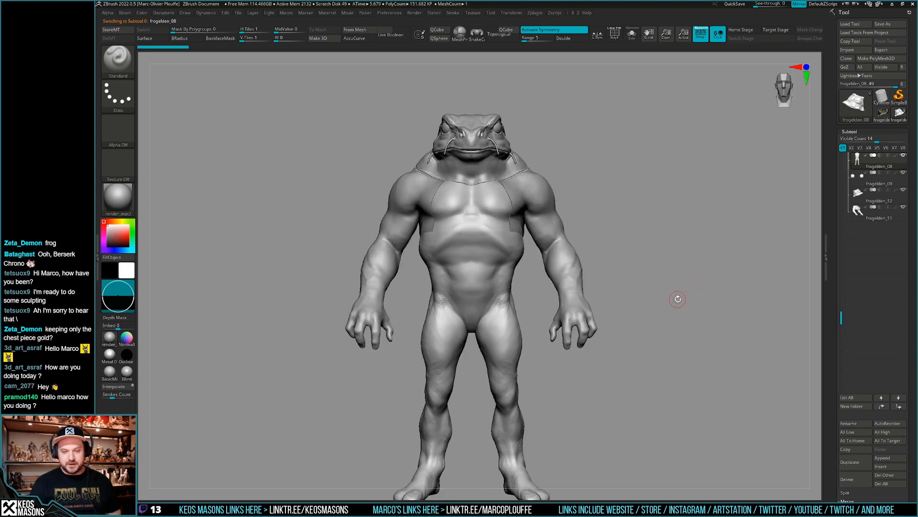
- Inspect the frog's body and arms and make the head subtool frogelden_12 the active one
key("shift+f")
key("shift+f")
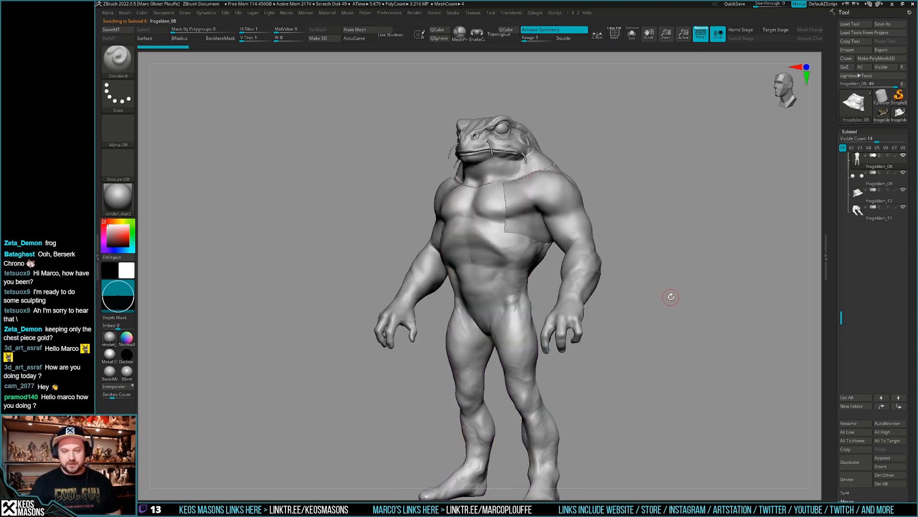
left_click_drag(671, 284, 670, 311, "alt")
left_click(392, 230, "alt")
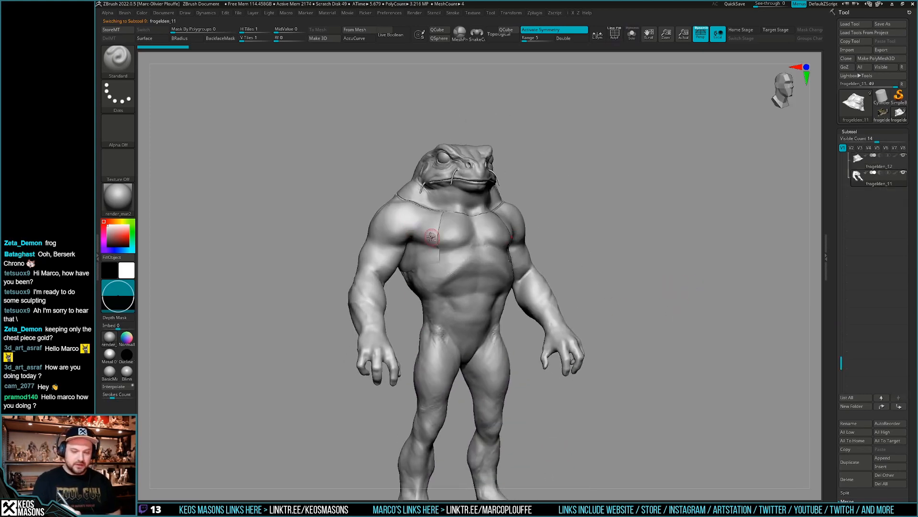
key("shift+s")
left_click_drag(474, 210, 538, 266, "alt")
key("alt+s")
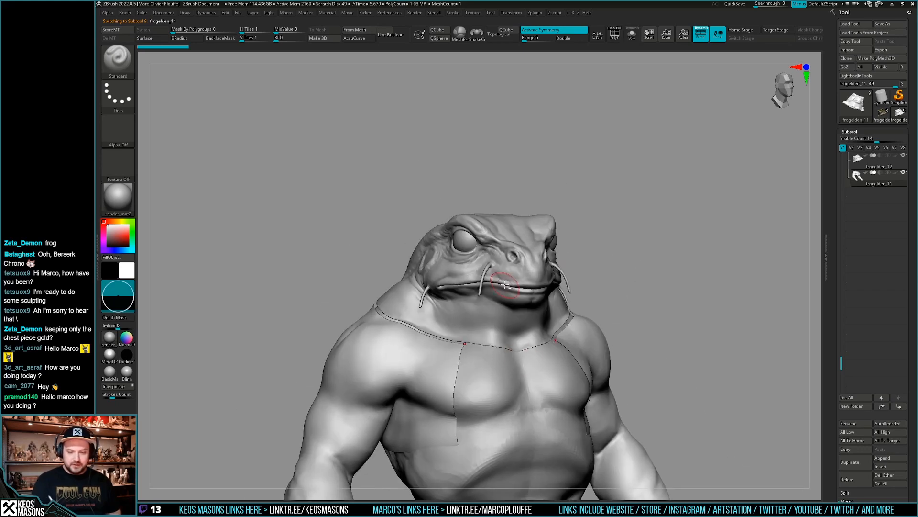
left_click(503, 278, "alt")
key("alt+s")
left_click_drag(674, 308, 689, 297)
key("alt+s")
- Check the frog warrior concept art, and examine the sculpted head and torso from the front and three-quarter angles
key("alt+Tab")
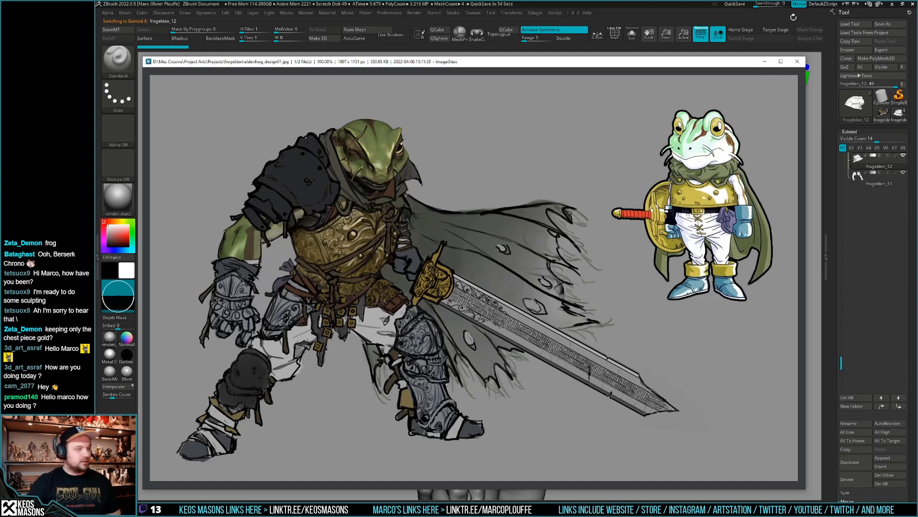
left_click(793, 18)
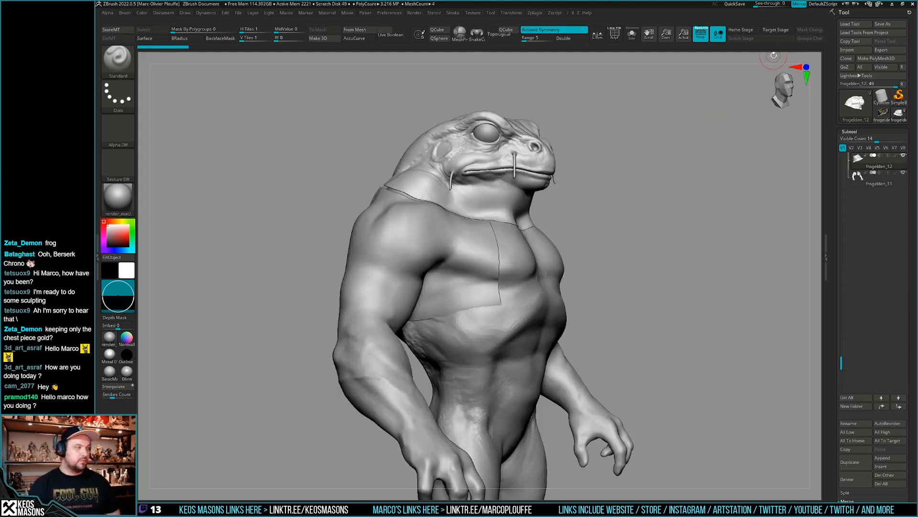
left_click_drag(680, 306, 655, 306, "shift")
mouse_move(696, 275)
left_mouse_down("alt")
mouse_move(671, 308)
mouse_move(740, 303)
mouse_move(621, 359)
mouse_move(615, 262)
mouse_move(683, 300)
left_mouse_up("alt")
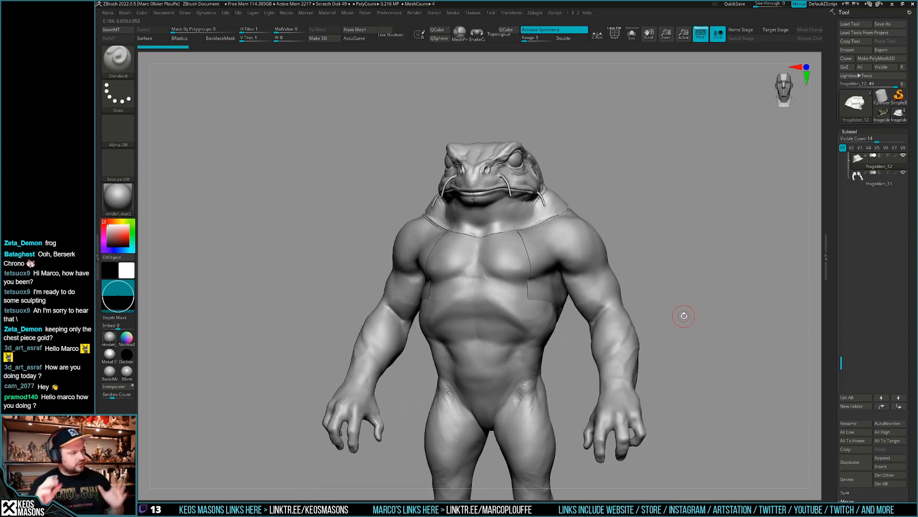
mouse_move(683, 343)
left_mouse_down()
mouse_move(686, 297)
mouse_move(650, 299)
mouse_move(660, 320)
mouse_move(673, 314)
mouse_move(654, 347)
left_mouse_up()
mouse_move(469, 252)
right_mouse_down("ctrl")
mouse_move(478, 306)
mouse_move(472, 293)
mouse_move(460, 358)
mouse_move(517, 355)
right_mouse_up("ctrl")
right_click_drag(544, 207, 553, 192, "ctrl")
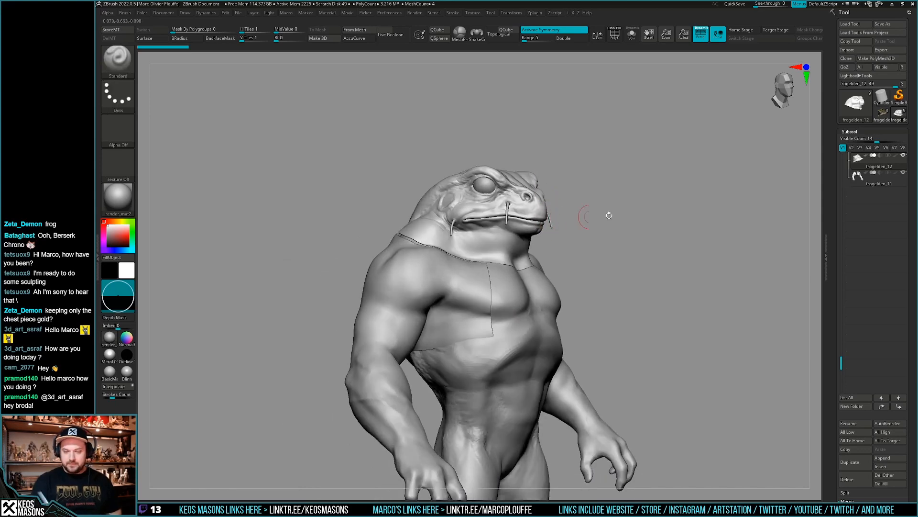
- Select the head's uppermost sculpt layer and make that layer visible
left_click_drag(834, 491, 841, 216)
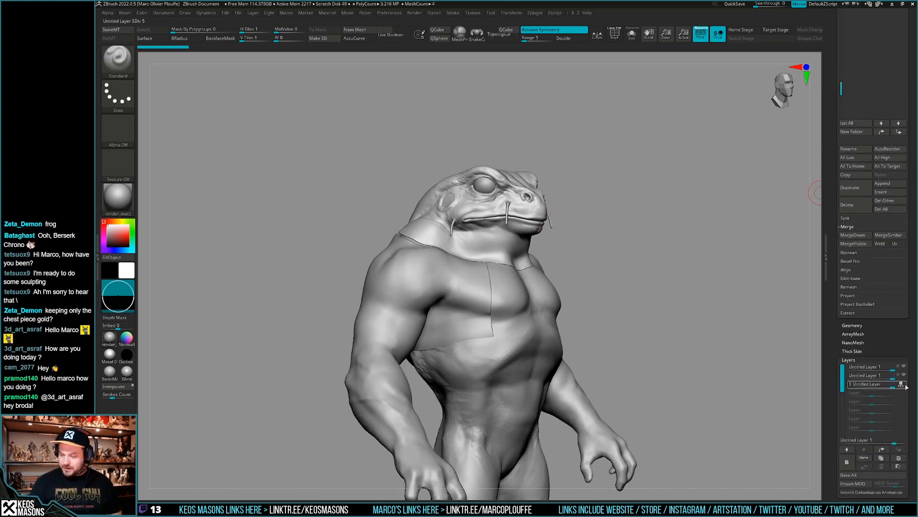
left_click(865, 366)
left_click_drag(737, 337, 697, 325, "shift")
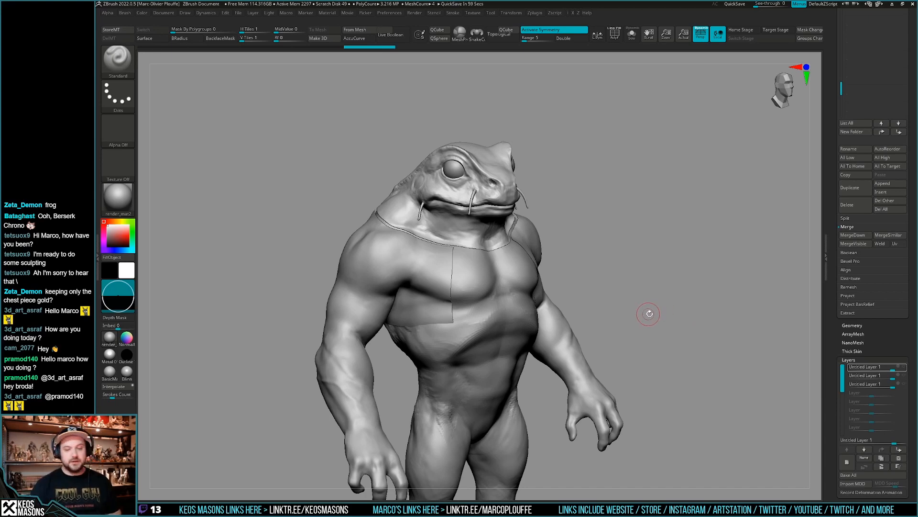
mouse_move(660, 309)
left_mouse_down()
mouse_move(654, 293)
mouse_move(661, 307)
left_mouse_up()
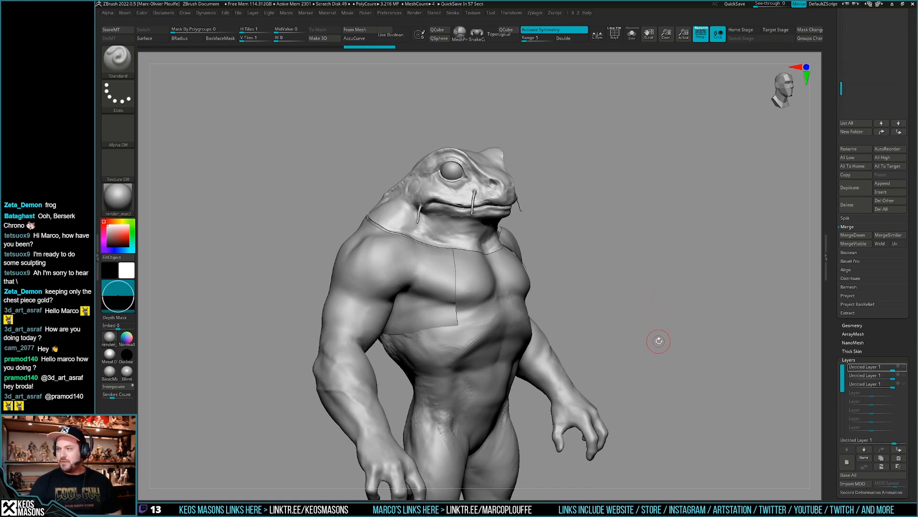
left_click_drag(882, 348, 882, 303)
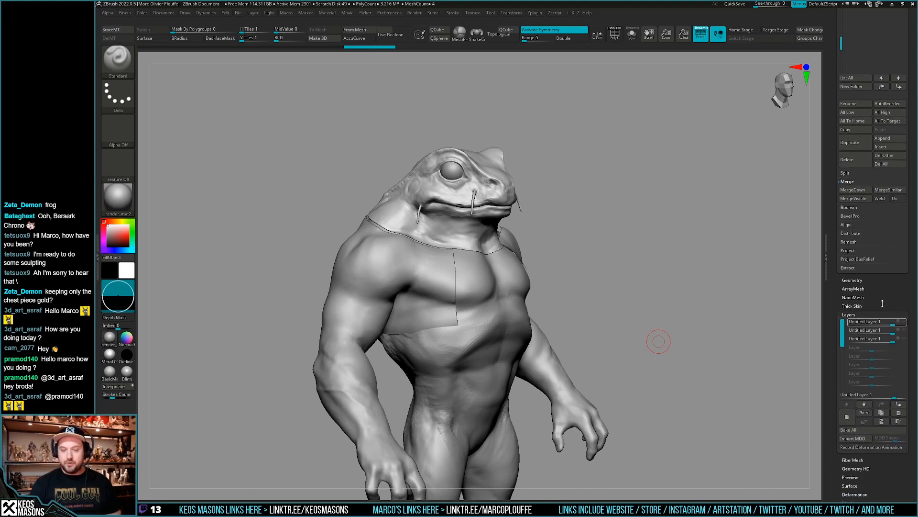
left_click(904, 321)
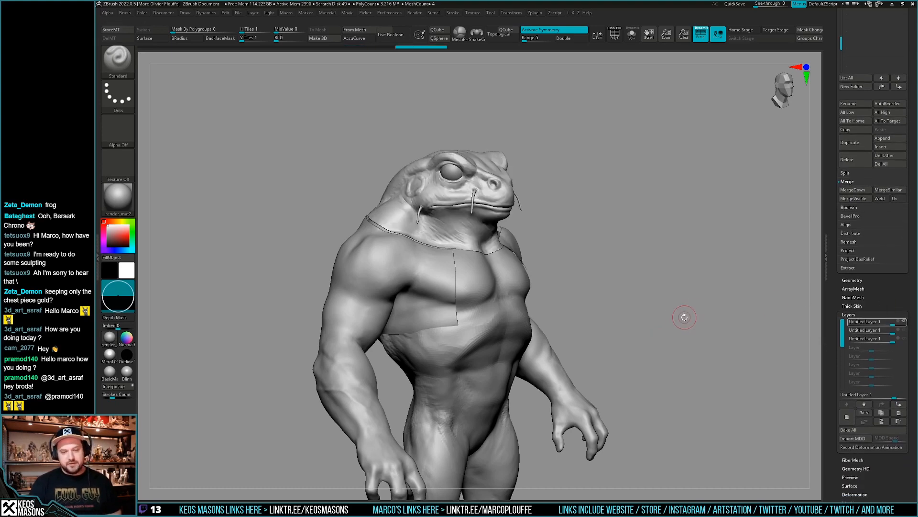
- Compare the sculpted head and upper body with the frog warrior concept art
mouse_move(683, 327)
left_mouse_down()
mouse_move(679, 320)
mouse_move(758, 302)
mouse_move(693, 326)
left_mouse_up()
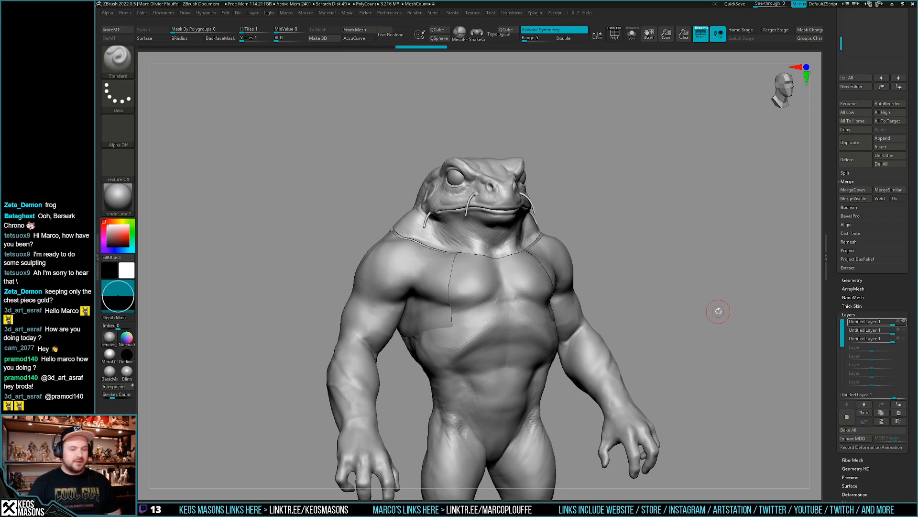
mouse_move(719, 311)
left_mouse_down()
mouse_move(713, 330)
mouse_move(709, 319)
left_mouse_up()
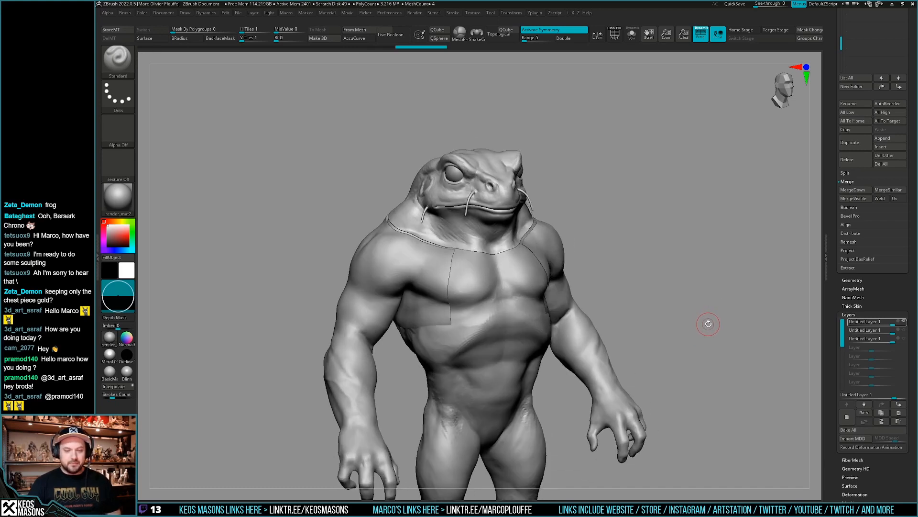
key("alt+Tab")
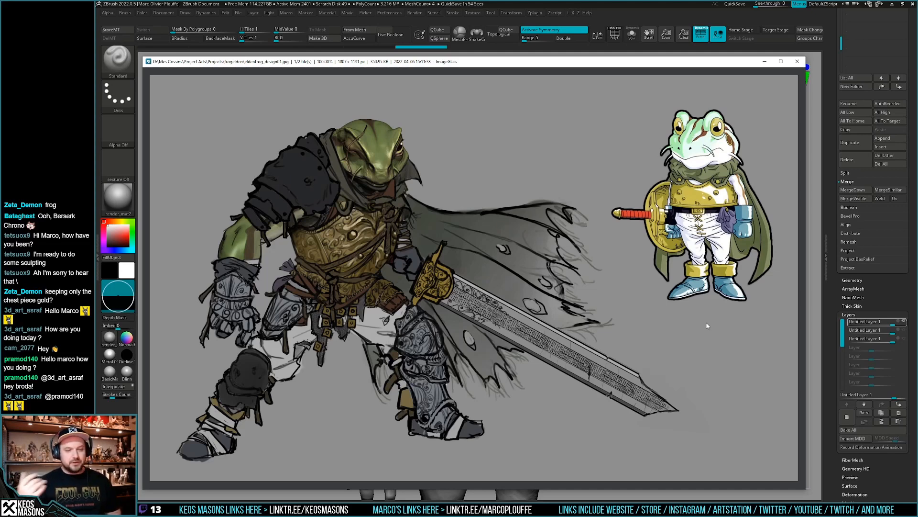
left_click(769, 14)
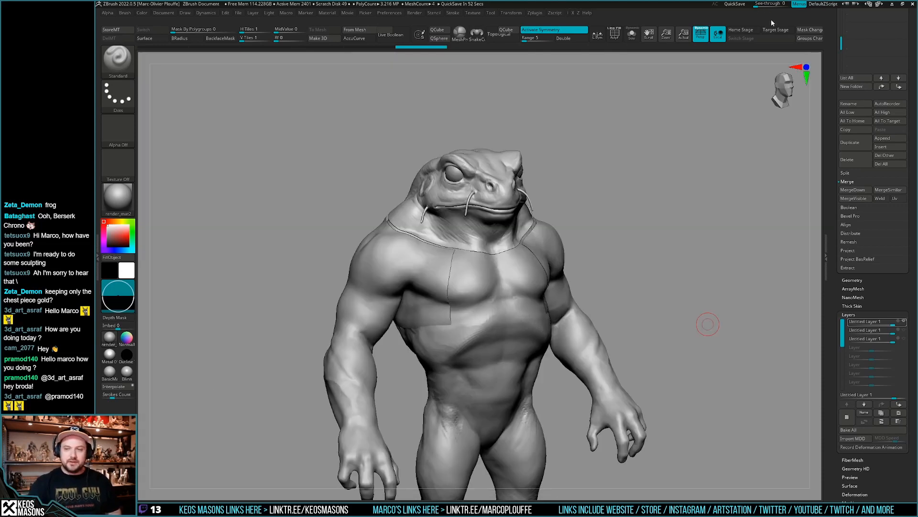
- Make the head's second and third sculpt layers visible and check their effect on the face up close
left_click_drag(631, 346, 628, 331, "shift")
mouse_move(628, 331)
right_mouse_down()
mouse_move(630, 352)
mouse_move(664, 330)
mouse_move(654, 324)
mouse_move(632, 361)
mouse_move(641, 316)
right_mouse_up()
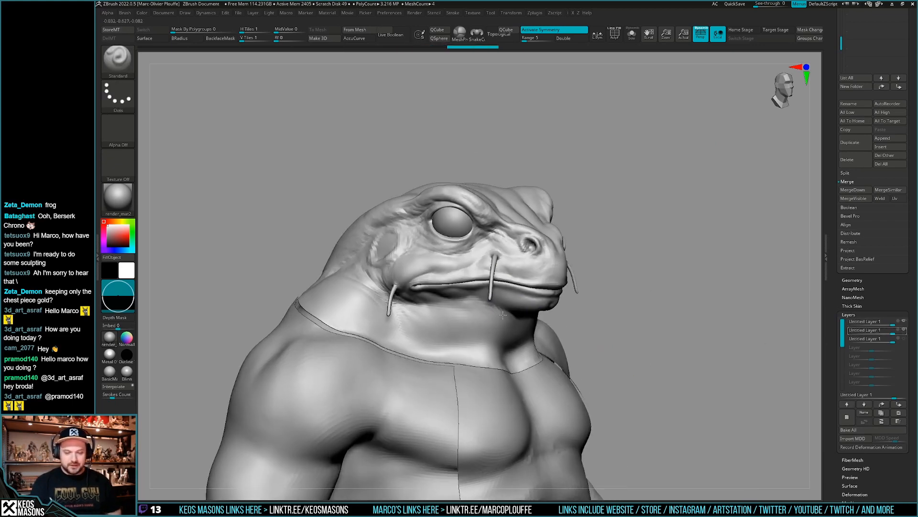
left_click(904, 330)
left_click(904, 331)
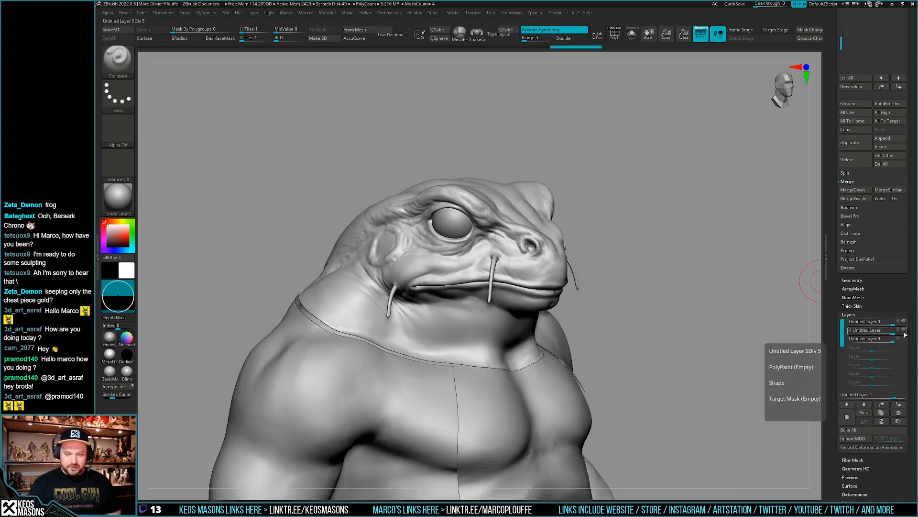
left_click(904, 338)
left_click(904, 338)
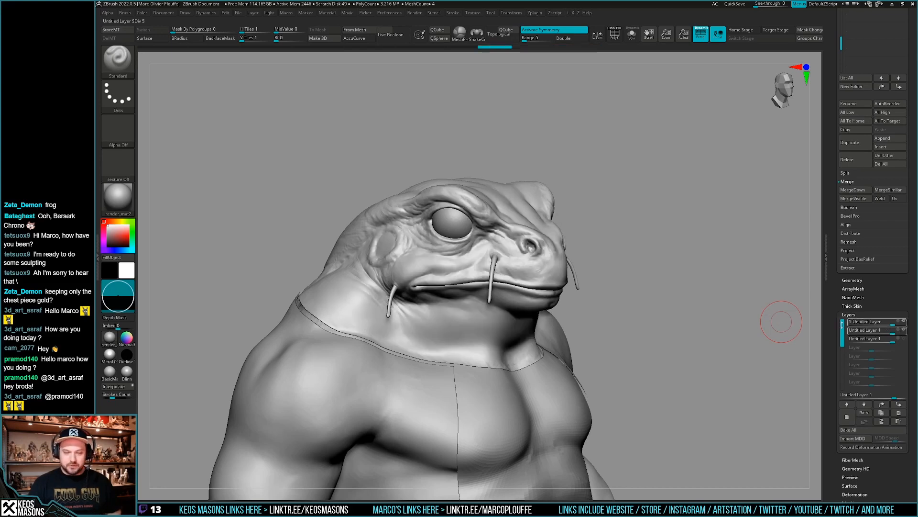
mouse_move(766, 342)
right_mouse_down("ctrl")
mouse_move(758, 318)
mouse_move(689, 343)
mouse_move(660, 335)
right_mouse_up("ctrl")
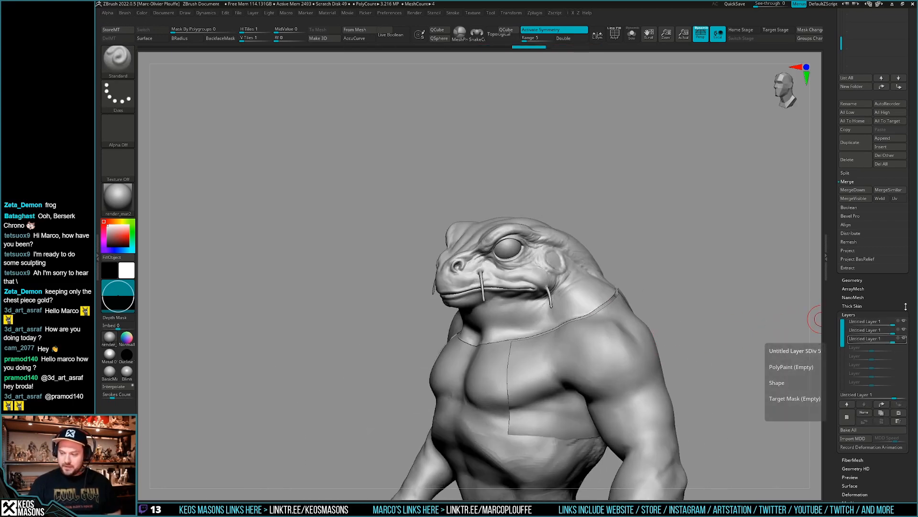
- Switch to the painted, skin-textured version of the frog and turn off polypaint for all its subtools
scroll(874, 390, "up", 5)
left_click(882, 114)
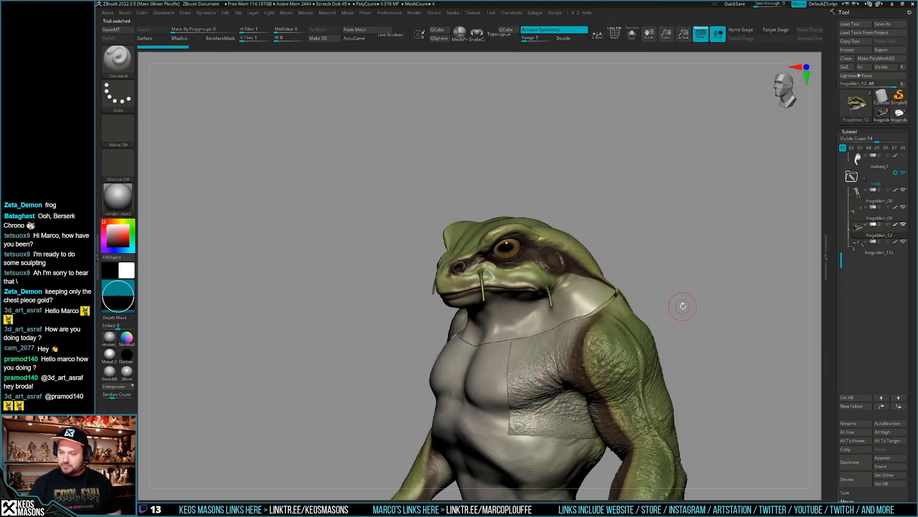
left_click(896, 225, "shift")
left_click_drag(708, 274, 701, 279, "alt")
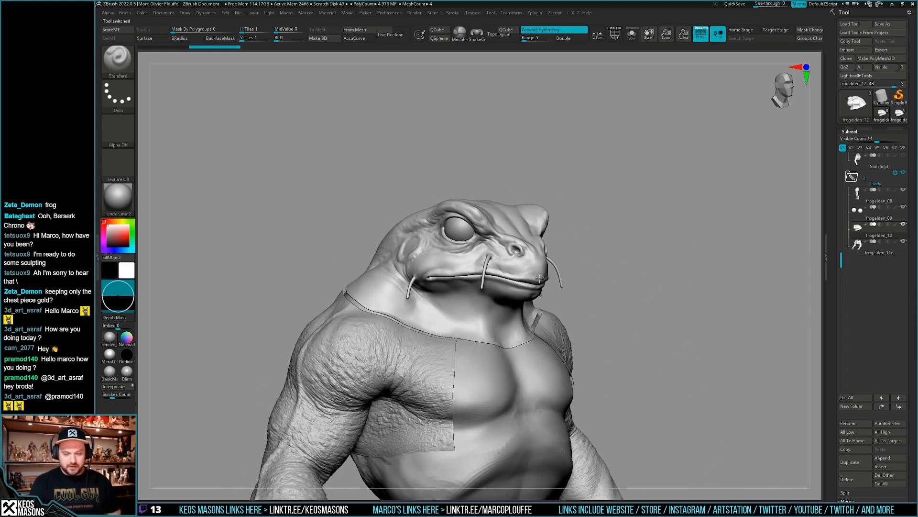
- Examine the sculpted skin texture on the frog's shoulder, upper arm and side of the chest up close
left_click_drag(693, 337, 691, 318, "alt")
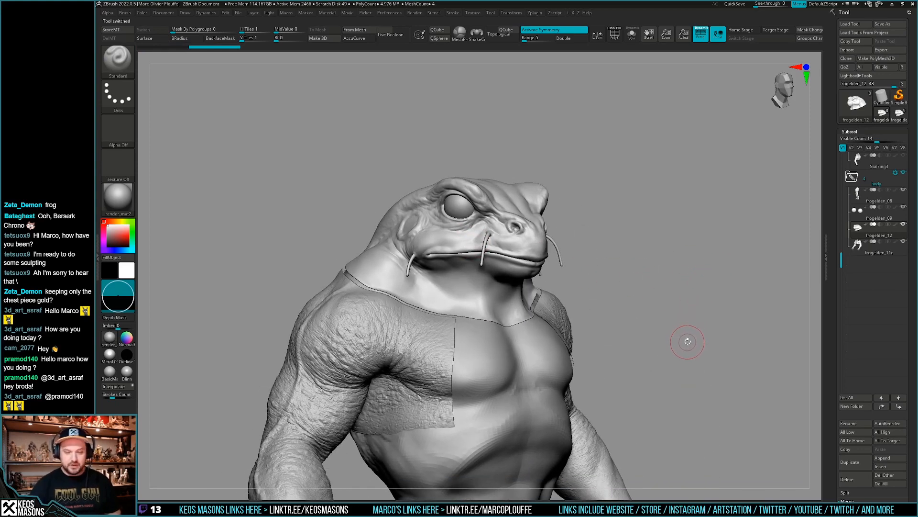
left_click_drag(680, 379, 733, 285, "alt")
left_click_drag(389, 308, 388, 325)
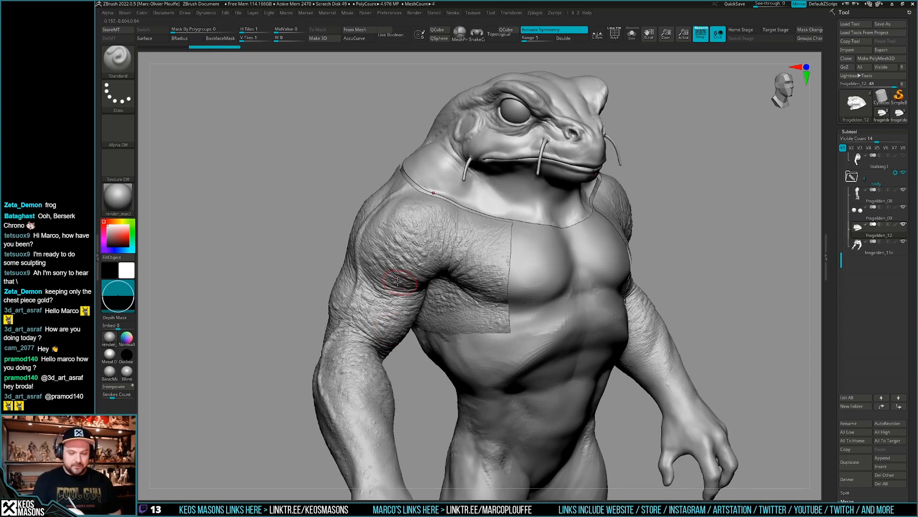
right_click_drag(679, 335, 679, 295, "ctrl")
left_click_drag(679, 295, 713, 297)
right_click_drag(713, 314, 713, 354, "ctrl")
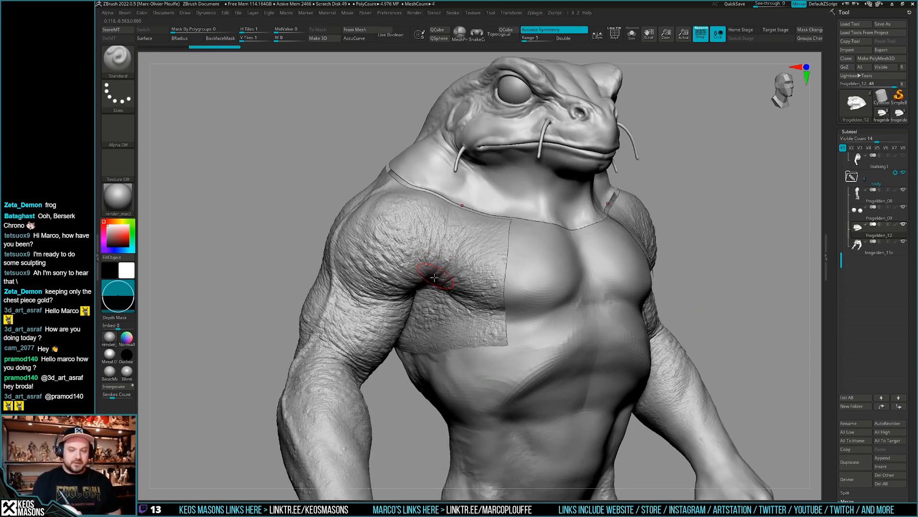
mouse_move(391, 243)
right_mouse_down()
mouse_move(406, 256)
mouse_move(405, 237)
right_mouse_up()
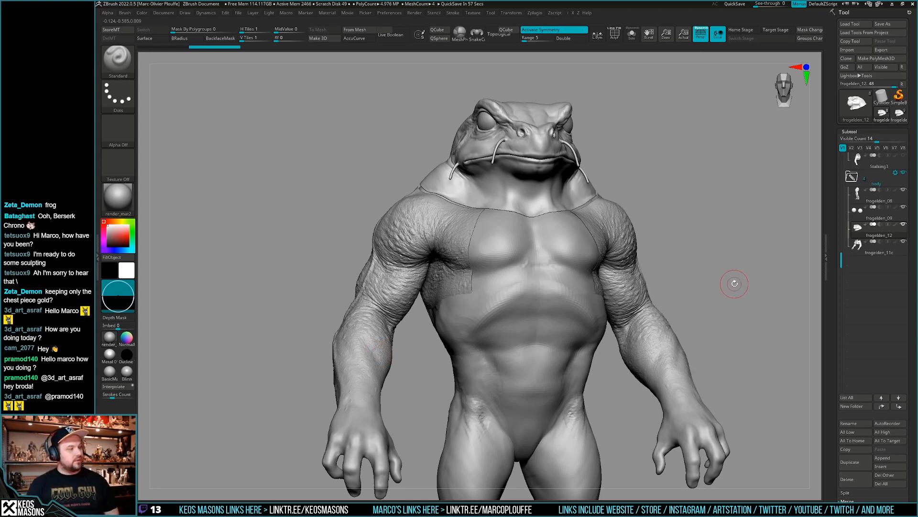
- Review the unpainted detailed frog's torso, arms and head from front and three-quarter angles
mouse_move(726, 311)
left_mouse_down()
mouse_move(742, 312)
mouse_move(732, 314)
mouse_move(732, 303)
mouse_move(729, 317)
left_mouse_up()
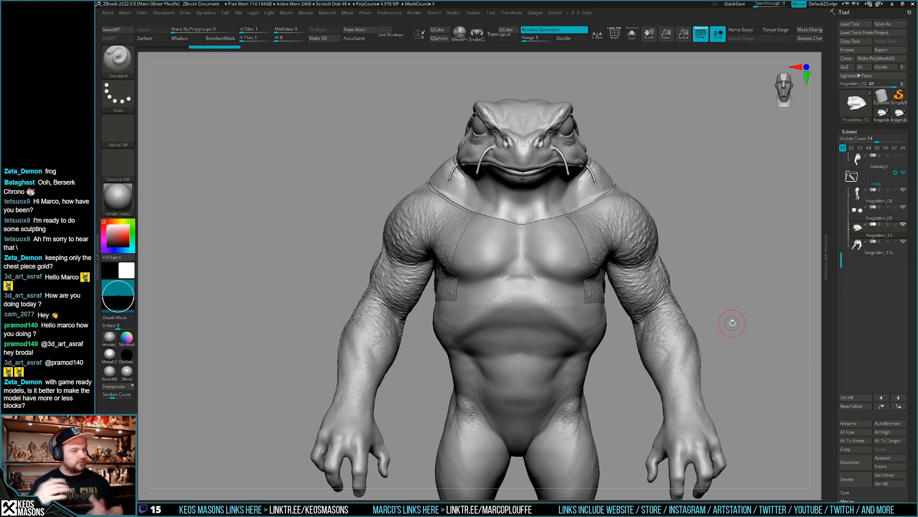
mouse_move(738, 314)
left_mouse_down()
mouse_move(730, 309)
mouse_move(734, 317)
left_mouse_up()
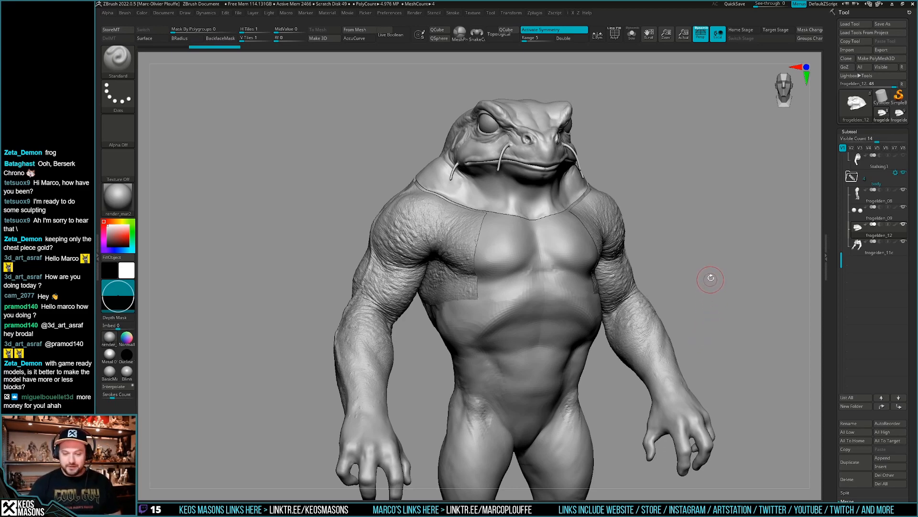
left_click_drag(730, 243, 701, 319, "alt")
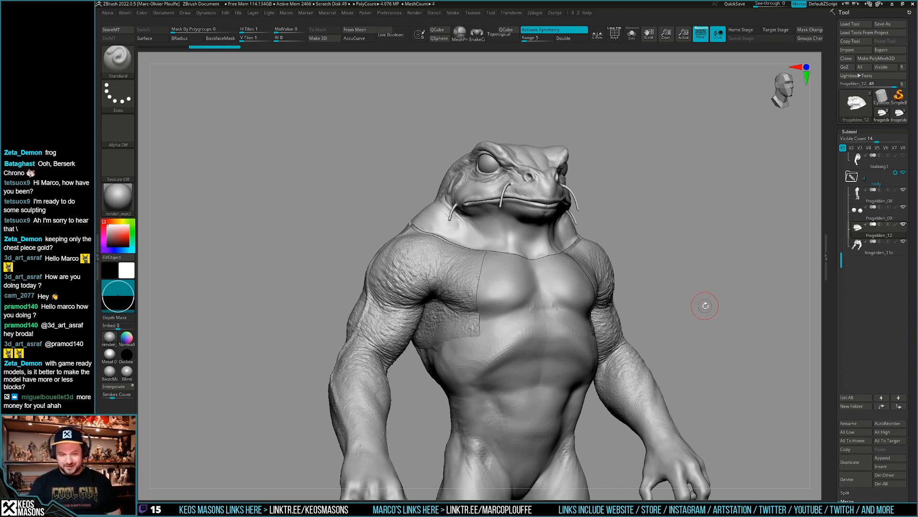
left_click_drag(709, 300, 693, 308)
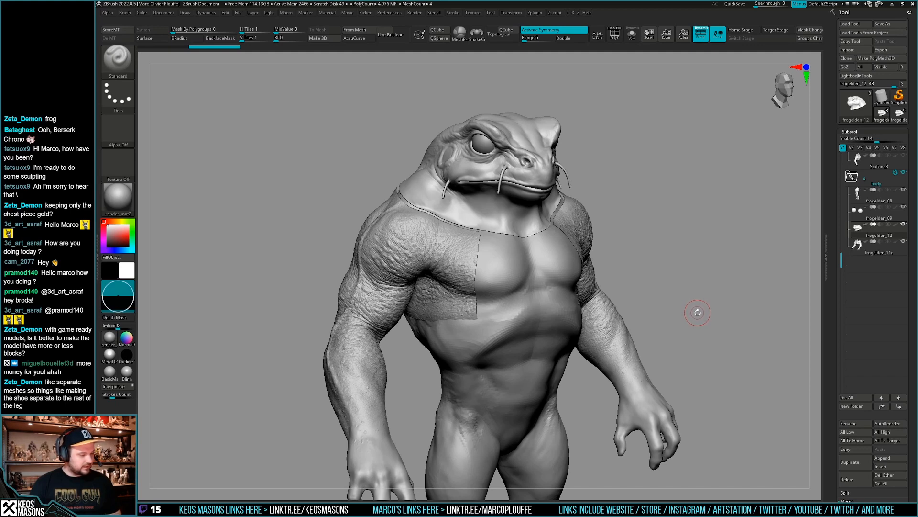
left_click_drag(693, 318, 688, 291)
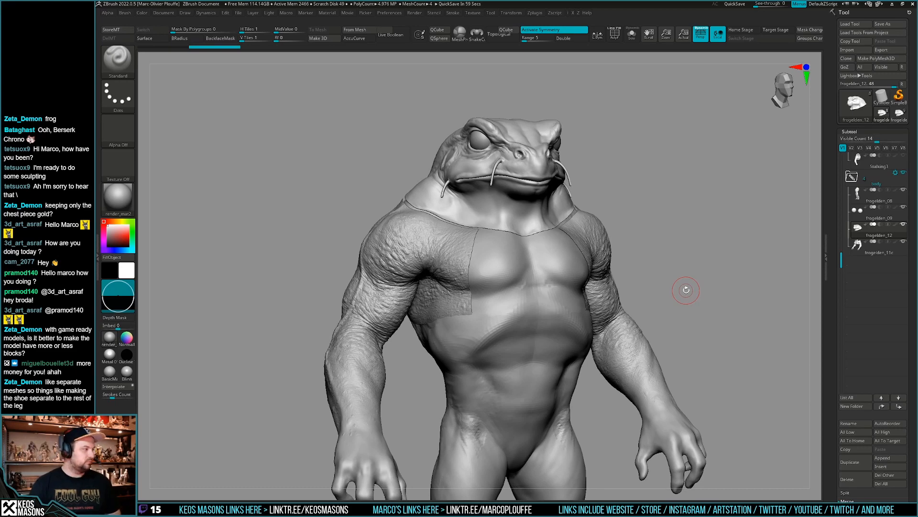
left_click_drag(686, 290, 704, 311)
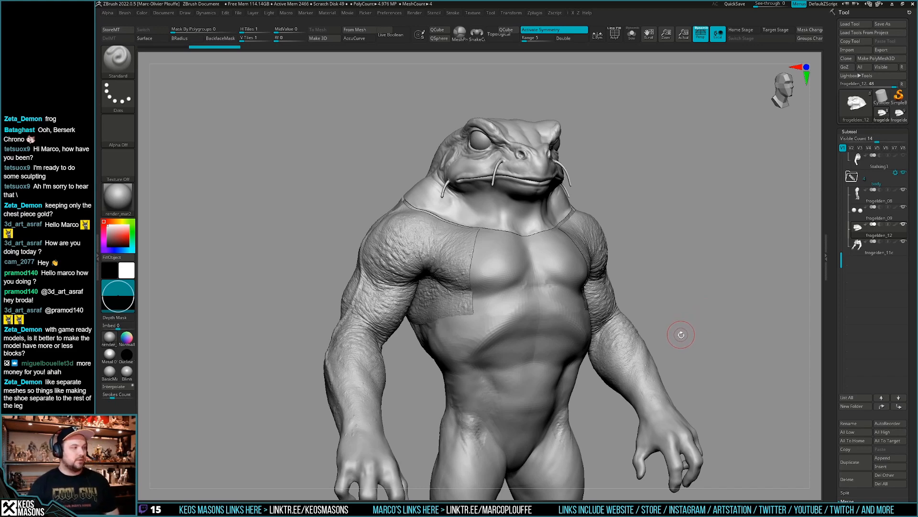
mouse_move(679, 340)
right_mouse_down("alt")
mouse_move(679, 421)
mouse_move(555, 357)
mouse_move(572, 354)
right_mouse_up("alt")
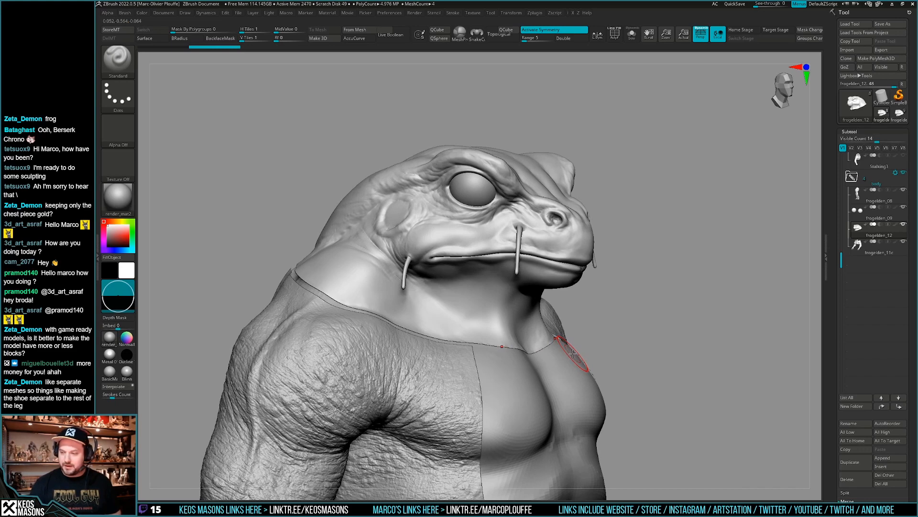
right_click_drag(754, 335, 702, 287, "ctrl")
mouse_move(702, 287)
right_mouse_down()
mouse_move(670, 309)
mouse_move(707, 300)
right_mouse_up()
- Turn polypaint back on for all the frog's subtools and bring up the concept art for comparison
left_click(895, 223, "shift")
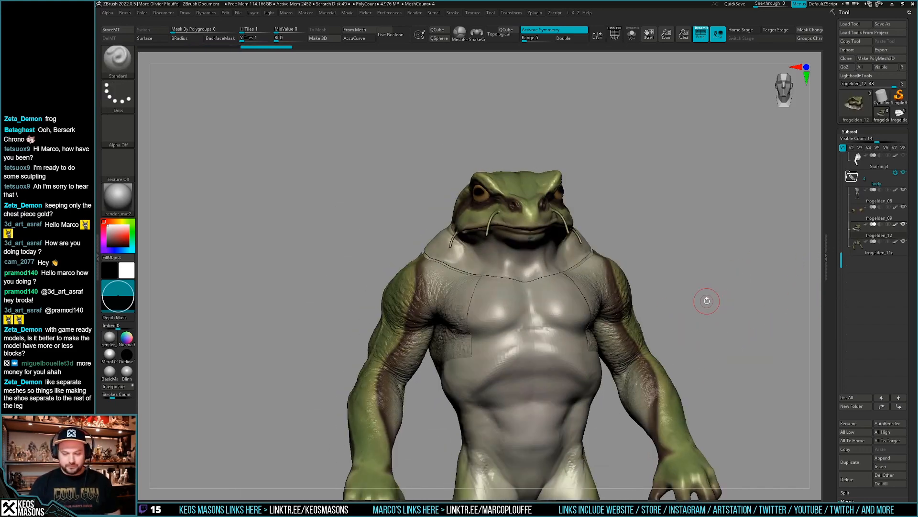
left_click_drag(707, 300, 668, 301)
key("alt+Tab")
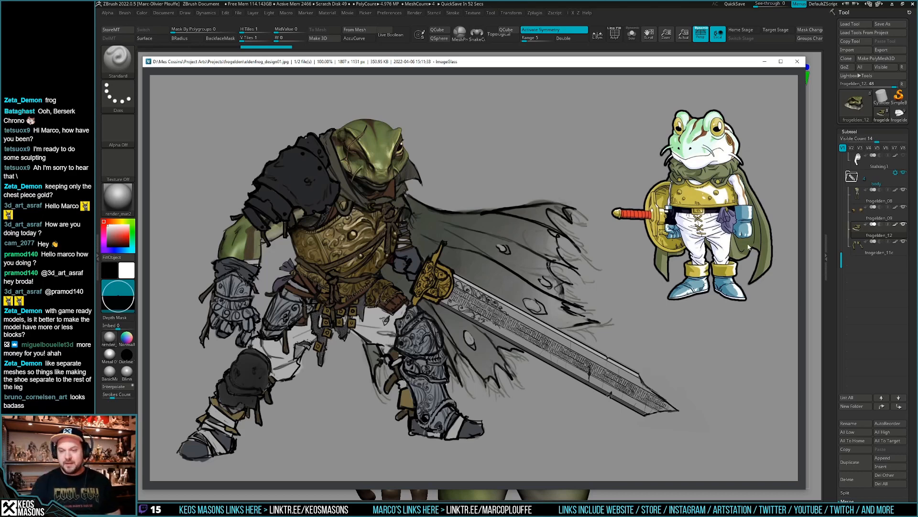
- Return to the sculpt and examine the painted frog's upper body from the front, back and both sides
key("alt+Tab")
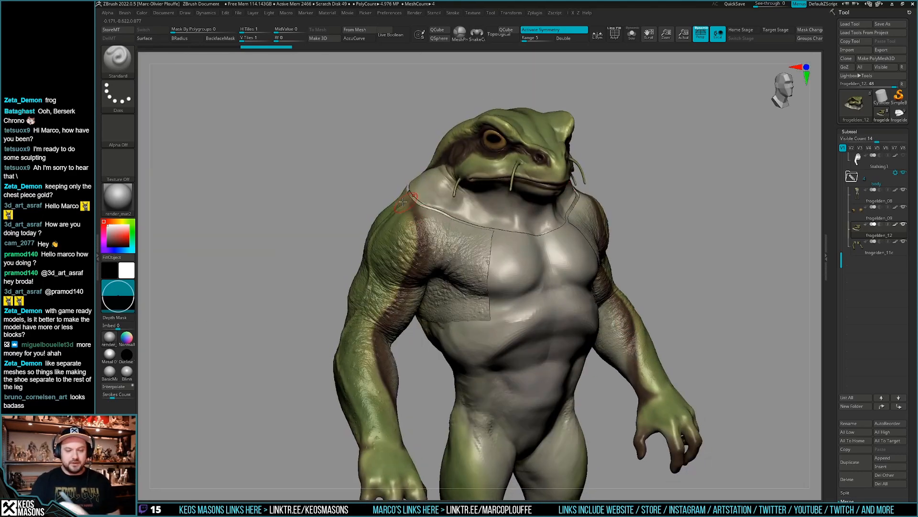
right_click_drag(440, 241, 559, 282)
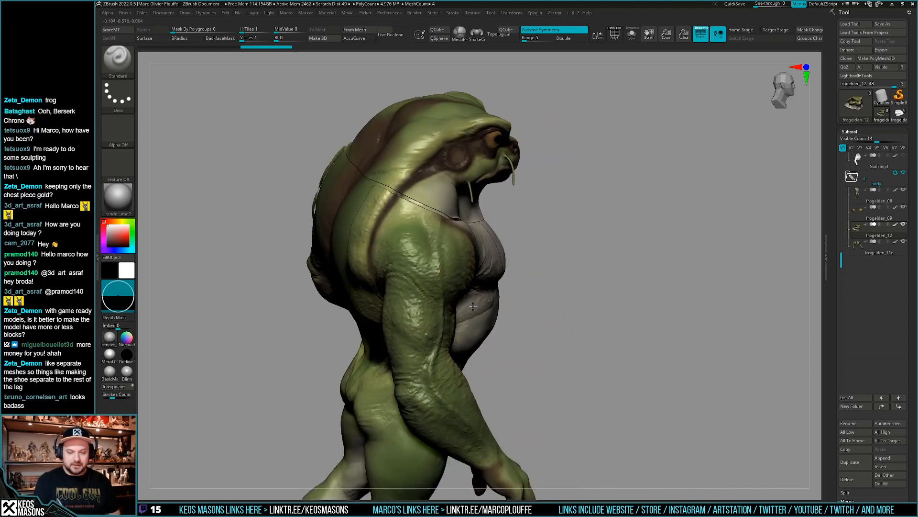
right_click_drag(432, 214, 306, 242)
mouse_move(621, 297)
right_mouse_down()
mouse_move(632, 321)
mouse_move(566, 295)
mouse_move(560, 243)
mouse_move(526, 308)
mouse_move(640, 273)
mouse_move(641, 335)
right_mouse_up()
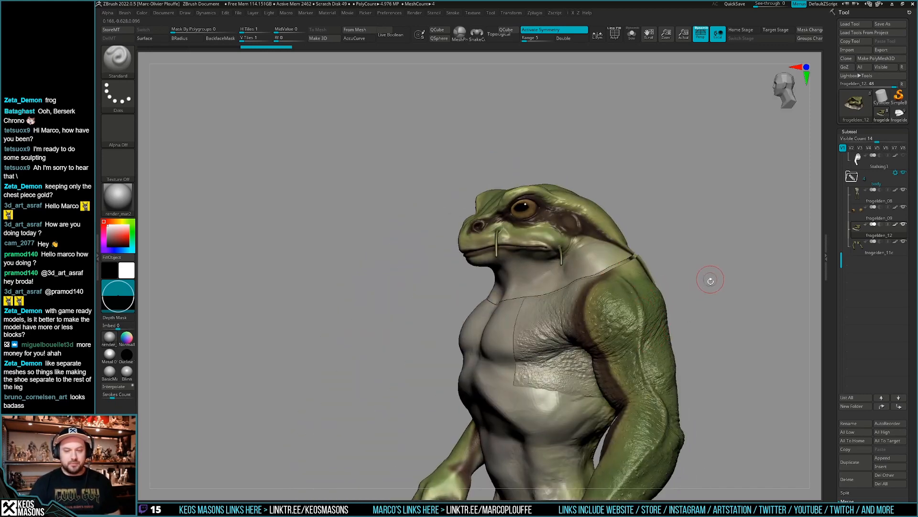
mouse_move(711, 281)
right_mouse_down("alt")
mouse_move(631, 314)
mouse_move(617, 306)
right_mouse_up("alt")
- Examine the painted head up close and in profile, and compare the frog with the concept art
mouse_move(558, 323)
right_mouse_down()
mouse_move(574, 354)
mouse_move(529, 385)
mouse_move(498, 252)
mouse_move(532, 392)
mouse_move(625, 328)
mouse_move(662, 323)
mouse_move(620, 375)
right_mouse_up()
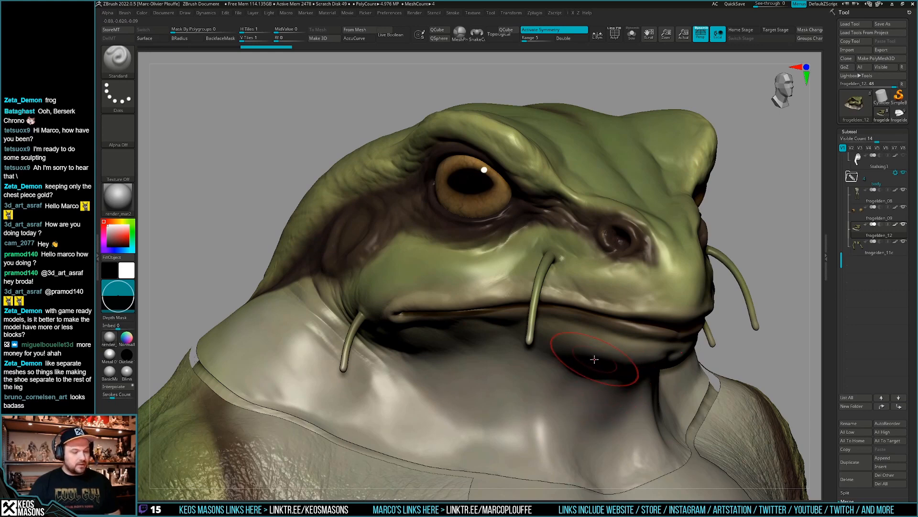
right_click_drag(594, 362, 572, 370)
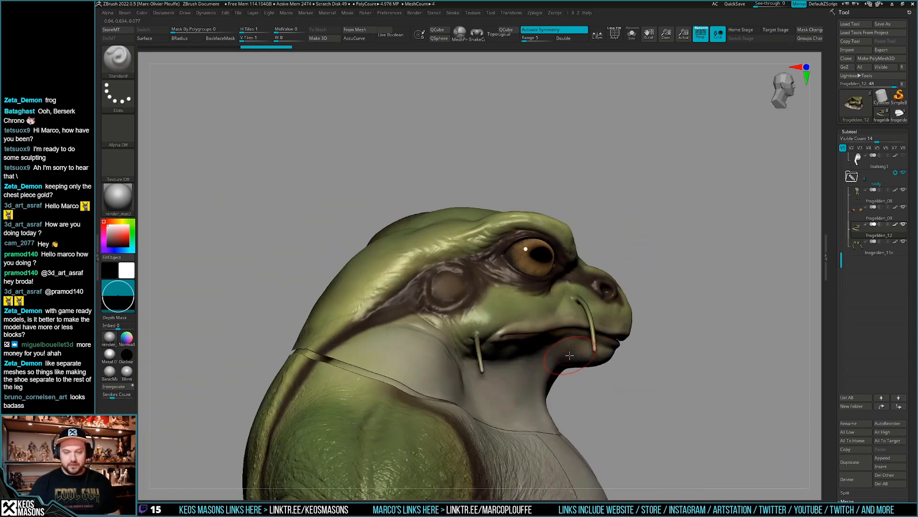
right_click_drag(698, 330, 660, 287, "ctrl")
key("alt+Tab")
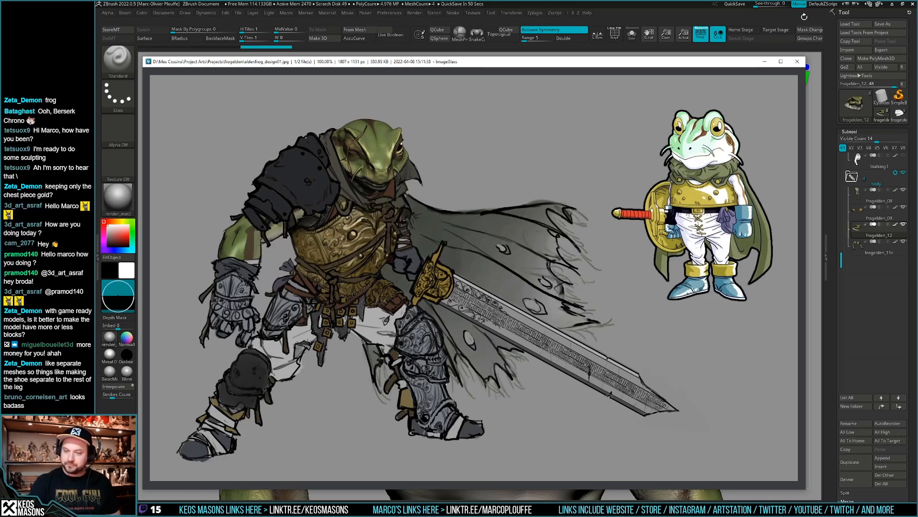
left_click(804, 21)
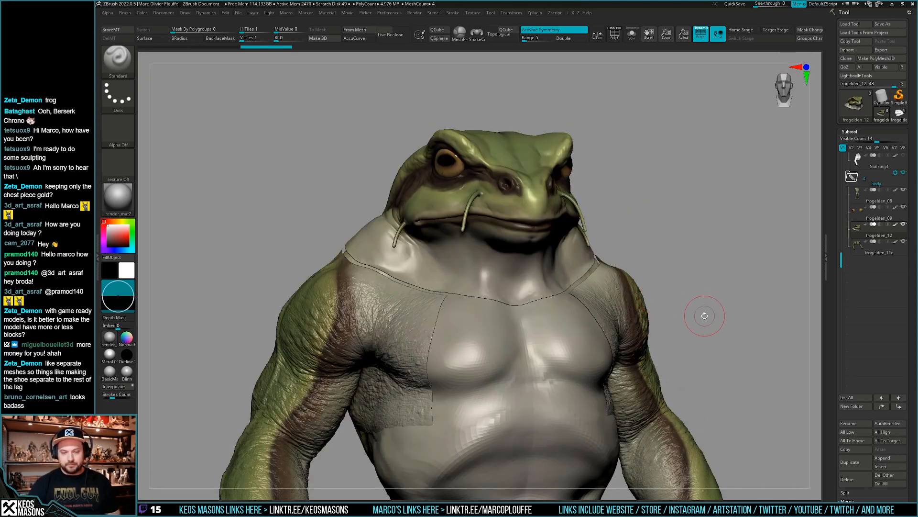
mouse_move(703, 303)
left_mouse_down()
mouse_move(715, 304)
mouse_move(698, 305)
mouse_move(694, 318)
mouse_move(685, 308)
mouse_move(695, 308)
mouse_move(695, 294)
left_mouse_up()
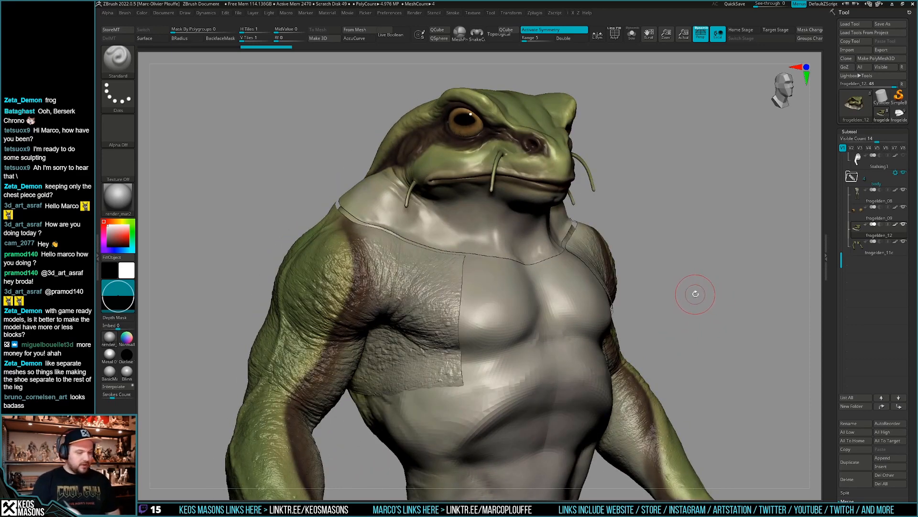
- Isolate the arm and shoulder subtool frogelden_11c and turn off its polypaint to expose the sculpted skin
left_click(378, 297, "alt")
key("shift+s")
key("shift+f")
left_click_drag(500, 378, 520, 363)
key("shift+f")
mouse_move(834, 345)
left_mouse_down()
mouse_move(834, 301)
mouse_move(834, 315)
left_mouse_up()
left_click(895, 177)
right_click_drag(594, 332, 533, 366, "alt")
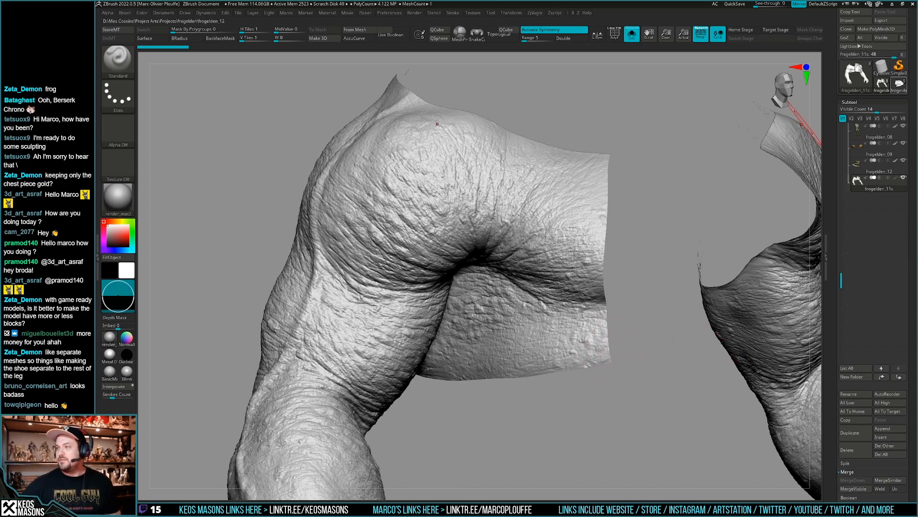
- Bring up the green tree frog photo, magnify its skin and compare it with the sculpted shoulder texture
mouse_move(899, 85)
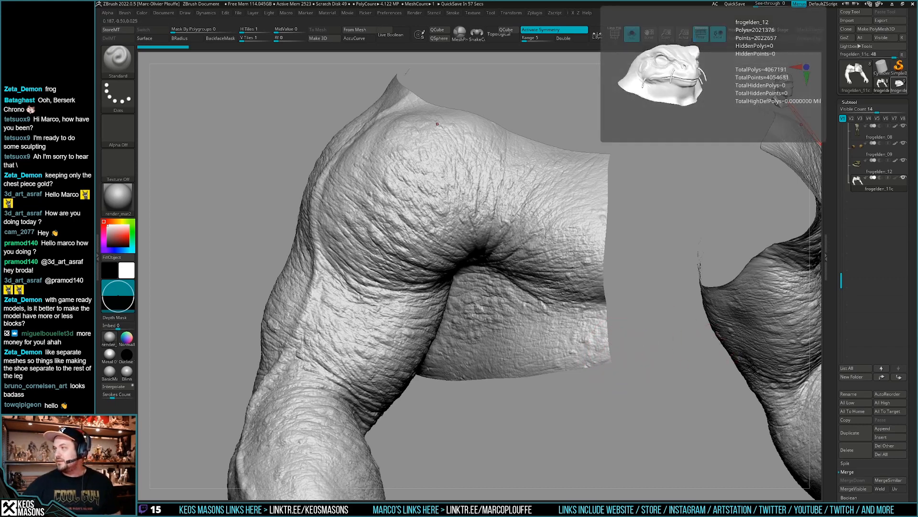
right_click_drag(917, 258, 497, 233)
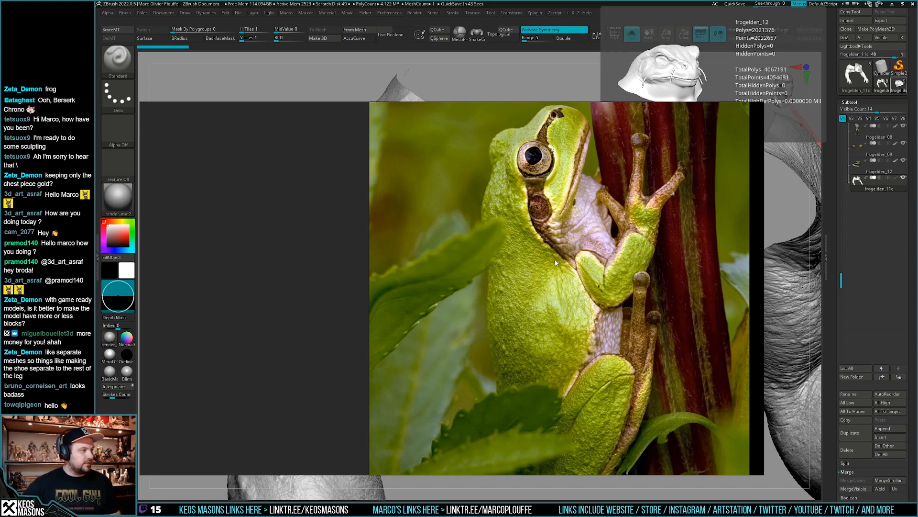
scroll(540, 295, "up", 5)
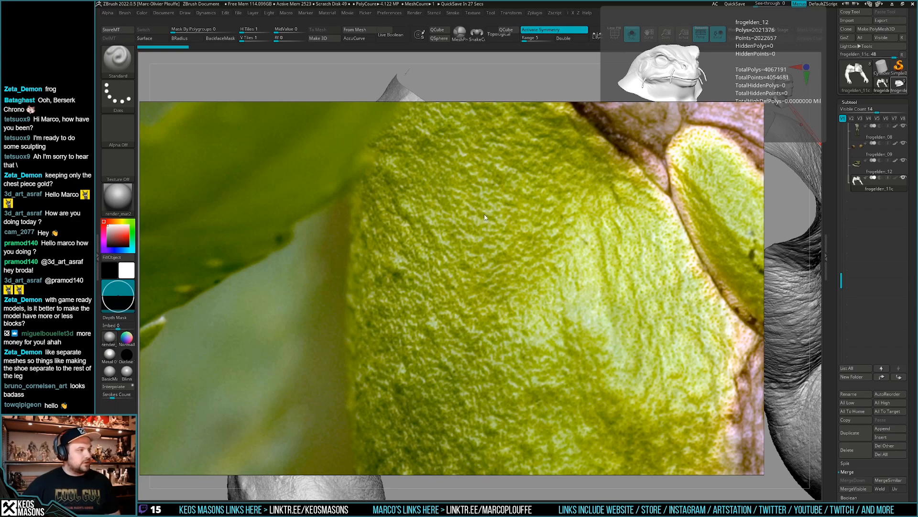
mouse_move(551, 349)
right_mouse_down()
mouse_move(672, 367)
mouse_move(629, 377)
mouse_move(542, 435)
right_mouse_up()
left_click_drag(542, 434, 505, 438)
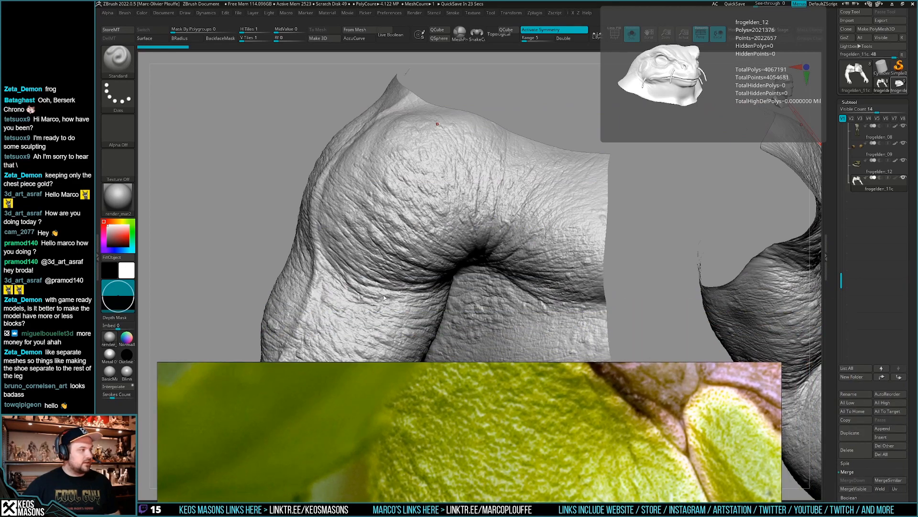
mouse_move(529, 421)
right_mouse_down()
mouse_move(545, 322)
mouse_move(917, 299)
right_mouse_up()
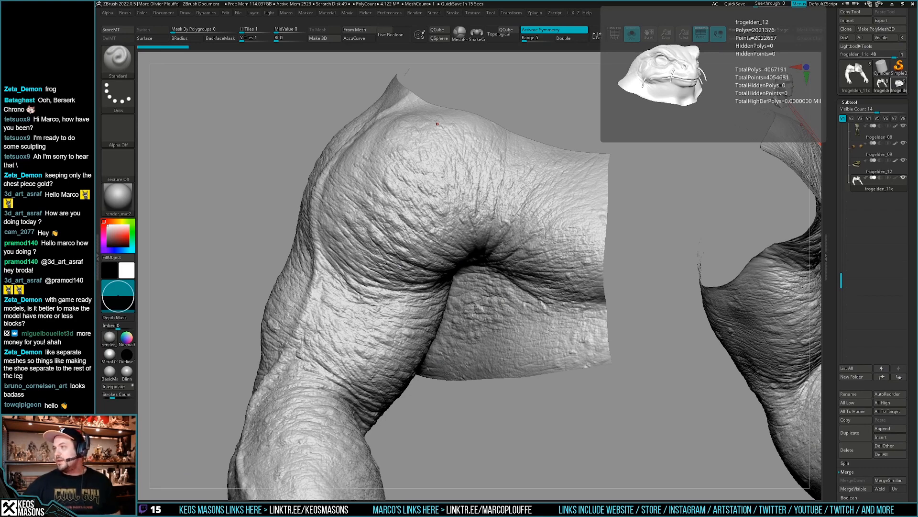
- Bring up the brown and white toad photo and study the bumps and folds of its skin up close
mouse_move(573, 516)
right_mouse_down()
mouse_move(570, 188)
mouse_move(673, 210)
right_mouse_up()
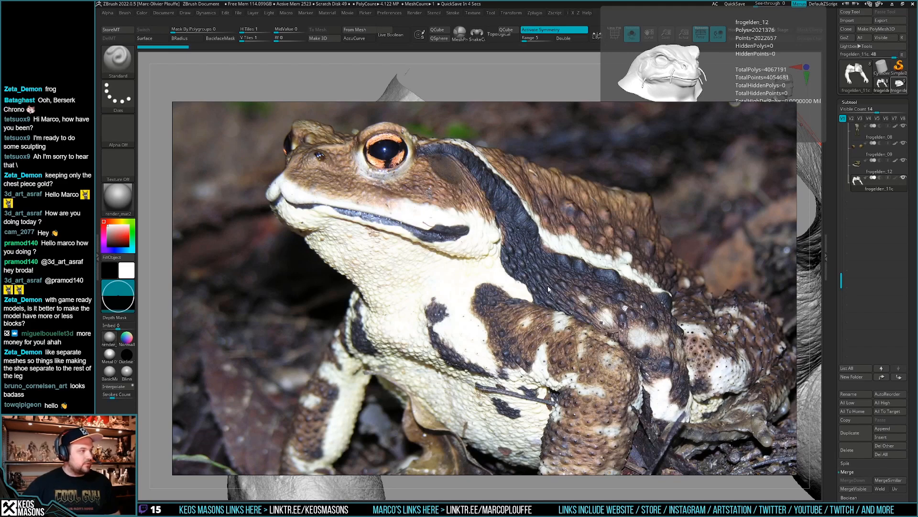
scroll(541, 277, "up", 5)
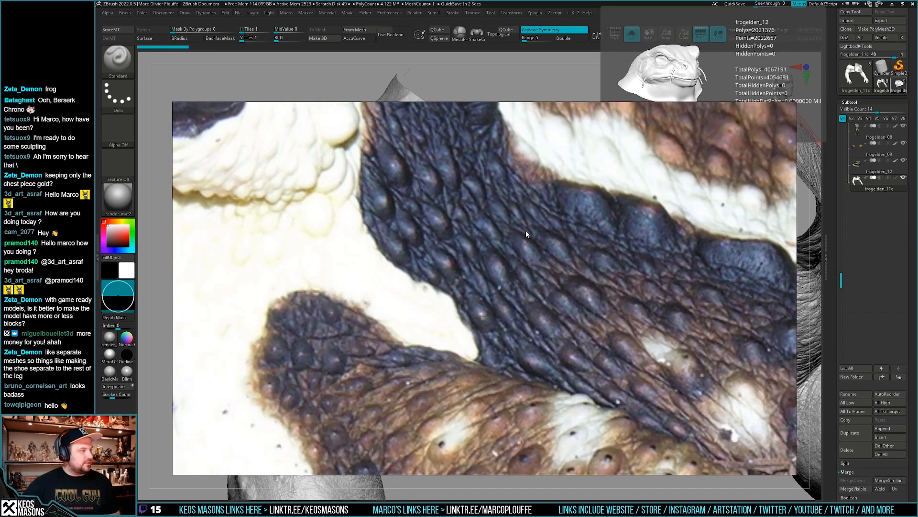
scroll(525, 243, "down", 5)
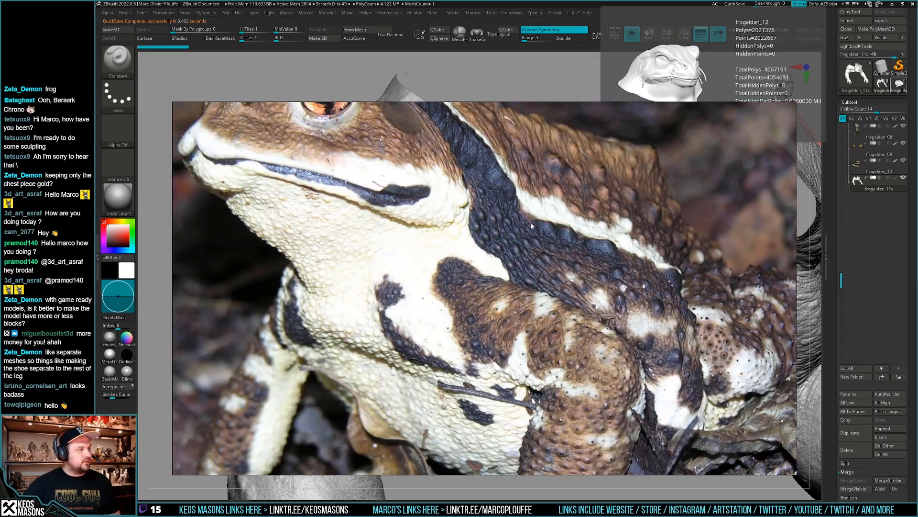
scroll(459, 203, "down", 2)
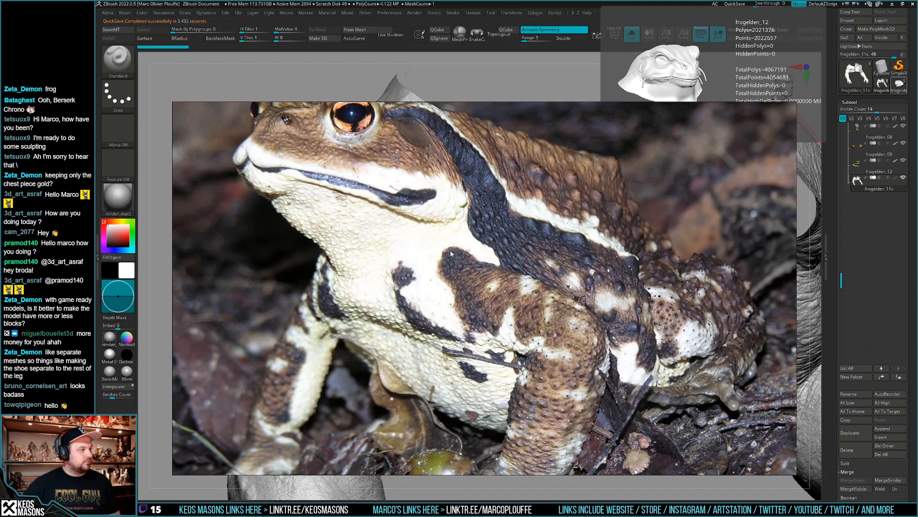
right_click_drag(445, 251, 917, 255)
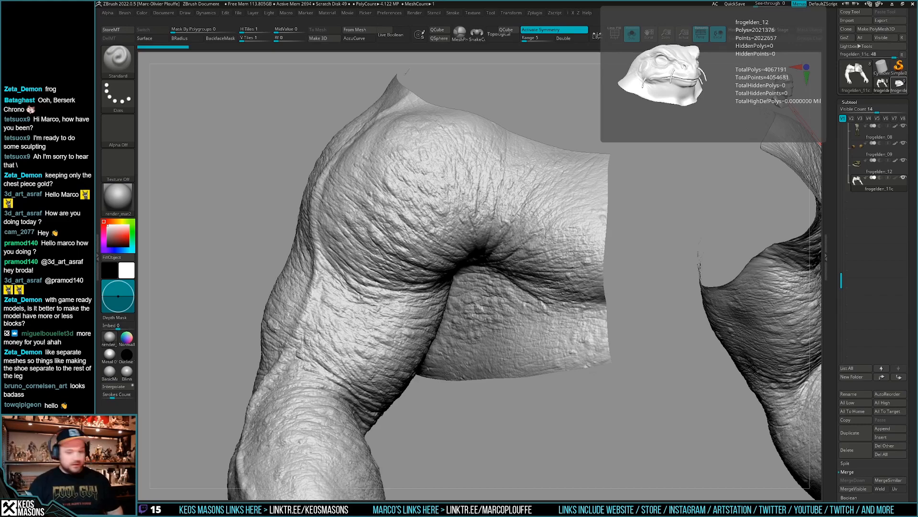
- Show all the frog's subtools again and view the unpainted arms together with the painted head and torso
mouse_move(789, 100)
left_mouse_down()
mouse_move(775, 99)
mouse_move(619, 324)
mouse_move(564, 349)
mouse_move(586, 356)
mouse_move(565, 355)
left_mouse_up()
right_click_drag(564, 355, 590, 312)
right_click_drag(540, 330, 557, 329)
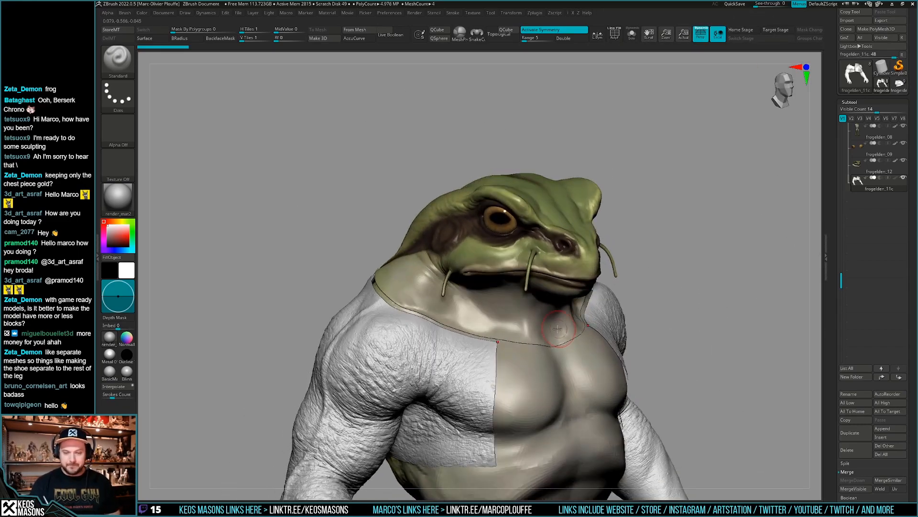
left_click_drag(557, 328, 551, 341)
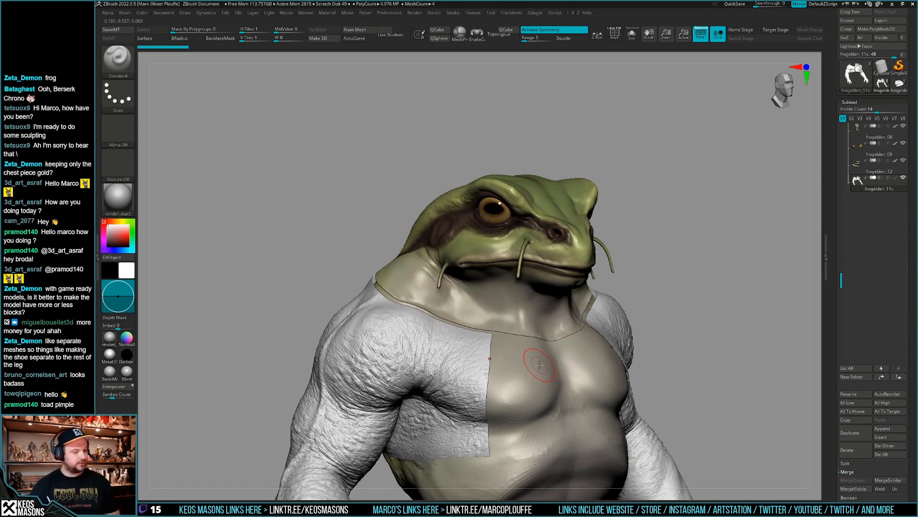
- Hide all four sculpt layers of the arm subtool and inspect the smooth base anatomy
mouse_move(541, 367)
right_mouse_down()
mouse_move(520, 357)
mouse_move(535, 362)
mouse_move(529, 353)
mouse_move(622, 317)
right_mouse_up()
left_click_drag(832, 337, 832, 2)
left_click(904, 298)
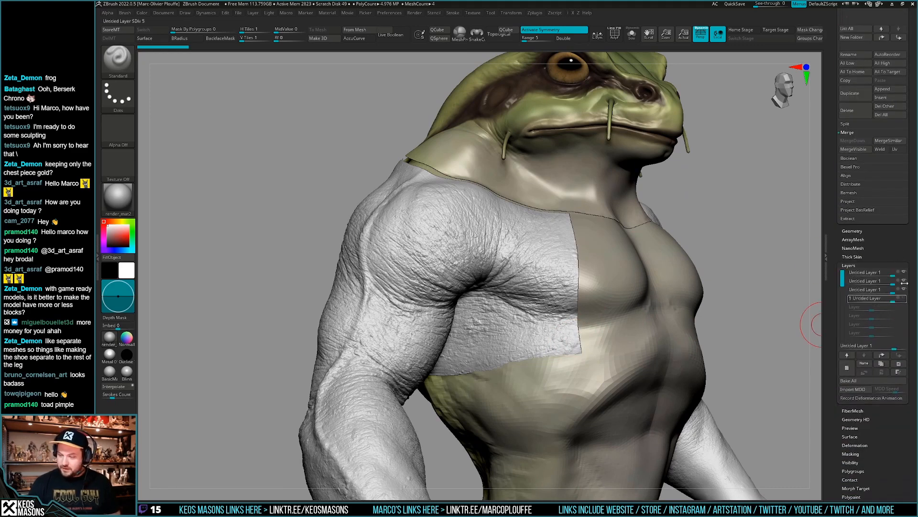
left_click(904, 289)
left_click(904, 281)
left_click(904, 273)
mouse_move(765, 315)
right_mouse_down("alt")
mouse_move(734, 333)
mouse_move(689, 335)
mouse_move(615, 301)
mouse_move(634, 277)
mouse_move(530, 378)
mouse_move(639, 324)
mouse_move(612, 354)
mouse_move(551, 347)
mouse_move(474, 306)
mouse_move(445, 249)
right_mouse_up("alt")
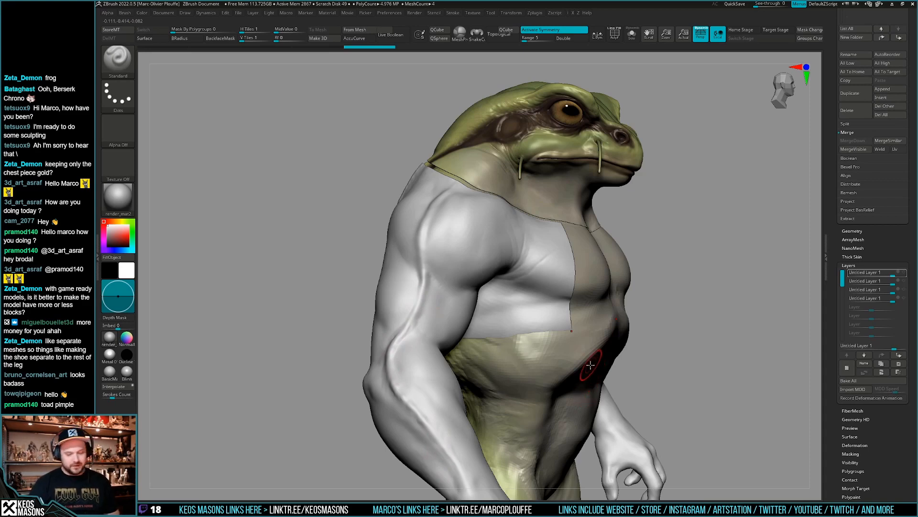
mouse_move(590, 365)
right_mouse_down()
mouse_move(669, 354)
mouse_move(653, 359)
right_mouse_up()
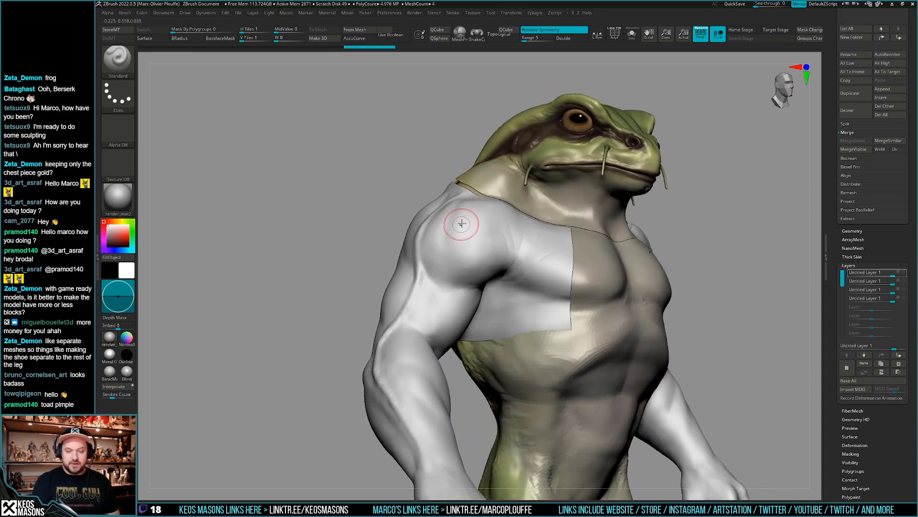
right_click_drag(506, 331, 499, 341)
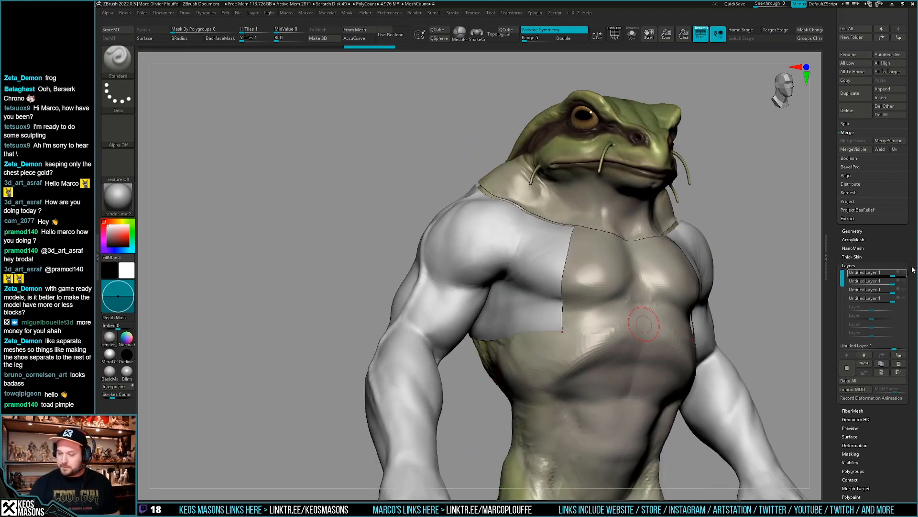
- Preview the arm subtool's first layer, hide it and show only the second layer at the shoulder
left_click(904, 273)
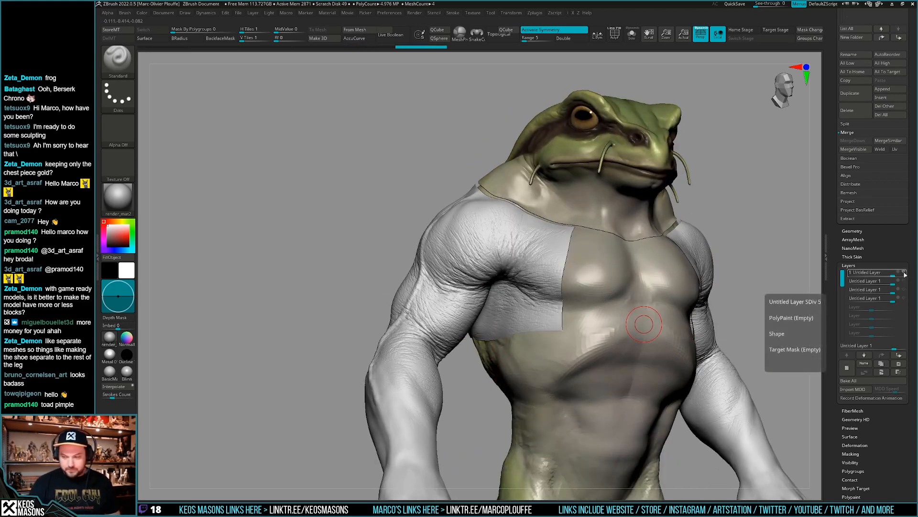
left_click(904, 273)
left_click(904, 282)
mouse_move(522, 273)
right_mouse_down("ctrl")
mouse_move(488, 389)
mouse_move(486, 373)
right_mouse_up("ctrl")
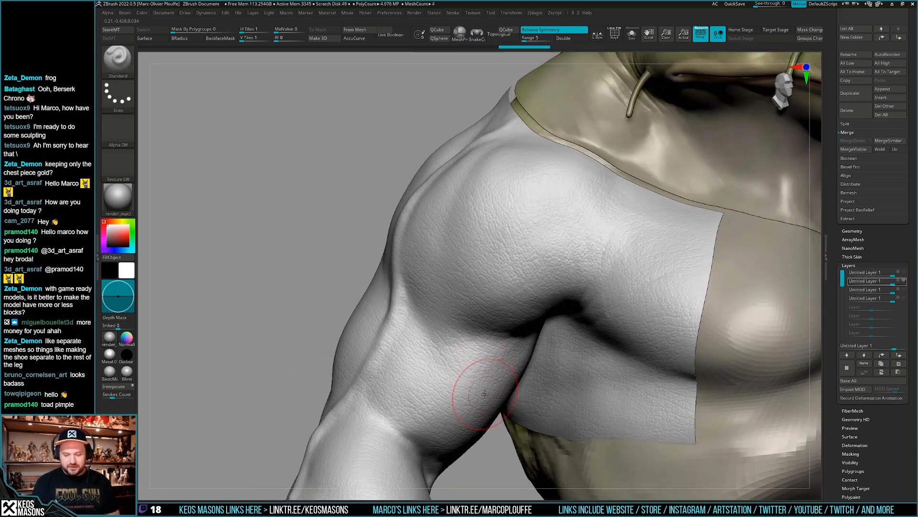
- Browse the Frog folder of skin alphas in Lightbox and close it again
key("comma")
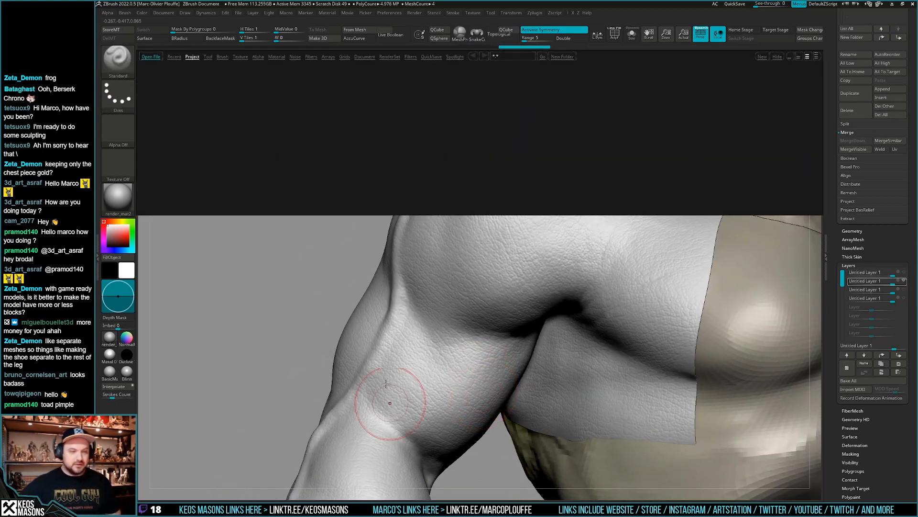
left_click(258, 57)
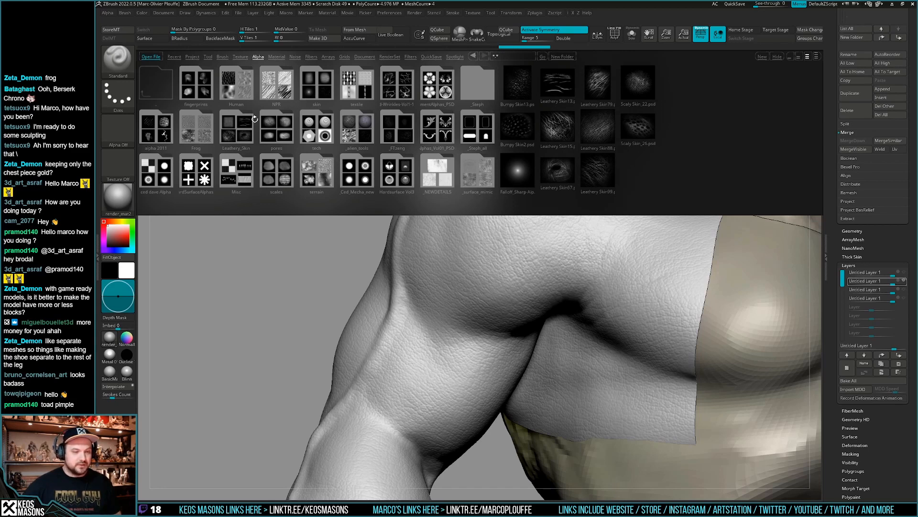
double_click(193, 132)
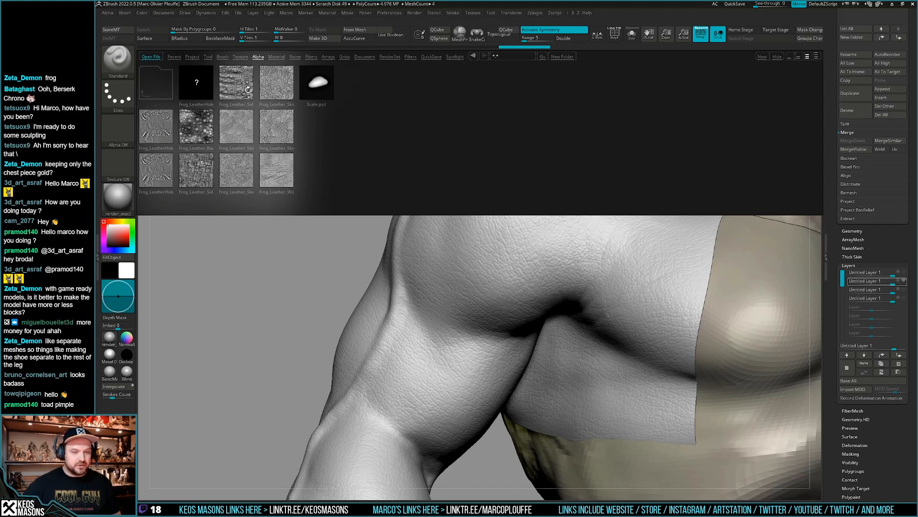
key("comma")
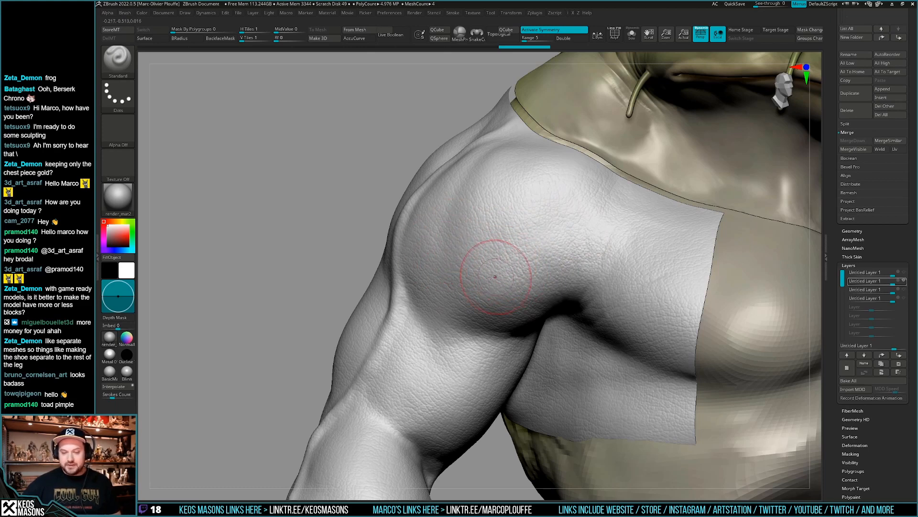
- Hide the arm subtool's second layer and show the third layer to examine its skin detail on the shoulder
mouse_move(492, 267)
right_mouse_down()
mouse_move(509, 275)
mouse_move(480, 266)
mouse_move(488, 287)
mouse_move(467, 291)
mouse_move(478, 282)
mouse_move(495, 291)
right_mouse_up()
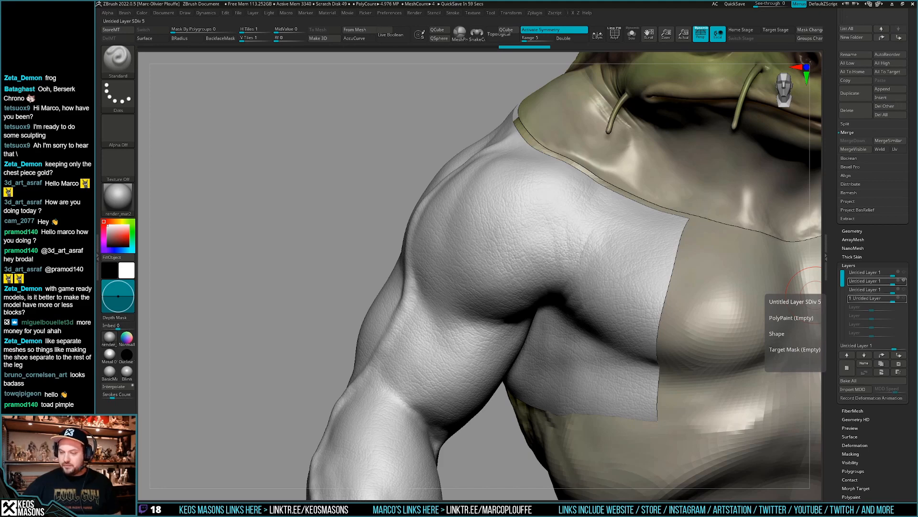
left_click(904, 281)
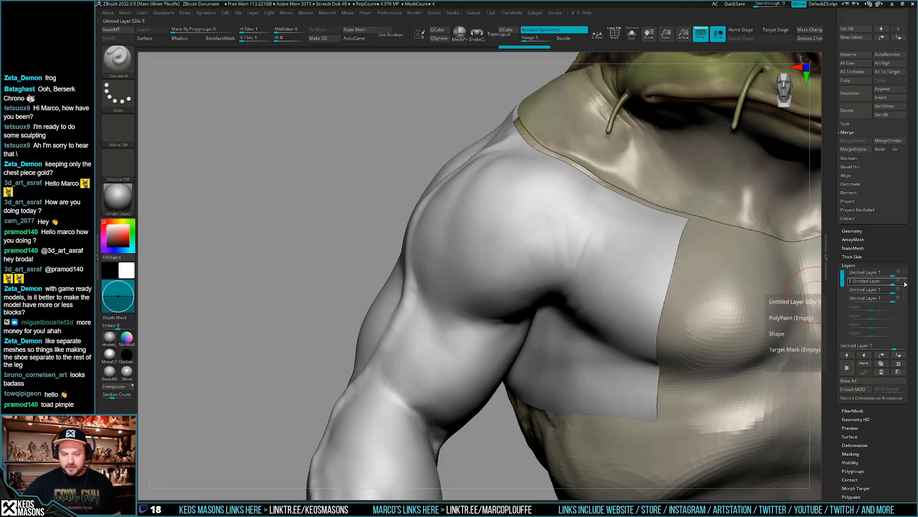
left_click(903, 290)
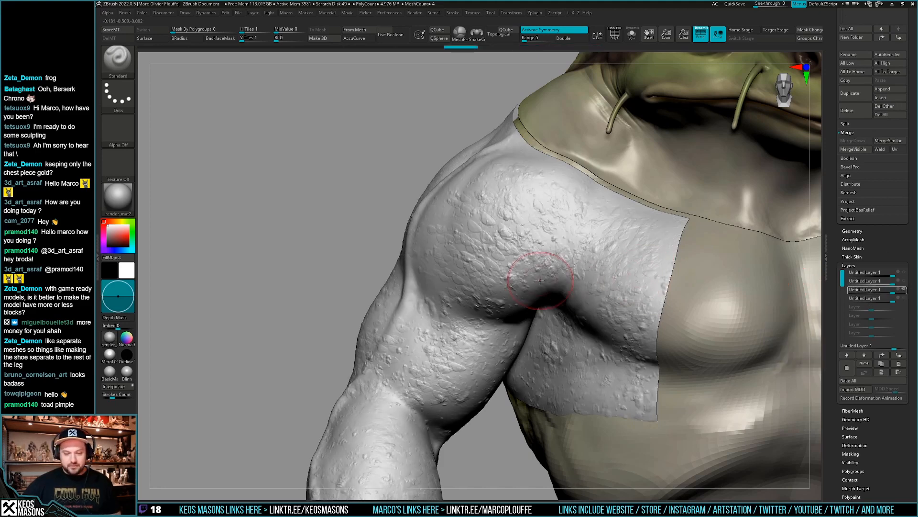
mouse_move(540, 280)
right_mouse_down()
mouse_move(566, 250)
mouse_move(534, 267)
right_mouse_up()
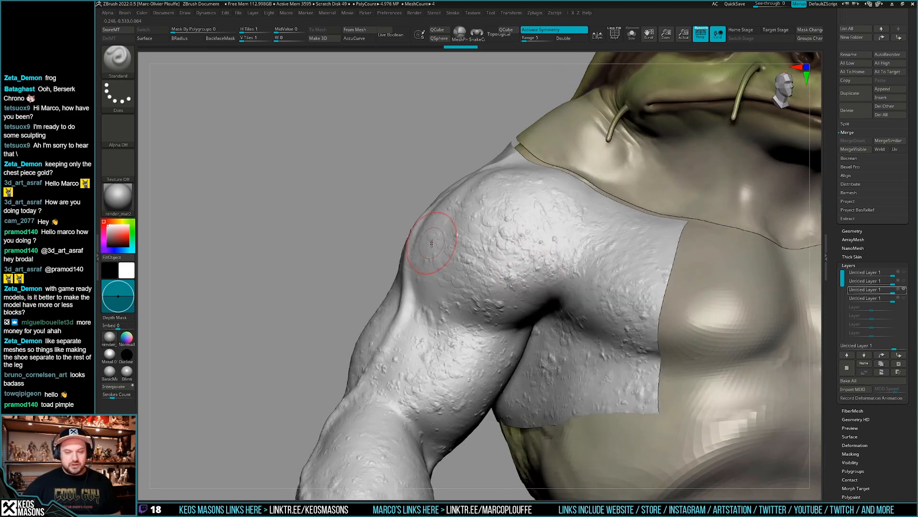
- Inspect the arm subtool's third layer up close at the shoulder, and switch to showing only the fourth layer
right_click_drag(419, 317, 478, 309, "ctrl")
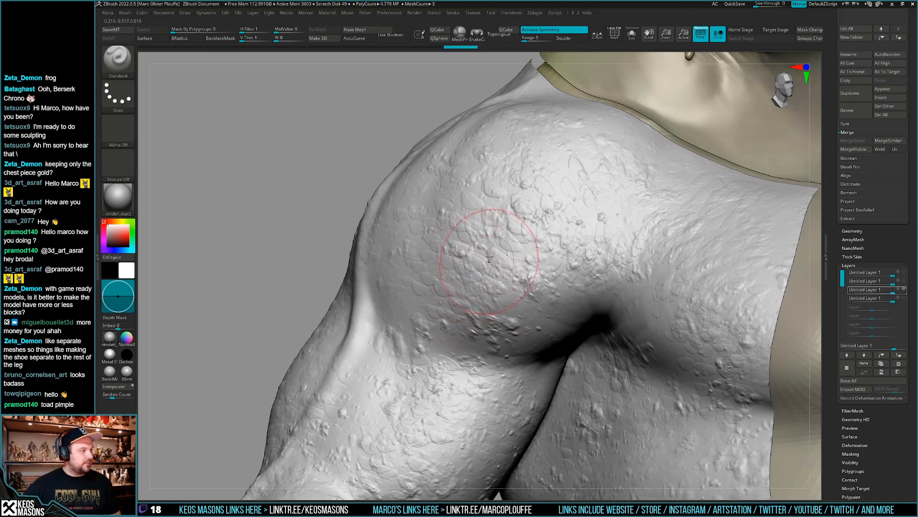
mouse_move(486, 260)
right_mouse_down()
mouse_move(478, 294)
mouse_move(494, 276)
mouse_move(479, 270)
mouse_move(478, 293)
right_mouse_up()
mouse_move(478, 292)
right_mouse_down()
mouse_move(474, 281)
mouse_move(467, 333)
right_mouse_up()
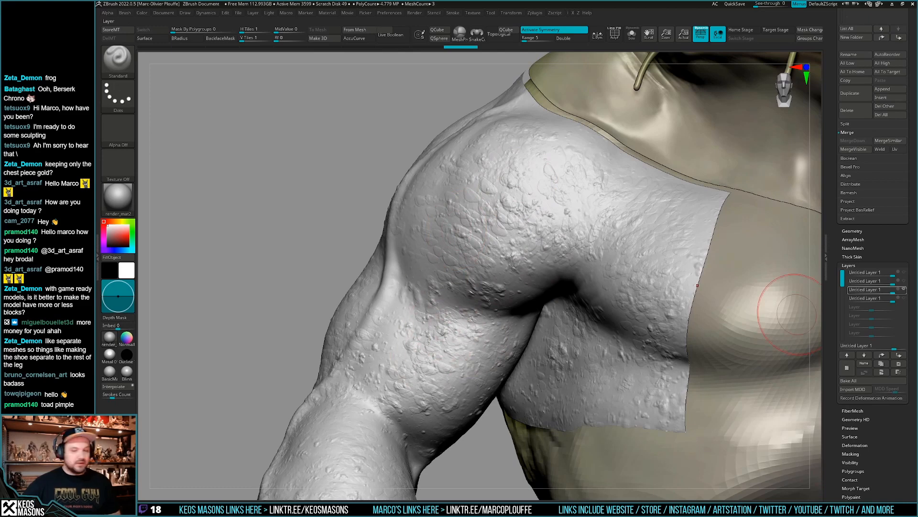
left_click(864, 298)
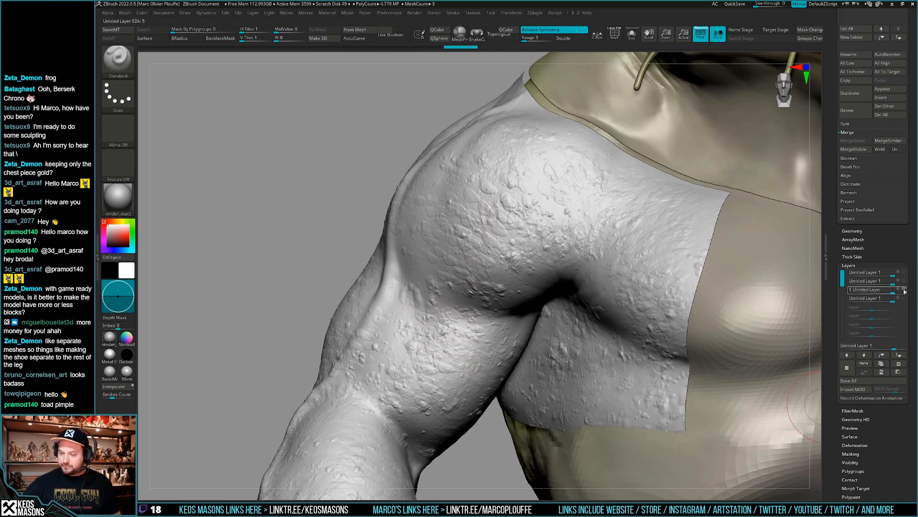
right_click_drag(586, 330, 484, 324, "ctrl")
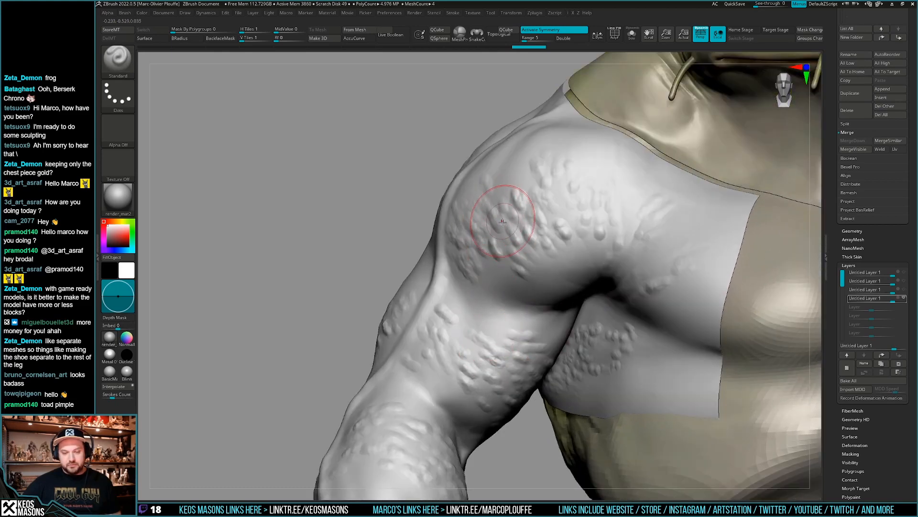
right_click_drag(569, 262, 564, 215, "ctrl")
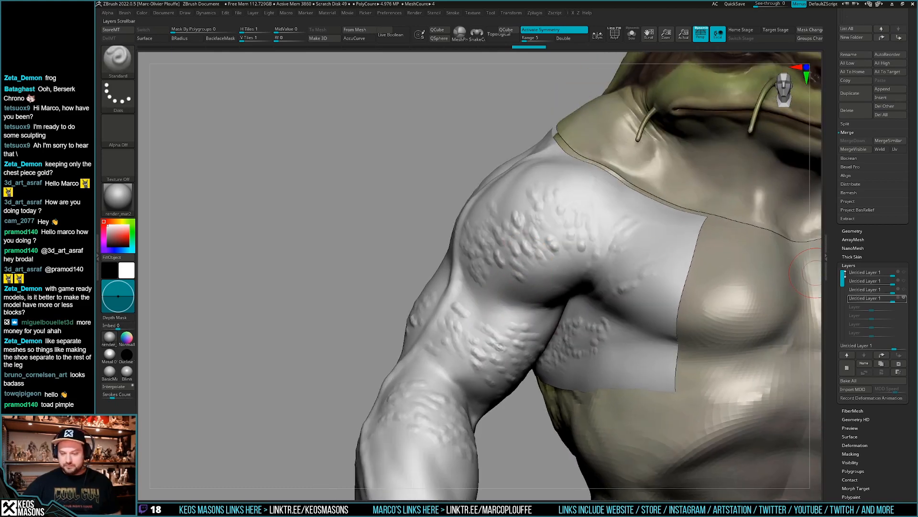
- Hide the arm subtool's fourth layer, show only the first layer and examine its skin detail around the shoulder and armpit
left_click(904, 297)
left_click(903, 272)
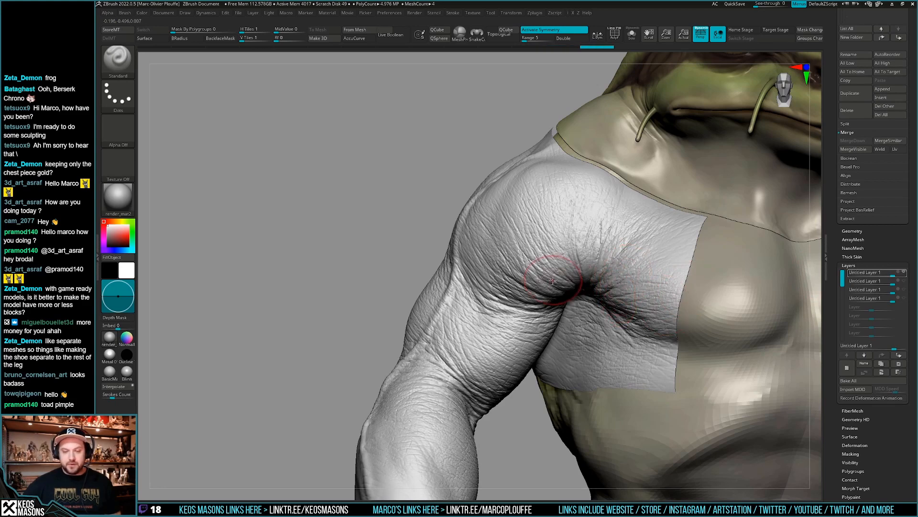
mouse_move(553, 280)
right_mouse_down("ctrl")
mouse_move(548, 311)
mouse_move(527, 291)
mouse_move(541, 332)
mouse_move(537, 297)
right_mouse_up("ctrl")
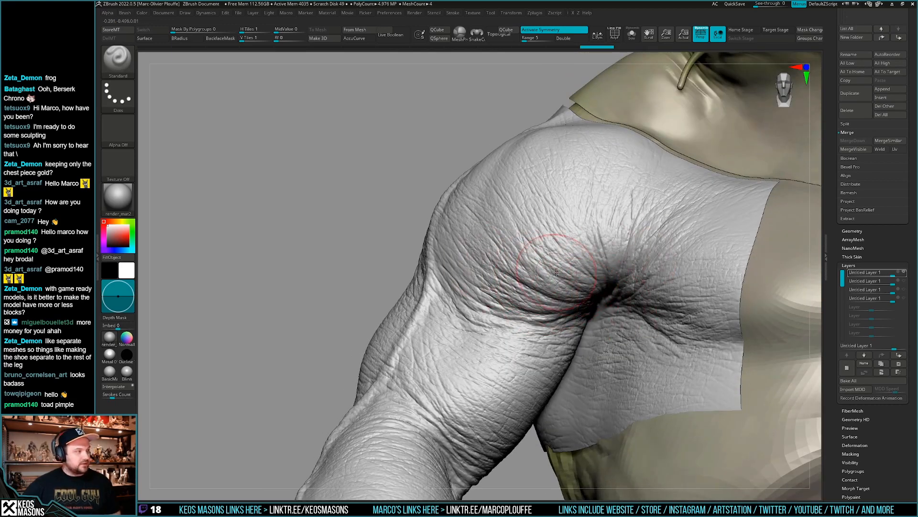
mouse_move(556, 271)
right_mouse_down()
mouse_move(593, 269)
mouse_move(500, 234)
right_mouse_up()
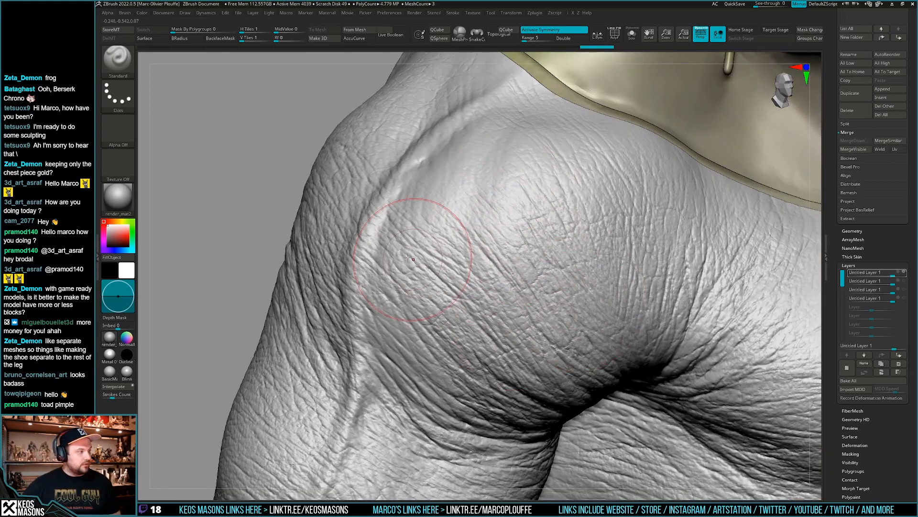
mouse_move(378, 383)
right_mouse_down()
mouse_move(461, 314)
mouse_move(455, 259)
mouse_move(475, 271)
mouse_move(468, 352)
mouse_move(490, 287)
mouse_move(507, 330)
mouse_move(539, 360)
mouse_move(492, 308)
mouse_move(471, 205)
right_mouse_up()
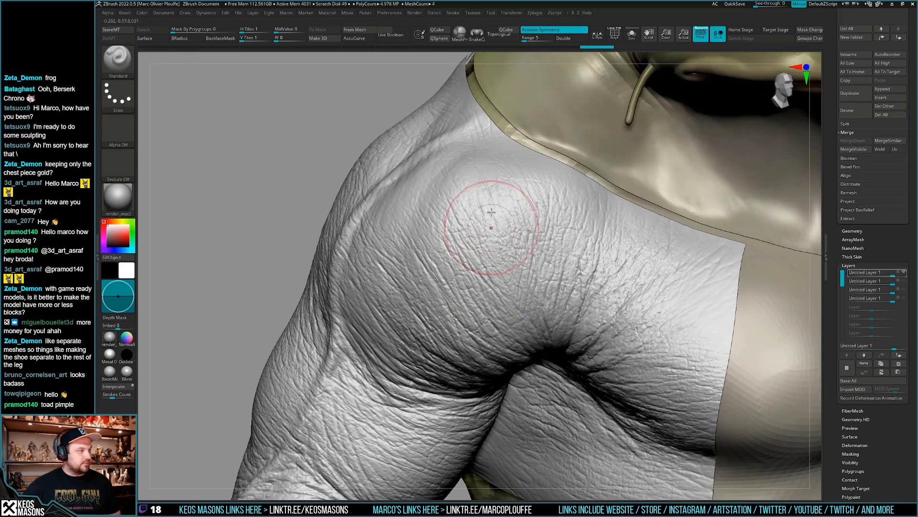
right_click_drag(662, 307, 617, 262)
right_click_drag(574, 310, 691, 298)
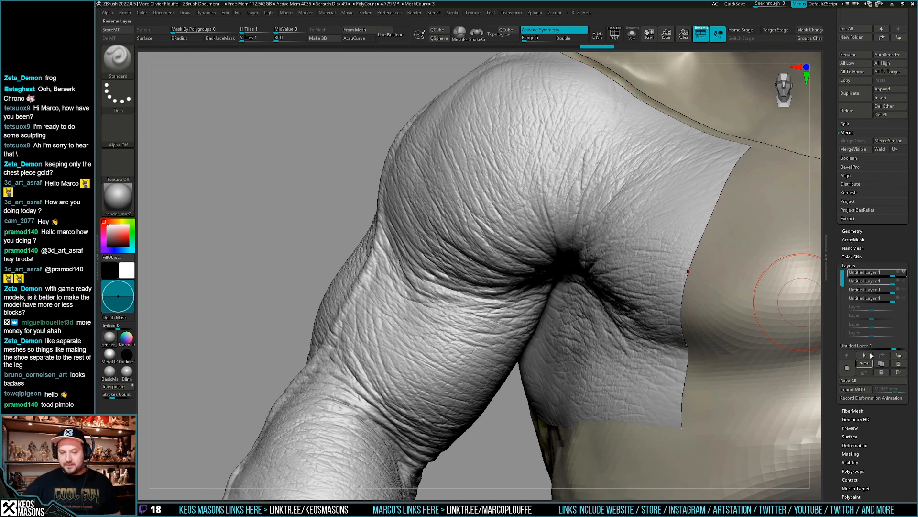
- Preview the arm subtool's second layer on its own and show the first layer together with it
left_click(904, 281)
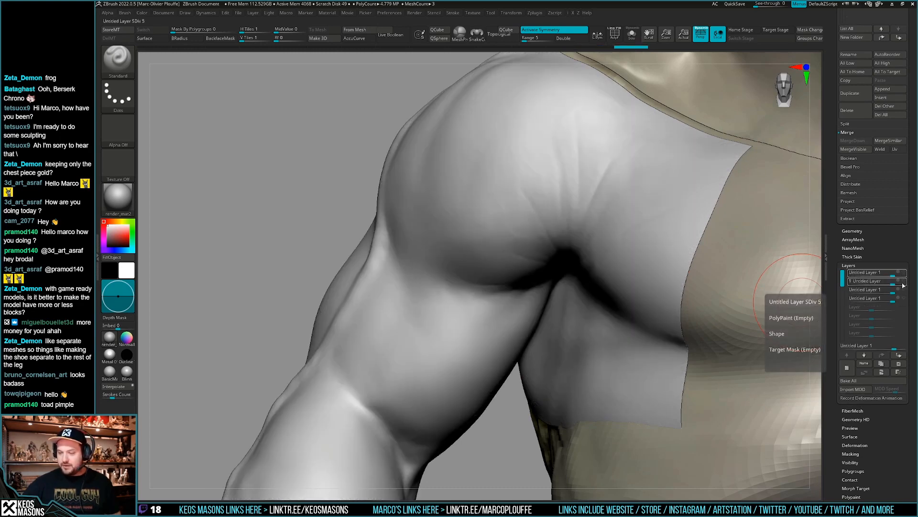
left_click(903, 281)
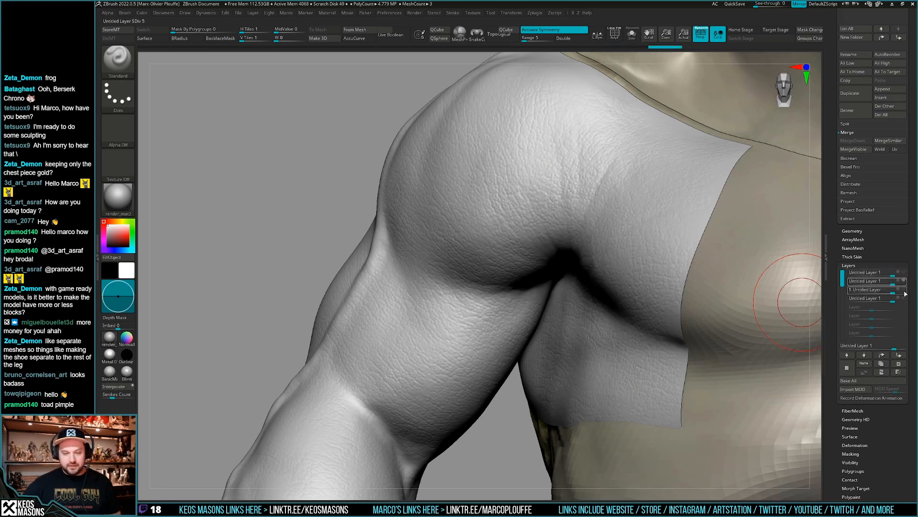
left_click(904, 272)
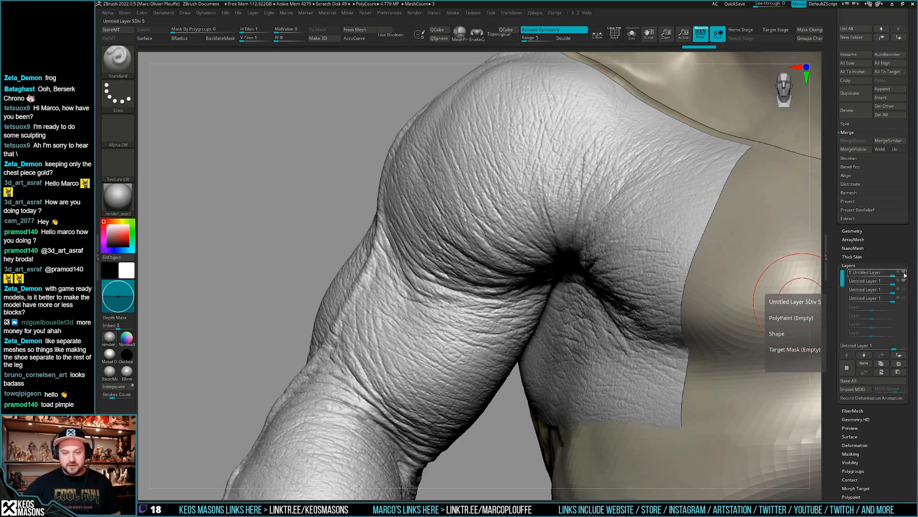
right_click_drag(654, 283, 590, 286, "ctrl")
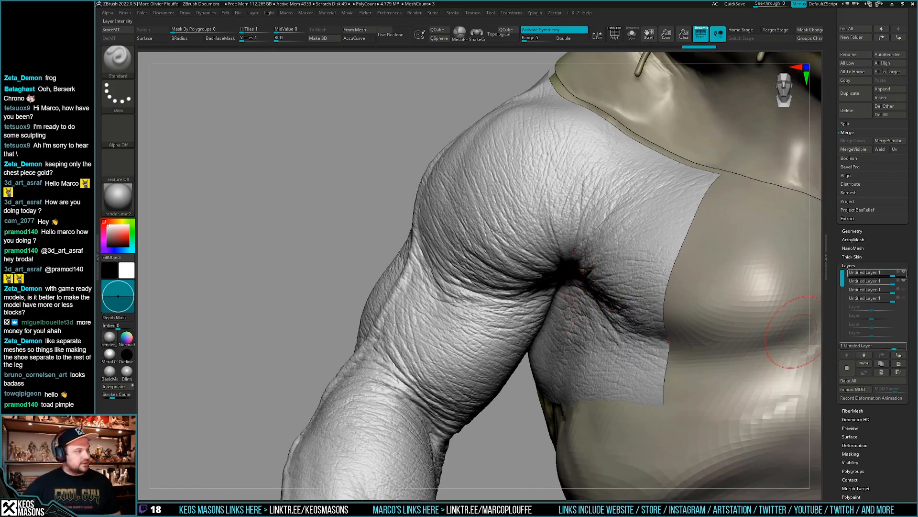
- Turn on the third and fourth layers of the arm subtool as well, comparing the skin with and without each
left_click(868, 289)
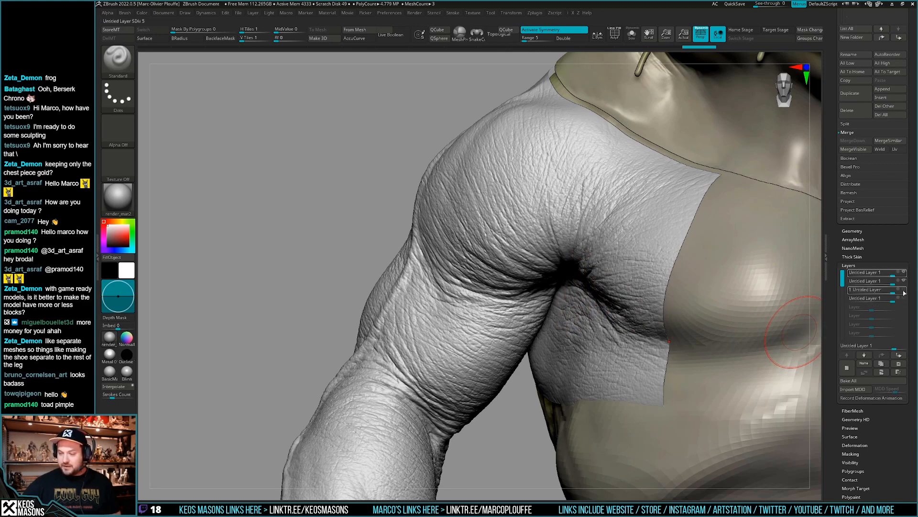
left_click(903, 289)
left_click(903, 291)
left_click(903, 291)
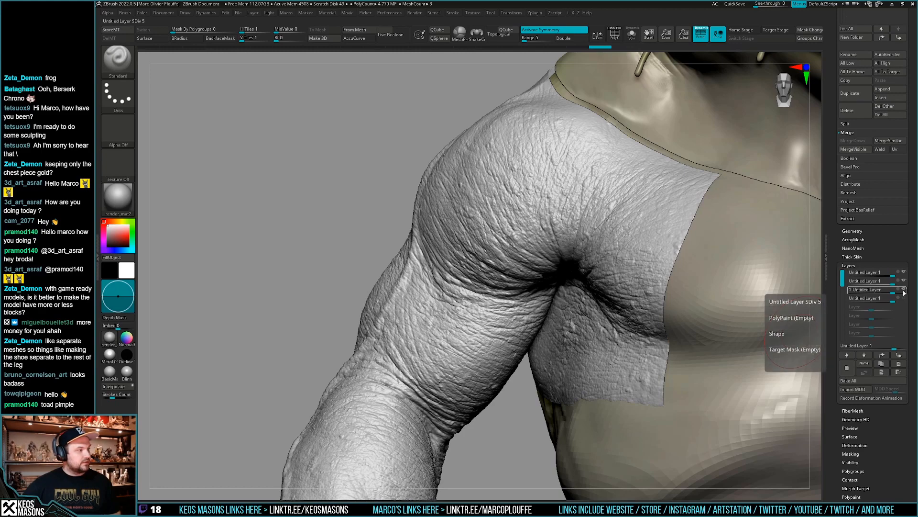
left_click(904, 297)
left_click(903, 297)
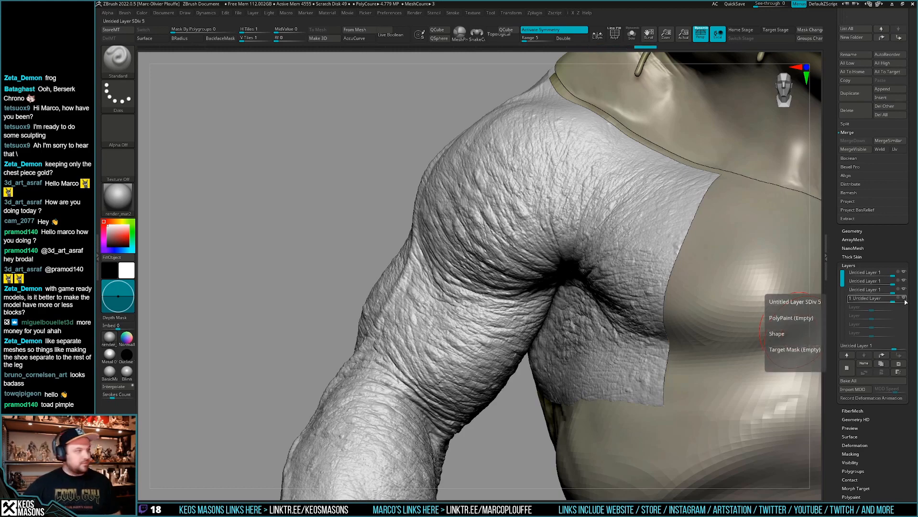
left_click(904, 297)
- Review the combined arm skin detail in context on the whole torso, with the arm's colours displayed
right_click_drag(529, 288, 487, 310, "ctrl")
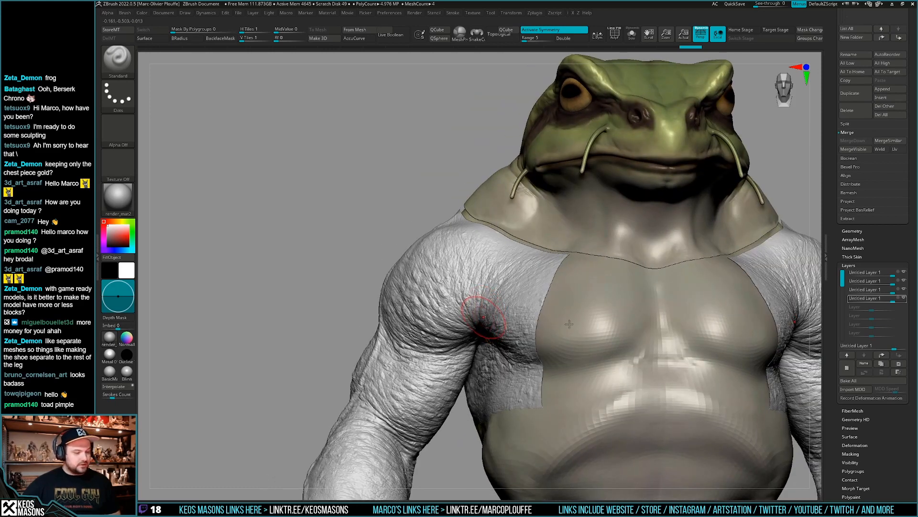
mouse_move(613, 311)
right_mouse_down()
mouse_move(447, 307)
mouse_move(461, 325)
mouse_move(441, 311)
mouse_move(476, 316)
right_mouse_up()
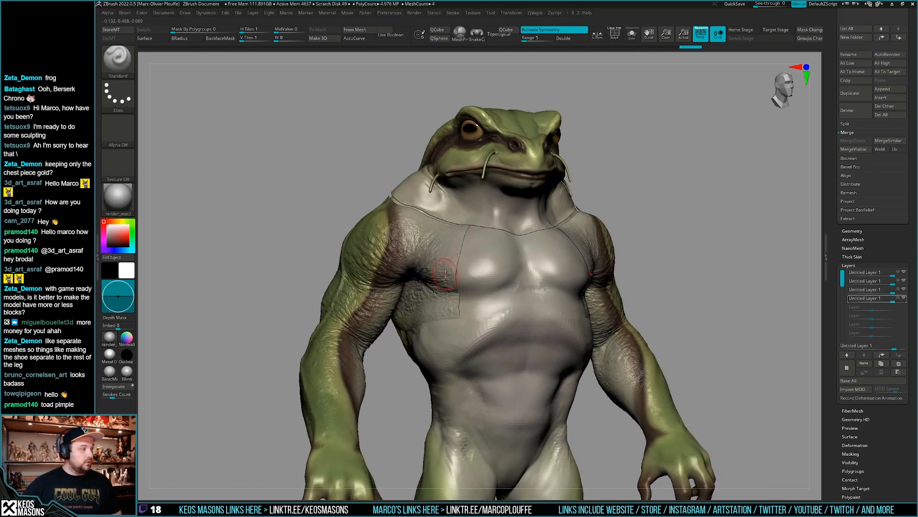
right_click_drag(486, 185, 524, 249)
- Switch to the frog concept art in ImageGlass, examine the head, shoulder armour and chest piece up close, and return to ZBrush
key("alt+Tab")
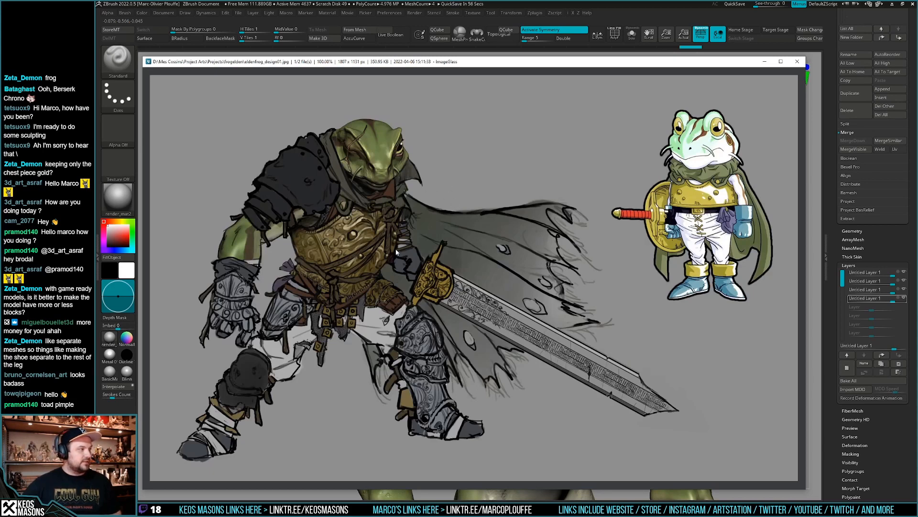
scroll(410, 233, "up", 6)
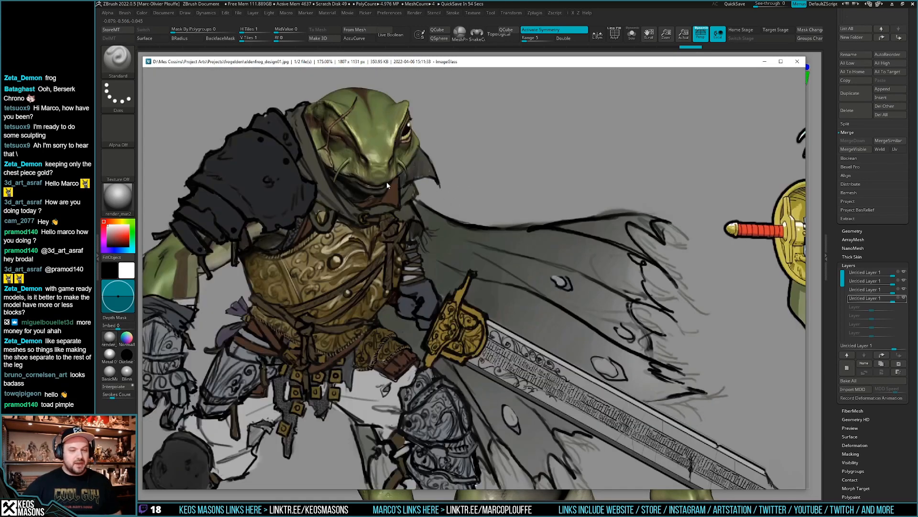
left_click_drag(357, 197, 523, 264)
scroll(526, 271, "down", 1)
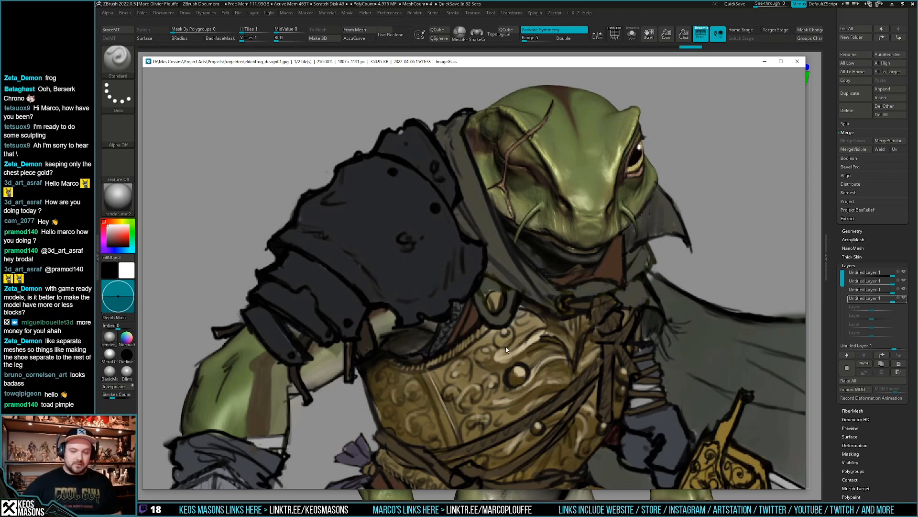
scroll(455, 315, "down", 3)
scroll(458, 306, "down", 1)
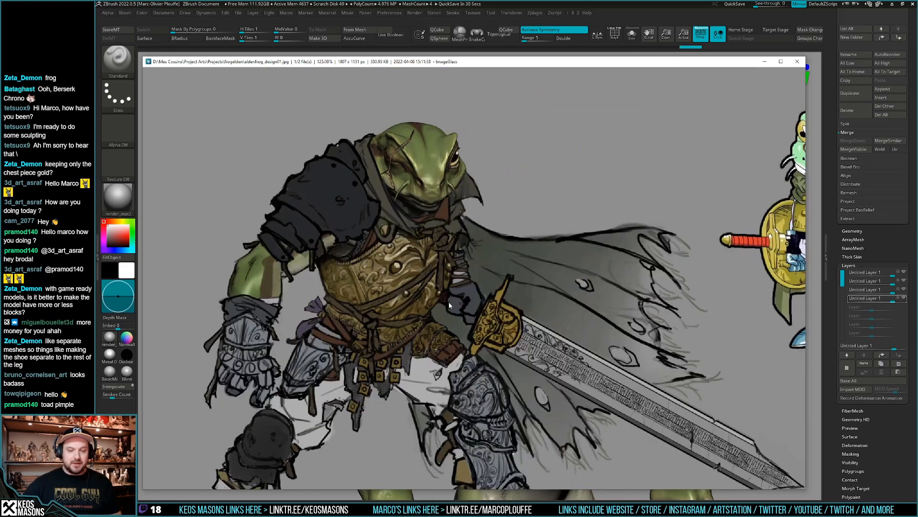
scroll(407, 273, "up", 4)
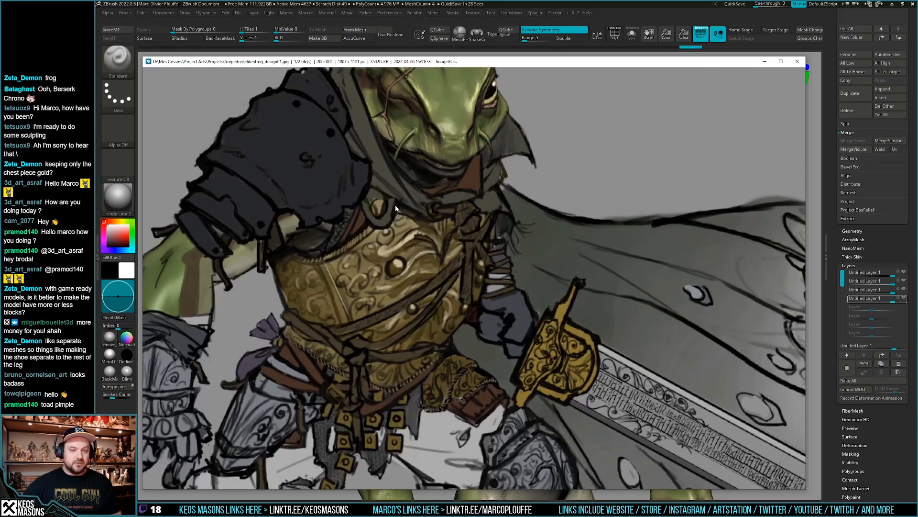
scroll(504, 302, "down", 1)
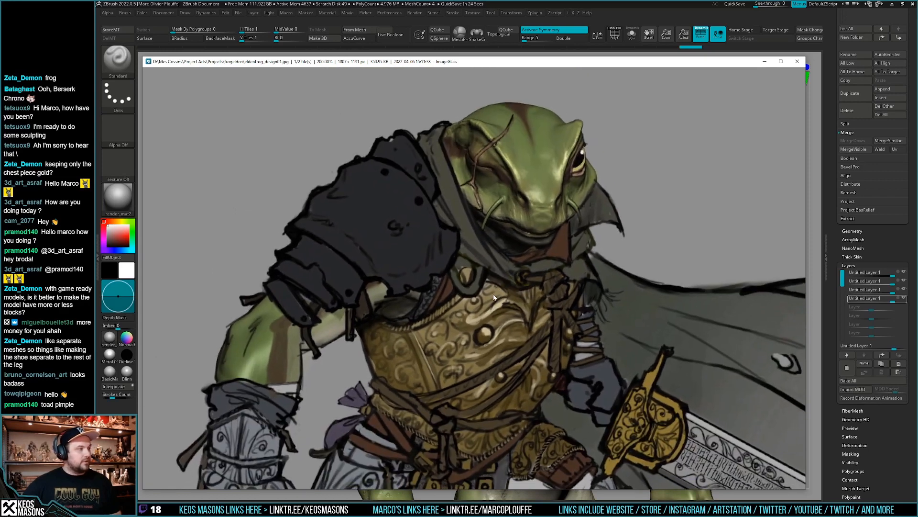
scroll(496, 302, "down", 4)
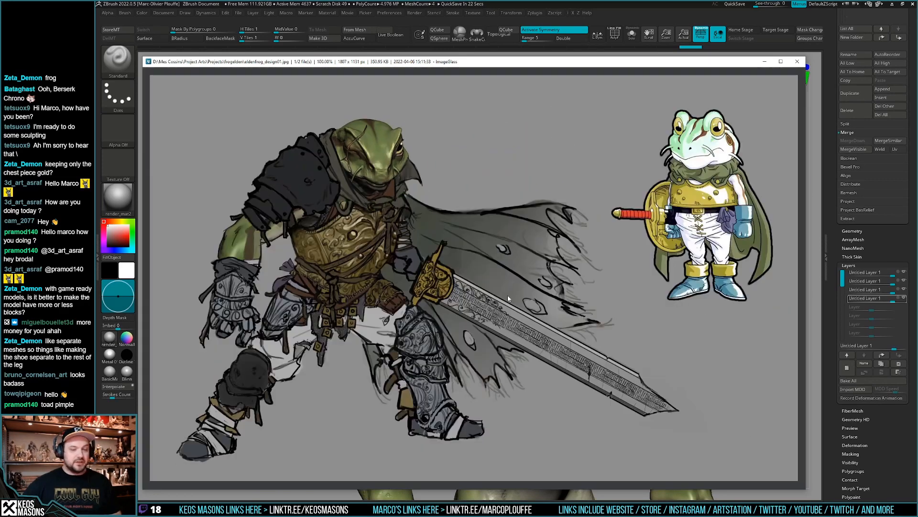
left_click(791, 19)
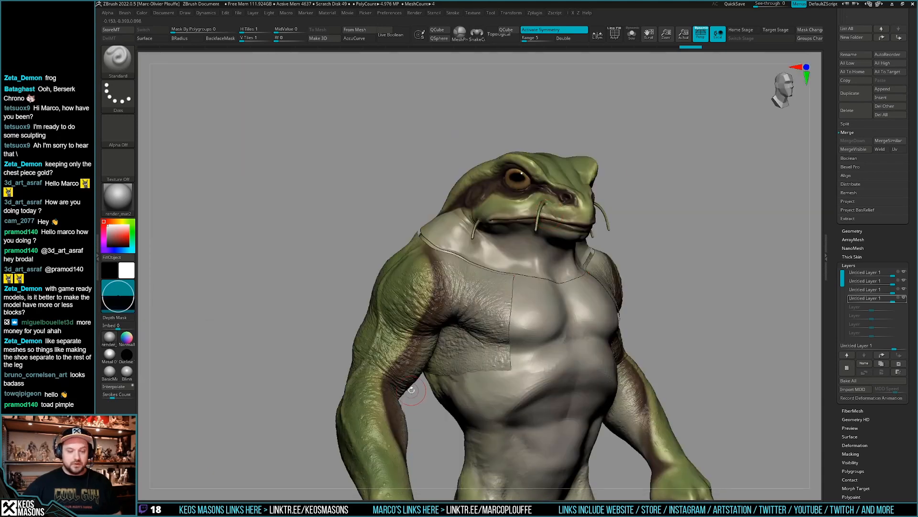
- Compare the coloured frog's arms and torso with the full concept art once more
mouse_move(415, 392)
right_mouse_down()
mouse_move(430, 330)
mouse_move(422, 285)
right_mouse_up()
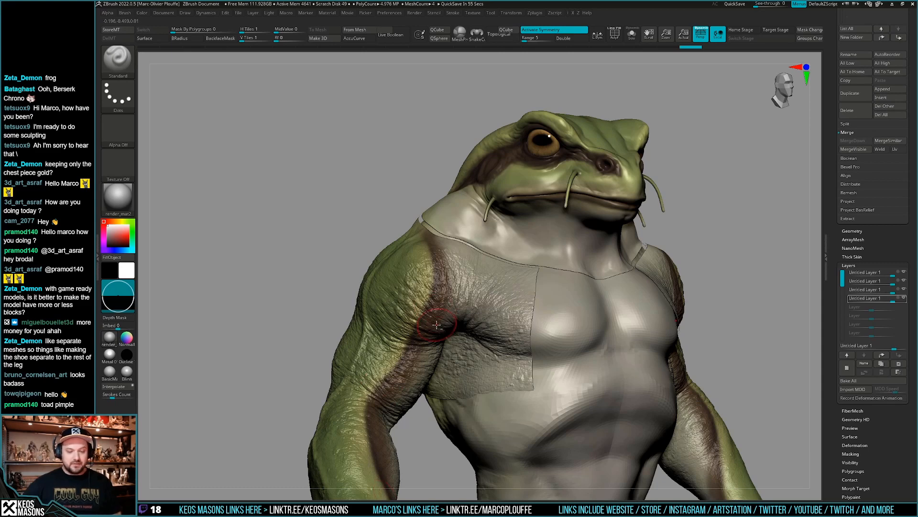
key("alt+Tab")
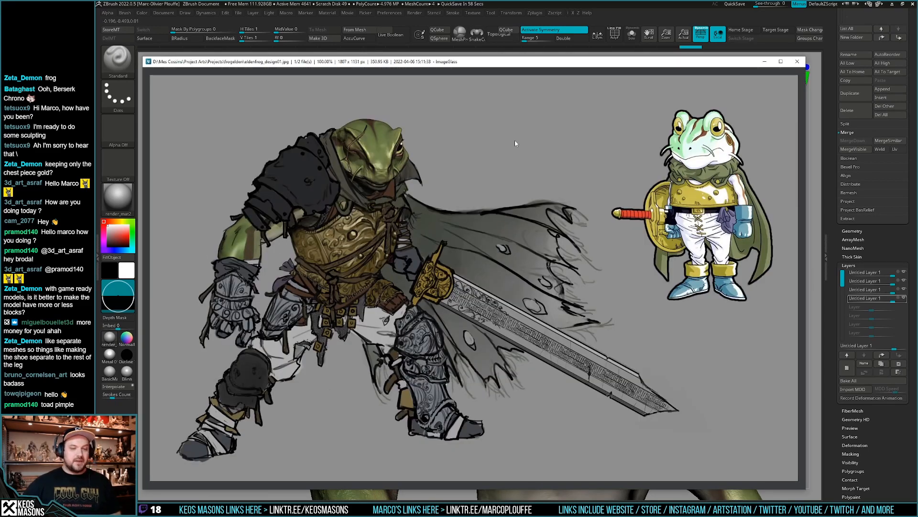
key("alt+Tab")
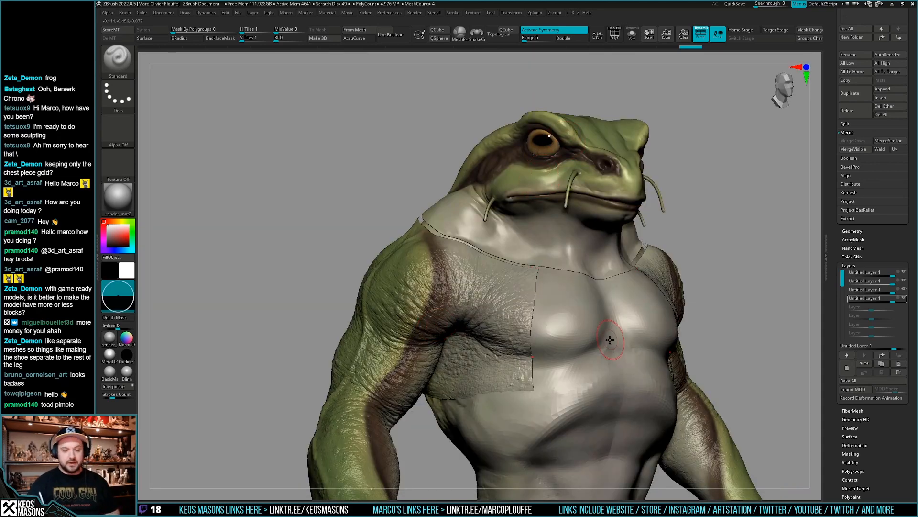
right_click_drag(628, 342, 588, 369)
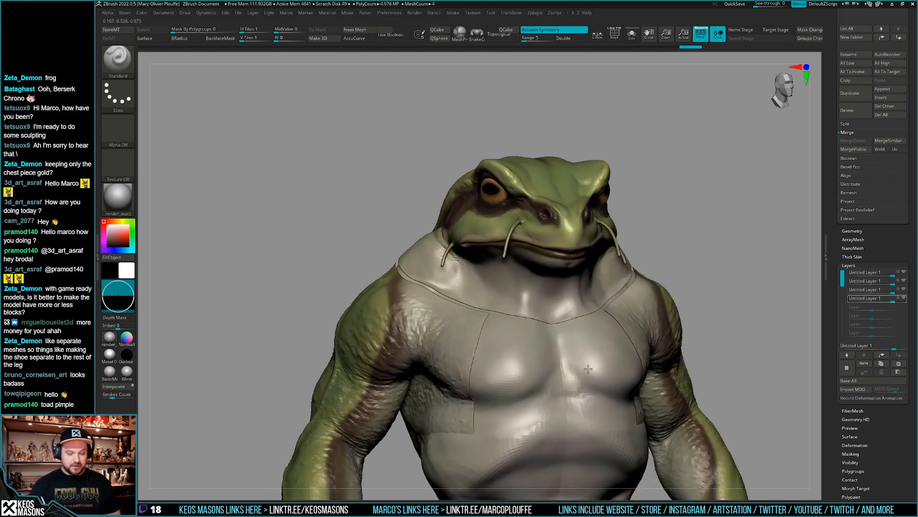
- Turn off the colour display on all subtools except the eyes, frogelden_09, leaving the body in plain grey material
key("ctrl+z")
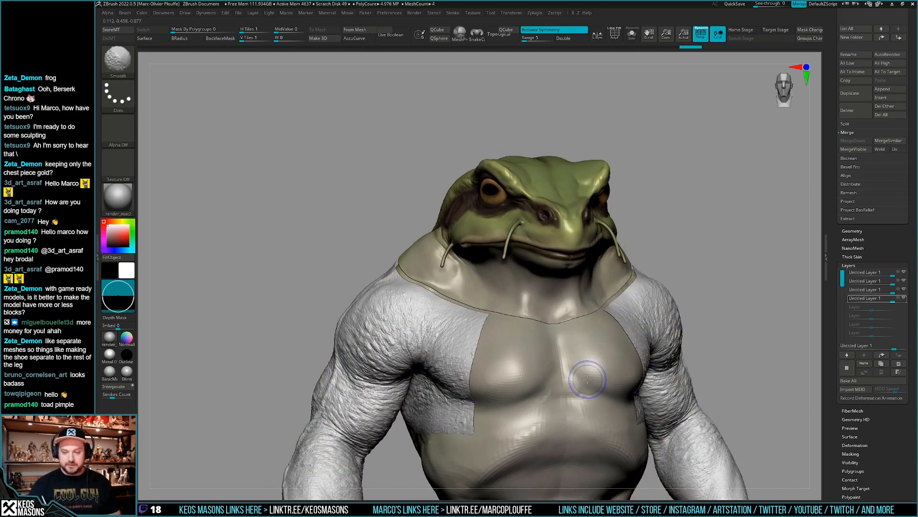
key("shift")
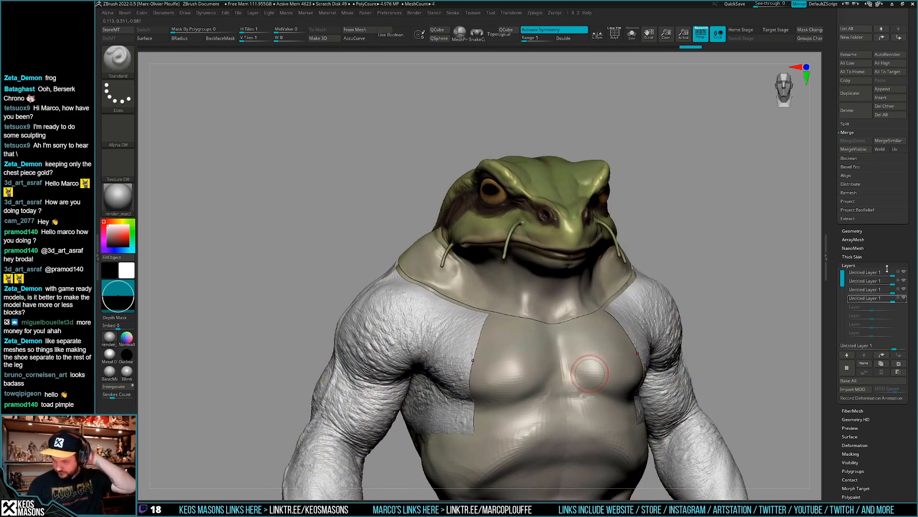
scroll(899, 255, "up", 5)
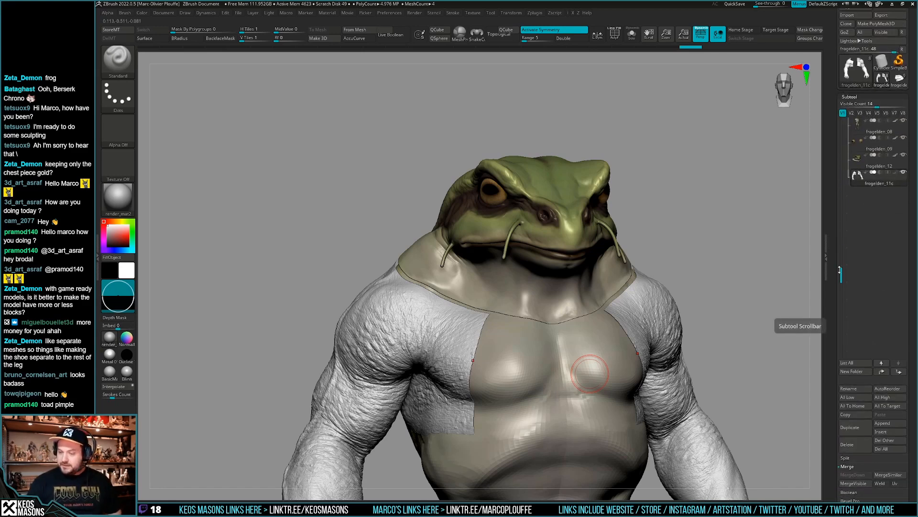
scroll(856, 216, "up", 10)
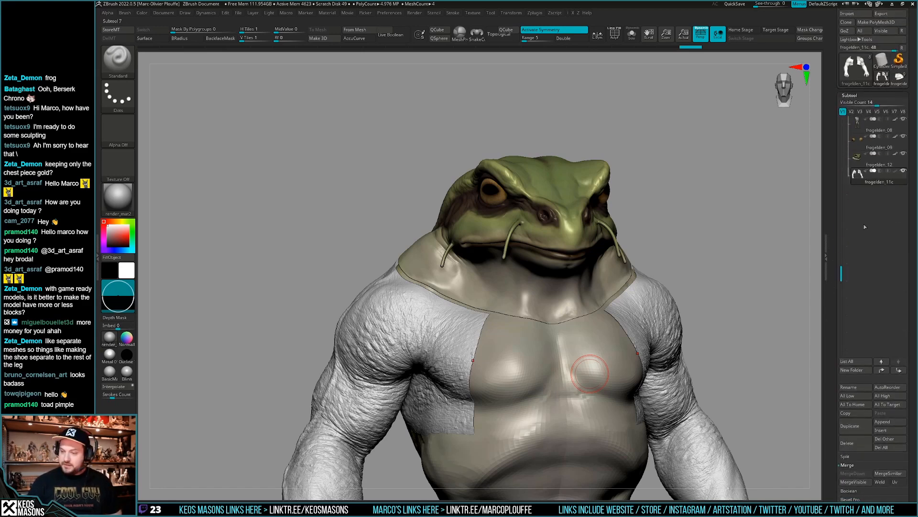
left_click(896, 154, "shift")
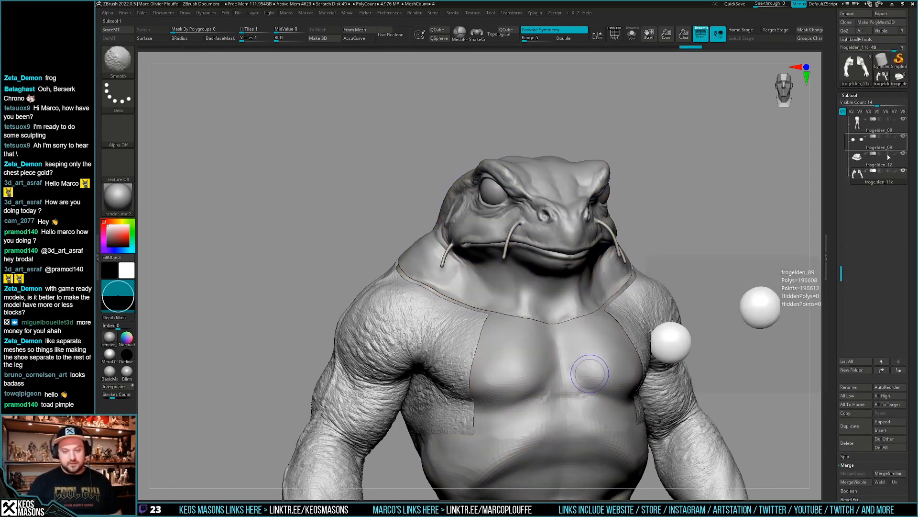
right_click_drag(604, 311, 601, 340)
left_click(895, 136)
right_click_drag(682, 262, 710, 269)
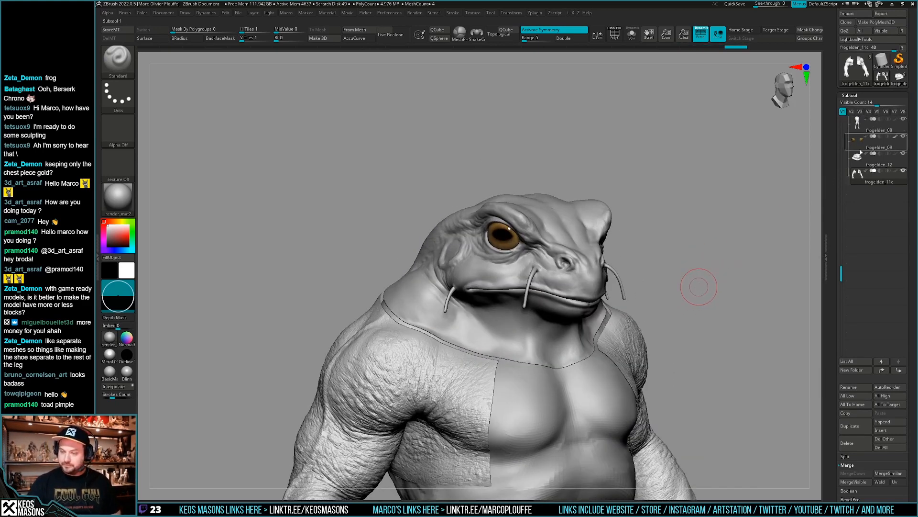
- Examine the wireframe and polygroups of the frog's chest and arm subtools around the torso
right_click_drag(602, 330, 598, 335)
key("shift+f")
right_click_drag(560, 360, 546, 343, "alt")
key("shift+f")
left_click(551, 370, "alt")
key("shift+s")
right_click_drag(580, 375, 560, 289, "alt")
right_click_drag(560, 289, 562, 232, "ctrl")
mouse_move(508, 249)
right_mouse_down("ctrl")
mouse_move(496, 274)
mouse_move(505, 337)
right_mouse_up("ctrl")
right_click_drag(505, 338, 510, 442, "alt")
- Select the head subtool frogelden_12, check its wireframe and choose the DamStandard brush
right_click_drag(505, 306, 617, 307)
left_click(554, 301, "alt")
key("shift+f")
key("shift+f")
mouse_move(650, 334)
right_mouse_down("alt")
mouse_move(650, 310)
mouse_move(612, 317)
mouse_move(609, 296)
mouse_move(593, 341)
mouse_move(566, 365)
mouse_move(530, 383)
mouse_move(513, 378)
mouse_move(575, 338)
mouse_move(591, 345)
mouse_move(550, 346)
mouse_move(558, 335)
mouse_move(595, 337)
right_mouse_up("alt")
key("b")
key("d")
key("s")
key("space")
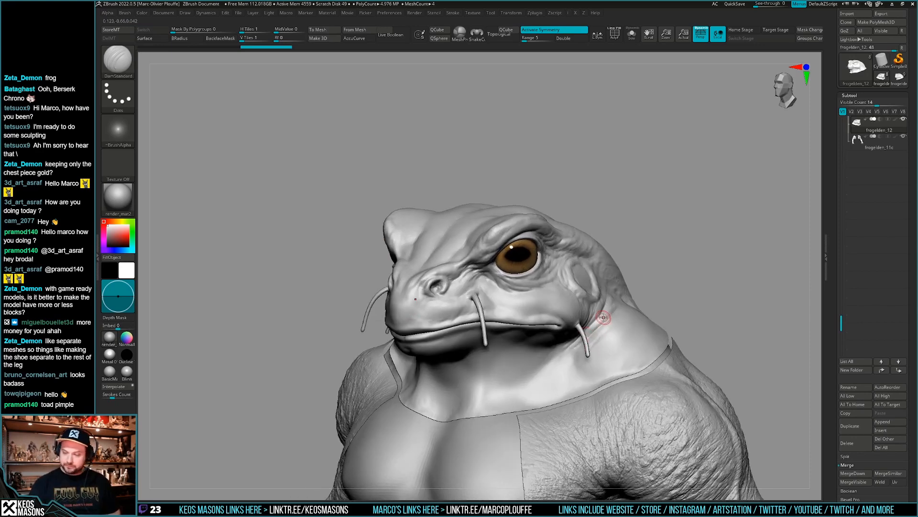
- Raise the head to its highest subdivision level, SDiv 5, and add a new recording layer to it
left_click(829, 311)
left_click_drag(830, 311, 840, 218)
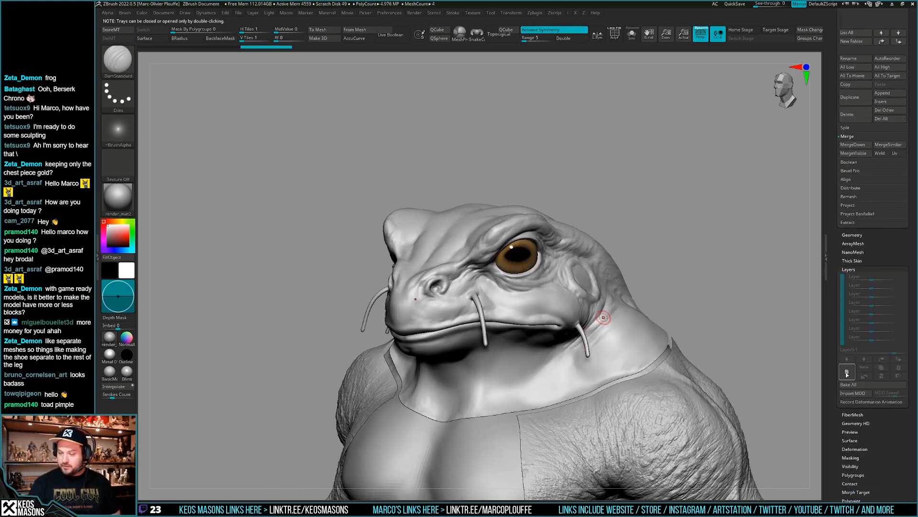
left_click(847, 370)
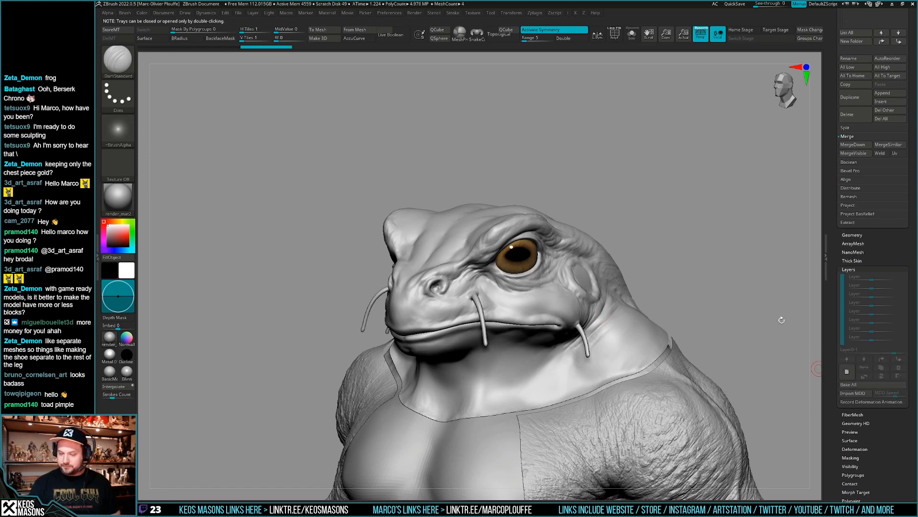
key("space")
left_click(748, 218)
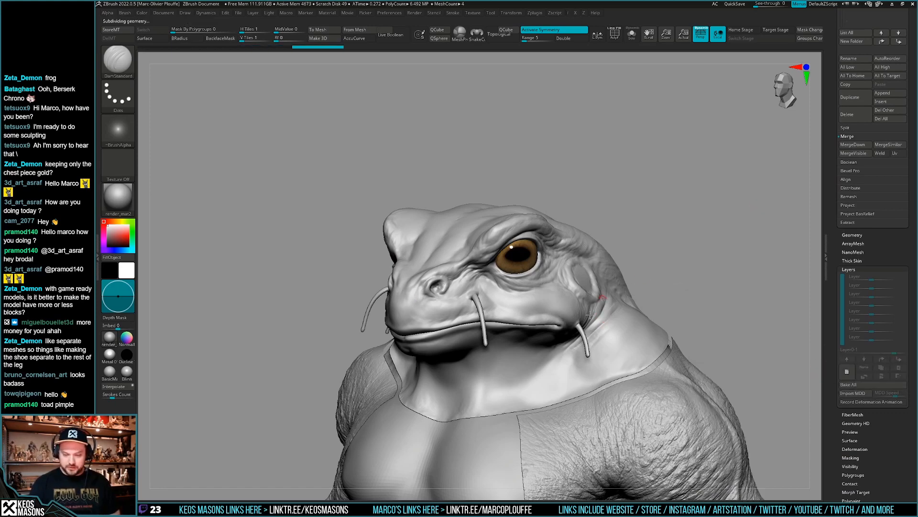
key("space")
key("space")
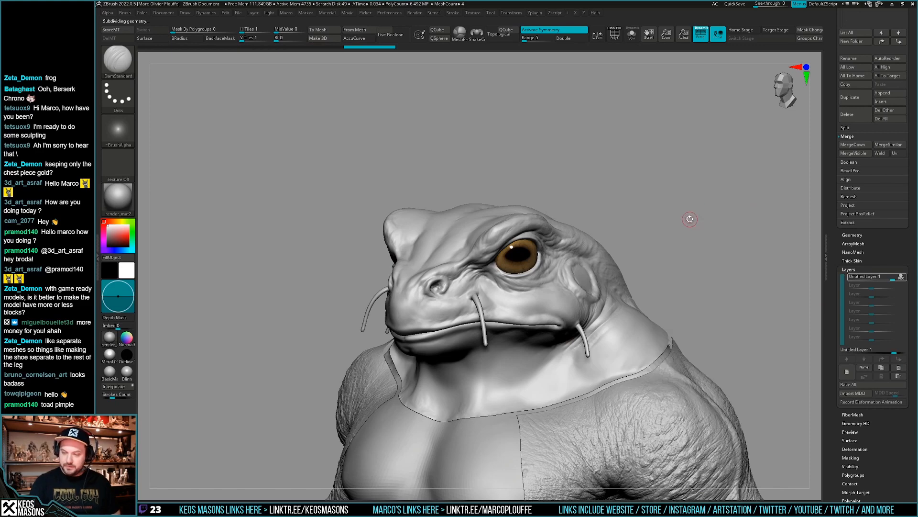
- Carve fine skin creases on the cheek and around the corner of the mouth with the DamStandard brush
right_click_drag(551, 259, 570, 272, "ctrl")
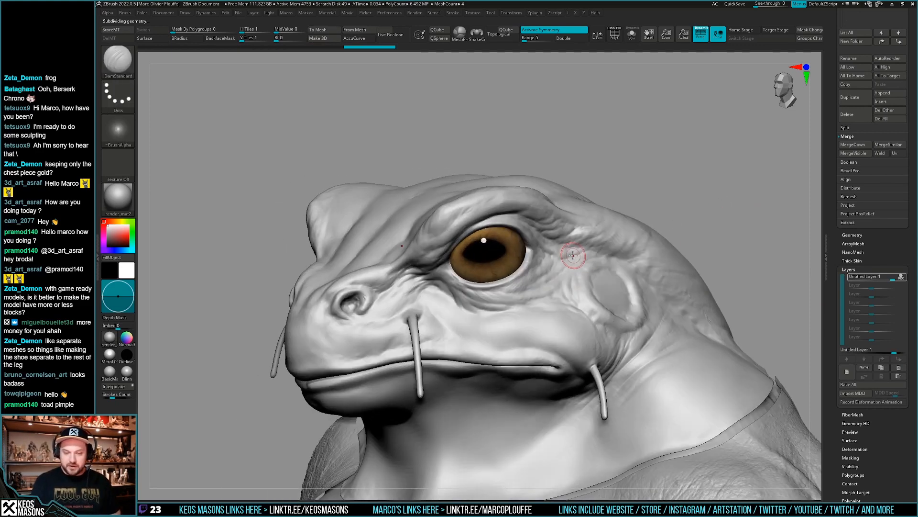
key("space")
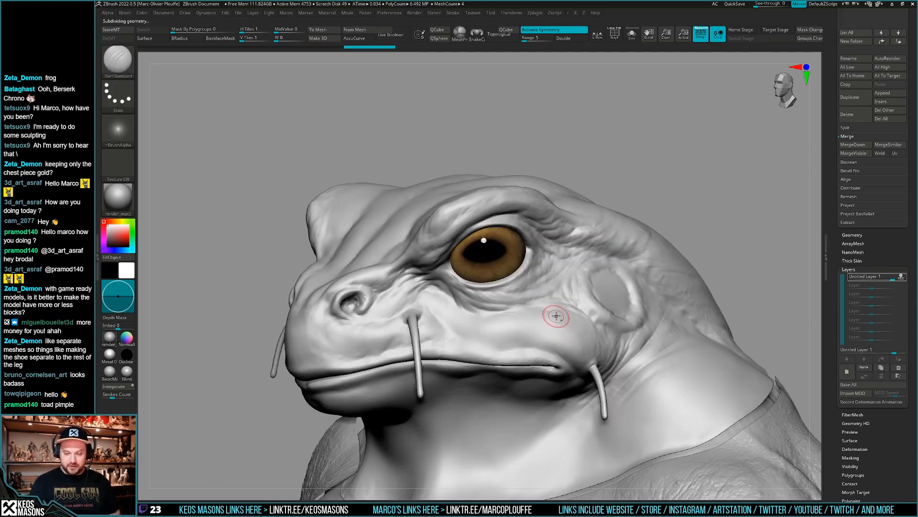
right_click_drag(553, 313, 578, 322, "ctrl")
key("space")
mouse_move(577, 317)
left_mouse_down()
mouse_move(568, 314)
mouse_move(590, 330)
left_mouse_up()
mouse_move(615, 318)
right_mouse_down("ctrl")
mouse_move(626, 361)
mouse_move(607, 341)
mouse_move(625, 364)
mouse_move(600, 316)
mouse_move(594, 273)
right_mouse_up("ctrl")
mouse_move(610, 390)
right_mouse_down("ctrl")
mouse_move(589, 354)
mouse_move(567, 359)
mouse_move(610, 364)
mouse_move(588, 361)
right_mouse_up("ctrl")
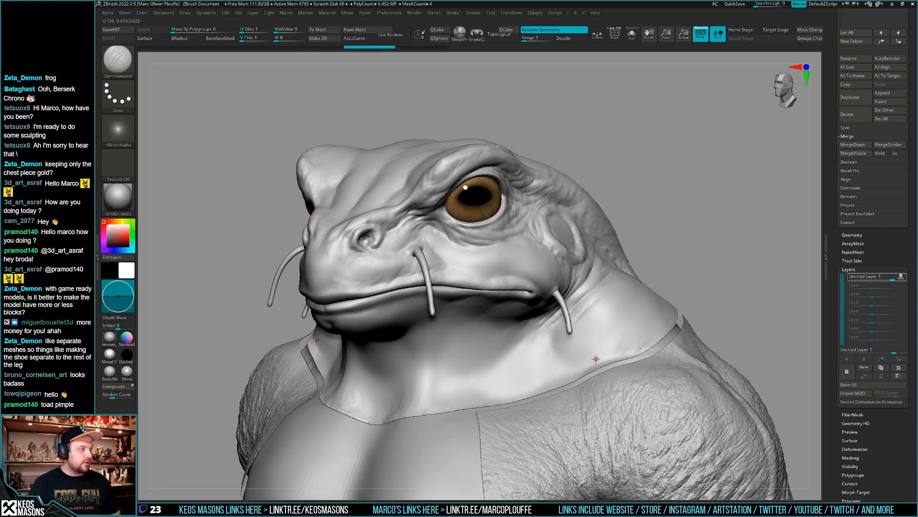
- Adjust the brush's Z Intensity and carve skin folds from the mouth corner down onto the neck
right_click_drag(592, 363, 589, 324)
right_click_drag(560, 354, 594, 371)
key("space")
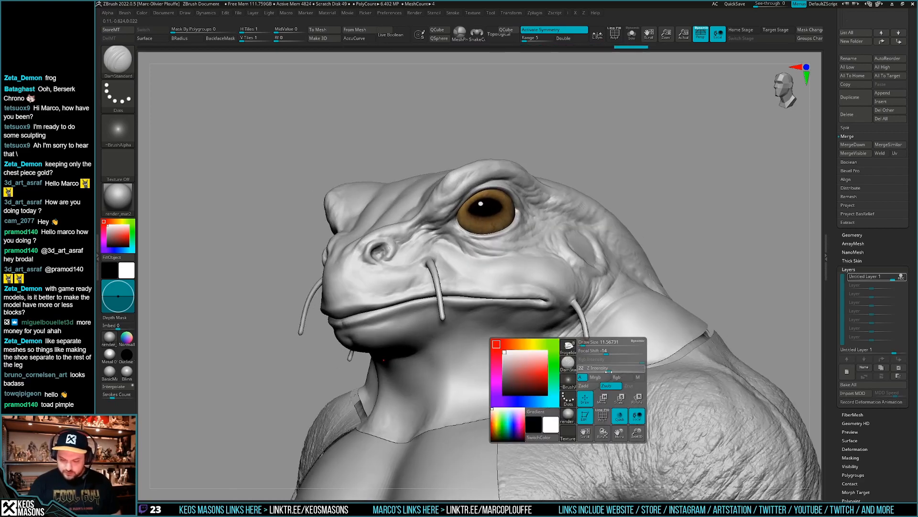
left_click_drag(608, 371, 606, 371)
right_click_drag(604, 372, 588, 341)
right_click_drag(588, 341, 580, 326, "ctrl")
key("space")
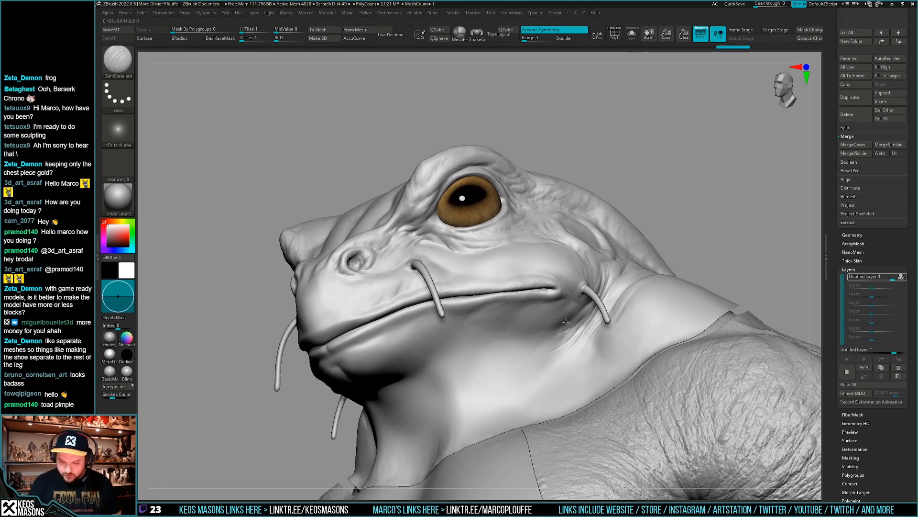
- Extend the folds behind the jaw and below the rear barbel, and select the ClayBuildup brush
right_click_drag(580, 303, 603, 326)
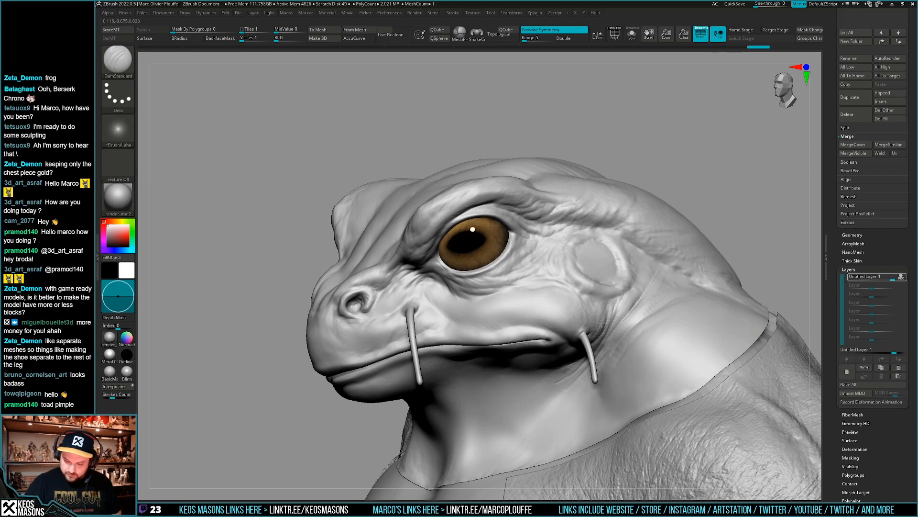
right_click_drag(578, 288, 629, 333)
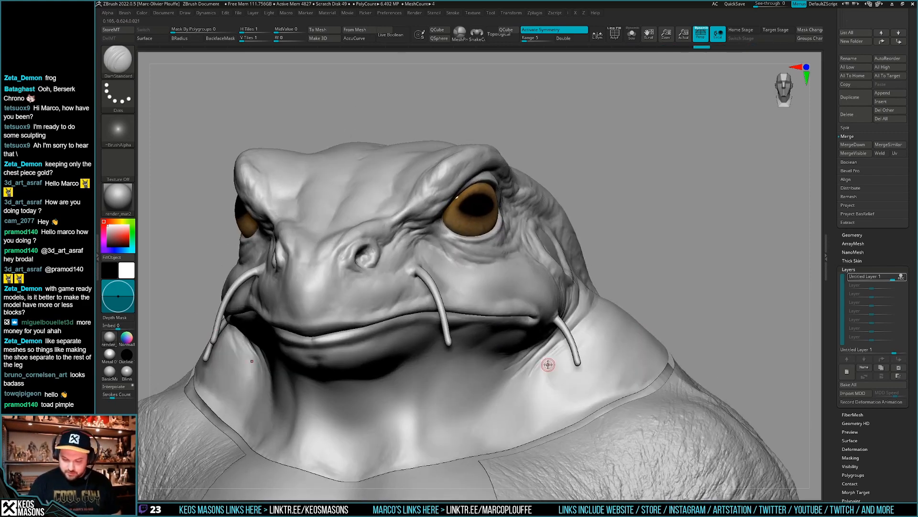
right_click_drag(547, 364, 601, 310)
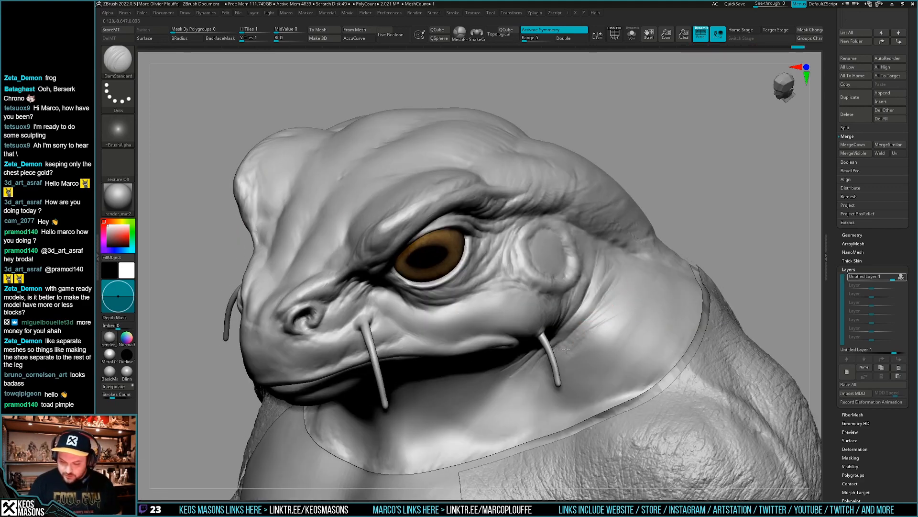
right_click_drag(566, 349, 598, 287)
mouse_move(656, 323)
right_mouse_down()
mouse_move(579, 359)
mouse_move(421, 273)
mouse_move(474, 272)
right_mouse_up()
key("space")
left_click(469, 266)
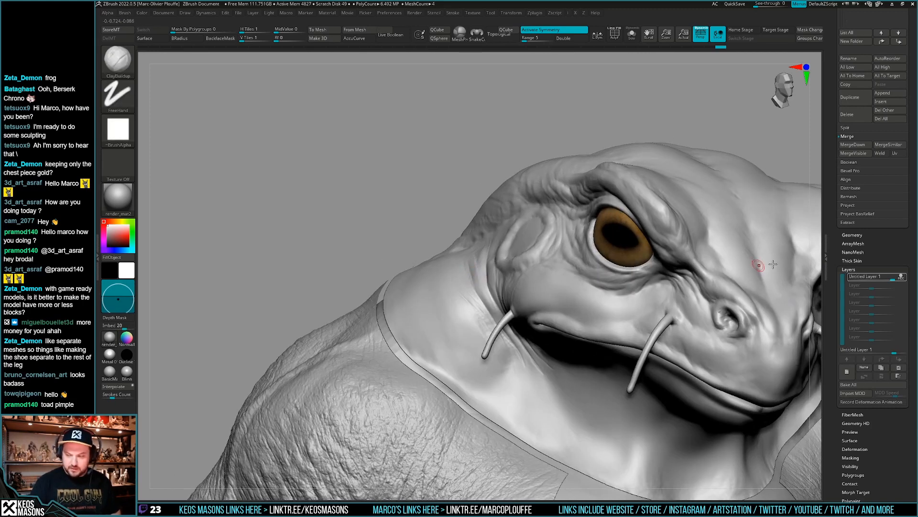
- Suspend the head layer's recording to store a morph target, resume recording and select the Morph brush
left_click(901, 276)
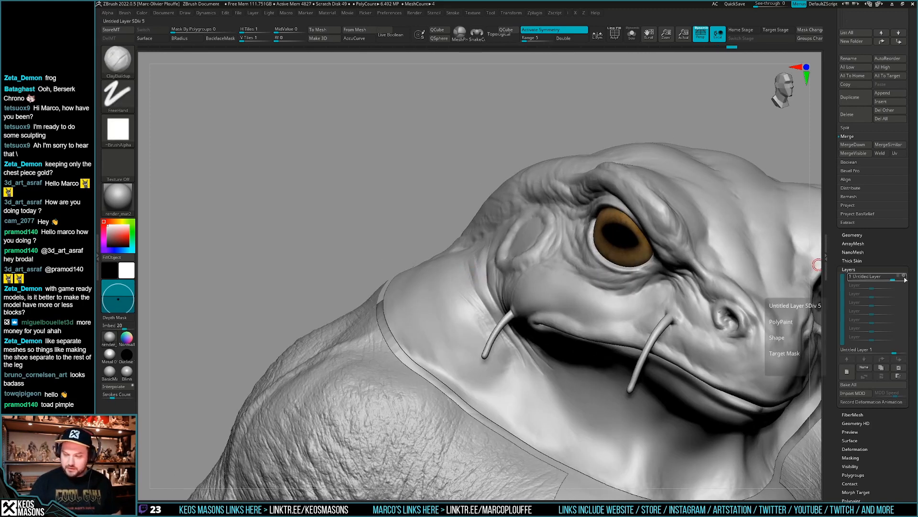
left_click(129, 32)
left_click(900, 279)
key("space")
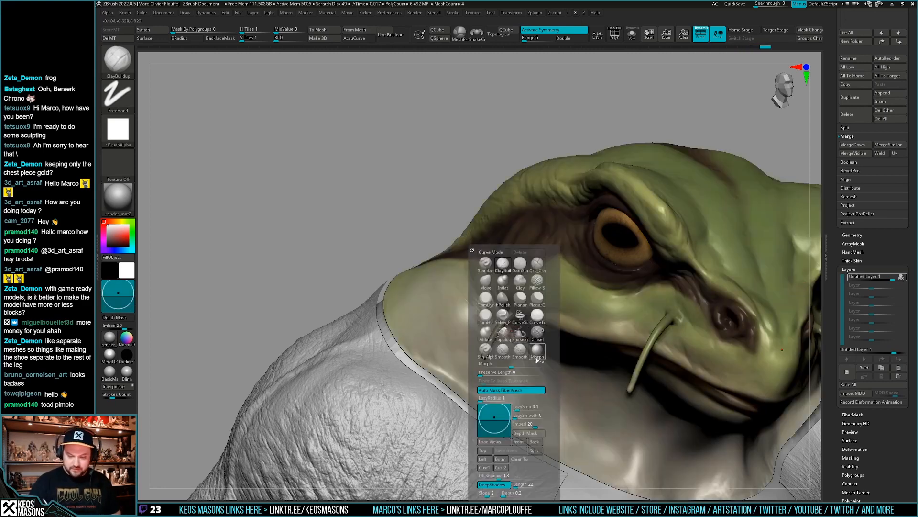
left_click(537, 355)
key("ctrl+z")
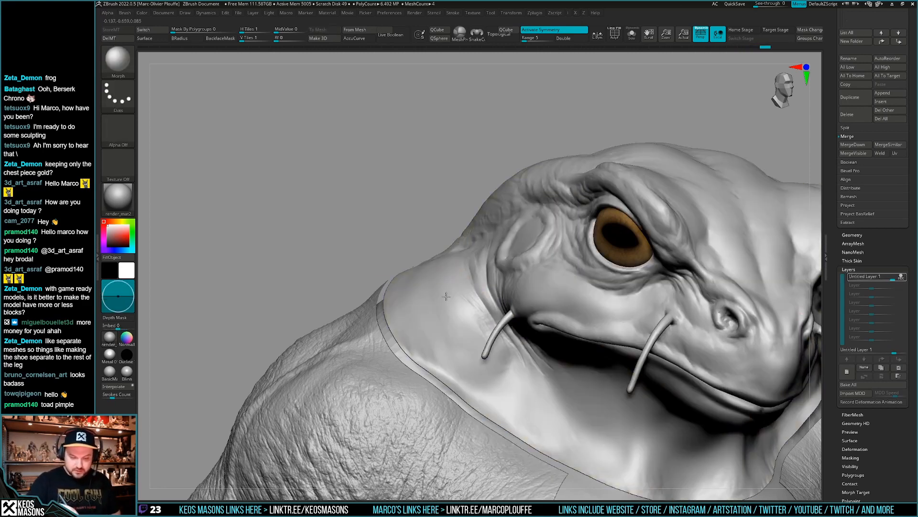
- Carve skin folds on the neck behind the round eardrum with the DamStandard brush
key("b")
key("d")
key("s")
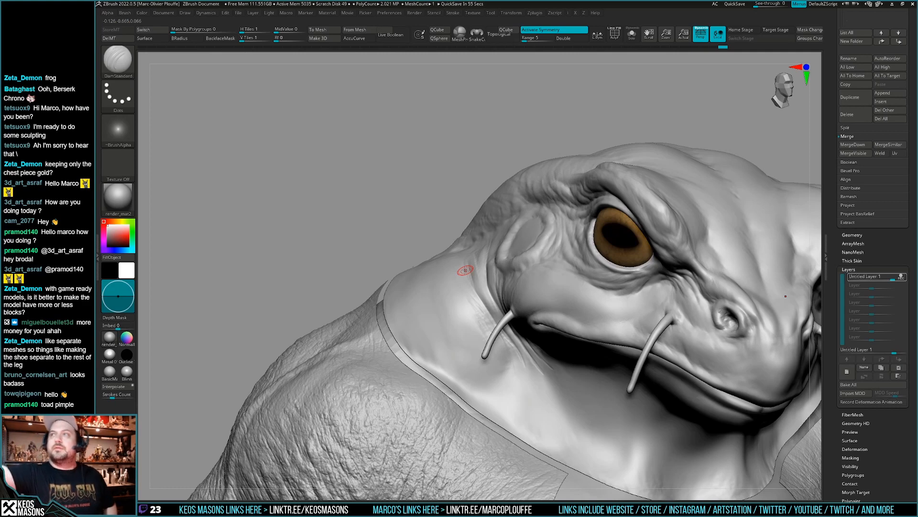
right_click_drag(481, 290, 469, 285)
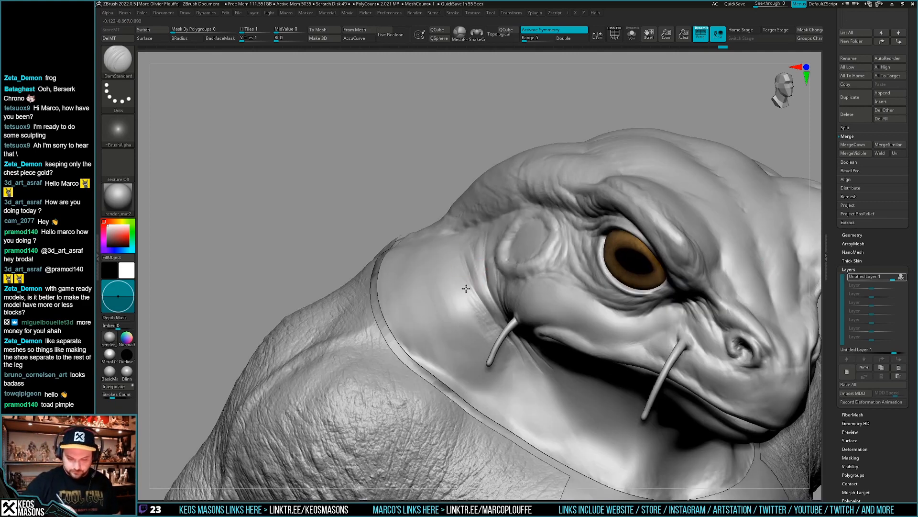
left_click_drag(467, 281, 471, 304)
mouse_move(471, 304)
right_mouse_down()
mouse_move(452, 287)
mouse_move(464, 302)
right_mouse_up()
mouse_move(540, 377)
right_mouse_down()
mouse_move(590, 347)
mouse_move(579, 314)
mouse_move(595, 310)
right_mouse_up()
- Make Smooth Stronger the smoothing brush and refine the neck folds behind the eardrum and jaw
key("space")
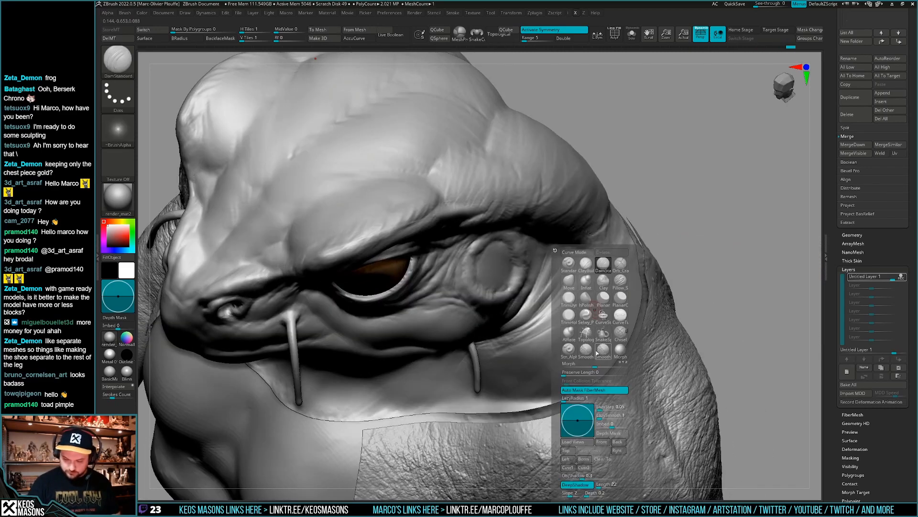
left_click(598, 351)
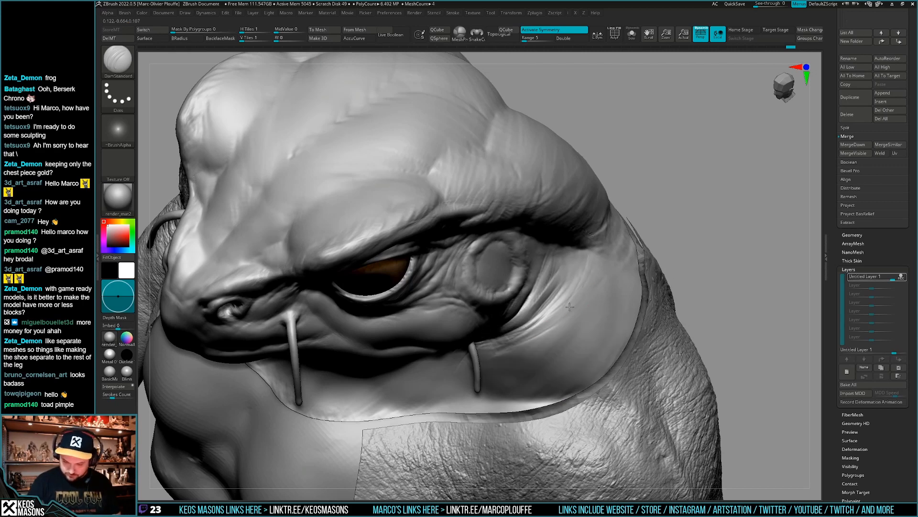
right_click_drag(507, 365, 601, 319, "ctrl")
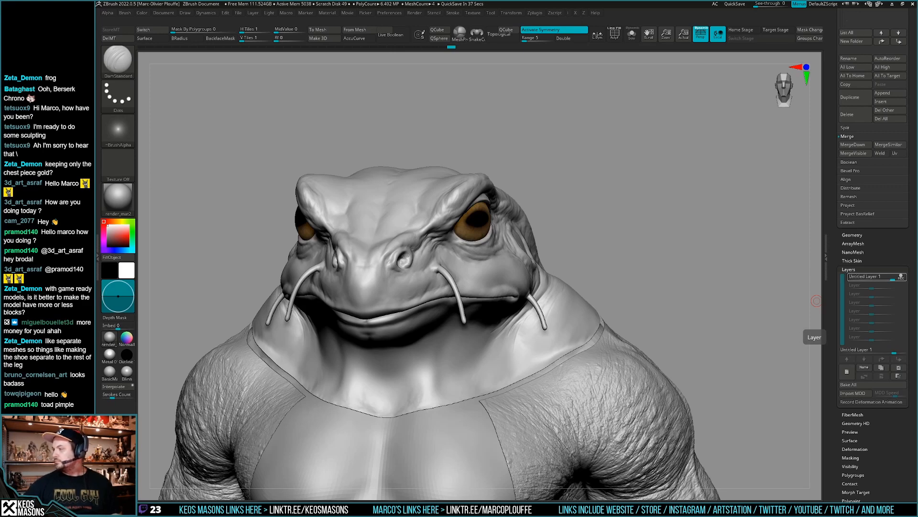
right_click_drag(642, 330, 554, 321)
mouse_move(554, 321)
left_mouse_down()
mouse_move(533, 287)
mouse_move(521, 285)
left_mouse_up()
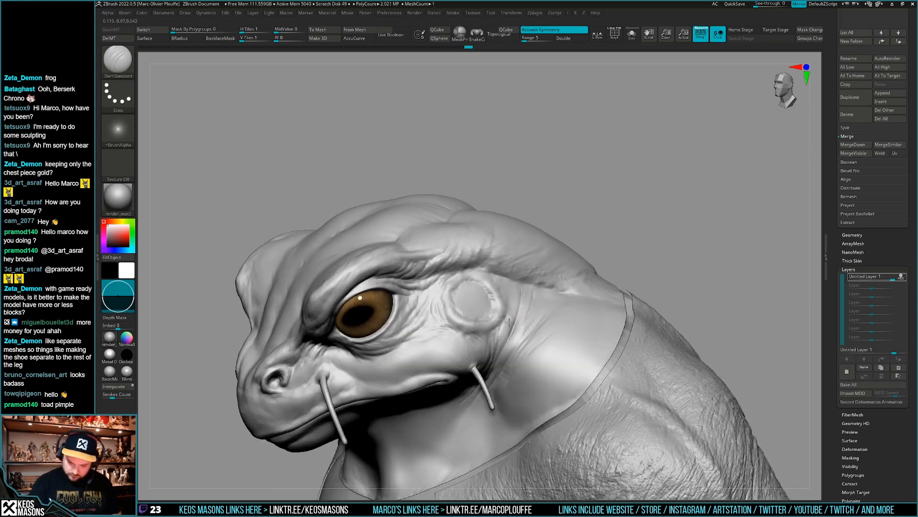
mouse_move(508, 330)
right_mouse_down()
mouse_move(557, 346)
mouse_move(485, 326)
mouse_move(444, 349)
mouse_move(512, 359)
mouse_move(498, 348)
right_mouse_up()
- Drop the head to a lower subdivision level and smooth the back of the head and nape with Smooth Stronger
key("space")
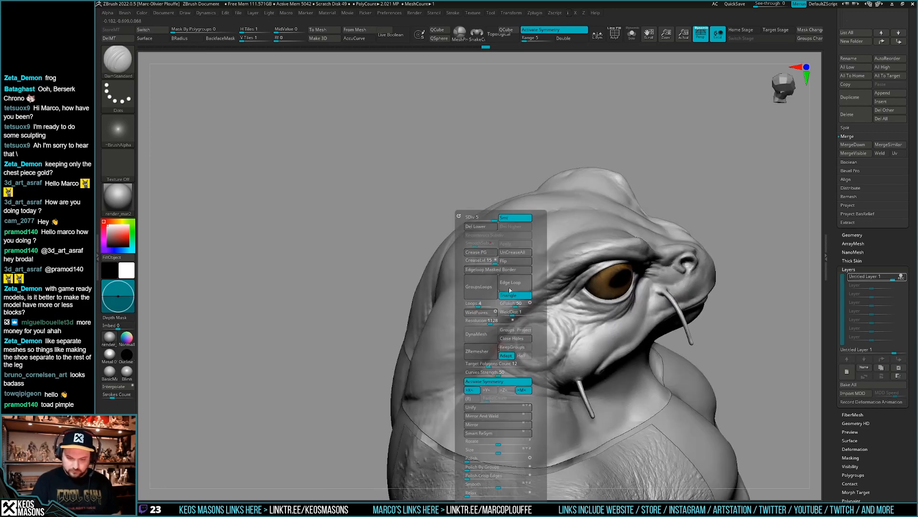
key("shift+d")
left_click_drag(470, 322, 455, 314, "shift")
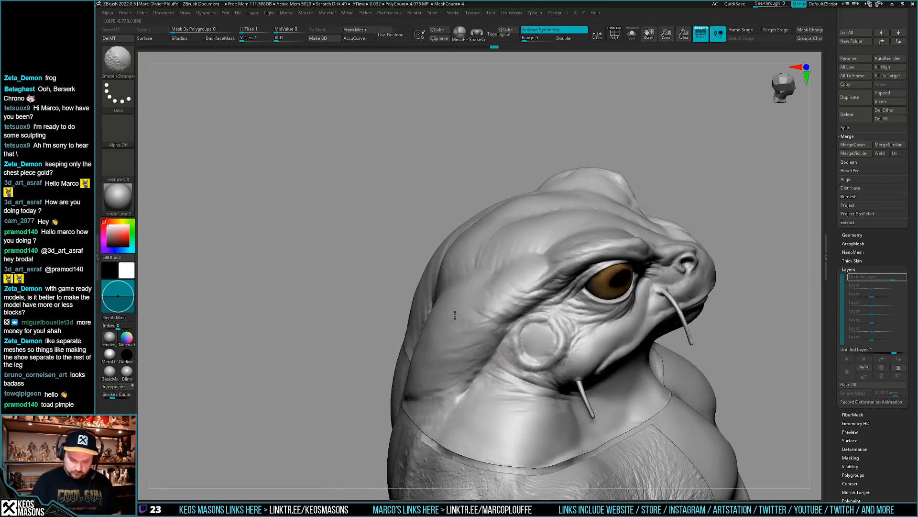
right_click_drag(541, 229, 536, 219)
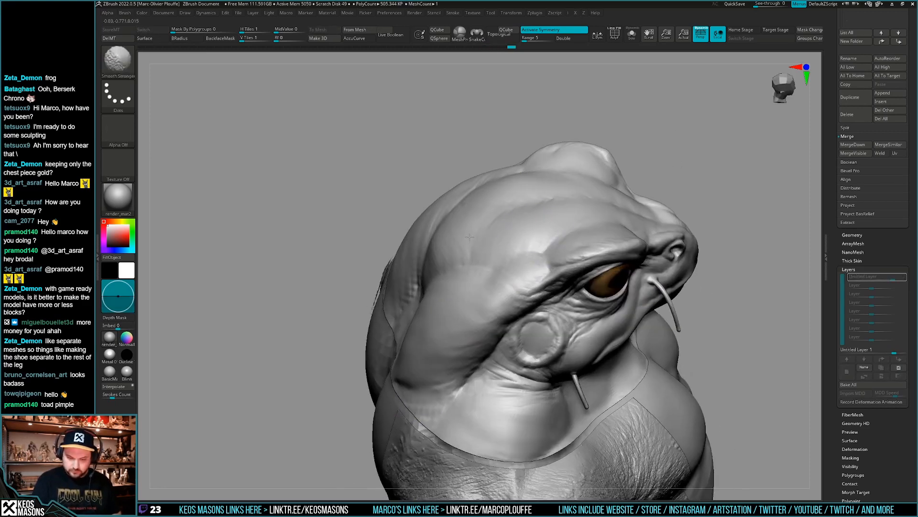
mouse_move(470, 236)
right_mouse_down()
mouse_move(445, 258)
mouse_move(365, 242)
right_mouse_up()
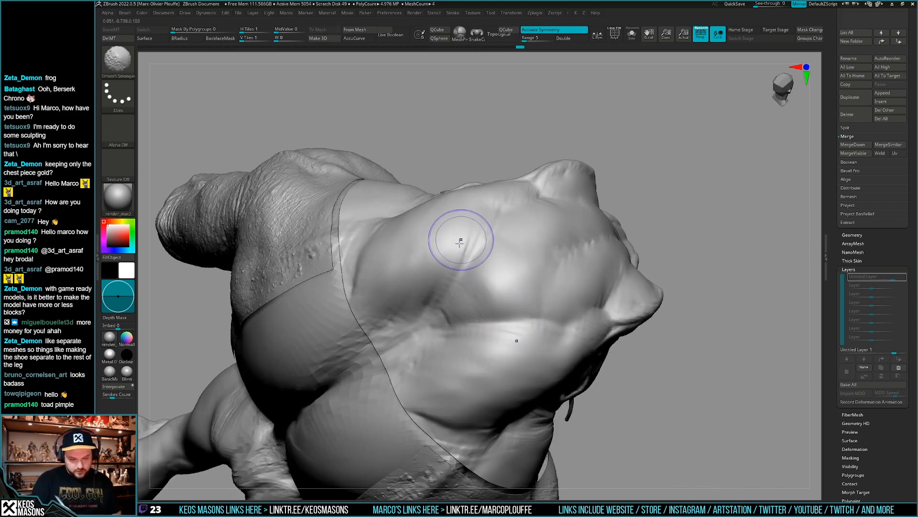
right_click_drag(460, 243, 447, 328)
mouse_move(718, 273)
right_mouse_down()
mouse_move(598, 272)
mouse_move(610, 286)
mouse_move(581, 241)
right_mouse_up()
right_click(576, 237)
mouse_move(575, 234)
left_mouse_down("shift")
mouse_move(566, 223)
mouse_move(582, 218)
left_mouse_up("shift")
mouse_move(591, 254)
right_mouse_down()
mouse_move(598, 293)
mouse_move(675, 293)
mouse_move(691, 342)
right_mouse_up()
left_click_drag(400, 381, 415, 359, "shift")
right_click_drag(418, 355, 528, 338)
- Return the head to subdivision level 5 and resume recording on its layer
key("g")
left_click_drag(498, 218, 705, 190)
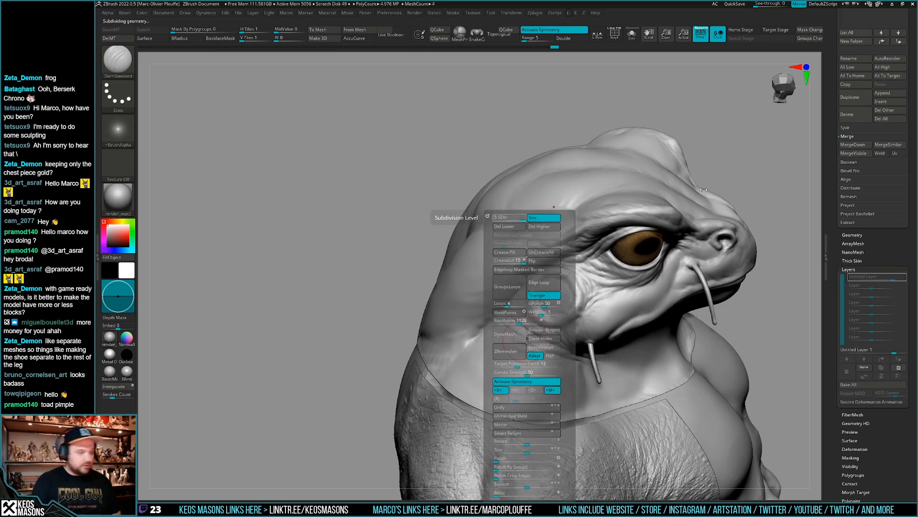
key("space")
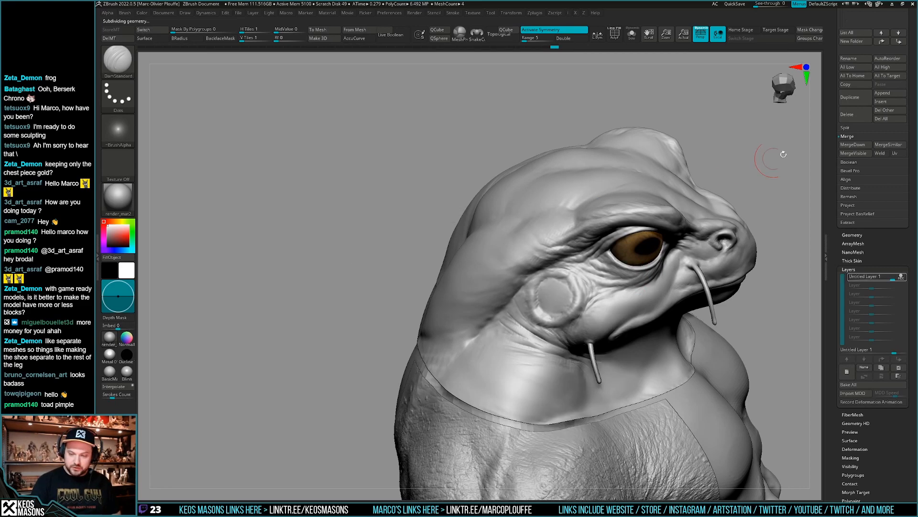
- Refine the skin crease between the brow ridge and the round eardrum with the DamStandard brush
mouse_move(783, 154)
right_mouse_down()
mouse_move(679, 130)
mouse_move(737, 106)
mouse_move(543, 354)
right_mouse_up()
key("space")
left_click_drag(563, 306, 557, 305)
right_click_drag(557, 305, 580, 281)
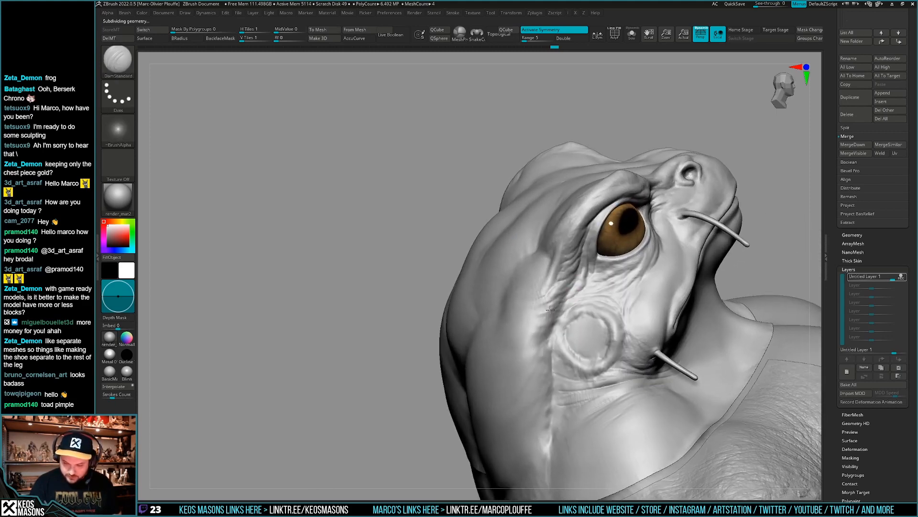
key("ctrl")
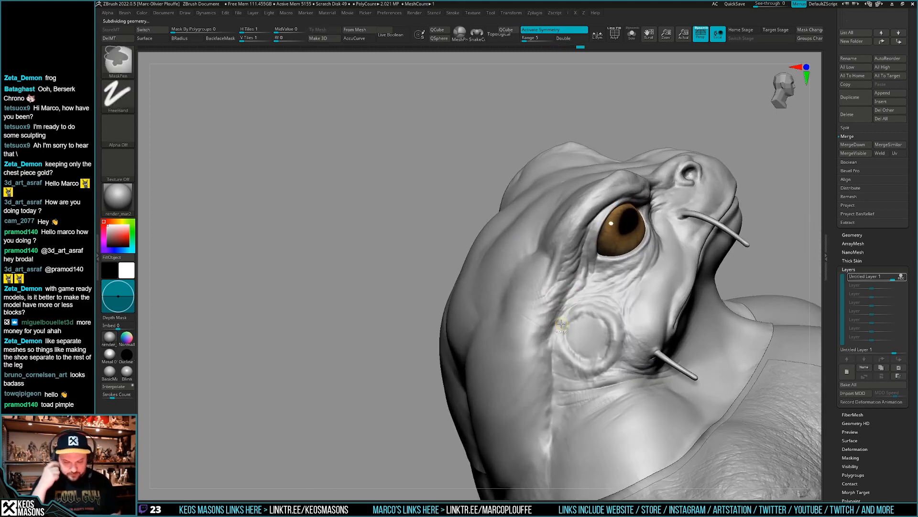
mouse_move(557, 309)
right_mouse_down()
mouse_move(557, 262)
mouse_move(578, 273)
mouse_move(546, 330)
right_mouse_up()
right_click(546, 330)
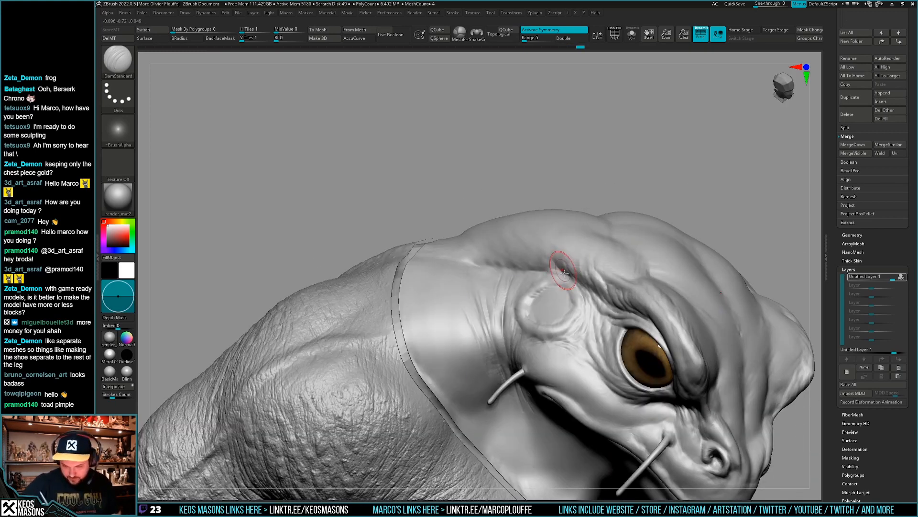
- Carve the crease above the eardrum back toward the nape with DamStandard strokes
left_click_drag(551, 271, 535, 261)
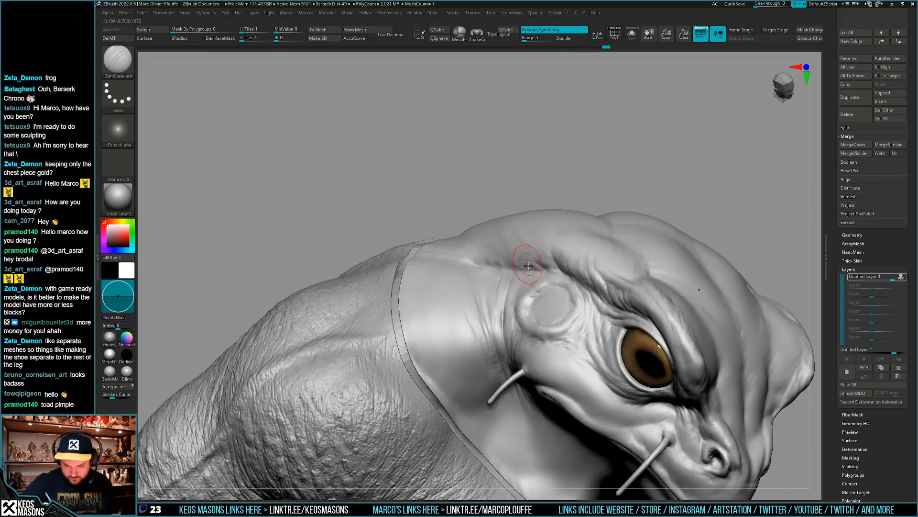
right_click_drag(528, 265, 530, 207)
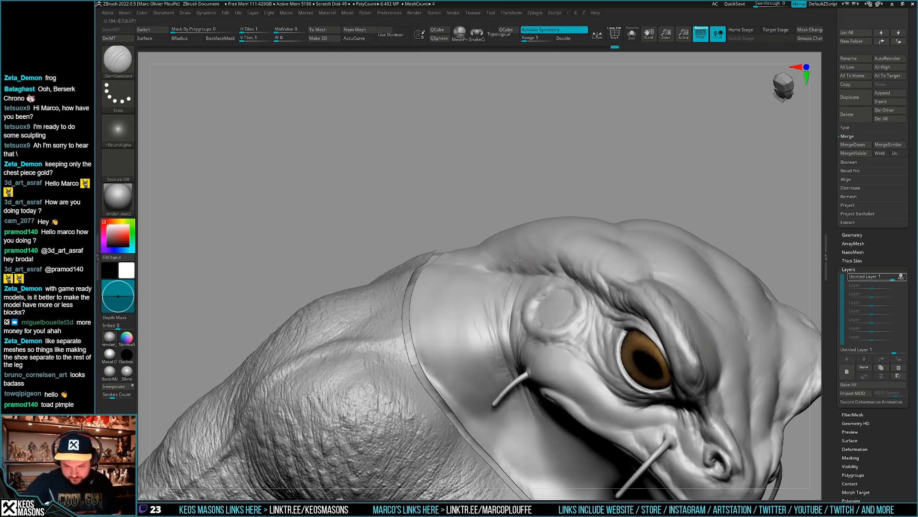
right_click_drag(495, 258, 472, 221)
right_click_drag(482, 265, 494, 363)
right_click_drag(547, 381, 631, 310)
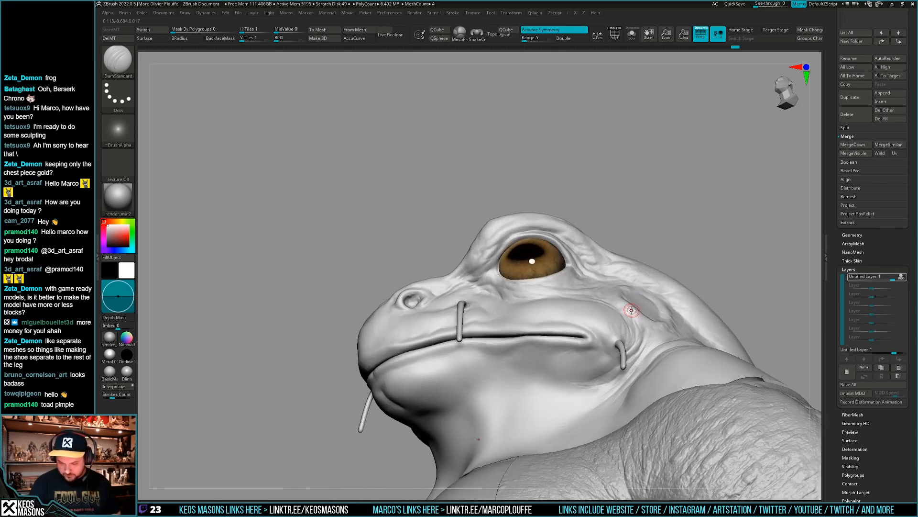
- Carve fine creases around the mouth corner and the cheek below the eardrum
right_click_drag(613, 356, 600, 335)
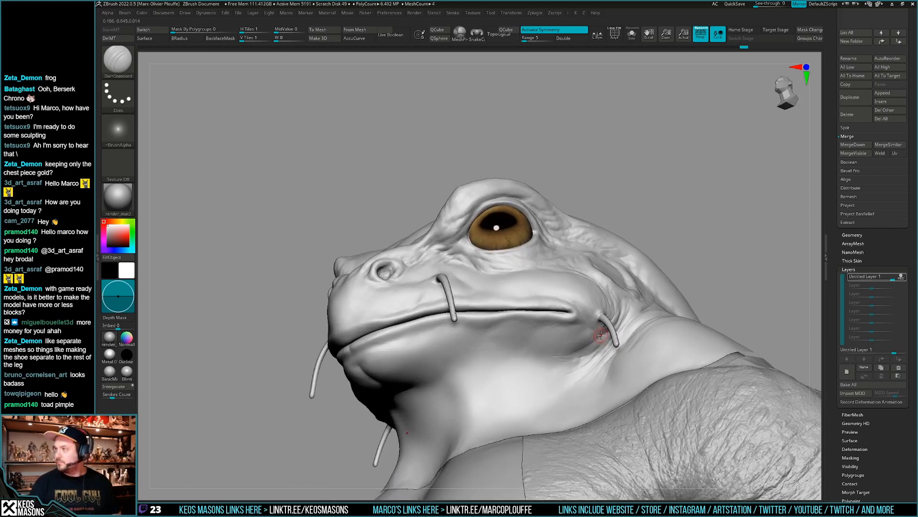
mouse_move(866, 277)
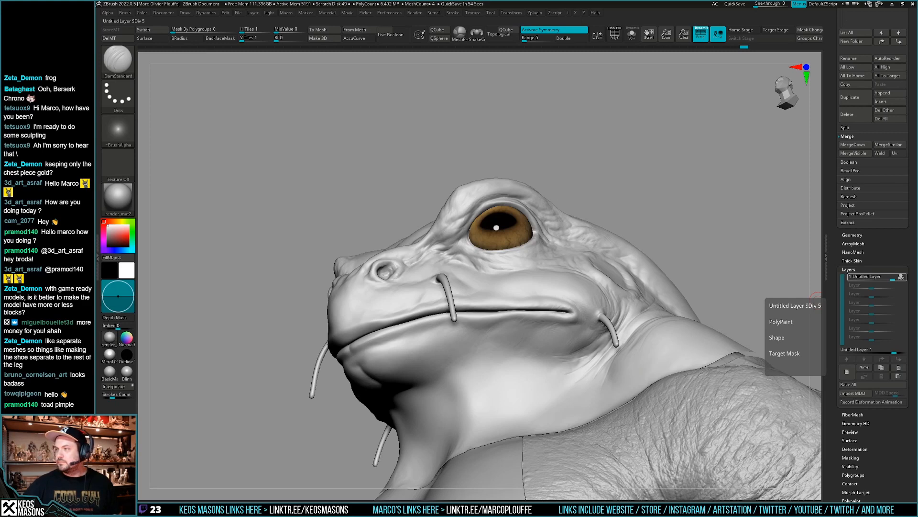
left_click_drag(747, 229, 627, 328)
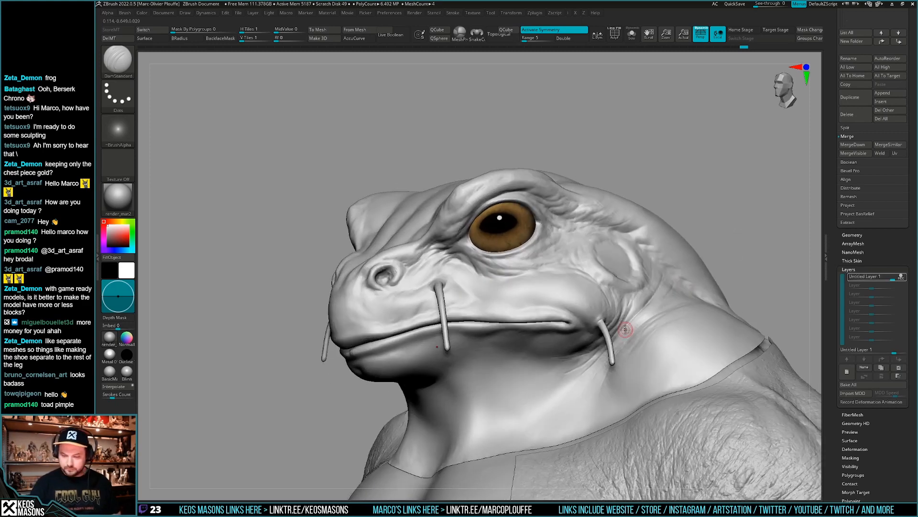
mouse_move(635, 298)
right_mouse_down()
mouse_move(611, 340)
mouse_move(597, 290)
mouse_move(558, 308)
mouse_move(559, 299)
mouse_move(569, 295)
mouse_move(537, 338)
right_mouse_up()
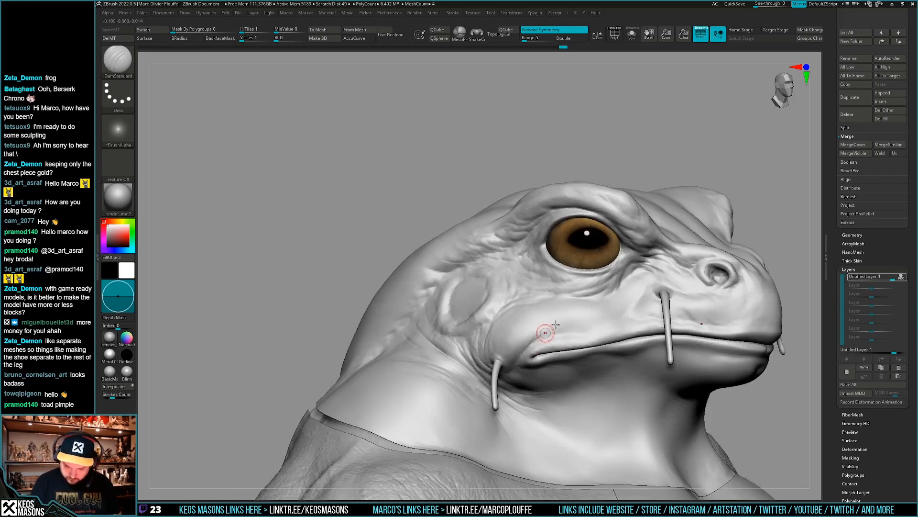
- Carve and soften skin folds beneath the mouth corner and along the lower jaw
right_click_drag(584, 320, 492, 334, "ctrl")
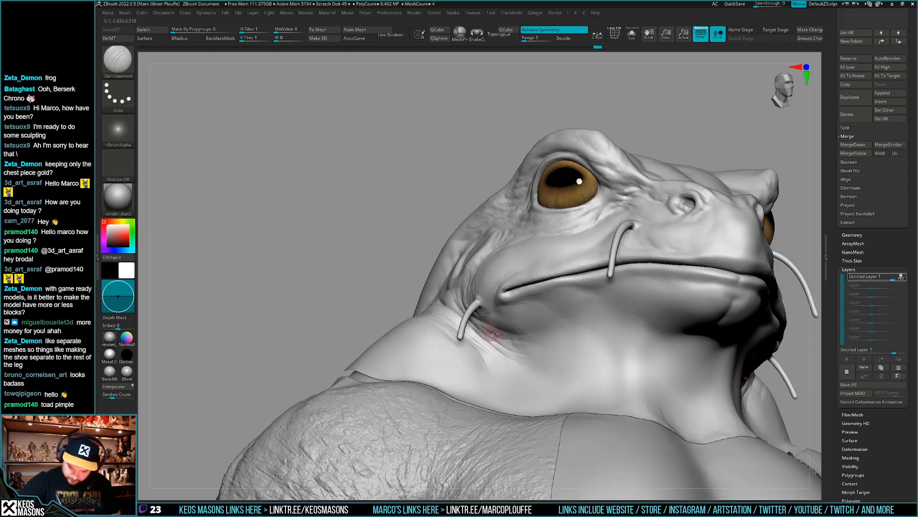
right_click_drag(530, 310, 550, 380)
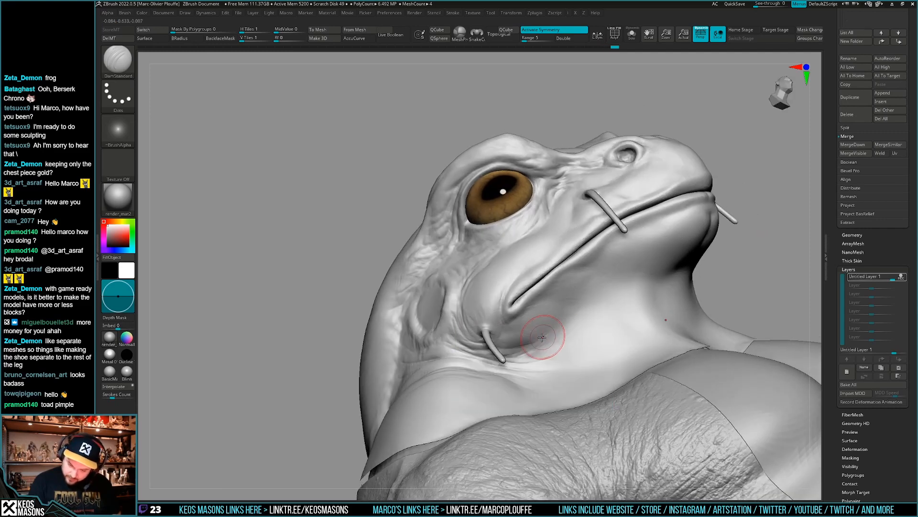
right_click_drag(514, 348, 625, 308)
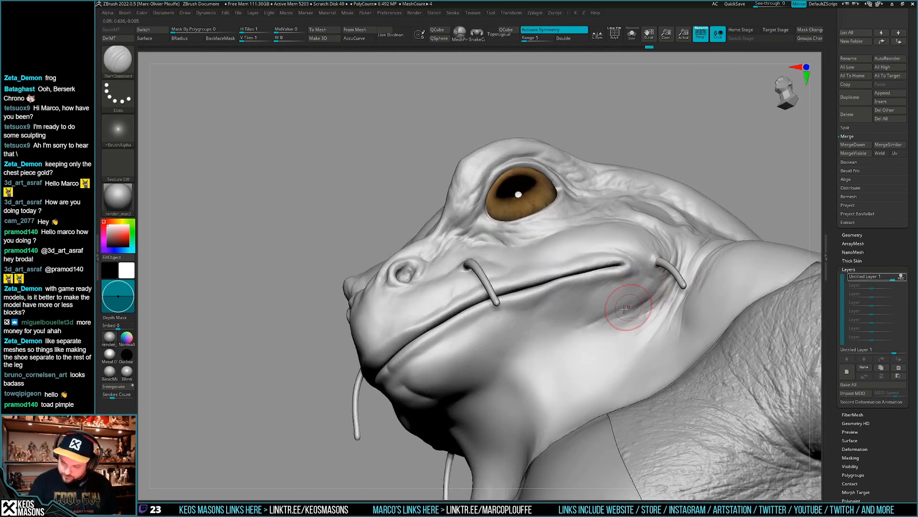
left_click_drag(624, 309, 630, 302)
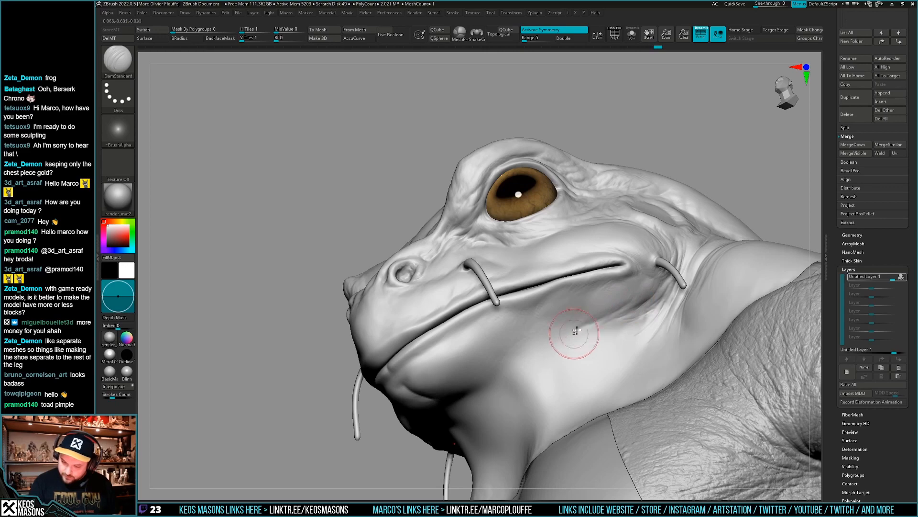
right_click_drag(546, 363, 625, 278)
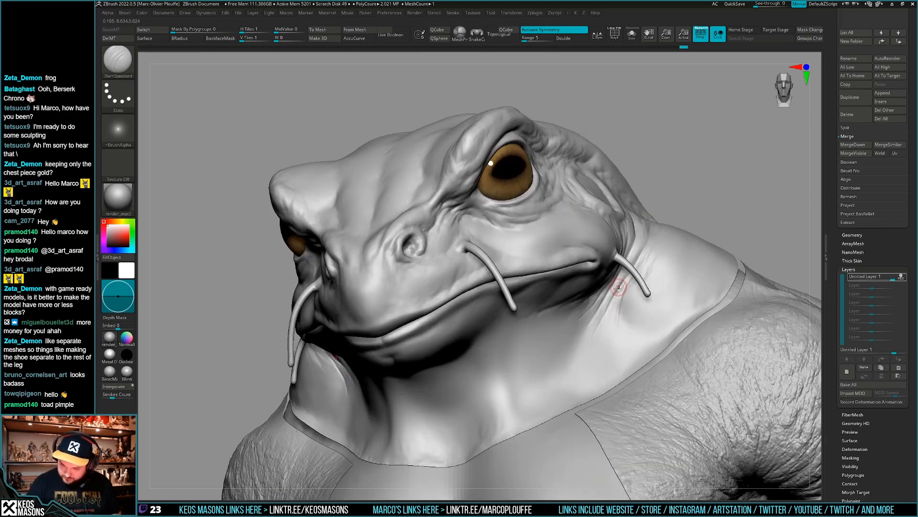
- Build up the neck folds behind the jaw corner with ClayBuildup and blend them with Smooth Stronger
mouse_move(604, 353)
right_mouse_down()
mouse_move(568, 271)
mouse_move(566, 317)
right_mouse_up()
right_click(569, 267)
right_click(594, 264)
left_click(599, 264)
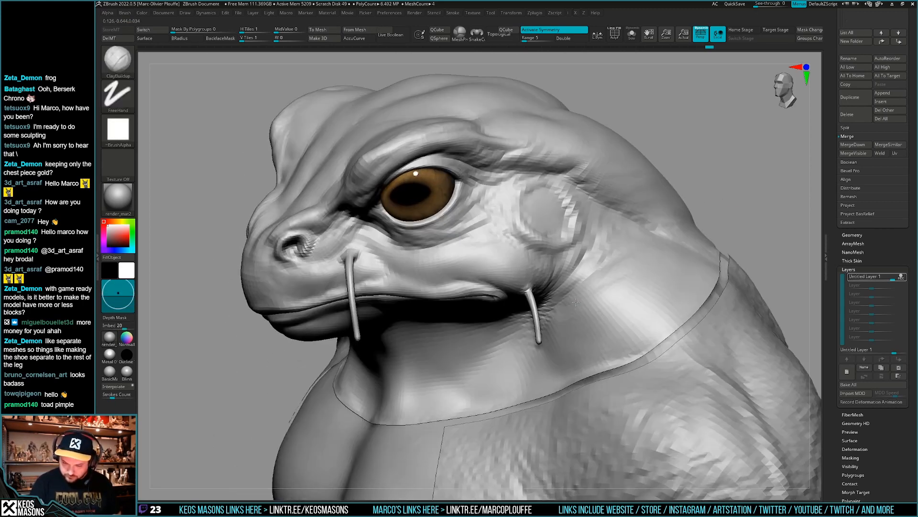
mouse_move(581, 288)
left_mouse_down()
mouse_move(551, 312)
mouse_move(557, 326)
left_mouse_up()
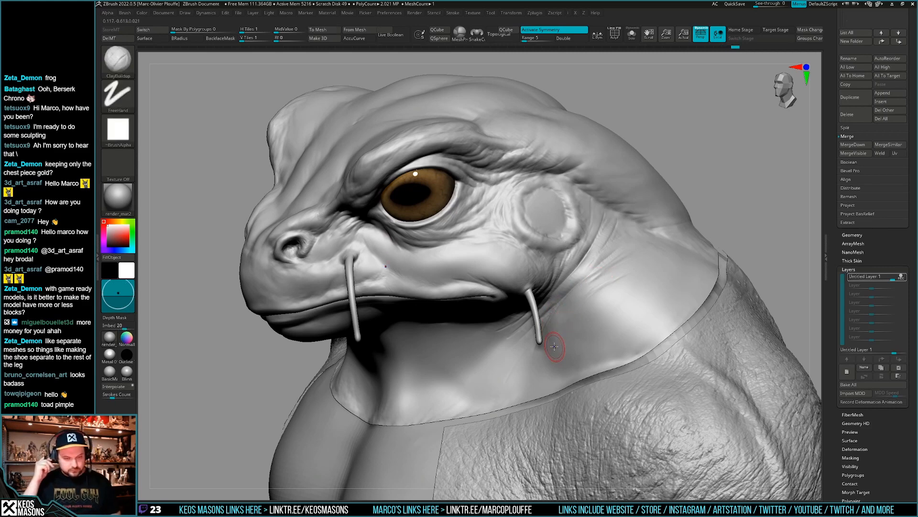
mouse_move(596, 300)
right_mouse_down()
mouse_move(603, 292)
mouse_move(580, 299)
right_mouse_up()
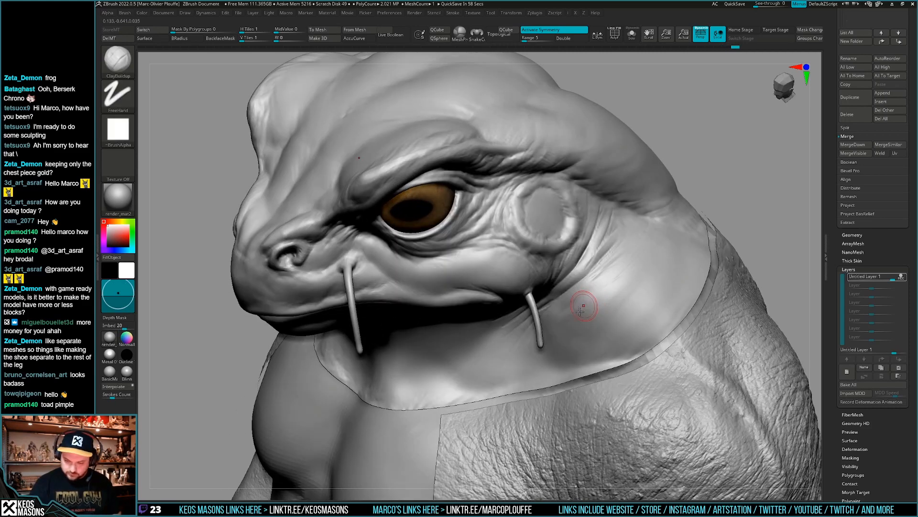
mouse_move(554, 356)
right_mouse_down()
mouse_move(554, 334)
mouse_move(573, 313)
right_mouse_up()
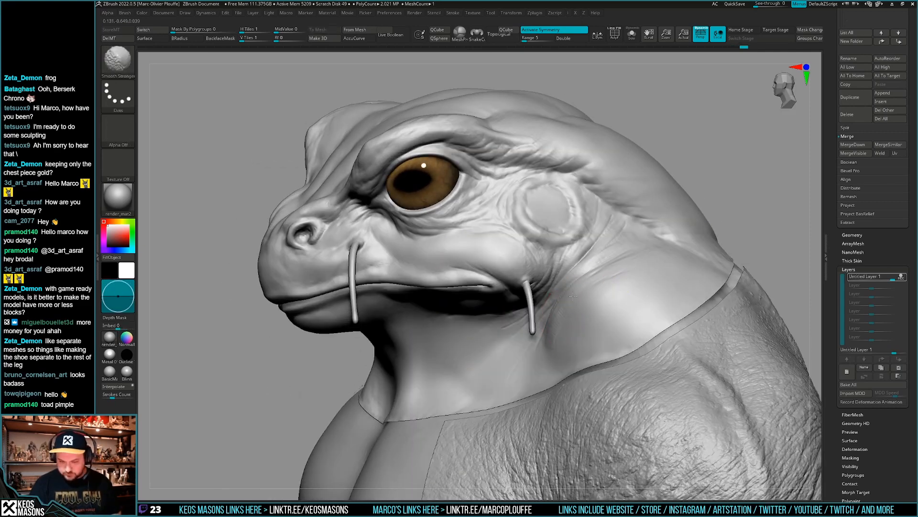
- Return to the DamStandard brush and carve folds running from the jaw corner down the side of the neck
mouse_move(550, 343)
right_mouse_down()
mouse_move(572, 339)
mouse_move(545, 332)
mouse_move(586, 297)
mouse_move(570, 307)
mouse_move(557, 351)
mouse_move(560, 337)
mouse_move(567, 354)
mouse_move(560, 336)
right_mouse_up()
key("space")
left_click(589, 317)
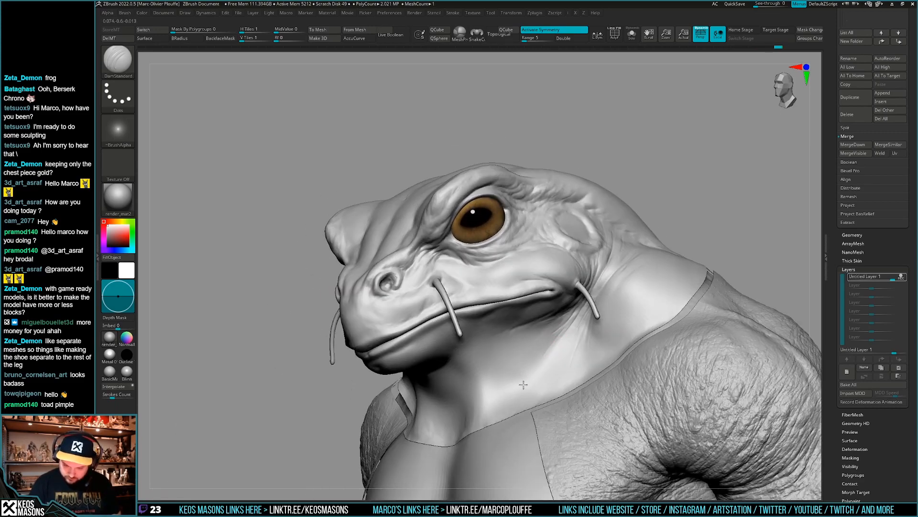
right_click_drag(523, 384, 535, 435)
key("ctrl")
mouse_move(558, 383)
right_mouse_down()
mouse_move(499, 299)
mouse_move(400, 306)
right_mouse_up()
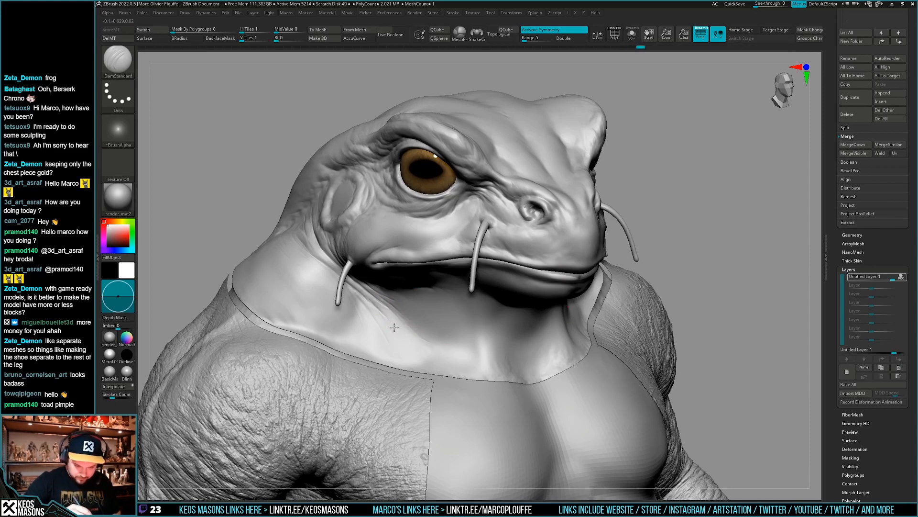
- Deepen and soften the skin folds under the jaw and toward the throat with DamStandard
mouse_move(530, 350)
right_mouse_down()
mouse_move(571, 355)
mouse_move(595, 317)
mouse_move(546, 316)
right_mouse_up()
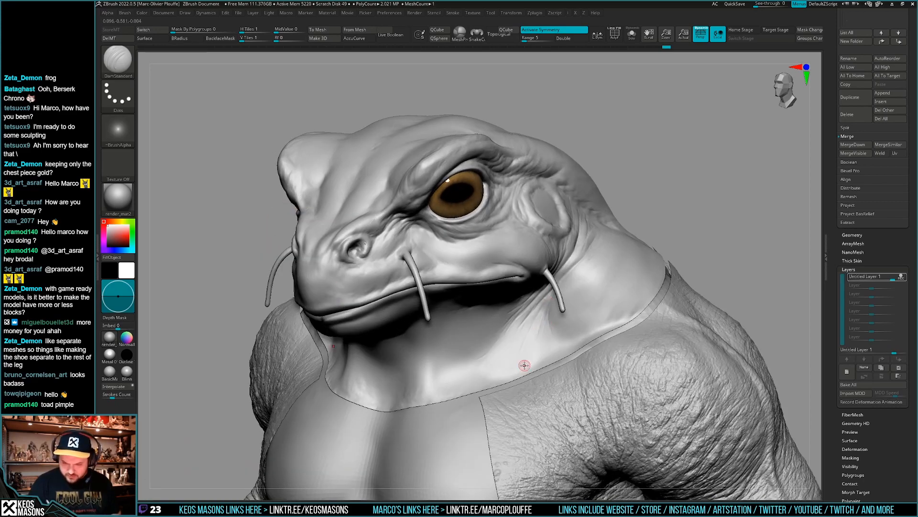
mouse_move(571, 335)
right_mouse_down()
mouse_move(637, 351)
mouse_move(648, 332)
mouse_move(608, 326)
mouse_move(540, 356)
mouse_move(615, 322)
mouse_move(609, 313)
mouse_move(621, 297)
mouse_move(579, 337)
mouse_move(596, 314)
mouse_move(594, 334)
mouse_move(592, 303)
mouse_move(569, 316)
mouse_move(576, 305)
mouse_move(567, 350)
mouse_move(591, 303)
right_mouse_up()
right_click(598, 322)
key("space")
right_click(567, 349)
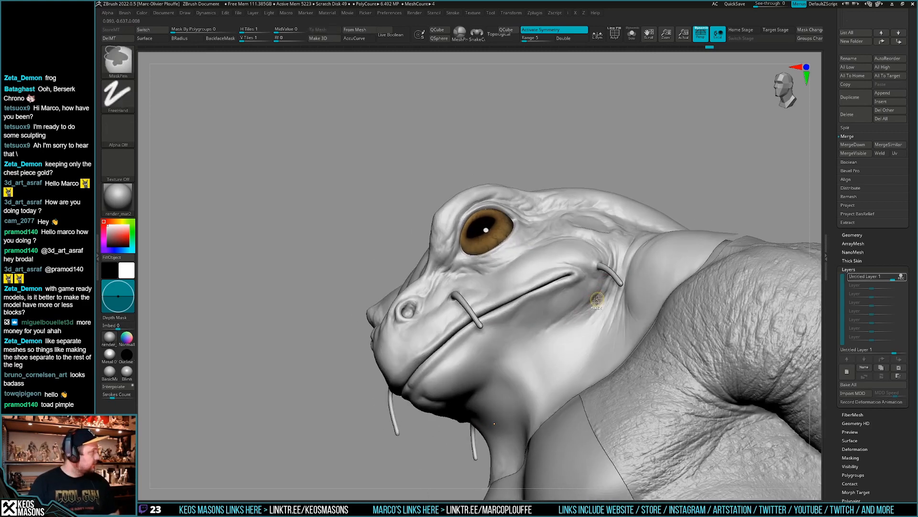
mouse_move(594, 295)
right_mouse_down()
mouse_move(583, 316)
mouse_move(590, 303)
mouse_move(555, 316)
mouse_move(512, 376)
mouse_move(598, 295)
mouse_move(600, 309)
mouse_move(608, 283)
mouse_move(564, 327)
right_mouse_up()
key("shift")
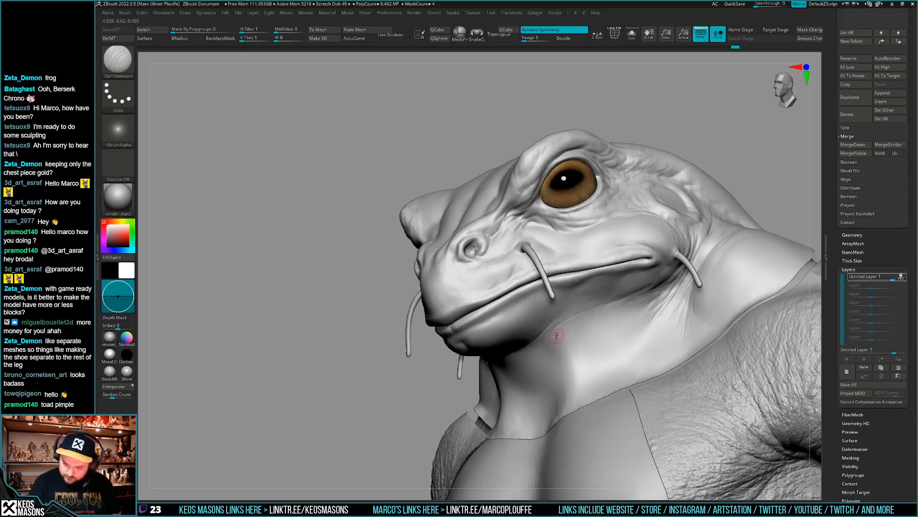
- Switch to the custom Standard brush and adjust its Z Intensity for raising the neck folds below the eardrum
mouse_move(539, 358)
right_mouse_down()
mouse_move(552, 297)
mouse_move(541, 306)
mouse_move(554, 356)
mouse_move(576, 345)
mouse_move(559, 343)
mouse_move(574, 338)
mouse_move(567, 325)
mouse_move(566, 371)
right_mouse_up()
key("shift")
key("space")
left_click(532, 264)
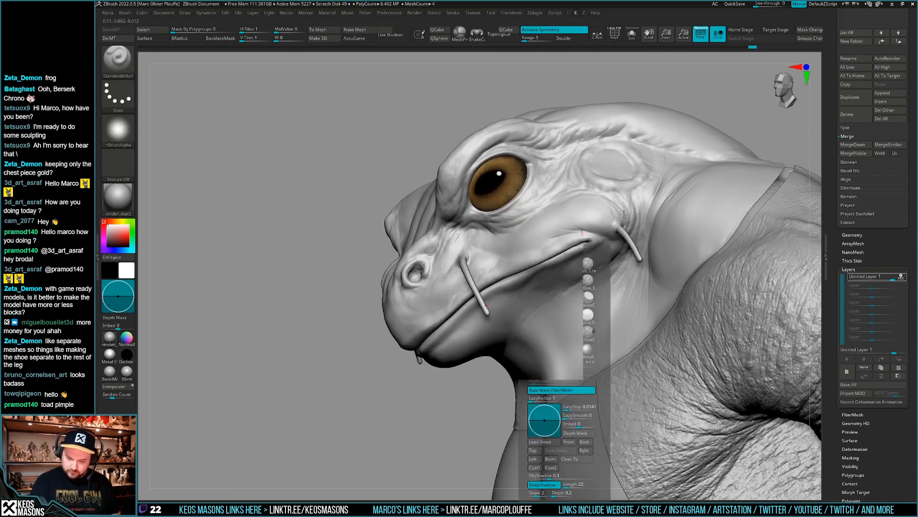
mouse_move(641, 253)
right_mouse_down()
mouse_move(652, 288)
mouse_move(604, 343)
mouse_move(580, 334)
mouse_move(578, 312)
mouse_move(569, 325)
right_mouse_up()
key("space")
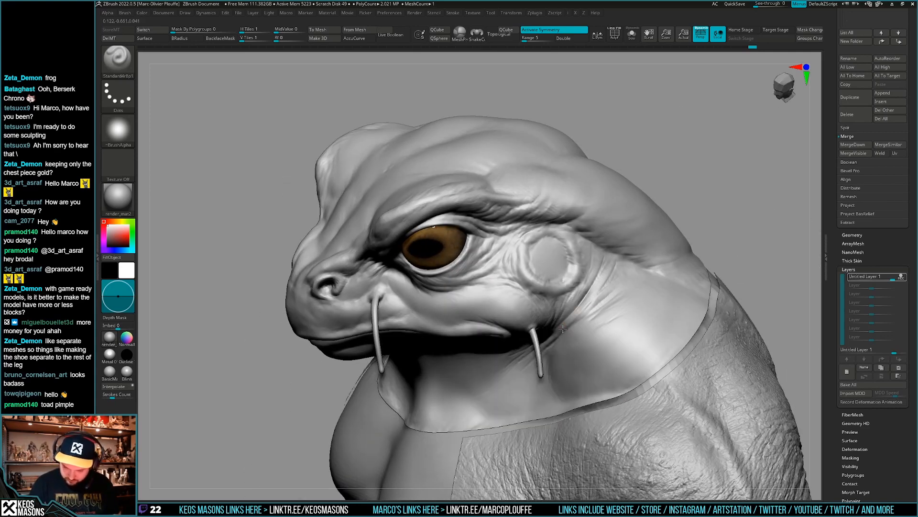
key("space")
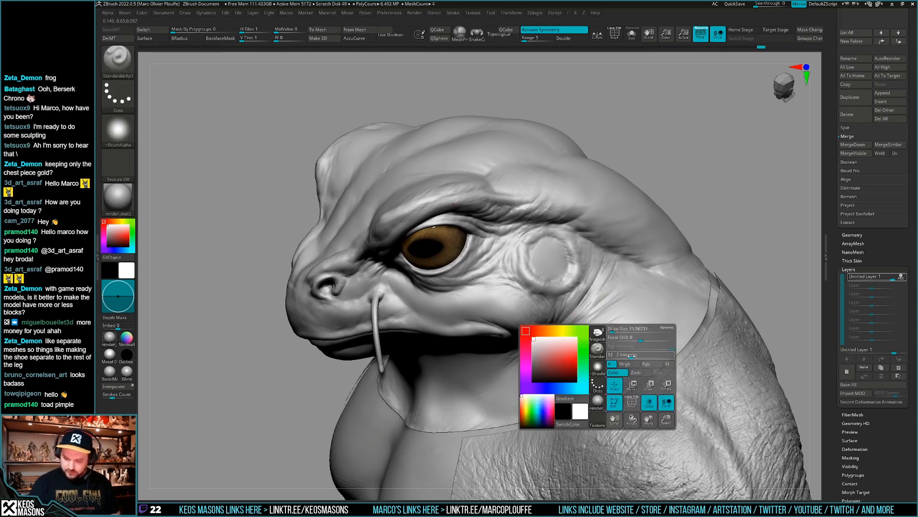
right_click_drag(630, 356, 577, 316)
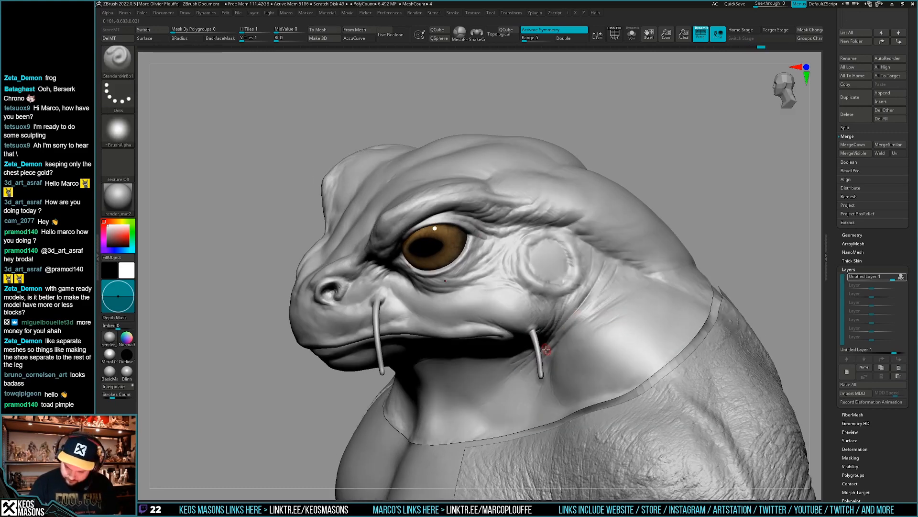
- Raise the skin folds on the neck between the eardrum and jaw corner with the Standard brush and smooth them
right_click_drag(601, 286, 604, 306)
left_click_drag(626, 281, 580, 317)
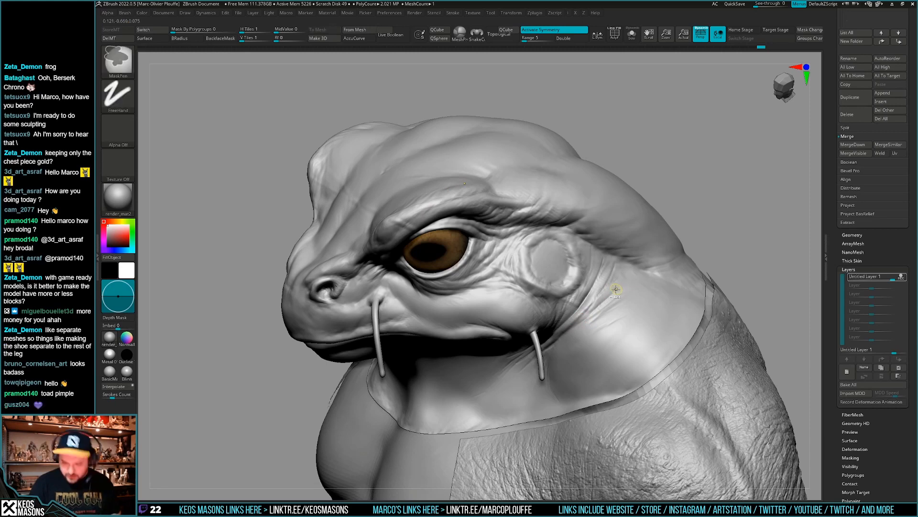
right_click_drag(616, 289, 571, 327)
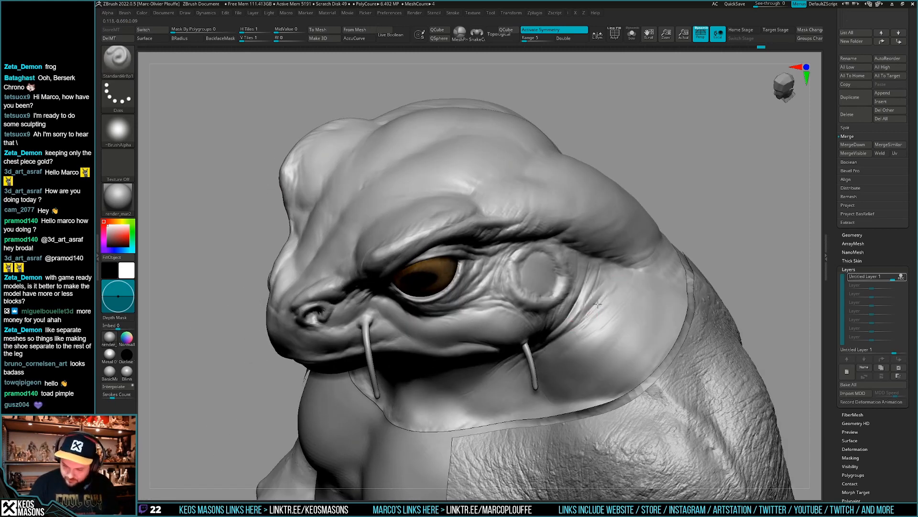
right_click_drag(612, 290, 609, 268)
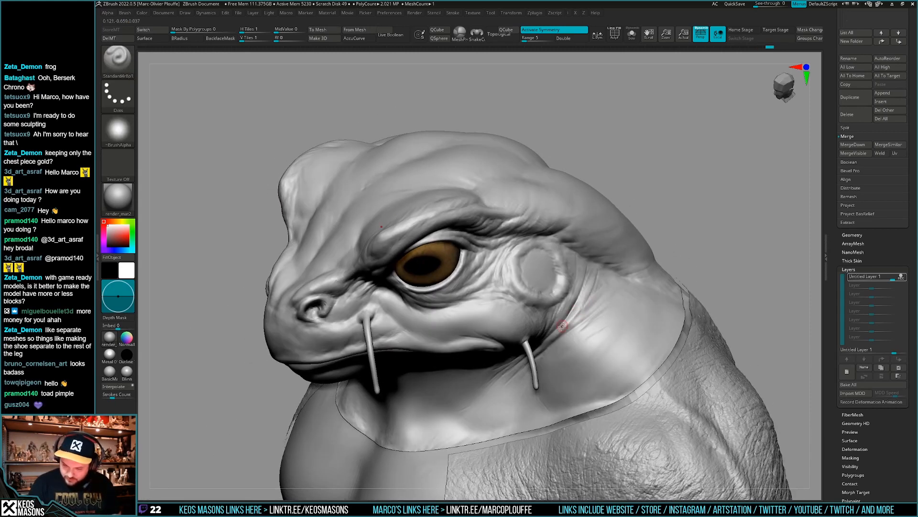
left_click_drag(570, 316, 563, 328, "shift")
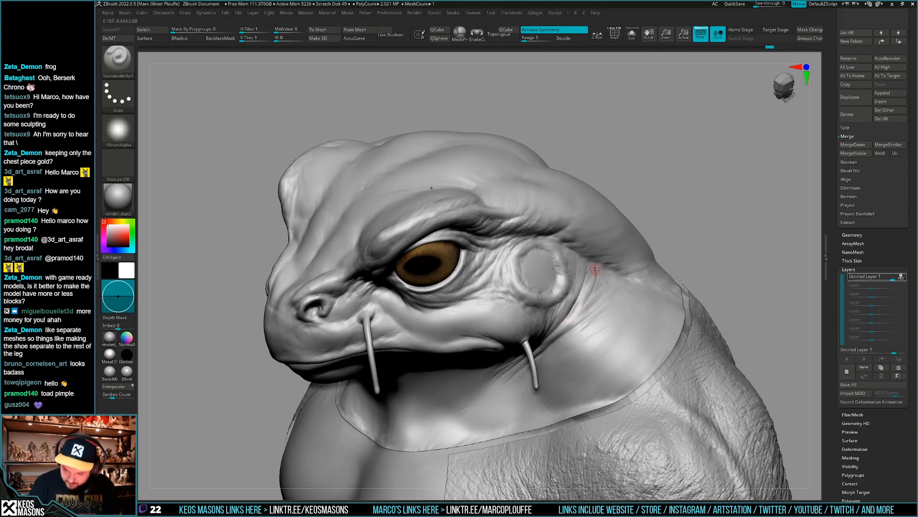
- Build up the neck folds behind the eardrum with the Standard brush and smooth their transitions
right_click_drag(580, 316, 608, 287)
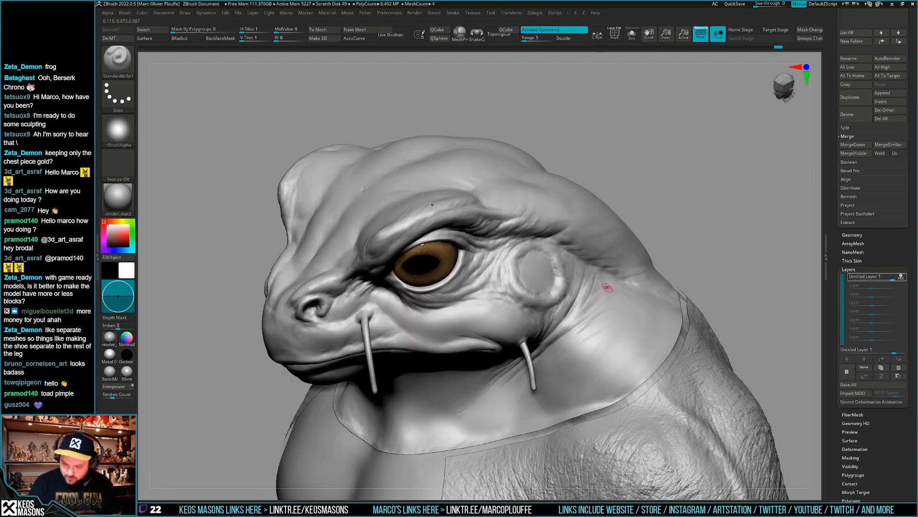
right_click_drag(559, 334, 573, 297)
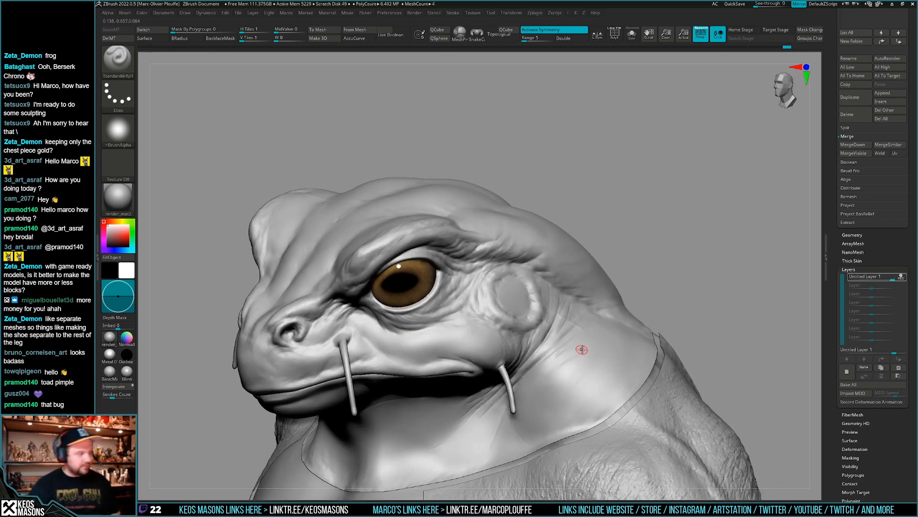
mouse_move(581, 349)
right_mouse_down()
mouse_move(554, 349)
mouse_move(580, 328)
right_mouse_up()
key("shift")
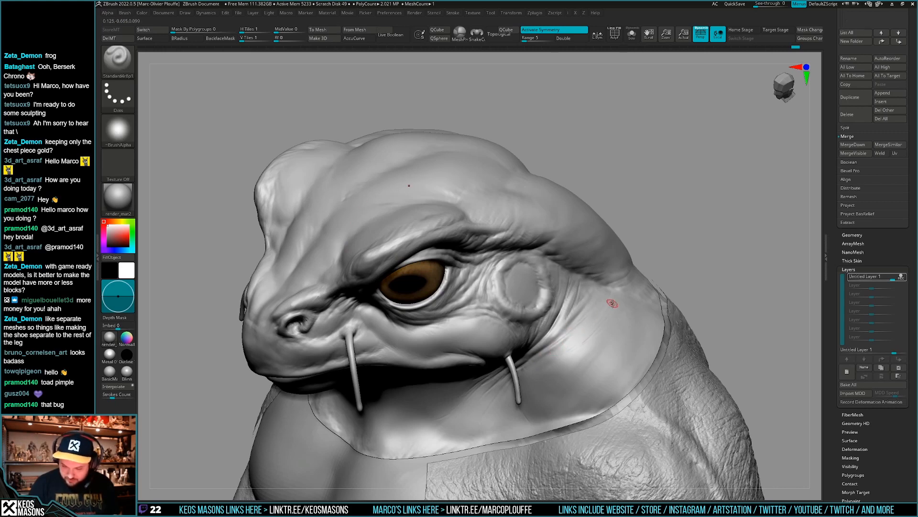
right_click_drag(582, 337, 589, 316)
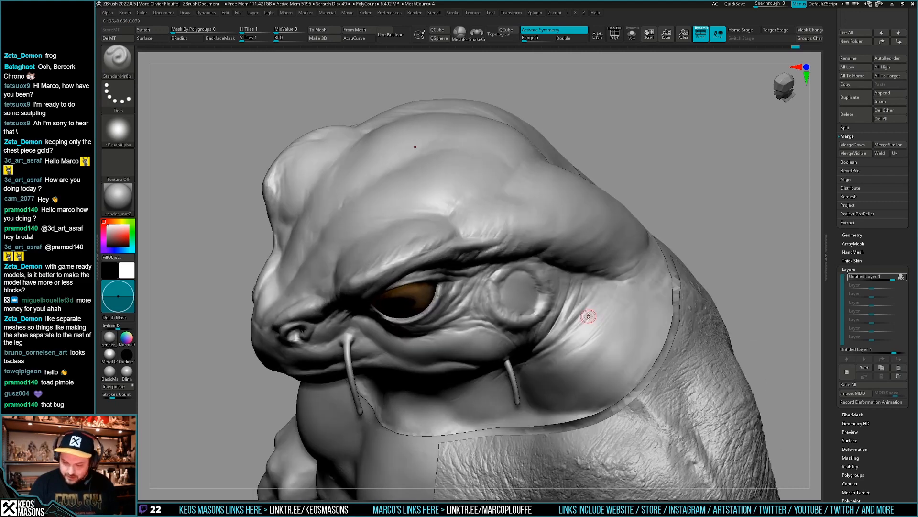
- Reduce the brush's Draw Size and raise finer folds on the side of the neck behind the eardrum
key("space")
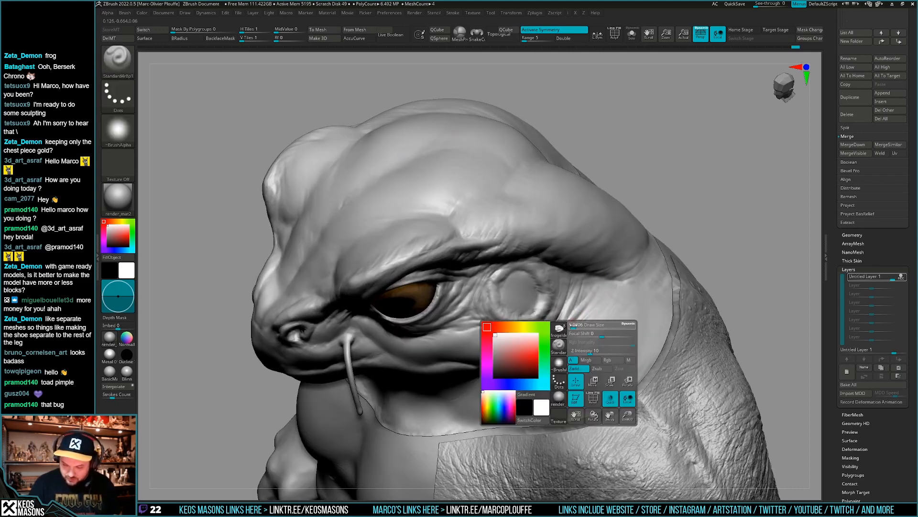
left_click_drag(585, 326, 575, 326)
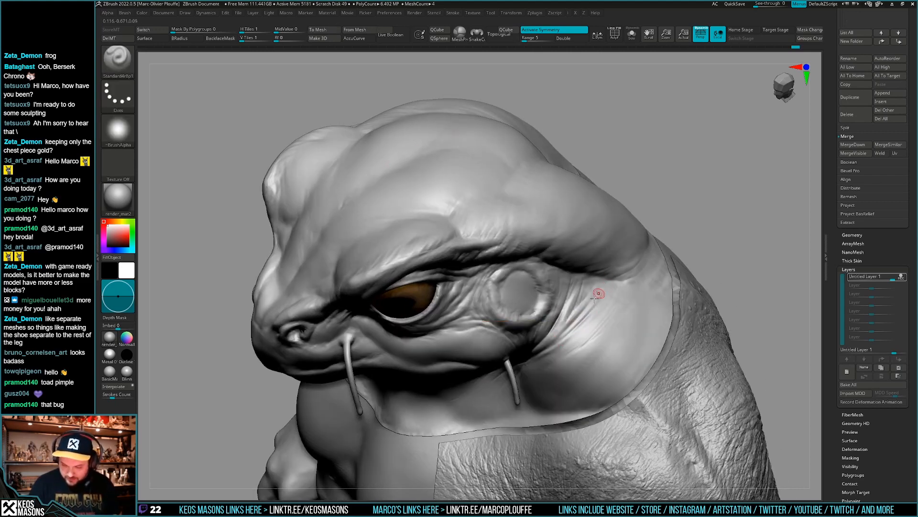
right_click_drag(573, 326, 596, 295)
right_click_drag(547, 347, 568, 322)
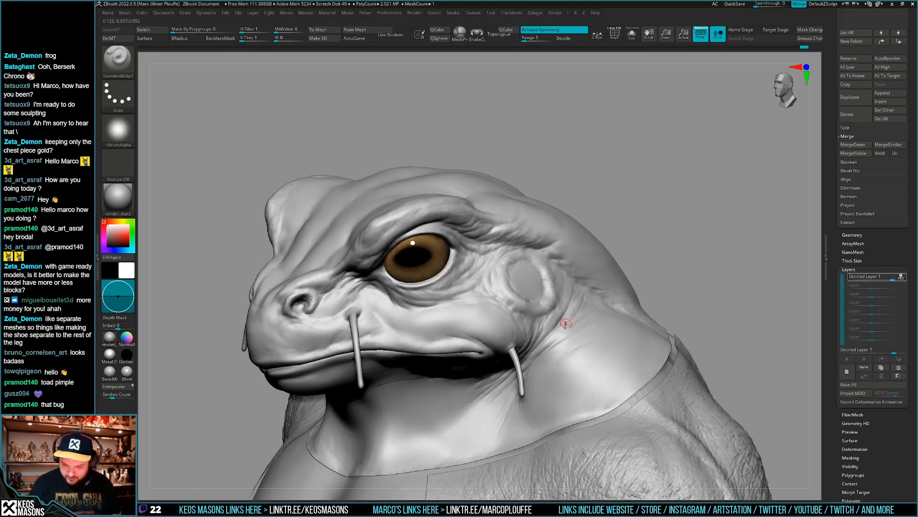
mouse_move(532, 355)
right_mouse_down()
mouse_move(525, 376)
mouse_move(541, 318)
mouse_move(577, 359)
mouse_move(568, 377)
mouse_move(526, 387)
mouse_move(523, 409)
mouse_move(510, 418)
right_mouse_up()
right_click_drag(387, 347, 376, 327, "ctrl")
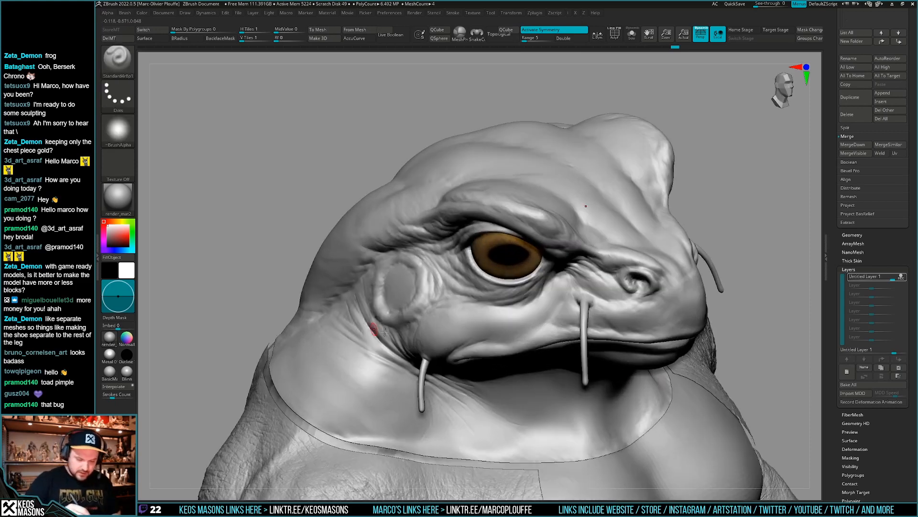
- Switch to the DamStandard brush, carve creases between the neck folds below the eardrum, and soften them
key("space")
left_click(389, 262)
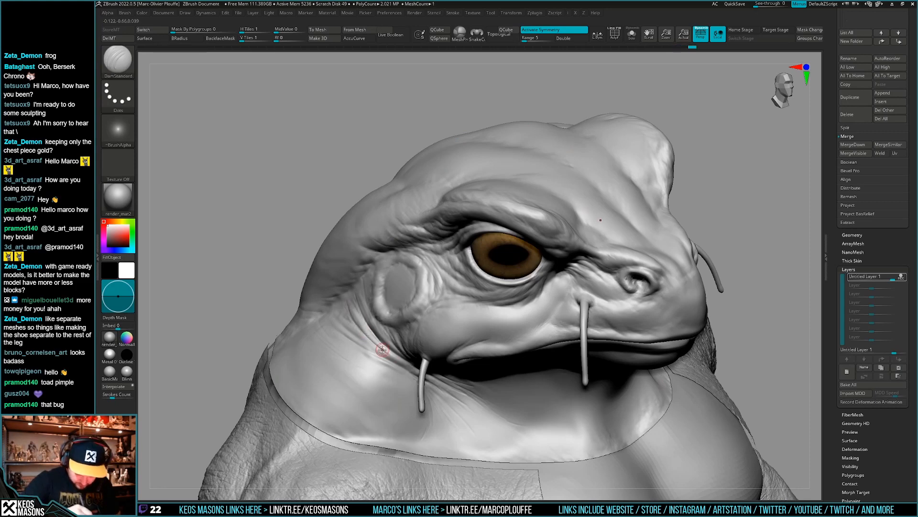
right_click_drag(397, 361, 350, 331)
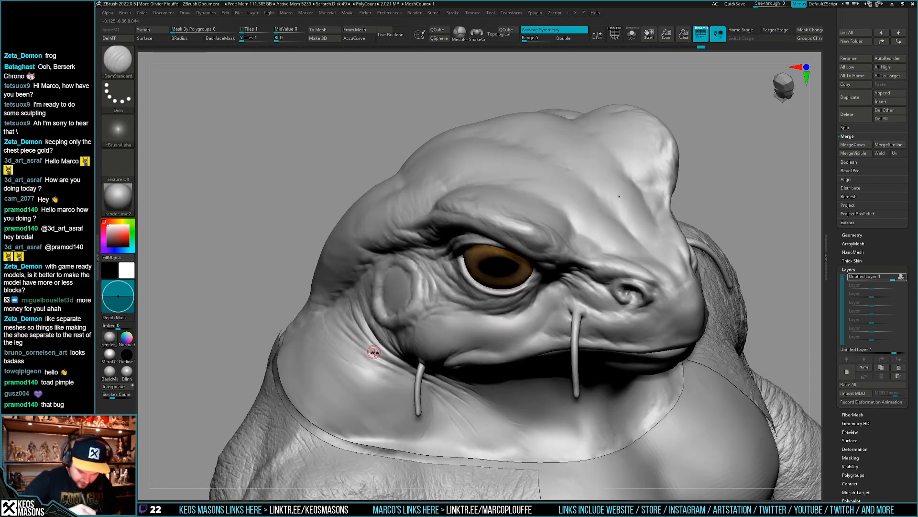
left_click_drag(385, 362, 369, 342, "shift")
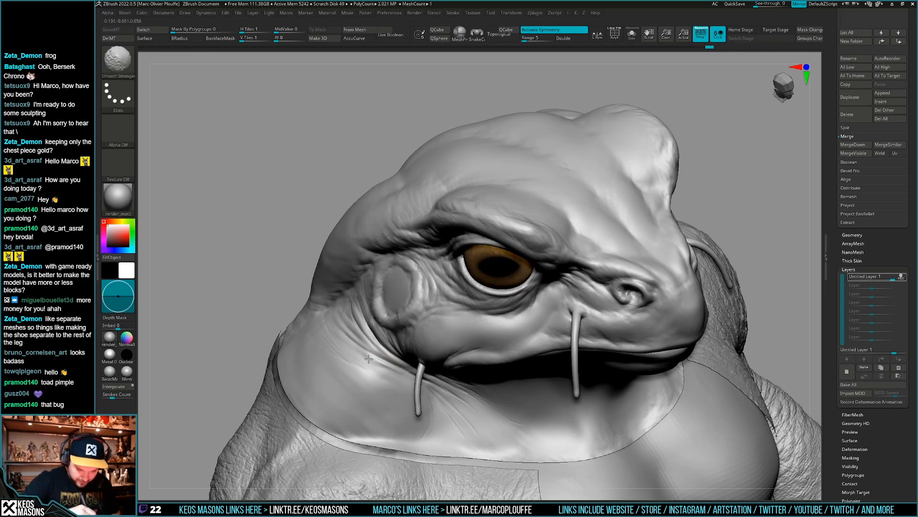
right_click_drag(375, 365, 352, 286, "ctrl")
mouse_move(635, 328)
right_mouse_down()
mouse_move(602, 322)
mouse_move(601, 363)
mouse_move(557, 347)
right_mouse_up()
mouse_move(539, 313)
right_mouse_down("alt")
mouse_move(557, 341)
mouse_move(552, 322)
mouse_move(561, 317)
mouse_move(463, 327)
mouse_move(492, 338)
mouse_move(478, 378)
mouse_move(546, 336)
mouse_move(531, 258)
right_mouse_up("alt")
- Select ClayBuildup, then return to the custom Standard brush to build up and smooth the skin around the mouth corner and jaw
key("b")
key("c")
key("b")
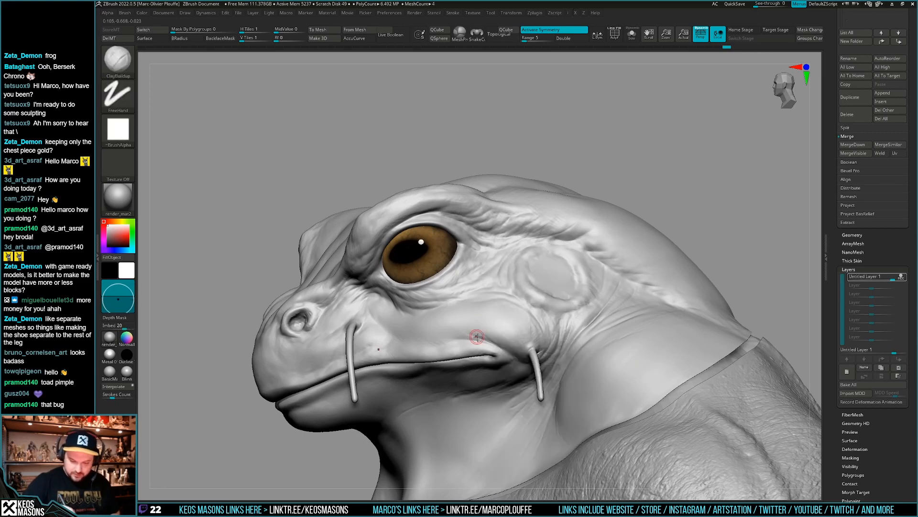
mouse_move(449, 317)
right_mouse_down()
mouse_move(488, 304)
mouse_move(524, 315)
mouse_move(563, 362)
mouse_move(502, 360)
mouse_move(526, 338)
mouse_move(505, 356)
right_mouse_up()
key("space")
left_click(562, 314)
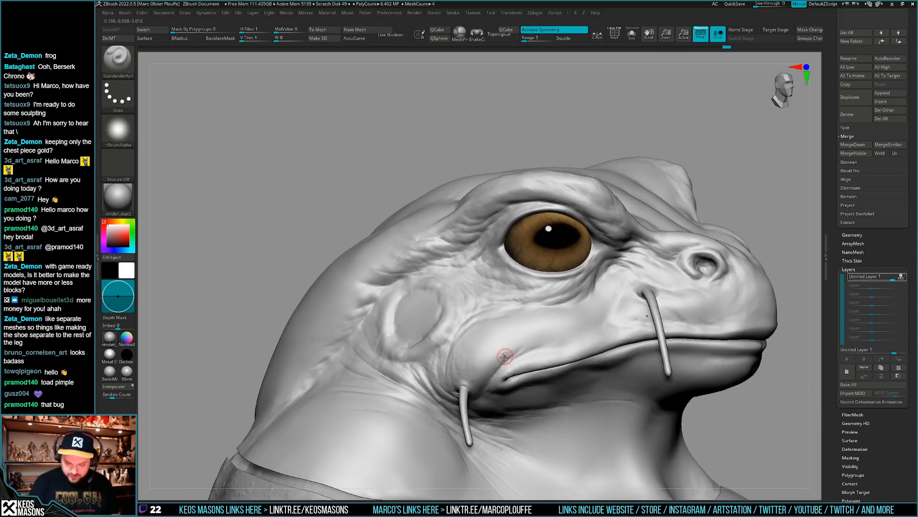
mouse_move(550, 322)
right_mouse_down()
mouse_move(517, 362)
mouse_move(526, 337)
mouse_move(465, 340)
mouse_move(475, 273)
mouse_move(483, 367)
mouse_move(468, 335)
mouse_move(476, 330)
mouse_move(464, 330)
right_mouse_up()
key("shift")
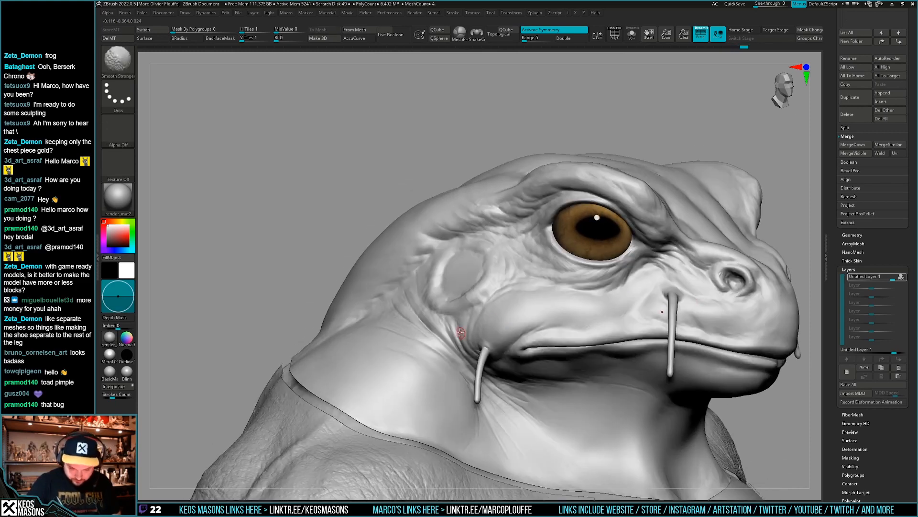
- Switch to the DamStandard brush and carve creases from the jaw corner down the neck behind the barbel
key("b")
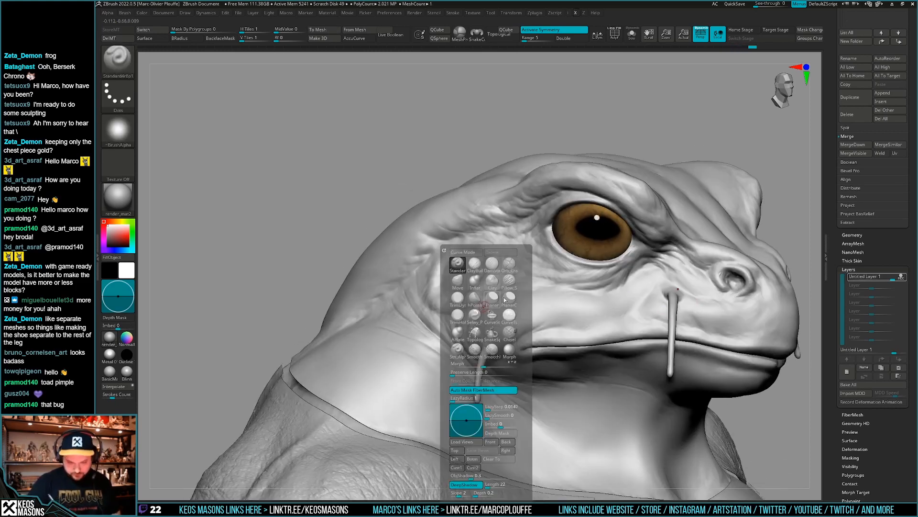
key("d")
key("s")
mouse_move(466, 338)
right_mouse_down()
mouse_move(457, 328)
mouse_move(456, 345)
right_mouse_up()
right_click(468, 355)
right_click_drag(480, 381, 564, 327)
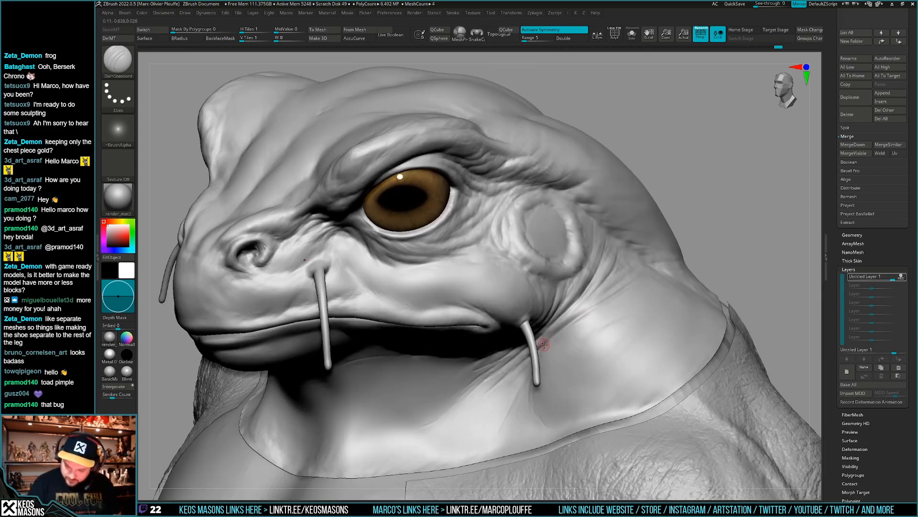
right_click_drag(619, 293, 570, 327)
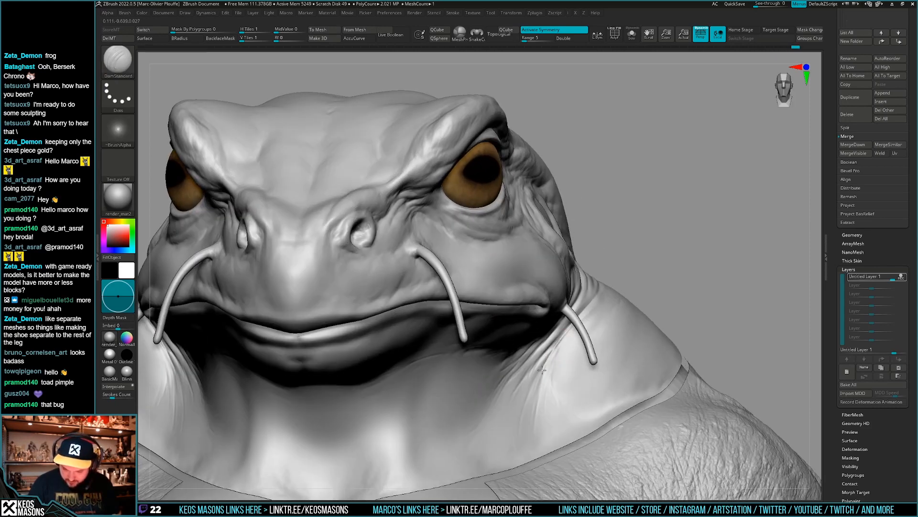
- Sharpen the folds on the side of the neck behind the eardrum with DamStandard and smooth their outer ends
right_click_drag(542, 369, 540, 311, "ctrl")
right_click_drag(717, 325, 619, 174)
right_click_drag(716, 246, 641, 382, "alt")
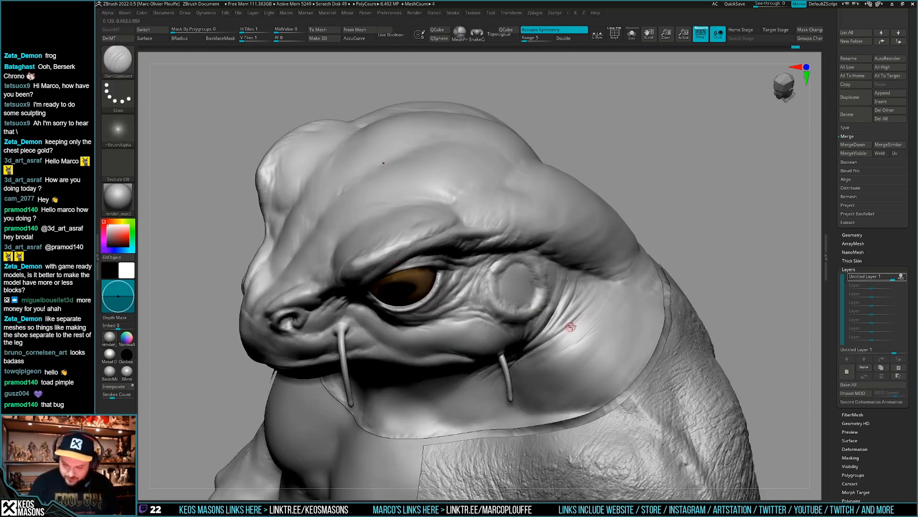
key("shift")
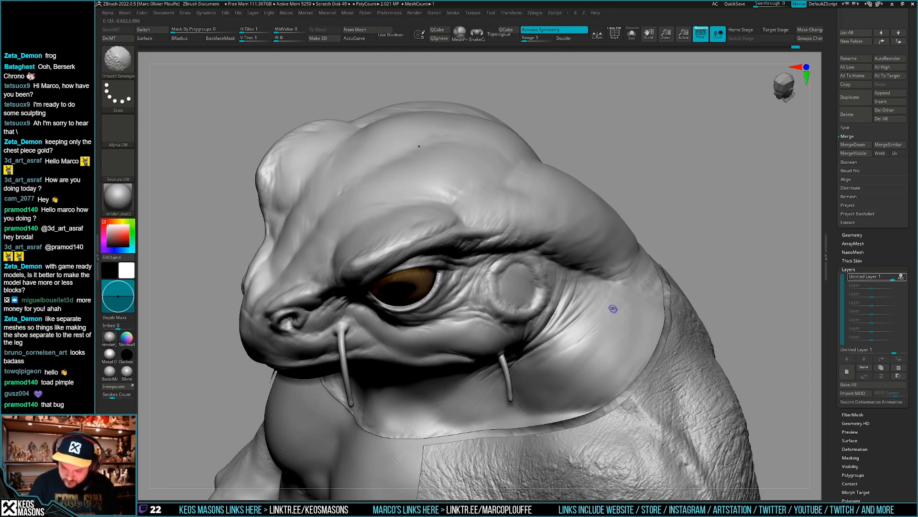
mouse_move(572, 343)
right_mouse_down()
mouse_move(604, 329)
mouse_move(585, 315)
mouse_move(527, 361)
mouse_move(588, 378)
mouse_move(537, 358)
mouse_move(517, 364)
mouse_move(558, 353)
mouse_move(541, 369)
right_mouse_up()
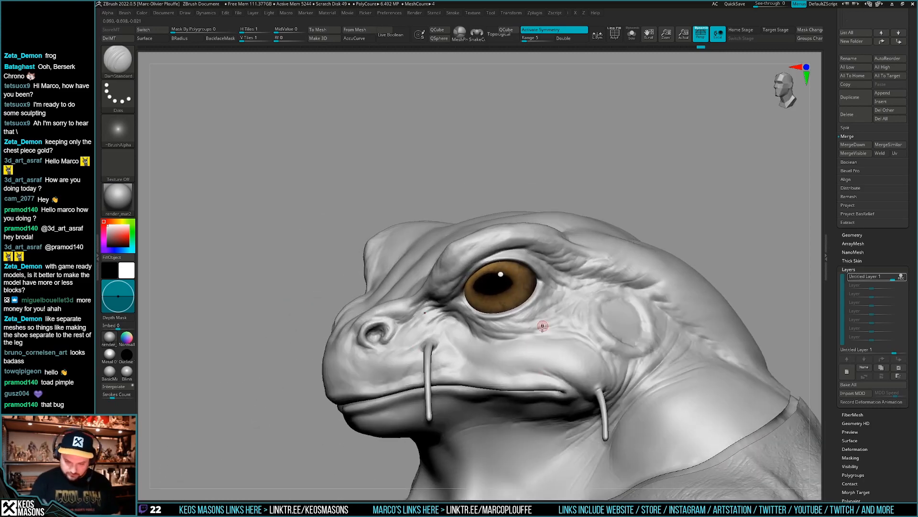
- Refine the skin wrinkles between the eye and the eardrum with DamStandard and smooth around the eardrum's rim
right_click_drag(542, 326, 557, 353)
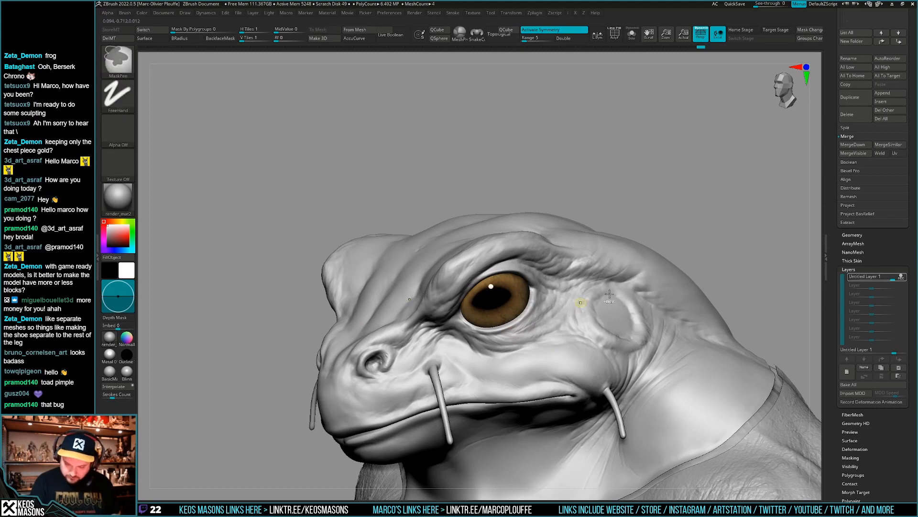
left_click_drag(582, 301, 630, 344, "shift")
mouse_move(630, 345)
right_mouse_down("ctrl")
mouse_move(574, 283)
mouse_move(618, 280)
mouse_move(593, 282)
mouse_move(618, 286)
mouse_move(639, 306)
mouse_move(588, 299)
right_mouse_up("ctrl")
right_click_drag(589, 299, 554, 315, "ctrl")
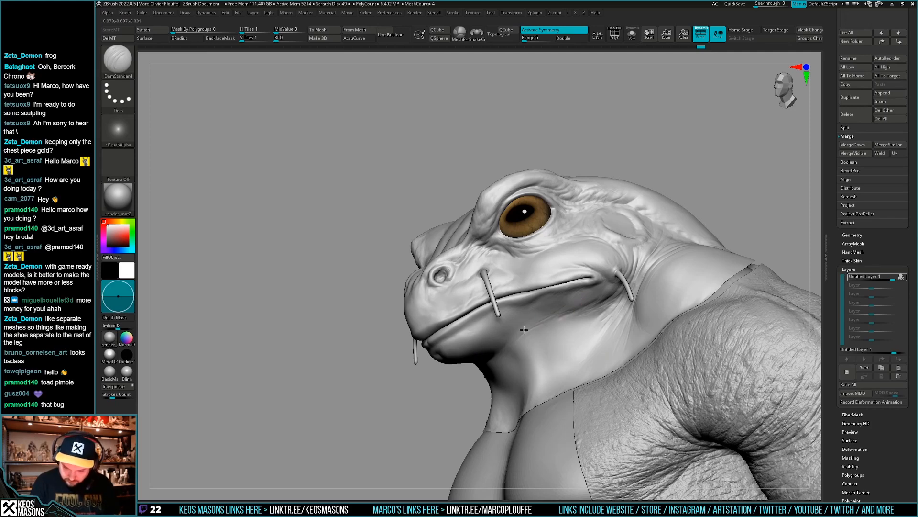
- Carve skin folds beneath the lower jaw toward the throat with DamStandard and smooth them
key("shift")
right_click_drag(557, 309, 530, 327)
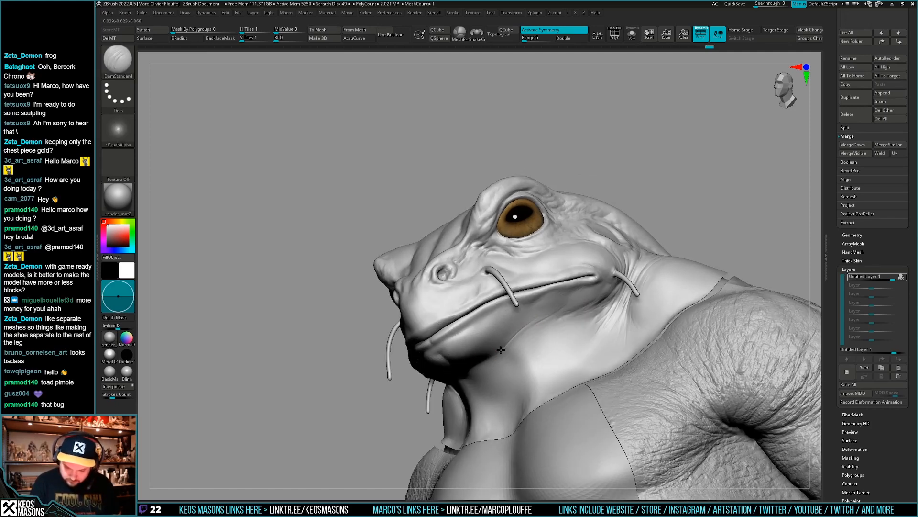
mouse_move(538, 307)
right_mouse_down()
mouse_move(517, 324)
mouse_move(536, 320)
mouse_move(576, 355)
mouse_move(558, 342)
mouse_move(567, 336)
mouse_move(557, 352)
mouse_move(582, 343)
right_mouse_up()
key("shift")
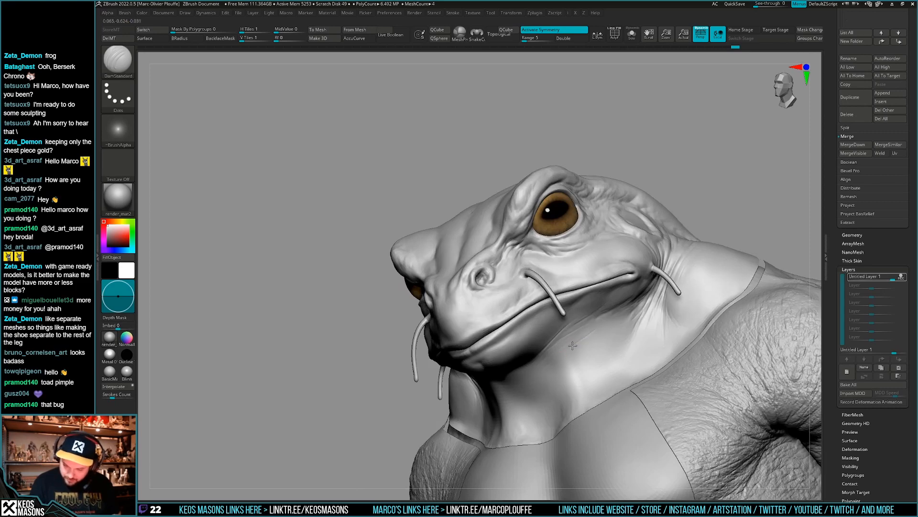
right_click_drag(547, 366, 574, 370)
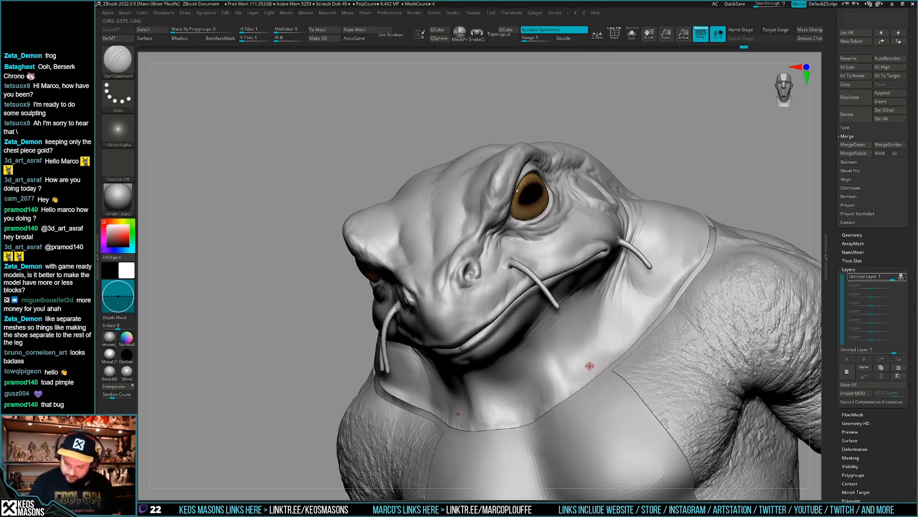
- Extend the DamStandard folds across the lower neck toward the chest edge and soften them
key("ctrl")
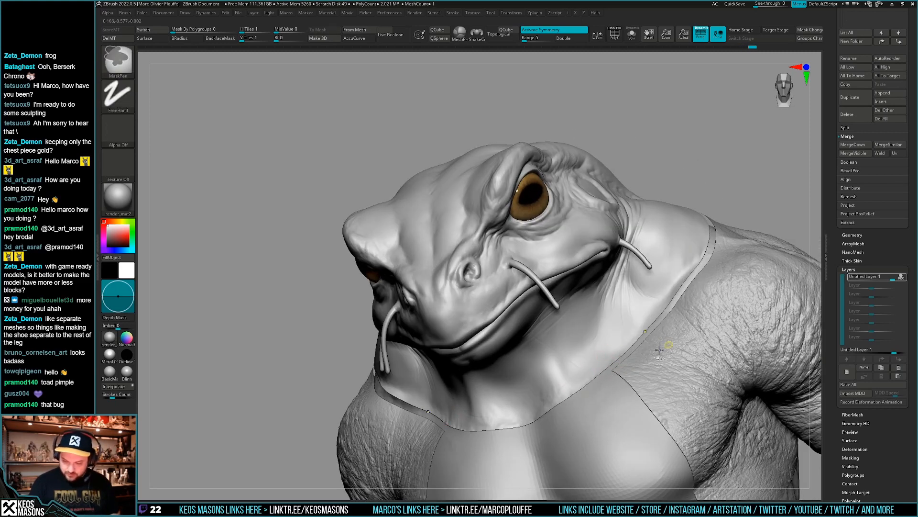
mouse_move(609, 366)
right_mouse_down()
mouse_move(567, 388)
mouse_move(596, 337)
mouse_move(624, 325)
mouse_move(627, 348)
mouse_move(607, 329)
mouse_move(606, 308)
right_mouse_up()
key("shift")
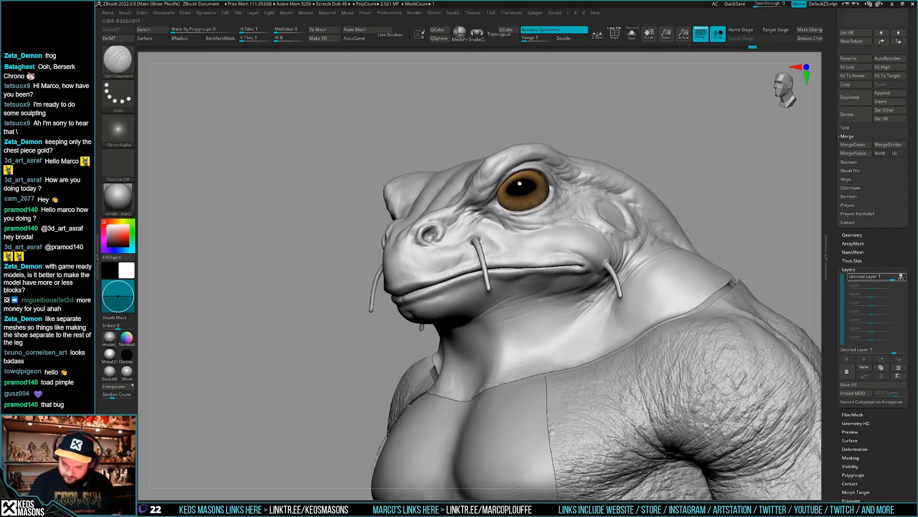
mouse_move(579, 301)
right_mouse_down()
mouse_move(511, 397)
mouse_move(501, 396)
mouse_move(626, 327)
mouse_move(569, 335)
mouse_move(636, 337)
mouse_move(562, 370)
mouse_move(616, 385)
mouse_move(516, 335)
mouse_move(590, 363)
mouse_move(579, 359)
mouse_move(667, 374)
right_mouse_up()
key("shift")
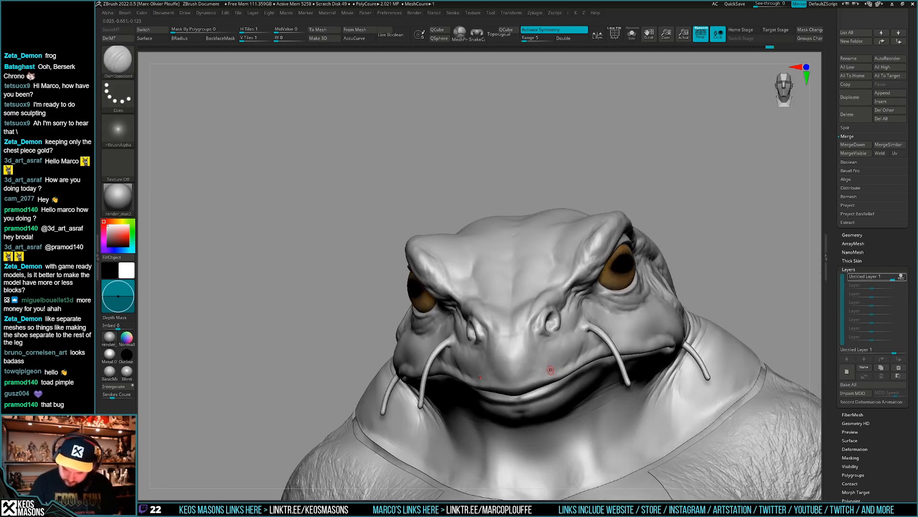
- Carve fine wrinkles behind the outer corner of the eye with DamStandard, undoing an unwanted stroke
mouse_move(552, 369)
right_mouse_down("ctrl")
mouse_move(586, 337)
mouse_move(632, 332)
right_mouse_up("ctrl")
right_click_drag(518, 349, 640, 311)
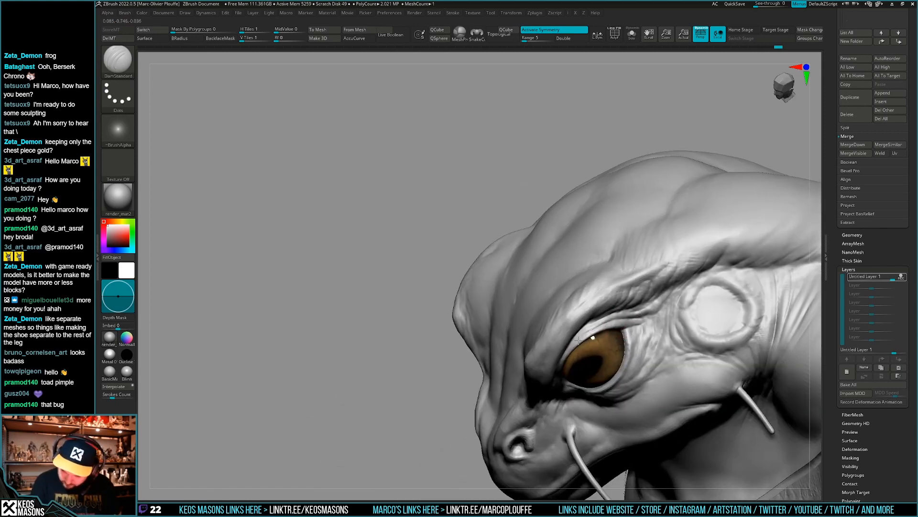
mouse_move(651, 319)
left_mouse_down()
mouse_move(667, 306)
mouse_move(640, 327)
left_mouse_up()
key("ctrl+z")
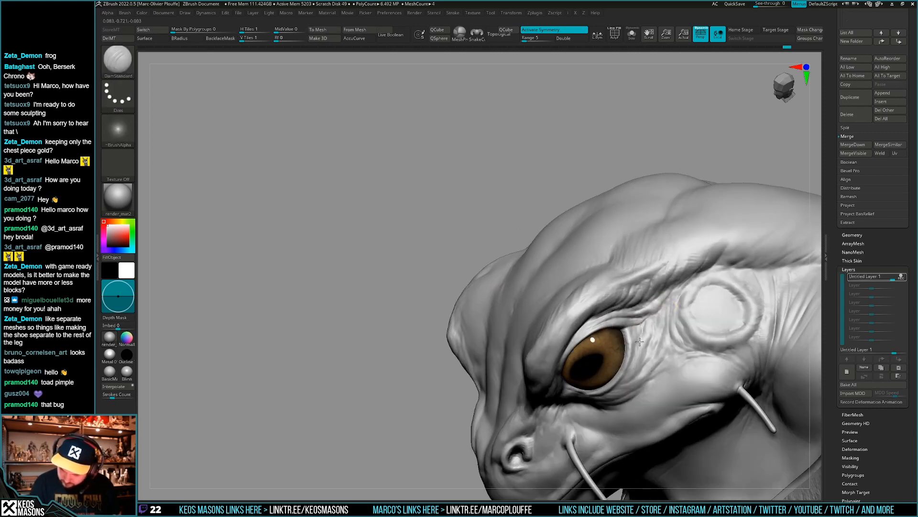
right_click_drag(640, 342, 611, 338)
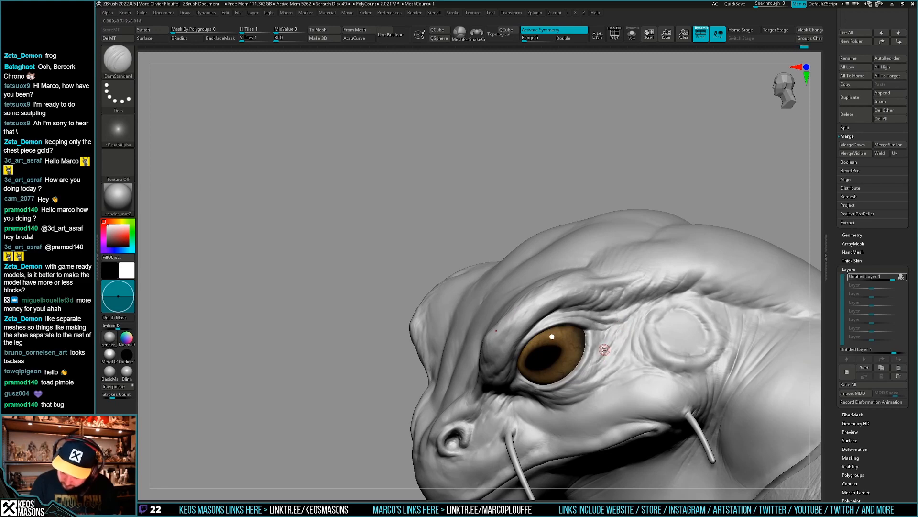
right_click_drag(592, 371, 528, 310)
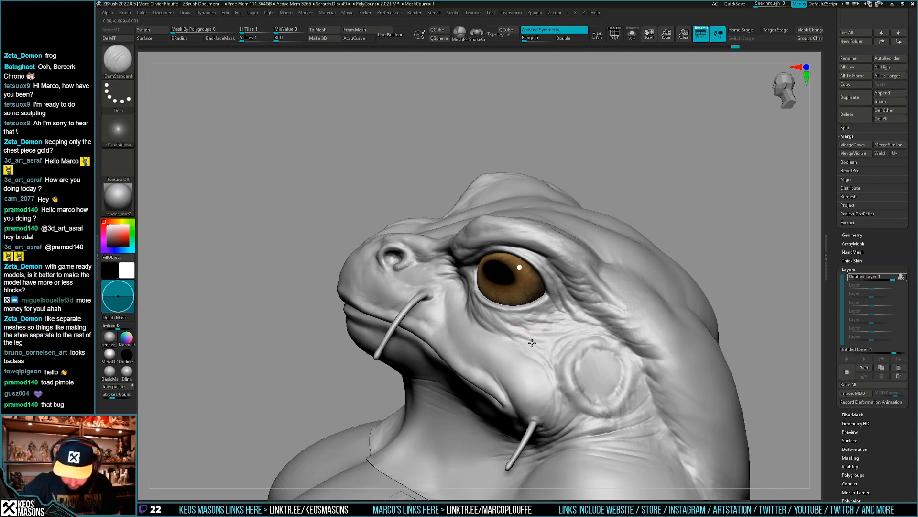
- Carve wrinkles across the cheek below the eye with DamStandard and smooth them
right_click_drag(518, 335, 611, 328)
key("shift")
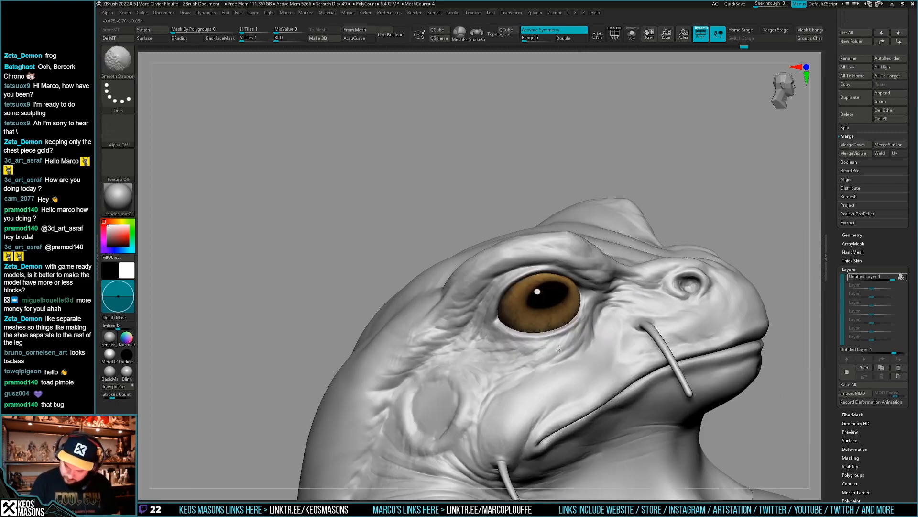
left_click_drag(585, 326, 581, 329, "shift")
right_click_drag(582, 329, 549, 343)
left_click_drag(536, 347, 514, 348, "shift")
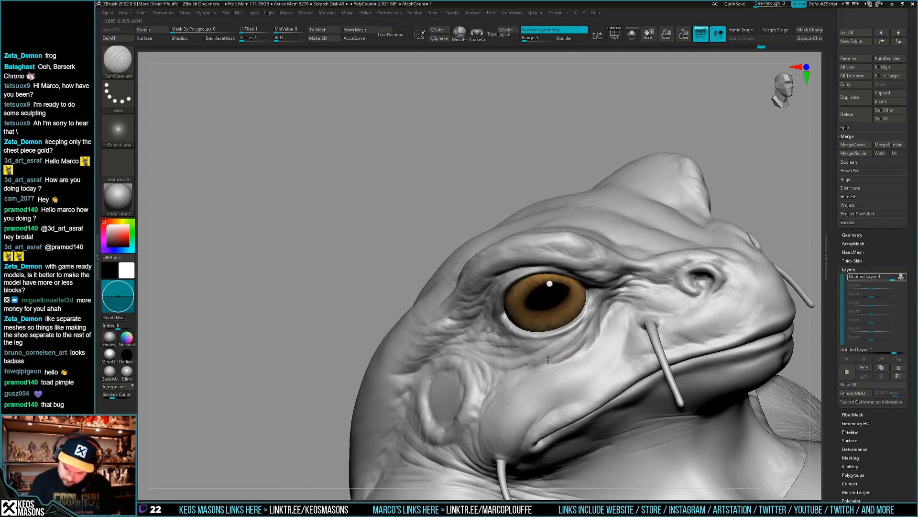
right_click_drag(535, 369, 479, 361)
right_click_drag(604, 327, 576, 341, "alt")
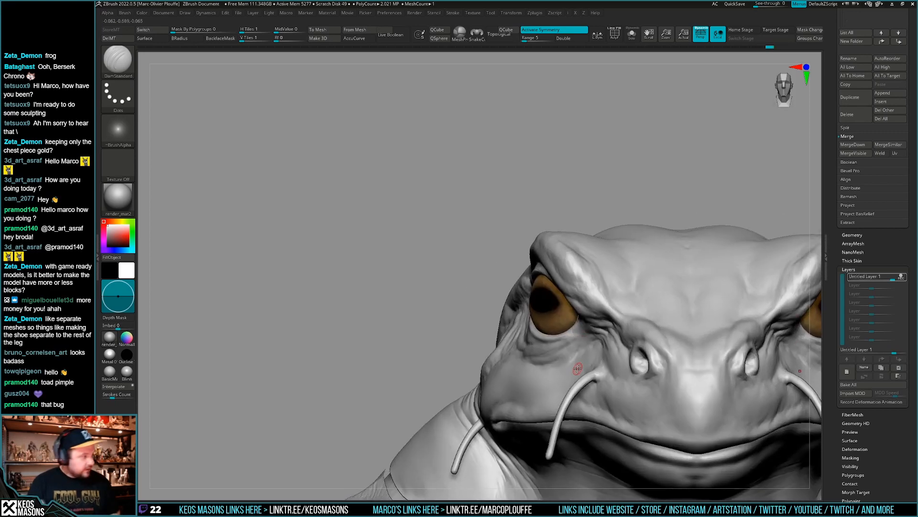
- Smooth the cheek skin below the eye and refine the folds beneath the lower eyelid
right_click_drag(567, 374, 570, 349)
left_click_drag(570, 349, 547, 341, "shift")
right_click_drag(550, 341, 577, 322)
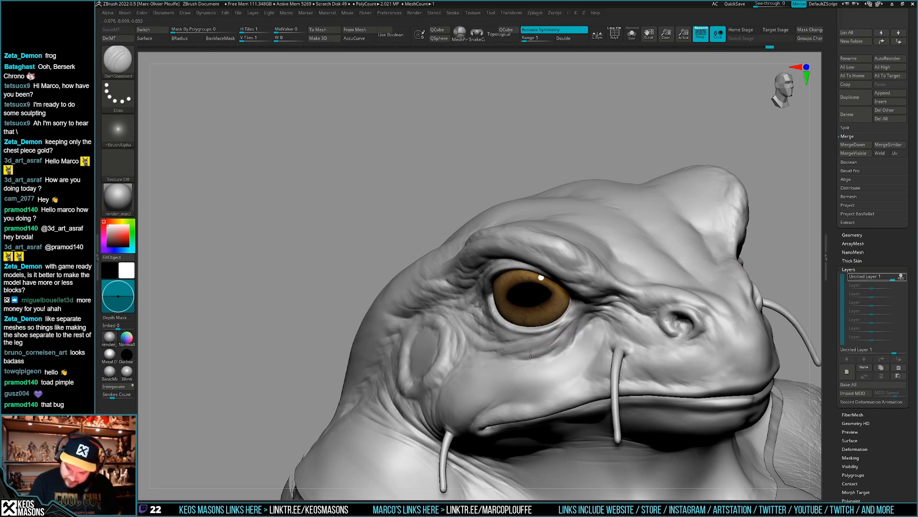
mouse_move(529, 356)
right_mouse_down()
mouse_move(574, 322)
mouse_move(550, 336)
mouse_move(562, 324)
right_mouse_up()
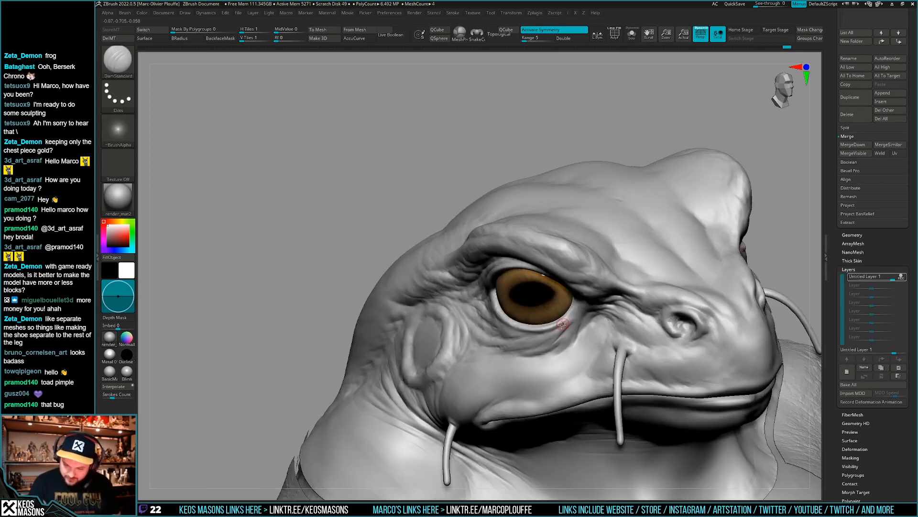
key("shift")
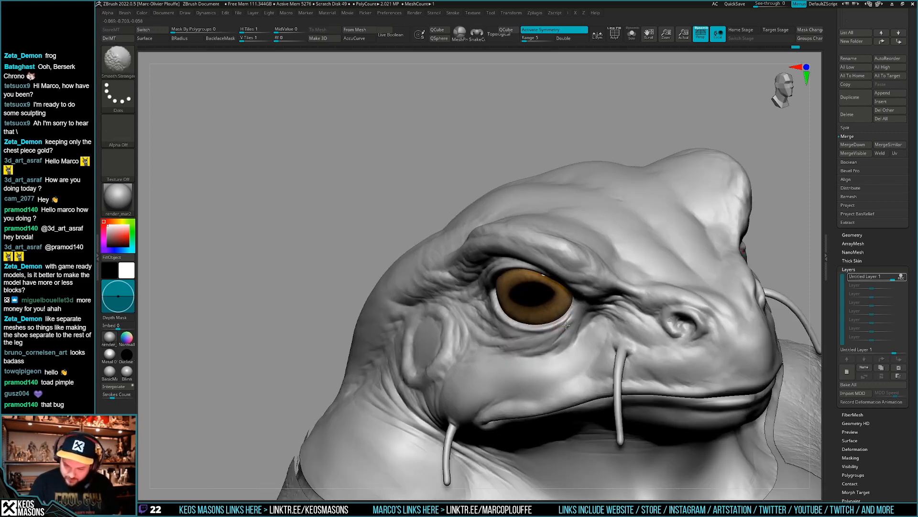
- Carve curved wrinkles with DamStandard from below the eye's front corner back across the cheek
right_click_drag(569, 325, 595, 308)
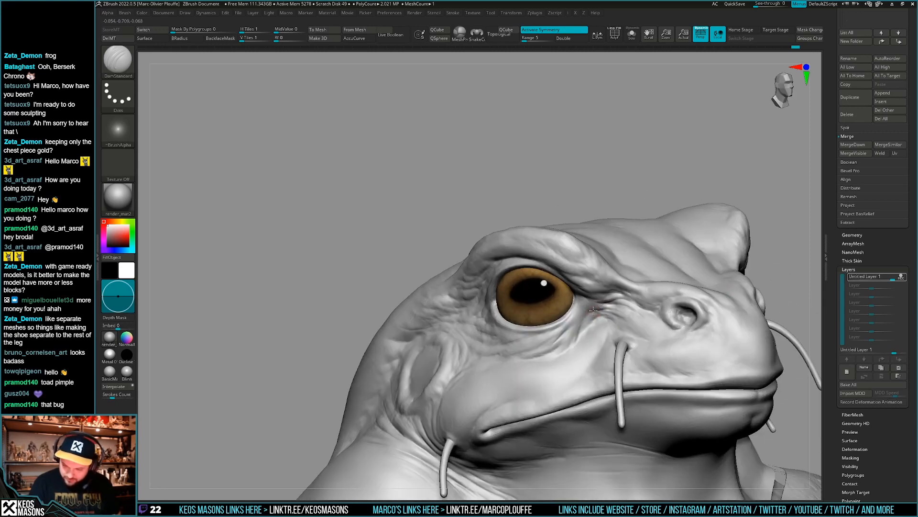
left_click_drag(578, 334, 567, 350)
right_click_drag(566, 348, 576, 341)
left_click_drag(572, 342, 548, 353)
mouse_move(547, 353)
right_mouse_down()
mouse_move(592, 333)
mouse_move(555, 350)
right_mouse_up()
left_click_drag(555, 350, 520, 368)
mouse_move(526, 367)
right_mouse_down("ctrl")
mouse_move(594, 380)
mouse_move(527, 356)
mouse_move(511, 367)
mouse_move(501, 355)
right_mouse_up("ctrl")
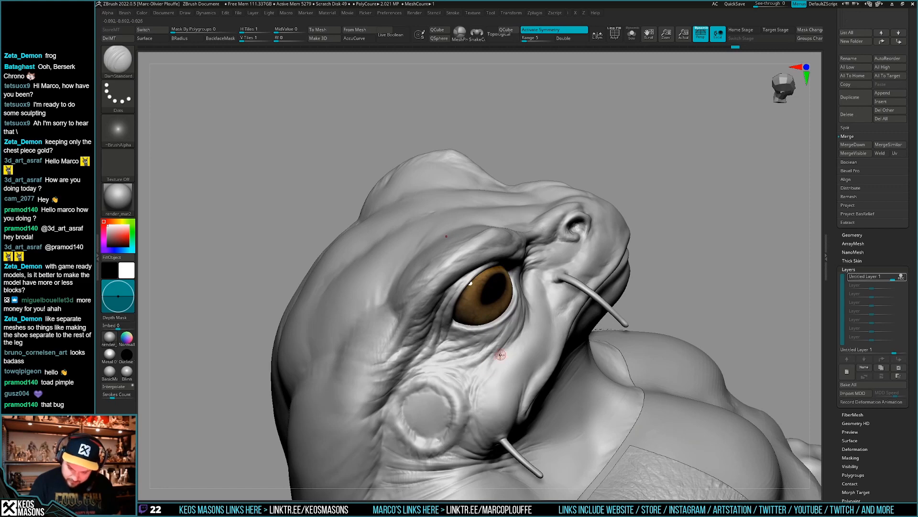
- Carve fine wrinkles with DamStandard across the cheek between the lower eyelid and the circular eardrum, and soften them
right_click_drag(477, 386, 493, 347)
key("ctrl")
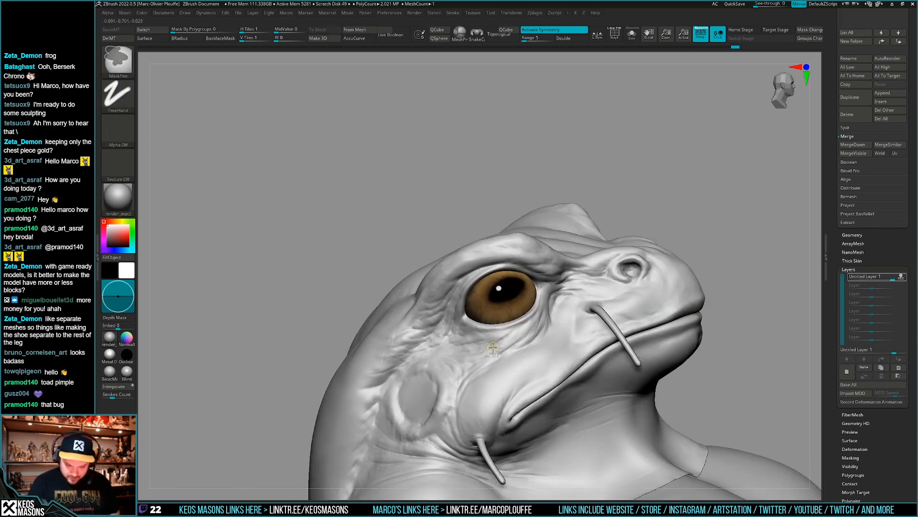
right_click_drag(520, 378, 554, 340)
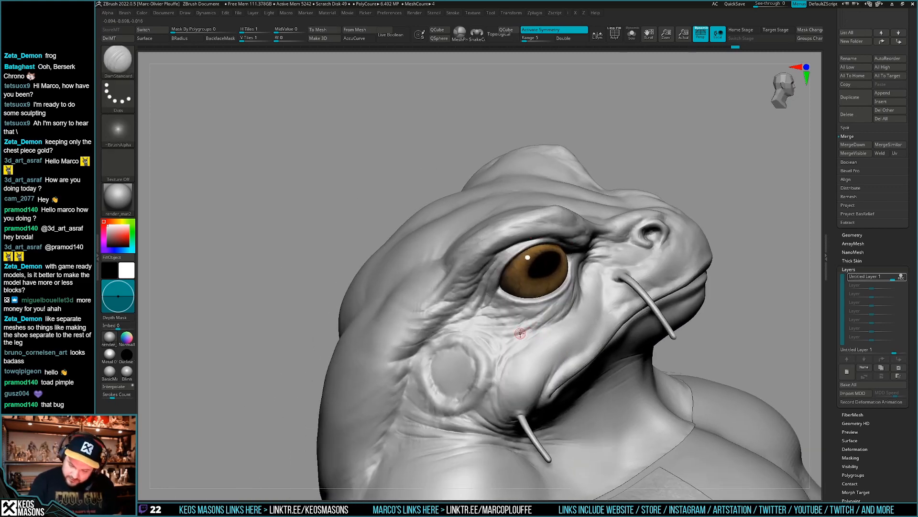
key("ctrl")
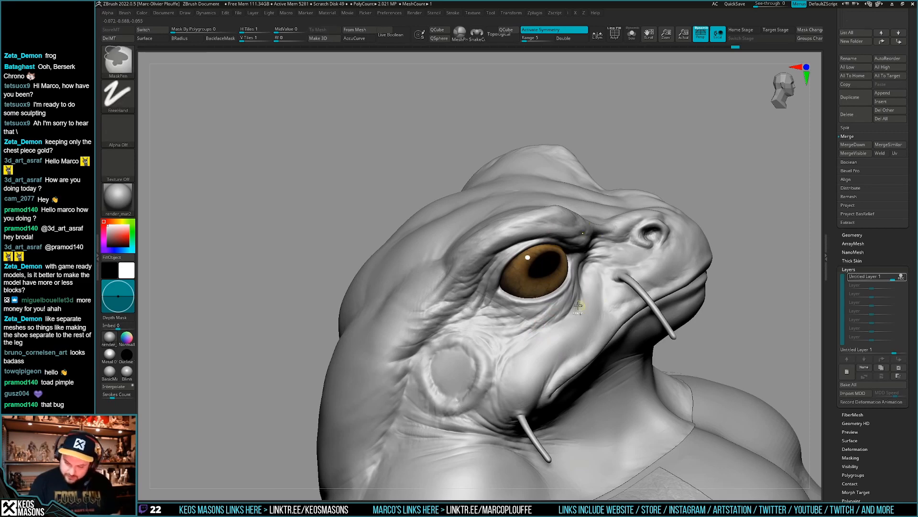
mouse_move(528, 331)
right_mouse_down()
mouse_move(593, 318)
mouse_move(627, 325)
right_mouse_up()
key("space")
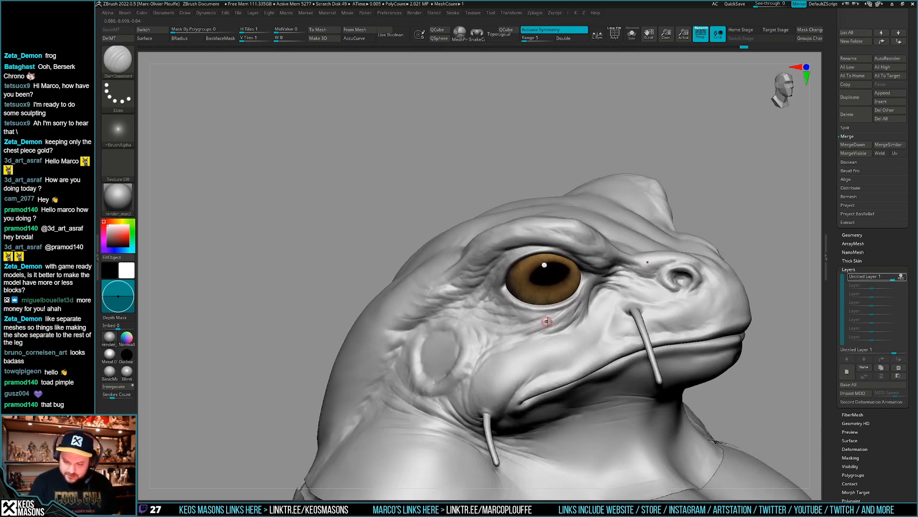
right_click_drag(558, 348, 582, 321)
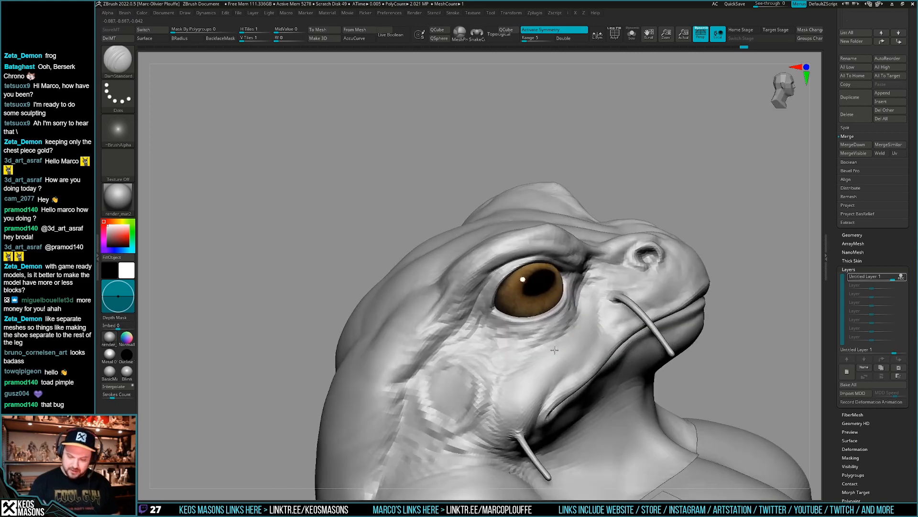
right_click_drag(548, 356, 549, 349)
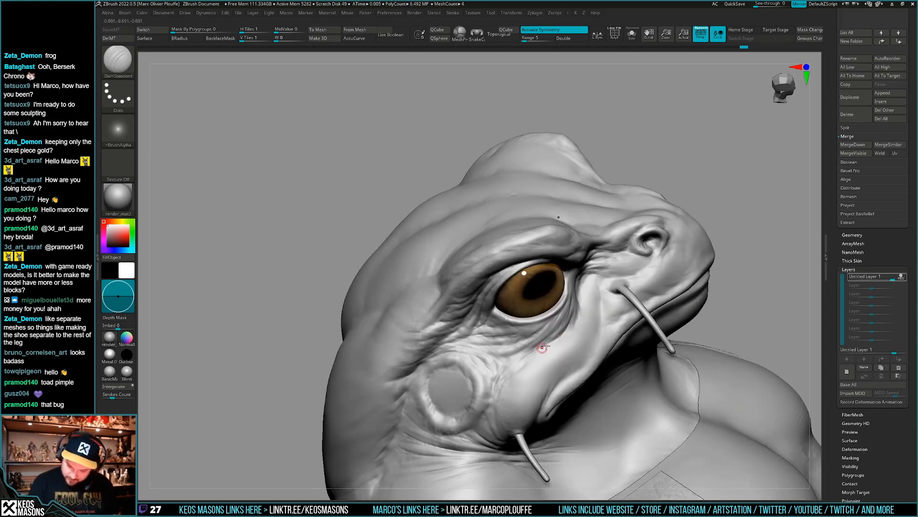
right_click_drag(569, 328, 526, 361)
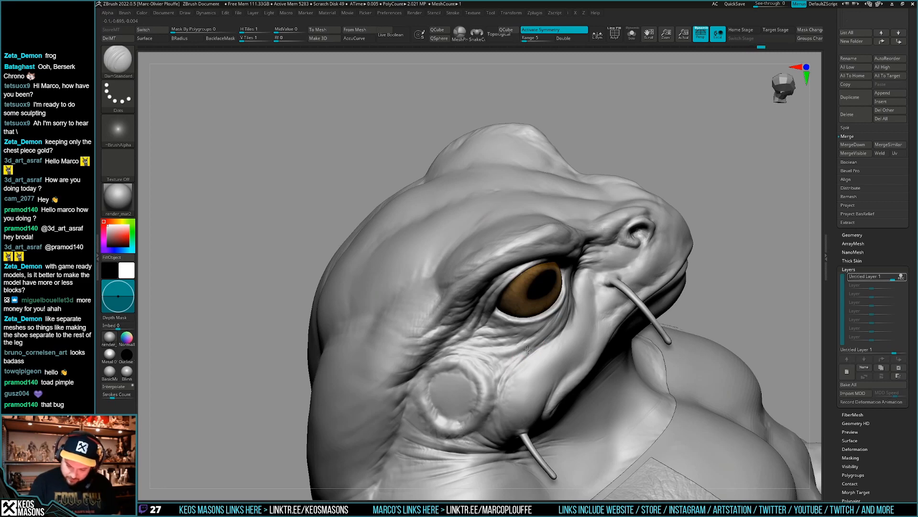
mouse_move(500, 378)
right_mouse_down()
mouse_move(546, 347)
mouse_move(580, 342)
mouse_move(576, 333)
mouse_move(538, 338)
mouse_move(552, 346)
right_mouse_up()
key("shift")
- Build up the cheek between the eardrum and the mouth corner with ClayBuildup and smooth it
key("b")
key("c")
key("b")
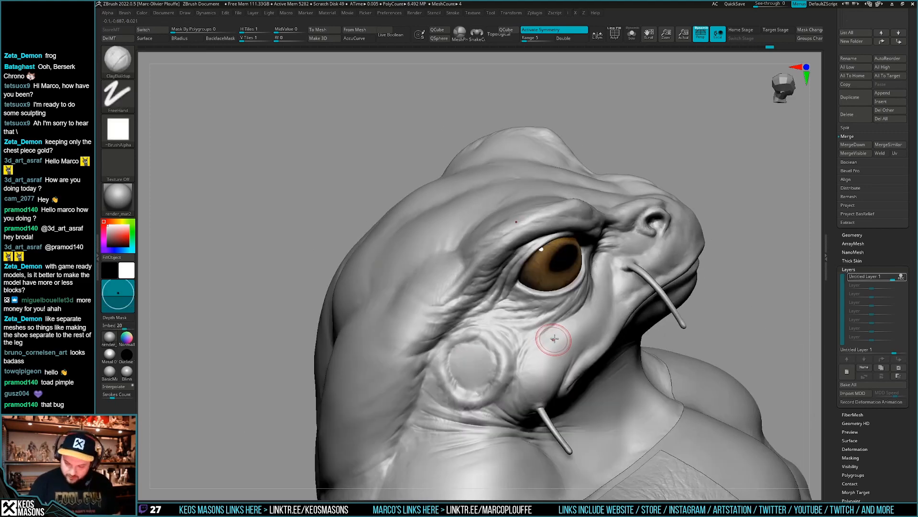
left_click_drag(533, 363, 537, 369)
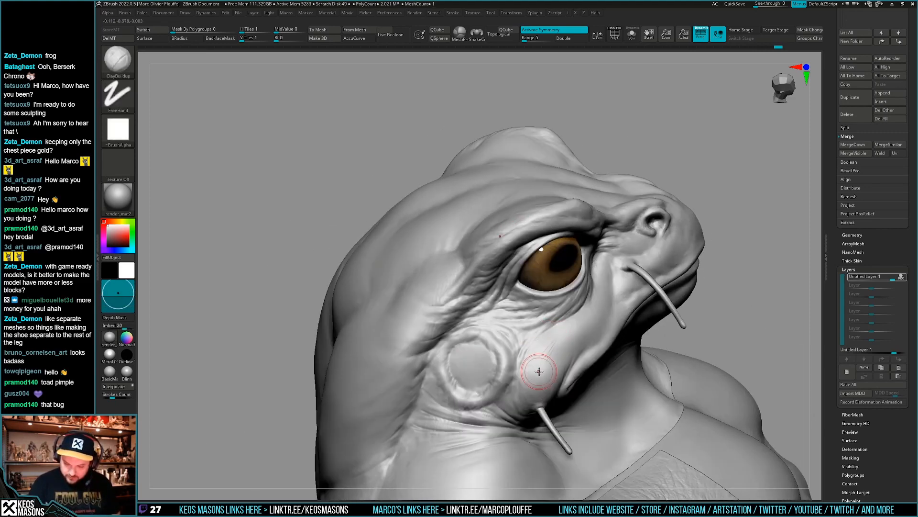
mouse_move(537, 369)
right_mouse_down()
mouse_move(559, 335)
mouse_move(529, 364)
mouse_move(566, 318)
mouse_move(585, 318)
right_mouse_up()
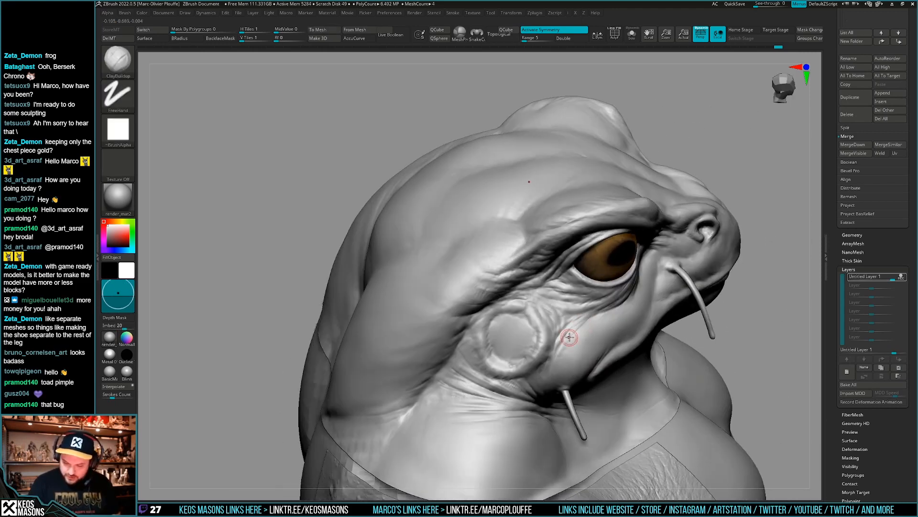
left_click_drag(595, 312, 572, 345, "shift")
- Switch back to DamStandard and cut creases into the cheek in front of the eardrum
right_click_drag(572, 344, 612, 302)
key("space")
left_click(619, 263)
mouse_move(620, 263)
right_mouse_down()
mouse_move(568, 318)
mouse_move(576, 310)
right_mouse_up()
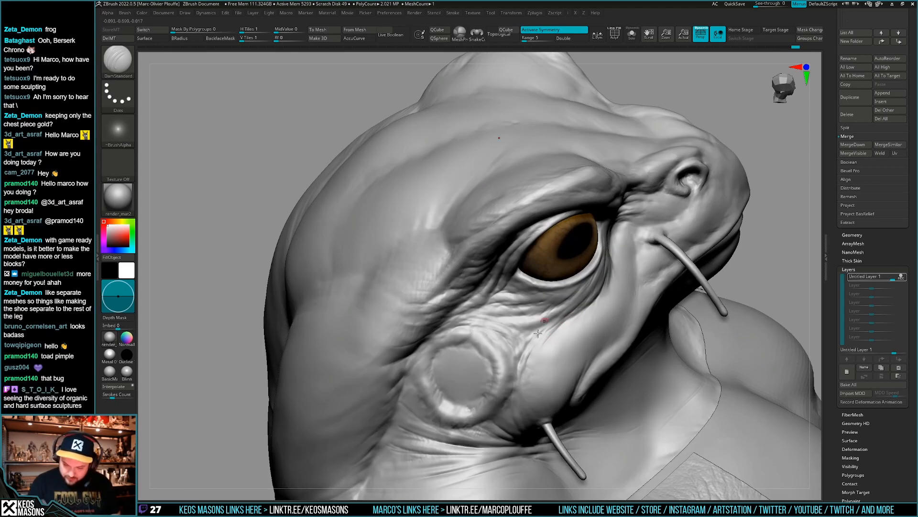
right_click_drag(535, 355, 573, 325)
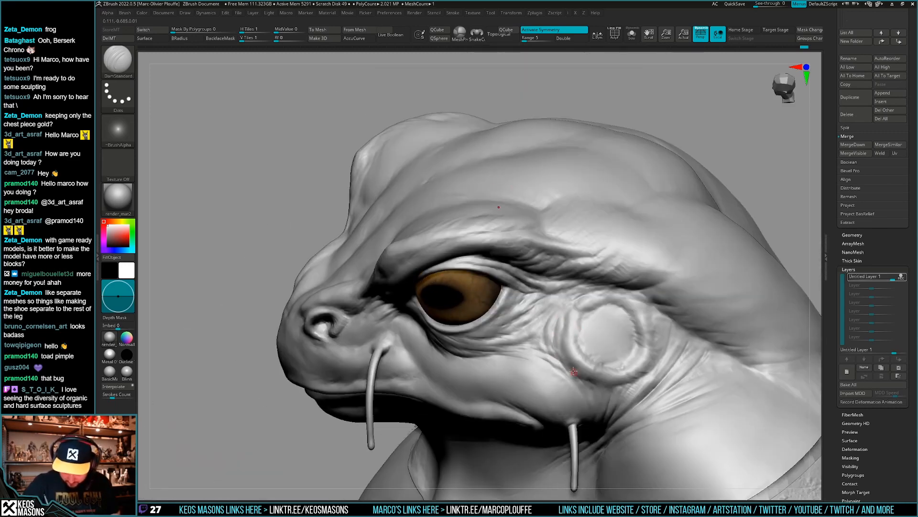
- Undo the unwanted strokes near the eardrum and carve an irregular groove along the inner edge of its ring with DamStandard
key("ctrl")
key("ctrl+z")
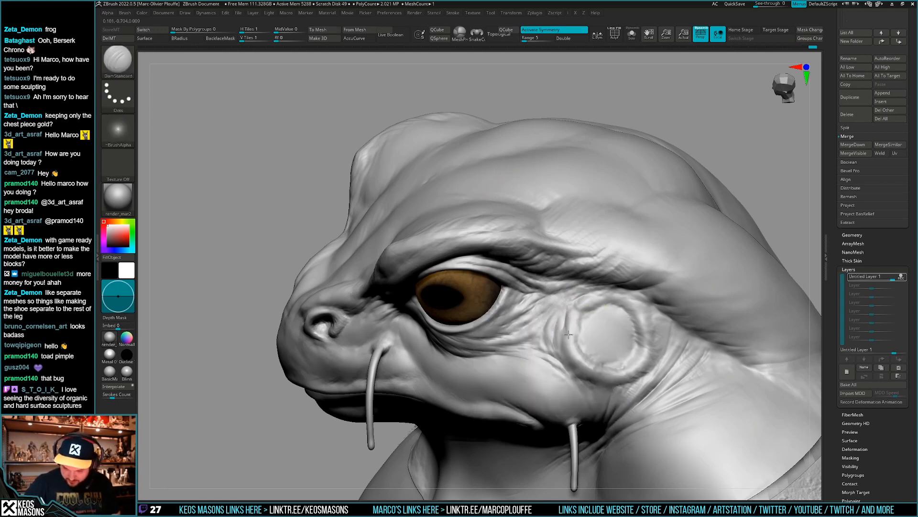
key("ctrl+z")
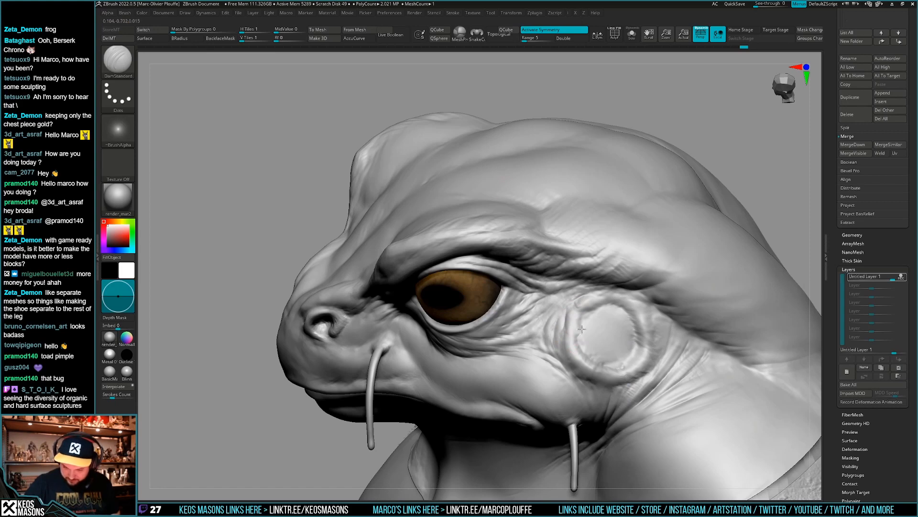
mouse_move(580, 328)
right_mouse_down()
mouse_move(636, 306)
mouse_move(569, 324)
mouse_move(578, 325)
right_mouse_up()
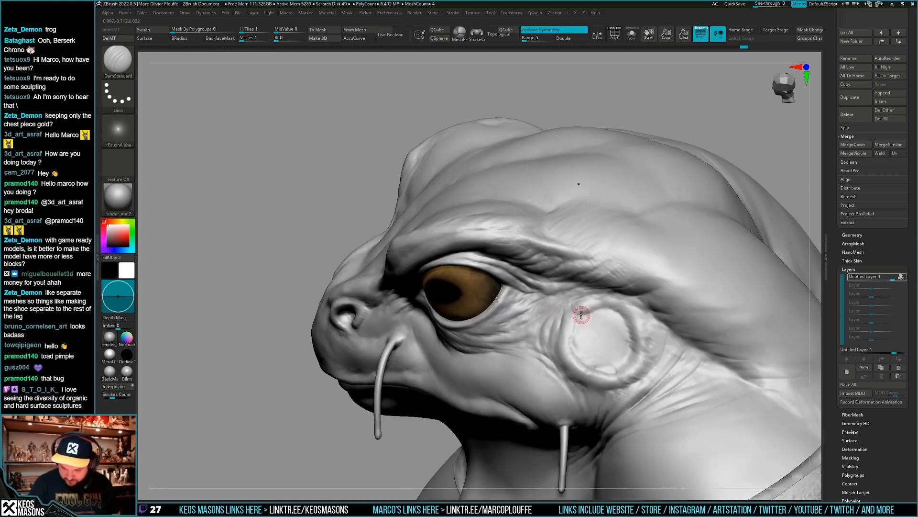
key("ctrl+z")
mouse_move(604, 307)
left_mouse_down()
mouse_move(632, 313)
mouse_move(624, 314)
mouse_move(633, 348)
mouse_move(618, 372)
left_mouse_up()
left_click_drag(618, 371, 588, 371)
right_click_drag(587, 371, 589, 385)
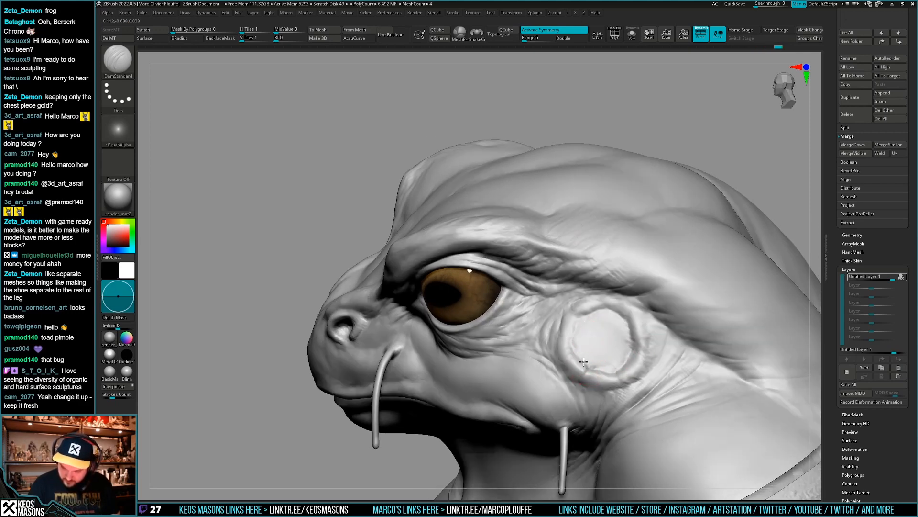
right_click_drag(573, 346, 575, 348)
left_click_drag(570, 346, 583, 318)
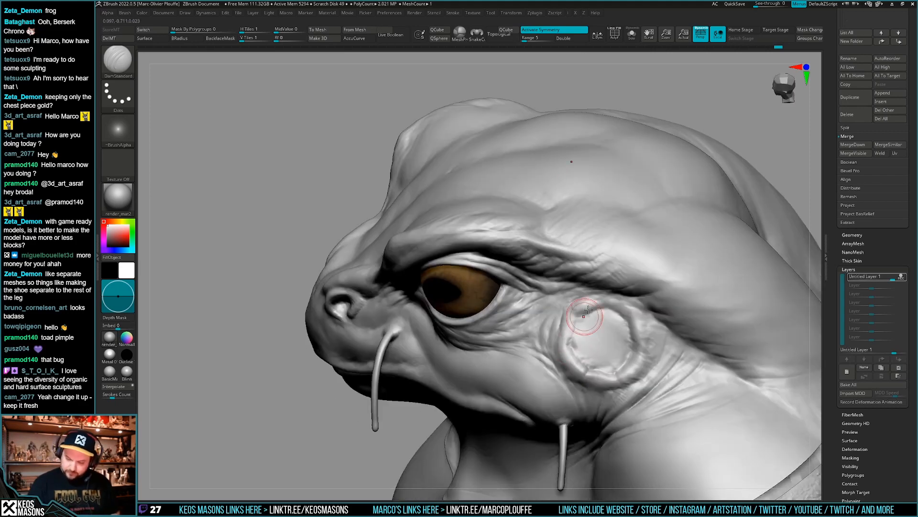
- Refine the outer rim of the eardrum with DamStandard creases on the sides toward the neck and eye
right_click_drag(685, 338, 611, 296)
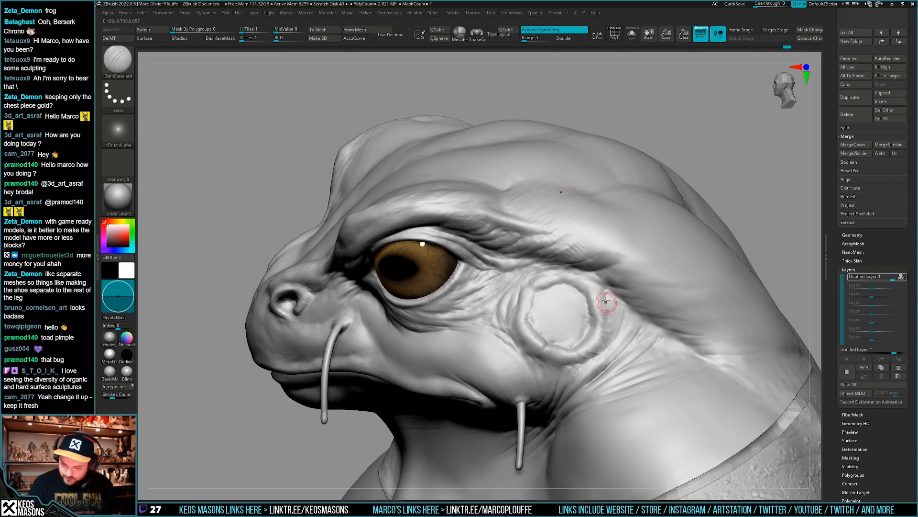
mouse_move(609, 300)
right_mouse_down()
mouse_move(622, 279)
mouse_move(601, 272)
mouse_move(555, 294)
mouse_move(527, 336)
mouse_move(539, 292)
mouse_move(558, 273)
mouse_move(541, 293)
right_mouse_up()
right_click(526, 337)
left_click_drag(540, 293, 532, 299)
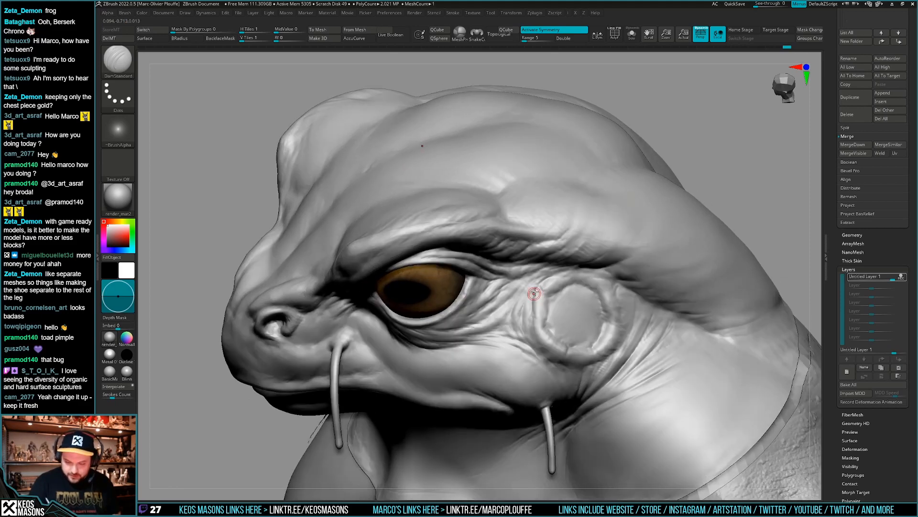
- Carve small folds in front of and below the eardrum with DamStandard, and smooth the surrounding skin and brow
key("ctrl")
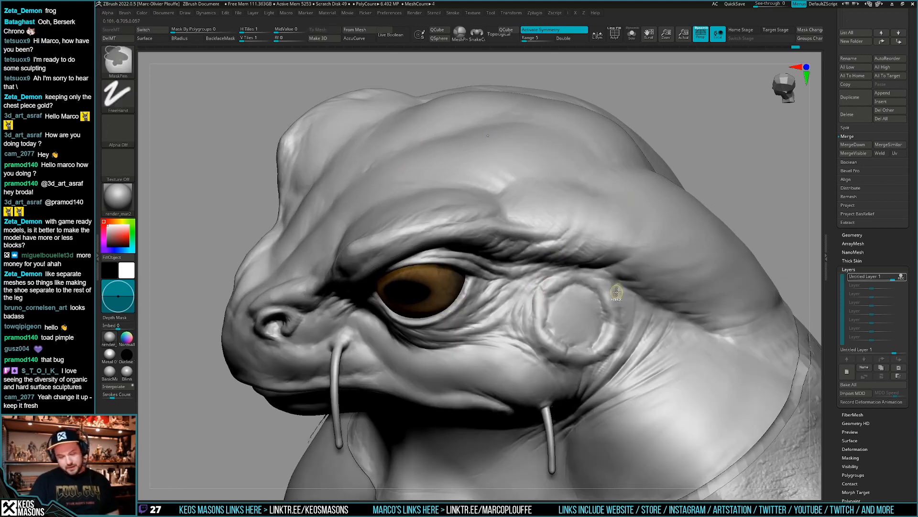
right_click_drag(536, 285, 536, 283)
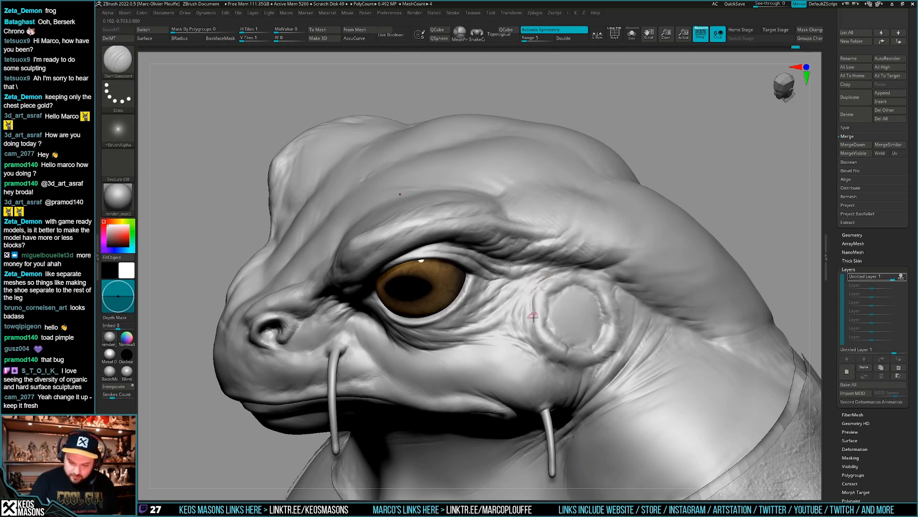
right_click_drag(529, 318, 544, 278)
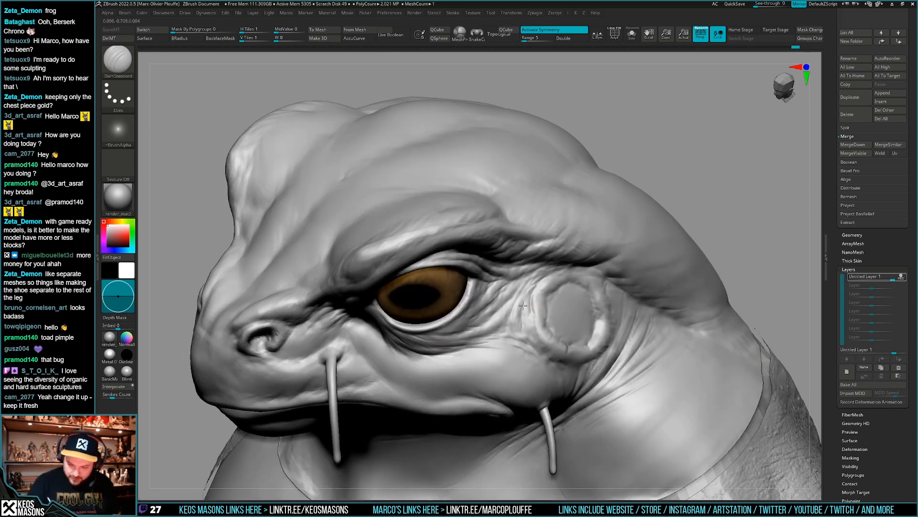
right_click_drag(522, 315, 527, 333)
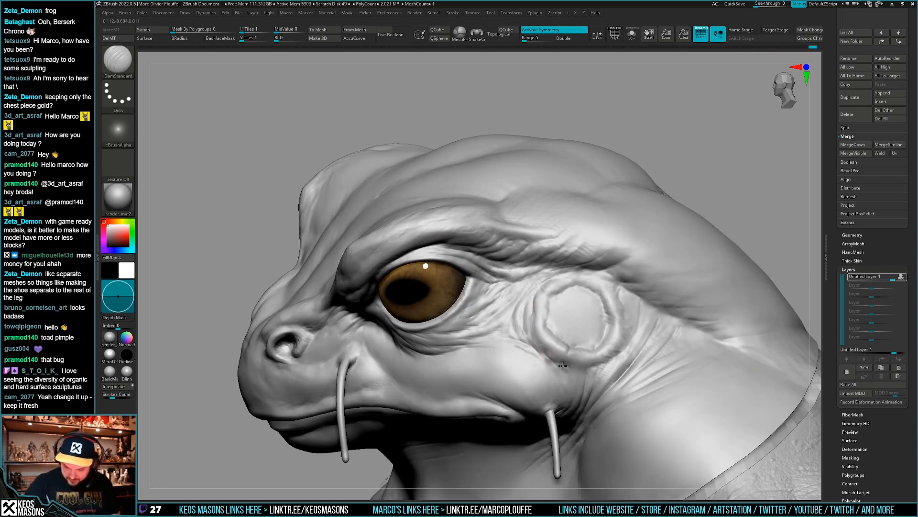
right_click_drag(552, 361, 547, 354)
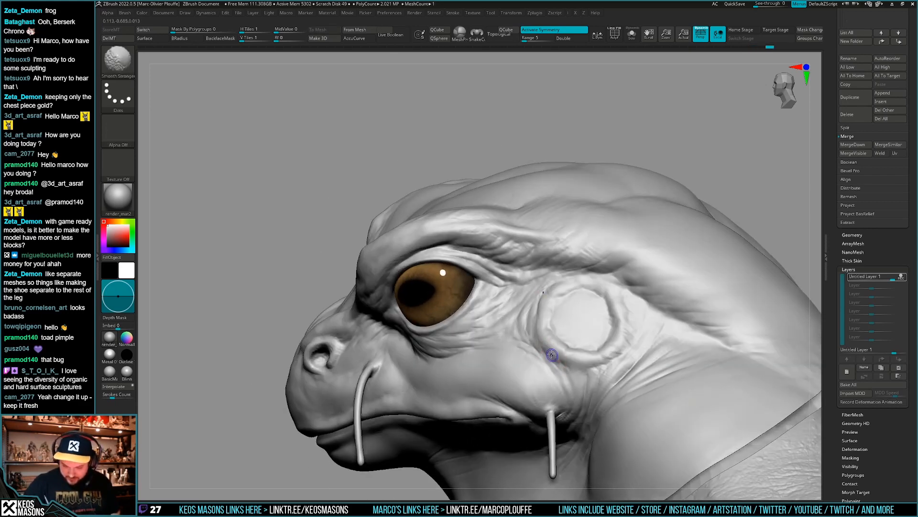
right_click_drag(548, 355, 529, 328)
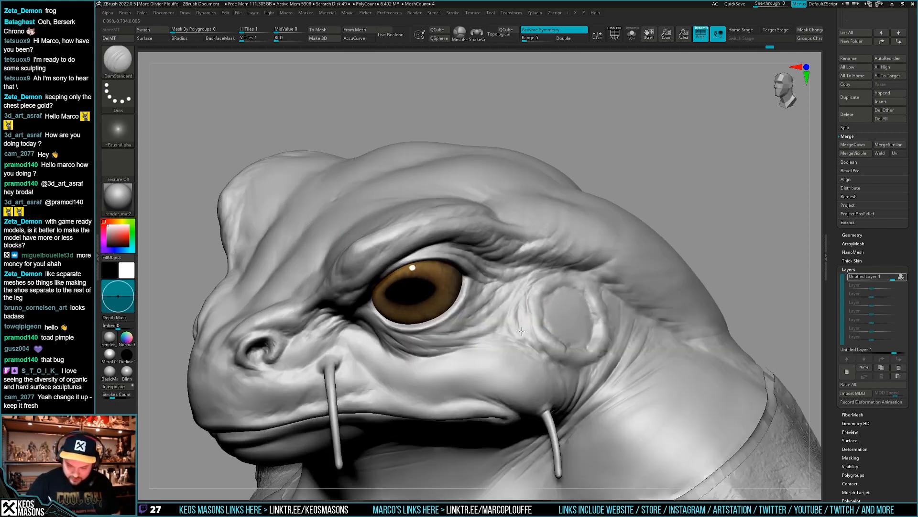
key("shift")
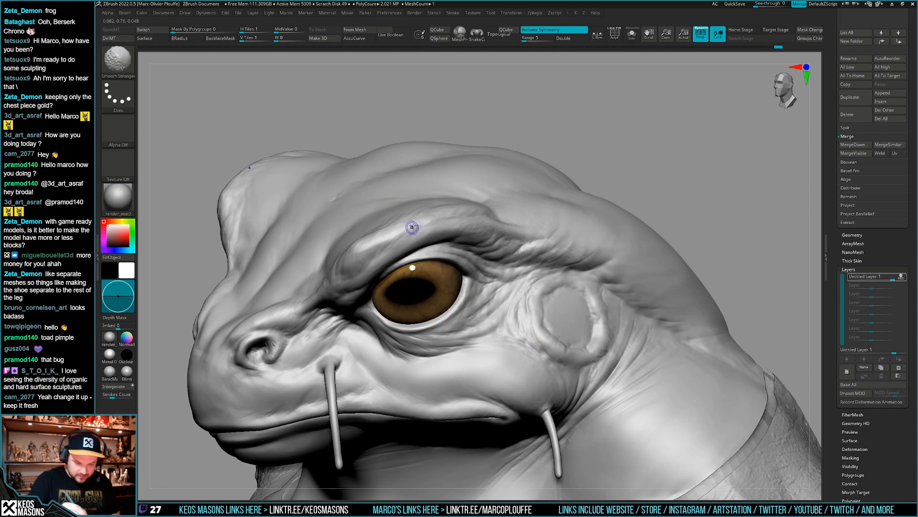
key("shift")
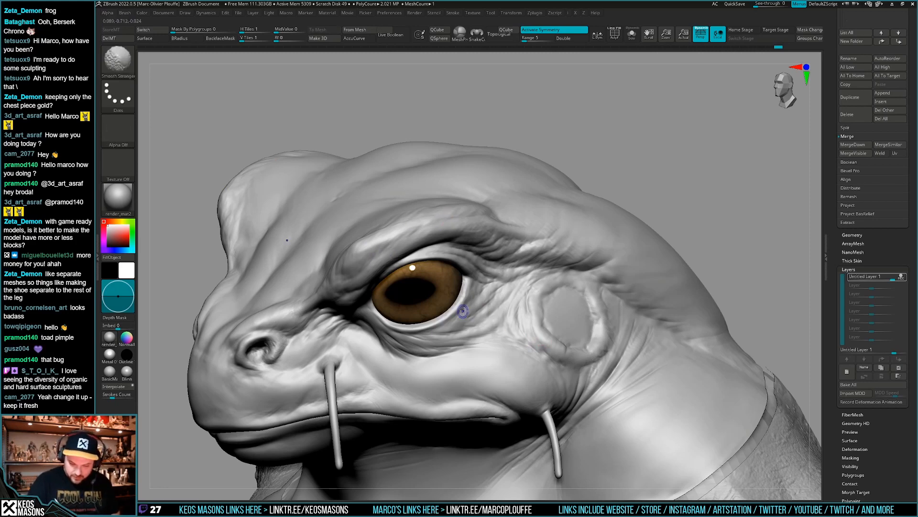
- Toggle the head's detail layer to review the sculpted wrinkles and display the head's painted skin colours
mouse_move(509, 328)
right_mouse_down()
mouse_move(496, 302)
mouse_move(527, 268)
right_mouse_up()
key("space")
mouse_move(549, 315)
right_mouse_down()
mouse_move(530, 316)
mouse_move(513, 253)
mouse_move(676, 313)
mouse_move(835, 280)
right_mouse_up()
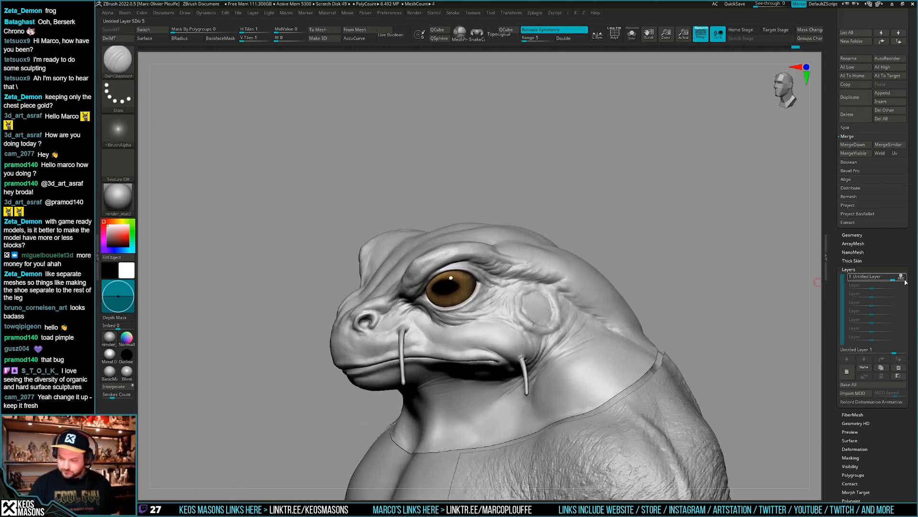
mouse_move(905, 281)
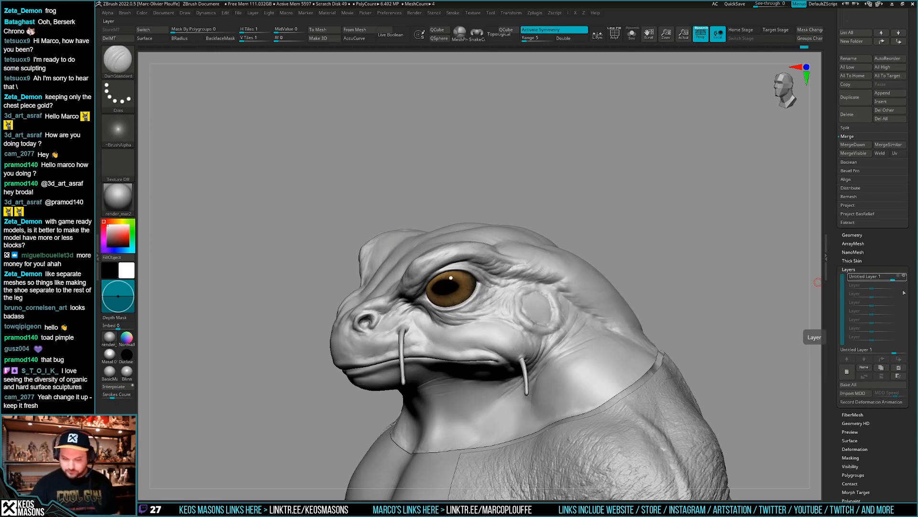
left_click(902, 277)
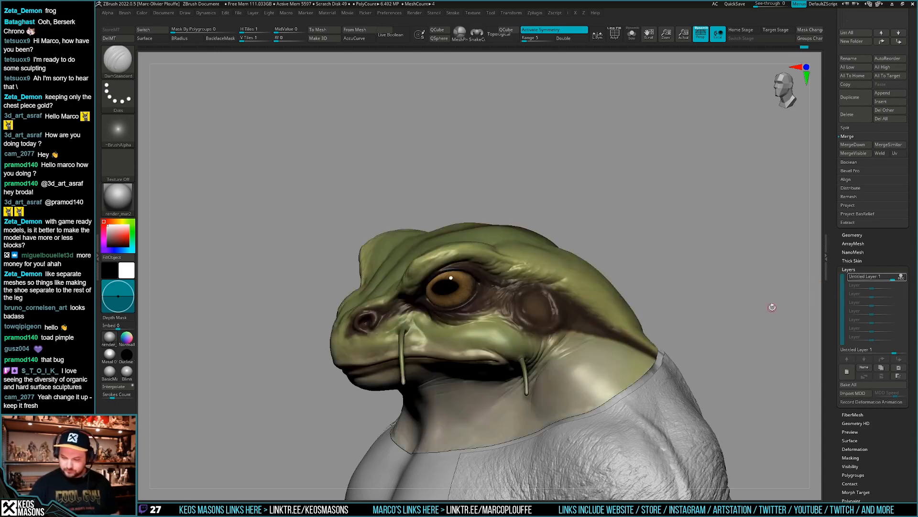
- Stop recording on the head's existing layer and add a new layer for further skin detail
left_click(903, 277)
left_click(847, 372)
right_click_drag(508, 298, 509, 322, "ctrl")
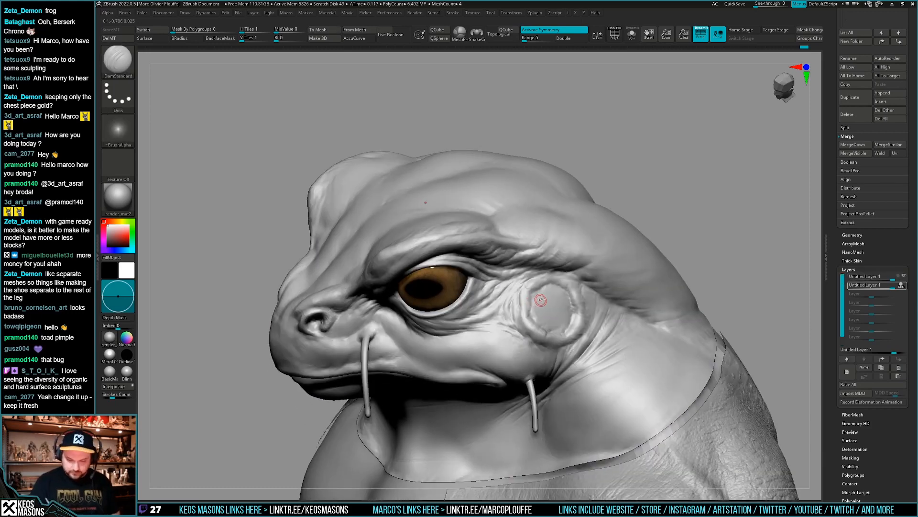
- Build up the skin between the eye and the eardrum with the ClayBuildup brush
key("space")
left_click(533, 265)
mouse_move(641, 161)
right_mouse_down()
mouse_move(648, 211)
mouse_move(654, 193)
mouse_move(529, 310)
right_mouse_up()
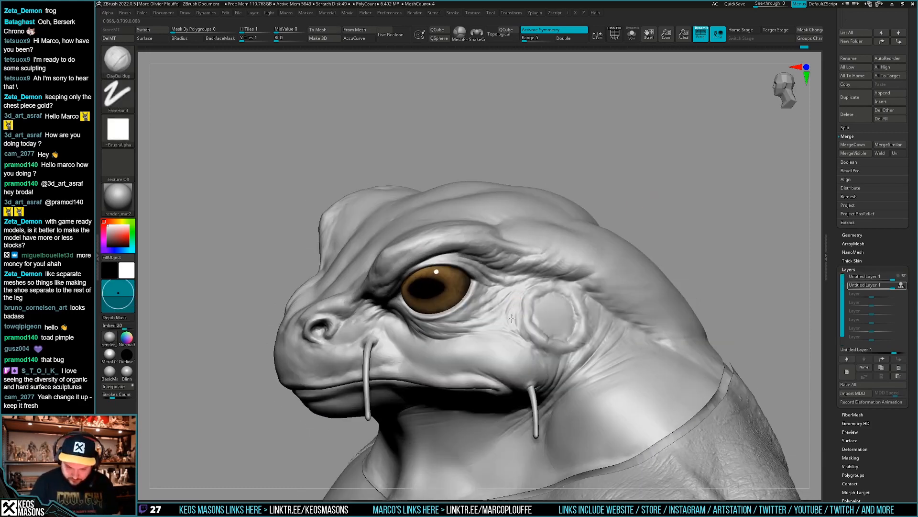
mouse_move(516, 326)
left_mouse_down()
mouse_move(517, 303)
mouse_move(511, 325)
left_mouse_up()
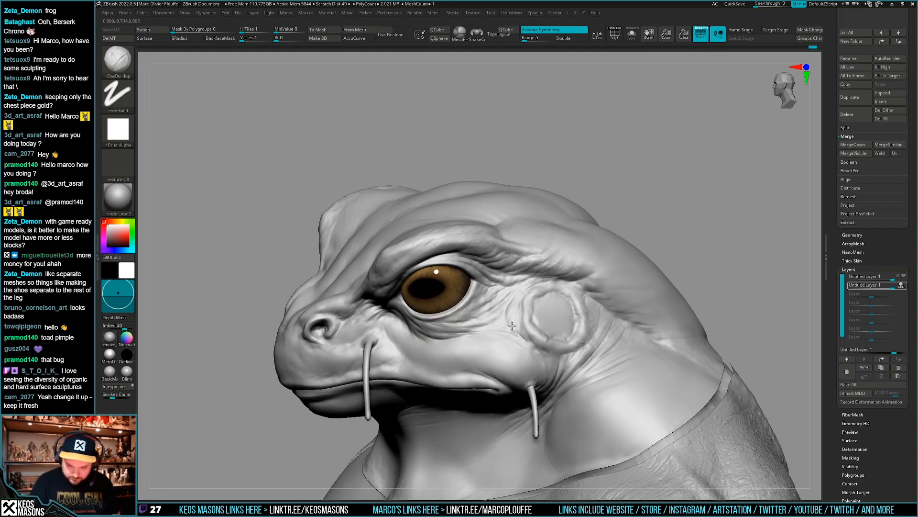
mouse_move(519, 326)
right_mouse_down()
mouse_move(515, 313)
mouse_move(645, 275)
mouse_move(675, 281)
mouse_move(673, 293)
right_mouse_up()
right_click_drag(600, 322, 584, 323, "ctrl")
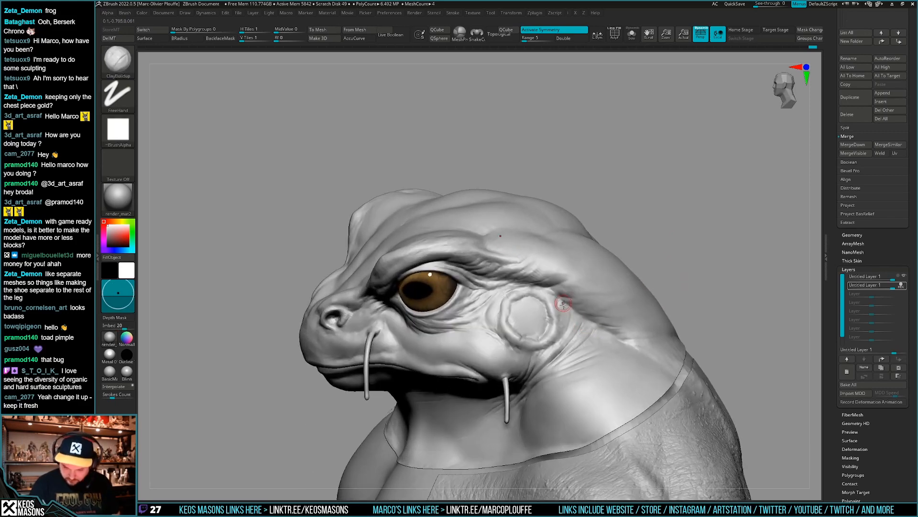
- Build up soft folds on the neck just behind the eardrum with ClayBuildup and smooth them into the skin
left_click_drag(564, 304, 567, 315)
key("shift")
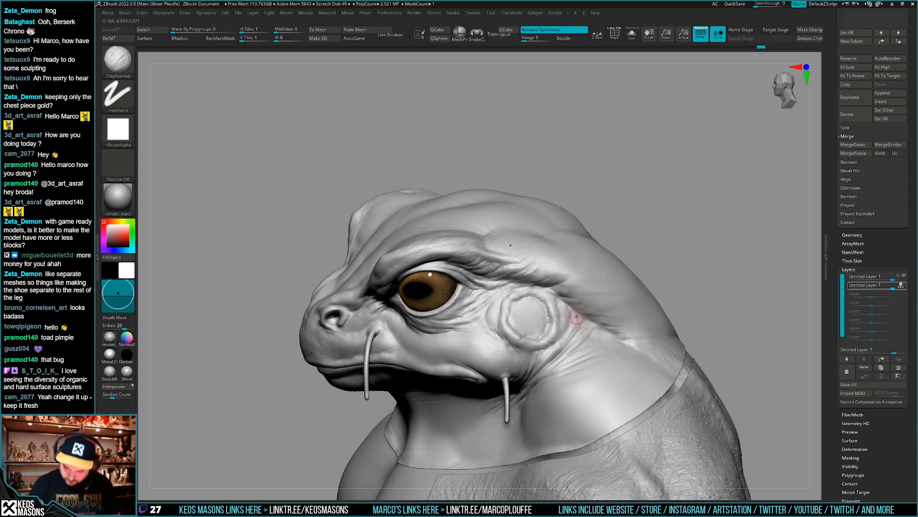
left_click_drag(559, 348, 572, 332, "shift")
mouse_move(572, 333)
right_mouse_down()
mouse_move(569, 313)
mouse_move(567, 382)
right_mouse_up()
key("space")
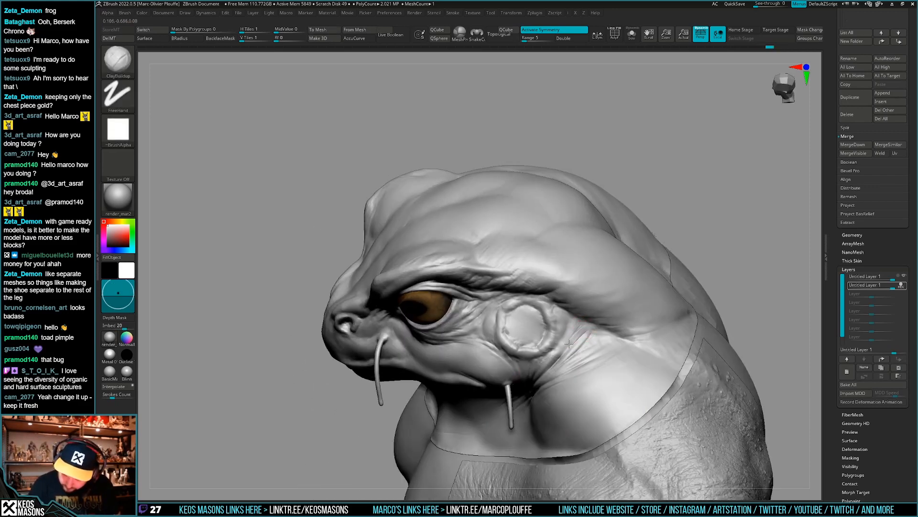
mouse_move(580, 326)
right_mouse_down()
mouse_move(574, 330)
mouse_move(578, 319)
right_mouse_up()
left_click_drag(578, 320, 548, 307, "shift")
right_click_drag(548, 307, 574, 340)
right_click_drag(574, 340, 566, 383, "ctrl")
- Switch to DamStandard and carve creases on the side of the neck behind the eardrum
key("space")
mouse_move(604, 307)
right_mouse_down()
mouse_move(593, 333)
mouse_move(590, 322)
mouse_move(678, 292)
mouse_move(670, 328)
mouse_move(577, 339)
mouse_move(657, 305)
right_mouse_up()
key("space")
left_click(666, 267)
mouse_move(577, 343)
right_mouse_down()
mouse_move(551, 362)
mouse_move(579, 330)
right_mouse_up()
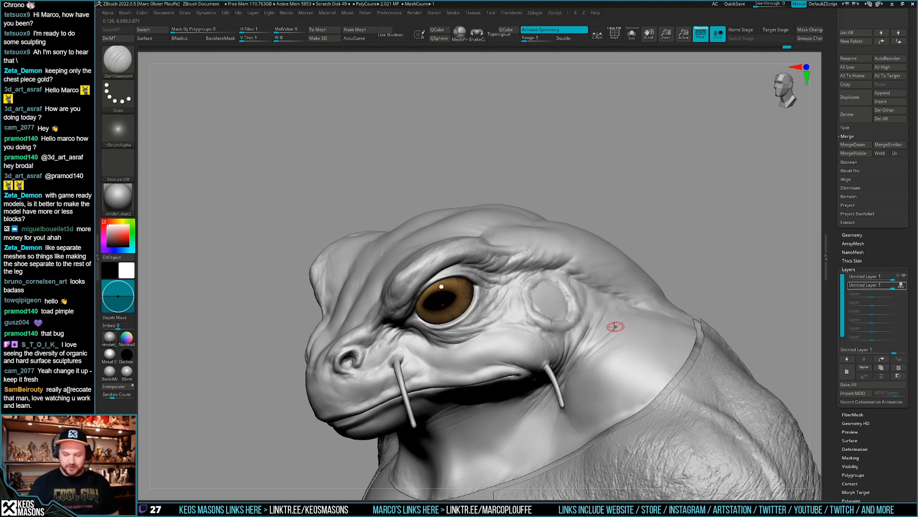
right_click_drag(614, 329, 605, 334)
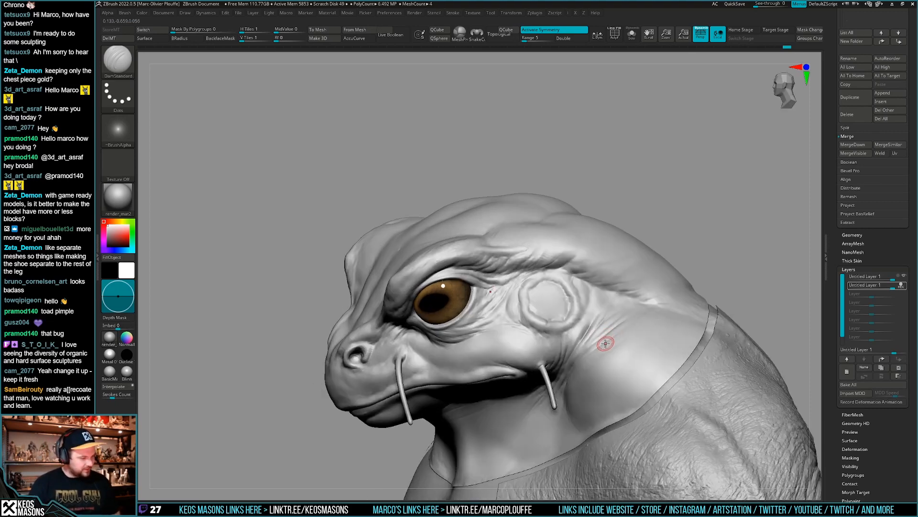
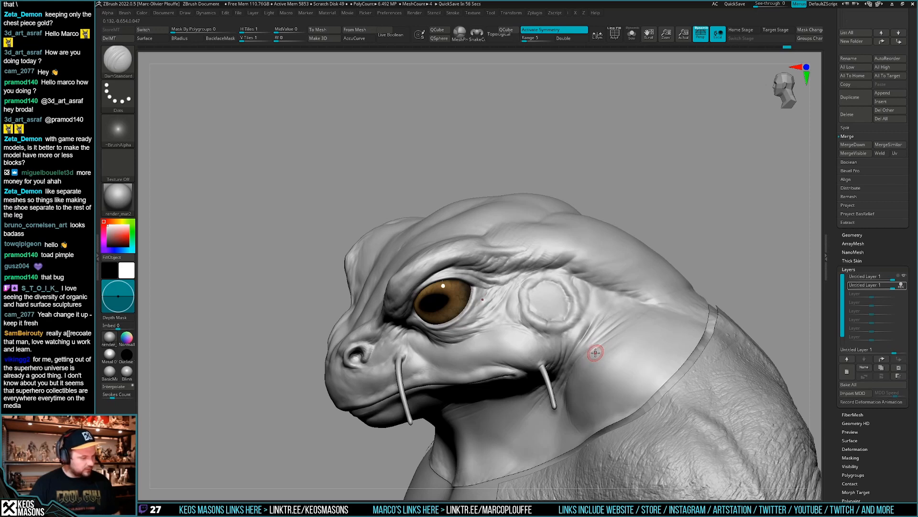
right_click_drag(627, 332, 601, 353)
right_click(602, 353)
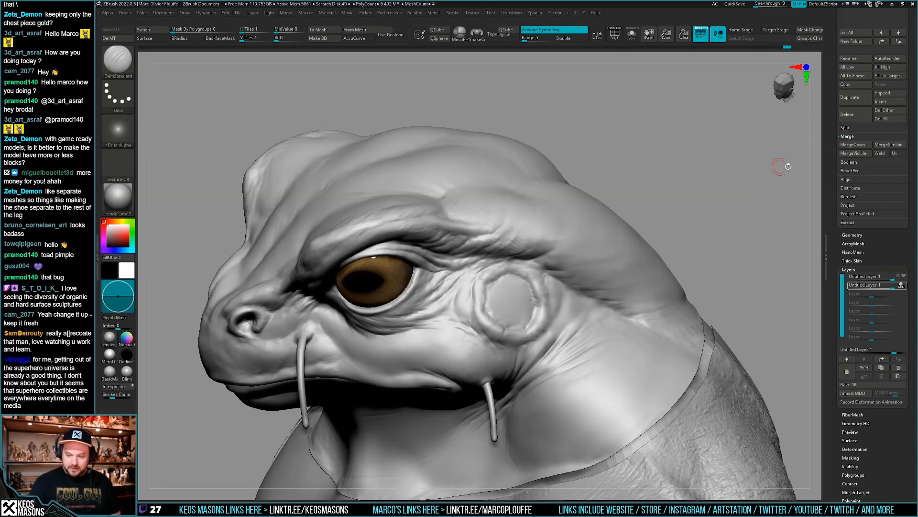
left_click_drag(548, 349, 580, 316)
right_click_drag(579, 320, 581, 303)
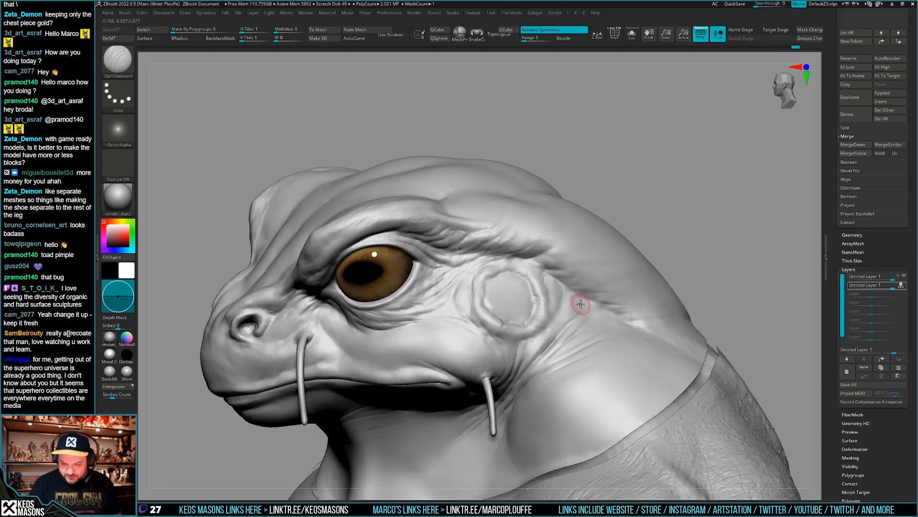
- Carve DamStandard creases below the eardrum, running down behind the corner of the mouth
right_click(543, 369)
mouse_move(542, 368)
right_mouse_down()
mouse_move(555, 344)
mouse_move(541, 376)
right_mouse_up()
right_click(540, 376)
mouse_move(545, 345)
right_mouse_down()
mouse_move(558, 324)
mouse_move(524, 366)
mouse_move(557, 335)
mouse_move(536, 340)
right_mouse_up()
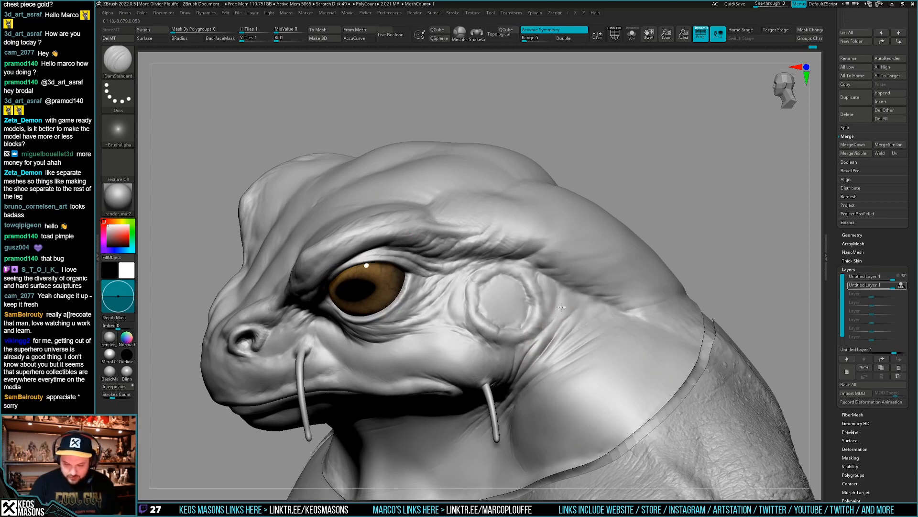
mouse_move(553, 317)
right_mouse_down()
mouse_move(538, 343)
mouse_move(528, 340)
mouse_move(579, 378)
mouse_move(576, 366)
mouse_move(513, 340)
mouse_move(507, 352)
mouse_move(514, 337)
right_mouse_up()
mouse_move(514, 337)
right_mouse_down()
mouse_move(574, 358)
mouse_move(522, 380)
mouse_move(511, 349)
mouse_move(498, 349)
mouse_move(487, 387)
mouse_move(531, 360)
mouse_move(516, 385)
mouse_move(525, 354)
mouse_move(531, 361)
mouse_move(556, 346)
right_mouse_up()
left_click_drag(531, 359, 512, 381)
right_click_drag(519, 369, 513, 386)
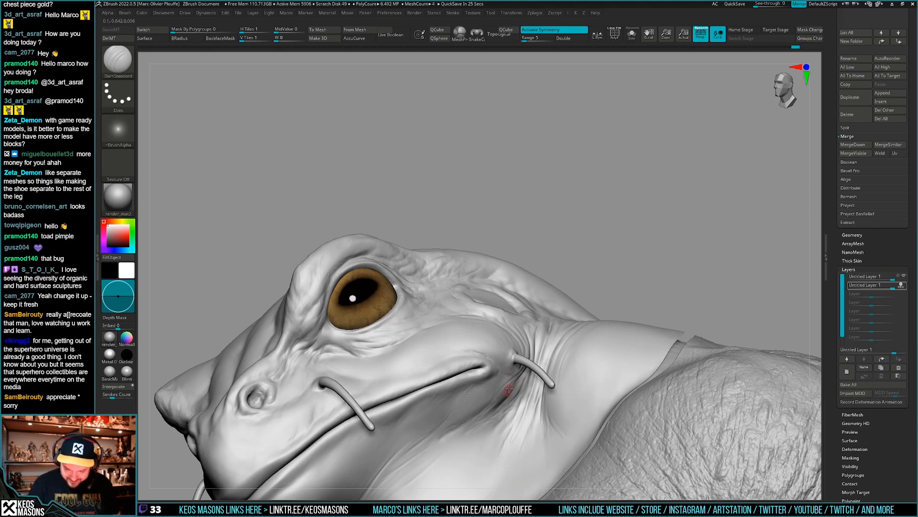
- Smooth the skin below the mouth corner and sharpen the folds where the jaw meets the neck
right_click_drag(516, 372, 511, 386)
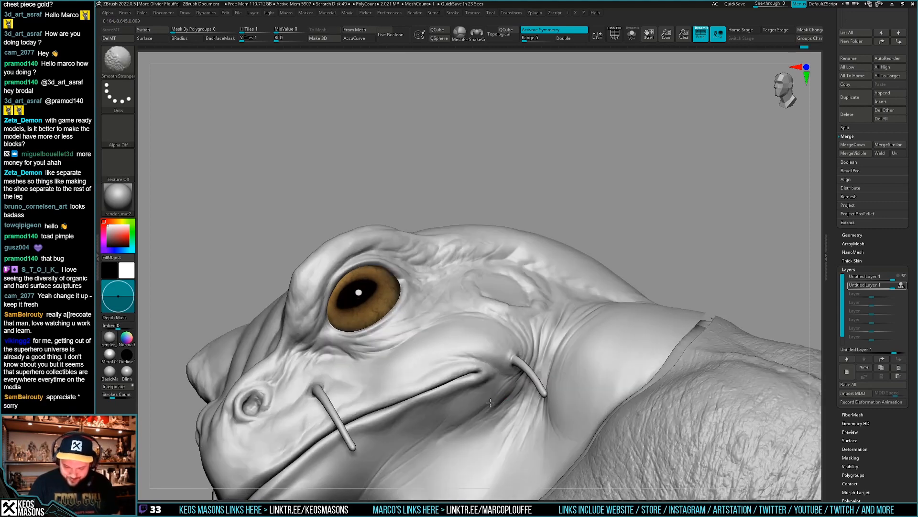
right_click_drag(550, 311, 559, 341)
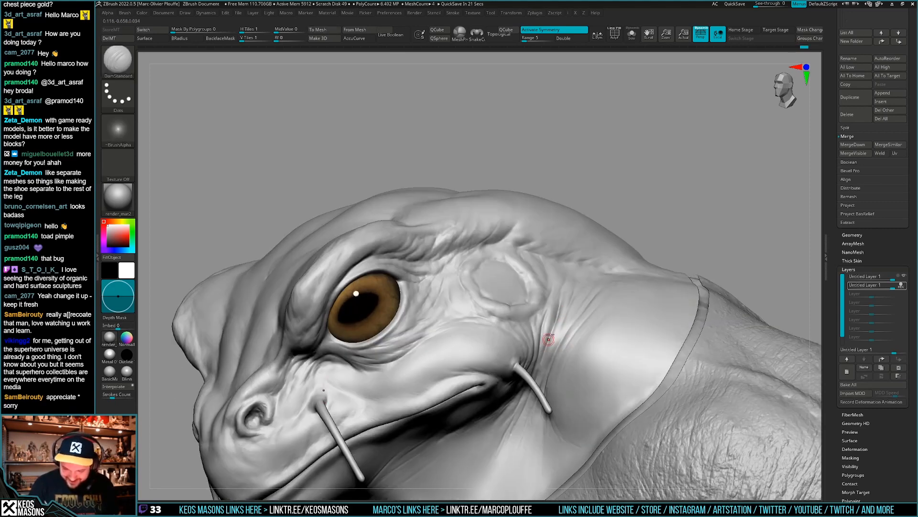
right_click_drag(538, 377, 567, 325)
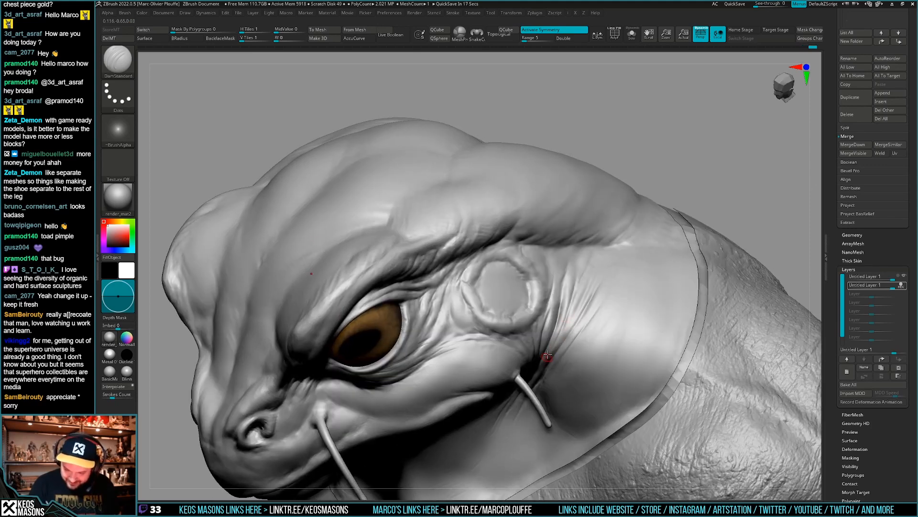
right_click_drag(548, 355, 577, 337)
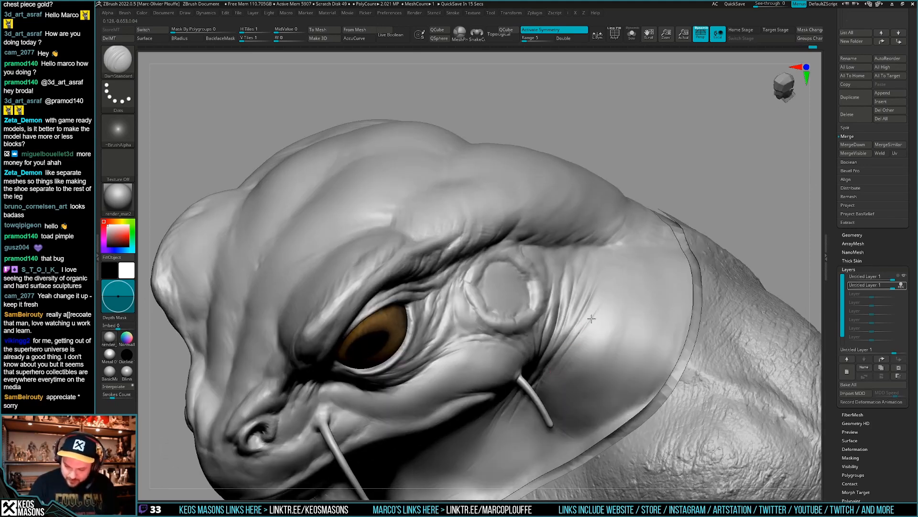
right_click_drag(605, 299, 561, 358)
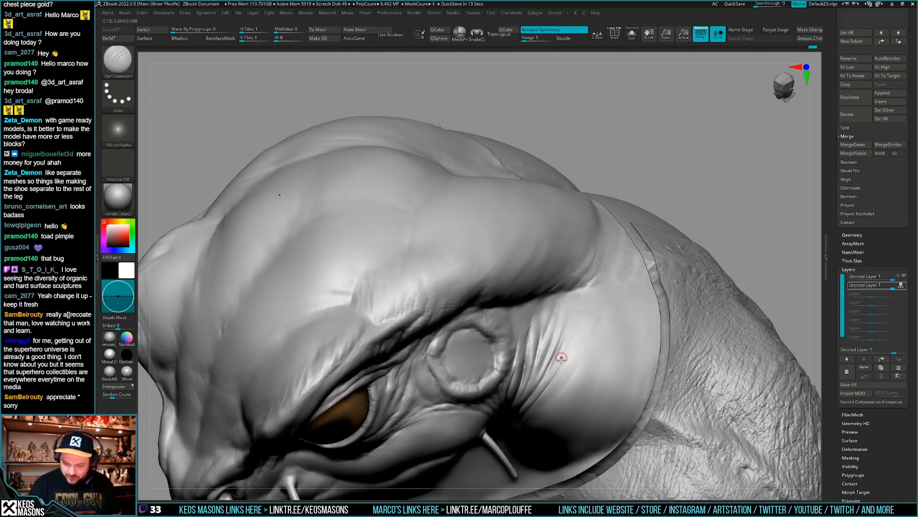
- Carve fine diagonal wrinkles fanning from behind the eardrum across the neck, and smooth their outer ends
left_click_drag(570, 353, 560, 370)
mouse_move(582, 331)
left_mouse_down()
mouse_move(572, 343)
mouse_move(580, 321)
left_mouse_up()
mouse_move(591, 303)
right_mouse_down()
mouse_move(592, 277)
mouse_move(600, 344)
mouse_move(582, 313)
right_mouse_up()
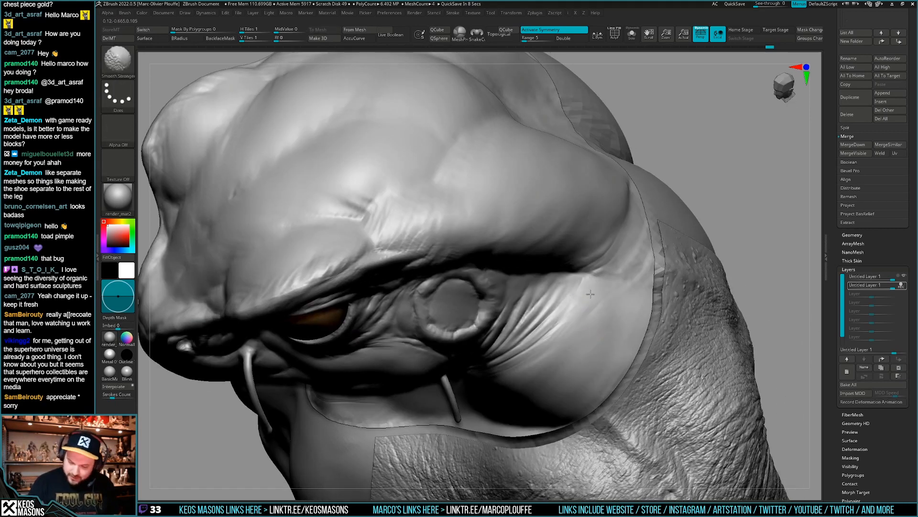
left_click_drag(577, 295, 546, 331, "shift")
right_click_drag(546, 330, 560, 302)
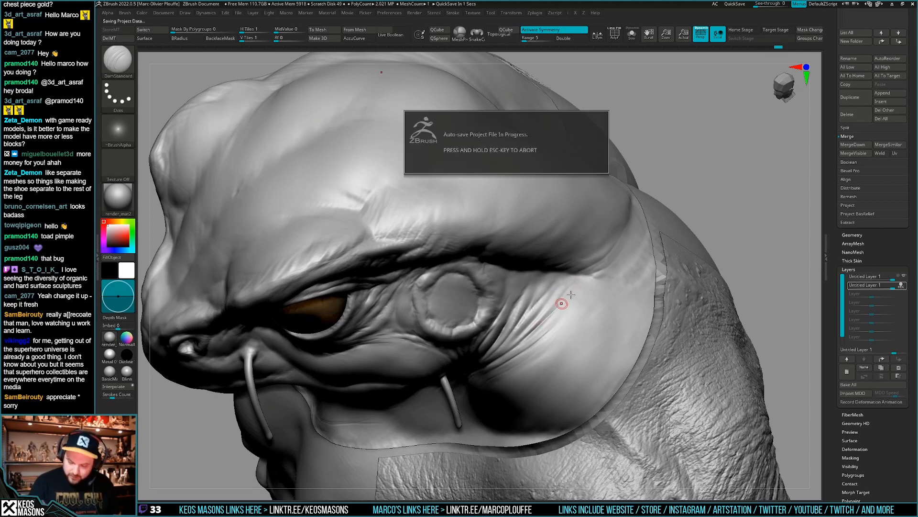
- Extend the neck wrinkles upward toward the heavy fold running back from the brow with DamStandard
right_click_drag(565, 305, 589, 295)
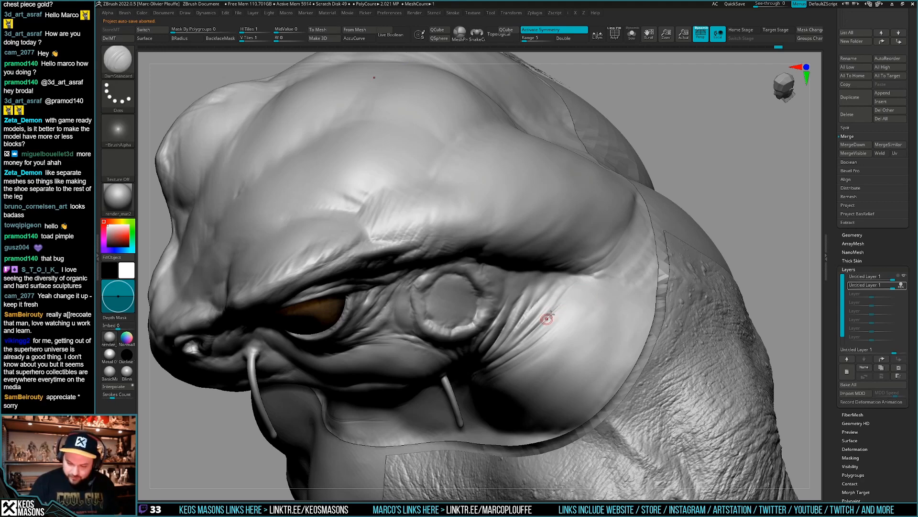
left_click_drag(550, 315, 587, 286)
mouse_move(539, 333)
right_mouse_down()
mouse_move(576, 317)
mouse_move(581, 289)
mouse_move(566, 273)
right_mouse_up()
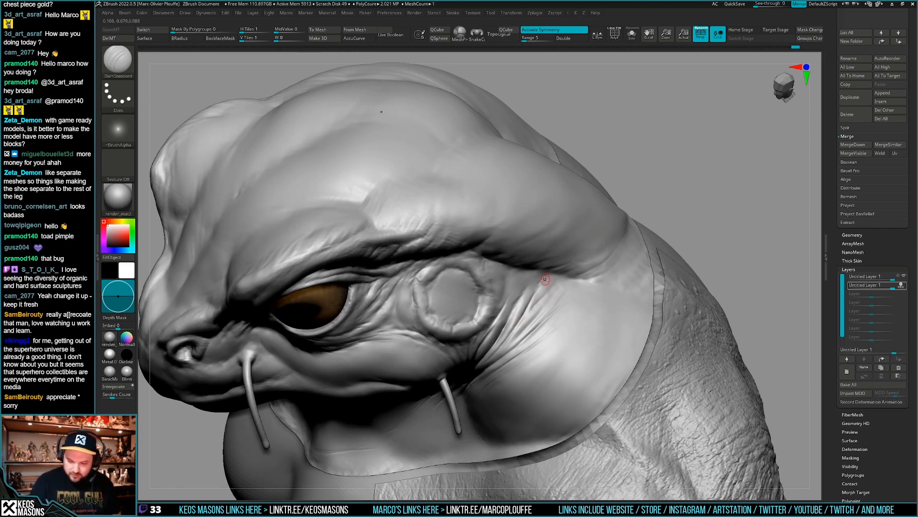
mouse_move(544, 279)
right_mouse_down()
mouse_move(553, 258)
mouse_move(555, 299)
right_mouse_up()
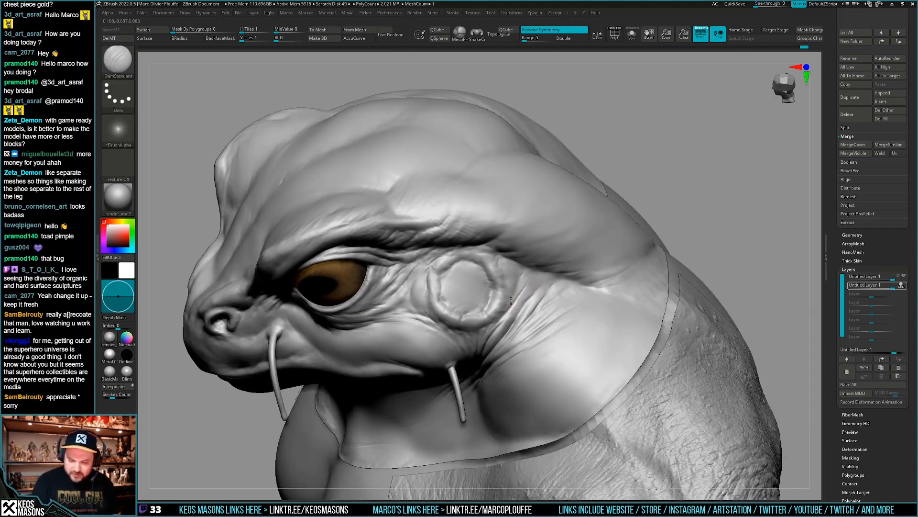
right_click_drag(522, 283, 567, 292)
mouse_move(567, 292)
right_mouse_down("ctrl")
mouse_move(566, 268)
mouse_move(553, 311)
mouse_move(555, 362)
mouse_move(581, 314)
mouse_move(554, 323)
right_mouse_up("ctrl")
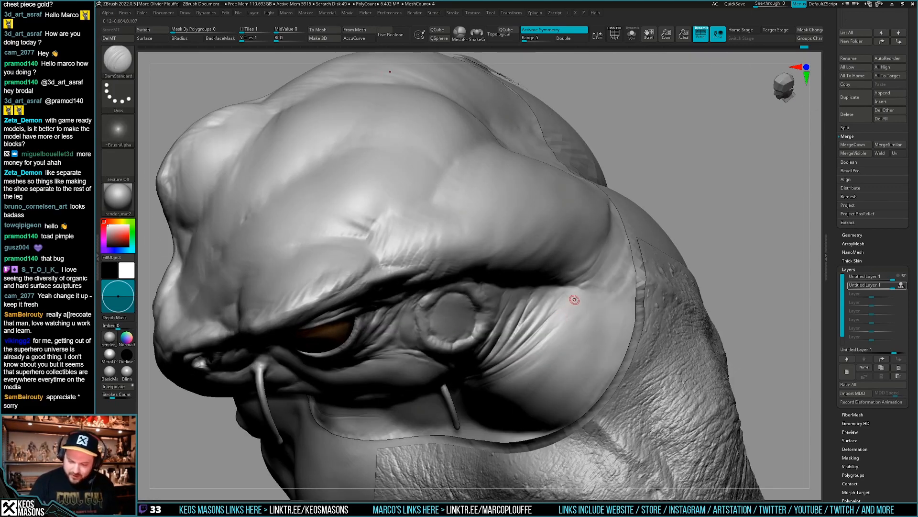
- Refine and soften the wrinkle ends on the upper side of the neck behind the eardrum
key("ctrl")
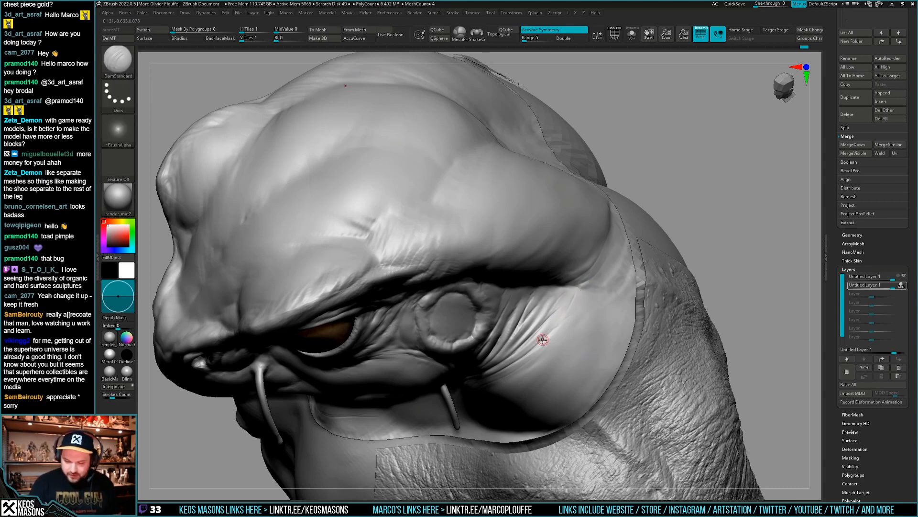
key("ctrl")
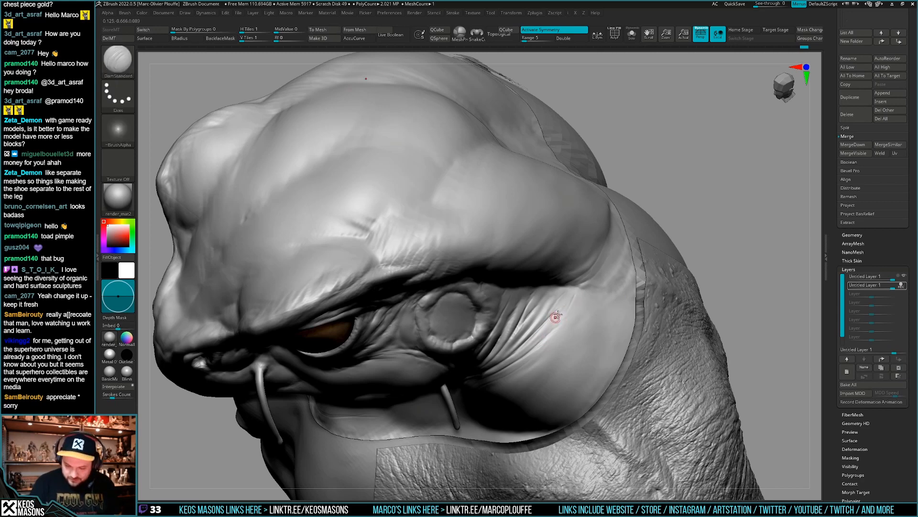
key("shift")
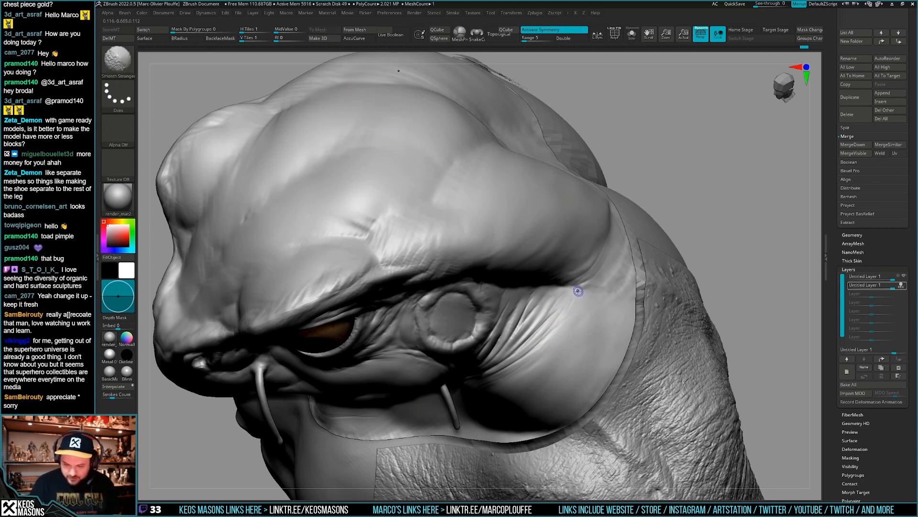
mouse_move(578, 291)
right_mouse_down()
mouse_move(560, 320)
mouse_move(591, 345)
mouse_move(587, 301)
mouse_move(573, 319)
mouse_move(567, 305)
right_mouse_up()
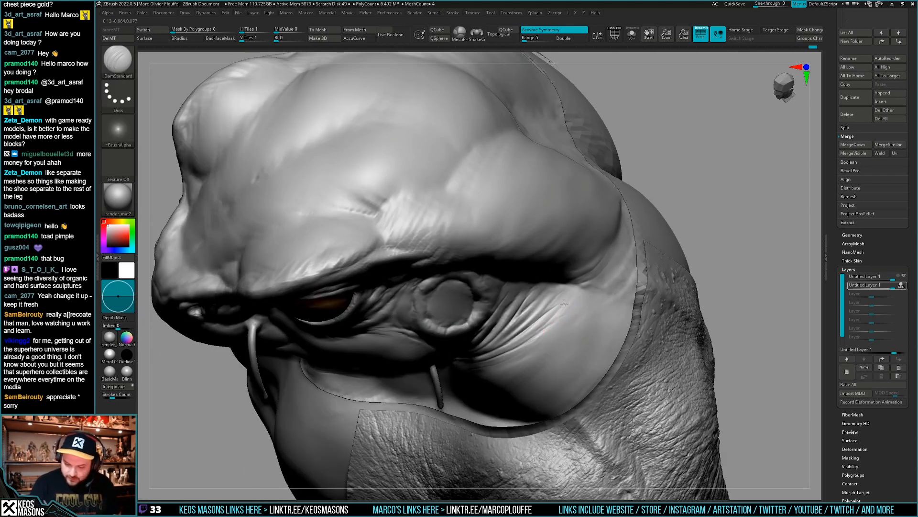
mouse_move(563, 322)
right_mouse_down()
mouse_move(553, 326)
mouse_move(545, 297)
mouse_move(535, 345)
mouse_move(587, 275)
right_mouse_up()
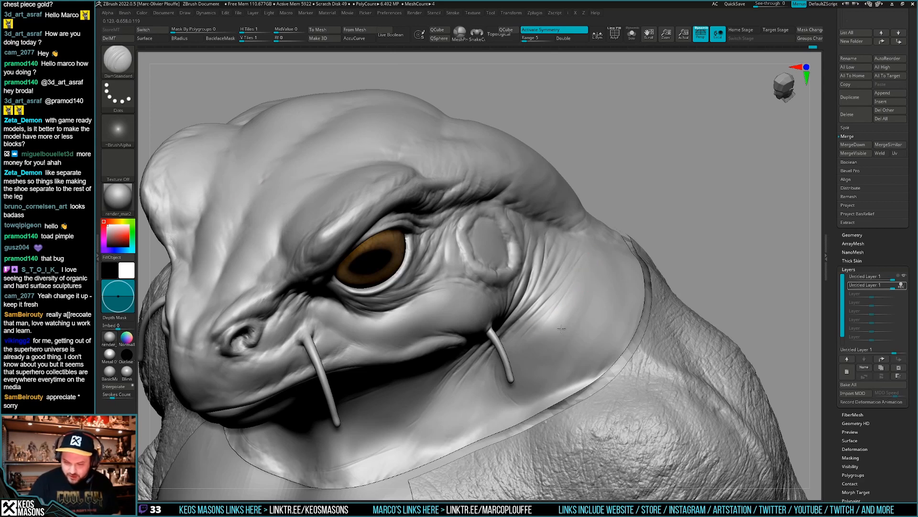
- Undo the last neck stroke and smooth the faint creases across the side of the neck
key("ctrl+z")
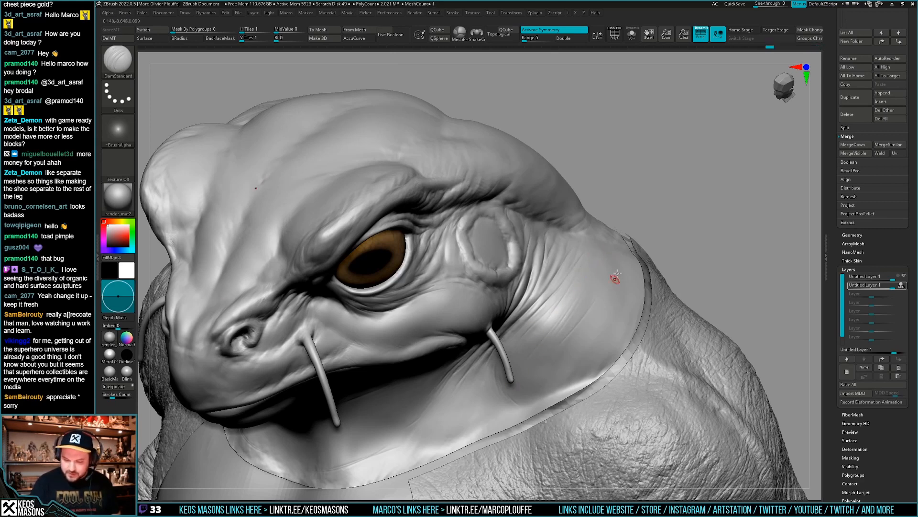
key("shift")
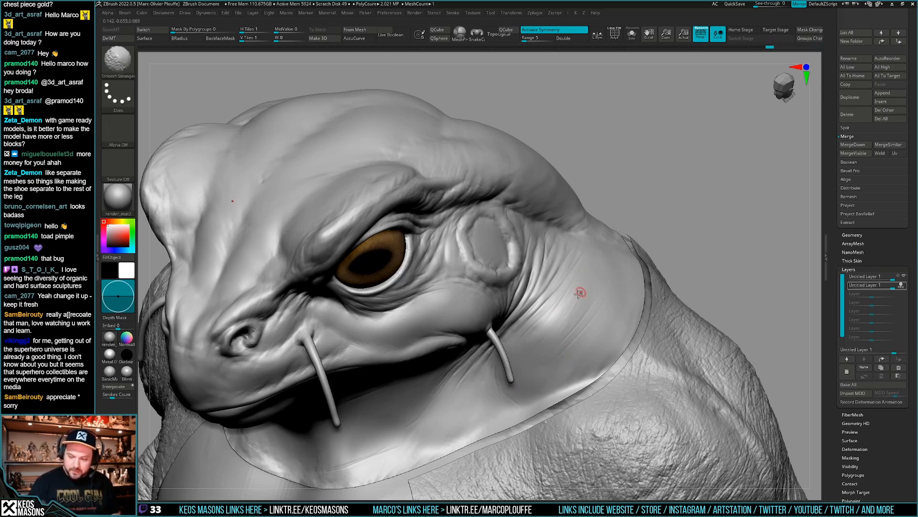
mouse_move(580, 293)
right_mouse_down()
mouse_move(566, 240)
mouse_move(522, 254)
mouse_move(569, 353)
mouse_move(540, 328)
mouse_move(526, 335)
right_mouse_up()
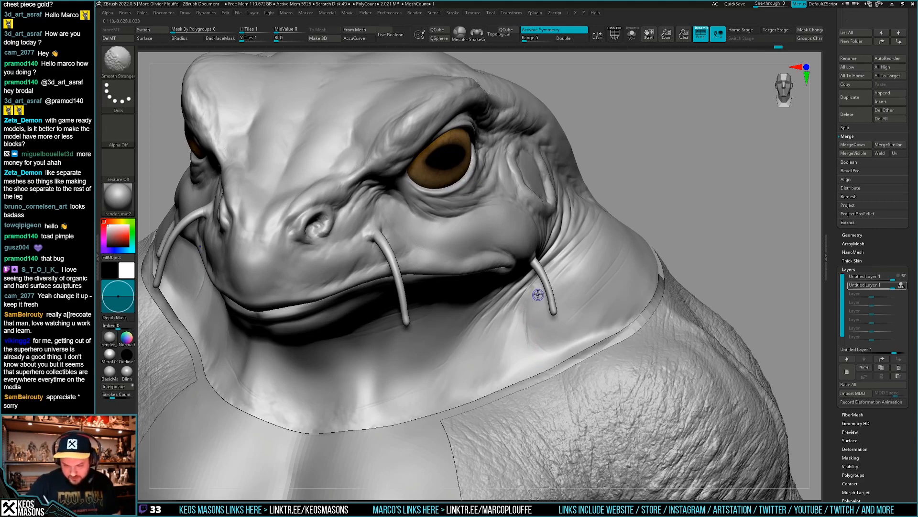
- Carve DamStandard folds on the throat below the mouth corner and smooth them toward the collar edge
mouse_move(538, 297)
right_mouse_down()
mouse_move(545, 337)
mouse_move(530, 351)
mouse_move(521, 301)
mouse_move(603, 315)
right_mouse_up()
key("shift")
right_click_drag(447, 335, 466, 390)
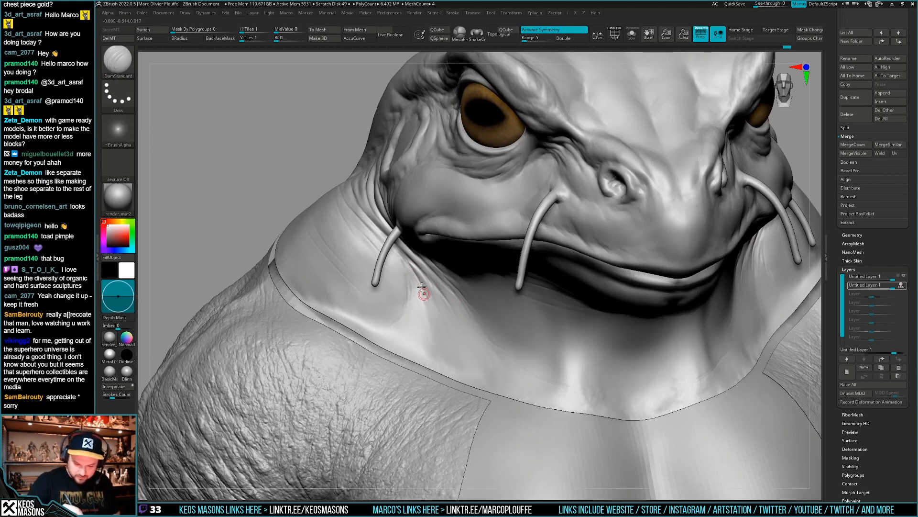
key("shift")
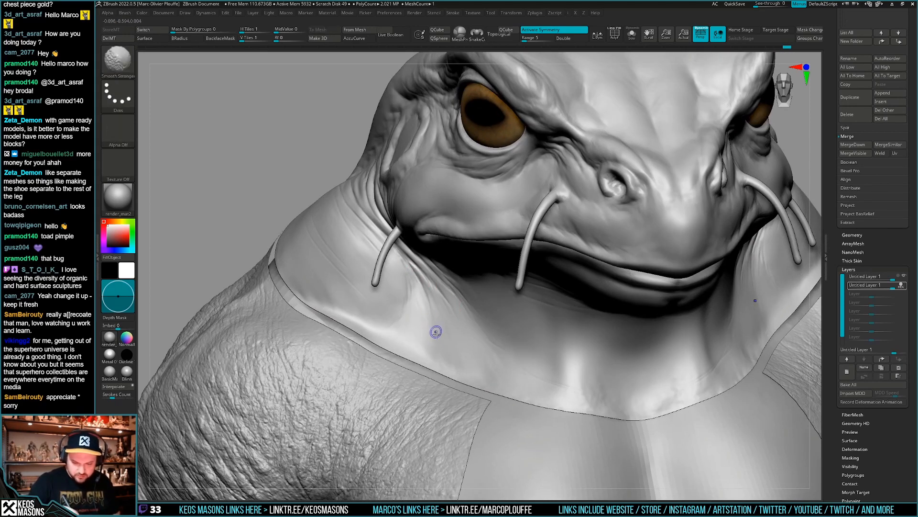
right_click_drag(414, 283, 416, 239, "ctrl")
right_click_drag(665, 326, 567, 357)
right_click_drag(567, 356, 560, 314, "ctrl")
right_click_drag(559, 313, 552, 330, "ctrl")
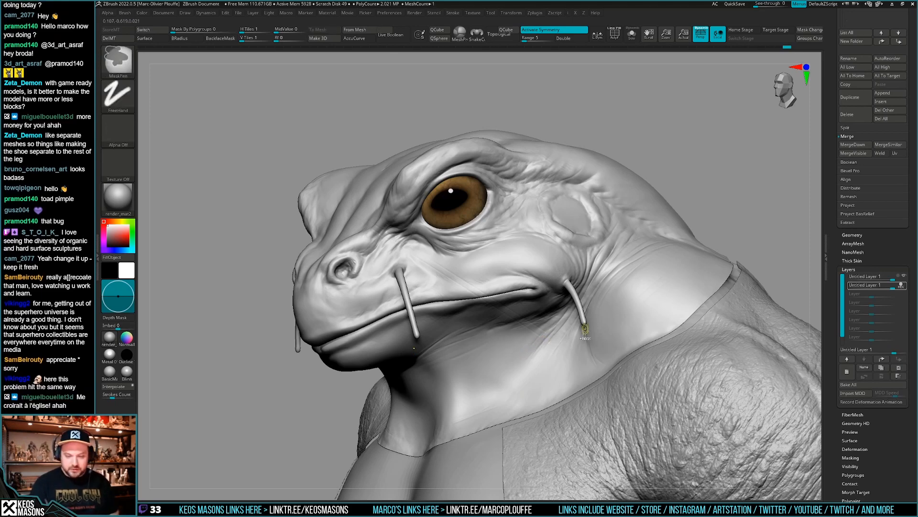
- Examine the neck folds, jaw and throat from the side, front and opposite side, with and without the wireframe
key("ctrl")
right_click_drag(579, 354, 551, 325, "ctrl")
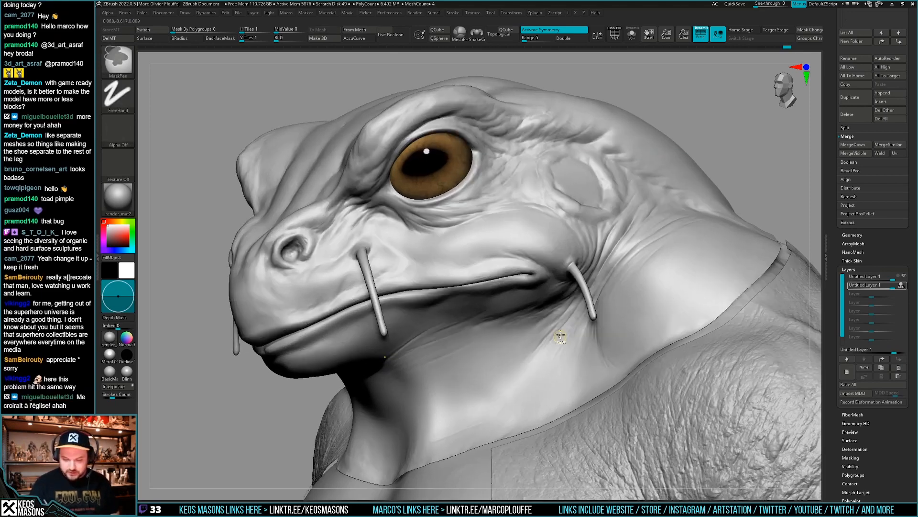
right_click_drag(521, 355, 664, 353, "ctrl")
mouse_move(474, 363)
right_mouse_down()
mouse_move(533, 383)
mouse_move(547, 364)
mouse_move(533, 373)
right_mouse_up()
key("shift+f")
key("shift+f")
mouse_move(465, 336)
right_mouse_down("ctrl")
mouse_move(424, 346)
mouse_move(443, 360)
mouse_move(439, 350)
right_mouse_up("ctrl")
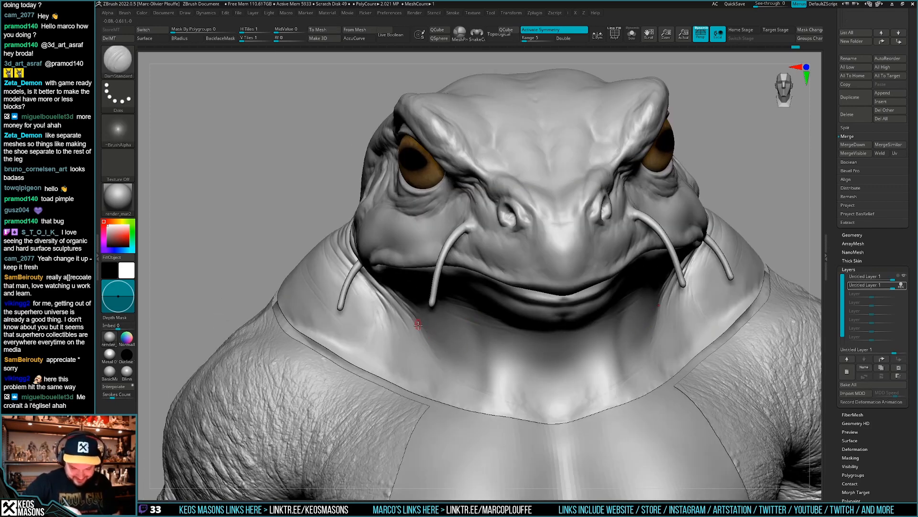
right_click_drag(451, 380, 572, 389, "ctrl")
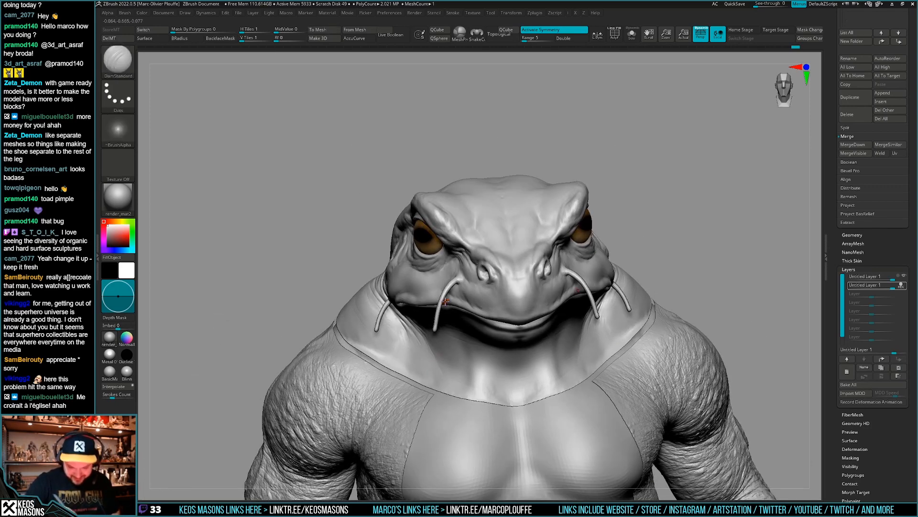
right_click_drag(465, 368, 488, 375, "ctrl")
right_click_drag(488, 375, 474, 342, "ctrl")
mouse_move(583, 336)
right_mouse_down()
mouse_move(565, 346)
mouse_move(576, 300)
mouse_move(531, 344)
mouse_move(554, 333)
mouse_move(546, 383)
mouse_move(537, 385)
mouse_move(540, 368)
mouse_move(521, 336)
mouse_move(483, 329)
right_mouse_up()
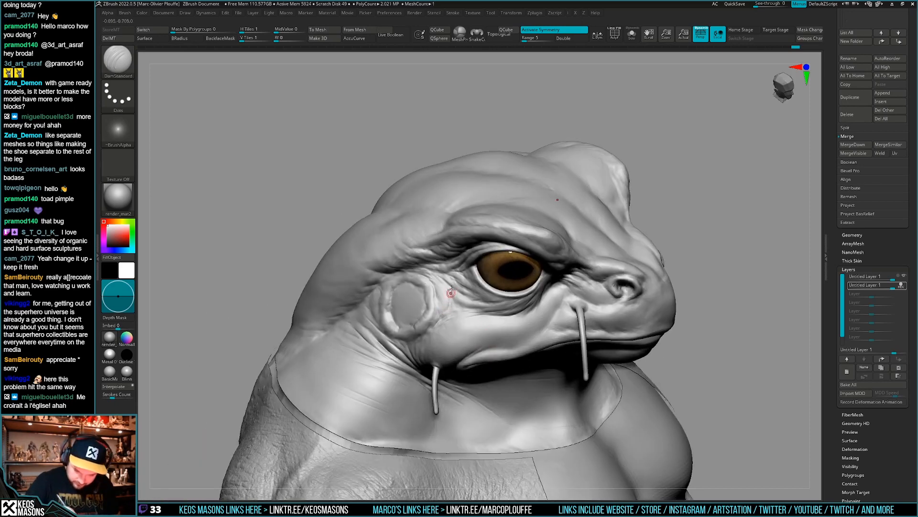
- Carve fine DamStandard creases between the outer eye corner and the eardrum on both sides and soften them
right_click_drag(449, 303, 450, 309)
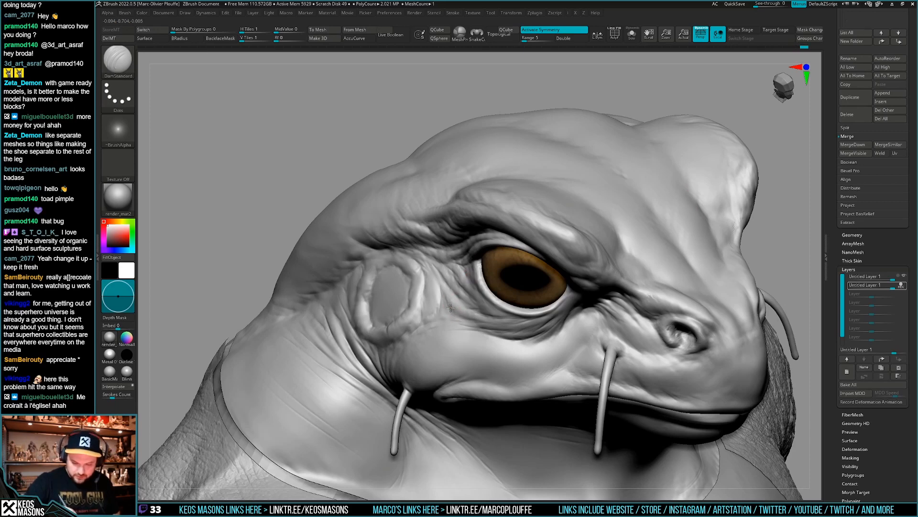
key("shift")
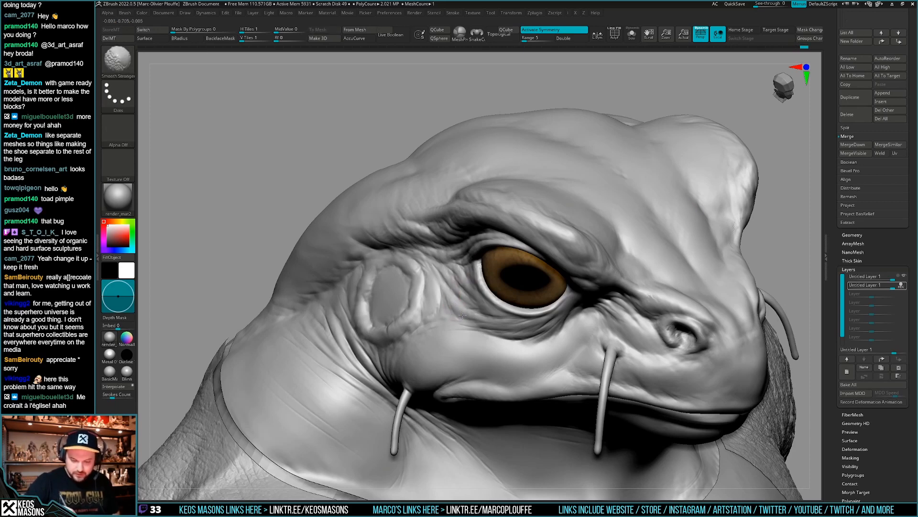
mouse_move(463, 316)
right_mouse_down()
mouse_move(480, 326)
mouse_move(498, 283)
right_mouse_up()
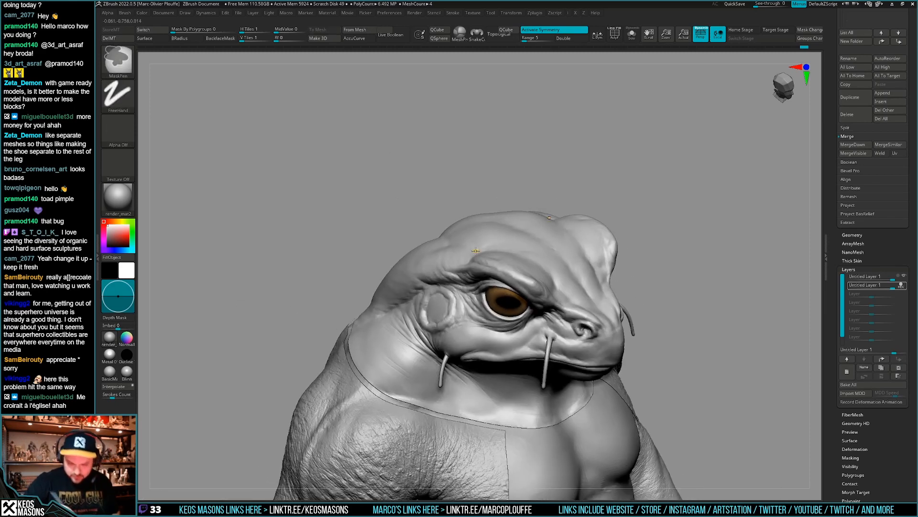
right_click_drag(717, 287, 553, 328)
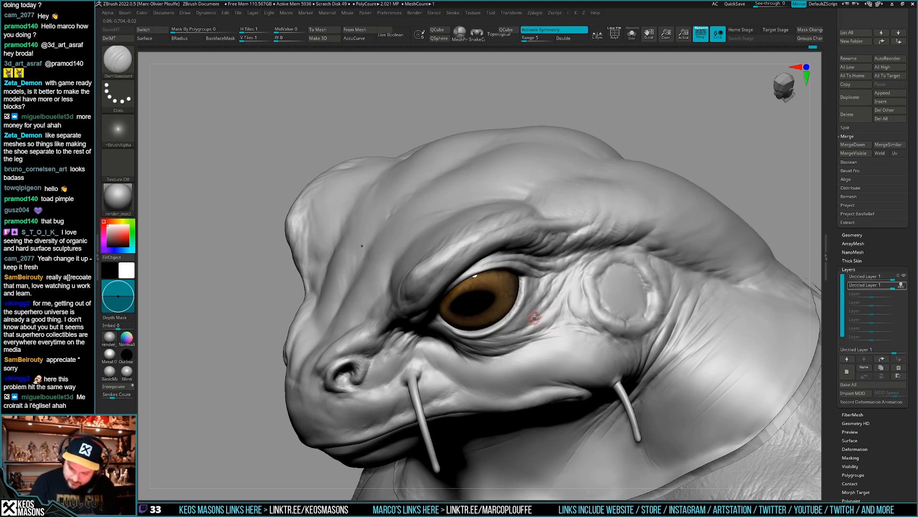
mouse_move(561, 298)
right_mouse_down("ctrl")
mouse_move(551, 343)
mouse_move(543, 270)
mouse_move(636, 234)
mouse_move(626, 237)
mouse_move(648, 274)
mouse_move(584, 365)
mouse_move(574, 306)
mouse_move(542, 266)
mouse_move(551, 274)
right_mouse_up("ctrl")
key("shift+f")
key("shift+f")
- Build up the skin behind the eardrum with ClayBuildup and smooth it into the neck
key("b")
key("c")
key("b")
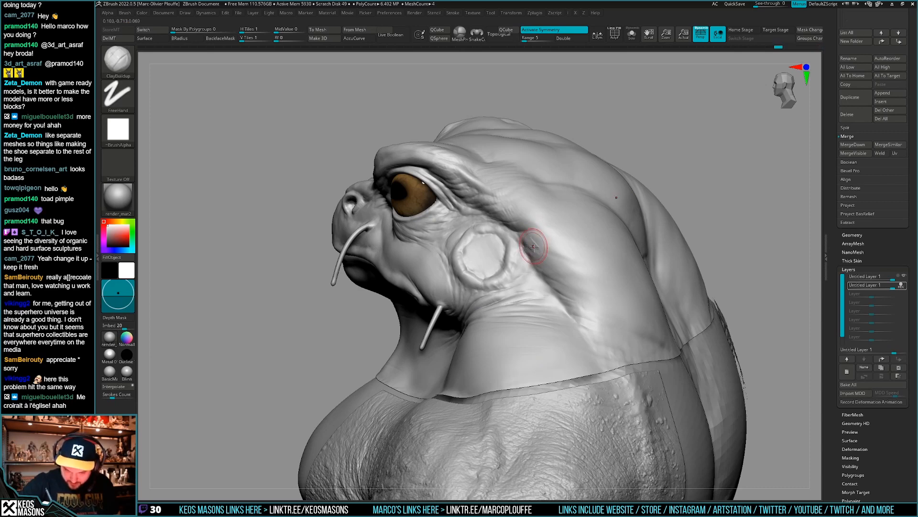
key("shift")
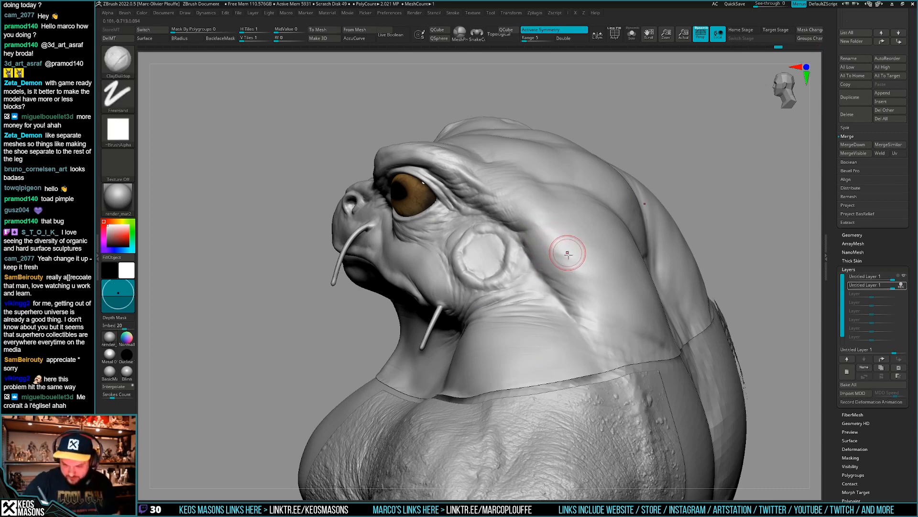
mouse_move(553, 250)
right_mouse_down()
mouse_move(486, 330)
mouse_move(639, 328)
mouse_move(622, 337)
mouse_move(618, 362)
mouse_move(652, 323)
mouse_move(650, 283)
right_mouse_up()
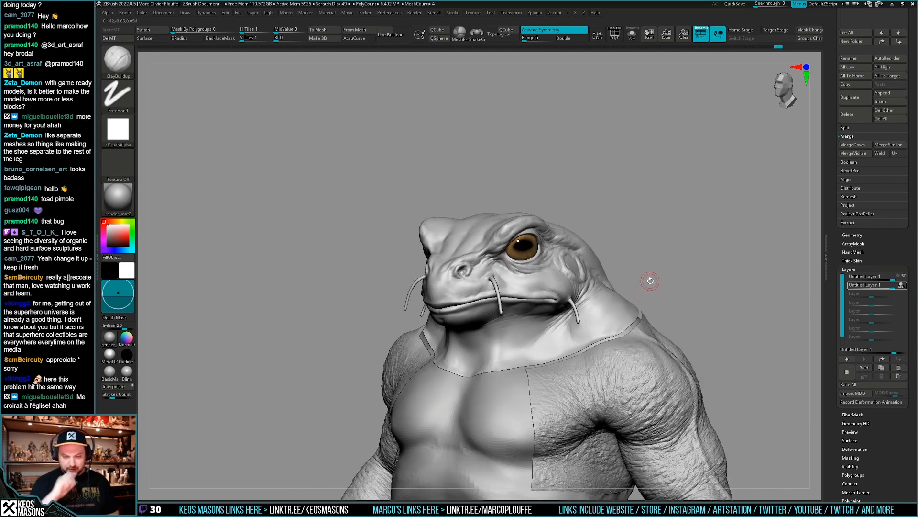
- Build up subtle forms on the forehead and brow ridges with ClayBuildup and smooth them
mouse_move(584, 311)
right_mouse_down()
mouse_move(543, 367)
mouse_move(531, 323)
right_mouse_up()
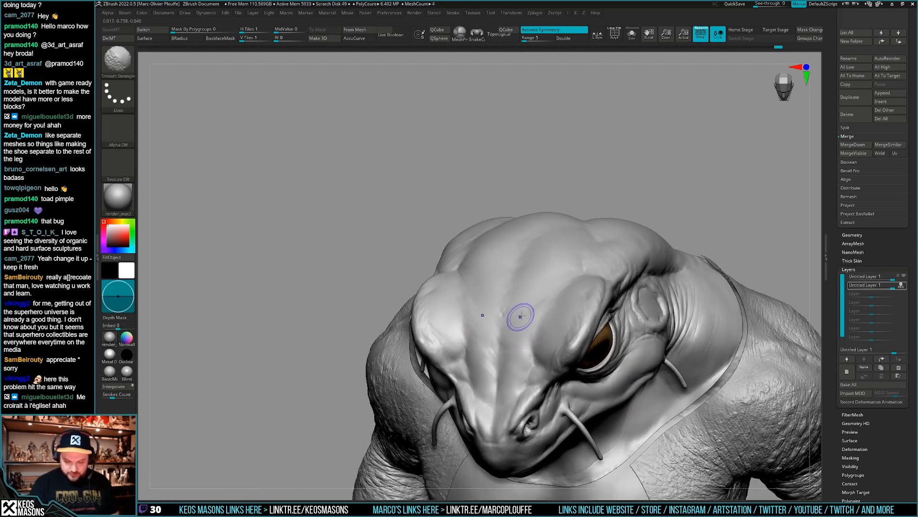
right_click_drag(469, 303, 527, 340)
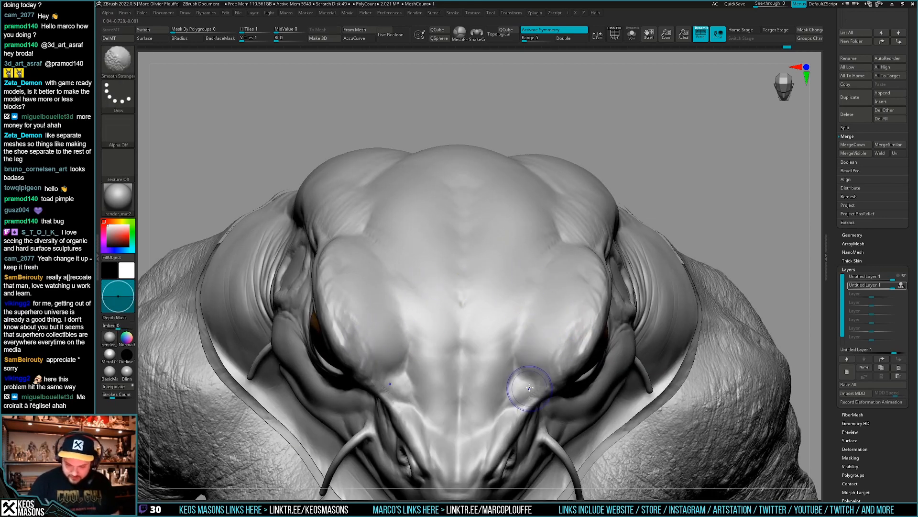
mouse_move(529, 383)
right_mouse_down()
mouse_move(547, 340)
mouse_move(526, 315)
mouse_move(560, 334)
right_mouse_up()
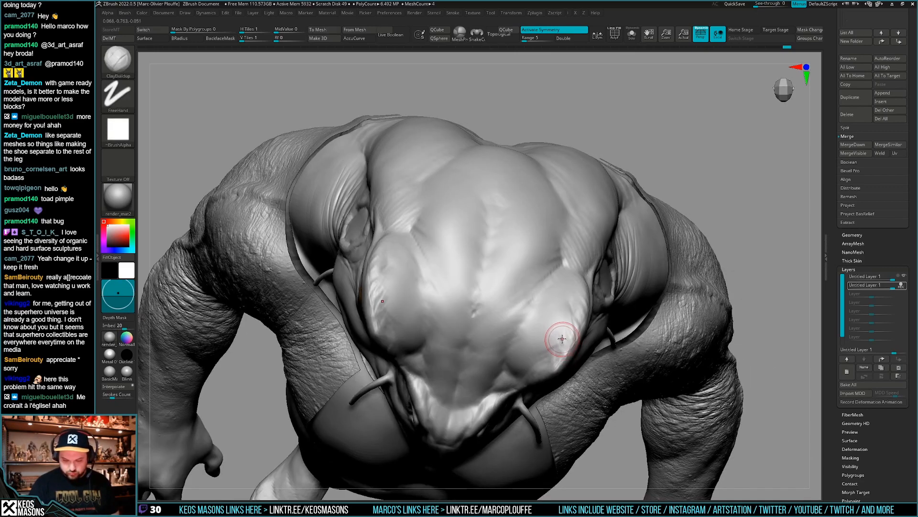
key("space")
key("shift")
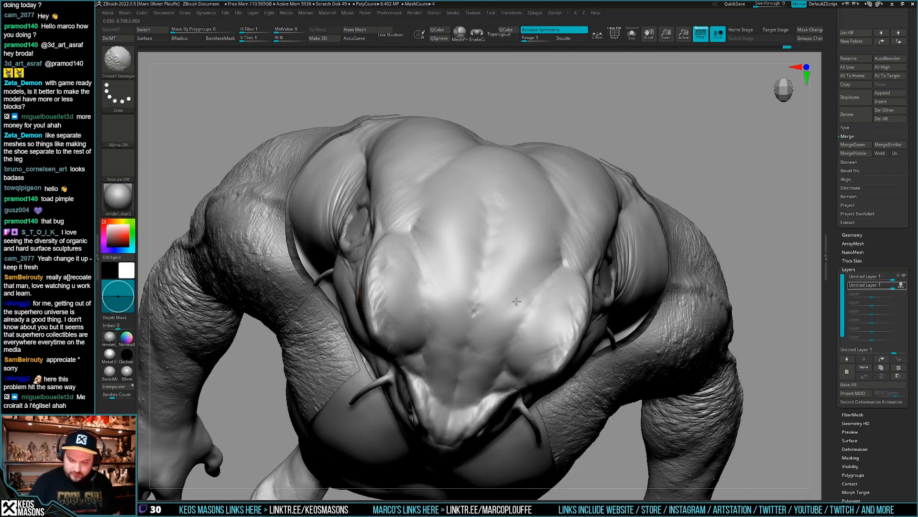
right_click_drag(590, 234, 584, 237)
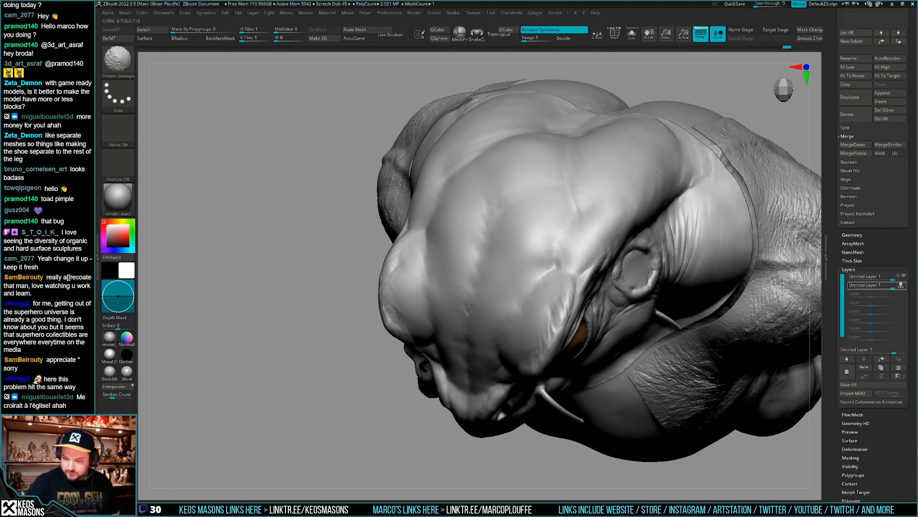
- Refine the forehead beside the inner brow ridges and smooth the transition toward the snout
mouse_move(578, 205)
right_mouse_down()
mouse_move(523, 312)
mouse_move(541, 307)
right_mouse_up()
mouse_move(538, 326)
left_mouse_down("shift")
mouse_move(523, 339)
mouse_move(533, 330)
left_mouse_up("shift")
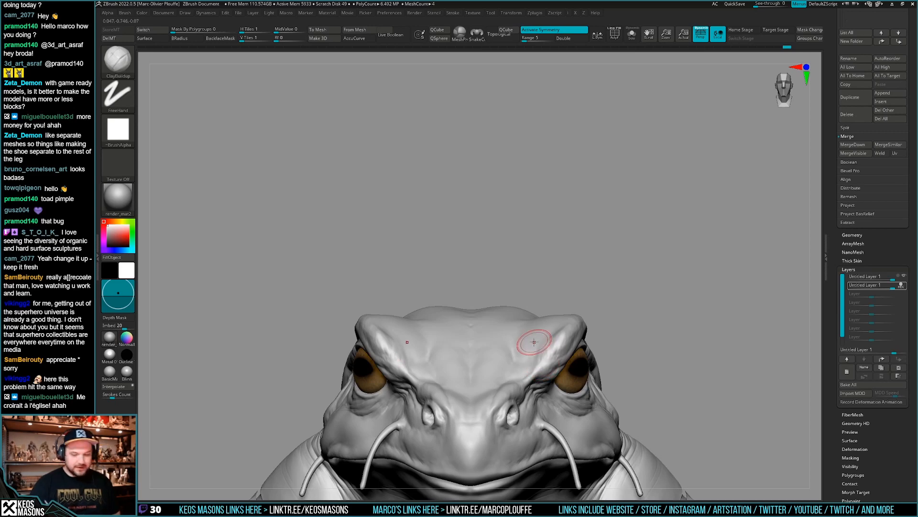
mouse_move(535, 342)
right_mouse_down()
mouse_move(543, 372)
mouse_move(574, 344)
mouse_move(523, 322)
right_mouse_up()
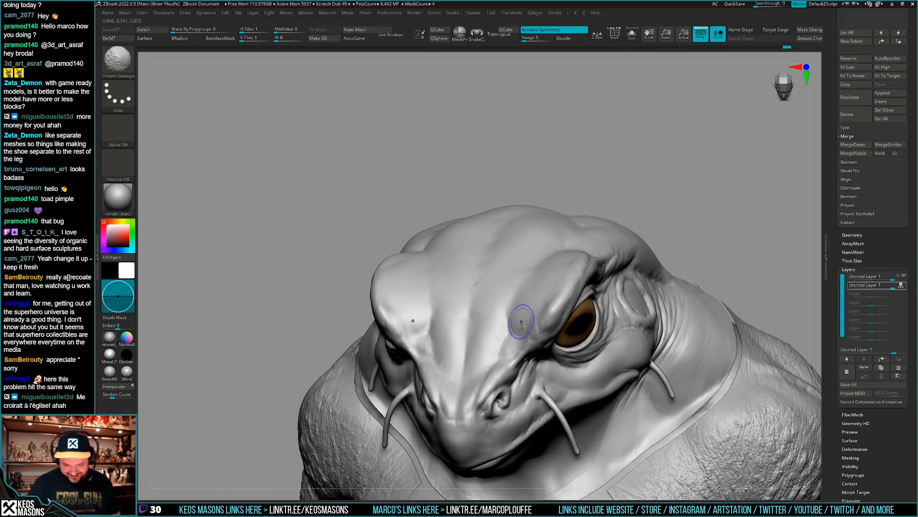
mouse_move(523, 326)
left_mouse_down("shift")
mouse_move(532, 320)
mouse_move(528, 301)
left_mouse_up("shift")
mouse_move(531, 300)
right_mouse_down()
mouse_move(615, 287)
mouse_move(687, 311)
mouse_move(698, 272)
mouse_move(670, 275)
right_mouse_up()
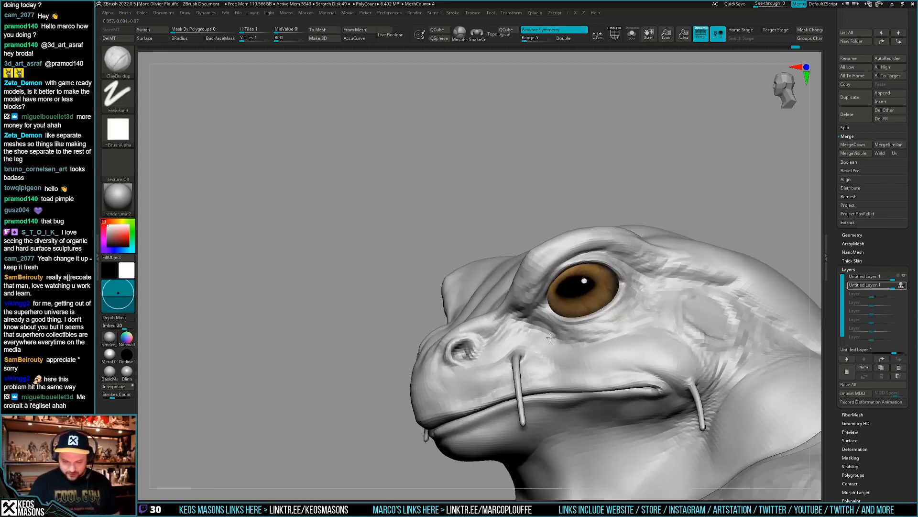
- Carve DamStandard creases from the front corner of the eye toward the nostril and soften their ends
mouse_move(550, 338)
right_mouse_down()
mouse_move(530, 342)
mouse_move(581, 352)
mouse_move(557, 356)
right_mouse_up()
key("b")
key("d")
key("s")
key("space")
left_click_drag(582, 313, 570, 314)
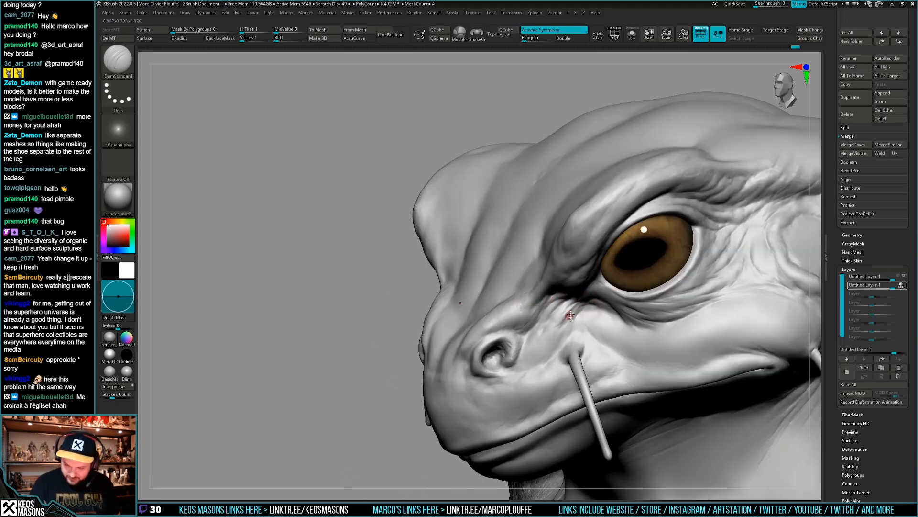
mouse_move(549, 333)
right_mouse_down()
mouse_move(568, 317)
mouse_move(555, 314)
mouse_move(550, 337)
mouse_move(538, 311)
right_mouse_up()
key("shift")
mouse_move(513, 324)
left_mouse_down("shift")
mouse_move(523, 328)
mouse_move(515, 323)
left_mouse_up("shift")
right_click_drag(521, 323, 540, 318)
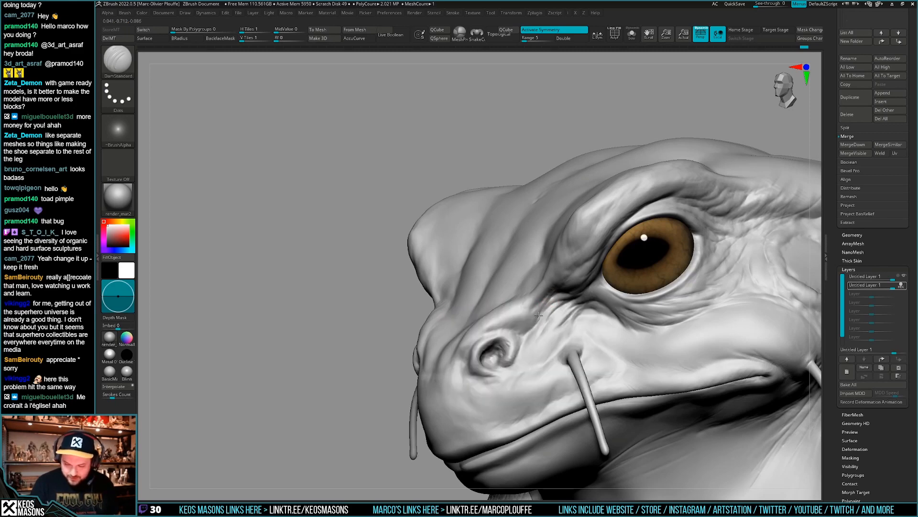
- Refine the creases between the brow and the nostril while checking them on the opposite side of the face
right_click_drag(525, 335, 440, 330, "ctrl")
mouse_move(440, 330)
right_mouse_down("ctrl")
mouse_move(417, 325)
mouse_move(426, 300)
mouse_move(408, 282)
right_mouse_up("ctrl")
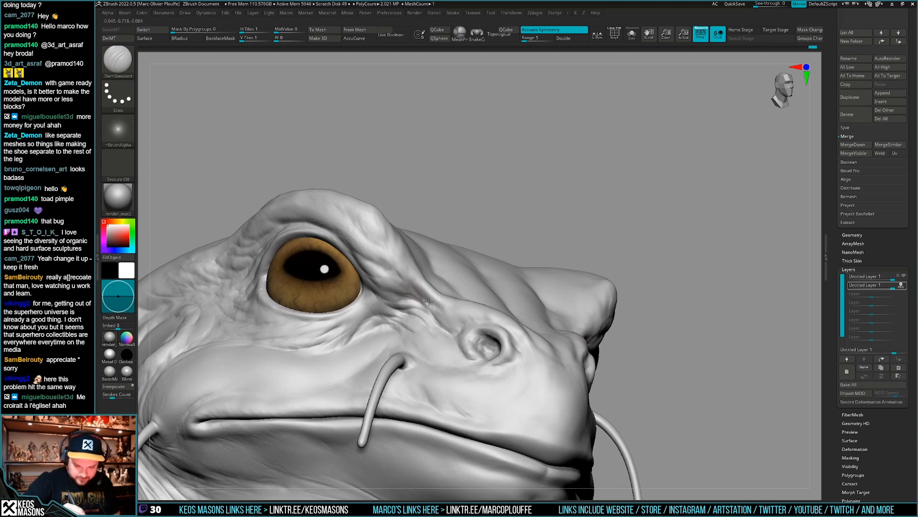
mouse_move(407, 278)
right_mouse_down()
mouse_move(479, 293)
mouse_move(489, 329)
mouse_move(415, 358)
mouse_move(478, 306)
mouse_move(661, 310)
mouse_move(597, 305)
mouse_move(631, 258)
right_mouse_up()
key("space")
key("shift+f")
key("shift+f")
right_click_drag(700, 300, 682, 294)
- Build up the skin fold below the front corner of the eye with ClayBuildup and smooth it
mouse_move(497, 332)
right_mouse_down("ctrl")
mouse_move(464, 296)
mouse_move(439, 290)
right_mouse_up("ctrl")
key("b")
key("c")
key("b")
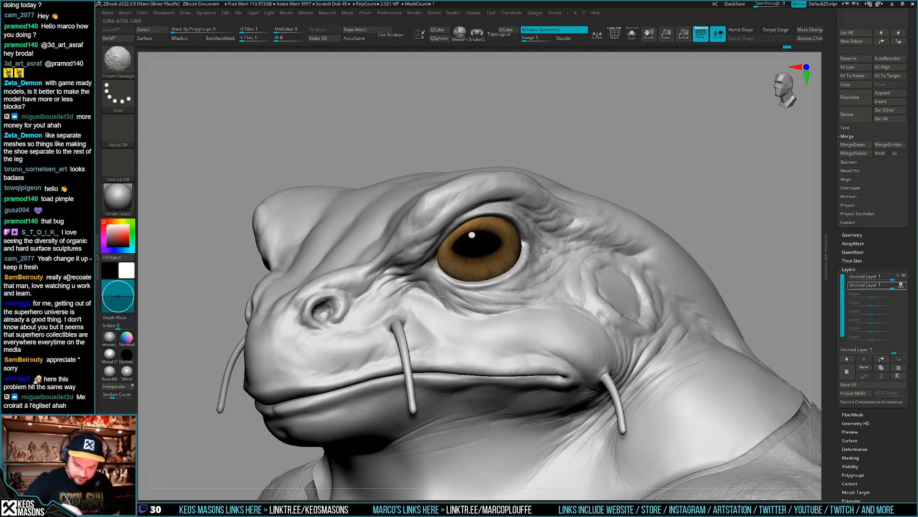
mouse_move(431, 284)
right_mouse_down()
mouse_move(433, 268)
mouse_move(417, 276)
right_mouse_up()
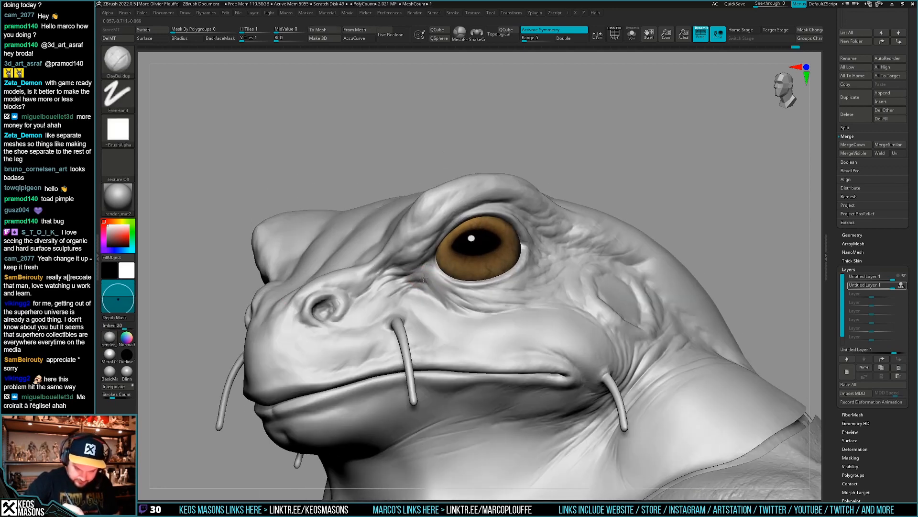
key("shift")
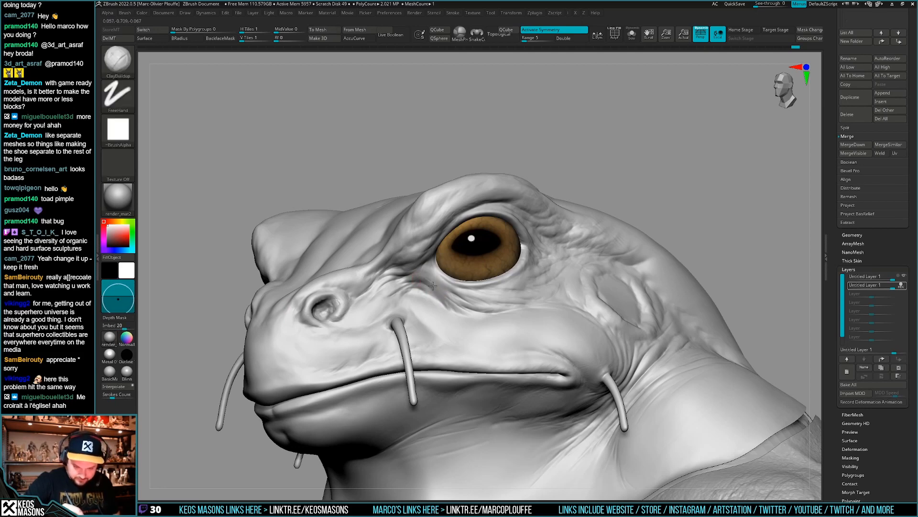
left_click_drag(433, 286, 426, 284, "shift")
- Sharpen the wrinkles below the front of the eye, above the barbel, with DamStandard
right_click_drag(426, 284, 442, 335, "ctrl")
key("space")
left_click(515, 258)
right_click_drag(433, 304, 427, 304, "ctrl")
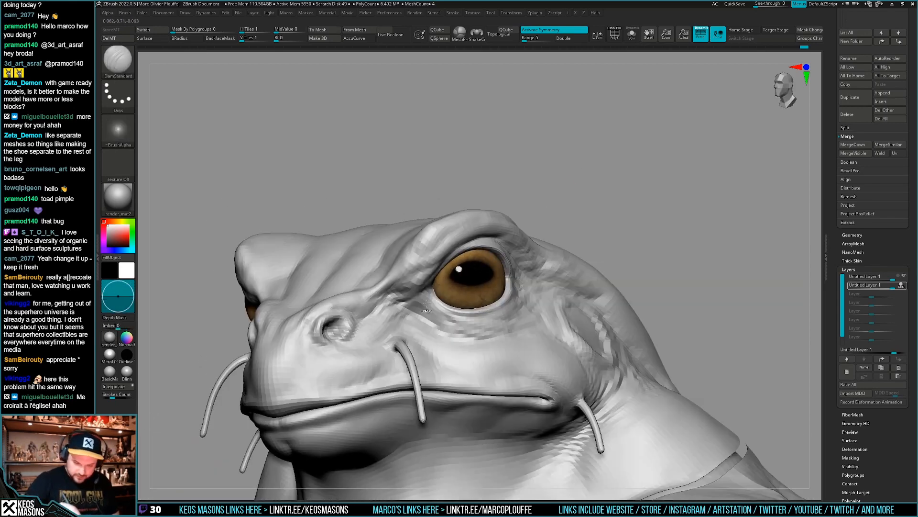
right_click(414, 354)
right_click_drag(414, 354, 418, 306, "ctrl")
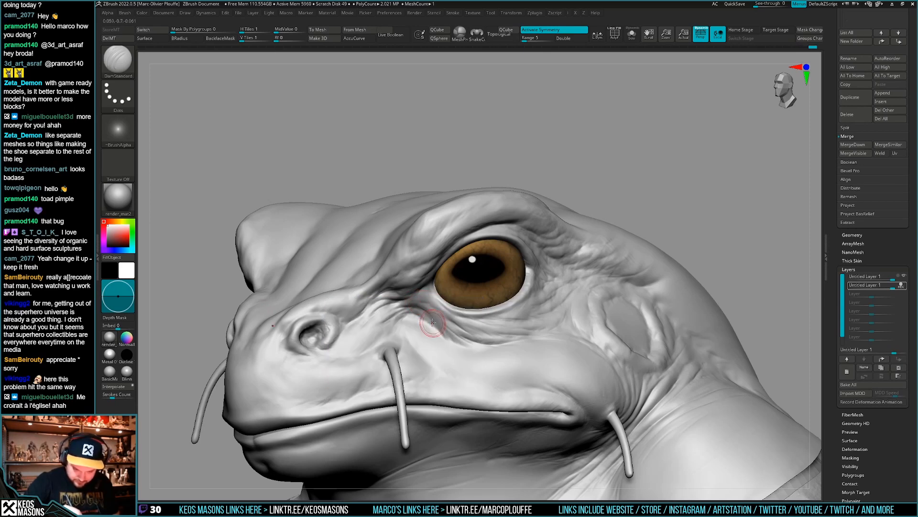
right_click_drag(432, 318, 446, 287)
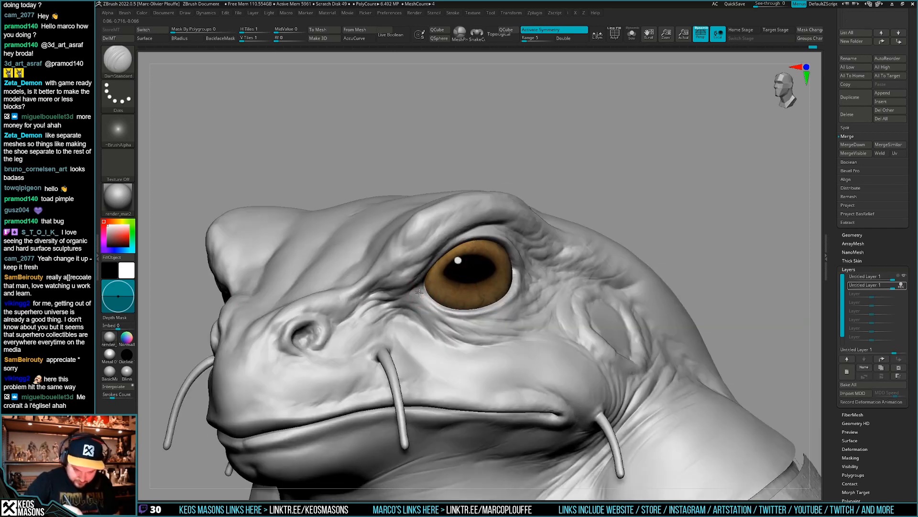
- Carve a DamStandard crease from the front eye corner down under the eye and review the whole head
key("ctrl")
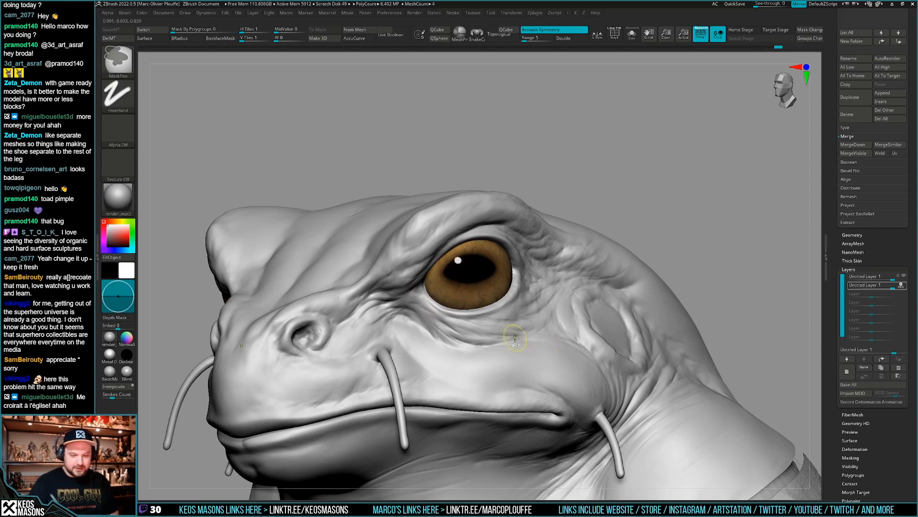
right_click(403, 341)
right_click_drag(450, 273, 420, 265)
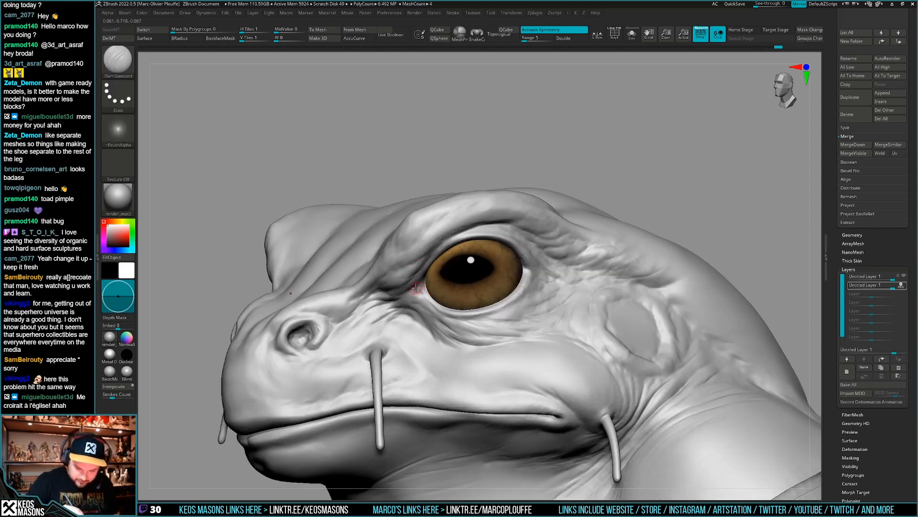
left_click_drag(416, 287, 437, 314)
right_click_drag(436, 314, 561, 286, "ctrl")
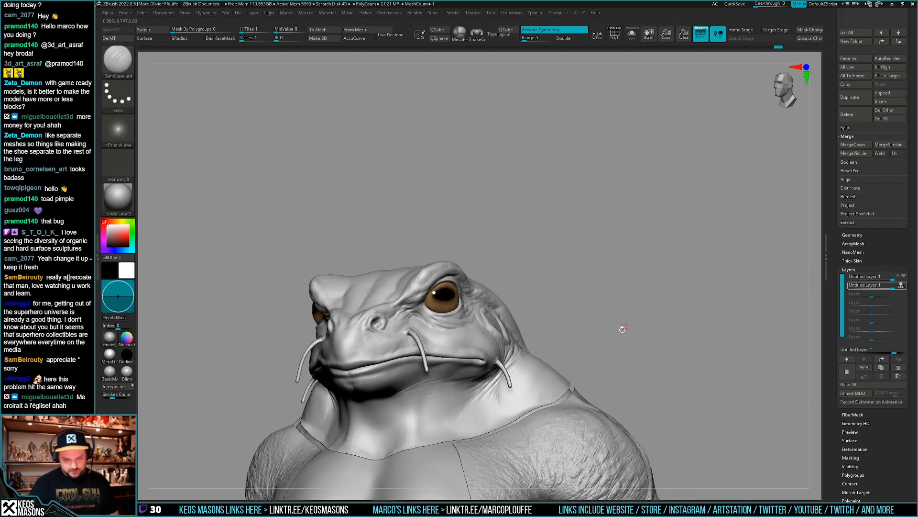
mouse_move(623, 315)
left_mouse_down()
mouse_move(615, 326)
mouse_move(625, 317)
mouse_move(629, 329)
mouse_move(627, 316)
left_mouse_up()
key("shift+f")
key("shift+f")
- Stop recording on the head's detail layer, select the layer above it and merge the two layers
left_click(903, 286)
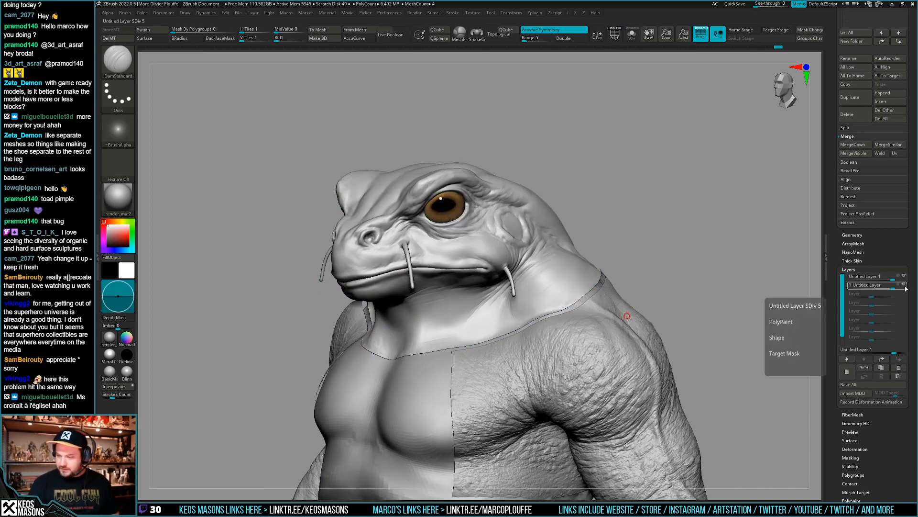
left_click(895, 278)
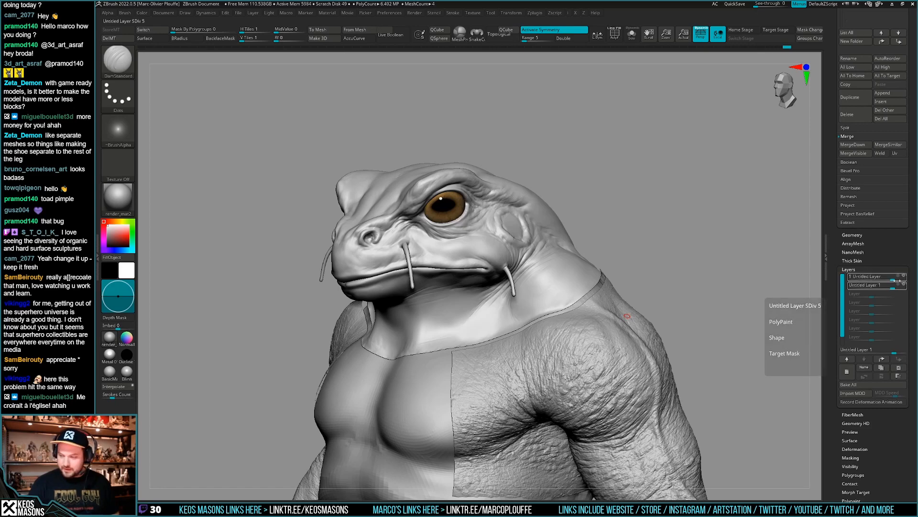
left_click(883, 384)
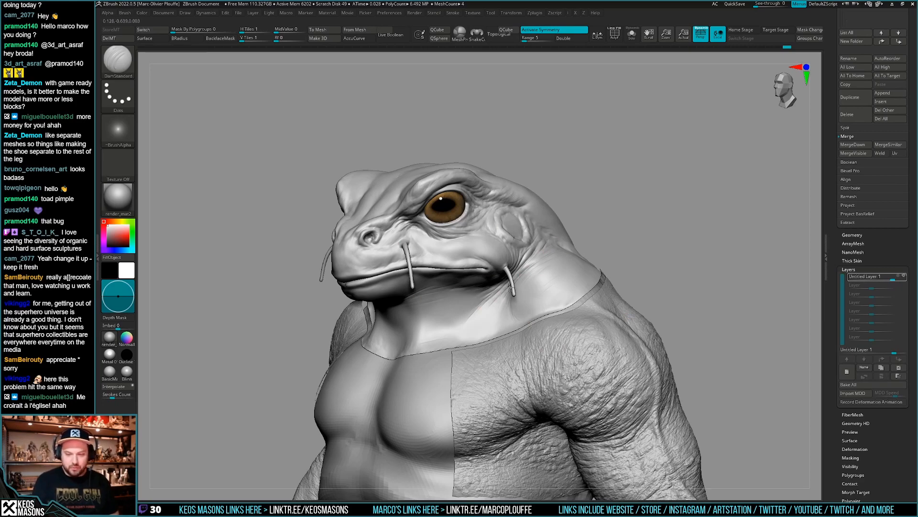
right_click_drag(558, 277, 369, 266)
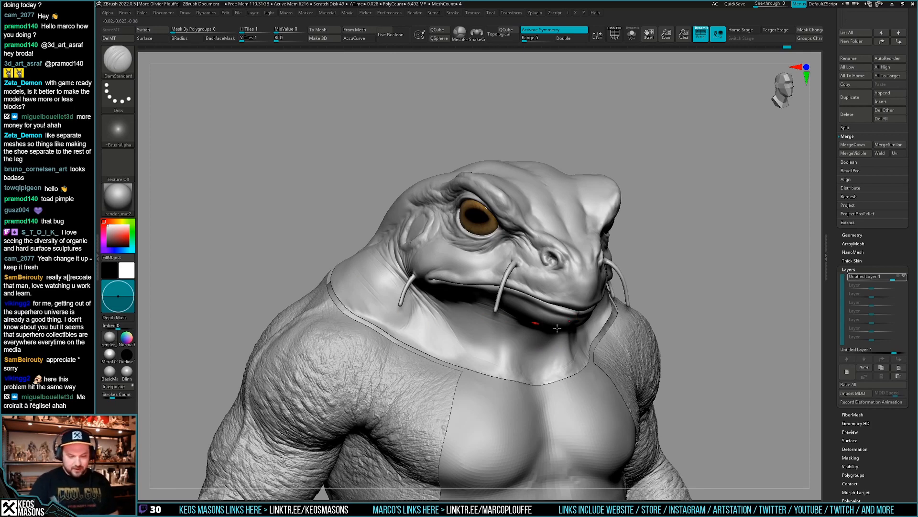
- Compare the head with its remaining layer off and on, and bake that layer into the mesh
right_click_drag(433, 316, 590, 352)
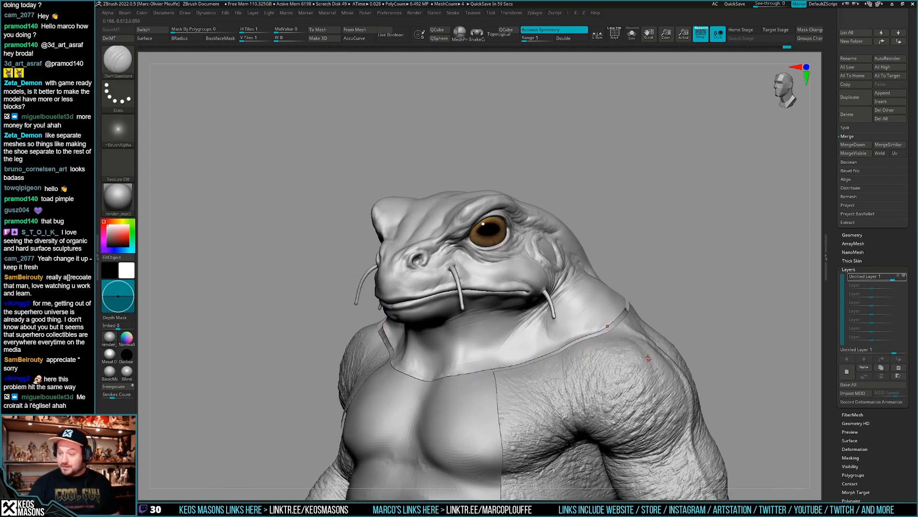
left_click(905, 277)
left_click(905, 277)
left_click(904, 277)
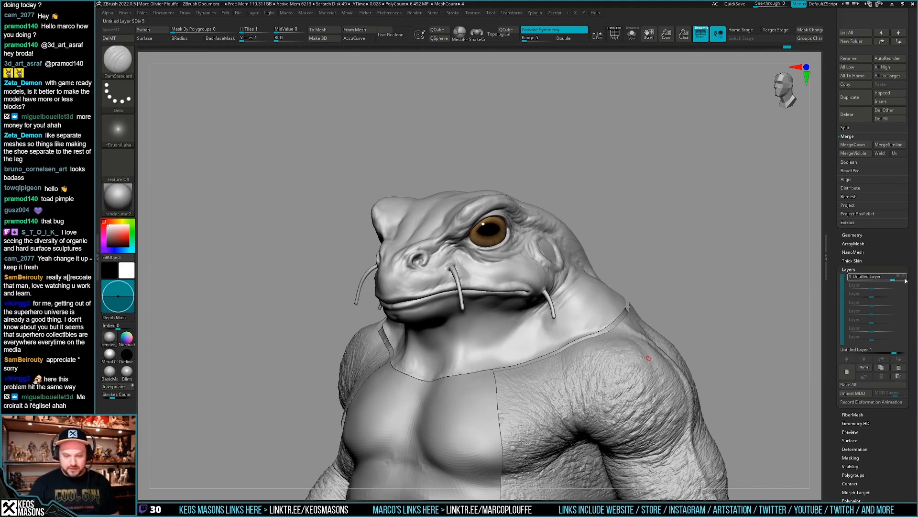
left_click(904, 278)
left_click(905, 278)
left_click(904, 278)
left_click(879, 384)
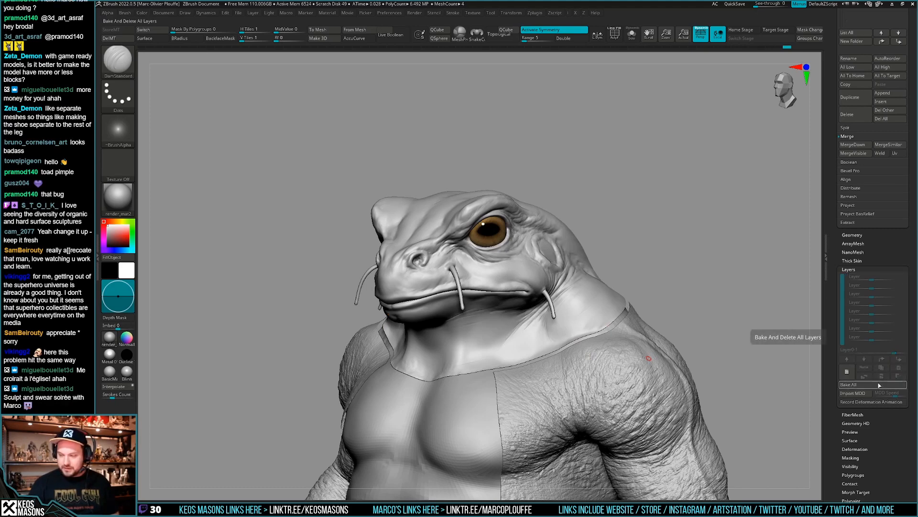
key("shift+f")
mouse_move(689, 295)
left_mouse_down("alt")
mouse_move(685, 332)
mouse_move(685, 287)
left_mouse_up("alt")
key("shift+f")
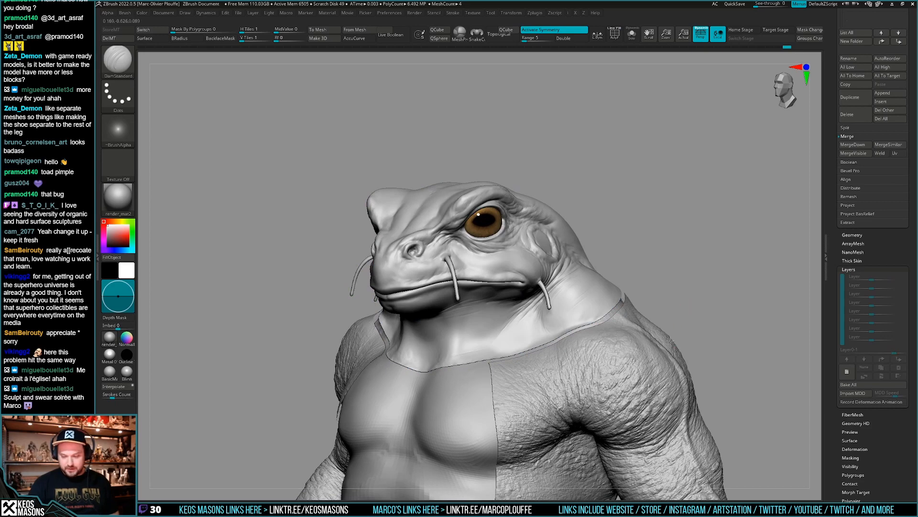
- Select the body subtool, turn off all four of its layers and turn the second one from the top back on
left_click_drag(670, 340, 664, 306, "alt")
left_click(662, 348, "alt")
left_click_drag(893, 255, 894, 237)
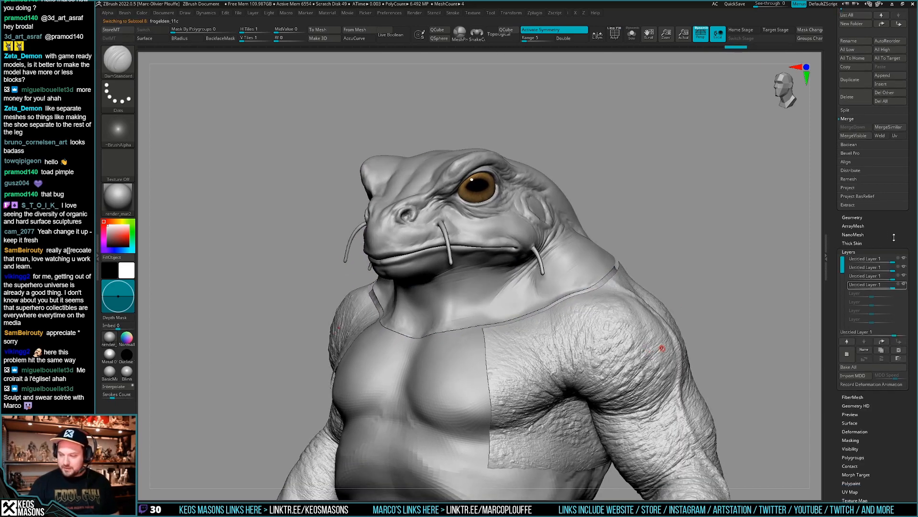
left_click(904, 284)
left_click(904, 276)
left_click(904, 267)
left_click(903, 258)
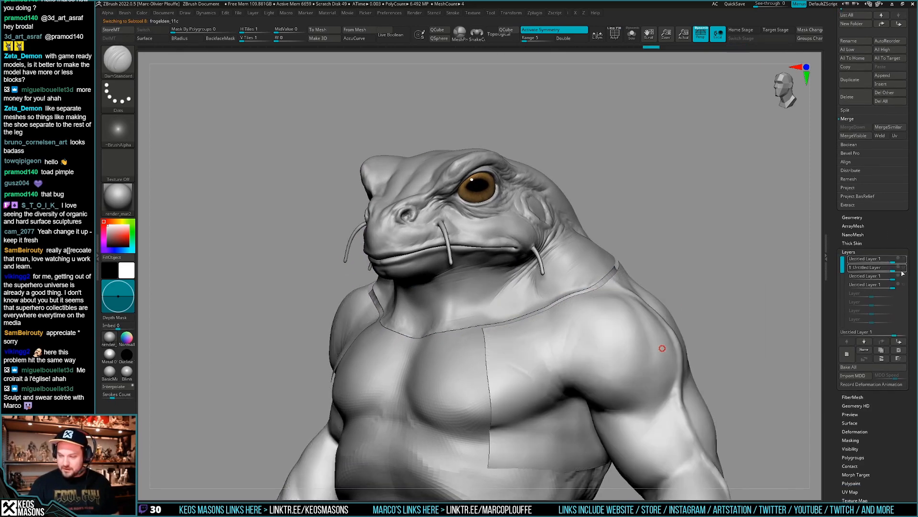
left_click(903, 267)
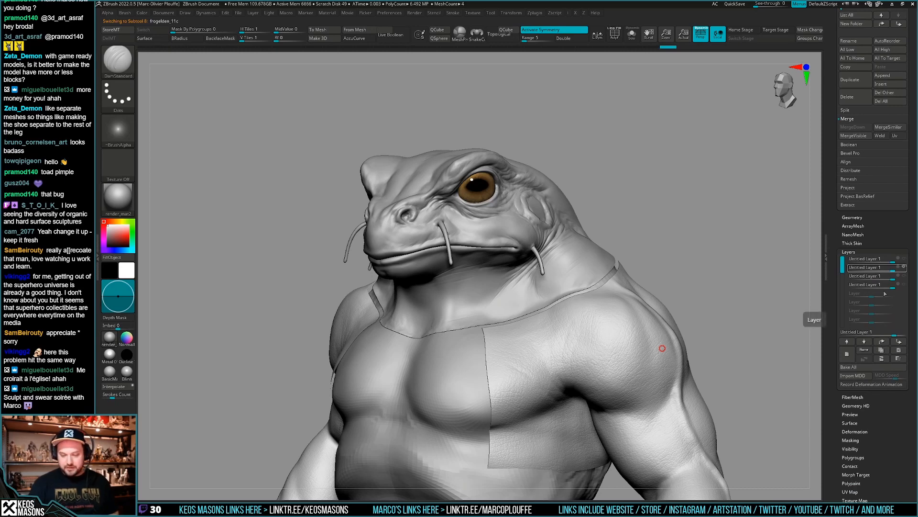
- Switch to the alpha stamping brush with the DragDot stroke and load the Frog_Leather_SideBellySkin alpha from the library
right_click_drag(599, 314, 583, 340, "alt")
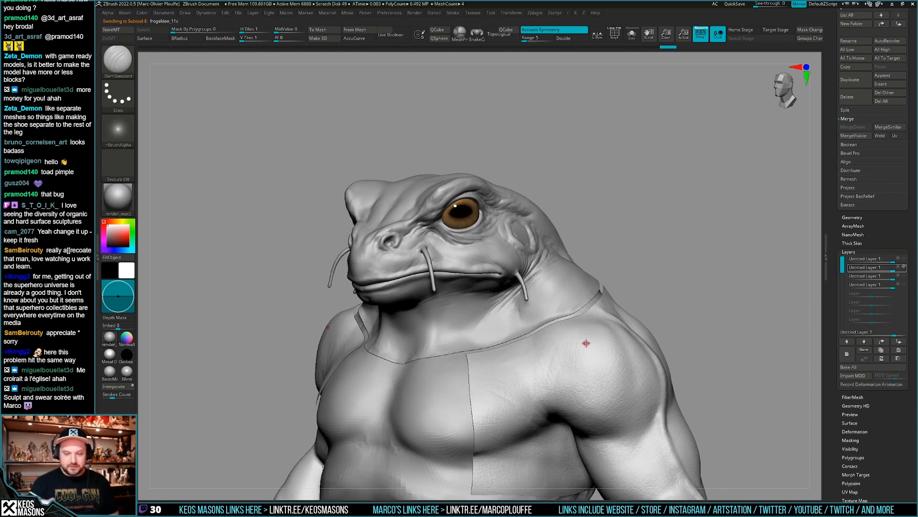
key("space")
left_click(609, 339)
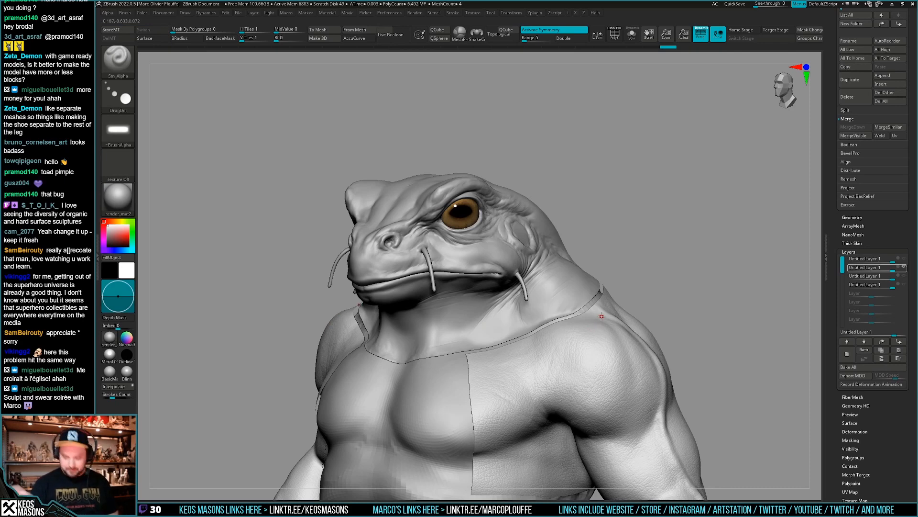
key("comma")
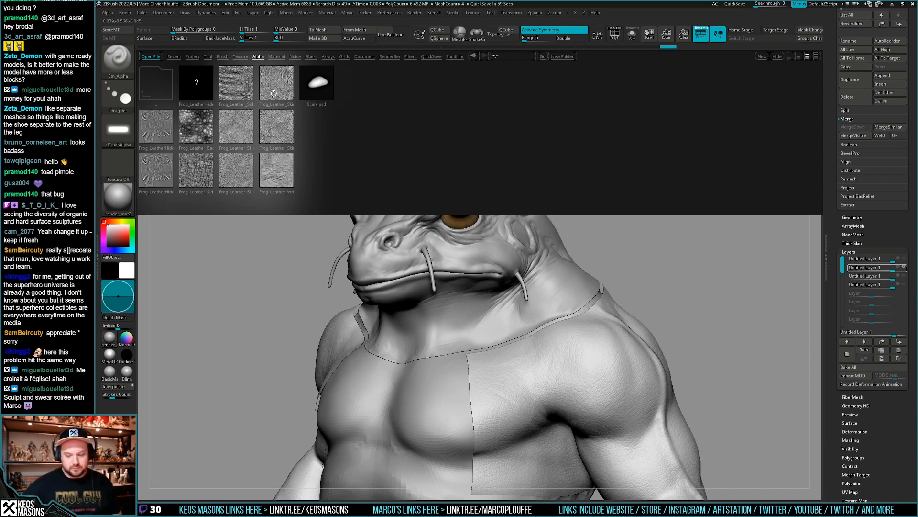
double_click(196, 183)
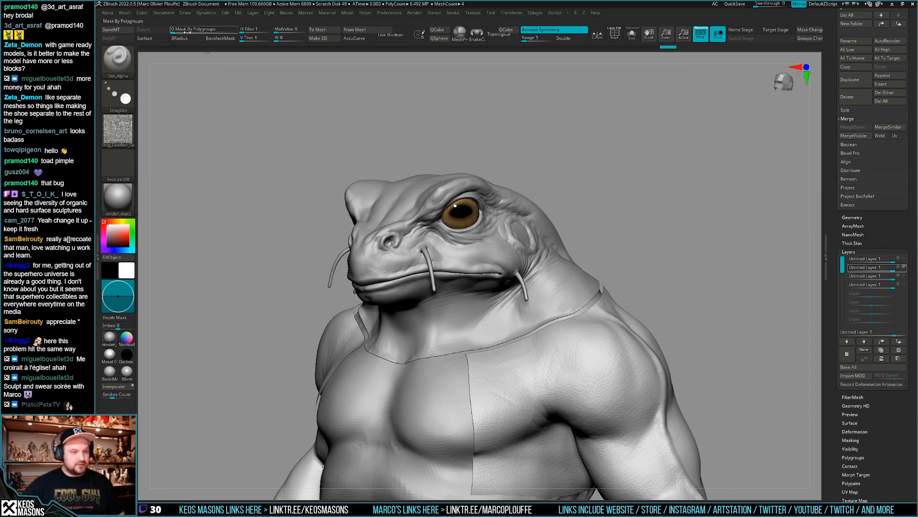
- Enable Surface mode for the alpha and set its Radial Fade to 7
left_click(163, 38)
left_click(282, 38)
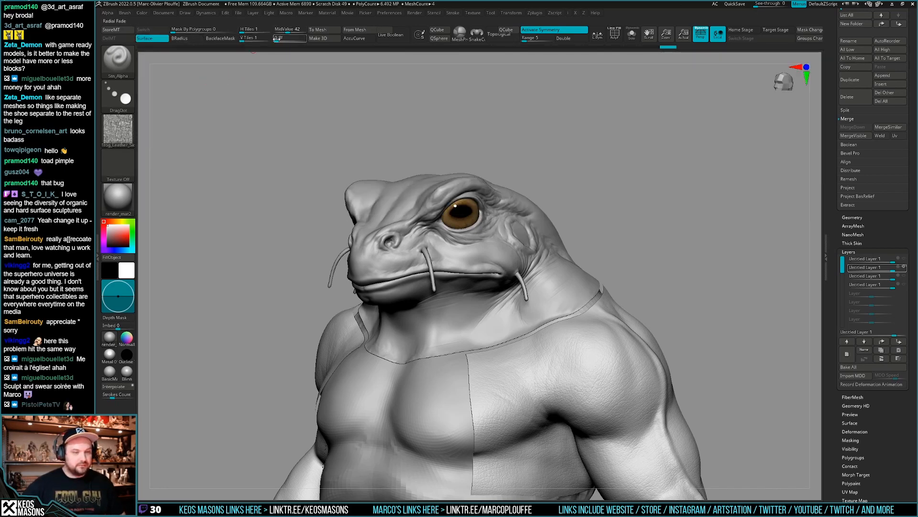
type("5")
left_click(283, 40)
left_click(283, 41)
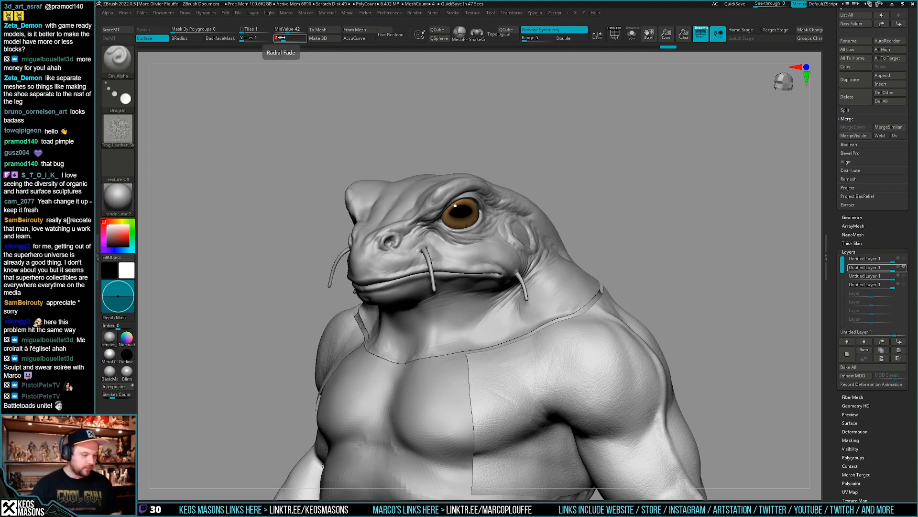
key("Return")
right_click_drag(598, 323, 557, 346)
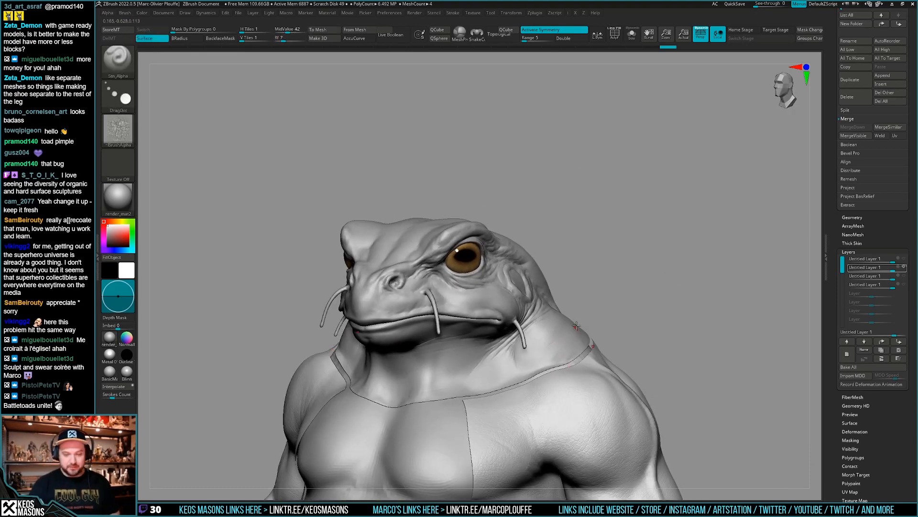
- Examine the armoured frog knight concept image and return to the sculpt
key("alt+Tab")
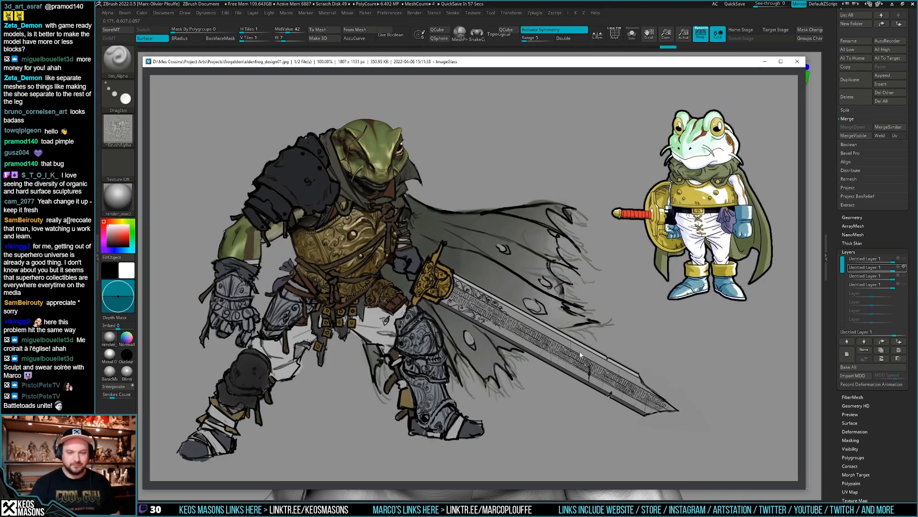
left_click(799, 13)
right_click_drag(636, 344, 656, 315)
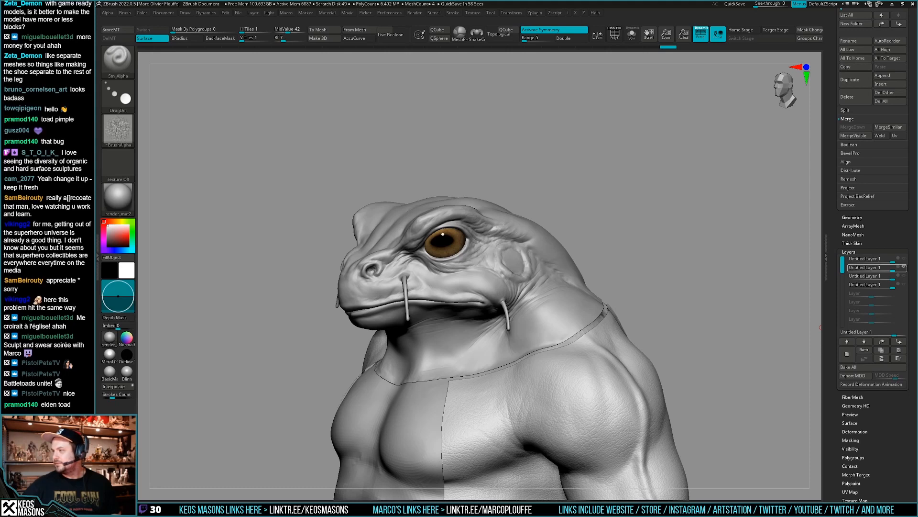
right_click_drag(683, 277, 684, 277)
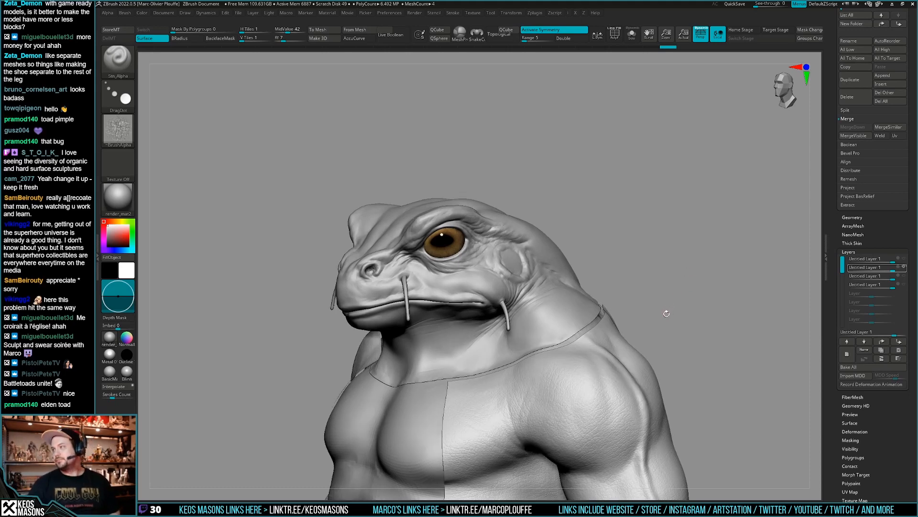
- Make the frog's head and neck subtool active and add a new sculpting layer to it
key("space")
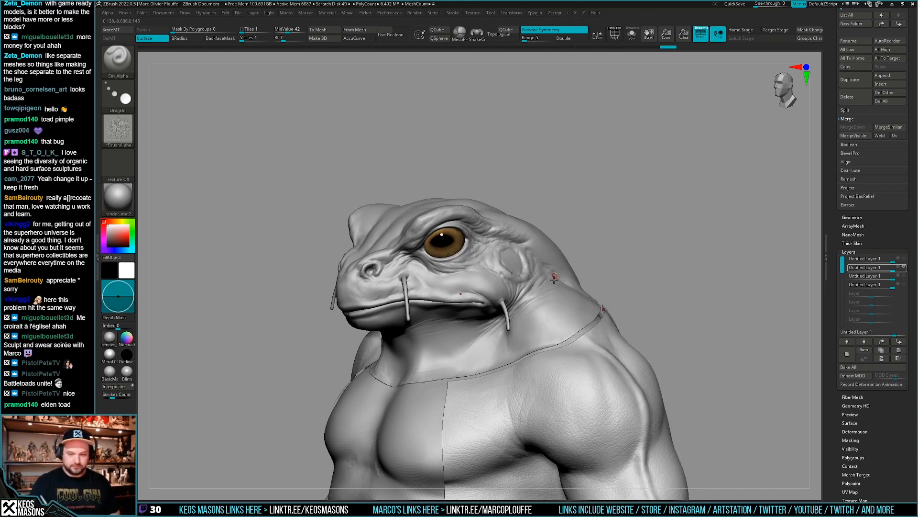
right_click_drag(554, 280, 549, 310, "ctrl")
left_click(548, 309, "alt")
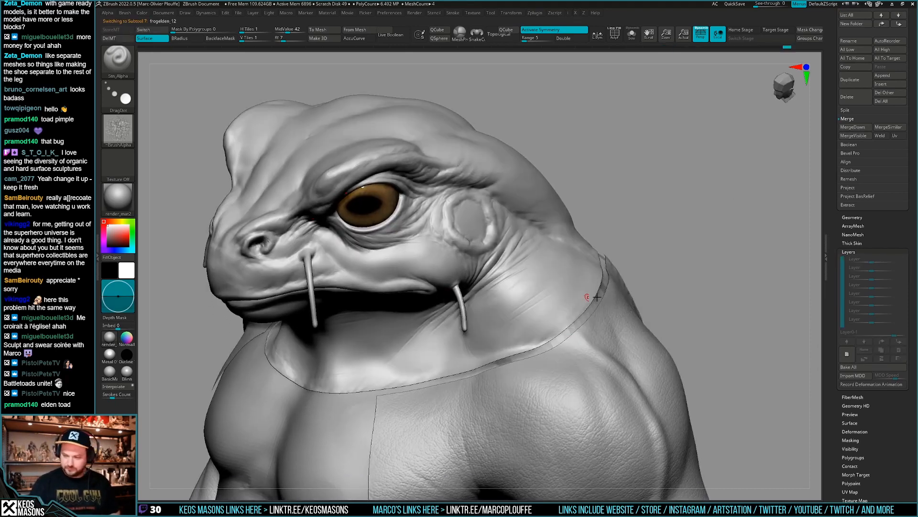
left_click(847, 354)
- Try stamping the leather alpha on the side of the neck at different draw sizes, undoing each stamp
left_click_drag(520, 277, 533, 308)
key("ctrl+z")
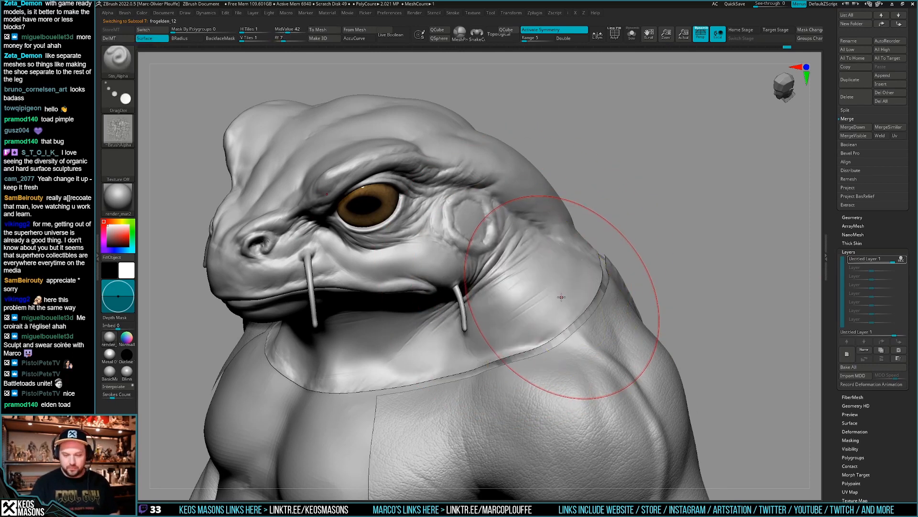
key("space")
key("Return")
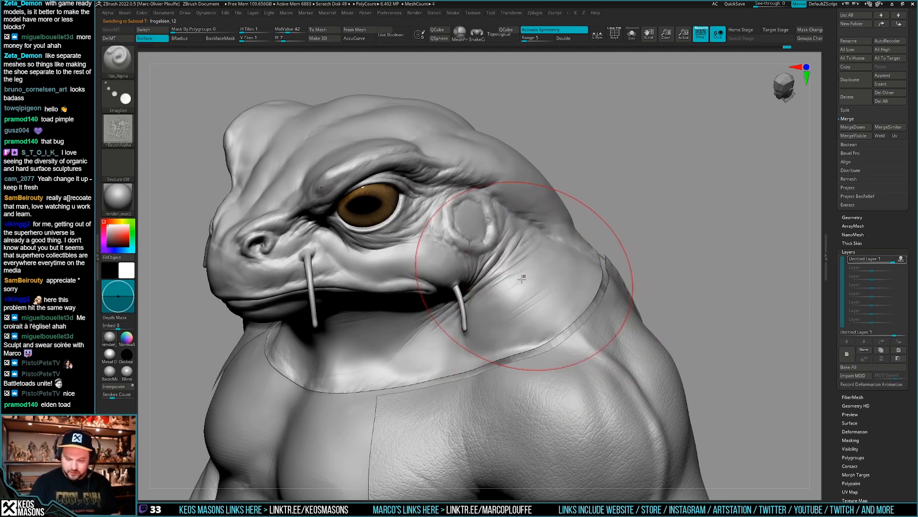
mouse_move(526, 278)
left_mouse_down()
mouse_move(545, 301)
mouse_move(513, 301)
left_mouse_up()
key("ctrl+z")
- Try stamping the leather alpha on the front of the throat with a smaller draw size, undoing and repeating the stamp
key("space")
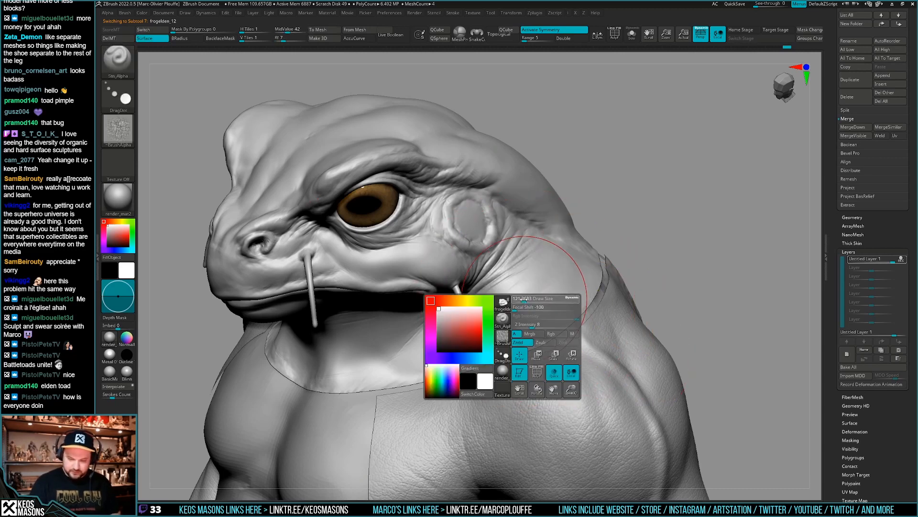
right_click_drag(498, 292, 544, 309)
left_click_drag(446, 327, 455, 322)
right_click_drag(502, 315, 472, 326)
key("ctrl+z")
left_click_drag(472, 327, 459, 319)
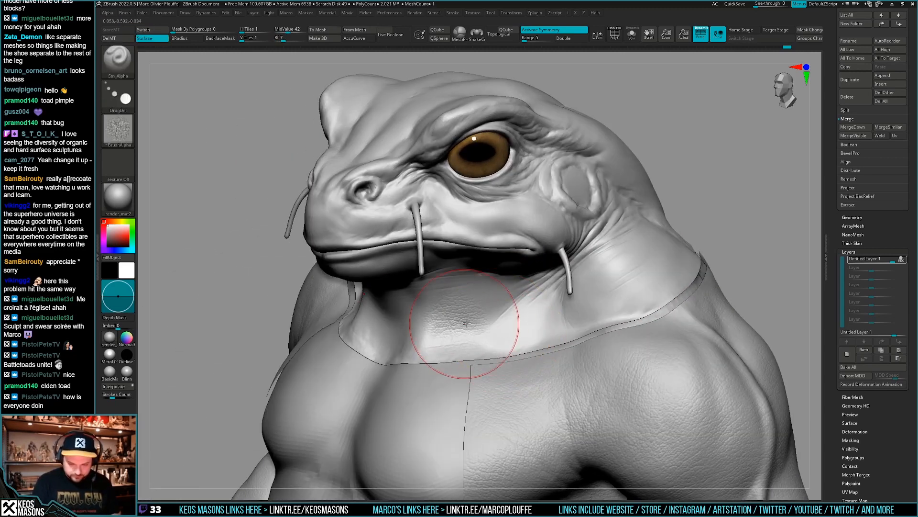
right_click_drag(500, 330, 549, 317)
mouse_move(717, 319)
right_mouse_down("alt")
mouse_move(698, 293)
mouse_move(715, 310)
right_mouse_up("alt")
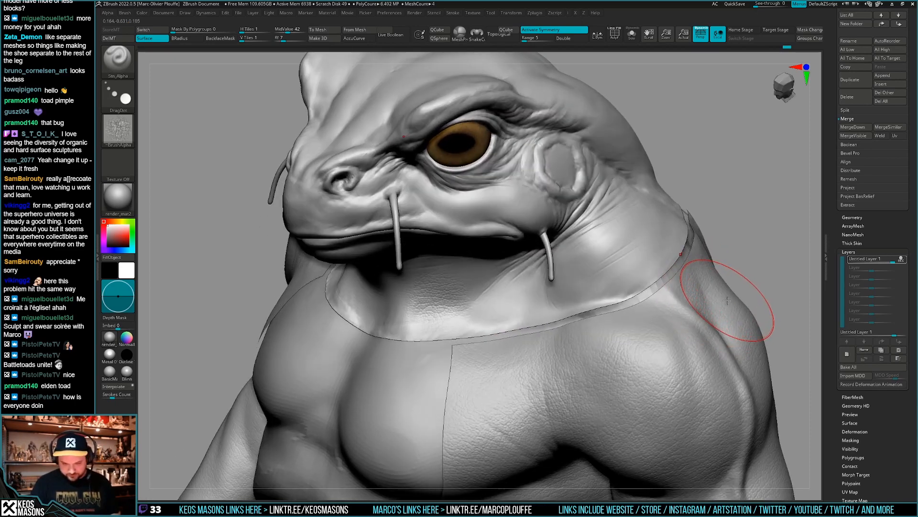
- Load the Frog_Leather_Skin alpha from the third row of the library
key("comma")
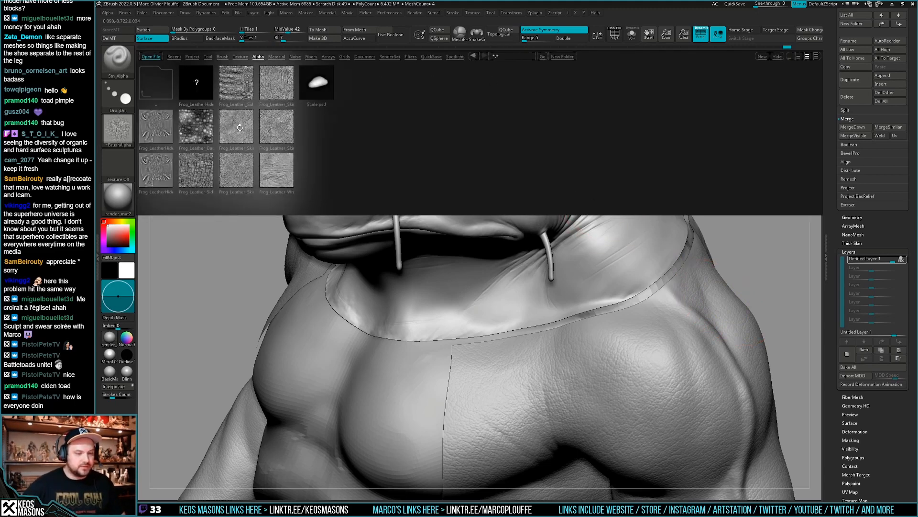
double_click(237, 174)
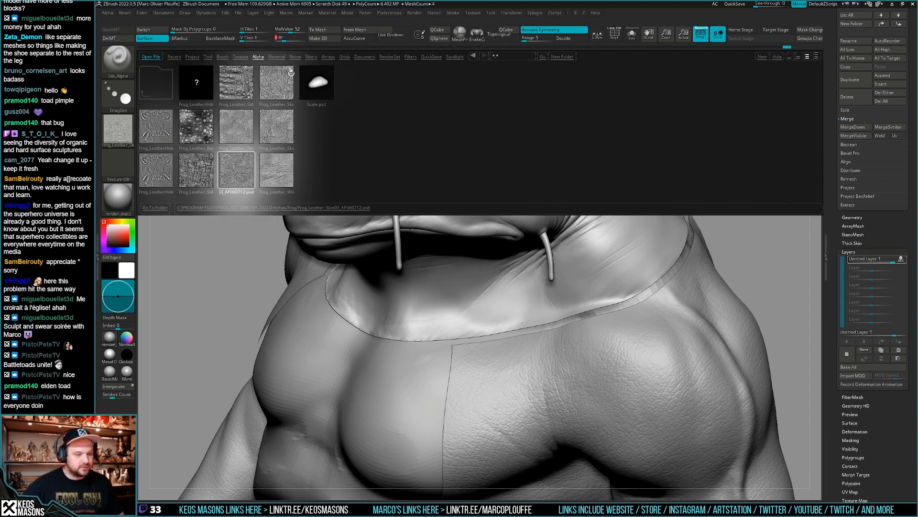
key("comma")
- Try the newly loaded skin alpha on the front of the throat and undo the last two stamps
right_click_drag(584, 346, 596, 330)
key("space")
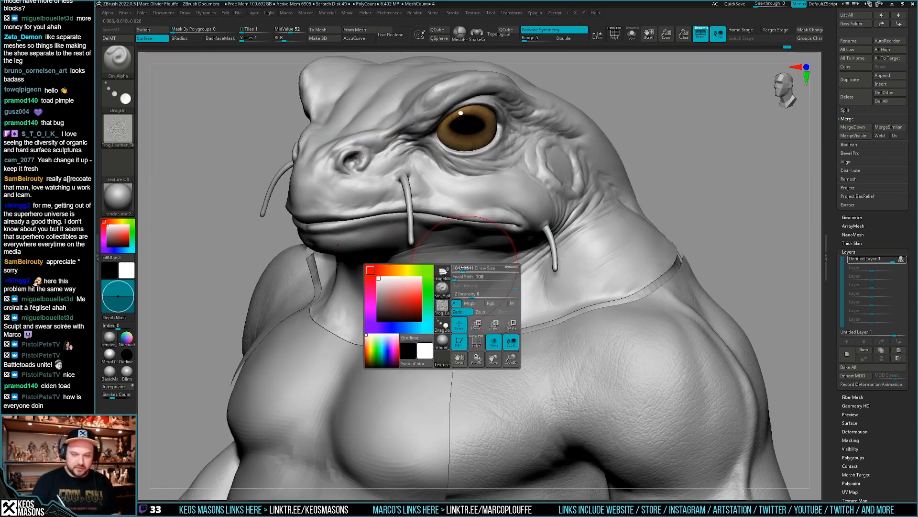
mouse_move(457, 269)
left_mouse_down()
mouse_move(475, 276)
mouse_move(463, 286)
mouse_move(468, 299)
left_mouse_up()
key("space")
key("ctrl+z")
key("ctrl+z")
mouse_move(468, 297)
right_mouse_down()
mouse_move(692, 257)
mouse_move(476, 263)
right_mouse_up()
key("space")
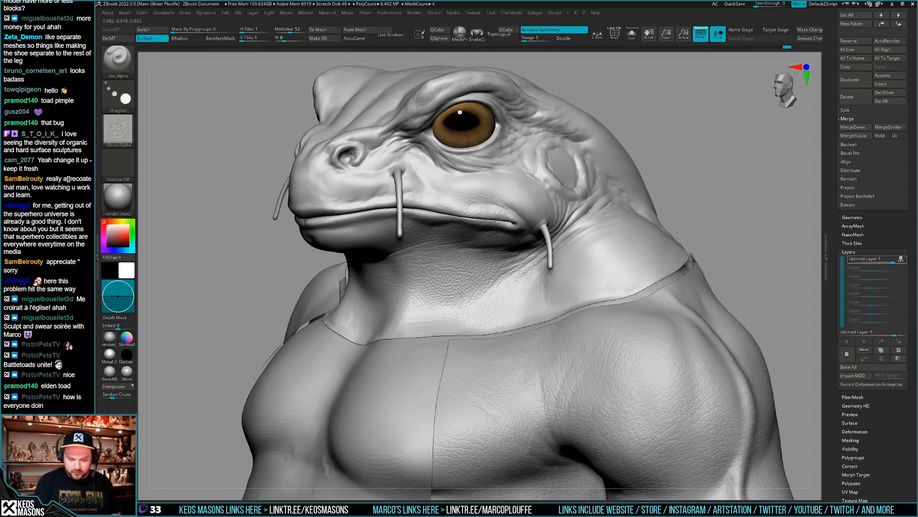
mouse_move(468, 289)
right_mouse_down()
mouse_move(730, 247)
mouse_move(712, 270)
right_mouse_up()
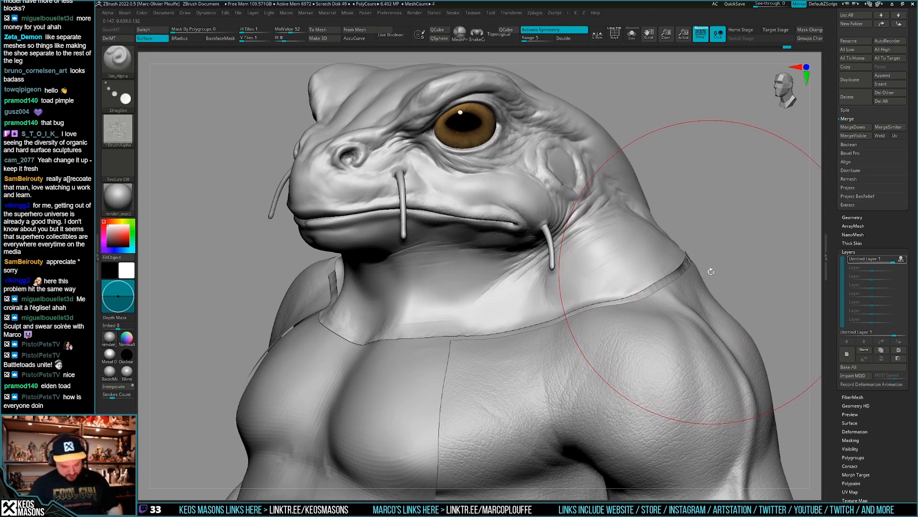
key("comma")
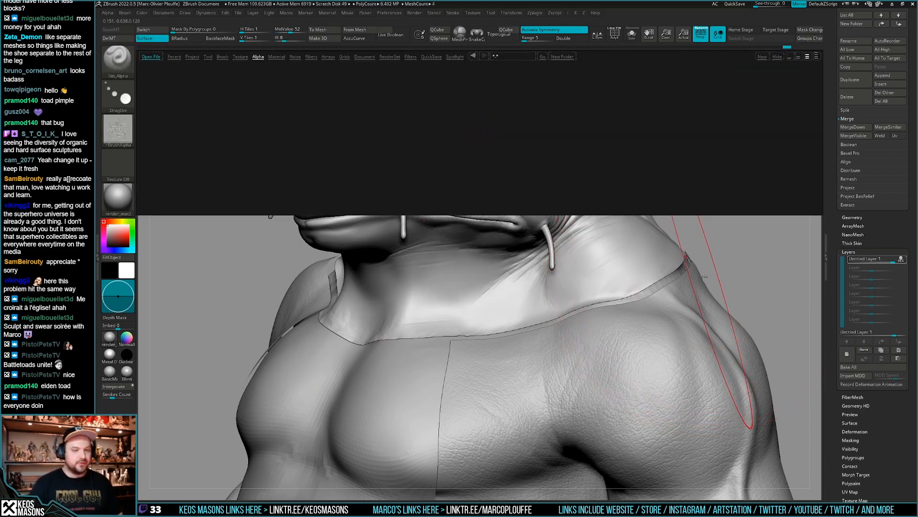
key("comma")
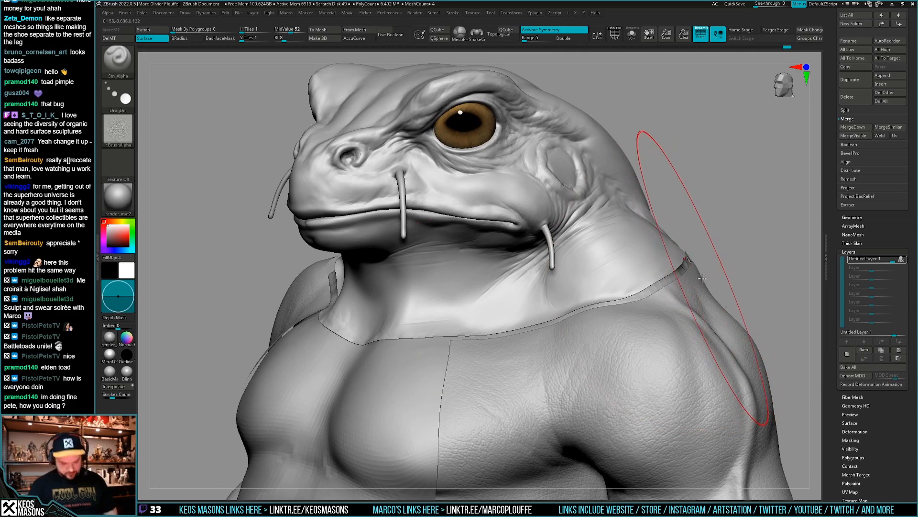
key("a")
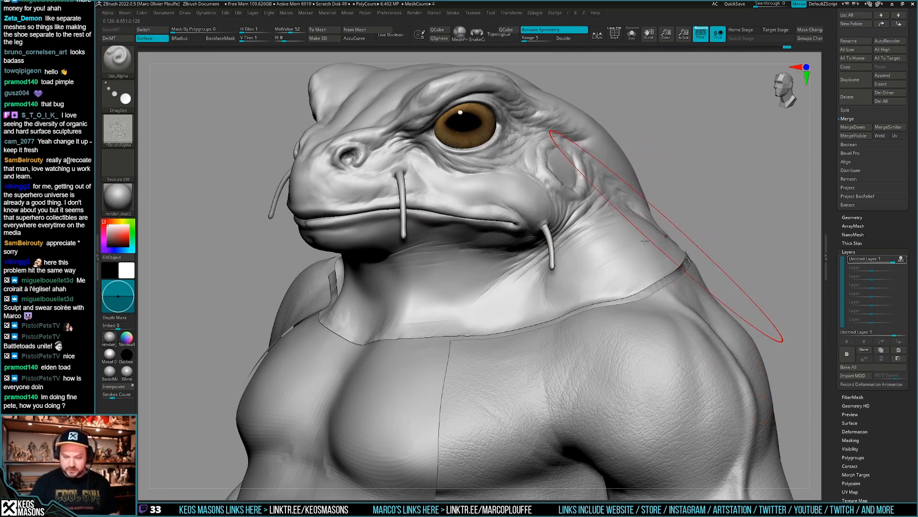
- Try another stamp of the skin alpha on the throat with an adjusted draw size
key("space")
mouse_move(480, 278)
left_mouse_down()
mouse_move(466, 290)
mouse_move(474, 282)
left_mouse_up()
key("space")
key("ctrl")
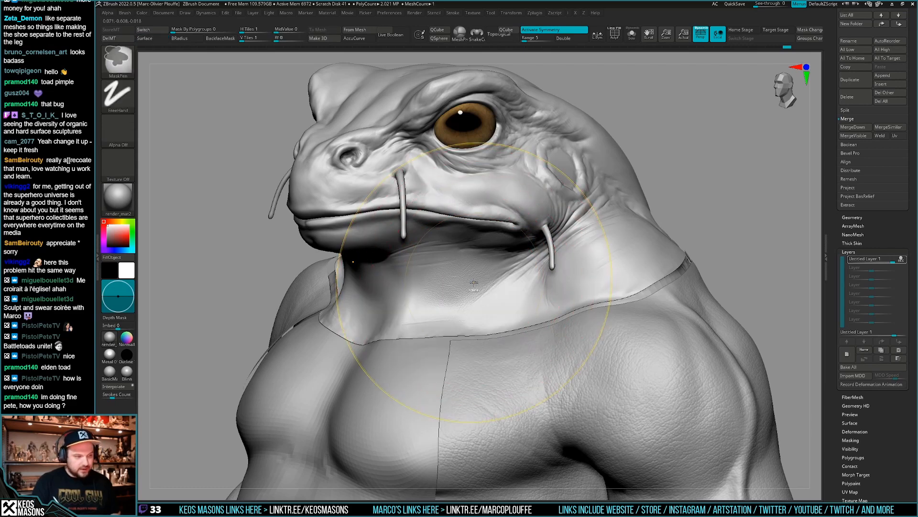
- Switch the brush back to the Frog_Leather_SideBellySkin alpha, with draw size about 96 and Z Intensity 8
key("F4")
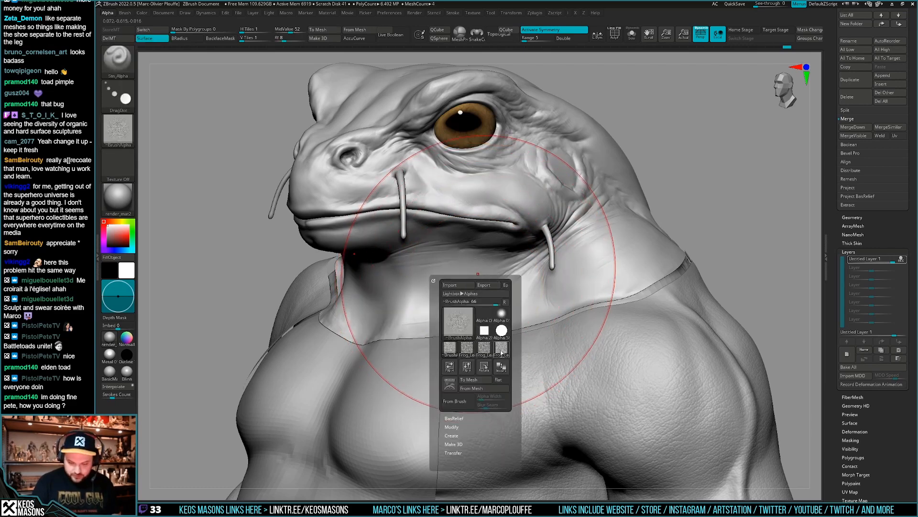
left_click(484, 348)
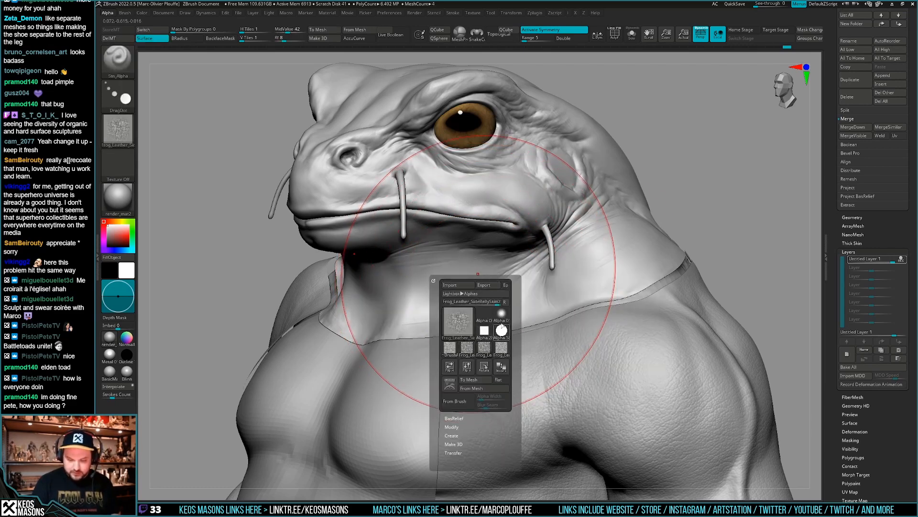
key("ctrl")
key("space")
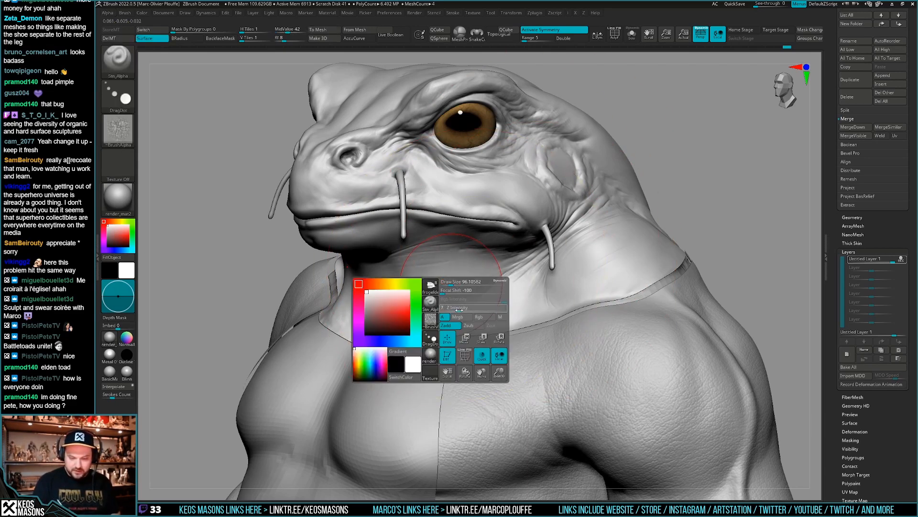
key("Return")
key("ctrl+z")
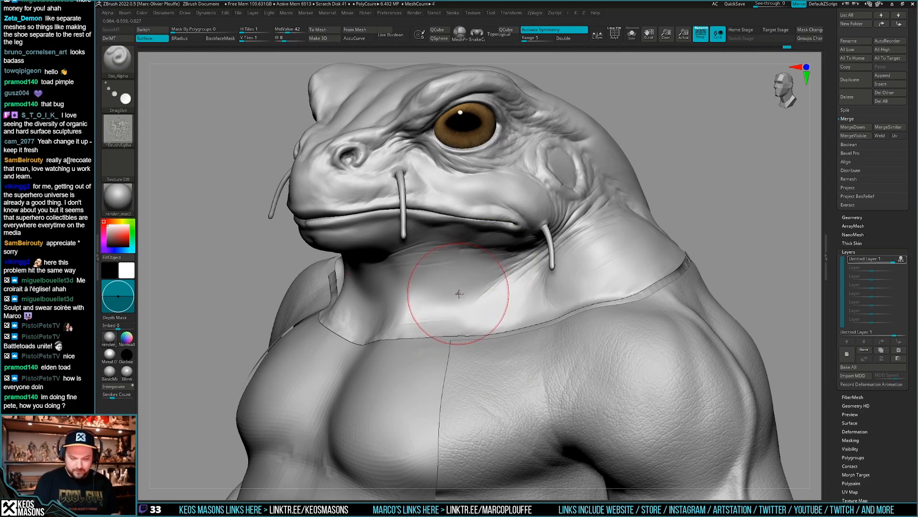
- Try stamping the SideBellySkin alpha on the side of the neck behind the mouth corner, adjusting the draw size between attempts
right_click_drag(569, 287, 576, 340)
key("space")
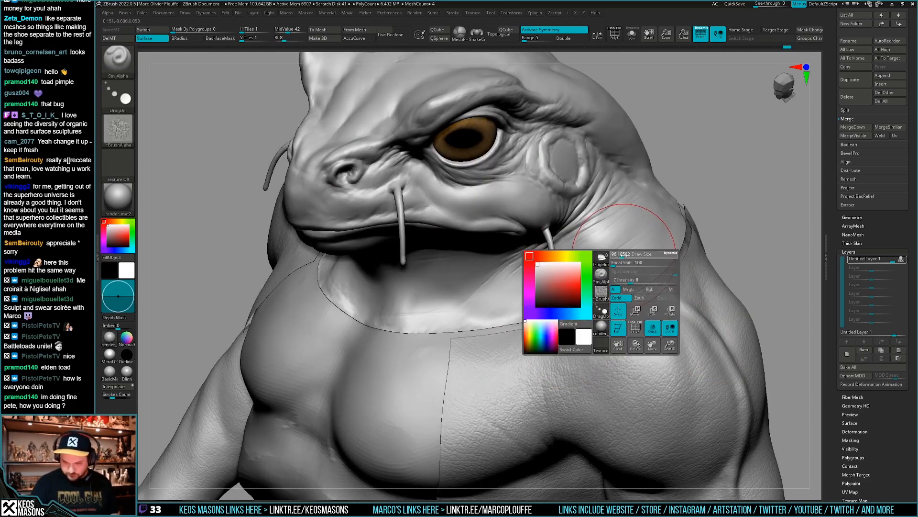
mouse_move(624, 262)
left_mouse_down()
mouse_move(646, 262)
mouse_move(615, 256)
mouse_move(620, 262)
mouse_move(616, 252)
left_mouse_up()
key("ctrl+z")
key("space")
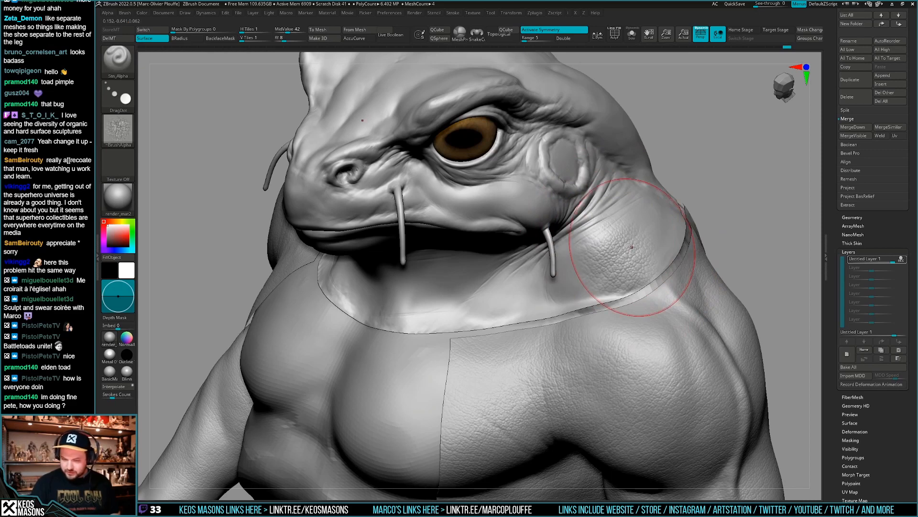
right_click_drag(631, 247, 615, 257)
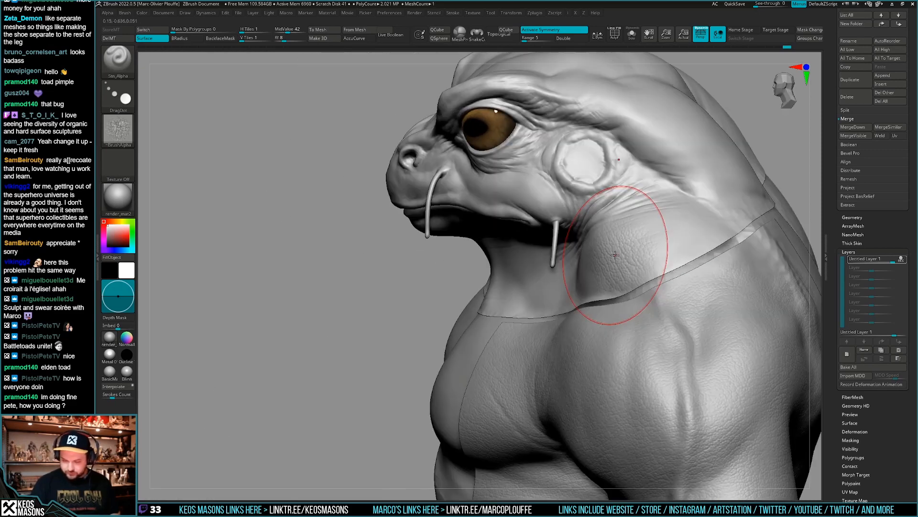
- Undo the last neck stamp and place a new SideBellySkin stamp on the side of the neck below the eardrum
right_click_drag(671, 240, 612, 275, "alt")
right_click_drag(646, 276, 632, 276)
key("ctrl+z")
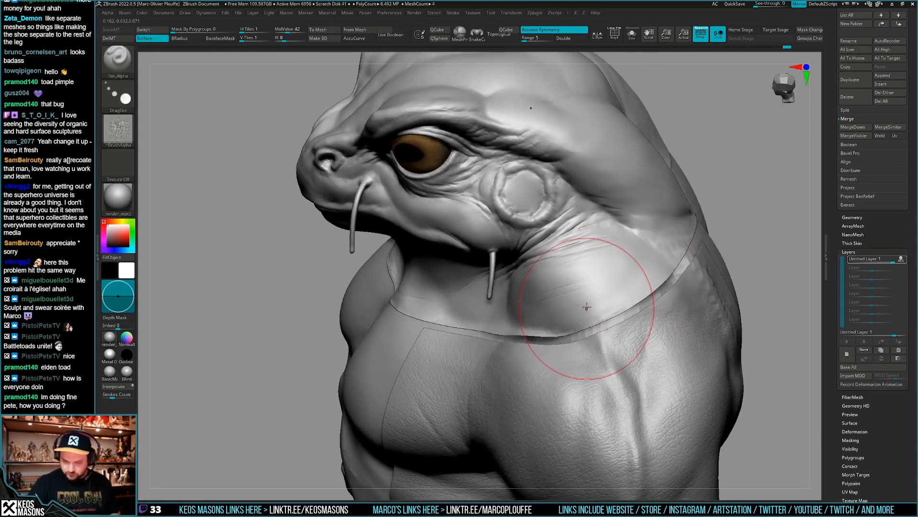
left_click_drag(578, 292, 581, 294)
right_click_drag(557, 254, 597, 256)
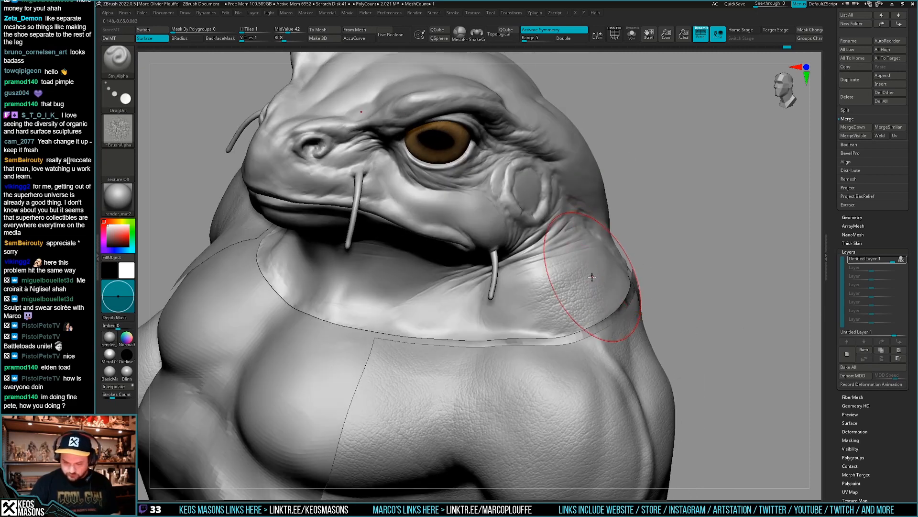
- Add overlapping skin-alpha stamps to the side of the neck below and behind the eardrum
key("space")
left_click_drag(597, 276, 589, 276)
right_click_drag(622, 280, 588, 294)
left_click_drag(589, 283, 584, 292)
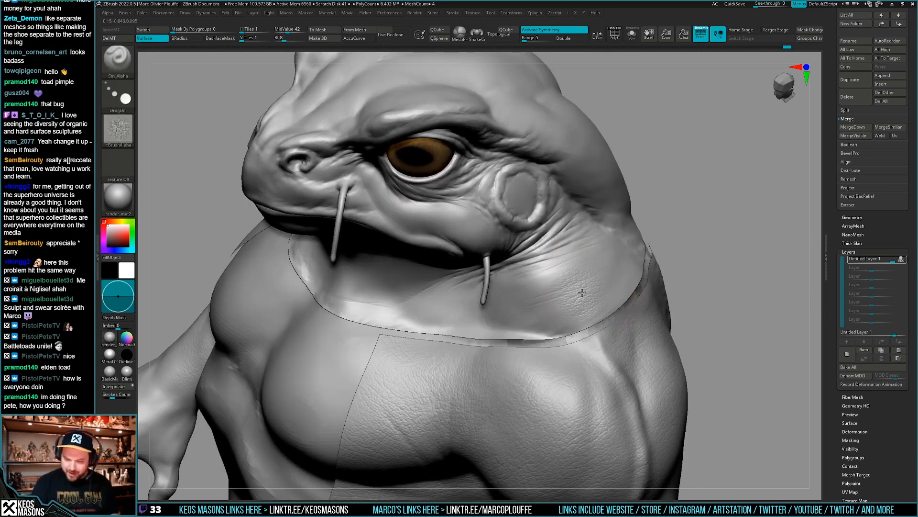
right_click_drag(588, 292, 582, 295)
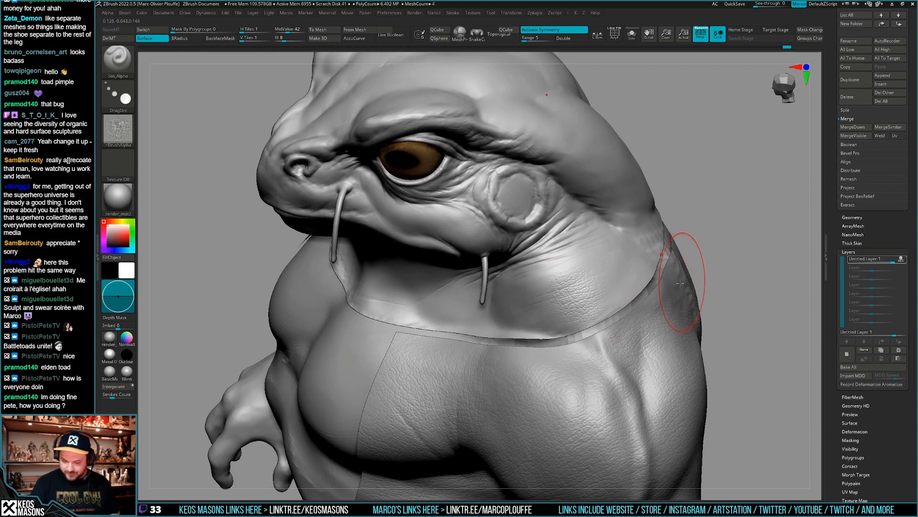
mouse_move(680, 284)
right_mouse_down()
mouse_move(507, 313)
mouse_move(617, 287)
mouse_move(624, 305)
mouse_move(635, 287)
mouse_move(625, 328)
mouse_move(622, 307)
right_mouse_up()
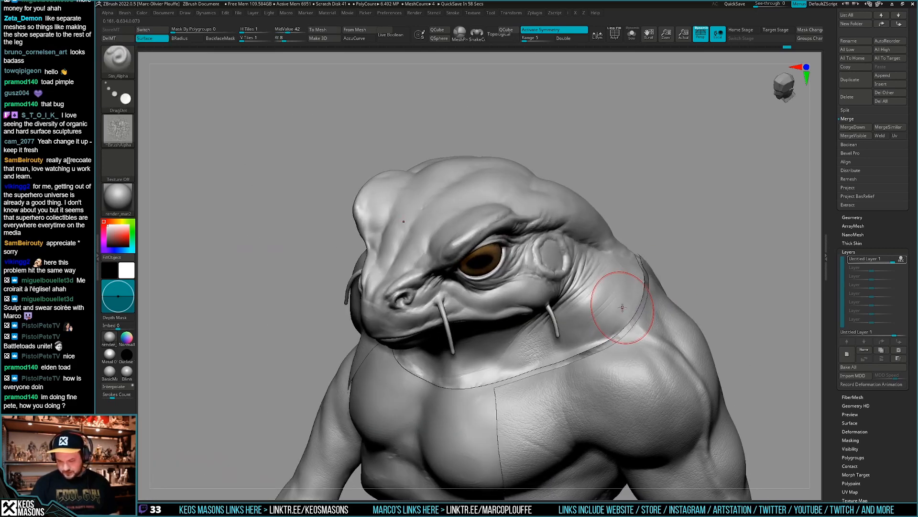
- Mask the face by its polygroup, leaving the neck, eardrum area and back of the head unmasked, and return to drawing
mouse_move(622, 308)
right_mouse_down("ctrl")
mouse_move(645, 328)
mouse_move(681, 309)
mouse_move(670, 347)
right_mouse_up("ctrl")
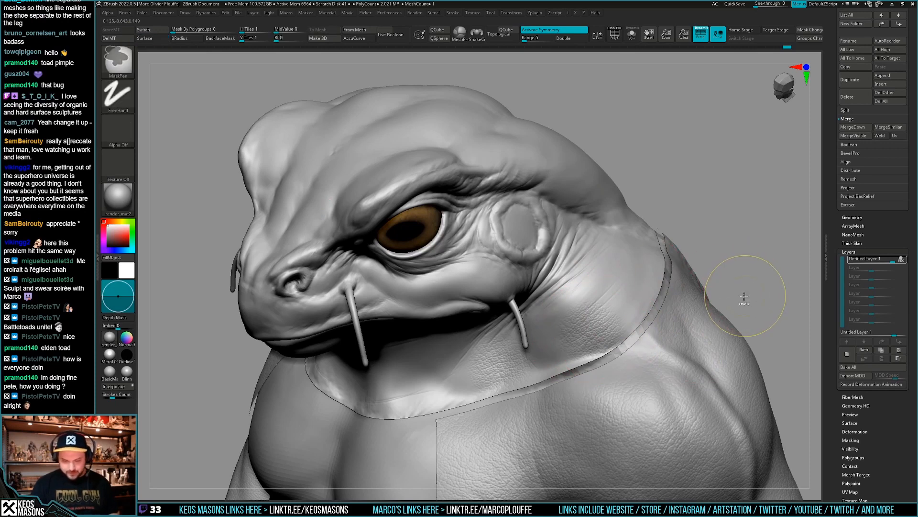
mouse_move(594, 353)
right_mouse_down()
mouse_move(589, 345)
mouse_move(557, 361)
right_mouse_up()
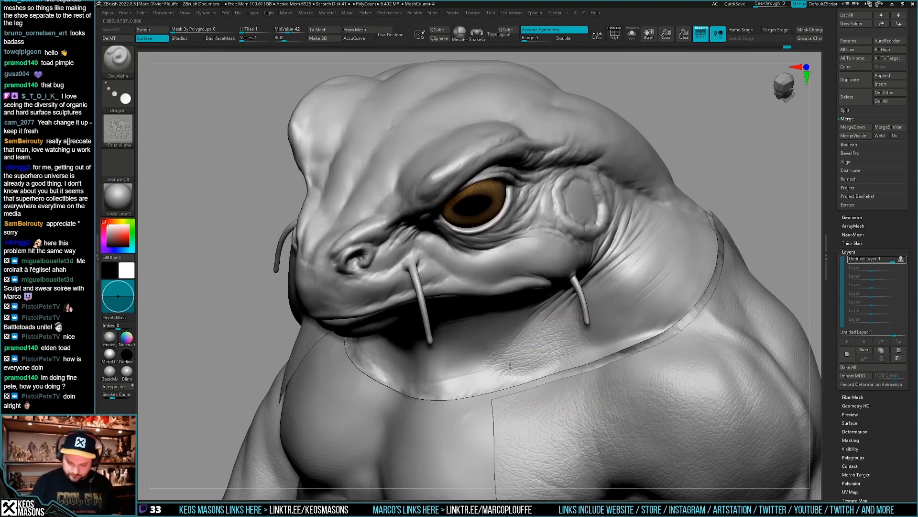
right_click_drag(504, 327, 581, 325)
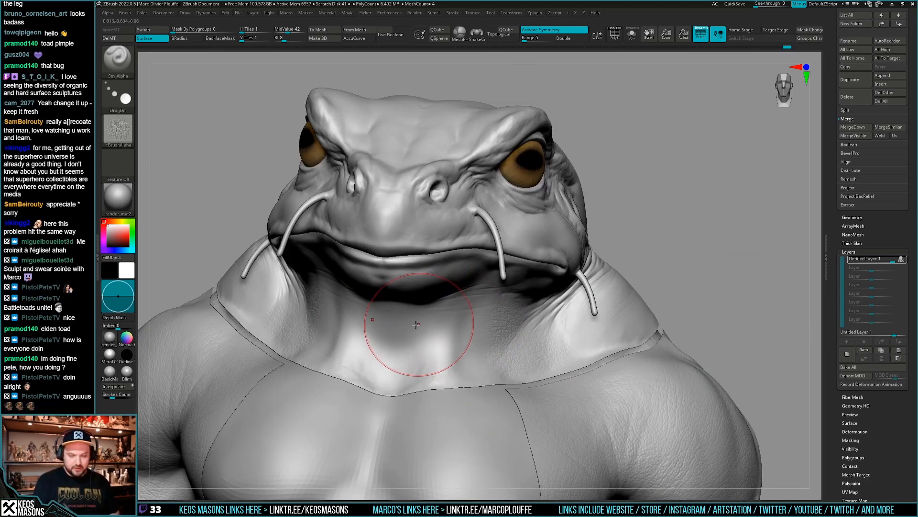
mouse_move(679, 330)
right_mouse_down()
mouse_move(623, 331)
mouse_move(547, 369)
mouse_move(508, 337)
mouse_move(498, 365)
mouse_move(538, 328)
mouse_move(584, 386)
mouse_move(544, 347)
mouse_move(609, 346)
right_mouse_up()
key("shift+f")
key("shift+f")
key("w")
left_click(570, 333, "ctrl")
key("q")
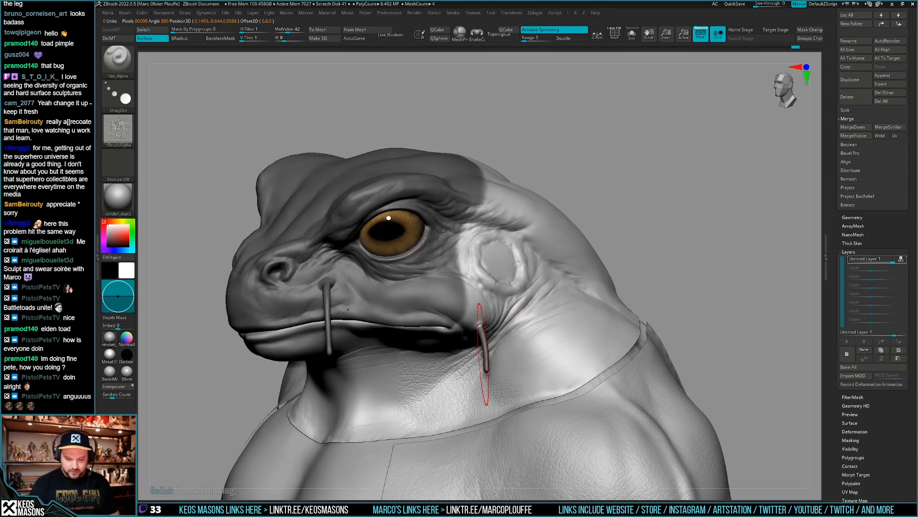
- Stamp the skin alpha over the unmasked neck behind the mouth corner and around the folds behind the eardrum
right_click_drag(542, 354, 521, 331)
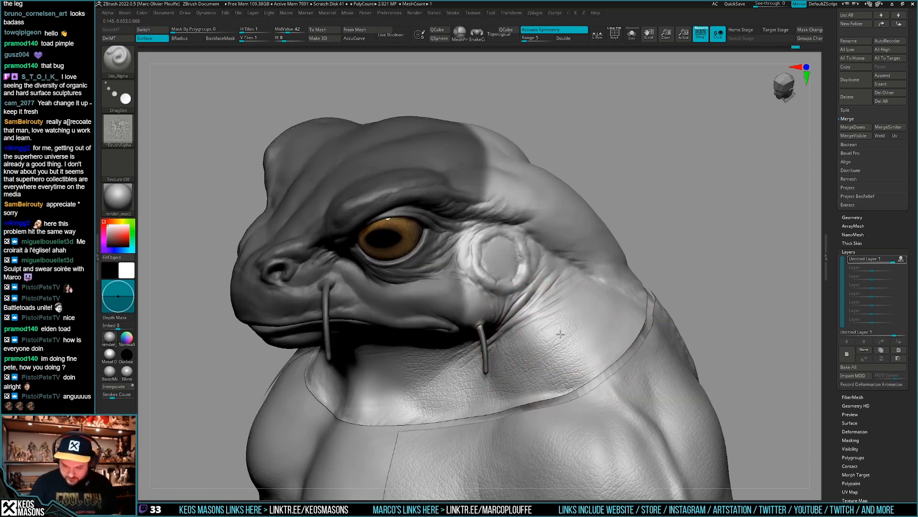
mouse_move(561, 334)
right_mouse_down()
mouse_move(649, 328)
mouse_move(606, 358)
right_mouse_up()
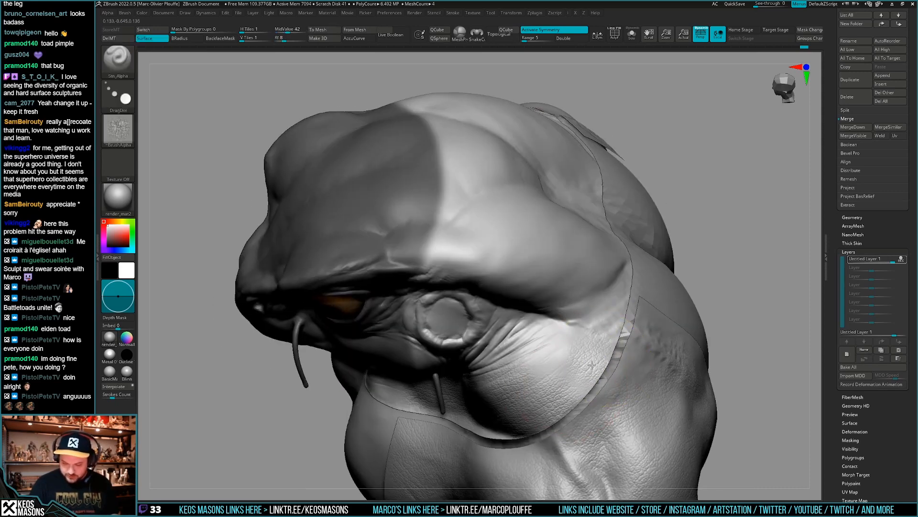
left_click(555, 344)
right_click_drag(545, 355, 545, 319)
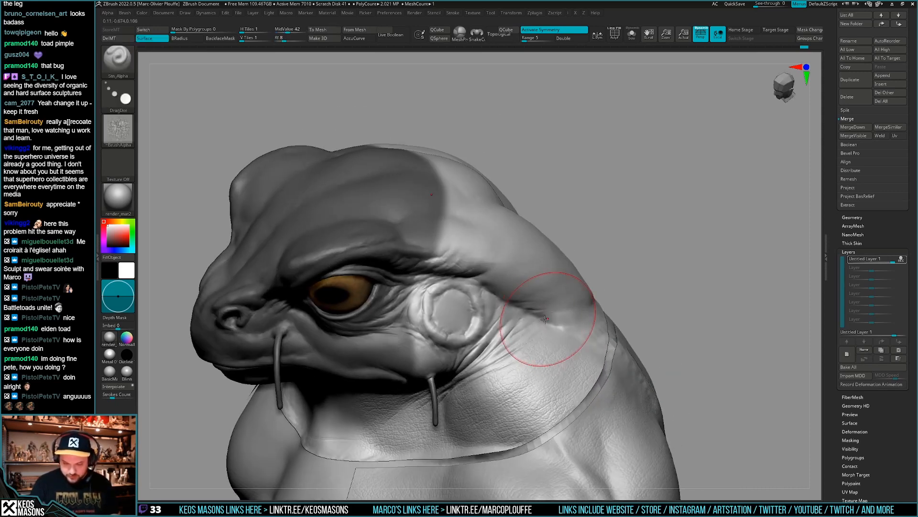
right_click_drag(494, 354, 450, 337)
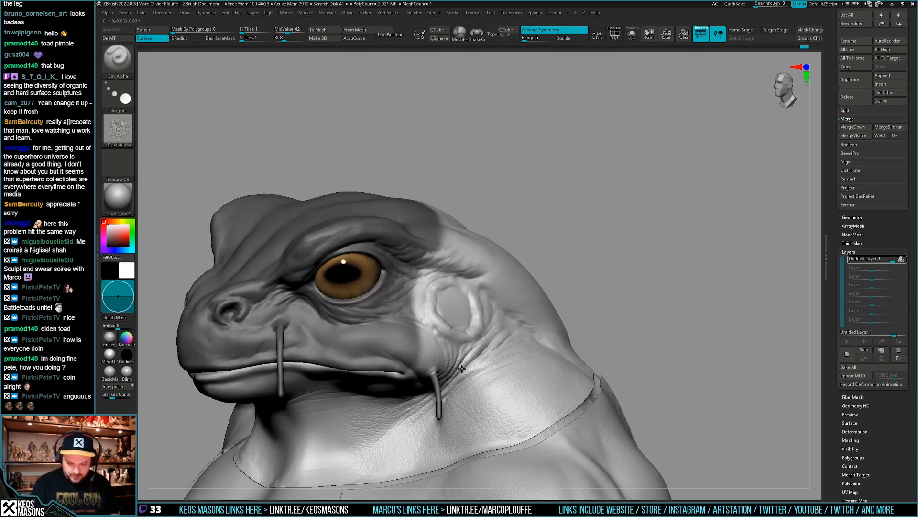
- Cover the nape and the unmasked back of the head with overlapping skin-alpha stamps
mouse_move(459, 376)
right_mouse_down()
mouse_move(561, 394)
mouse_move(590, 363)
mouse_move(605, 311)
right_mouse_up()
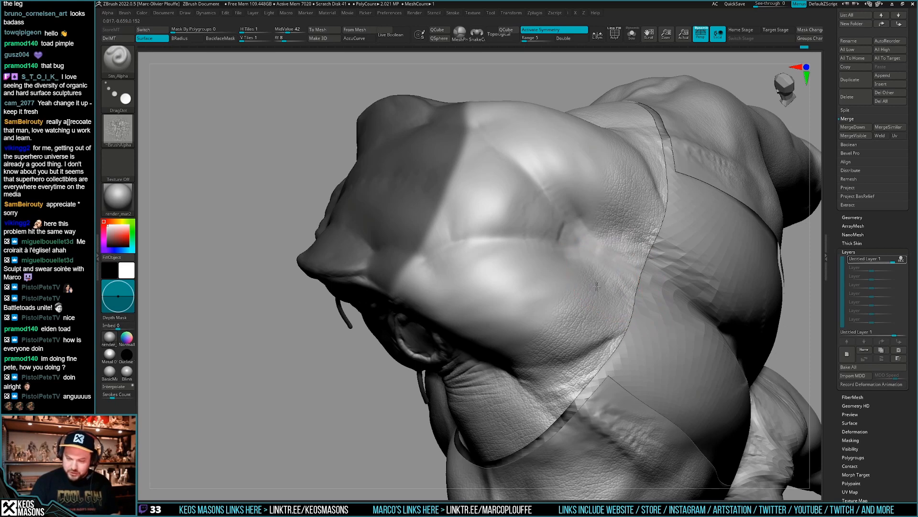
right_click_drag(597, 286, 541, 306)
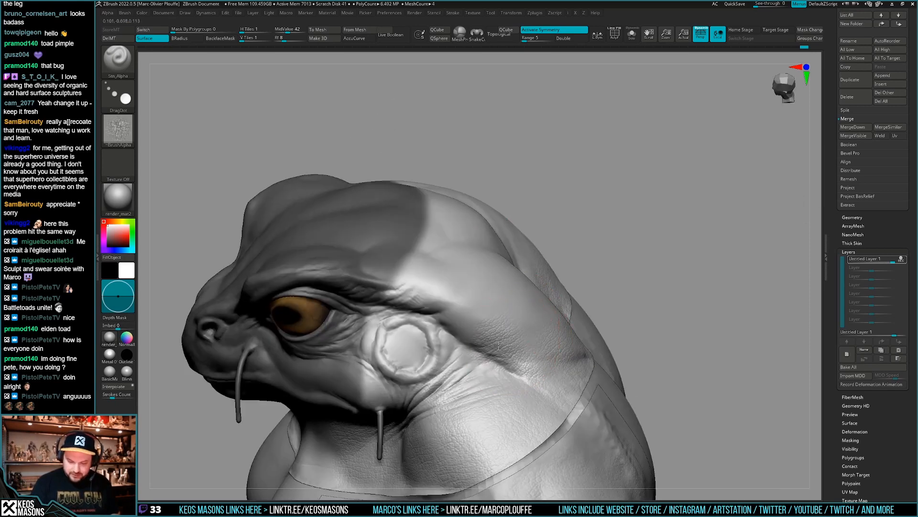
mouse_move(498, 345)
right_mouse_down()
mouse_move(557, 305)
mouse_move(478, 306)
mouse_move(512, 289)
mouse_move(526, 268)
right_mouse_up()
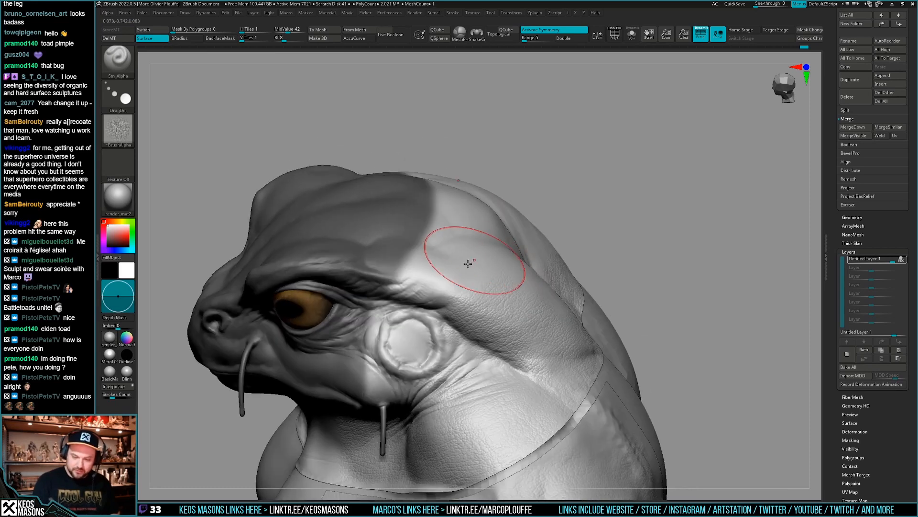
mouse_move(455, 280)
right_mouse_down()
mouse_move(493, 258)
mouse_move(507, 229)
mouse_move(497, 213)
right_mouse_up()
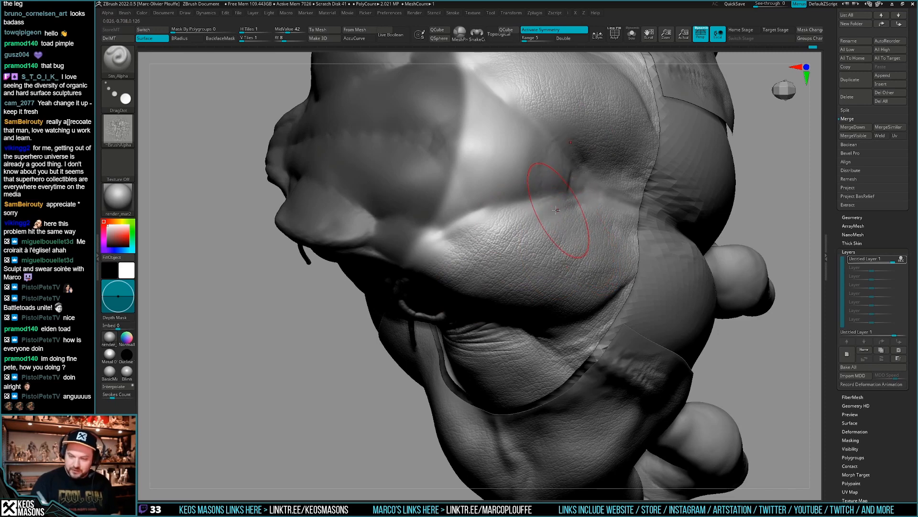
right_click_drag(461, 185, 543, 284)
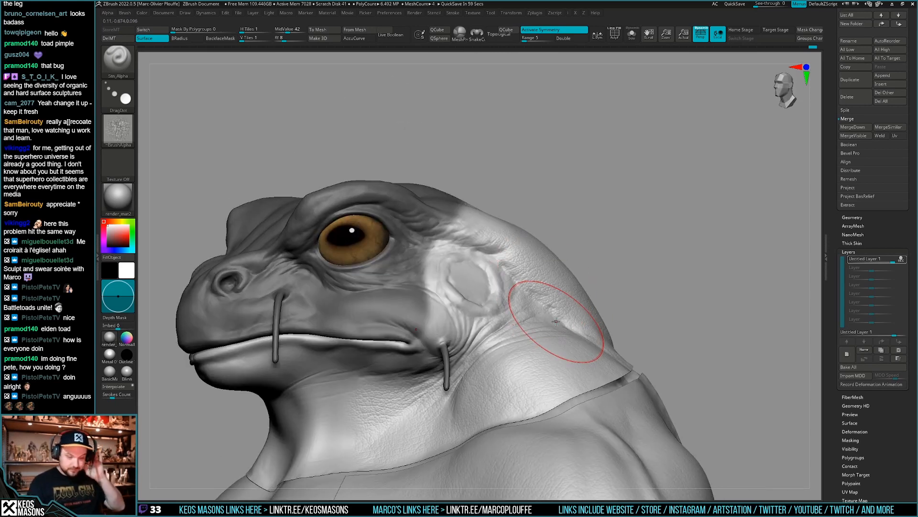
- Stamp leathery skin texture below the jaw line and down the side of the throat to the collar edge
mouse_move(556, 321)
right_mouse_down()
mouse_move(469, 323)
mouse_move(482, 301)
mouse_move(476, 338)
mouse_move(498, 316)
right_mouse_up()
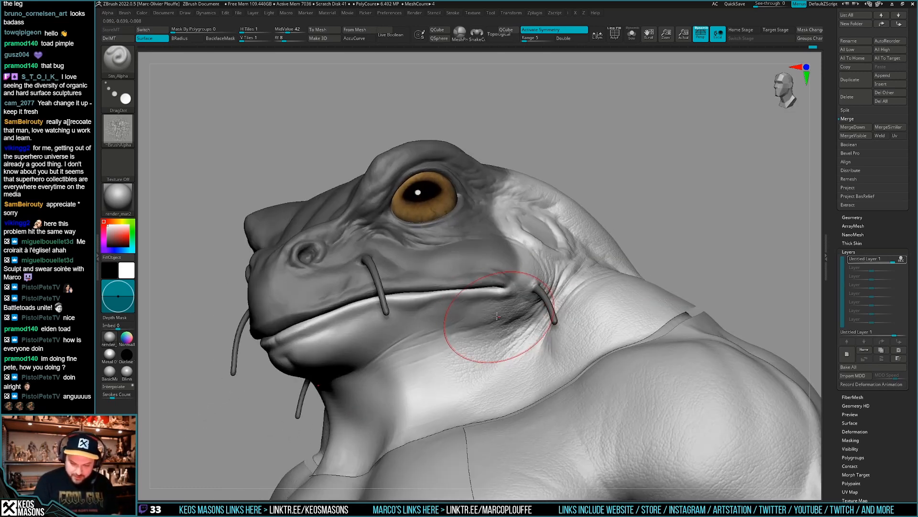
mouse_move(429, 320)
right_mouse_down("alt")
mouse_move(479, 334)
mouse_move(564, 315)
right_mouse_up("alt")
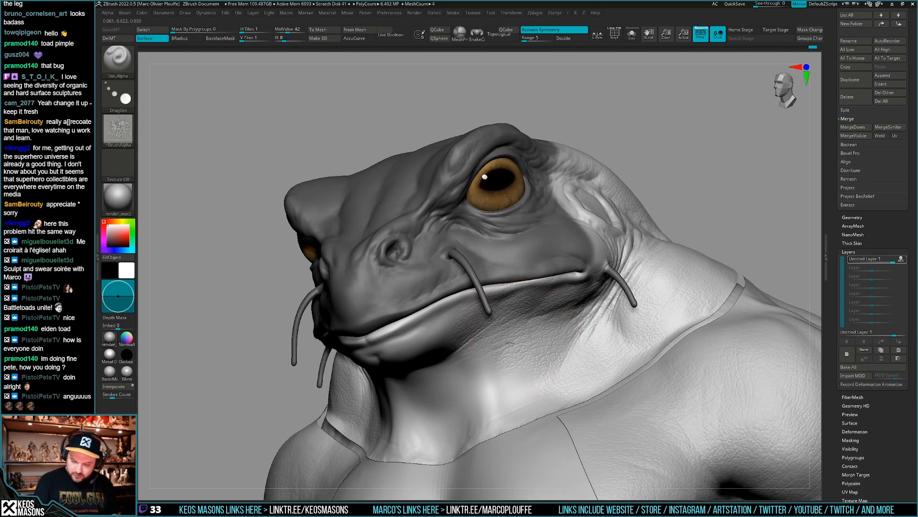
mouse_move(510, 343)
right_mouse_down()
mouse_move(506, 329)
mouse_move(569, 354)
right_mouse_up()
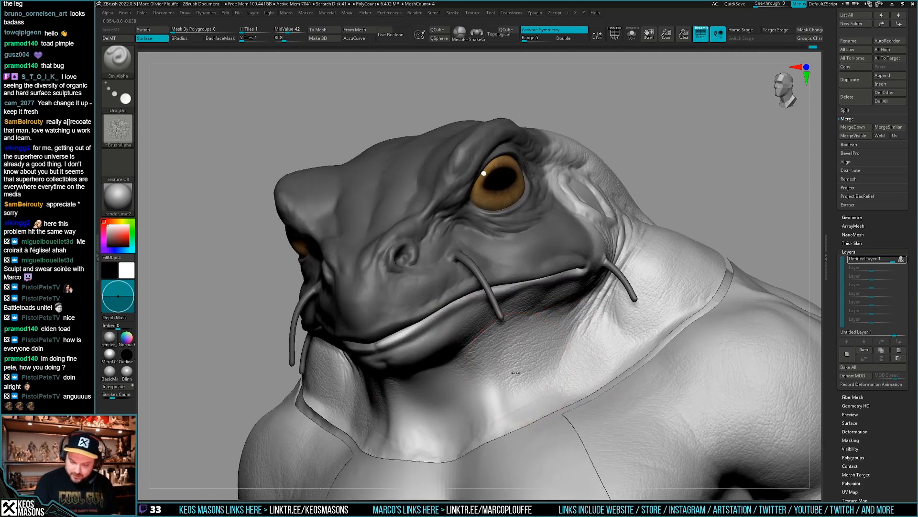
mouse_move(516, 372)
right_mouse_down()
mouse_move(550, 388)
mouse_move(481, 394)
right_mouse_up()
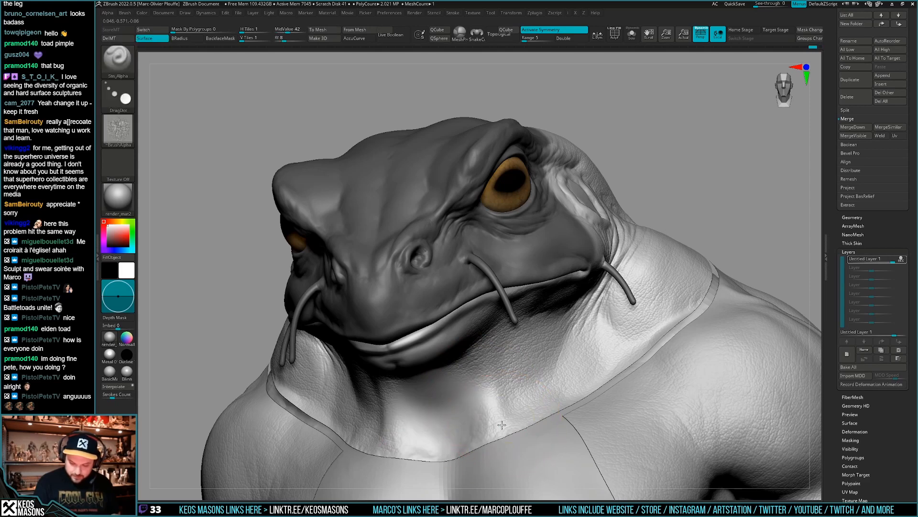
mouse_move(503, 421)
right_mouse_down()
mouse_move(461, 297)
mouse_move(483, 330)
mouse_move(553, 373)
mouse_move(536, 368)
mouse_move(528, 326)
mouse_move(537, 287)
mouse_move(632, 271)
mouse_move(588, 289)
mouse_move(545, 331)
right_mouse_up()
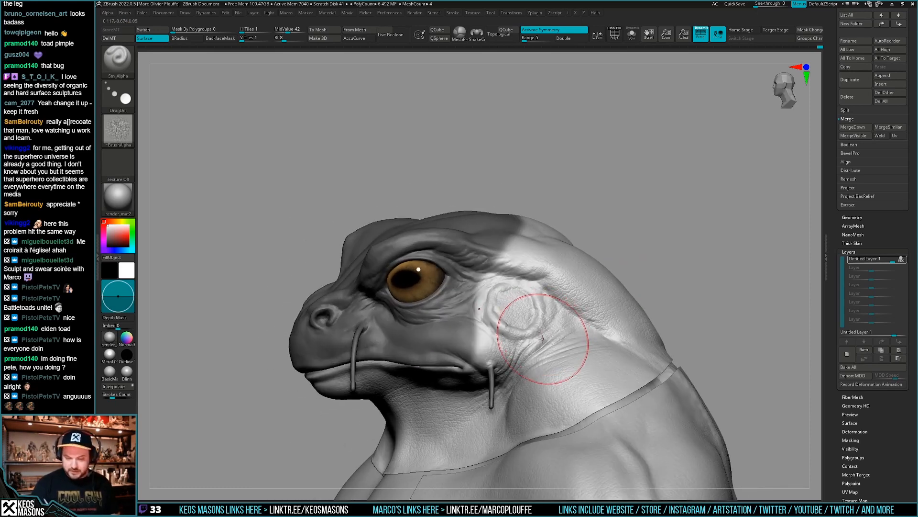
- Clear the face mask and stamp the skin alpha across the cheek between the eye and the mouth
key("shift+d")
left_click_drag(728, 244, 771, 202, "ctrl")
mouse_move(509, 327)
right_mouse_down("ctrl")
mouse_move(508, 349)
mouse_move(469, 320)
mouse_move(518, 335)
right_mouse_up("ctrl")
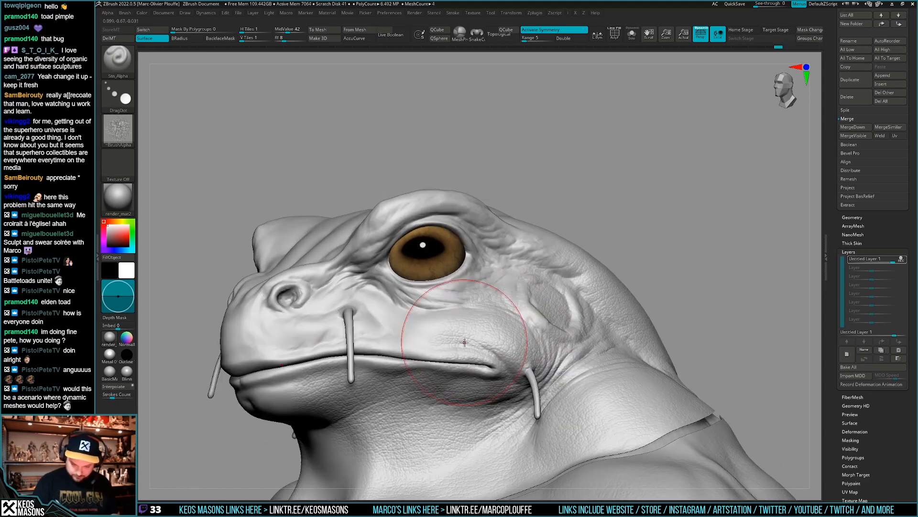
mouse_move(464, 342)
right_mouse_down()
mouse_move(530, 343)
mouse_move(460, 357)
right_mouse_up()
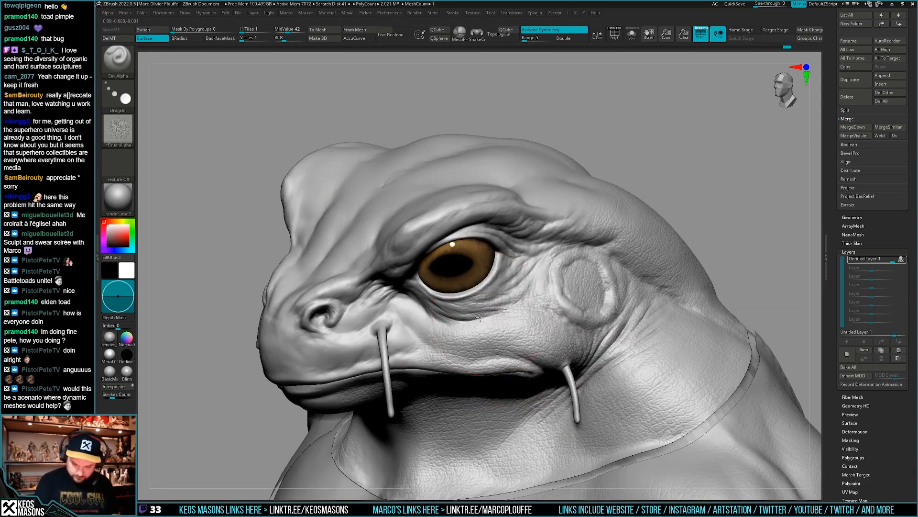
right_click_drag(480, 317, 530, 275)
left_click(531, 274)
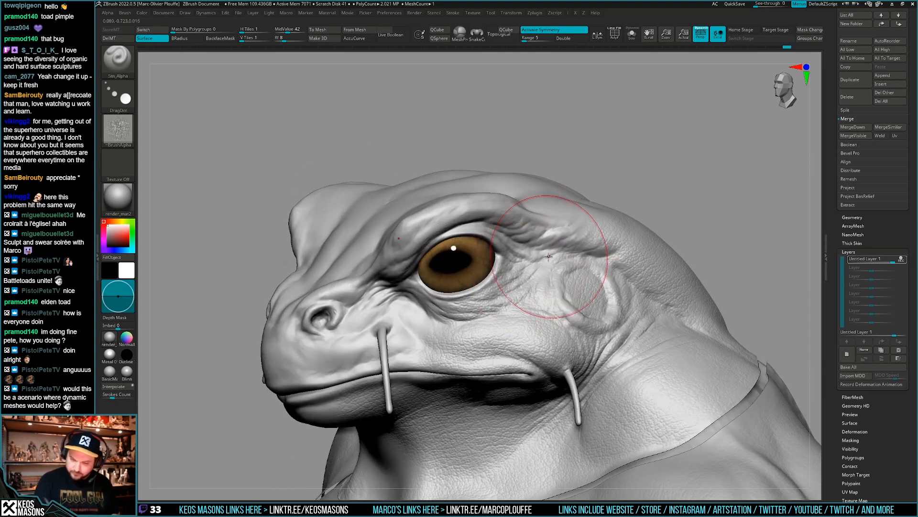
- Stamp the skin alpha between the eye and the eardrum and onto the upper eyelid
left_click_drag(556, 252, 445, 221)
right_click_drag(446, 221, 495, 188)
left_click_drag(441, 224, 429, 229)
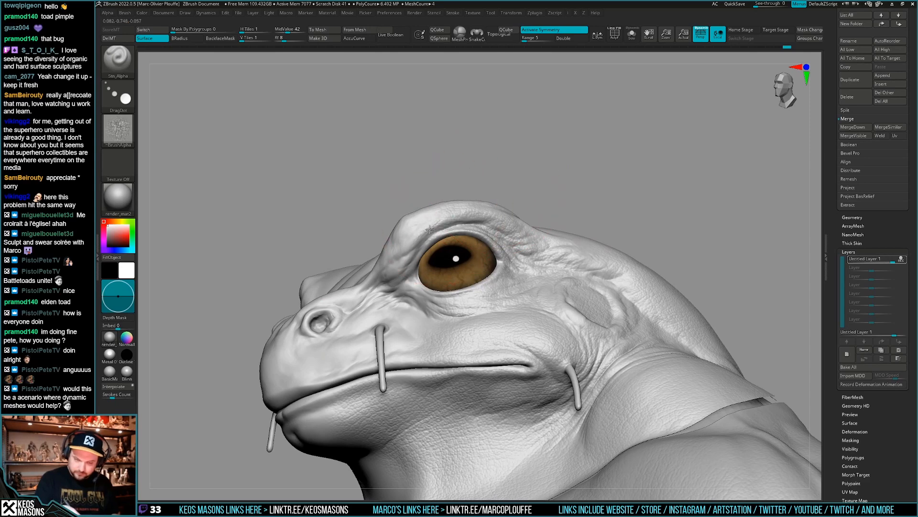
right_click_drag(429, 230, 460, 264)
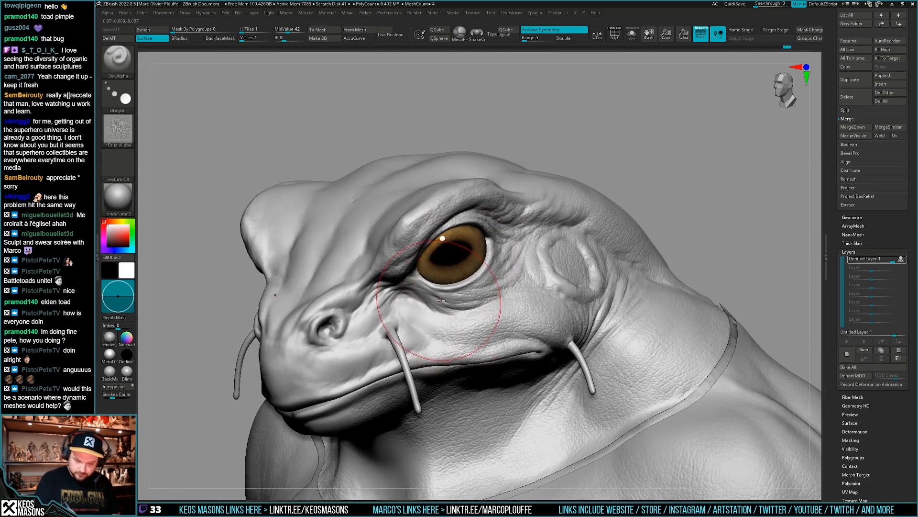
- Extend the skin texture along the upper lip and side of the snout, and turn on BackfaceMask for the brush
mouse_move(422, 346)
right_mouse_down("alt")
mouse_move(486, 352)
mouse_move(514, 338)
right_mouse_up("alt")
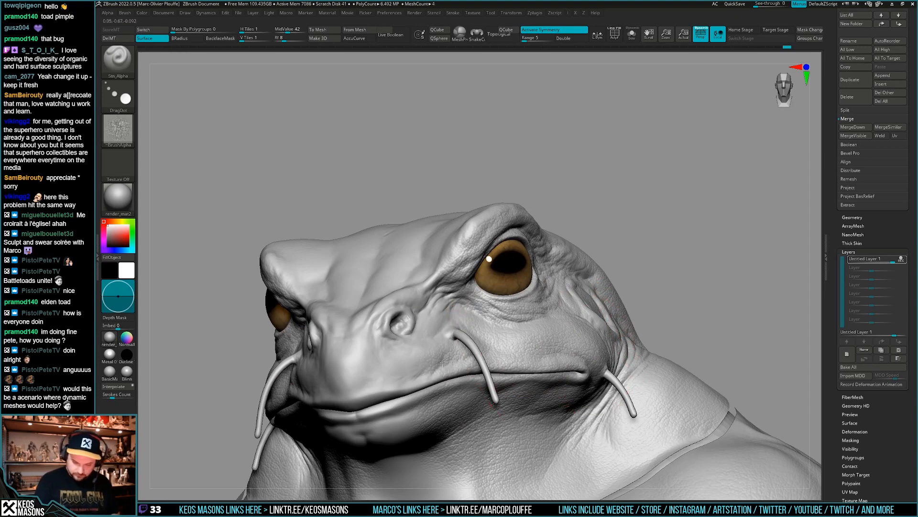
mouse_move(444, 362)
right_mouse_down()
mouse_move(445, 300)
mouse_move(459, 330)
mouse_move(484, 346)
mouse_move(474, 338)
mouse_move(466, 355)
mouse_move(738, 250)
mouse_move(443, 354)
mouse_move(485, 383)
mouse_move(502, 254)
mouse_move(455, 229)
mouse_move(449, 213)
right_mouse_up()
mouse_move(438, 236)
left_mouse_down("shift")
mouse_move(459, 246)
mouse_move(465, 234)
left_mouse_up("shift")
right_click_drag(465, 233, 487, 215)
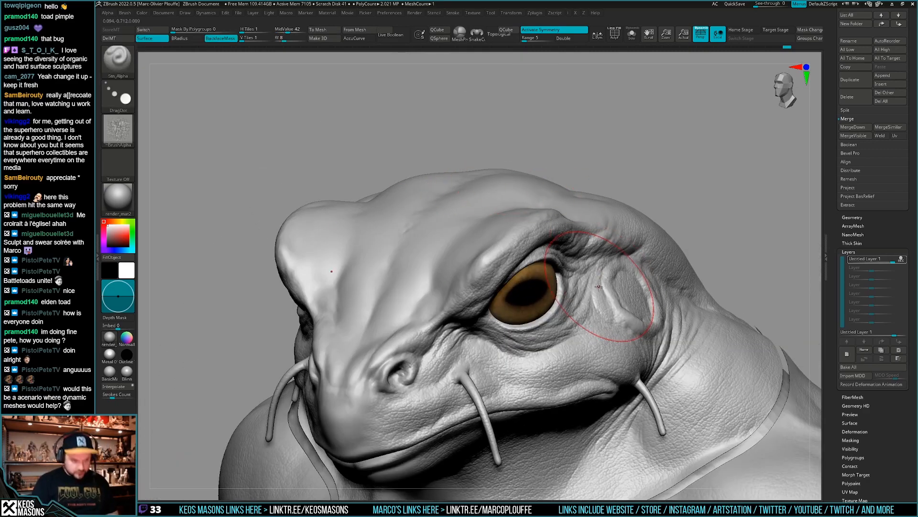
- Stamp the skin alpha on top of the brow ridges and inward onto the forehead
right_click_drag(598, 258, 555, 291)
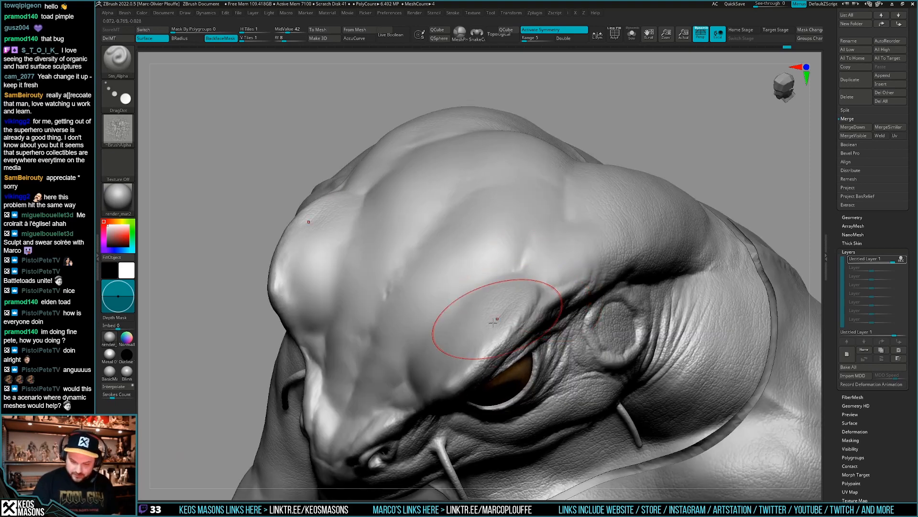
mouse_move(473, 343)
right_mouse_down()
mouse_move(514, 310)
mouse_move(500, 342)
right_mouse_up()
left_click_drag(503, 337, 495, 344)
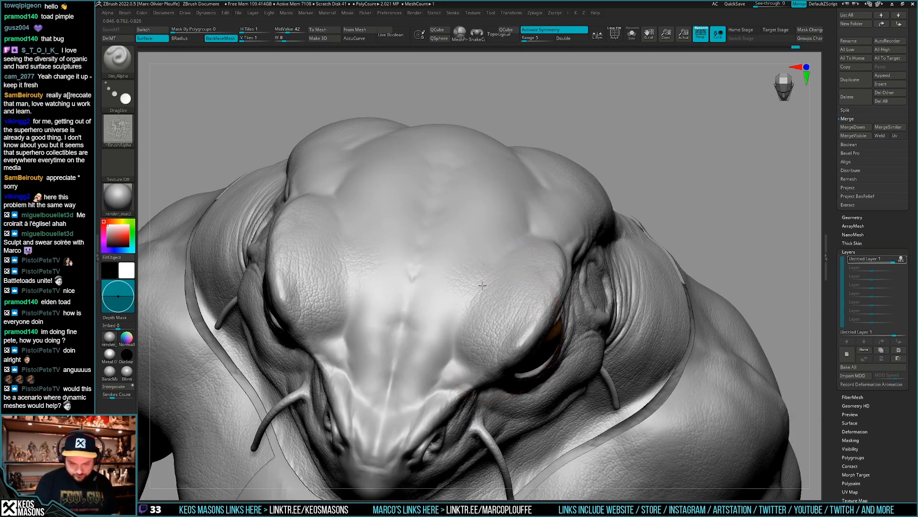
right_click_drag(380, 348, 457, 324)
mouse_move(448, 358)
right_mouse_down()
mouse_move(449, 332)
mouse_move(436, 322)
mouse_move(491, 338)
mouse_move(450, 345)
right_mouse_up()
- Turn off symmetry and stamp the skin alpha across the centre of the throat below the chin
mouse_move(584, 358)
right_mouse_down("alt")
mouse_move(561, 343)
mouse_move(574, 354)
right_mouse_up("alt")
mouse_move(697, 296)
right_mouse_down()
mouse_move(488, 339)
mouse_move(578, 287)
mouse_move(588, 251)
right_mouse_up()
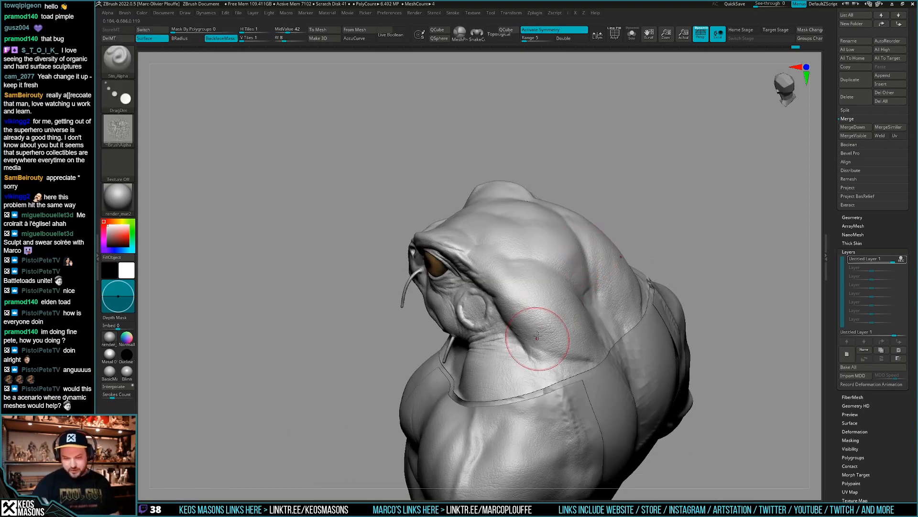
mouse_move(478, 349)
right_mouse_down()
mouse_move(538, 332)
mouse_move(612, 330)
mouse_move(574, 339)
mouse_move(525, 393)
mouse_move(513, 318)
mouse_move(531, 407)
mouse_move(512, 368)
mouse_move(540, 367)
right_mouse_up()
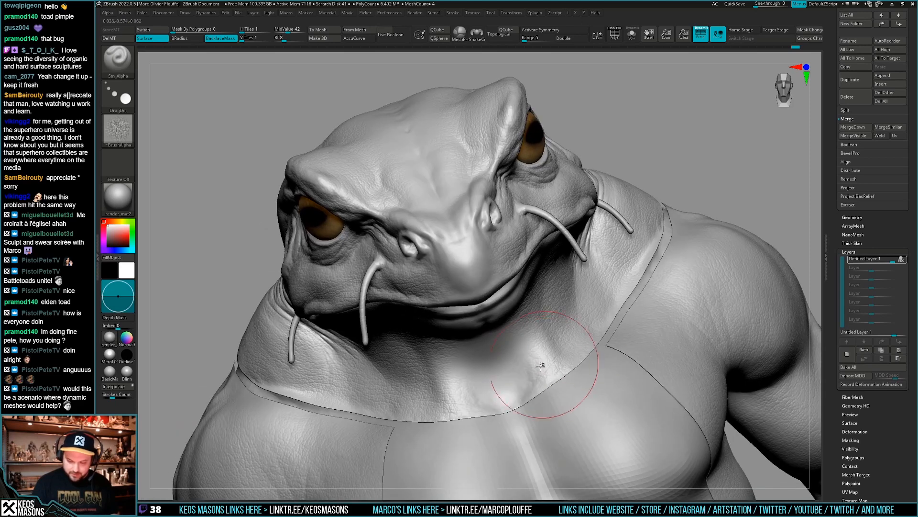
mouse_move(480, 402)
right_mouse_down()
mouse_move(517, 351)
mouse_move(511, 310)
mouse_move(501, 327)
mouse_move(473, 300)
right_mouse_up()
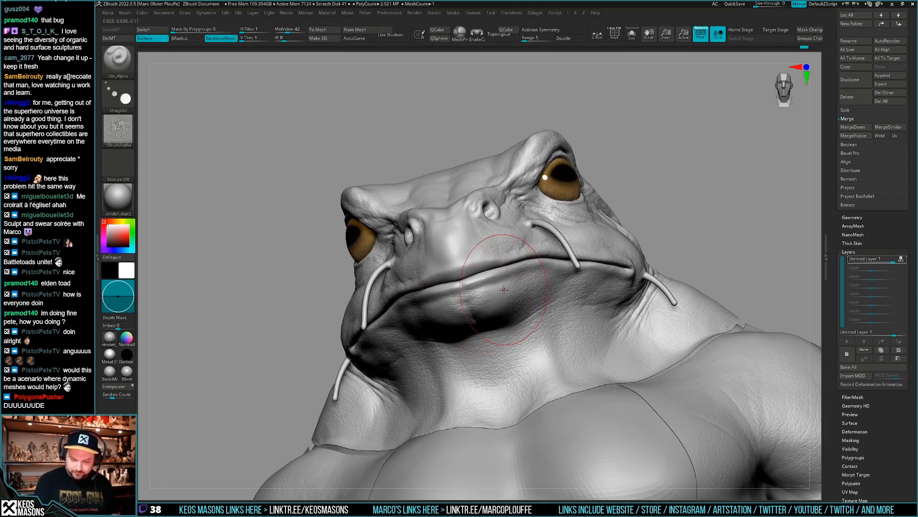
- Stamp the skin alpha along the centre of the head's top and back, down to the nape
mouse_move(499, 287)
right_mouse_down()
mouse_move(480, 283)
mouse_move(454, 305)
mouse_move(463, 306)
mouse_move(448, 287)
mouse_move(477, 343)
mouse_move(403, 302)
mouse_move(430, 311)
mouse_move(405, 292)
mouse_move(390, 177)
right_mouse_up()
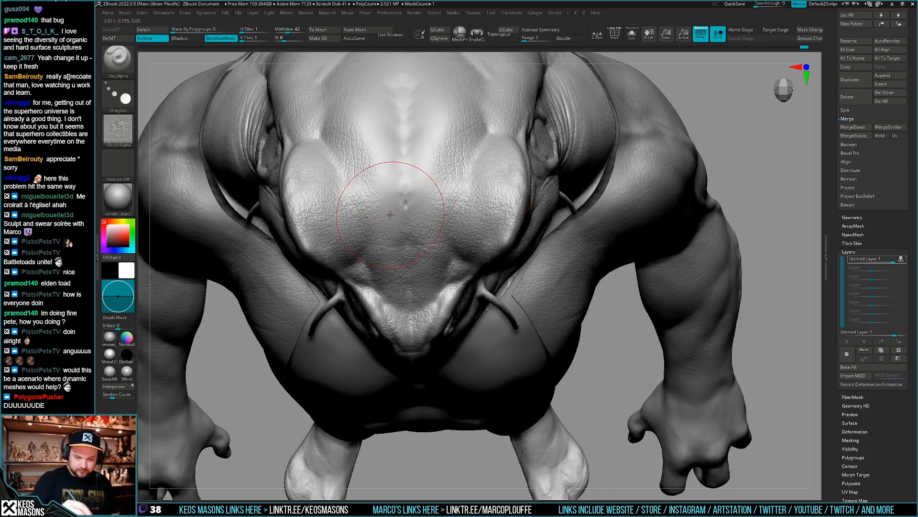
right_click_drag(427, 203, 436, 186)
right_click_drag(430, 314, 439, 365)
mouse_move(502, 301)
right_mouse_down()
mouse_move(470, 303)
mouse_move(447, 282)
mouse_move(454, 259)
mouse_move(450, 311)
mouse_move(430, 295)
mouse_move(447, 297)
mouse_move(445, 312)
right_mouse_up()
left_click(457, 275)
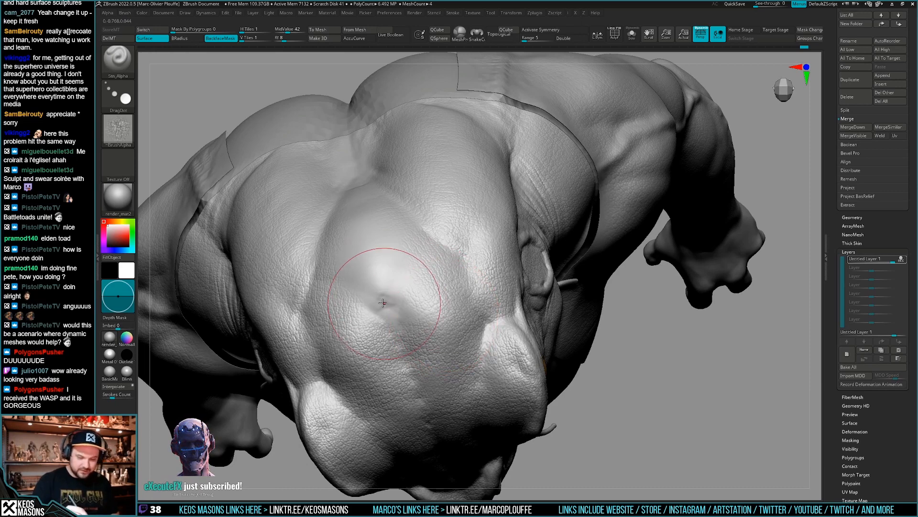
mouse_move(404, 299)
right_mouse_down()
mouse_move(363, 249)
mouse_move(359, 205)
mouse_move(379, 338)
right_mouse_up()
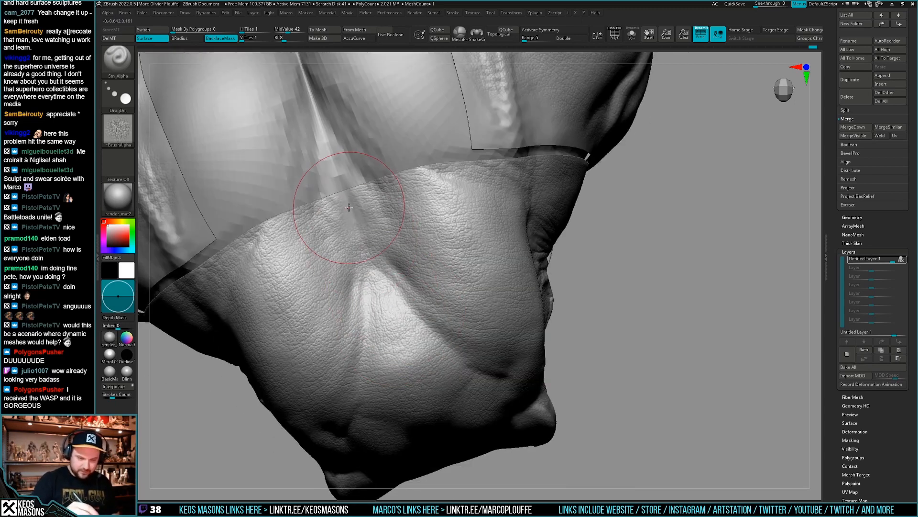
mouse_move(335, 197)
right_mouse_down()
mouse_move(367, 215)
mouse_move(397, 306)
mouse_move(410, 294)
mouse_move(411, 268)
right_mouse_up()
right_click_drag(411, 268, 423, 143, "alt")
- Examine the textured head from several sides and compare it with the armoured frog concept image
right_click_drag(510, 302, 479, 287)
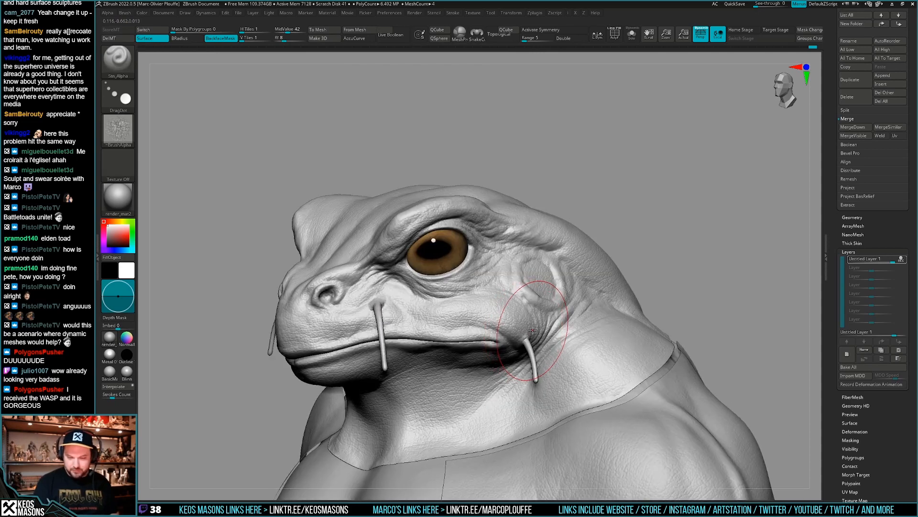
mouse_move(505, 337)
right_mouse_down()
mouse_move(483, 335)
mouse_move(498, 330)
right_mouse_up()
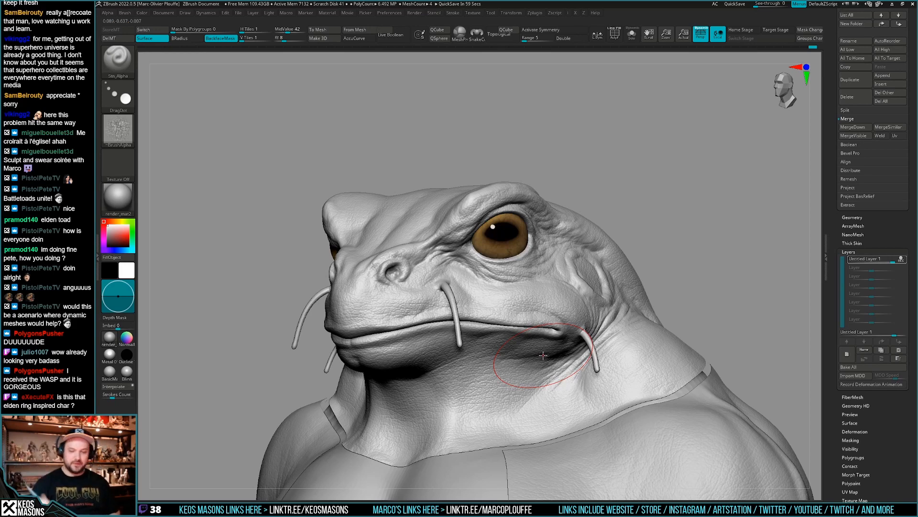
right_click_drag(578, 305, 555, 324)
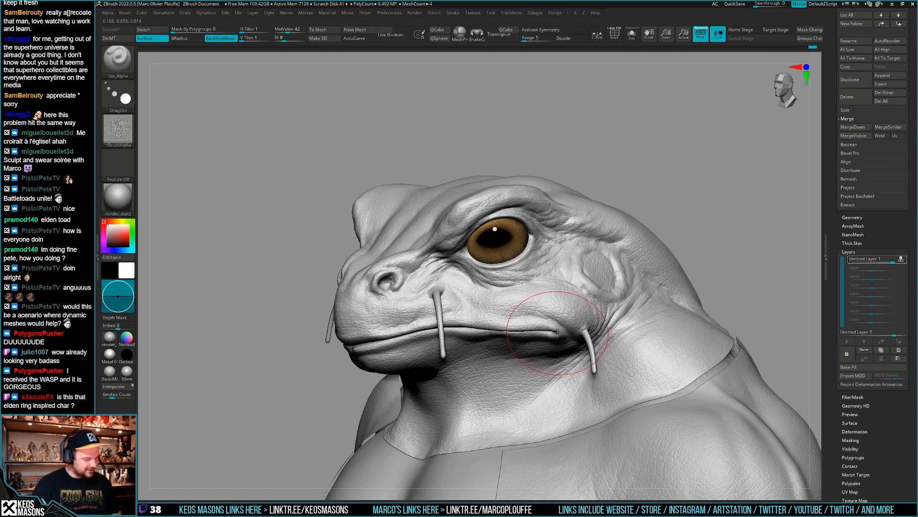
right_click_drag(558, 341, 615, 310)
right_click_drag(634, 361, 523, 355, "alt")
key("shift+f")
key("shift+f")
key("alt+Tab")
key("alt+Tab")
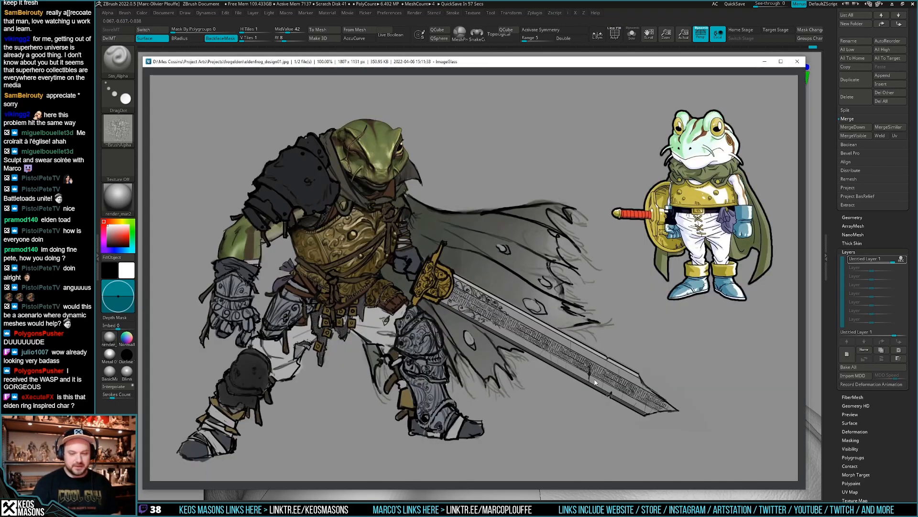
left_click(768, 19)
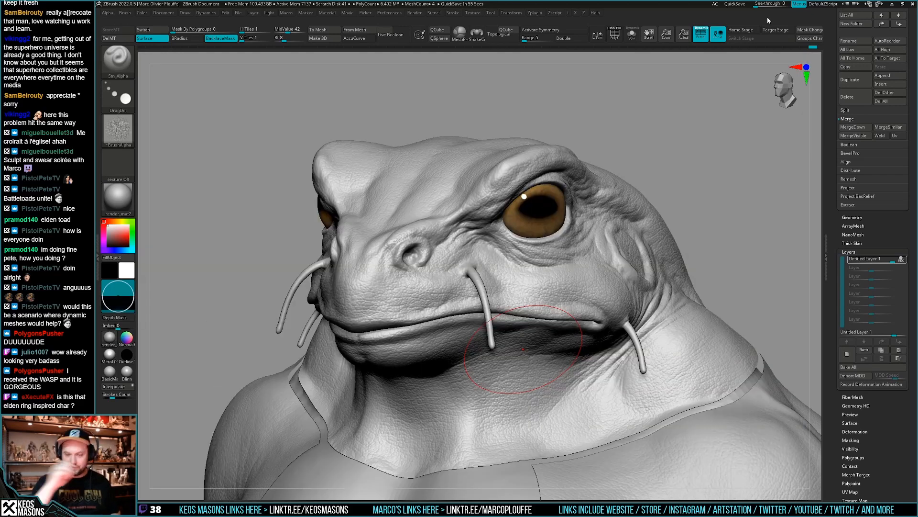
- Mask the head so that only the whisker-like barbels around the mouth can be sculpted
right_click_drag(533, 274, 505, 335)
key("w")
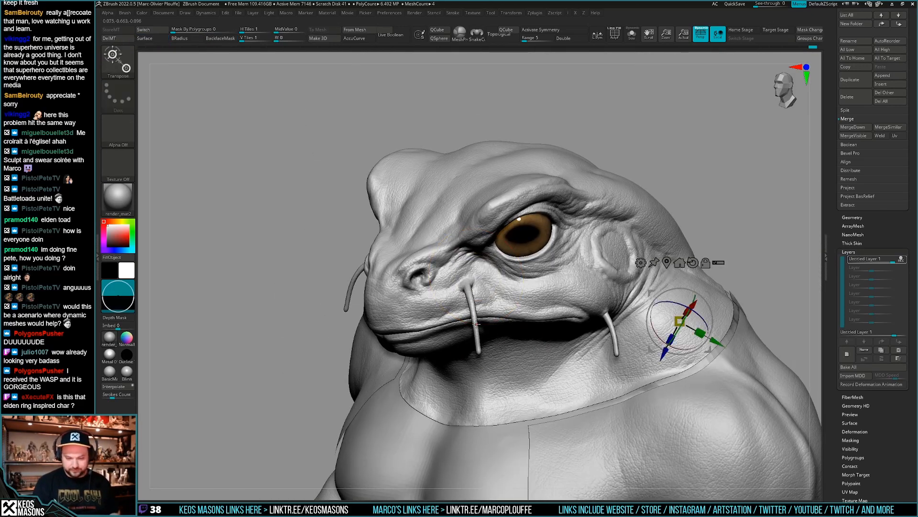
left_click(476, 323, "ctrl")
key("q")
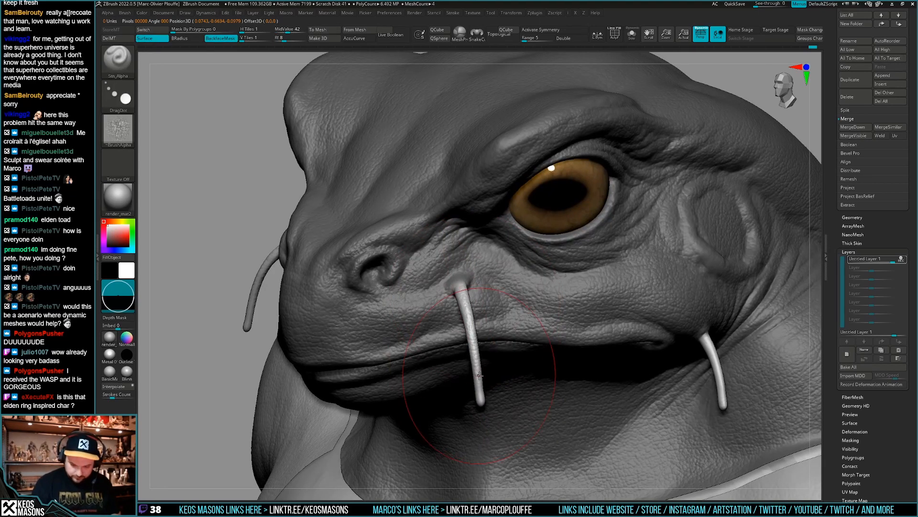
- Stamp the skin alpha along the barbels from all sides and clear the mask
right_click_drag(487, 357, 527, 276)
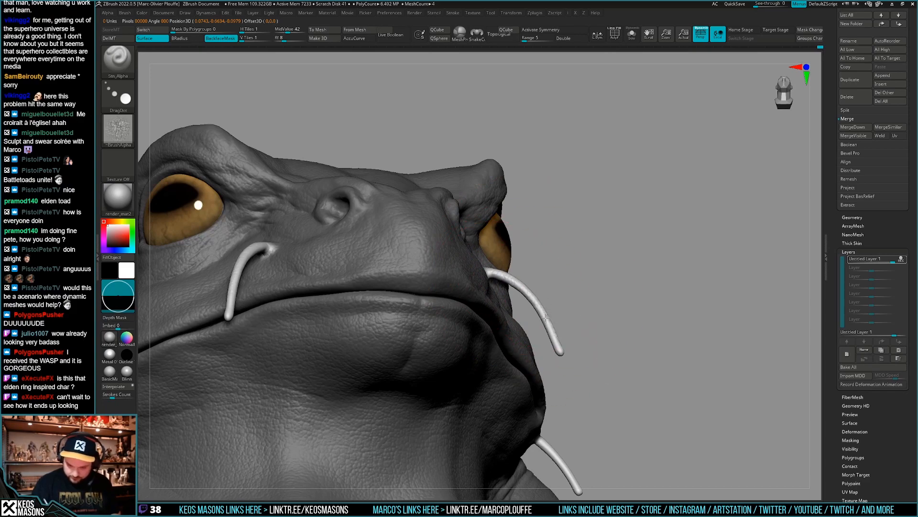
mouse_move(572, 321)
left_mouse_down()
mouse_move(545, 279)
mouse_move(552, 311)
mouse_move(533, 331)
left_mouse_up()
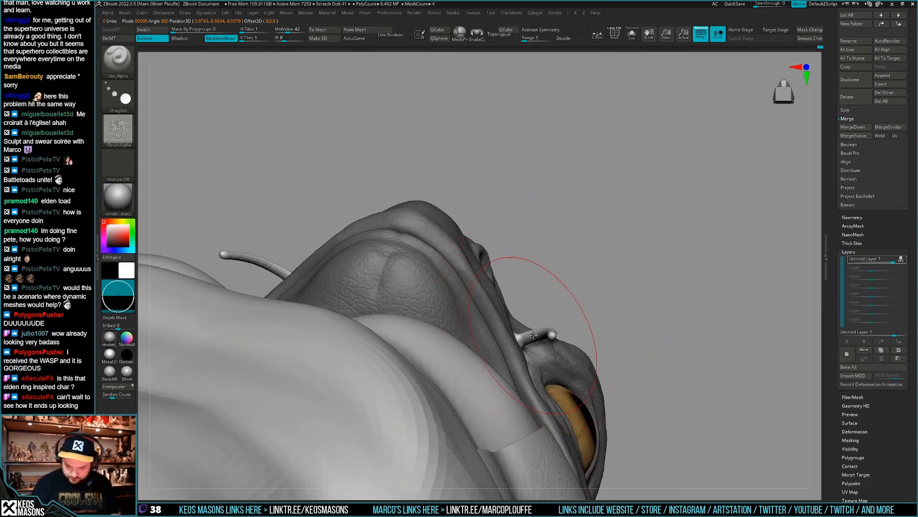
right_click_drag(534, 335, 566, 268)
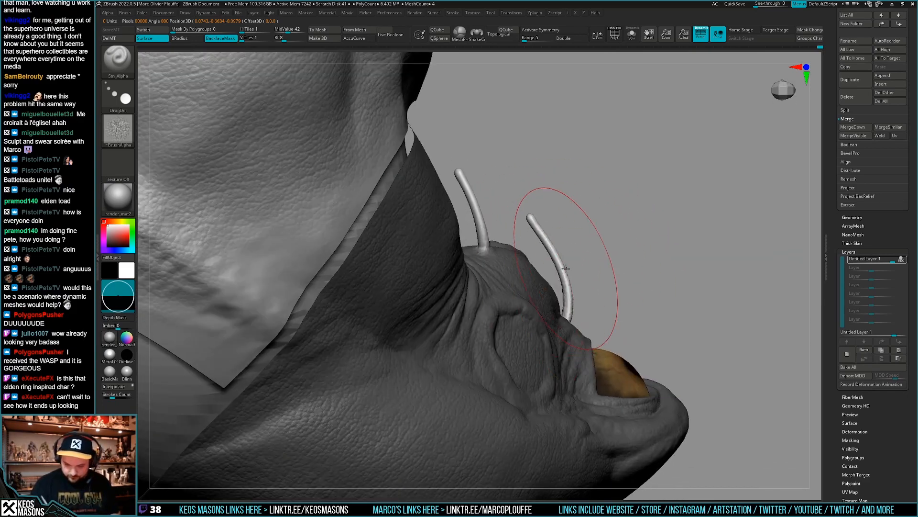
mouse_move(550, 232)
right_mouse_down()
mouse_move(381, 336)
mouse_move(371, 316)
mouse_move(391, 329)
mouse_move(401, 304)
right_mouse_up()
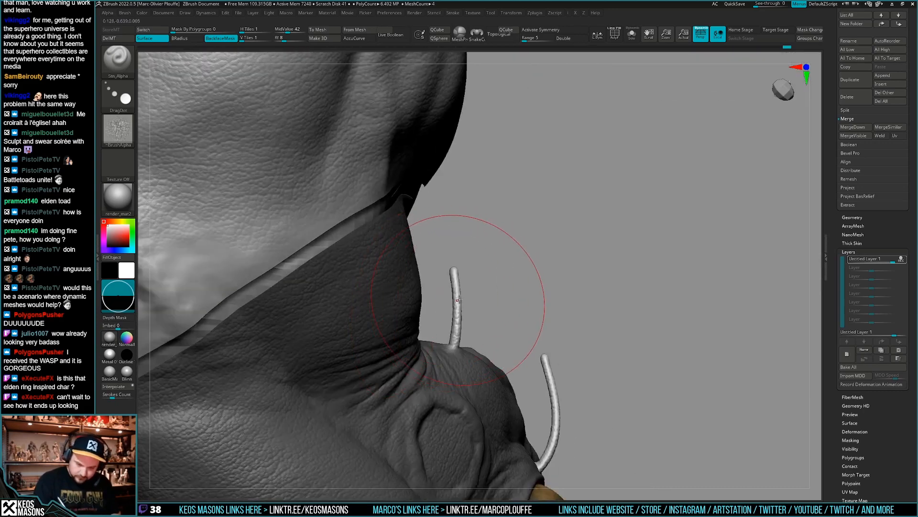
right_click_drag(533, 349, 659, 306)
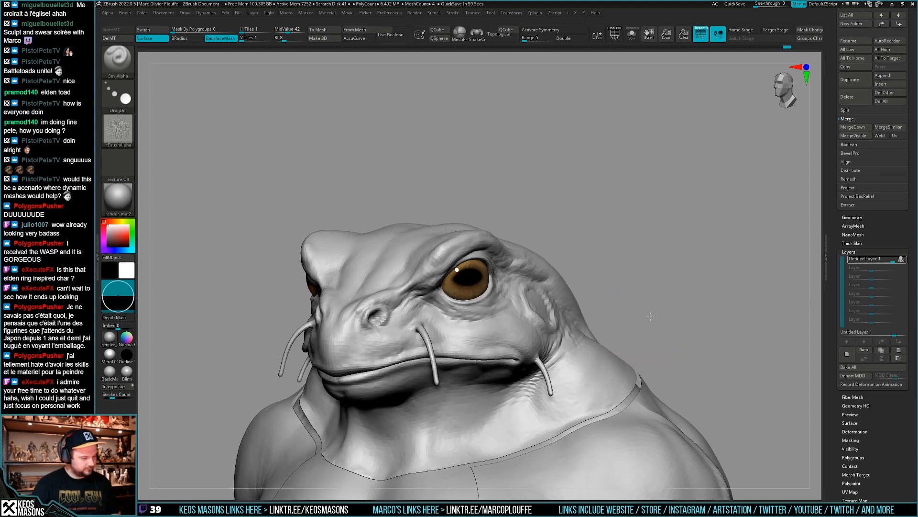
mouse_move(640, 325)
left_mouse_down()
mouse_move(622, 320)
mouse_move(645, 314)
mouse_move(642, 322)
mouse_move(638, 312)
mouse_move(617, 320)
left_mouse_up()
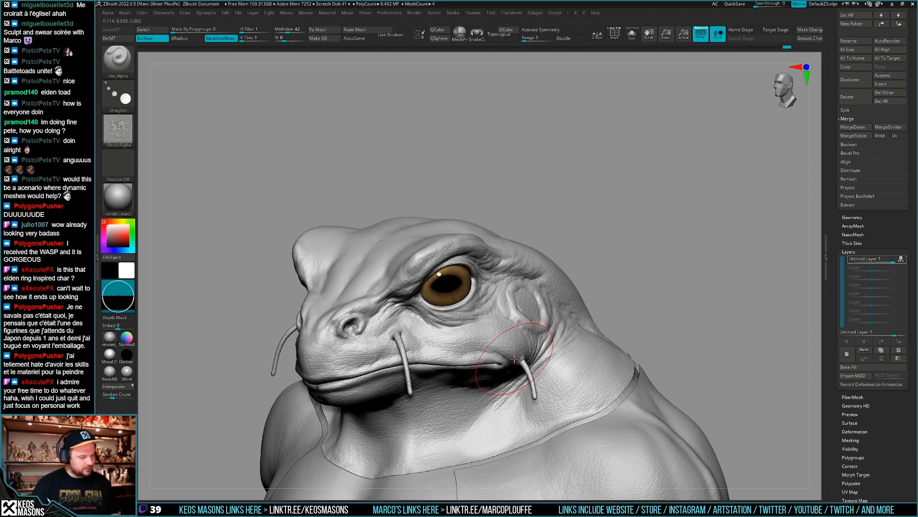
right_click_drag(516, 357, 563, 338)
key("shift+f")
key("shift+f")
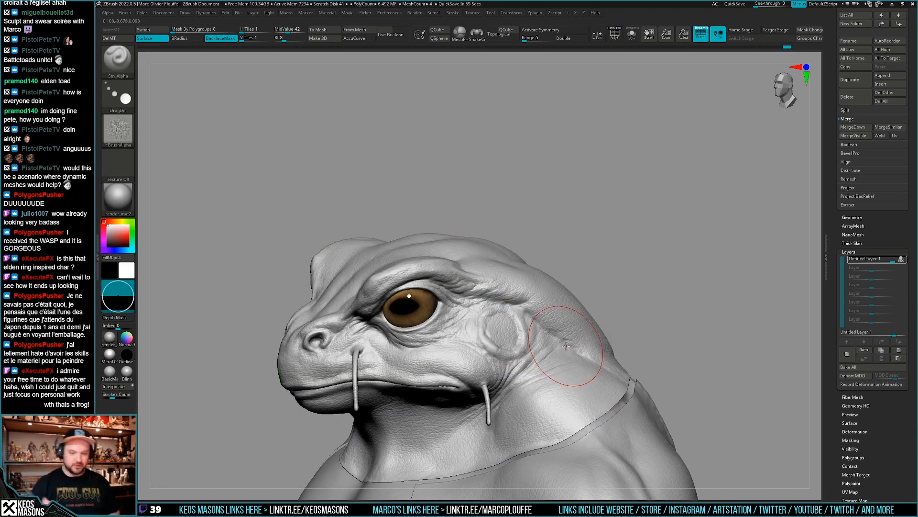
mouse_move(566, 345)
right_mouse_down()
mouse_move(525, 336)
mouse_move(544, 345)
mouse_move(611, 311)
mouse_move(636, 323)
mouse_move(610, 334)
mouse_move(607, 316)
mouse_move(616, 308)
mouse_move(574, 306)
mouse_move(631, 297)
mouse_move(546, 298)
right_mouse_up()
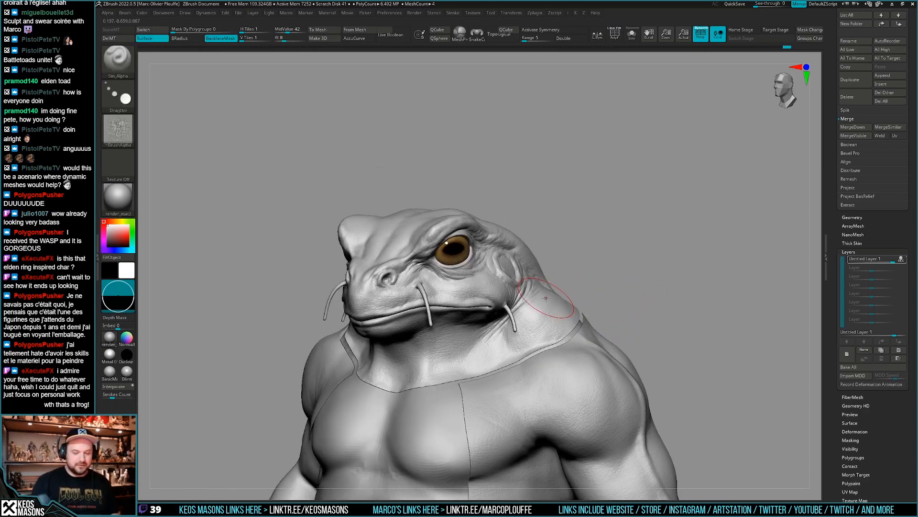
- Delete the head's stored morph target and add a new sculpting layer
left_click(132, 38)
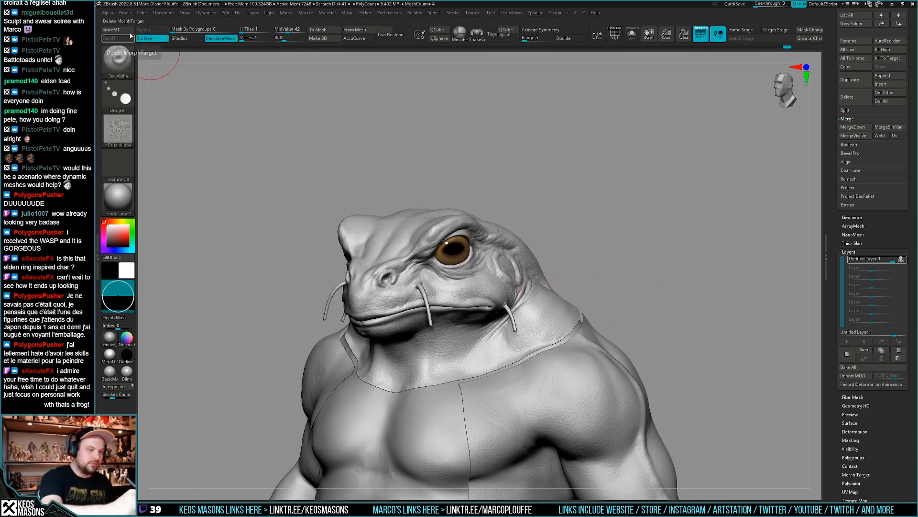
left_click(846, 351)
right_click_drag(640, 404, 602, 315, "alt")
right_click_drag(680, 337, 677, 332)
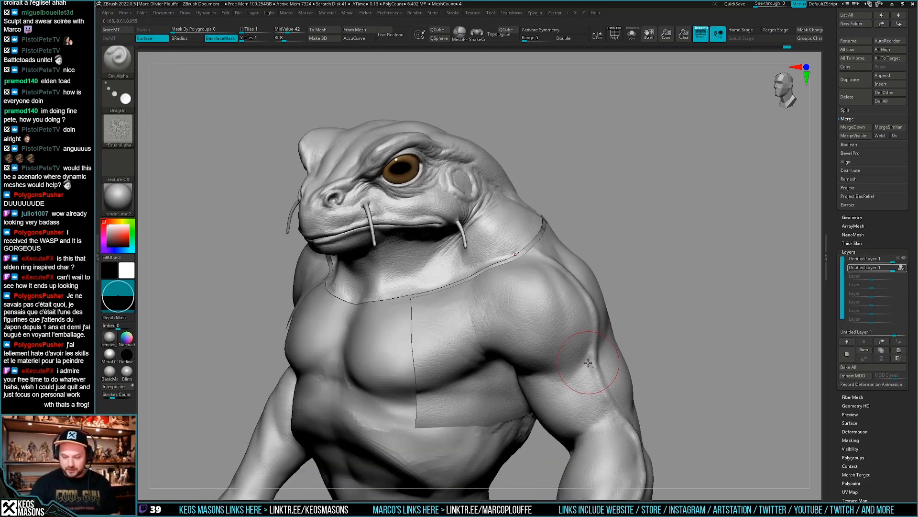
- Switch to the torso and arm subtool and turn on the visibility of its first two detail layers
left_click(602, 359, "alt")
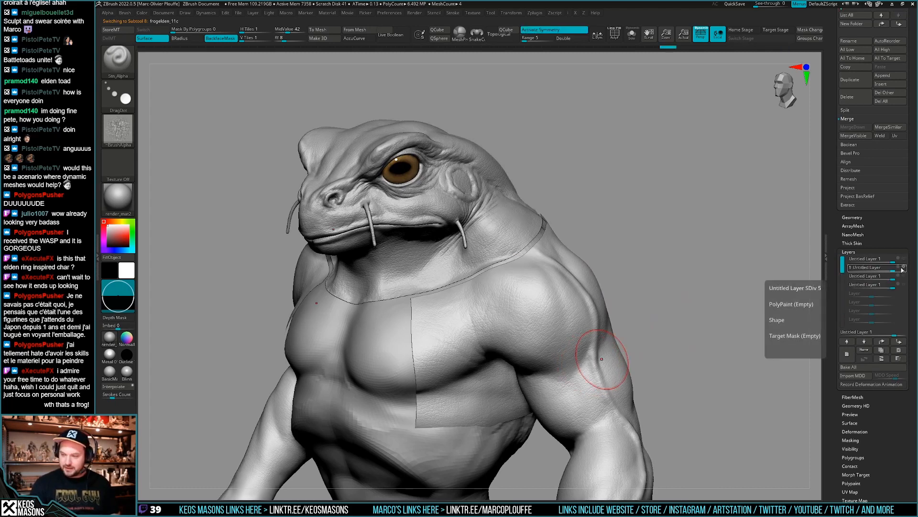
left_click(904, 259)
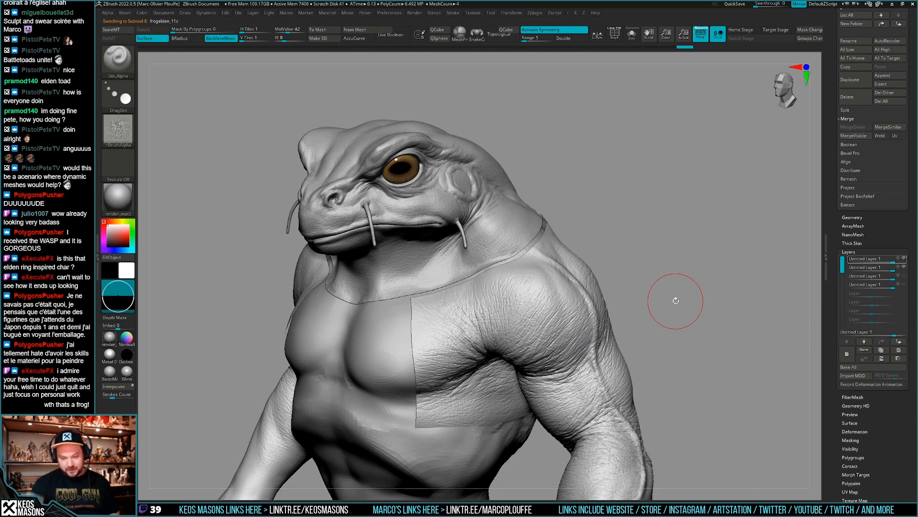
left_click_drag(657, 287, 667, 318)
right_click_drag(482, 357, 492, 363)
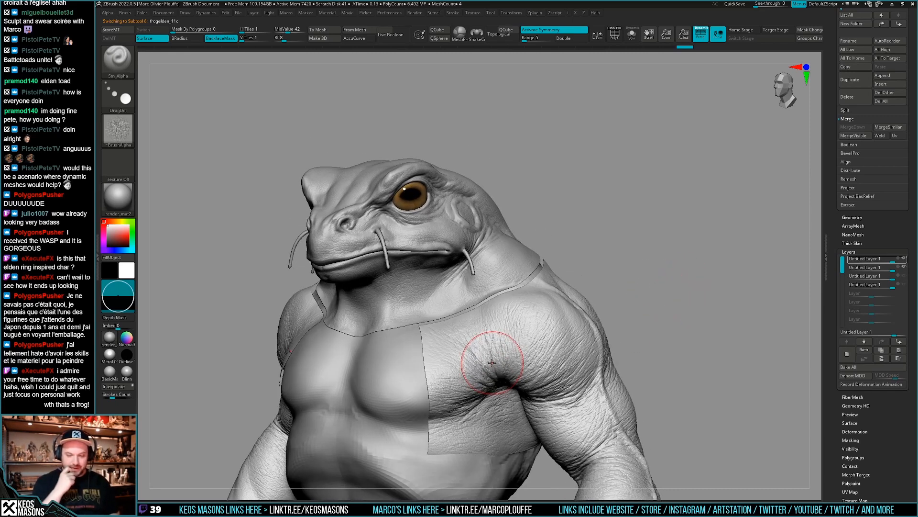
right_click_drag(509, 286, 531, 344, "alt")
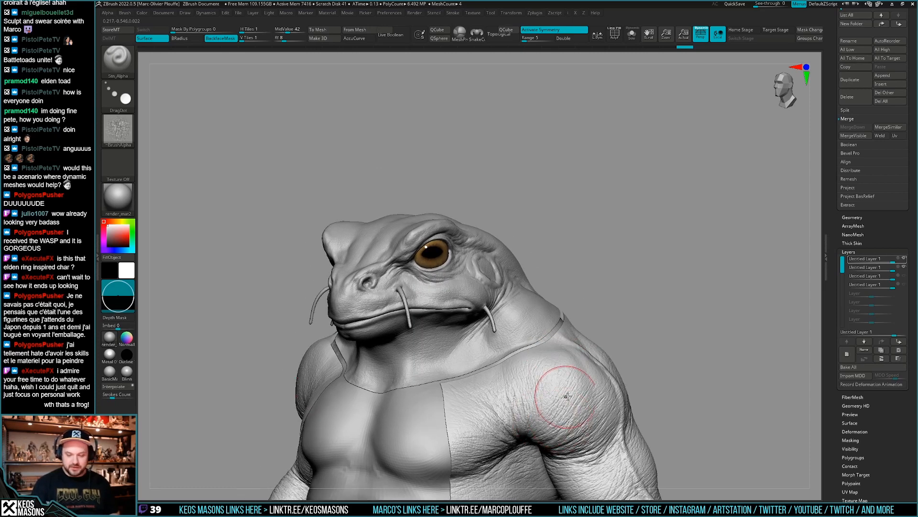
- Switch back to the head subtool and check its polygroups
mouse_move(521, 311)
right_mouse_down()
mouse_move(538, 356)
mouse_move(534, 306)
right_mouse_up()
left_click(540, 218)
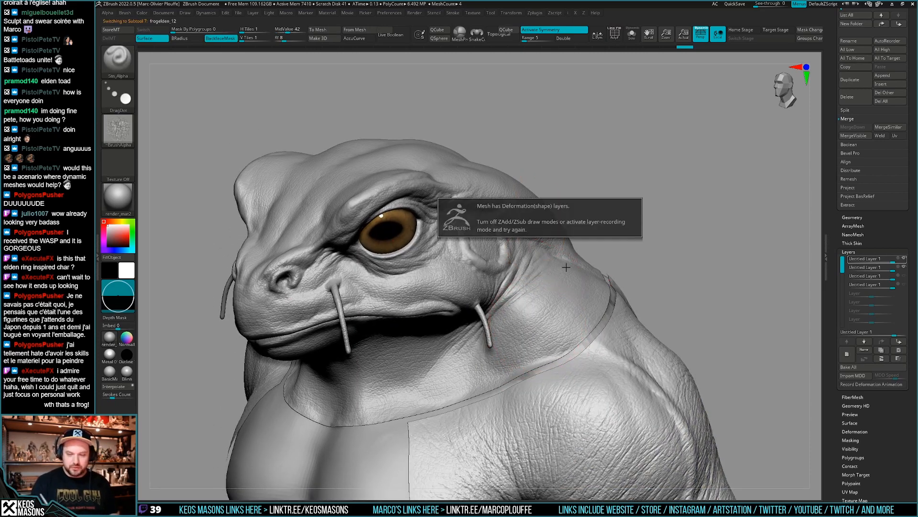
key("shift+f")
right_click_drag(582, 307, 576, 309, "alt")
key("shift+f")
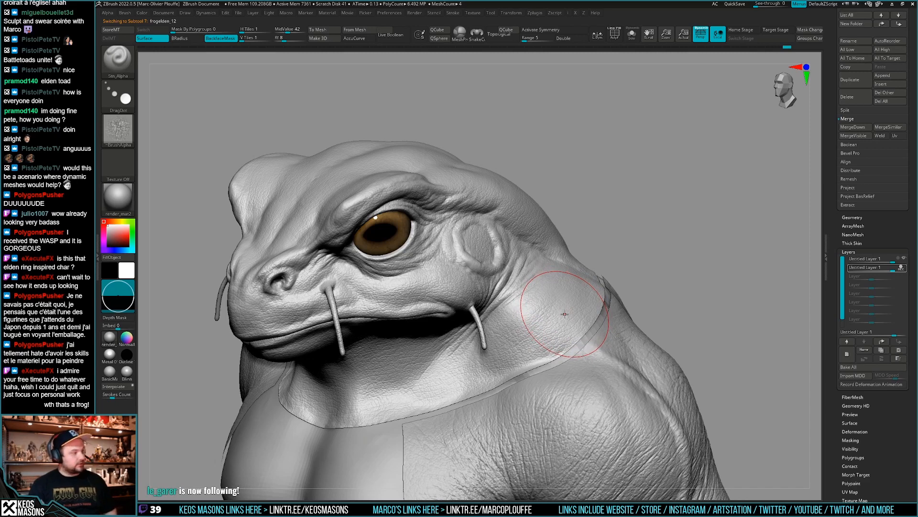
- Browse the frog leather and skin alphas and load Bumpy_Skin_21b from the skin folder as the brush alpha
key("comma")
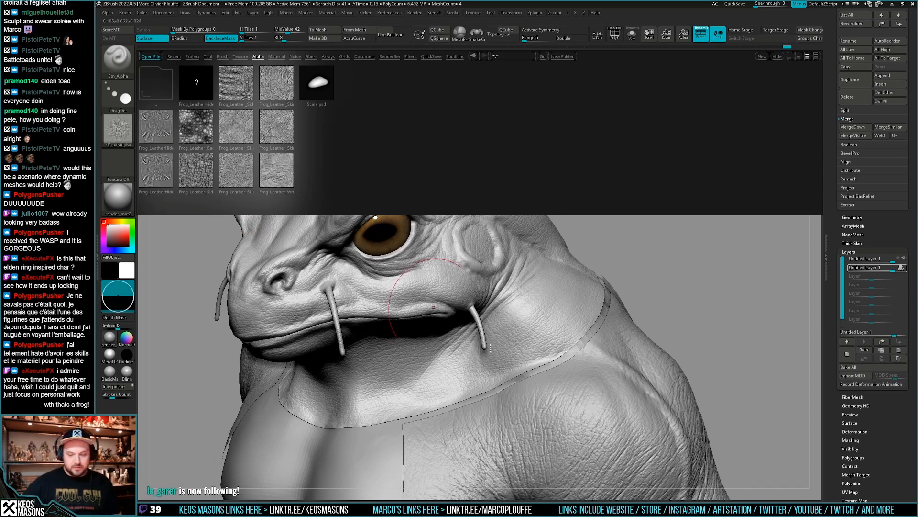
right_click_drag(613, 422, 519, 301, "alt")
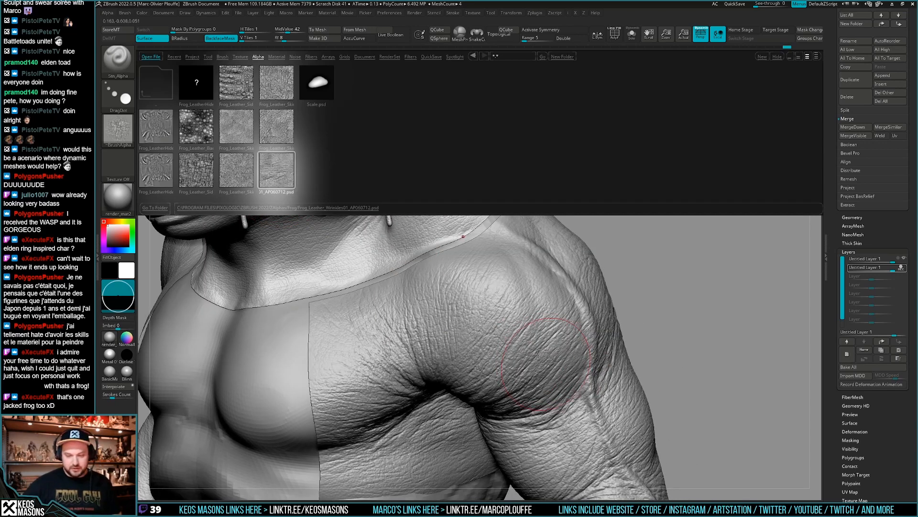
double_click(276, 173)
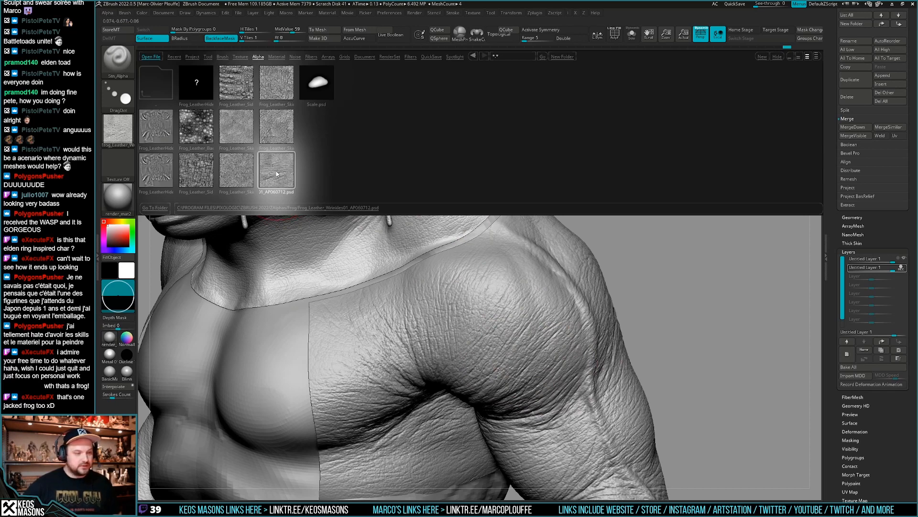
left_click(240, 57)
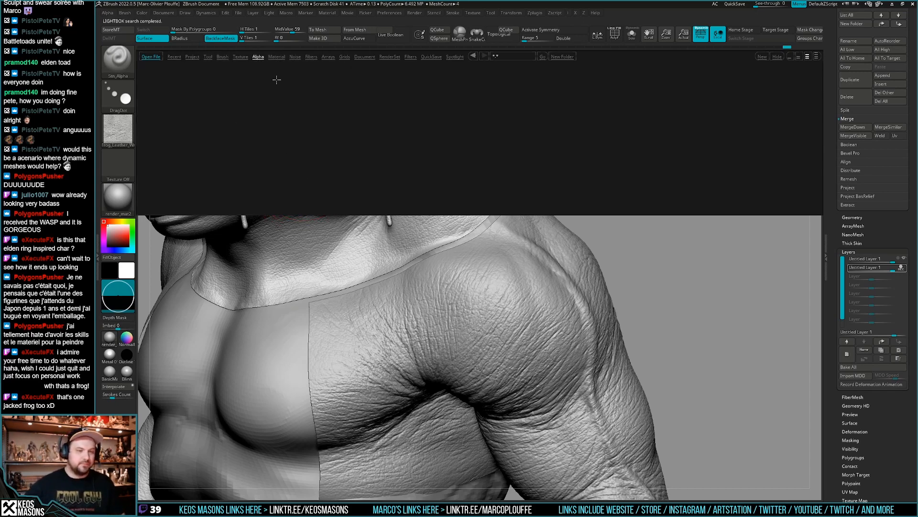
left_click(258, 58)
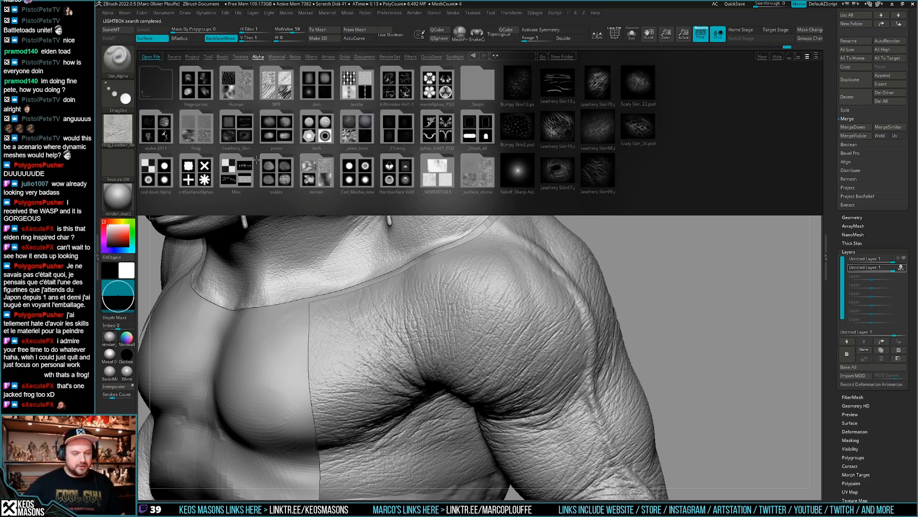
left_click(309, 99)
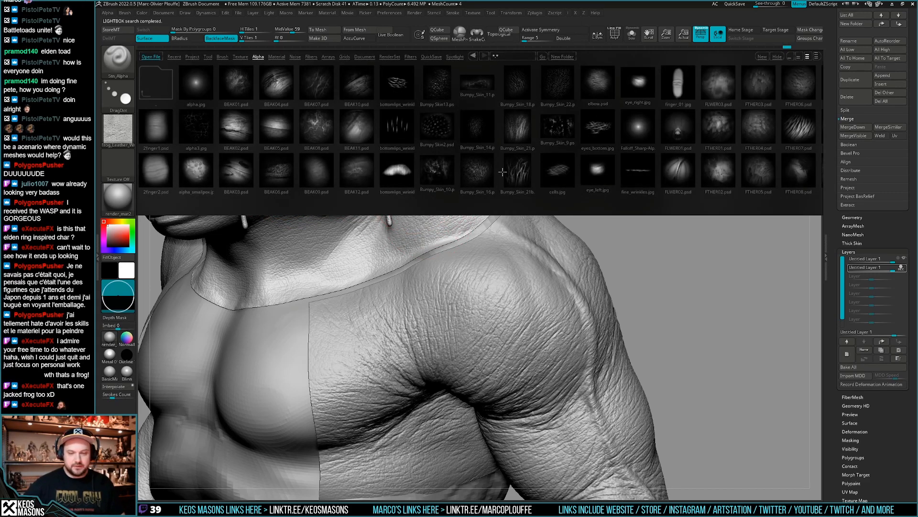
double_click(515, 170)
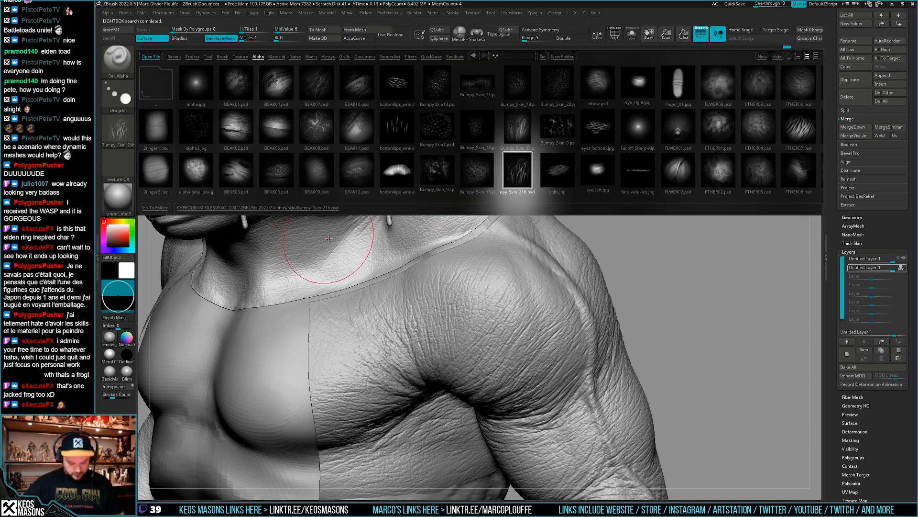
key("comma")
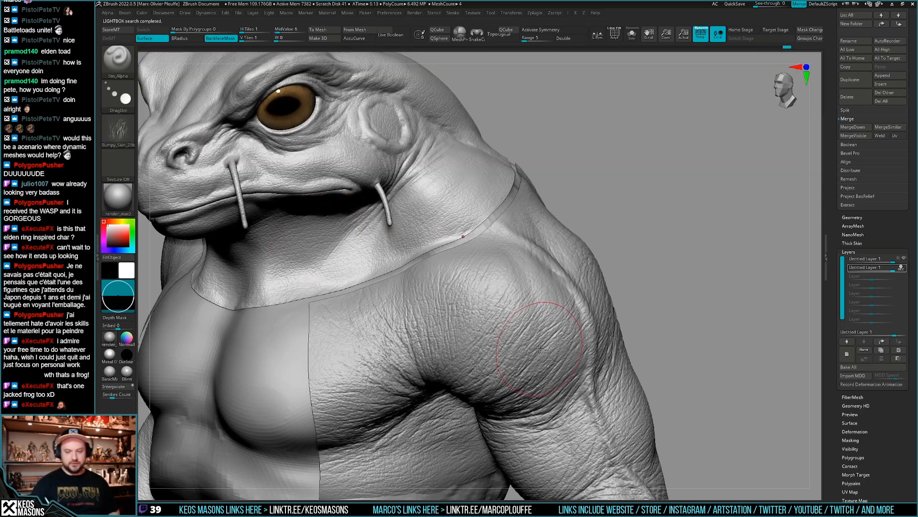
right_click_drag(528, 358, 480, 337, "alt")
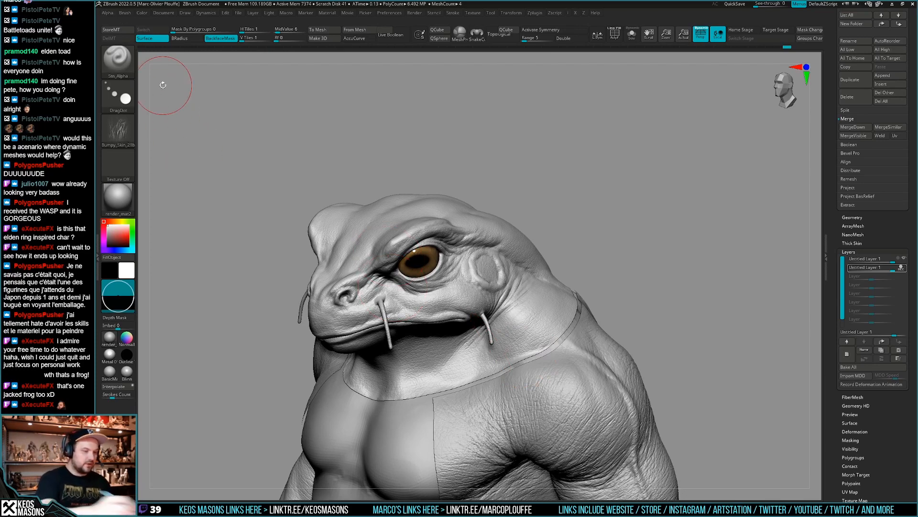
- Stamp the first bumpy skin wrinkles on the side of the neck, just behind the circular eardrum
right_click_drag(488, 287, 513, 337, "ctrl")
right_click_drag(513, 301, 510, 335, "alt")
right_click_drag(509, 334, 516, 366)
left_click_drag(548, 313, 534, 315)
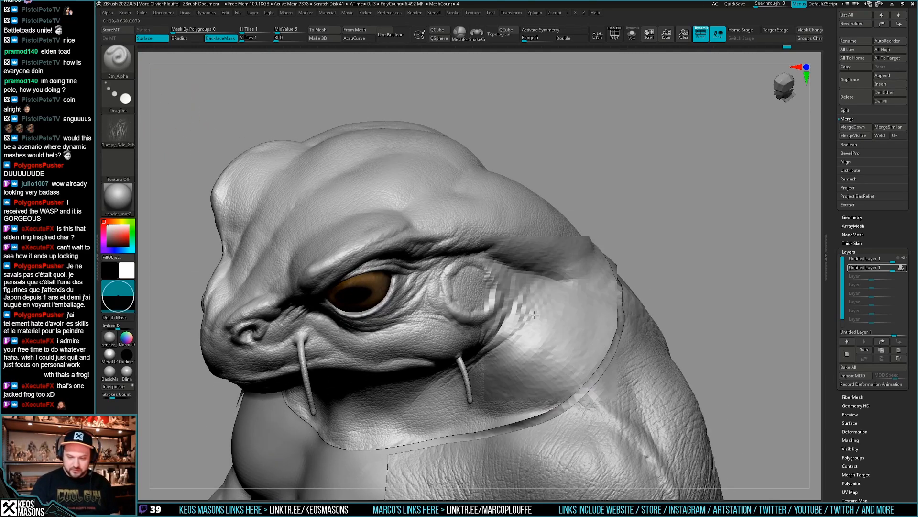
mouse_move(535, 314)
right_mouse_down("ctrl")
mouse_move(538, 344)
mouse_move(560, 295)
mouse_move(545, 313)
mouse_move(541, 323)
mouse_move(563, 303)
right_mouse_up("ctrl")
right_click(557, 311)
key("shift+f")
key("shift+f")
- Adjust the brush settings and stamp more wrinkles across the side of the neck behind the eardrum
key("space")
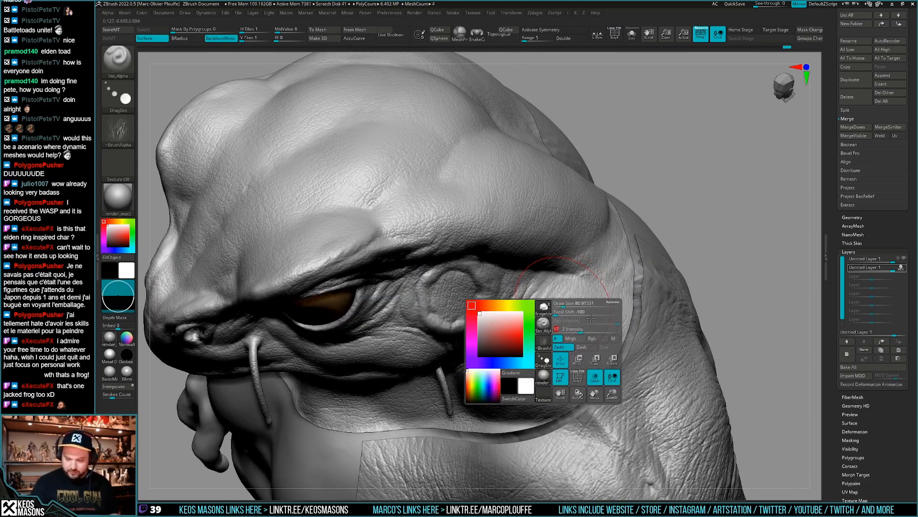
right_click_drag(553, 310, 666, 268)
right_click_drag(697, 318, 560, 304, "ctrl")
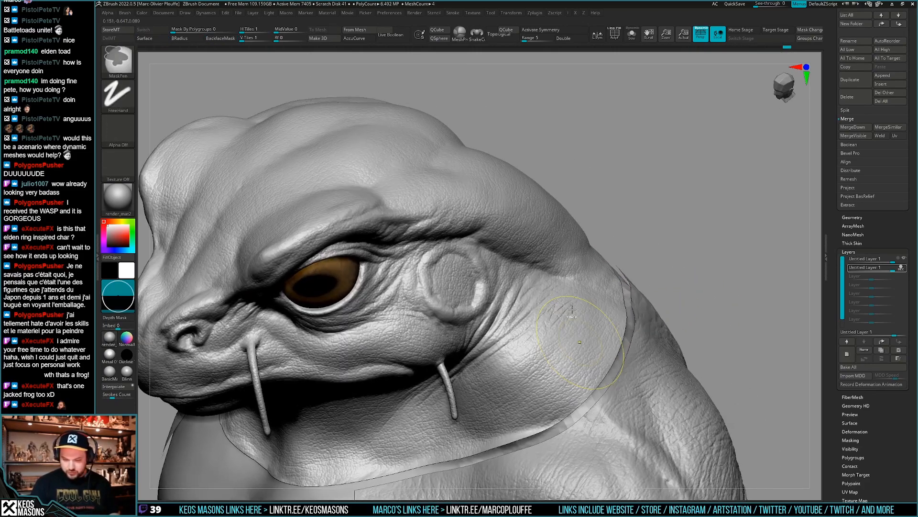
key("space")
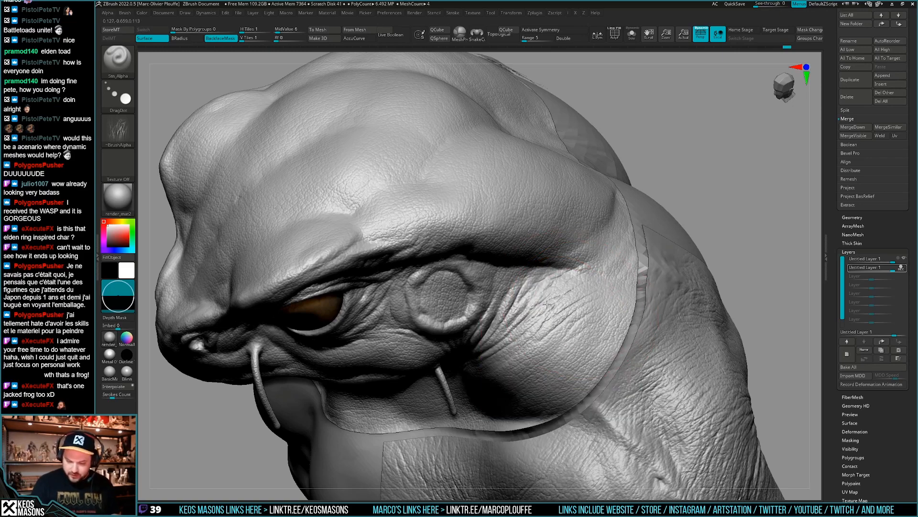
right_click_drag(539, 304, 551, 255)
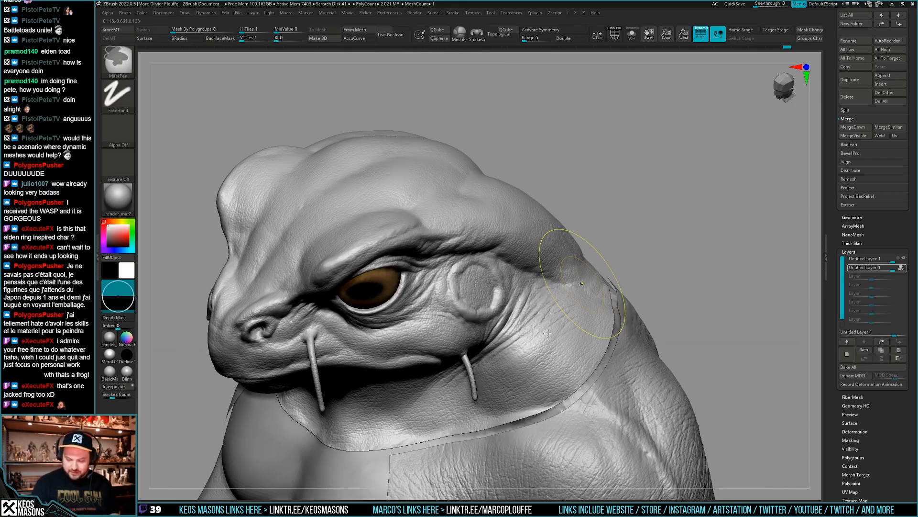
key("space")
left_click_drag(547, 312, 544, 312)
mouse_move(544, 312)
right_mouse_down()
mouse_move(594, 318)
mouse_move(532, 309)
mouse_move(550, 306)
mouse_move(539, 328)
right_mouse_up()
- Mask only the barbels by isolating their polygroup and inverting the mask, leaving the rest of the head unmasked
key("shift+f")
key("shift+f")
key("w")
left_click(492, 333, "ctrl")
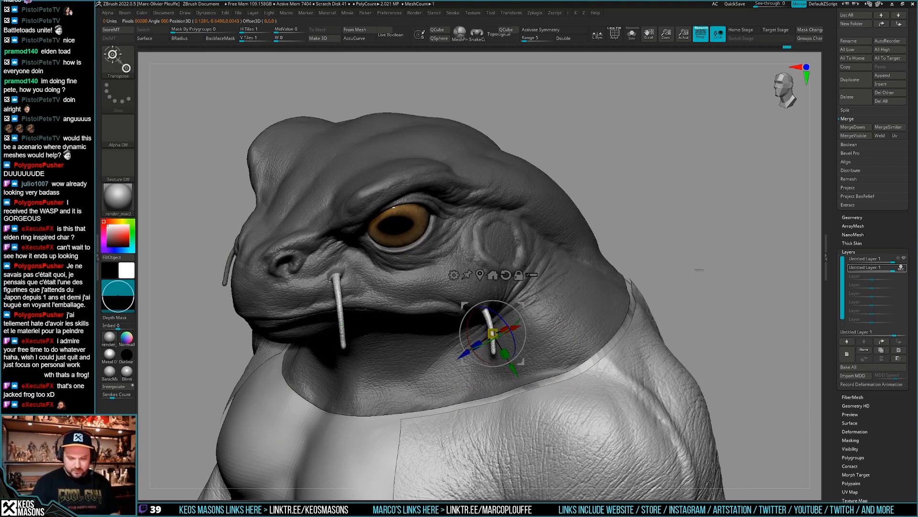
key("q")
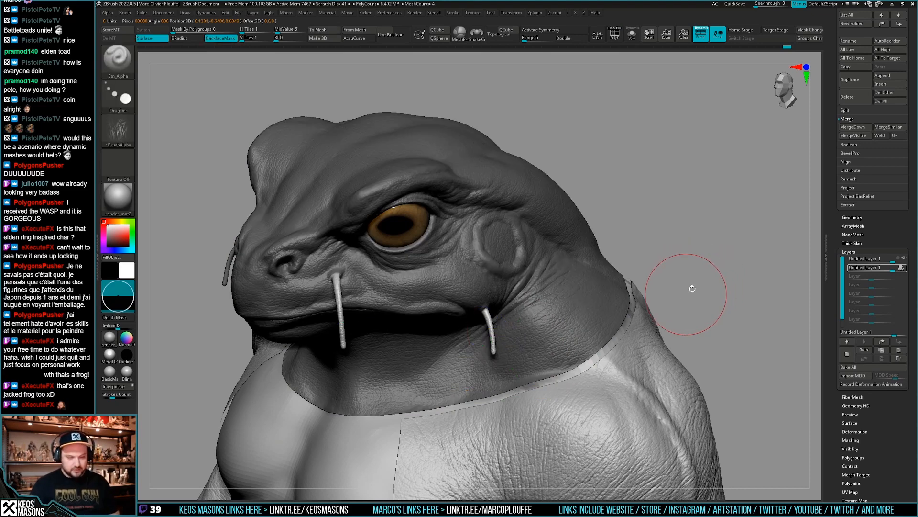
key("ctrl")
left_click(725, 268, "ctrl")
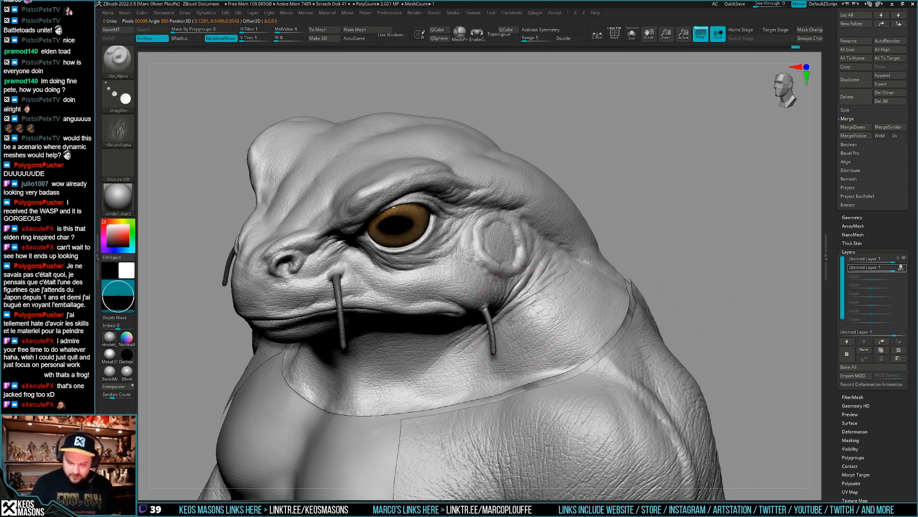
- Stamp wrinkles on the front of the neck below the corner of the mouth
right_click_drag(459, 304, 509, 320)
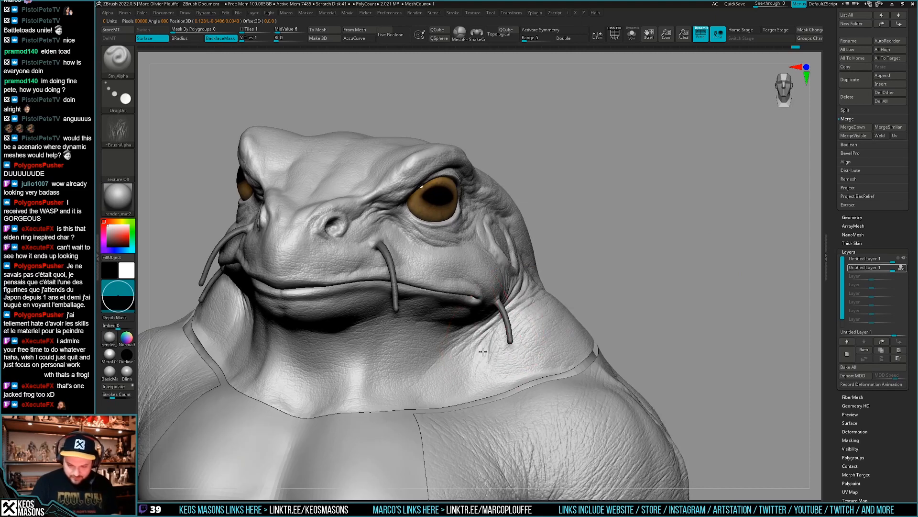
mouse_move(483, 352)
right_mouse_down()
mouse_move(517, 343)
mouse_move(498, 344)
mouse_move(497, 356)
mouse_move(529, 367)
mouse_move(563, 351)
mouse_move(535, 364)
mouse_move(565, 287)
mouse_move(555, 290)
mouse_move(553, 354)
right_mouse_up()
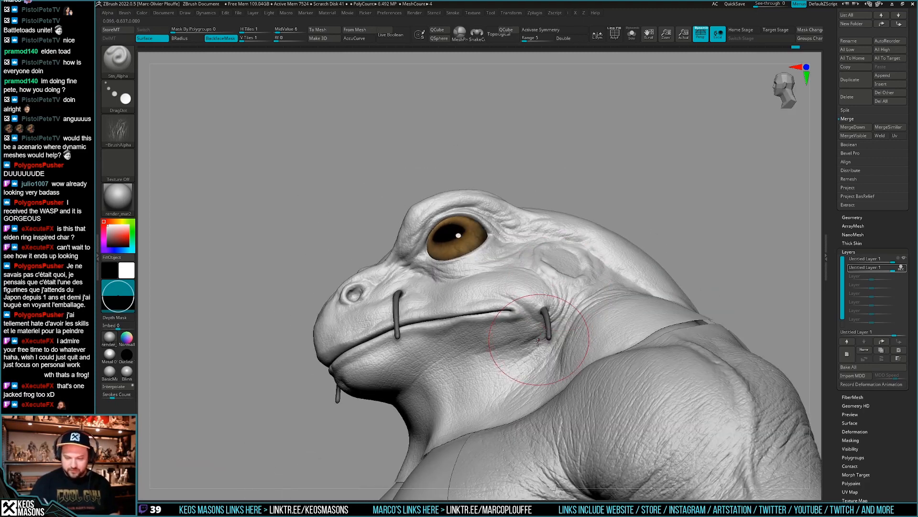
- Switch to the ImageGlass window to examine the frog knight concept art, then return to ZBrush
key("alt+Tab")
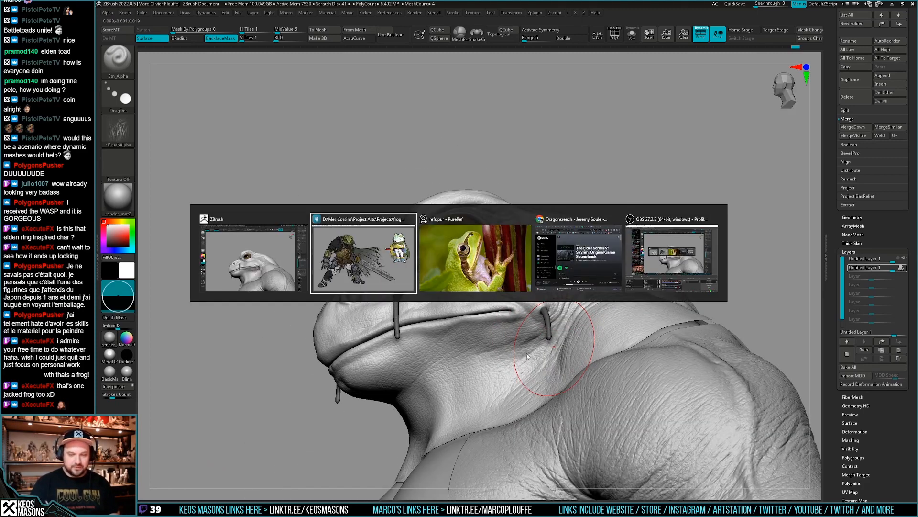
left_click(401, 266)
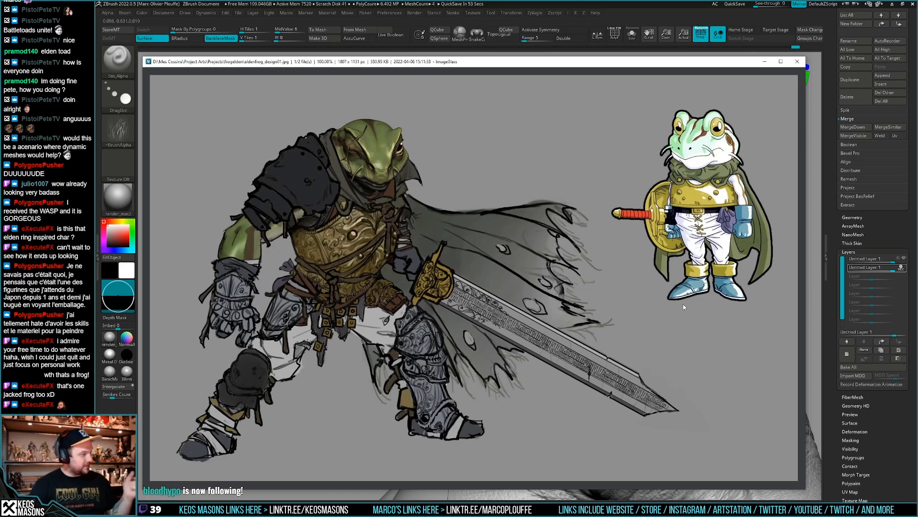
left_click(787, 13)
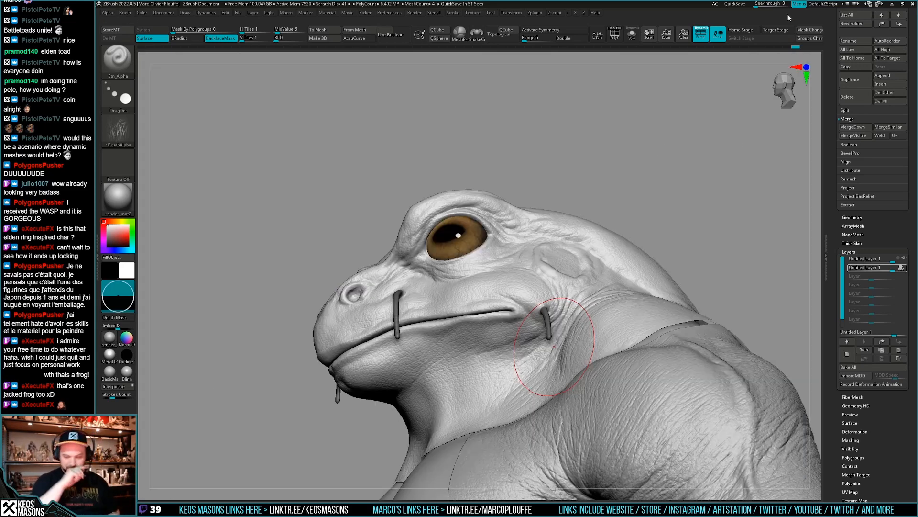
- Stamp wrinkles under the jaw and over the throat, following the folds around the rear barbel
right_click_drag(561, 332, 557, 316)
mouse_move(525, 348)
left_mouse_down()
mouse_move(510, 355)
mouse_move(528, 354)
left_mouse_up()
mouse_move(527, 355)
right_mouse_down()
mouse_move(559, 363)
mouse_move(593, 351)
mouse_move(580, 349)
mouse_move(565, 282)
mouse_move(609, 270)
mouse_move(617, 287)
mouse_move(550, 261)
mouse_move(528, 265)
right_mouse_up()
right_click_drag(528, 265, 576, 330)
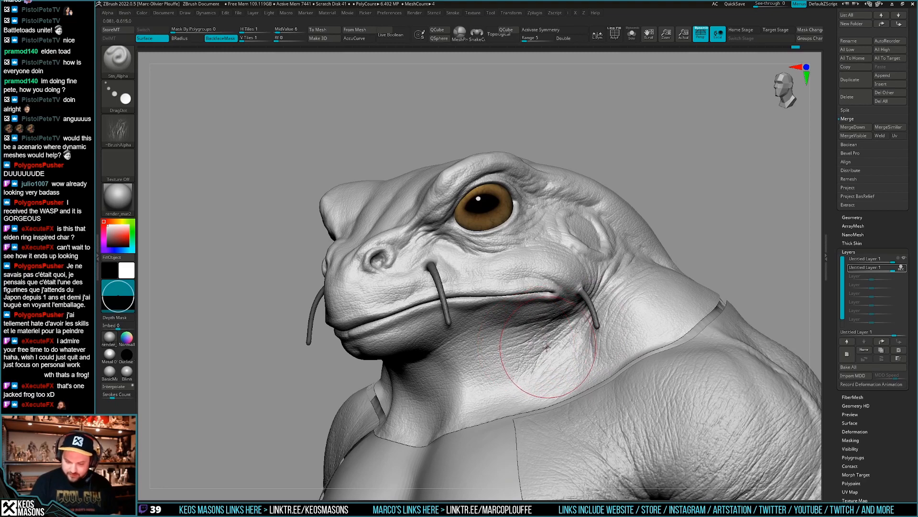
right_click_drag(546, 347, 555, 319)
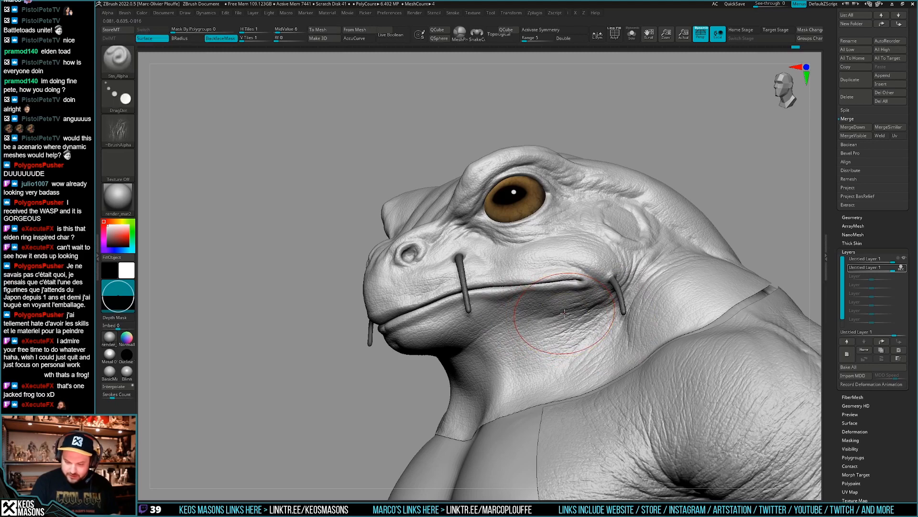
mouse_move(537, 312)
right_mouse_down()
mouse_move(550, 307)
mouse_move(506, 327)
mouse_move(611, 347)
right_mouse_up()
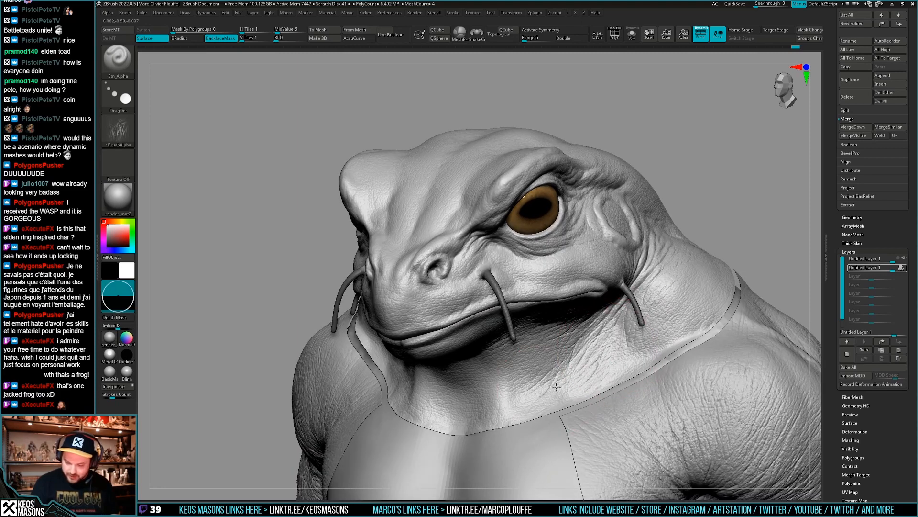
mouse_move(564, 384)
right_mouse_down()
mouse_move(553, 343)
mouse_move(516, 348)
mouse_move(614, 378)
mouse_move(606, 376)
right_mouse_up()
- Isolate the head, leave symmetry off and mask the half that carries the wrinkle detail
key("x")
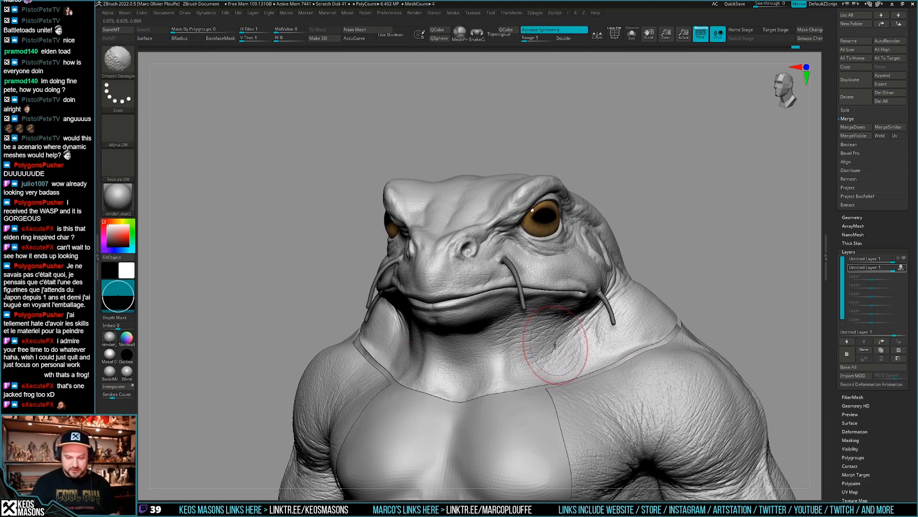
mouse_move(553, 352)
right_mouse_down("shift")
mouse_move(570, 357)
mouse_move(566, 367)
right_mouse_up("shift")
right_click_drag(584, 328, 568, 340, "alt")
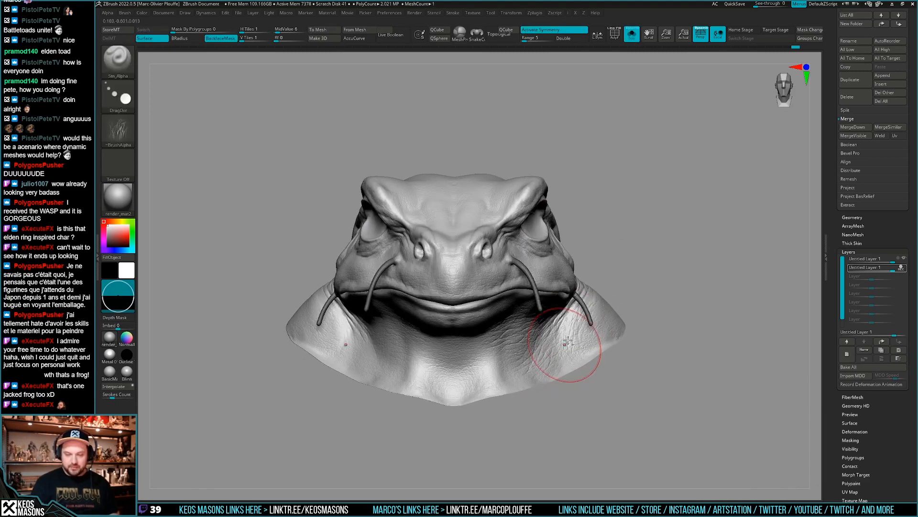
key("x")
left_click_drag(682, 111, 451, 466, "ctrl")
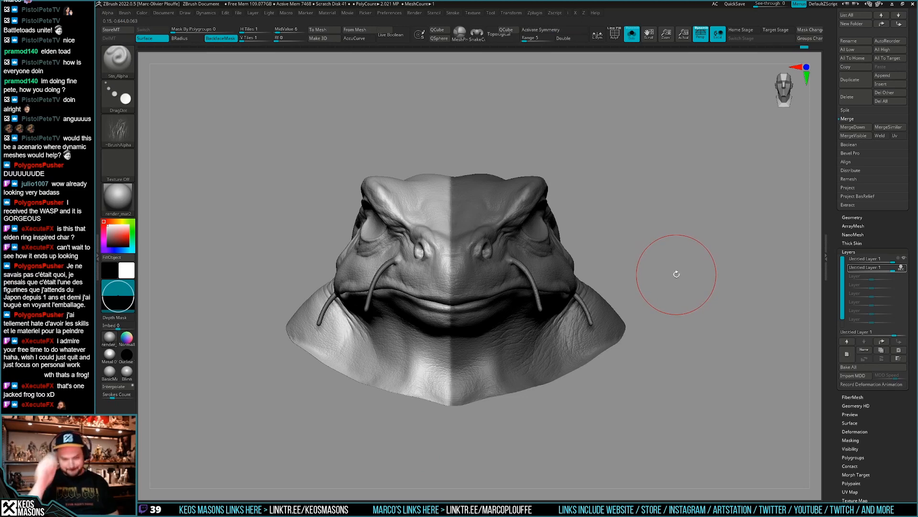
- Resymmetrize the head mesh to mirror the wrinkle detail from the masked half onto the unmasked half
key("space")
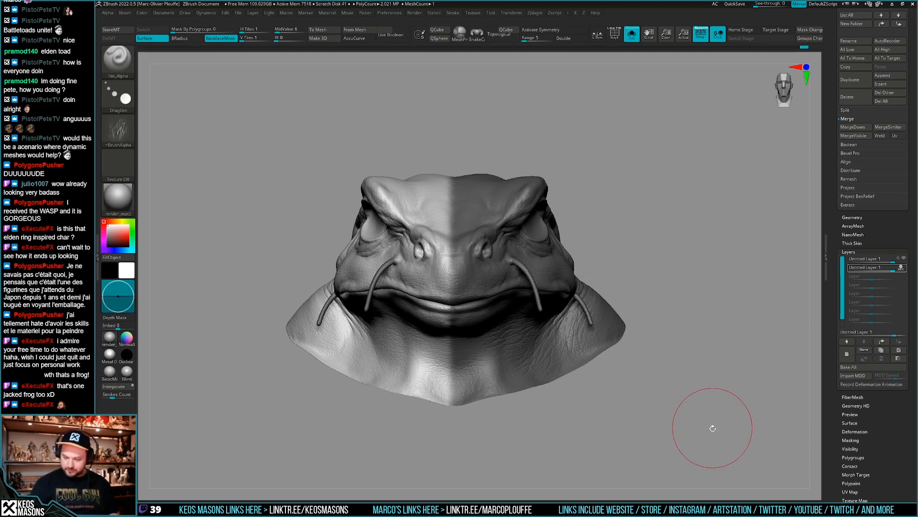
key("space")
left_click(713, 433)
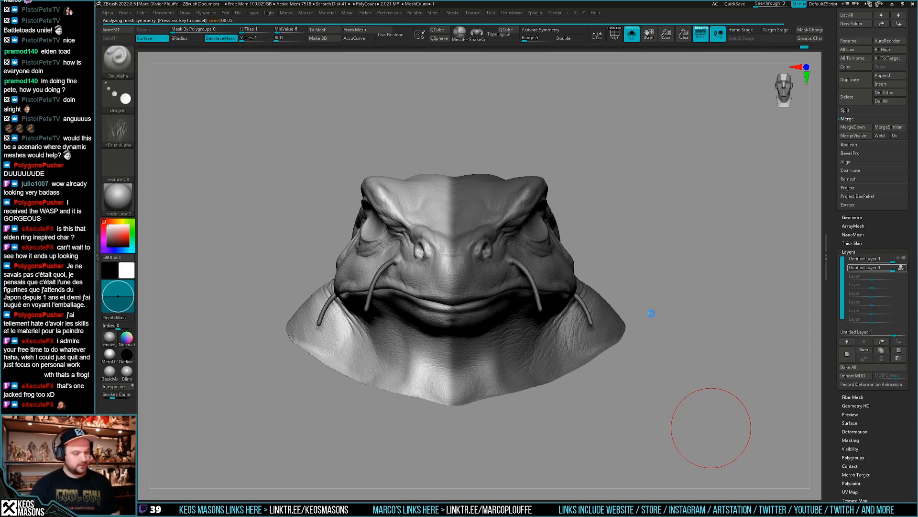
key("alt+Tab")
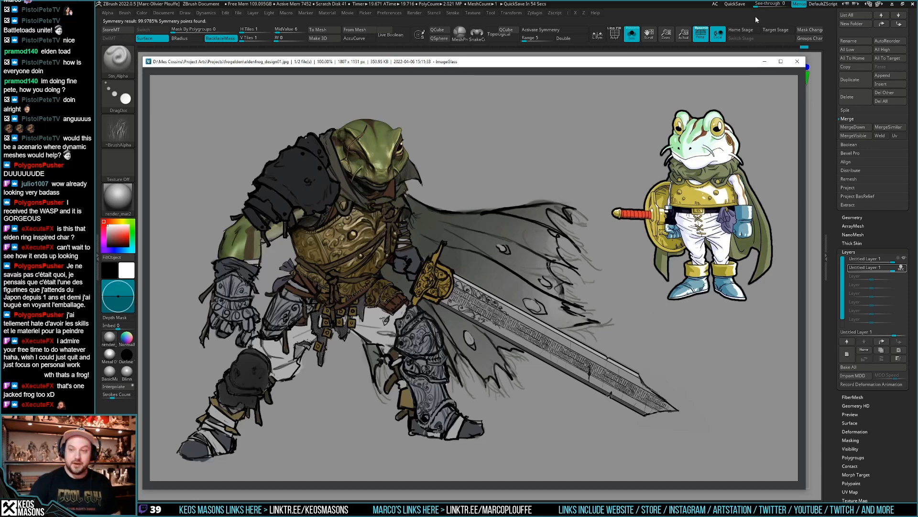
key("alt+Tab")
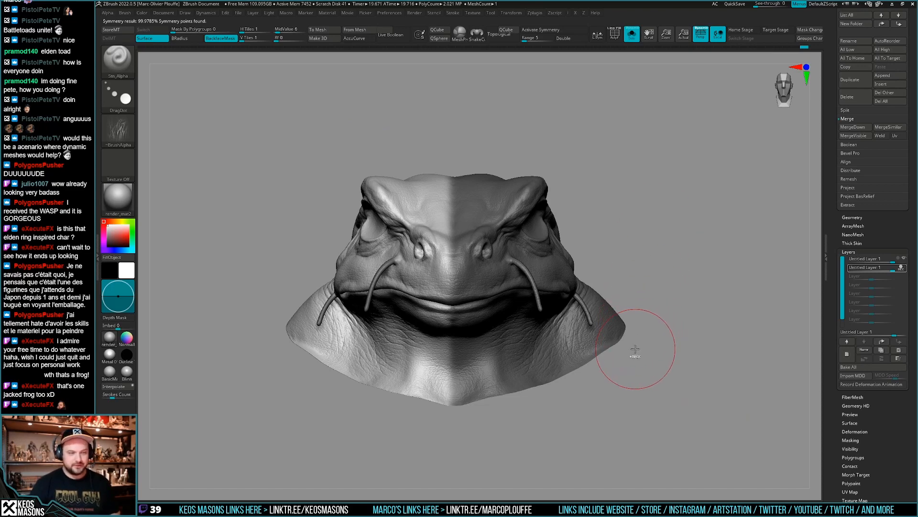
- Clear the mask from the head and bring the rest of the figure back into view
right_click_drag(635, 348, 678, 315, "ctrl")
left_click_drag(678, 313, 687, 336, "ctrl")
right_click_drag(682, 342, 632, 303, "ctrl")
key("shift+alt+s")
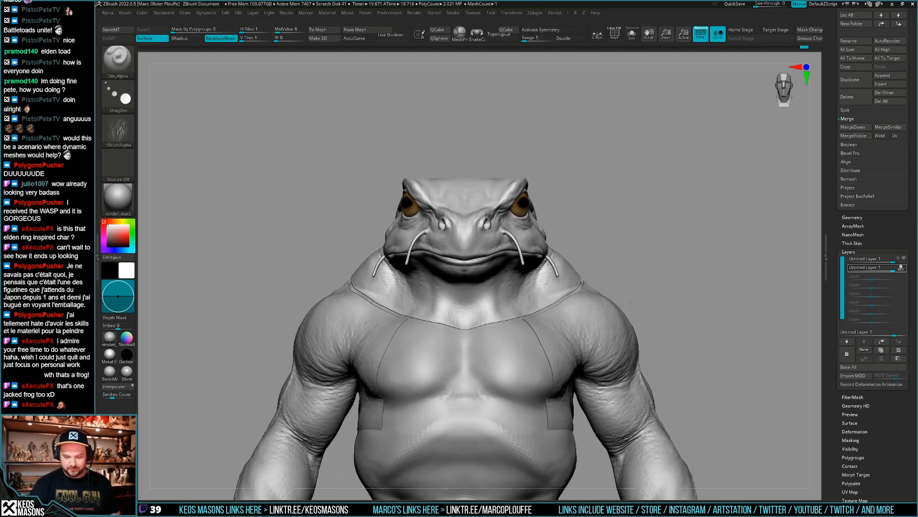
- Activate symmetry and stamp wrinkles over both sides of the neck and throat
left_click_drag(669, 313, 697, 306)
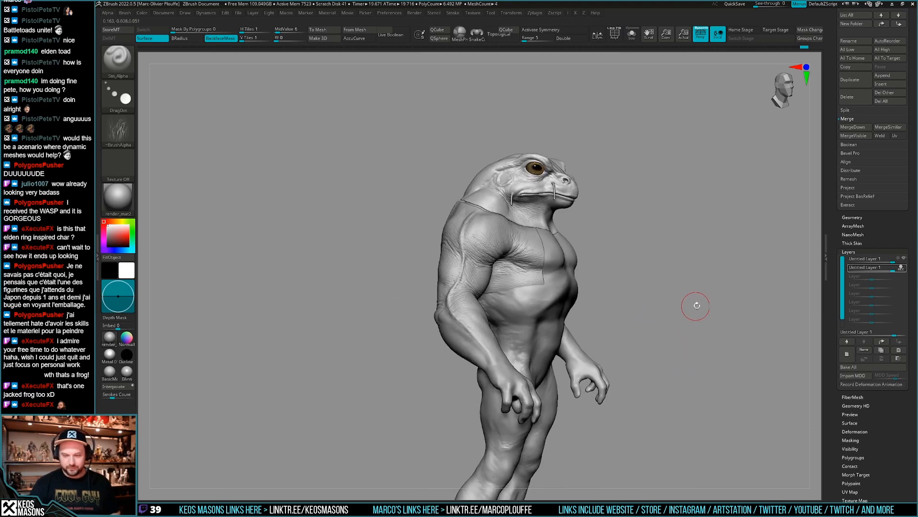
right_click_drag(697, 305, 662, 230, "shift")
mouse_move(663, 229)
right_mouse_down("ctrl")
mouse_move(600, 228)
mouse_move(622, 207)
right_mouse_up("ctrl")
mouse_move(623, 207)
right_mouse_down("alt")
mouse_move(607, 242)
mouse_move(574, 248)
right_mouse_up("alt")
right_click_drag(502, 264, 513, 452, "ctrl")
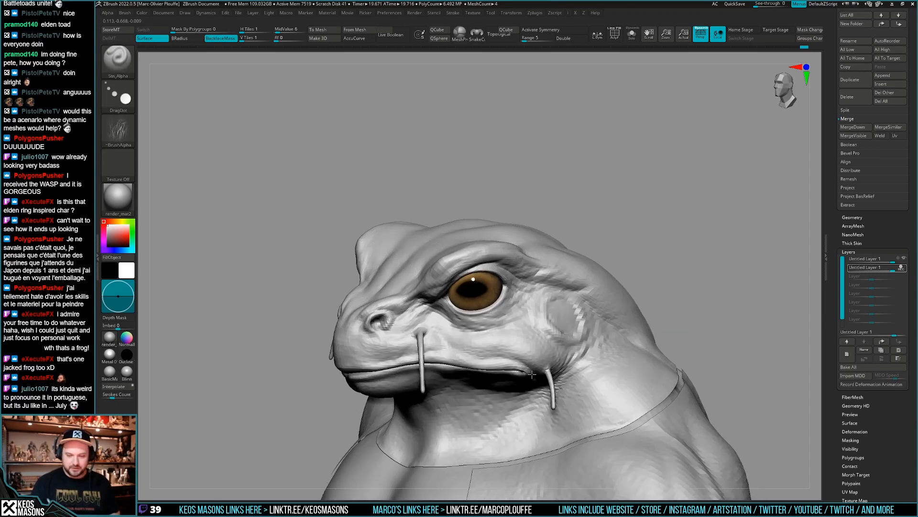
right_click_drag(459, 344, 555, 290)
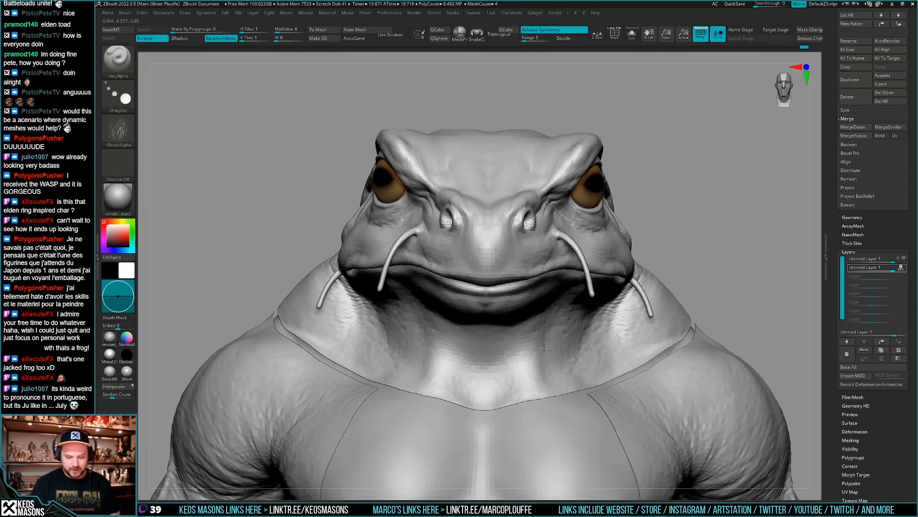
mouse_move(622, 335)
right_mouse_down()
mouse_move(550, 355)
mouse_move(603, 348)
mouse_move(568, 354)
mouse_move(574, 306)
right_mouse_up()
key("x")
right_click_drag(704, 307, 641, 336, "alt")
mouse_move(640, 335)
right_mouse_down("ctrl")
mouse_move(632, 386)
mouse_move(628, 335)
right_mouse_up("ctrl")
mouse_move(640, 266)
right_mouse_down()
mouse_move(631, 287)
mouse_move(576, 325)
mouse_move(574, 309)
mouse_move(614, 287)
mouse_move(591, 340)
mouse_move(572, 348)
mouse_move(584, 322)
right_mouse_up()
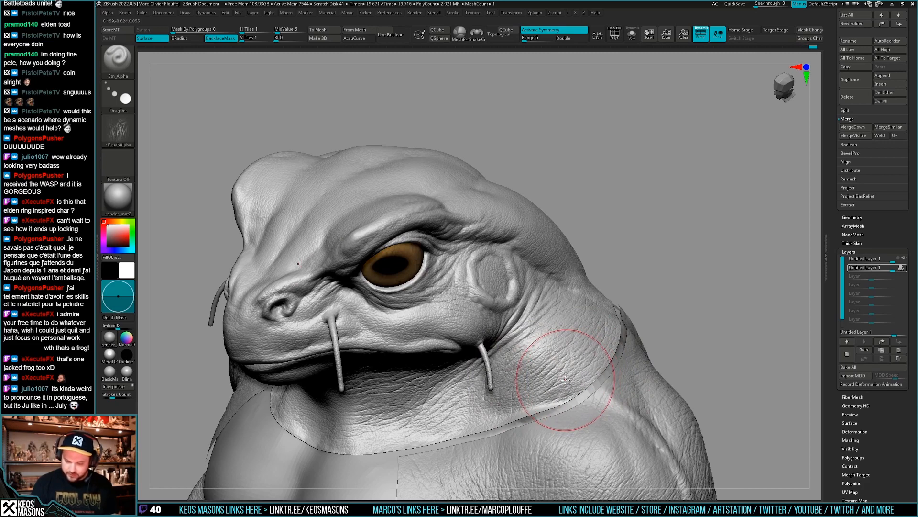
- Stamp symmetrical wrinkles over the jaw, the cheeks and the area around the eardrums
mouse_move(579, 385)
right_mouse_down()
mouse_move(633, 330)
mouse_move(502, 365)
mouse_move(537, 287)
mouse_move(619, 333)
mouse_move(584, 377)
mouse_move(606, 342)
mouse_move(482, 354)
mouse_move(571, 311)
right_mouse_up()
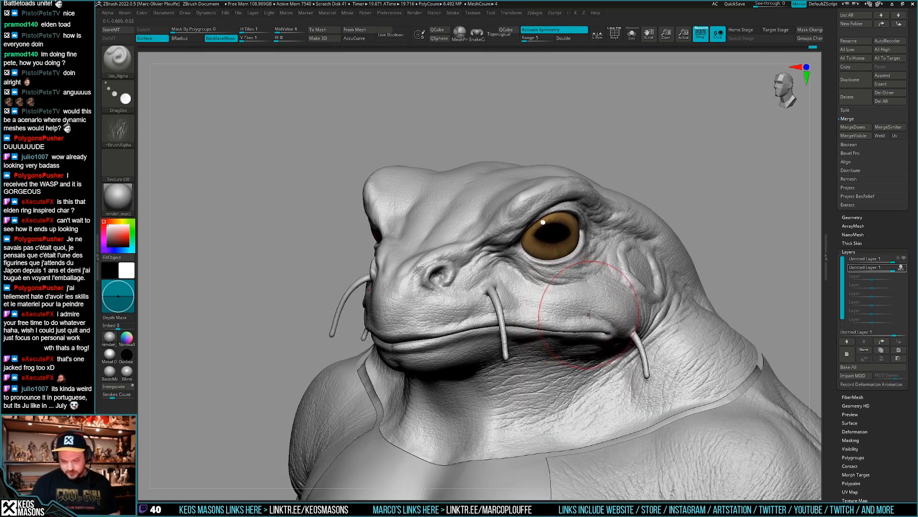
mouse_move(621, 292)
right_mouse_down()
mouse_move(613, 325)
mouse_move(595, 308)
mouse_move(560, 368)
mouse_move(555, 296)
right_mouse_up()
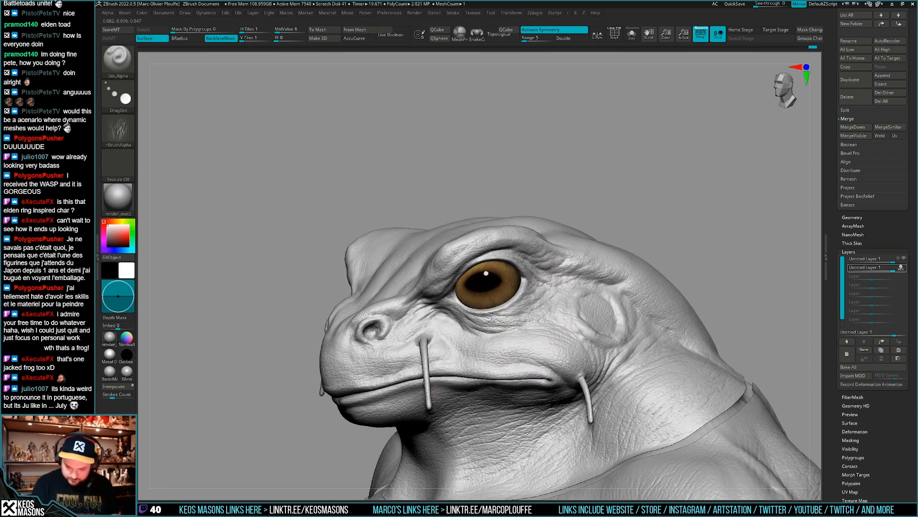
mouse_move(467, 320)
right_mouse_down()
mouse_move(434, 311)
mouse_move(458, 337)
mouse_move(548, 330)
mouse_move(550, 352)
mouse_move(565, 364)
mouse_move(553, 347)
right_mouse_up()
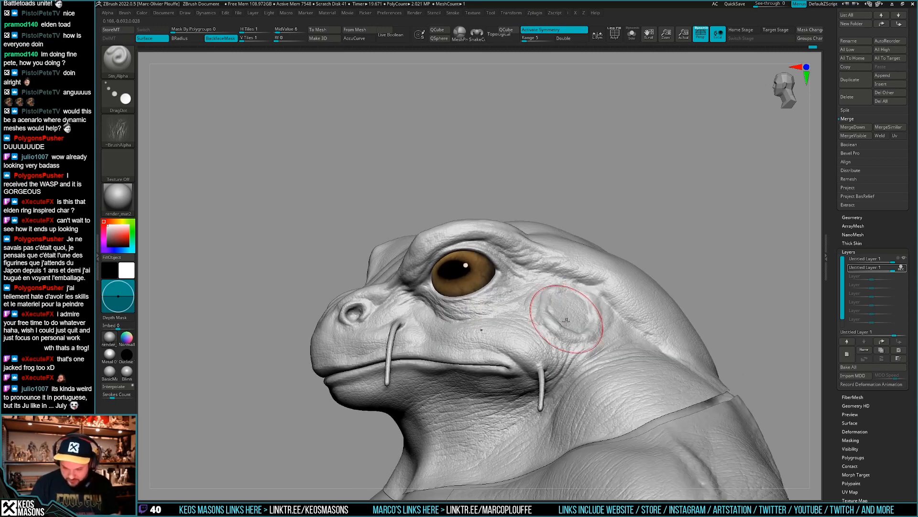
mouse_move(548, 337)
right_mouse_down()
mouse_move(561, 353)
mouse_move(557, 372)
mouse_move(568, 373)
right_mouse_up()
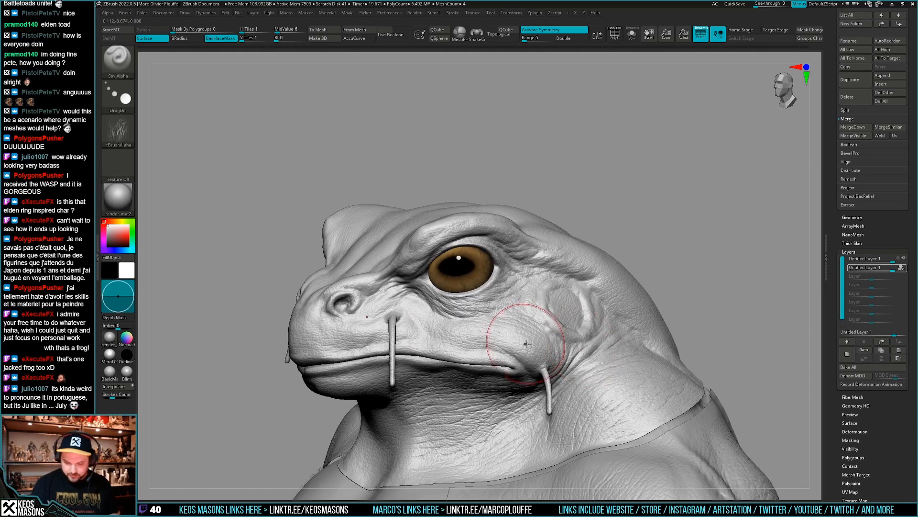
- Set the brush alpha's radial fade to 32 for stamping the skin behind the eye
mouse_move(526, 343)
right_mouse_down()
mouse_move(519, 332)
mouse_move(493, 335)
mouse_move(511, 301)
right_mouse_up()
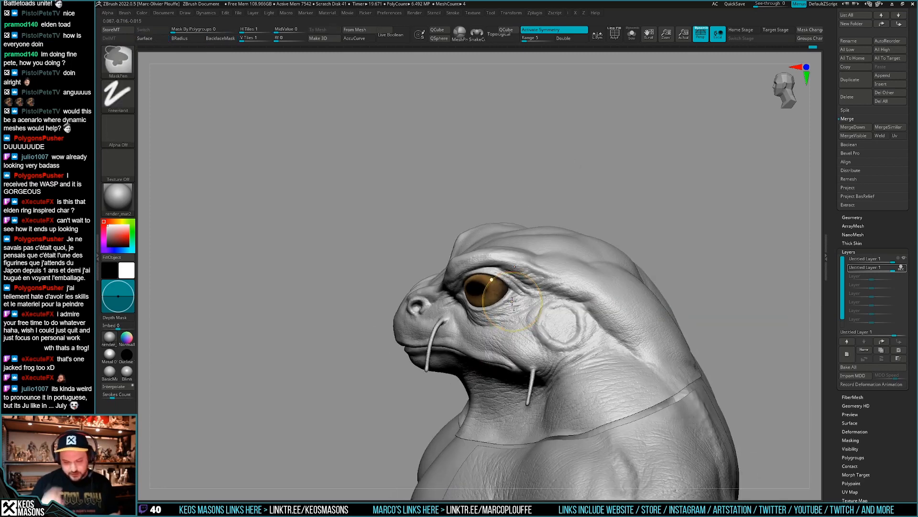
left_click(293, 40)
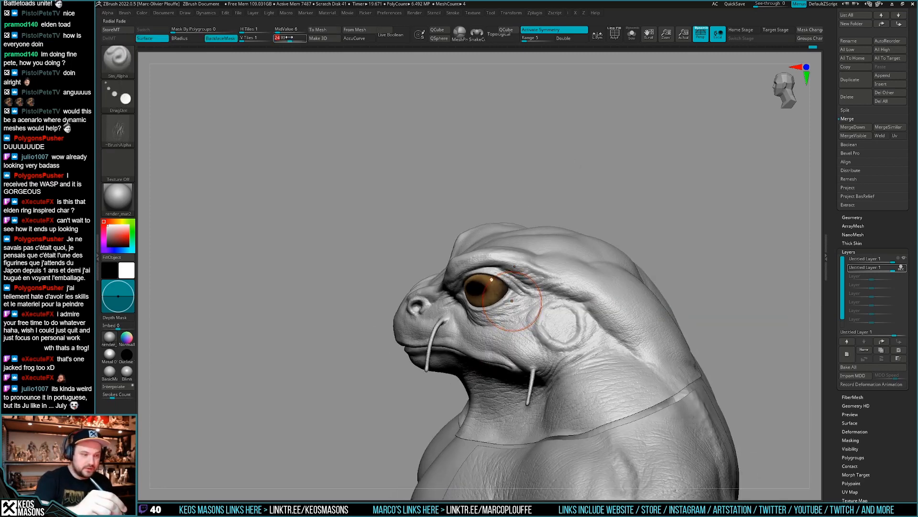
left_click(292, 40)
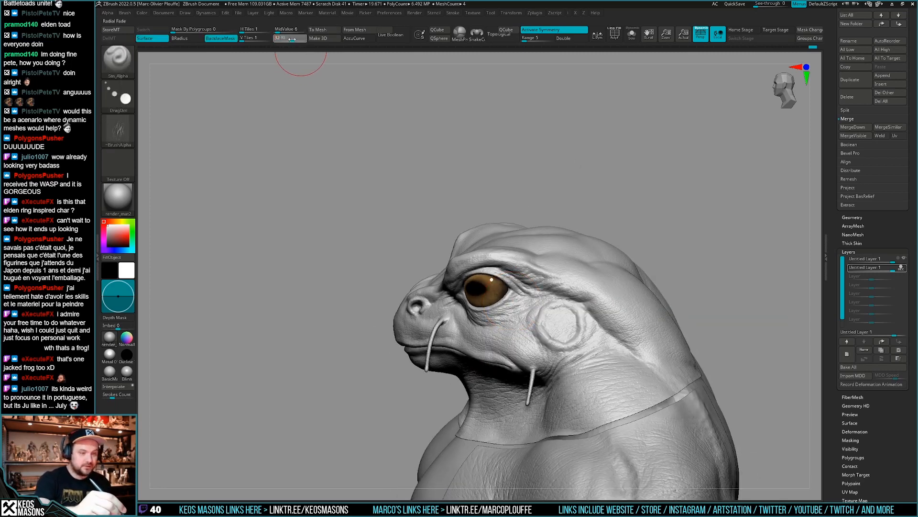
- Stamp symmetrical wrinkles over the cheek between the eye, the eardrum and the corner of the mouth
mouse_move(566, 309)
right_mouse_down("ctrl")
mouse_move(584, 357)
mouse_move(592, 331)
right_mouse_up("ctrl")
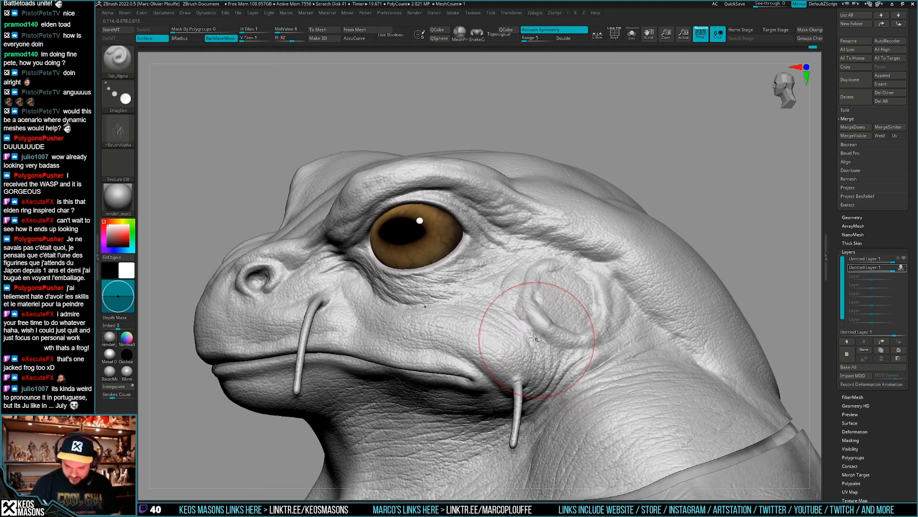
mouse_move(525, 337)
right_mouse_down()
mouse_move(543, 396)
mouse_move(513, 379)
mouse_move(530, 389)
mouse_move(513, 380)
mouse_move(523, 375)
mouse_move(521, 346)
right_mouse_up()
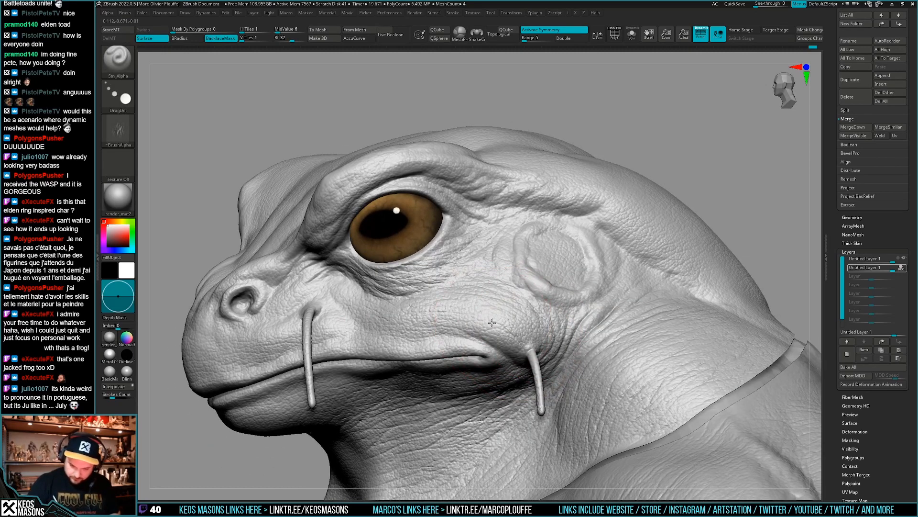
mouse_move(486, 314)
right_mouse_down("ctrl")
mouse_move(576, 397)
mouse_move(593, 397)
mouse_move(558, 376)
right_mouse_up("ctrl")
left_click_drag(494, 333, 487, 341)
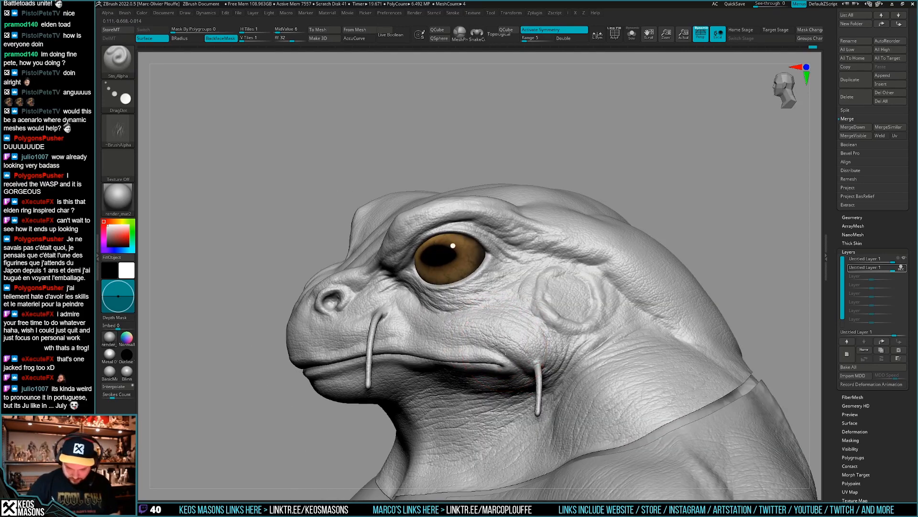
mouse_move(506, 350)
right_mouse_down()
mouse_move(503, 337)
mouse_move(503, 353)
mouse_move(508, 345)
right_mouse_up()
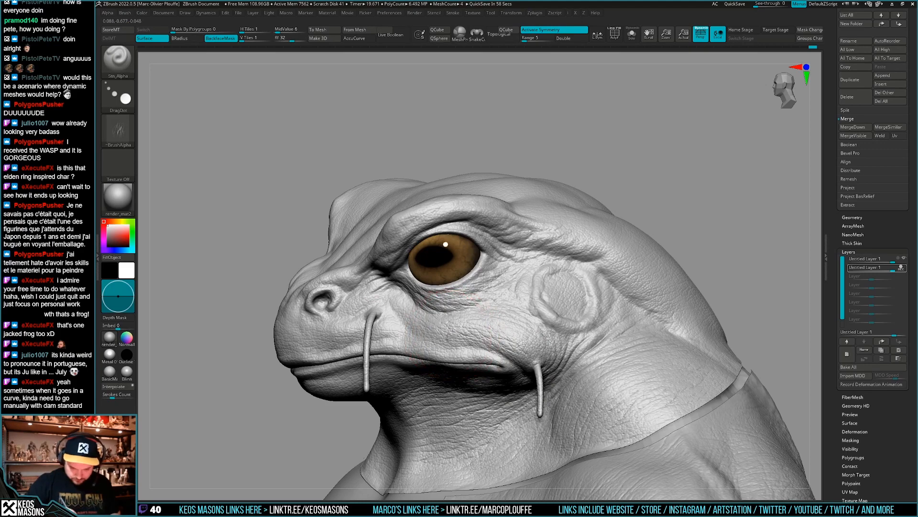
- Stamp more wrinkles beneath the eye and on the skin in front of the eardrum
mouse_move(429, 334)
right_mouse_down()
mouse_move(742, 335)
mouse_move(728, 328)
mouse_move(722, 359)
right_mouse_up()
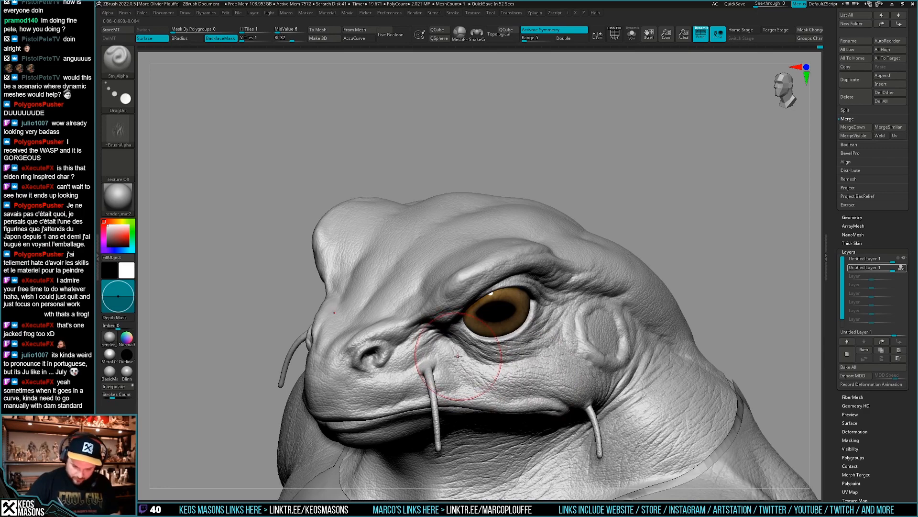
right_click_drag(458, 357, 447, 314)
mouse_move(637, 342)
right_mouse_down()
mouse_move(549, 323)
mouse_move(596, 329)
mouse_move(580, 297)
mouse_move(588, 338)
mouse_move(625, 311)
mouse_move(585, 334)
mouse_move(555, 337)
mouse_move(559, 398)
right_mouse_up()
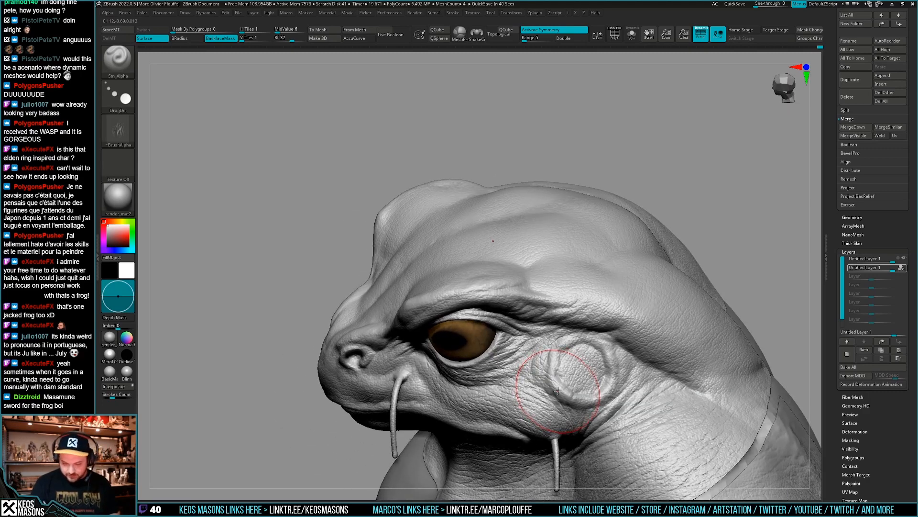
right_click(559, 398)
- Stop recording on the upper detail layer, store a morph target and resume recording on that layer
left_click(901, 267)
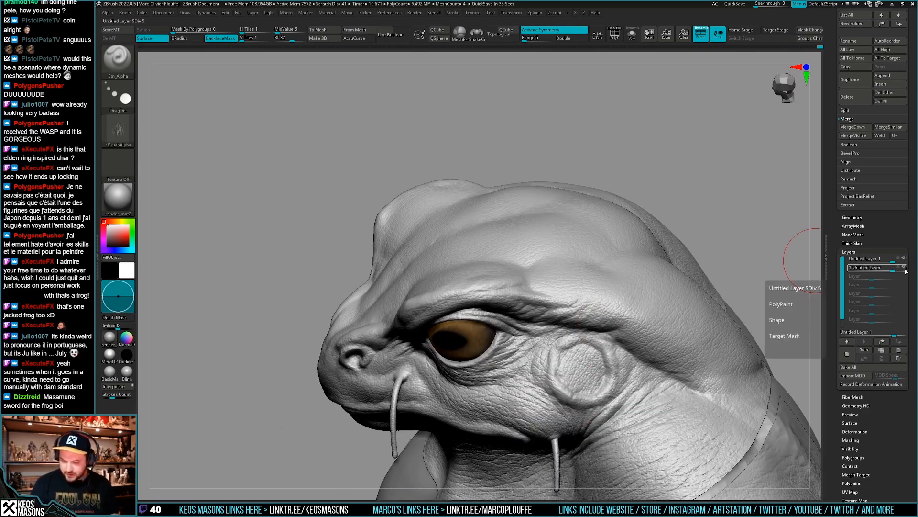
left_click(117, 30)
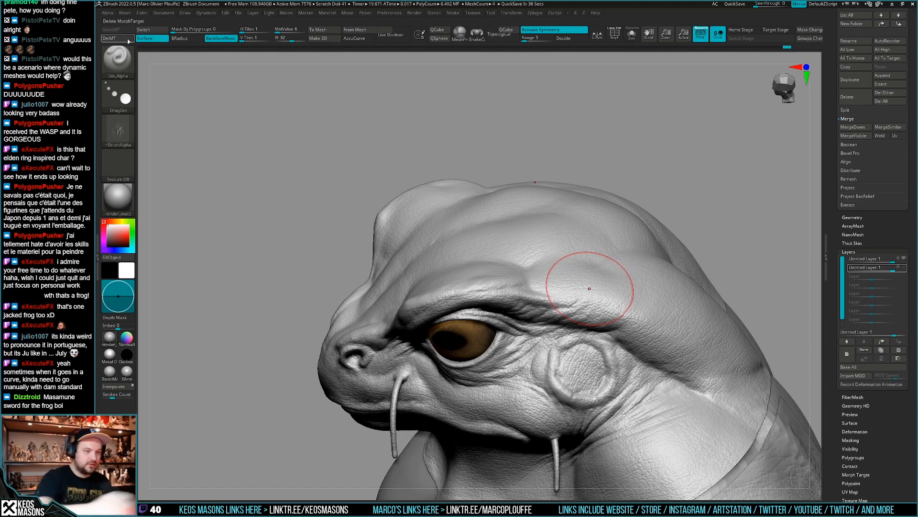
left_click(901, 268)
- Restamp the skin at the eardrum's front rim, clean it up with the Morph brush and return to the skin alpha brush
right_click(590, 363)
key("ctrl+z")
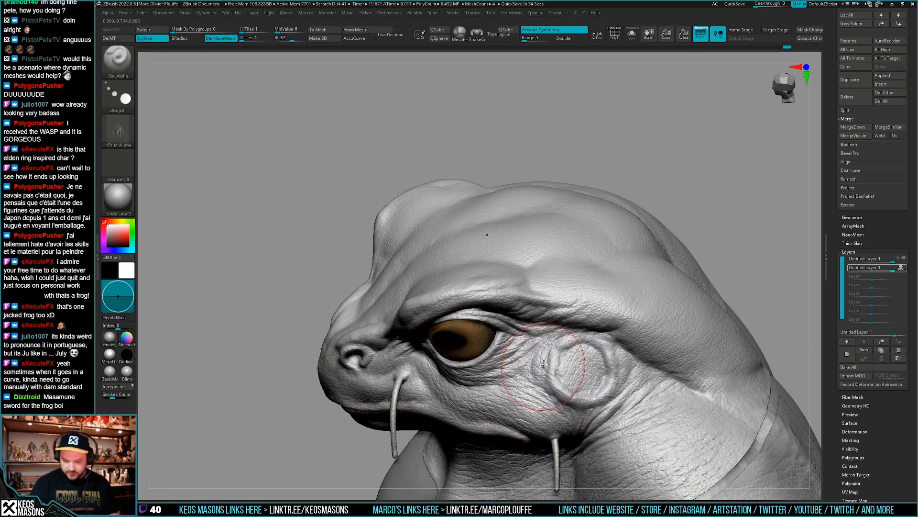
right_click(545, 362)
left_click(570, 350)
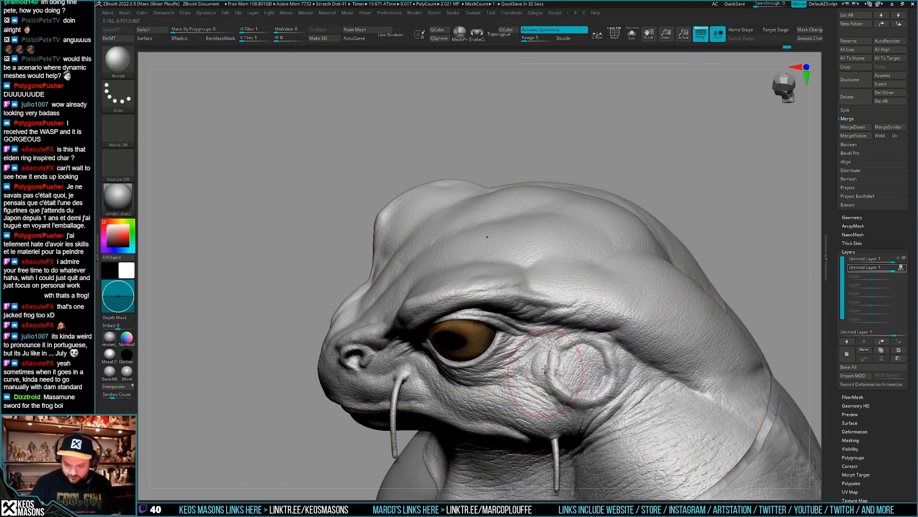
key("space")
key("ctrl+z")
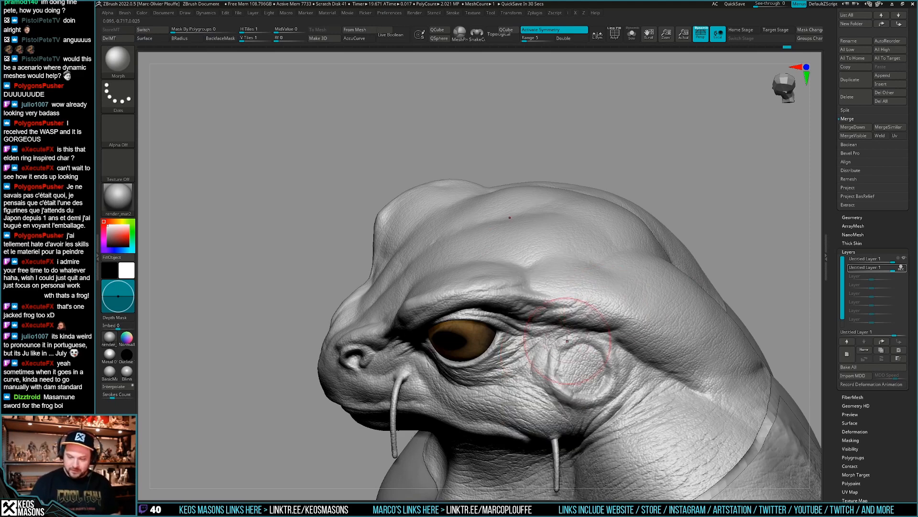
key("space")
left_click(600, 316)
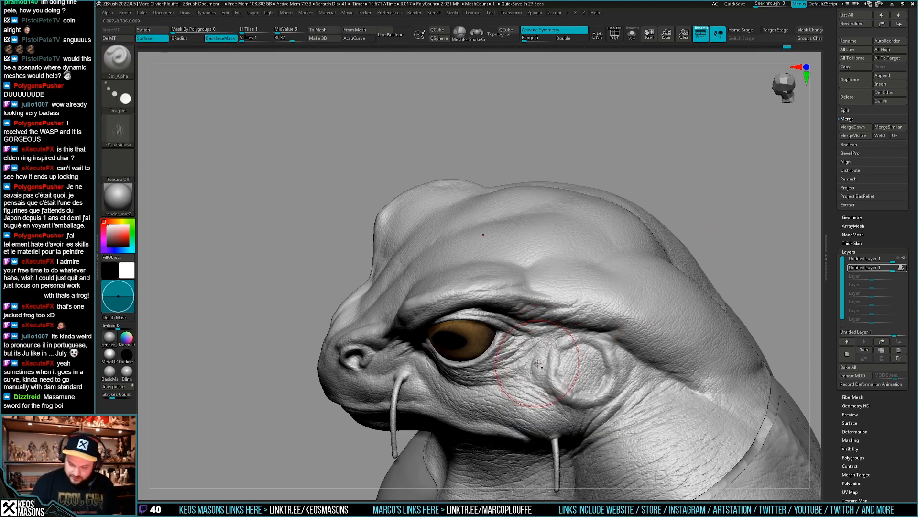
- Stamp symmetrical wrinkles behind the eye, on the outer eyelid folds and towards the eardrum
right_click_drag(539, 378, 566, 332)
right_click_drag(619, 346, 602, 356)
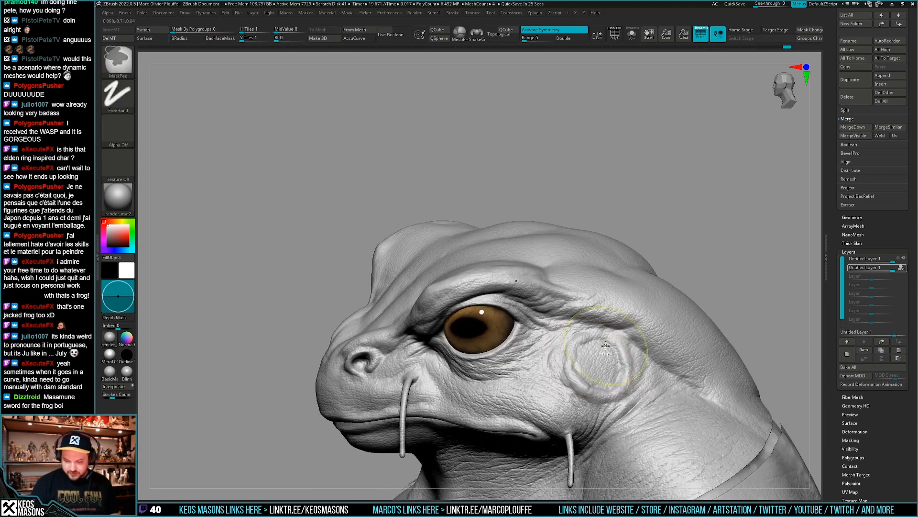
mouse_move(555, 375)
right_mouse_down()
mouse_move(564, 352)
mouse_move(538, 365)
mouse_move(570, 311)
mouse_move(674, 314)
mouse_move(569, 341)
mouse_move(550, 288)
mouse_move(527, 299)
right_mouse_up()
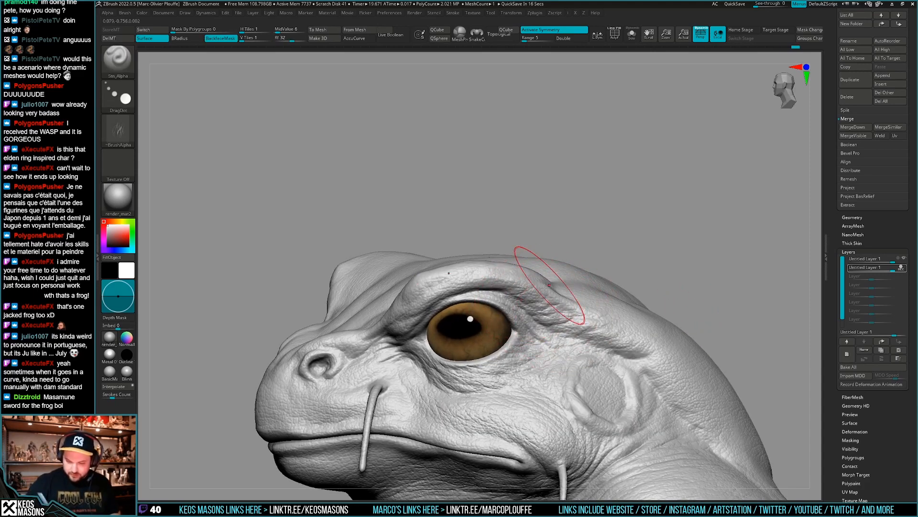
right_click_drag(526, 280, 534, 282)
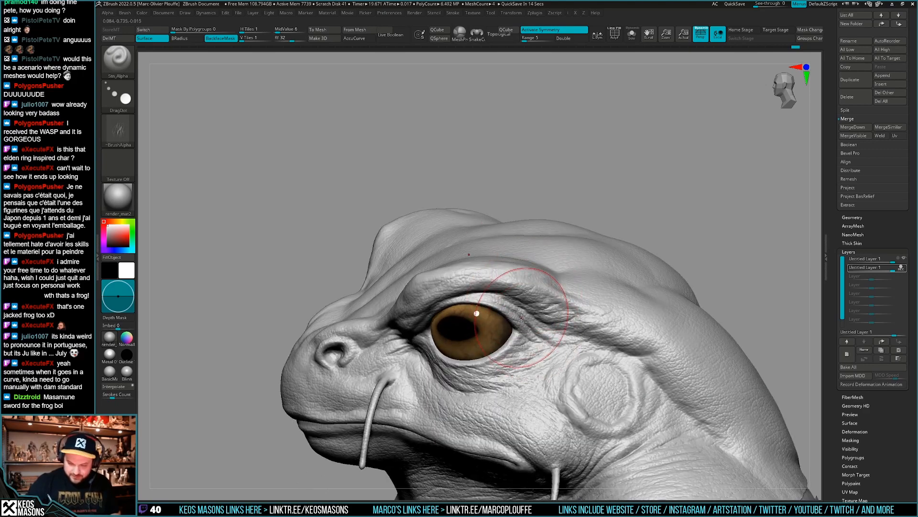
mouse_move(521, 317)
right_mouse_down()
mouse_move(472, 352)
mouse_move(472, 382)
mouse_move(531, 316)
right_mouse_up()
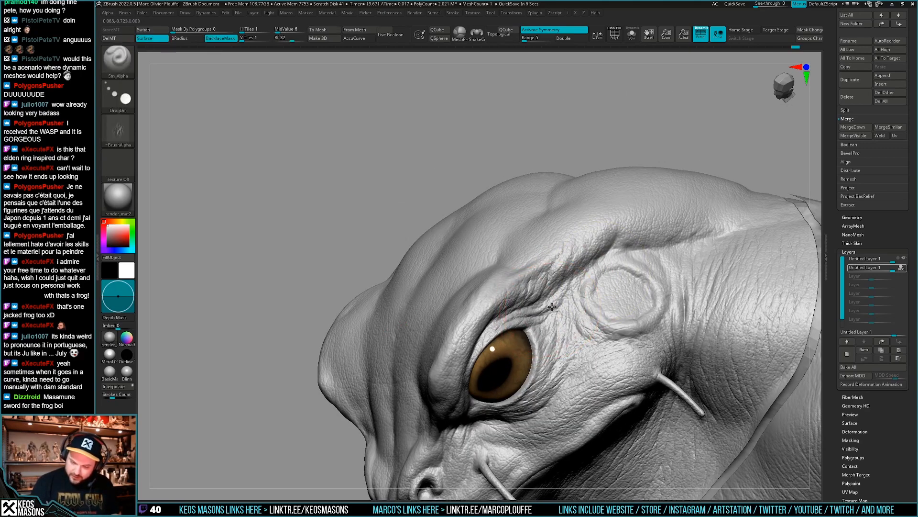
- Stamp wrinkles along the fold that runs from the brow over and behind the eardrum
mouse_move(534, 319)
right_mouse_down()
mouse_move(495, 355)
mouse_move(567, 335)
mouse_move(546, 391)
right_mouse_up()
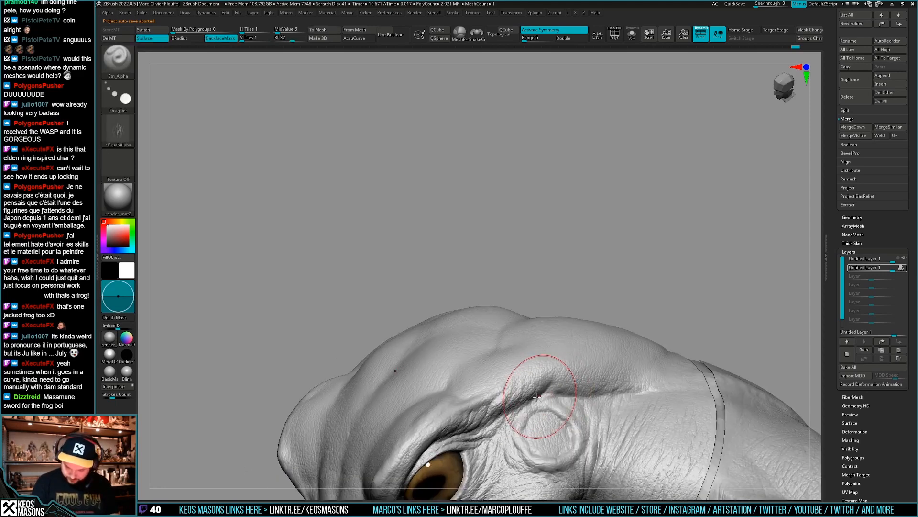
right_click_drag(574, 389, 536, 305)
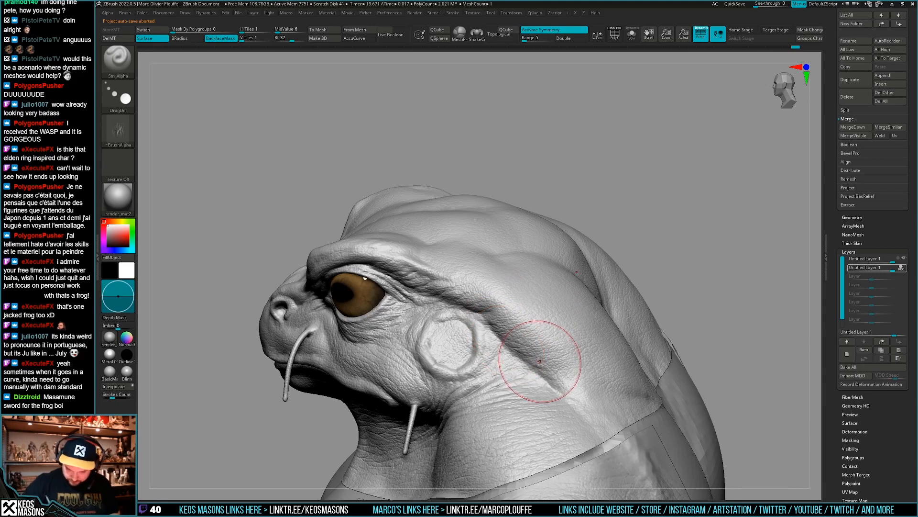
mouse_move(532, 356)
right_mouse_down()
mouse_move(552, 339)
mouse_move(543, 287)
mouse_move(512, 316)
mouse_move(493, 314)
mouse_move(484, 340)
mouse_move(518, 341)
mouse_move(516, 374)
mouse_move(545, 388)
mouse_move(517, 369)
mouse_move(515, 343)
mouse_move(500, 331)
mouse_move(482, 339)
right_mouse_up()
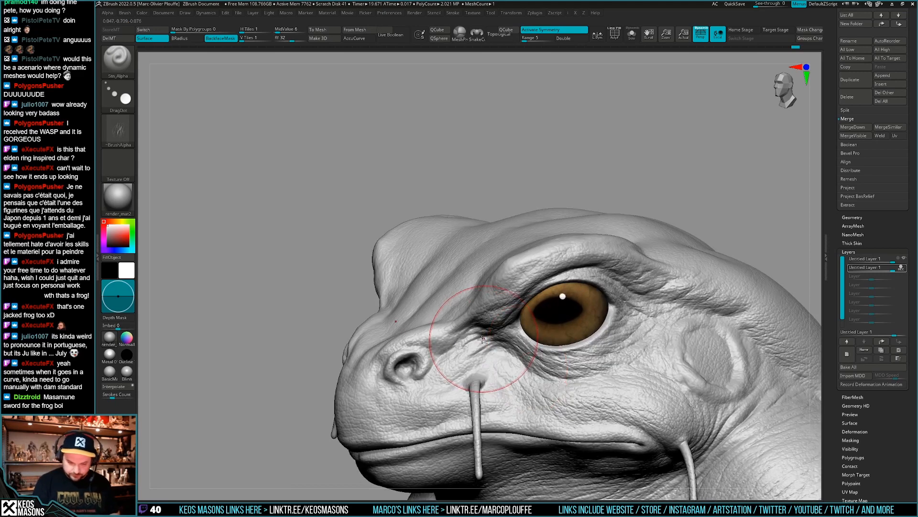
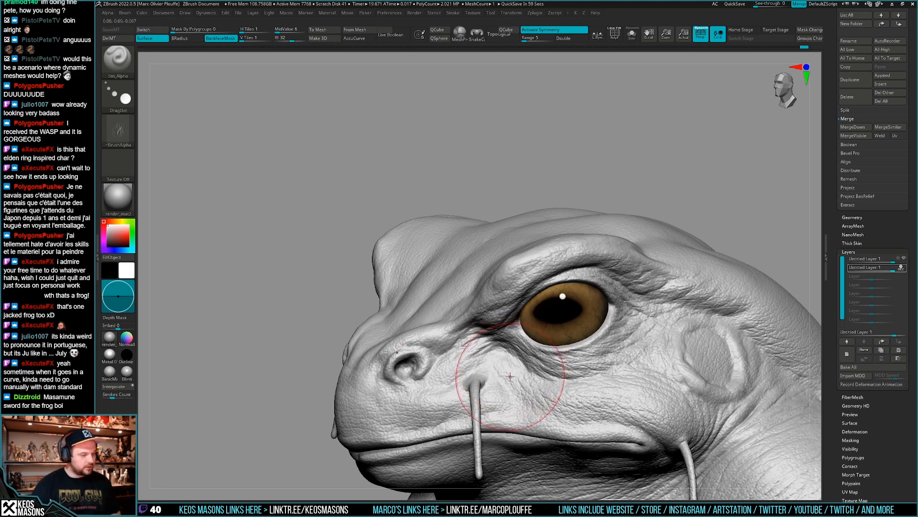
- Stamp symmetrical wrinkles between the inner eye corner and the nostril, around the barbel base and down to the lip
mouse_move(517, 365)
right_mouse_down()
mouse_move(524, 311)
mouse_move(539, 309)
mouse_move(524, 347)
mouse_move(533, 354)
mouse_move(426, 342)
mouse_move(499, 358)
right_mouse_up()
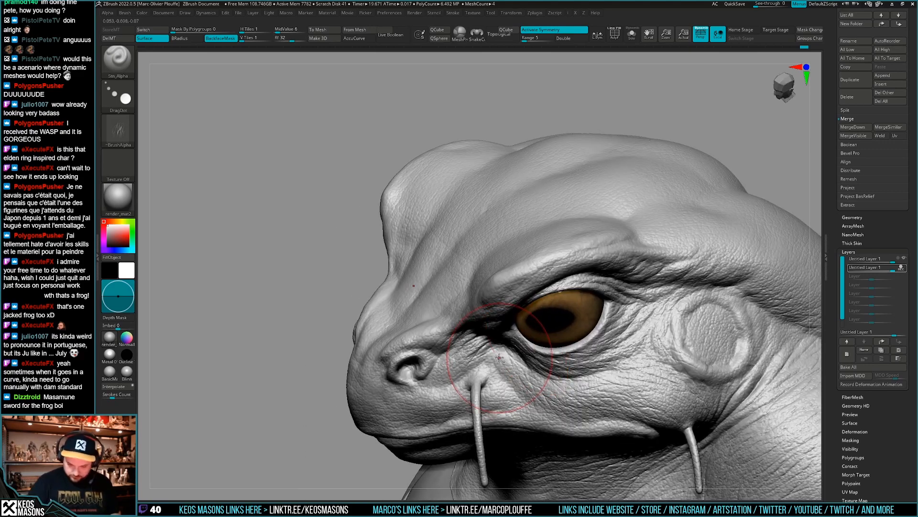
mouse_move(515, 393)
right_mouse_down()
mouse_move(506, 372)
mouse_move(554, 384)
right_mouse_up()
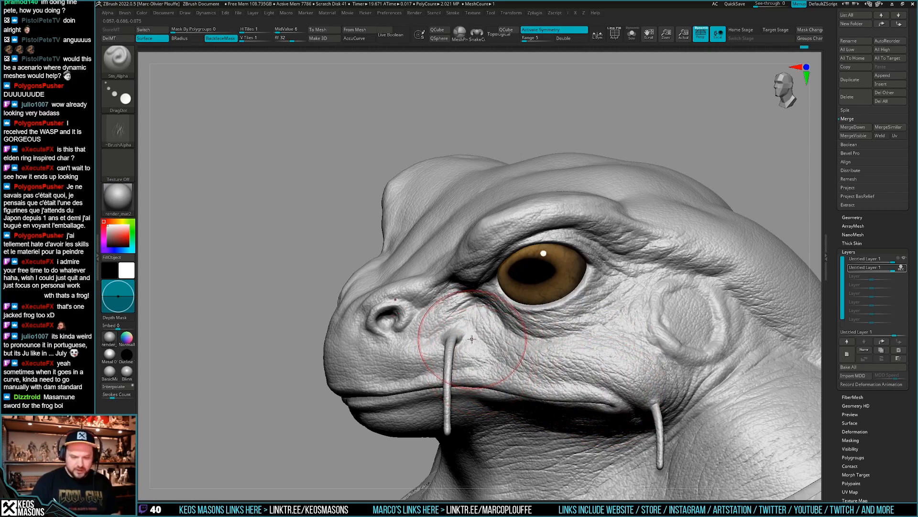
mouse_move(470, 341)
right_mouse_down()
mouse_move(512, 351)
mouse_move(515, 338)
right_mouse_up()
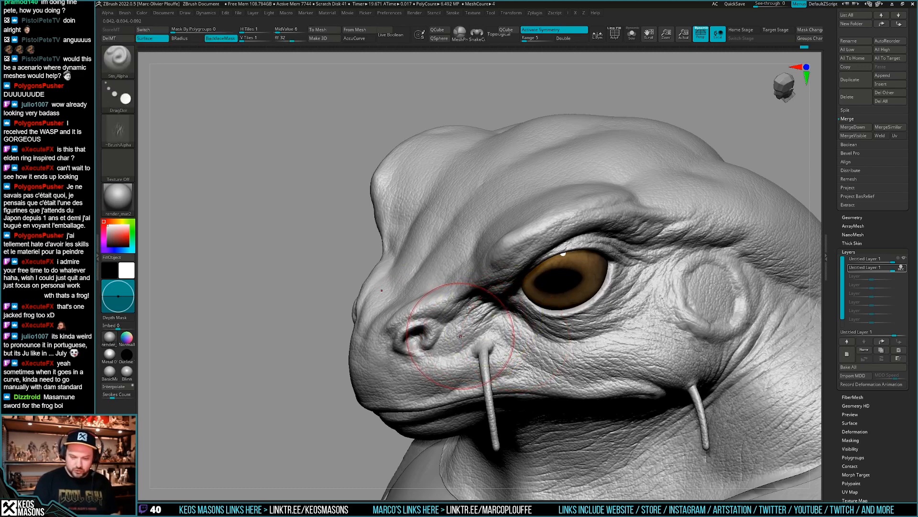
right_click_drag(477, 334, 452, 339)
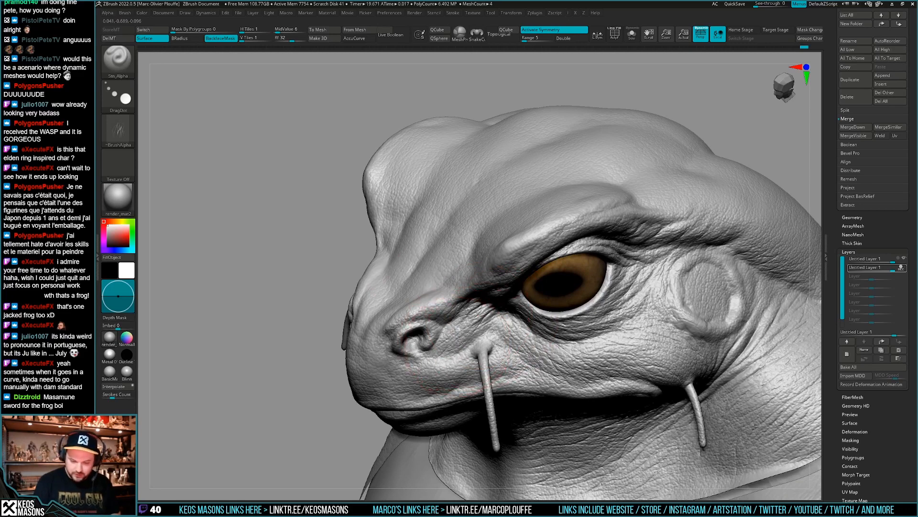
mouse_move(465, 339)
right_mouse_down()
mouse_move(452, 330)
mouse_move(479, 297)
right_mouse_up()
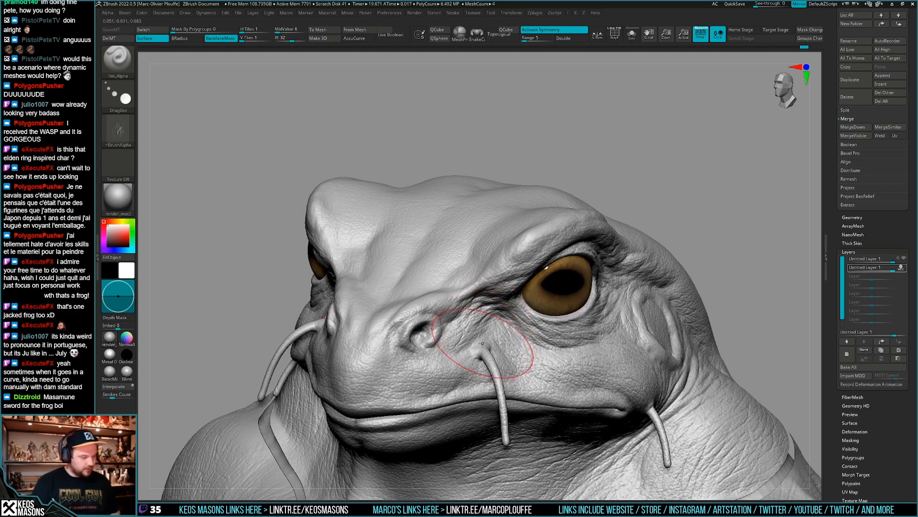
- Stamp fine wrinkles around the nostril and on the side of the snout next to it
mouse_move(485, 338)
right_mouse_down()
mouse_move(430, 322)
mouse_move(436, 312)
mouse_move(459, 336)
mouse_move(450, 341)
right_mouse_up()
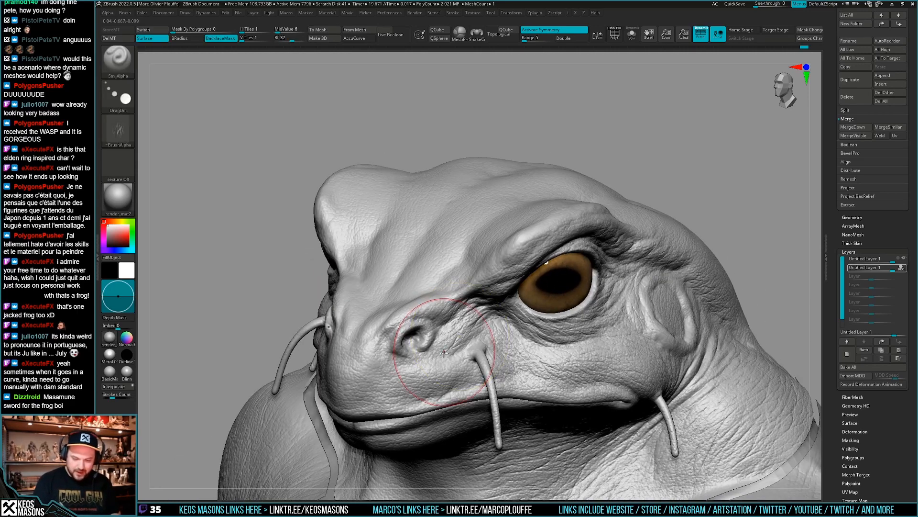
left_click_drag(434, 354, 449, 351)
mouse_move(450, 346)
right_mouse_down()
mouse_move(459, 311)
mouse_move(383, 272)
right_mouse_up()
right_click_drag(395, 337, 410, 336)
- Check the armoured frog concept drawing in ImageGlass and return to the sculpt in ZBrush
left_click_drag(834, 228, 834, 407)
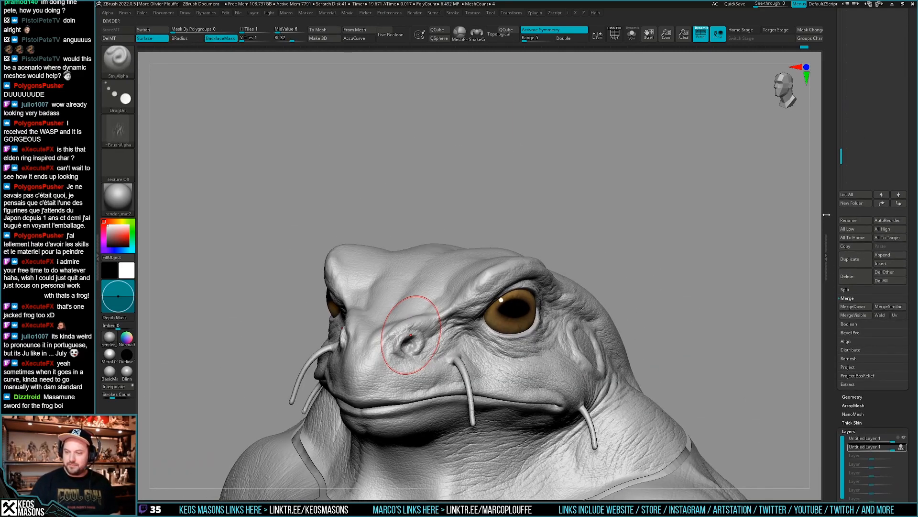
key("alt+Tab")
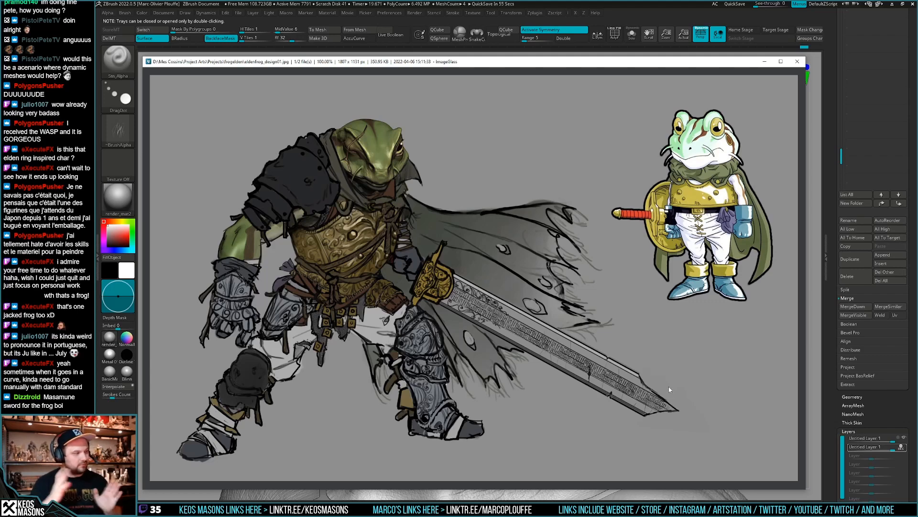
key("alt+Tab")
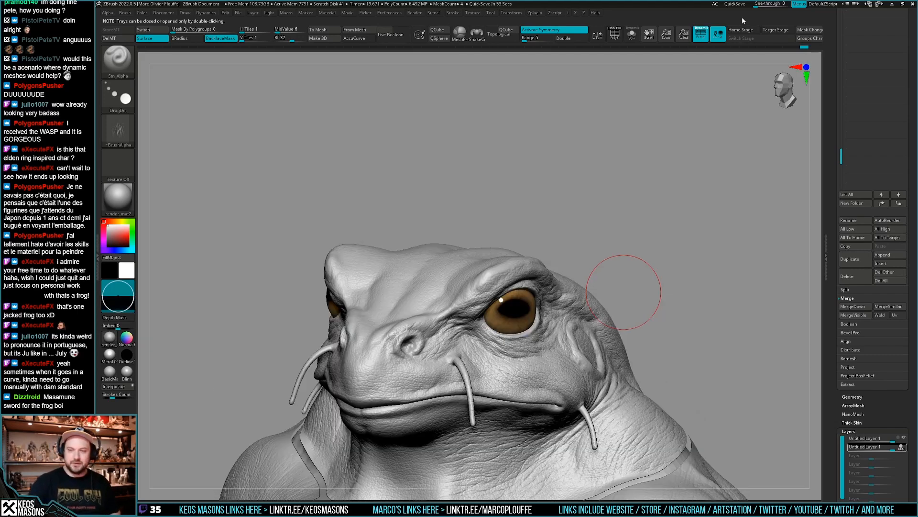
- Stamp symmetrical skin wrinkles around both nostrils and up the bridge of the snout
mouse_move(525, 336)
right_mouse_down("ctrl")
mouse_move(431, 320)
mouse_move(470, 330)
right_mouse_up("ctrl")
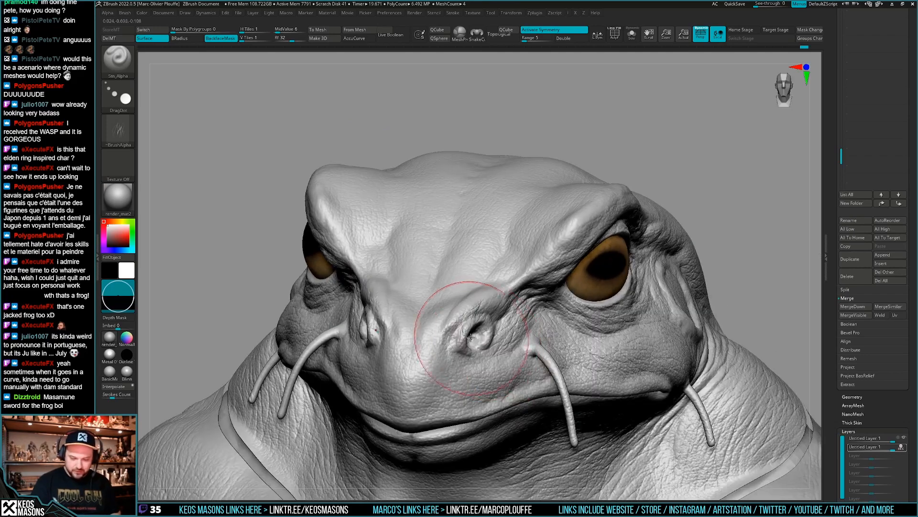
left_click_drag(452, 337, 456, 357)
right_click_drag(457, 362, 482, 360)
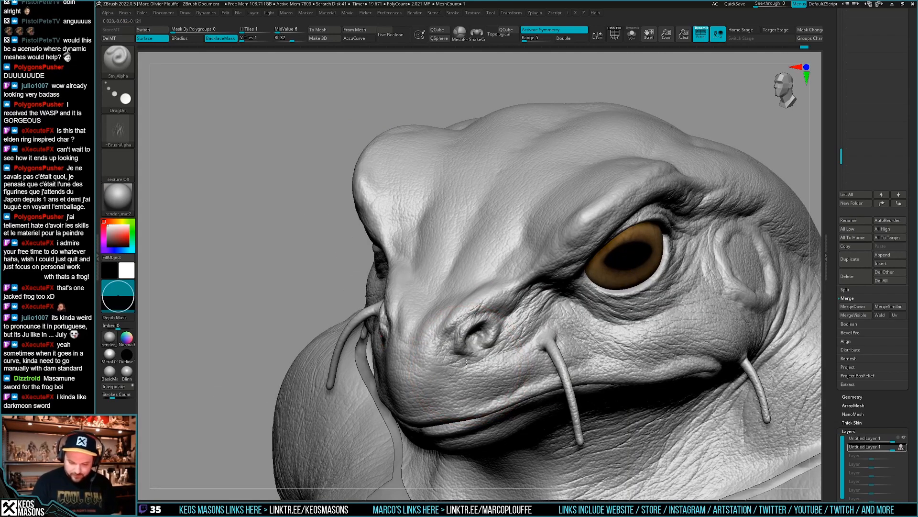
mouse_move(472, 370)
right_mouse_down()
mouse_move(520, 321)
mouse_move(466, 308)
right_mouse_up()
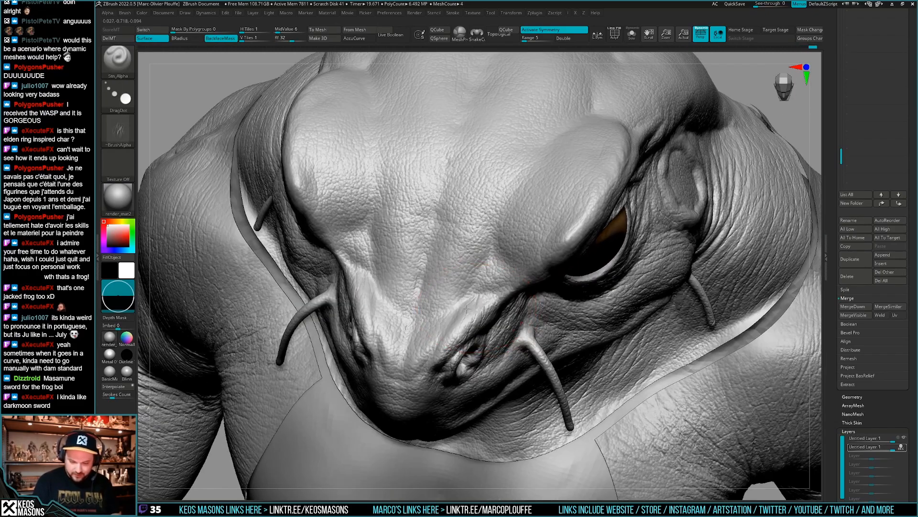
- Stamp skin wrinkles over the sides of the muzzle below the nostrils and above the upper lip
right_click_drag(453, 340, 474, 375, "ctrl")
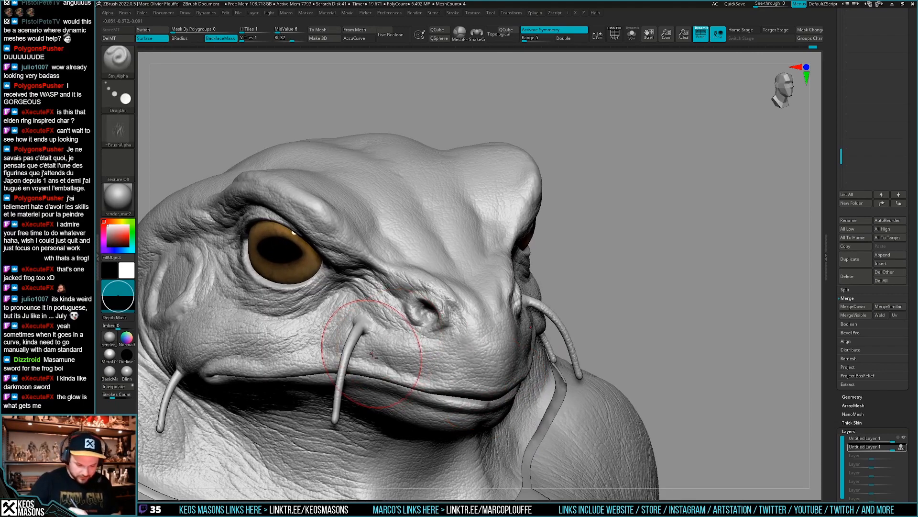
mouse_move(378, 347)
right_mouse_down()
mouse_move(556, 371)
mouse_move(563, 349)
right_mouse_up()
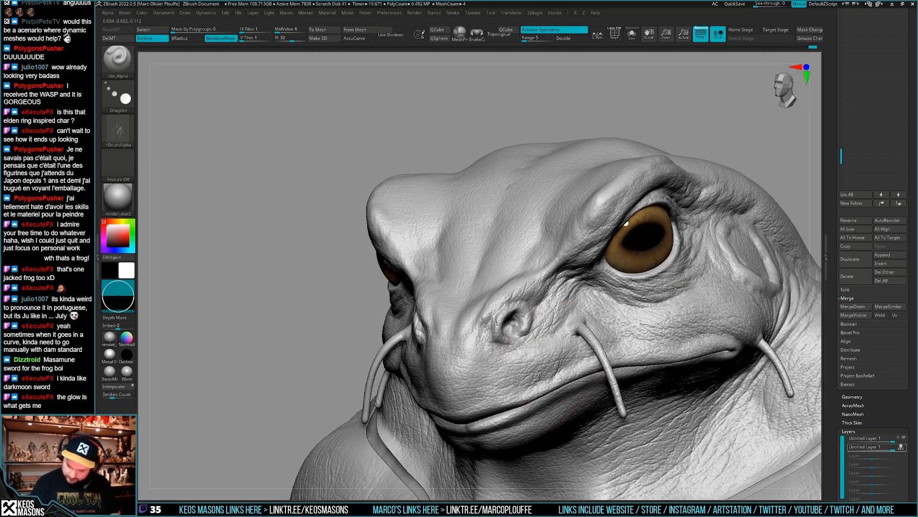
left_click_drag(515, 388, 520, 381)
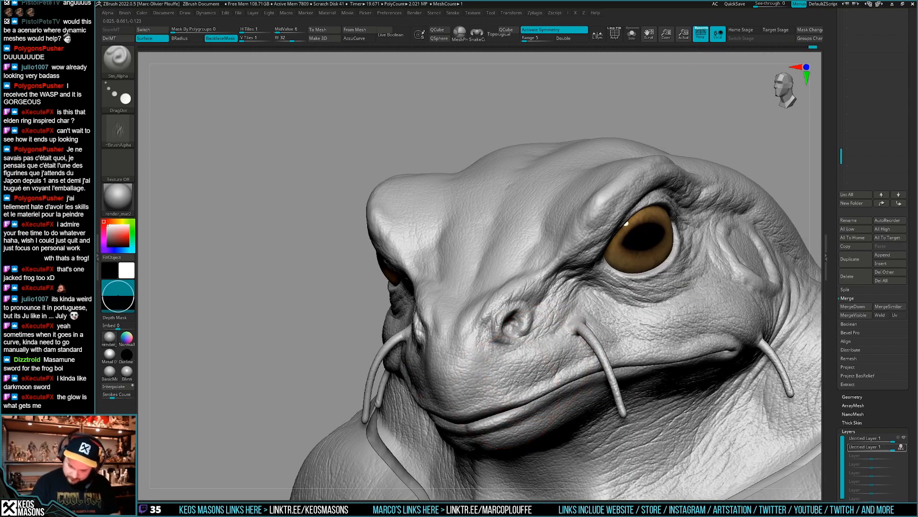
- Stamp more fine skin wrinkles over the front and sides of the muzzle and the cheek behind the nostril
right_click_drag(498, 385, 487, 358)
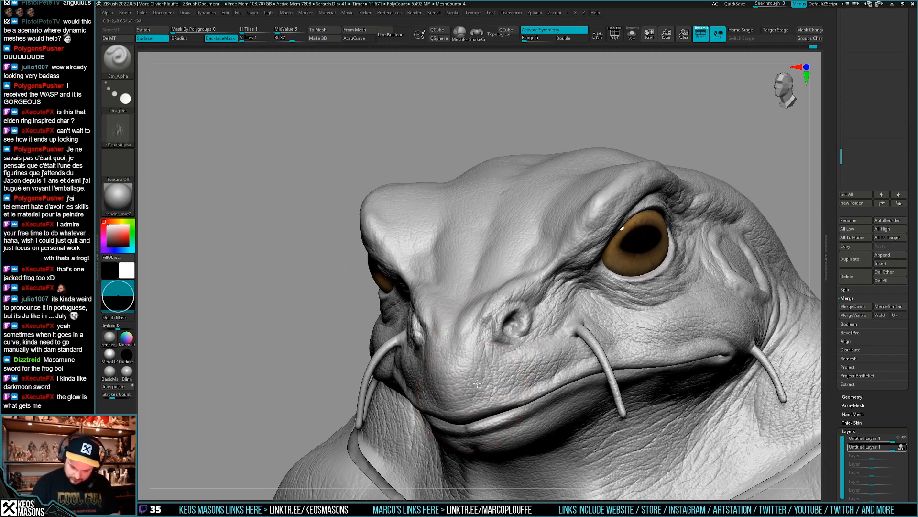
right_click_drag(536, 356, 511, 359)
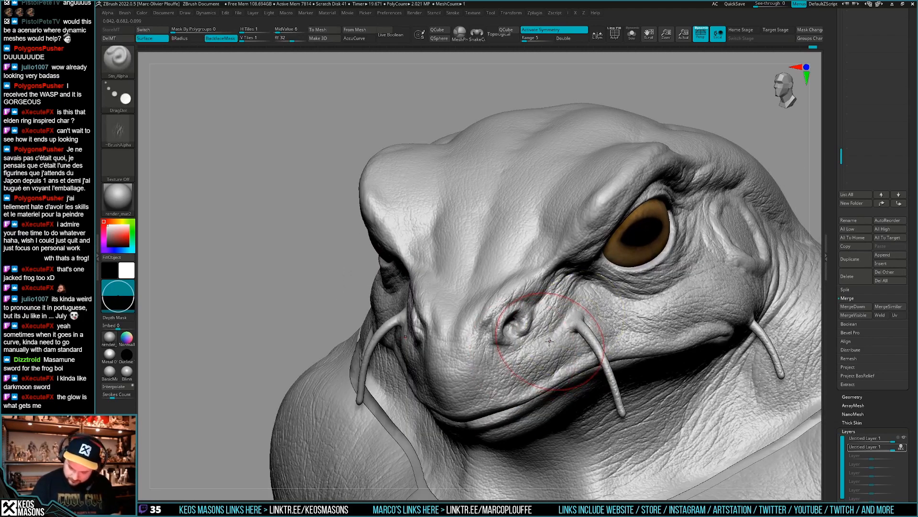
mouse_move(578, 342)
right_mouse_down()
mouse_move(607, 338)
mouse_move(586, 342)
mouse_move(636, 353)
right_mouse_up()
mouse_move(636, 353)
right_mouse_down("ctrl")
mouse_move(656, 329)
mouse_move(588, 371)
right_mouse_up("ctrl")
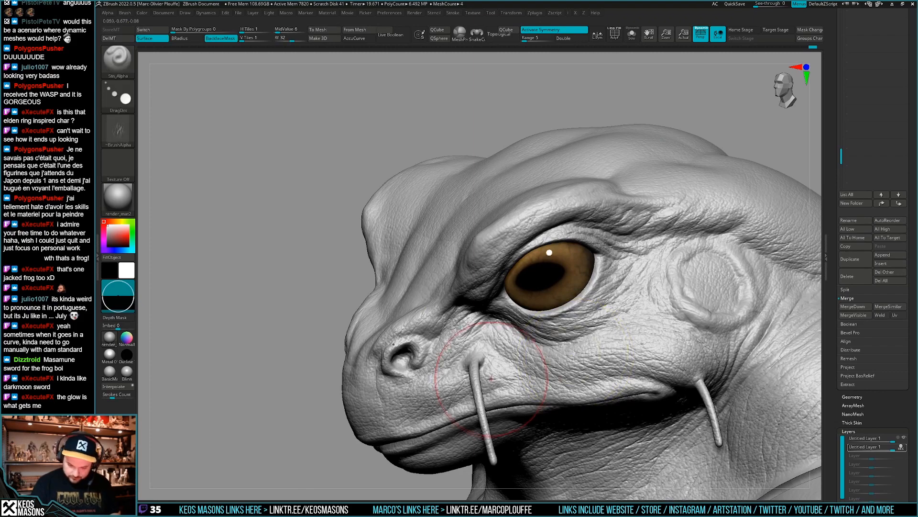
mouse_move(492, 378)
right_mouse_down()
mouse_move(477, 392)
mouse_move(526, 383)
right_mouse_up()
right_click_drag(526, 383, 540, 359, "ctrl")
mouse_move(632, 342)
right_mouse_down()
mouse_move(565, 362)
mouse_move(550, 385)
right_mouse_up()
right_click_drag(483, 390, 558, 349)
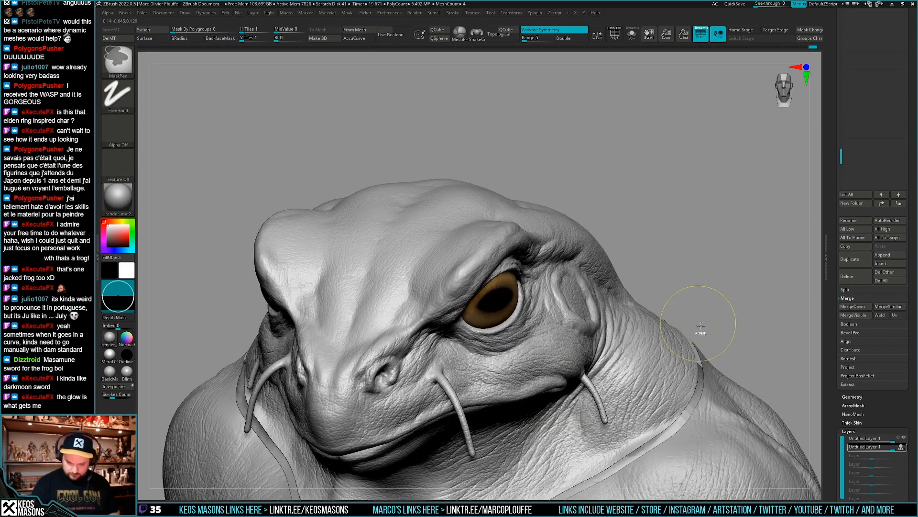
- Stamp skin wrinkles around the eardrum and onto the neck folds behind it
mouse_move(695, 336)
right_mouse_down()
mouse_move(627, 318)
mouse_move(610, 328)
mouse_move(605, 353)
right_mouse_up()
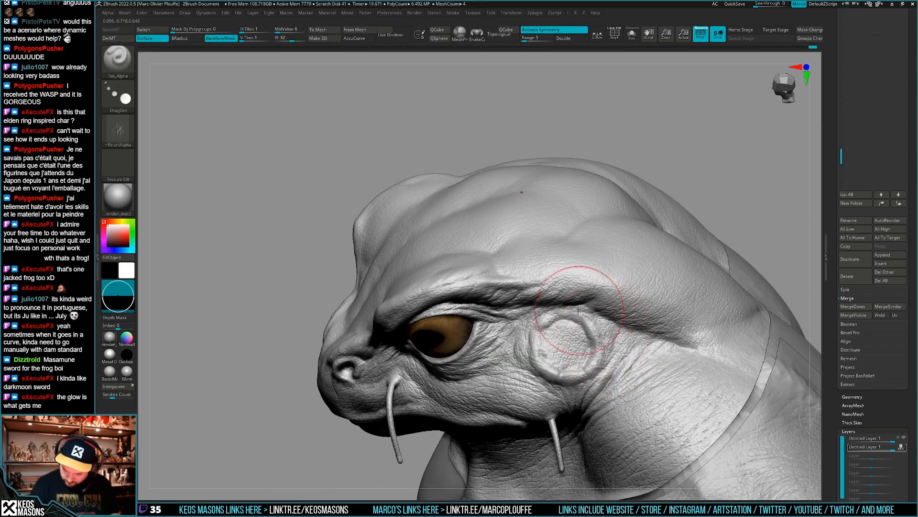
right_click_drag(553, 312, 590, 348)
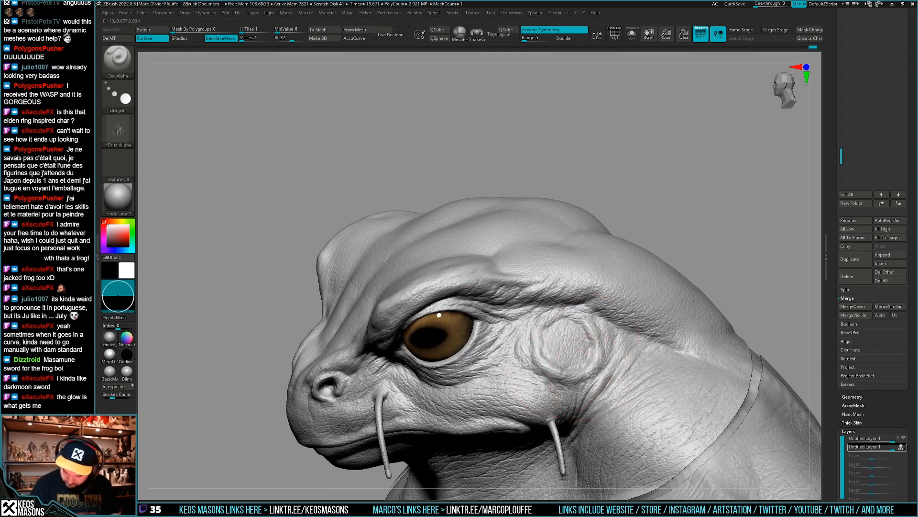
mouse_move(608, 373)
right_mouse_down()
mouse_move(612, 383)
mouse_move(570, 389)
mouse_move(641, 363)
mouse_move(593, 349)
right_mouse_up()
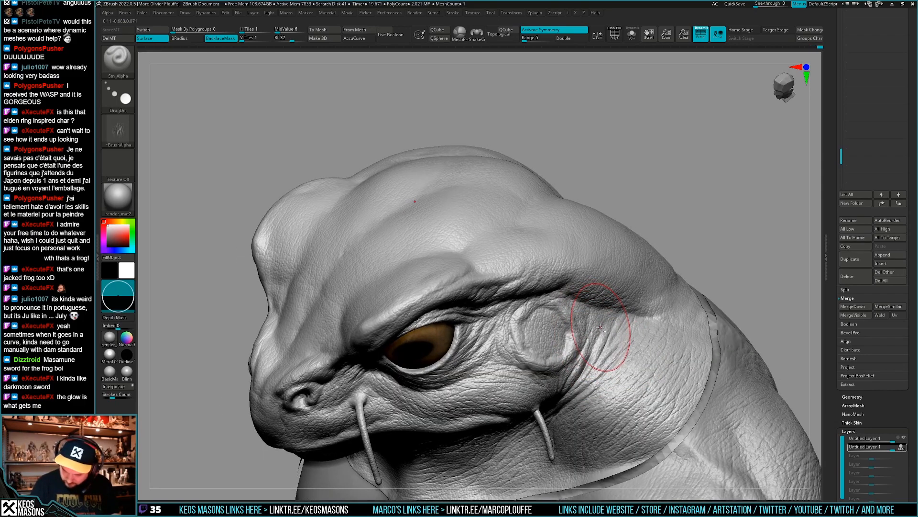
right_click_drag(622, 317, 630, 299, "ctrl")
right_click_drag(631, 298, 660, 292)
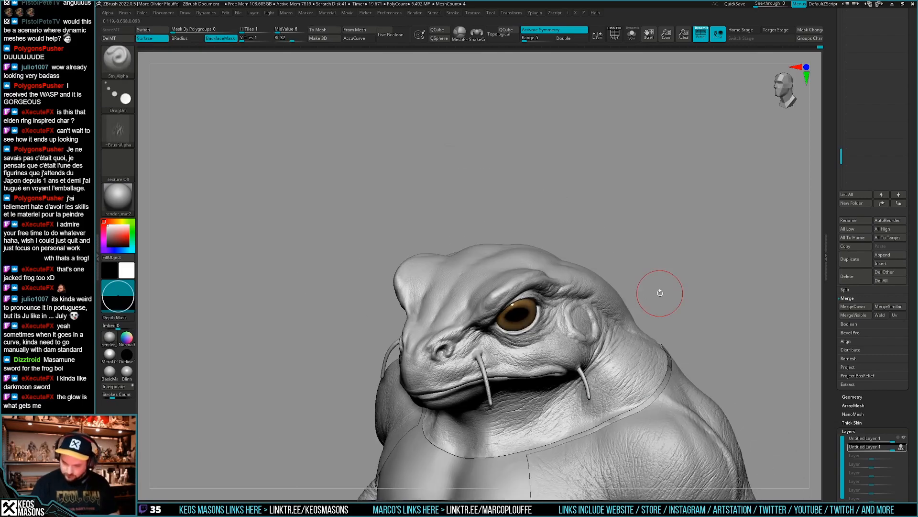
- Stamp skin wrinkles on the lower jaw beneath the corner of the mouth
mouse_move(693, 350)
right_mouse_down("ctrl")
mouse_move(697, 340)
mouse_move(679, 366)
mouse_move(662, 361)
right_mouse_up("ctrl")
right_click_drag(550, 324, 557, 349, "ctrl")
mouse_move(718, 287)
right_mouse_down("alt")
mouse_move(617, 366)
mouse_move(684, 359)
mouse_move(698, 371)
right_mouse_up("alt")
mouse_move(591, 336)
right_mouse_down()
mouse_move(591, 382)
mouse_move(555, 371)
mouse_move(580, 338)
right_mouse_up()
right_click_drag(535, 449, 739, 315, "alt")
key("x")
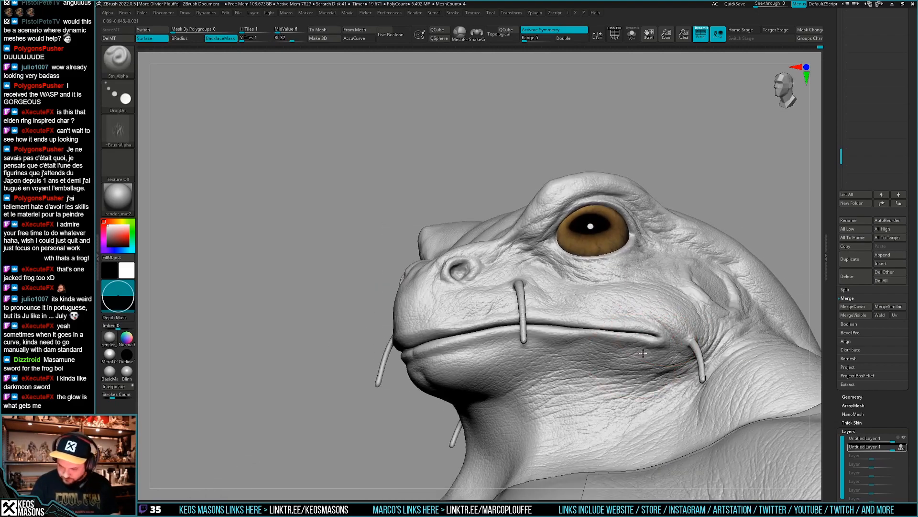
left_click_drag(644, 352, 647, 359)
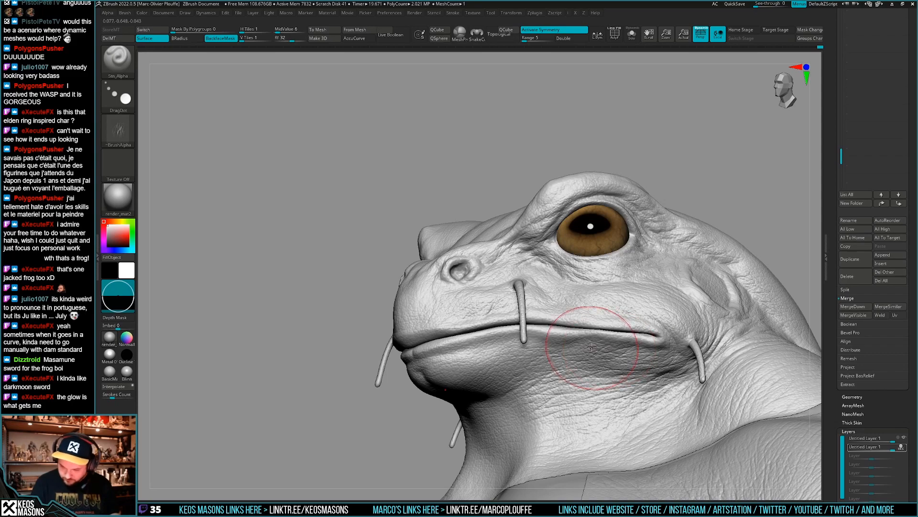
right_click_drag(574, 349, 578, 369)
mouse_move(573, 381)
right_mouse_down()
mouse_move(563, 347)
mouse_move(556, 405)
mouse_move(565, 351)
mouse_move(578, 371)
mouse_move(584, 340)
mouse_move(587, 356)
right_mouse_up()
key("shift+f")
key("shift+f")
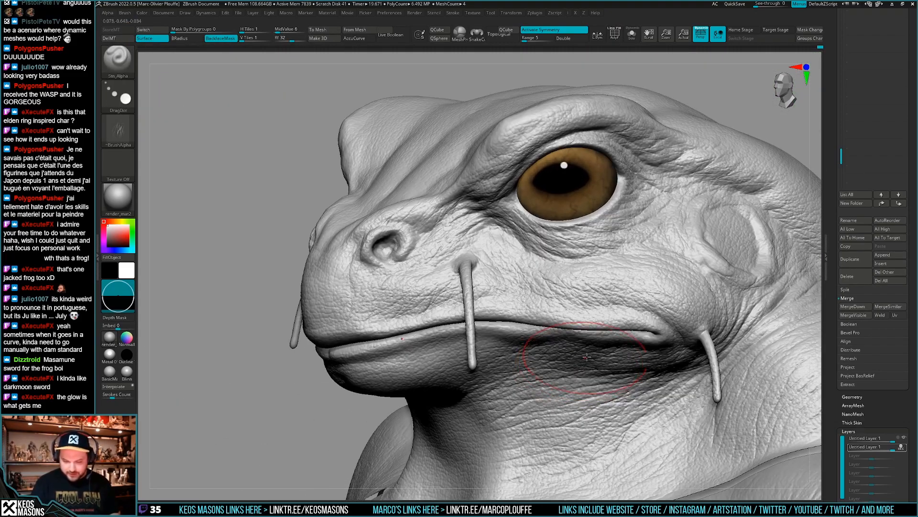
- Toggle the wrinkle layer off and on to compare the skin detail, and pick the Morph brush
left_click(904, 448)
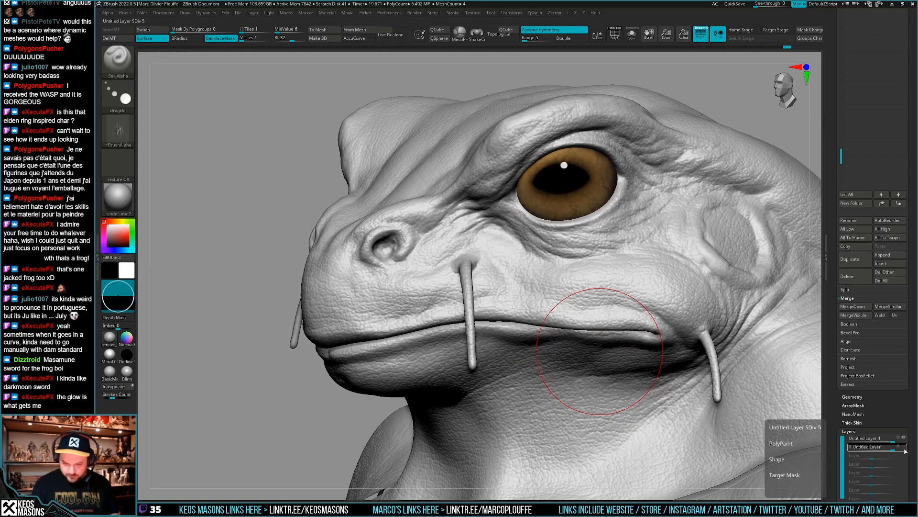
left_click(900, 447)
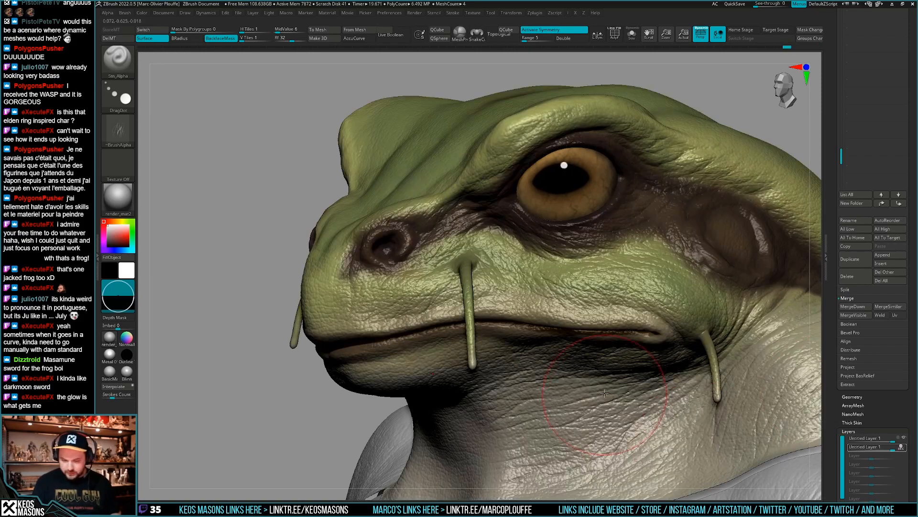
key("space")
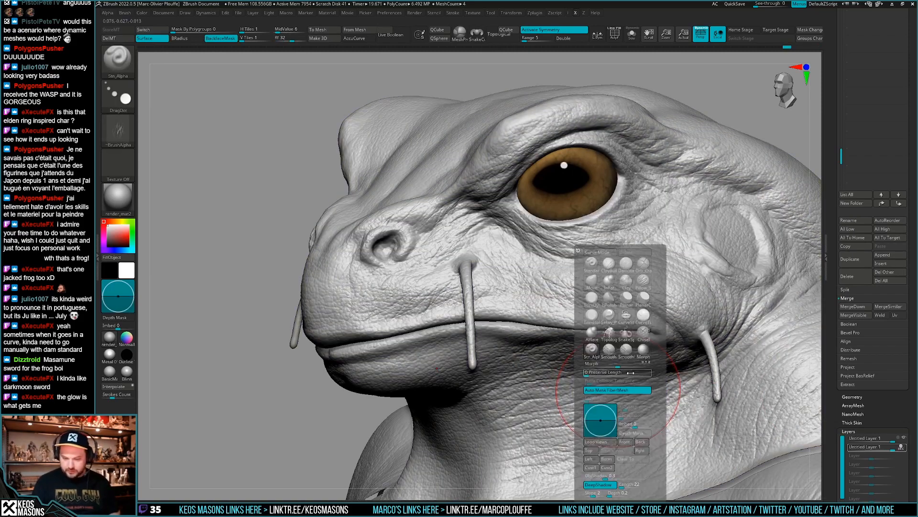
left_click(643, 350)
key("ctrl+z")
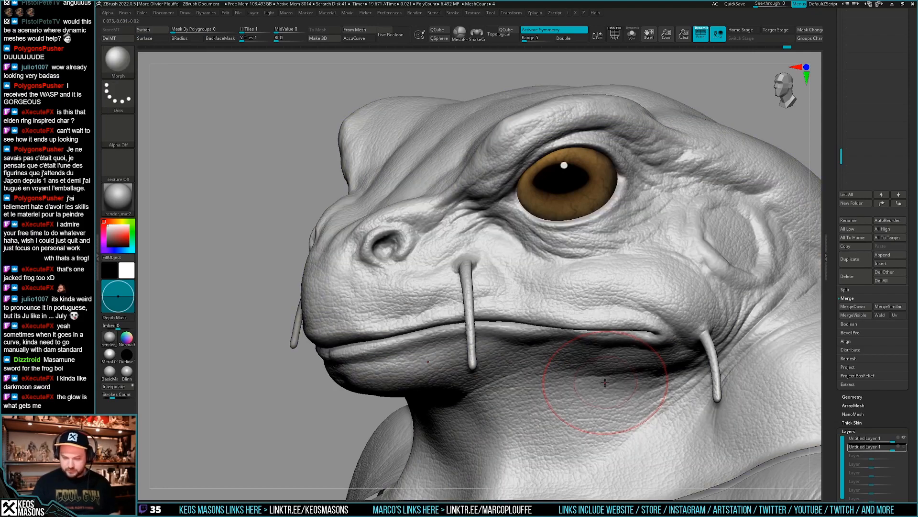
key("ctrl+z")
- Brush over the edge of the lips with the Morph brush and set the wrinkle layer to record
key("space")
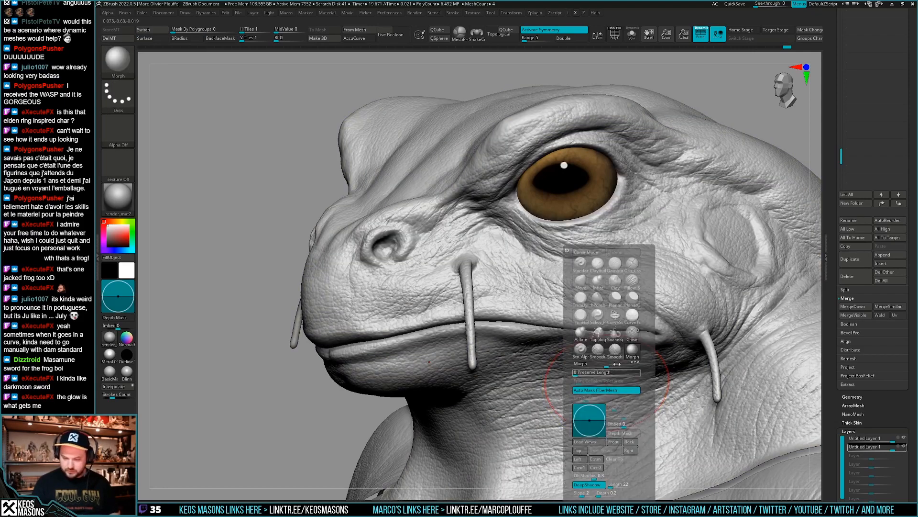
left_click(549, 321)
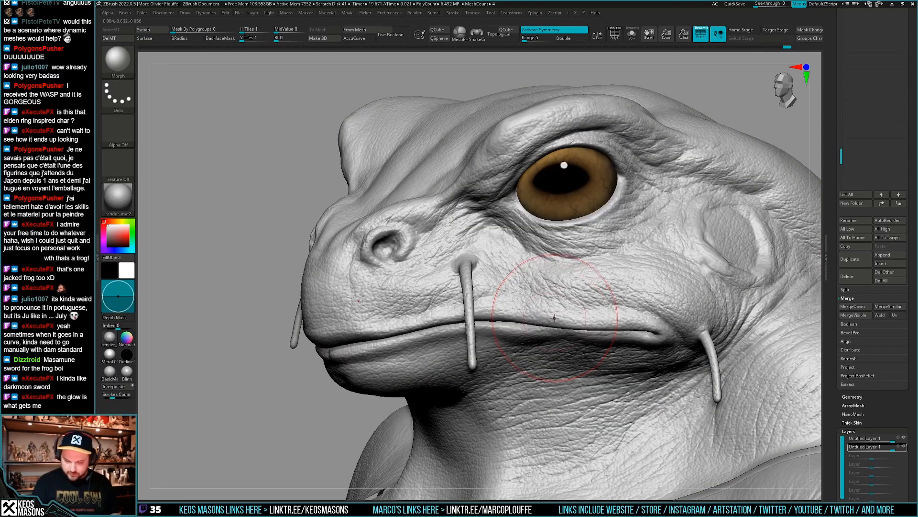
left_click(548, 321)
left_click(899, 447)
left_click(899, 446)
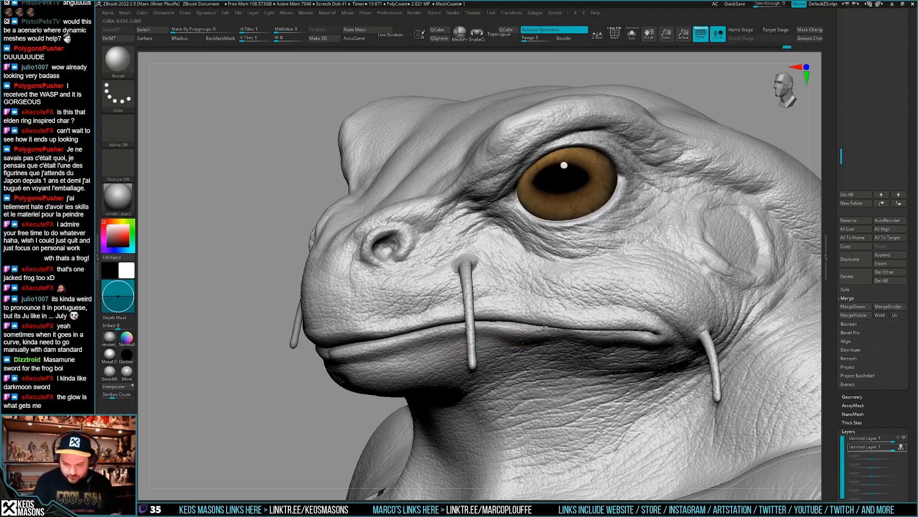
mouse_move(666, 337)
right_mouse_down()
mouse_move(652, 330)
mouse_move(605, 358)
mouse_move(611, 367)
right_mouse_up()
key("space")
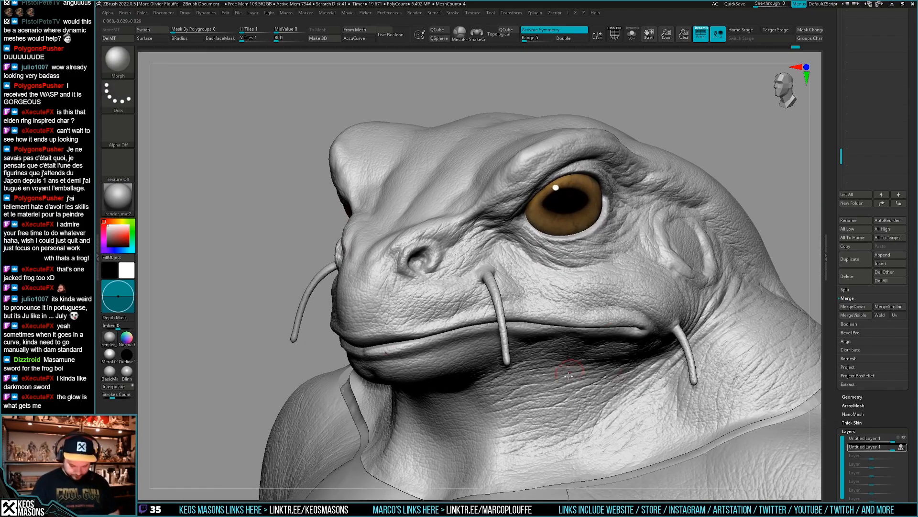
- Switch back to the skin alpha brush and stamp wrinkles on the side of the lower jaw
key("b")
key("Escape")
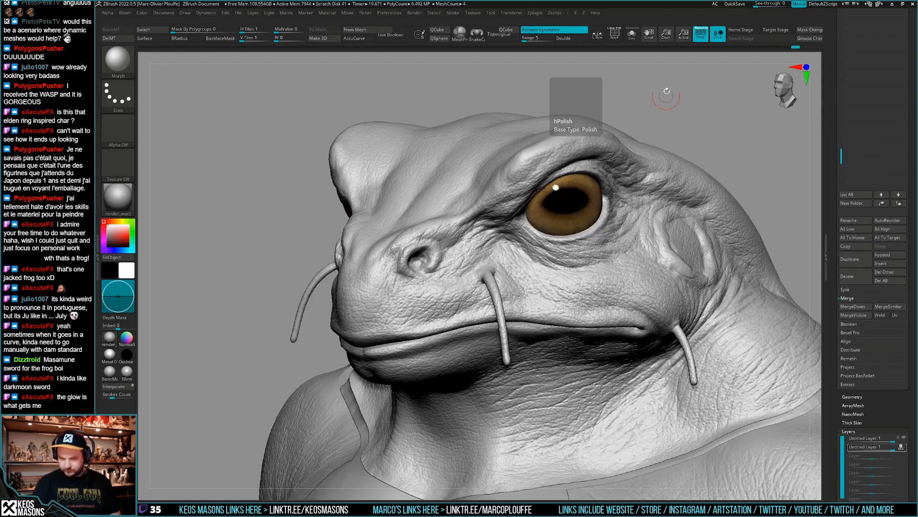
key("space")
left_click(553, 355)
right_click_drag(642, 277, 573, 330)
key("space")
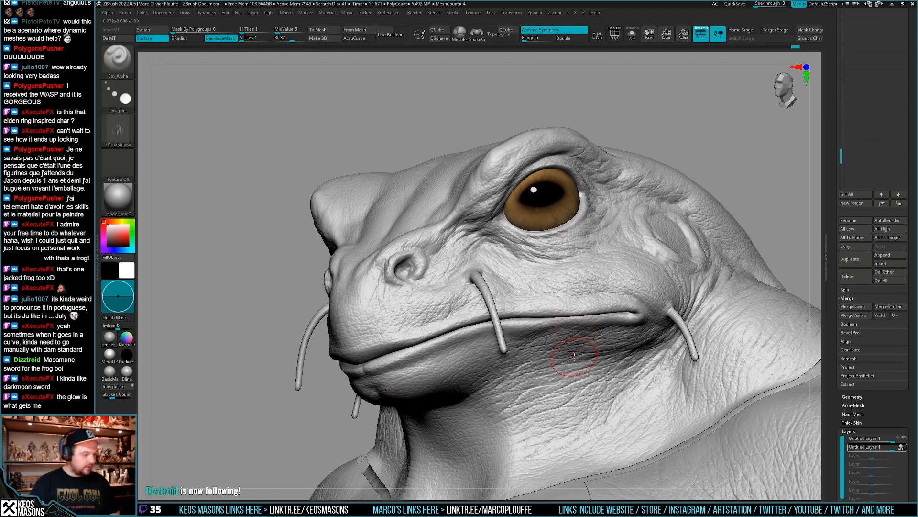
right_click_drag(569, 352, 523, 328)
left_click_drag(513, 368, 502, 342)
mouse_move(502, 343)
right_mouse_down()
mouse_move(501, 330)
mouse_move(521, 389)
right_mouse_up()
- Extend the skin wrinkles forward along the lower jaw, below the lip towards the chin
key("space")
mouse_move(542, 316)
right_mouse_down()
mouse_move(479, 364)
mouse_move(531, 362)
right_mouse_up()
key("space")
mouse_move(580, 389)
right_mouse_down()
mouse_move(574, 398)
mouse_move(580, 370)
mouse_move(541, 332)
mouse_move(487, 350)
right_mouse_up()
key("space")
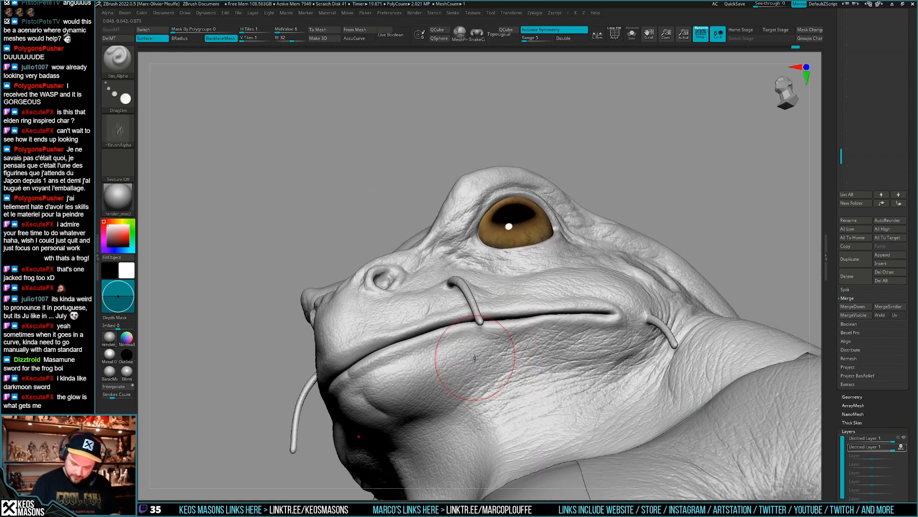
mouse_move(441, 407)
right_mouse_down()
mouse_move(502, 371)
mouse_move(497, 378)
mouse_move(521, 385)
mouse_move(545, 363)
right_mouse_up()
right_click(498, 377)
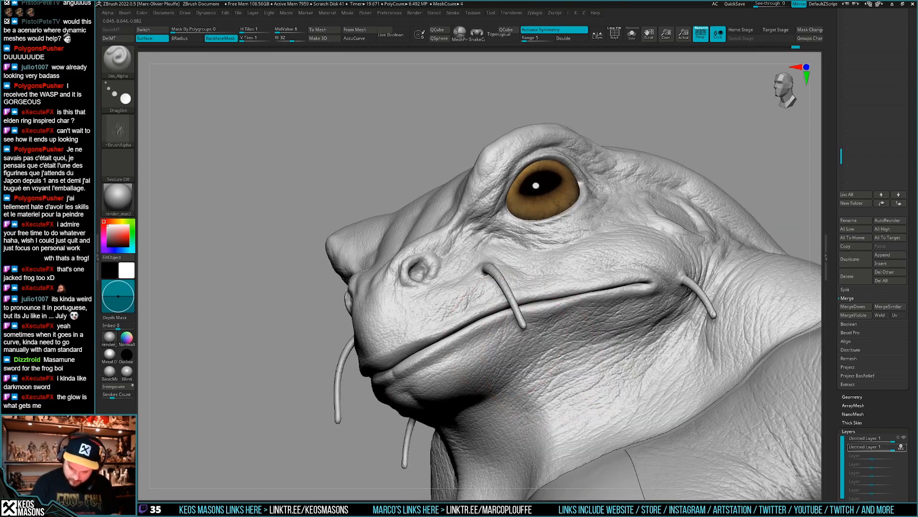
key("space")
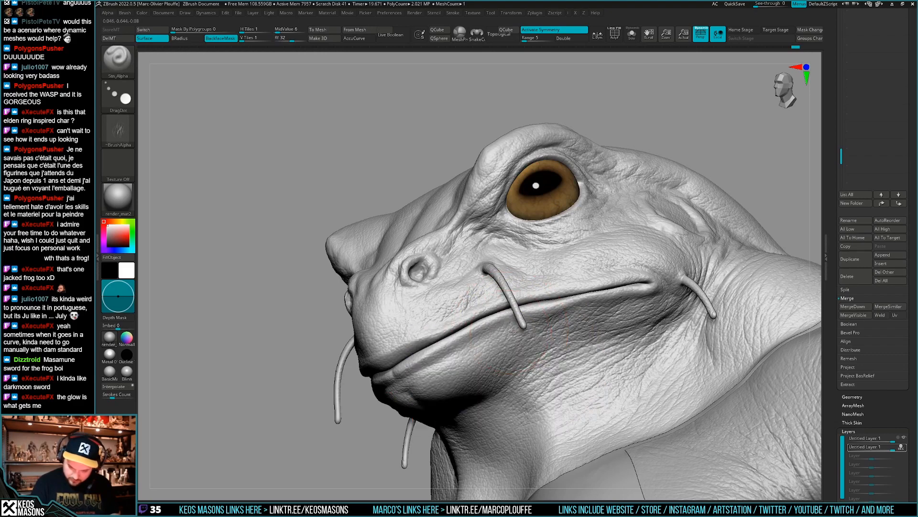
right_click_drag(497, 336, 490, 338)
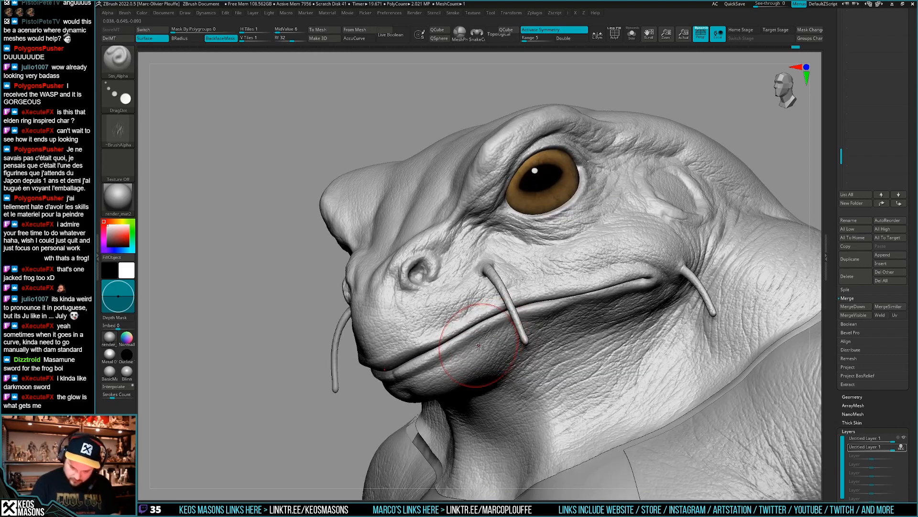
mouse_move(482, 369)
right_mouse_down()
mouse_move(470, 371)
mouse_move(486, 367)
right_mouse_up()
mouse_move(482, 410)
right_mouse_down()
mouse_move(498, 362)
mouse_move(522, 400)
mouse_move(538, 403)
mouse_move(538, 366)
mouse_move(556, 336)
mouse_move(579, 367)
right_mouse_up()
- Touch up the stamped wrinkles beneath the mouth with the Morph brush
key("space")
left_click(605, 362)
mouse_move(558, 330)
right_mouse_down()
mouse_move(521, 334)
mouse_move(555, 397)
mouse_move(555, 371)
mouse_move(538, 383)
mouse_move(557, 365)
right_mouse_up()
key("space")
key("shift+f")
key("shift+f")
- Return to the skin alpha brush and stamp wrinkles on the lower lip near the chin
key("space")
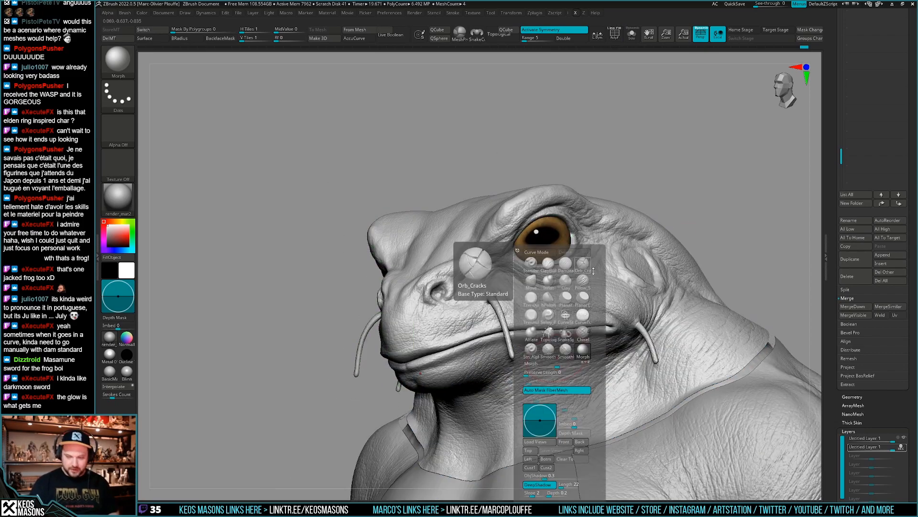
key("b")
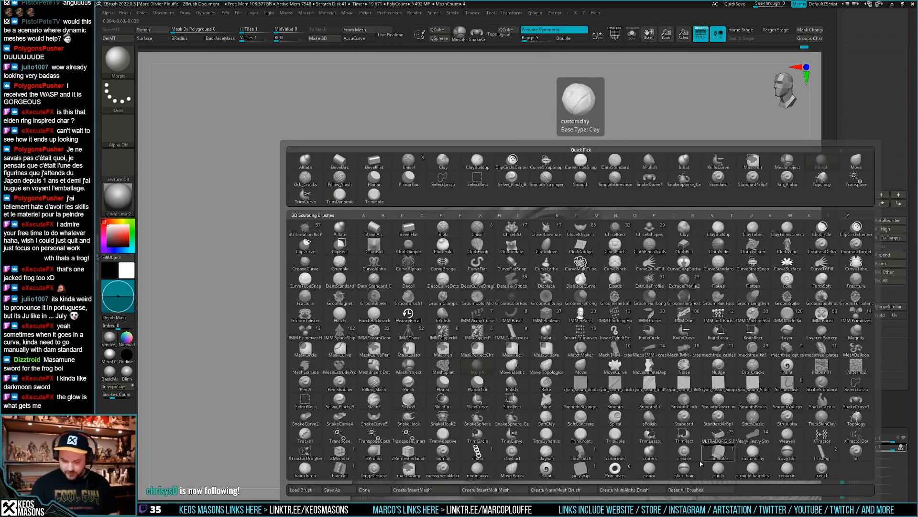
key("space")
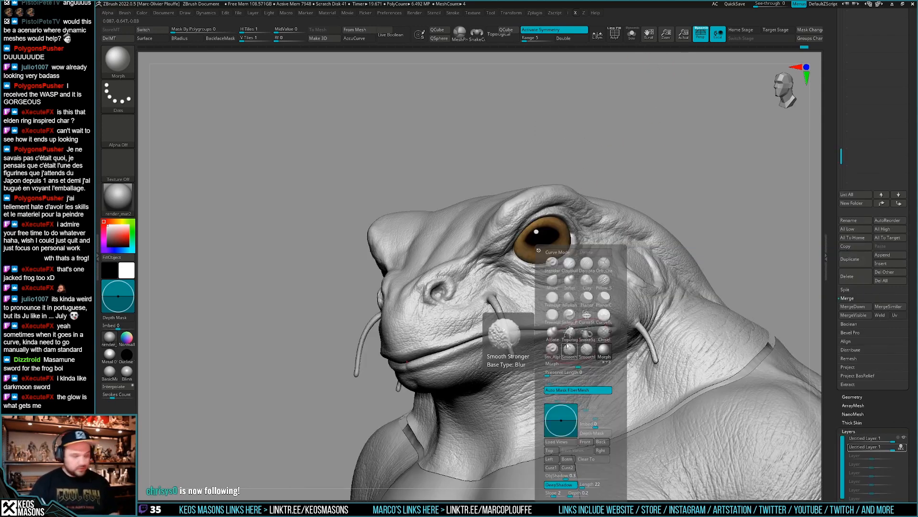
left_click(553, 350)
mouse_move(478, 352)
right_mouse_down("ctrl")
mouse_move(476, 365)
mouse_move(401, 363)
mouse_move(457, 353)
right_mouse_up("ctrl")
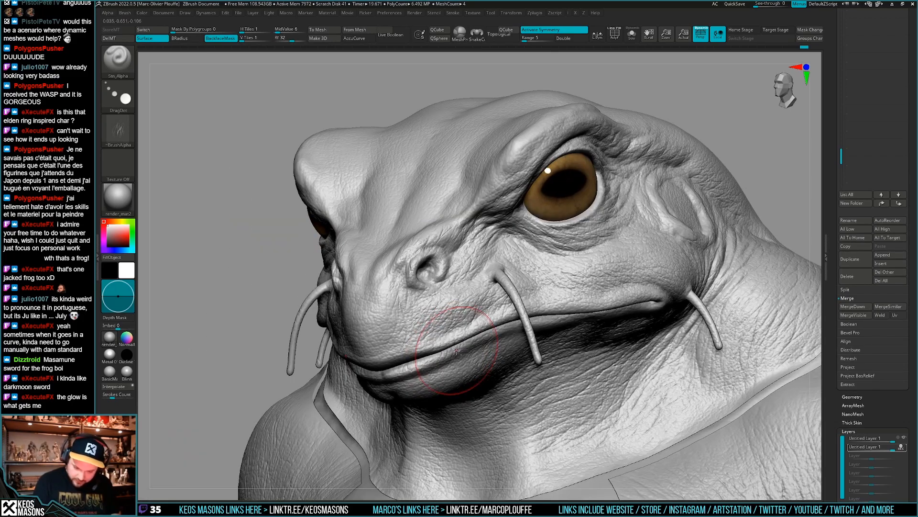
right_click_drag(501, 396, 492, 349)
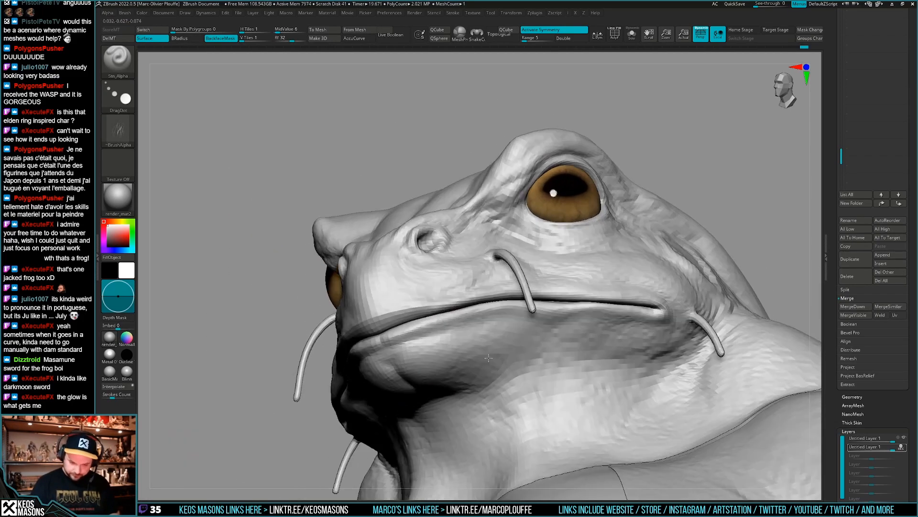
- Mask the head by polygroup and invert the mask, leaving the lower jaw and throat unmasked
key("w")
left_click(628, 285, "ctrl")
key("q")
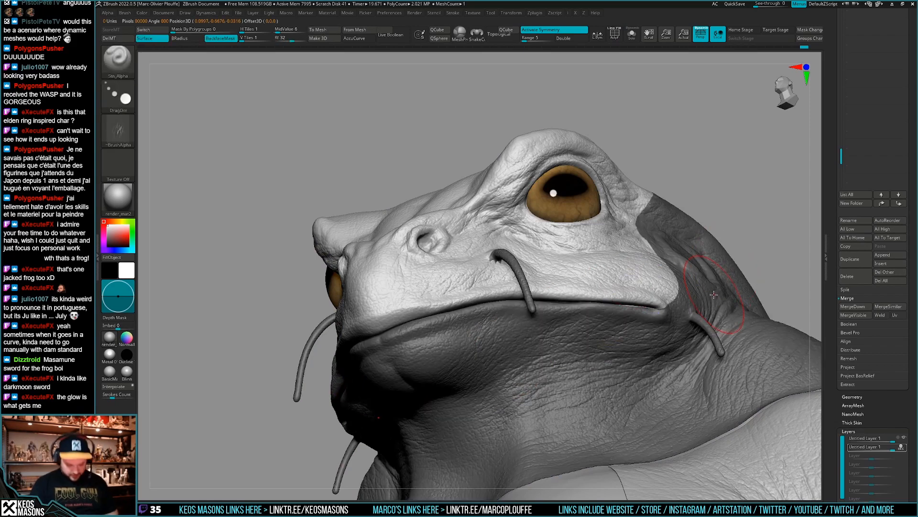
mouse_move(439, 298)
right_mouse_down()
mouse_move(417, 312)
mouse_move(461, 287)
mouse_move(488, 292)
mouse_move(500, 273)
mouse_move(512, 283)
mouse_move(545, 280)
mouse_move(531, 294)
mouse_move(553, 287)
mouse_move(618, 335)
mouse_move(627, 337)
mouse_move(635, 309)
mouse_move(643, 325)
mouse_move(630, 371)
mouse_move(599, 337)
mouse_move(648, 358)
right_mouse_up()
key("ctrl")
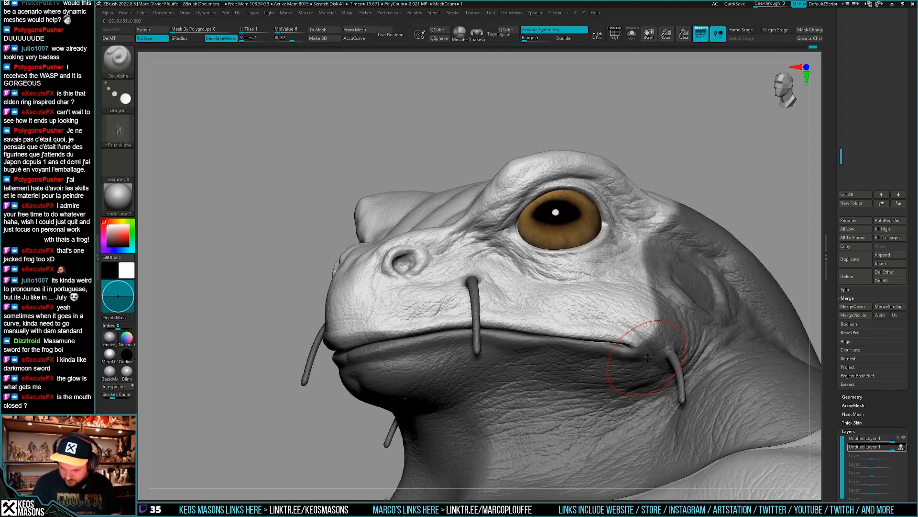
left_click(780, 190, "ctrl")
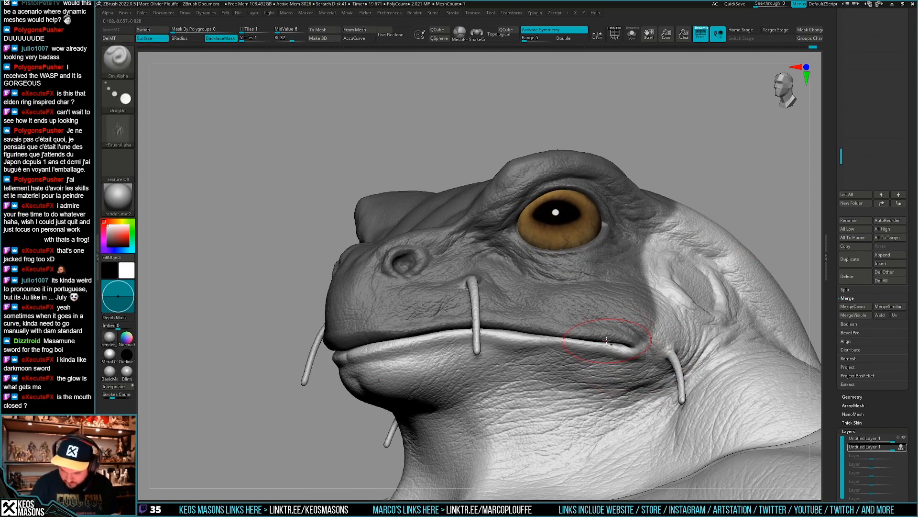
- Undo the last stamp on the lower lip and stamp skin wrinkles along the lip's front edge
key("ctrl+z")
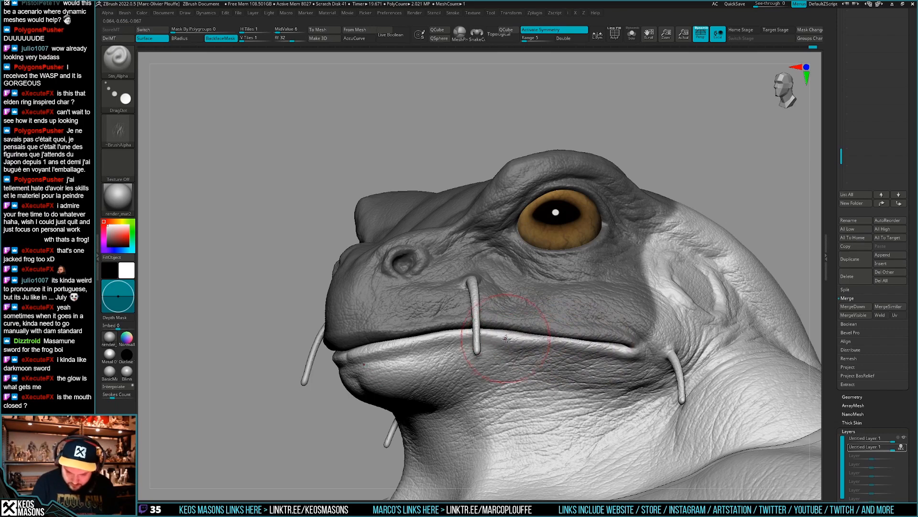
right_click_drag(507, 338, 473, 330)
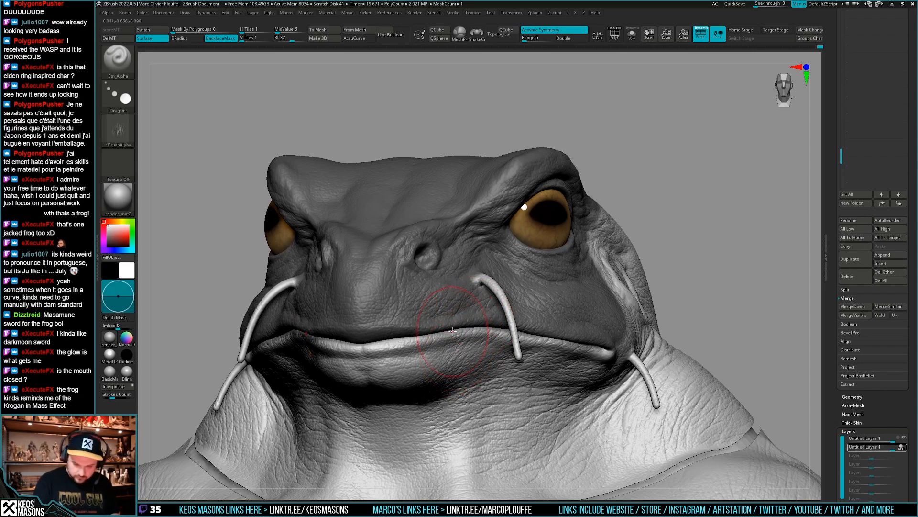
mouse_move(425, 353)
right_mouse_down()
mouse_move(425, 364)
mouse_move(420, 308)
mouse_move(503, 268)
mouse_move(649, 235)
right_mouse_up()
- Invert the mask to expose the upper head and stamp wrinkles around the middle of the upper lip and snout tip
key("ctrl")
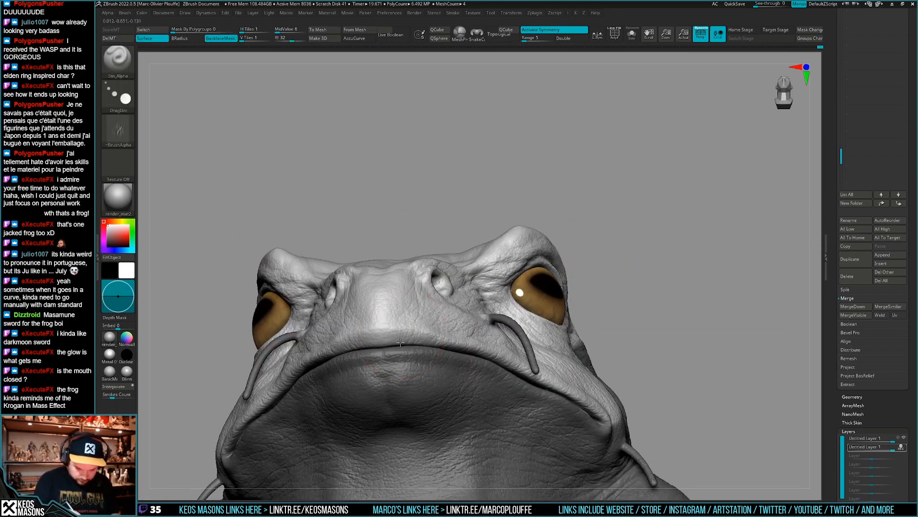
right_click_drag(403, 333, 412, 392)
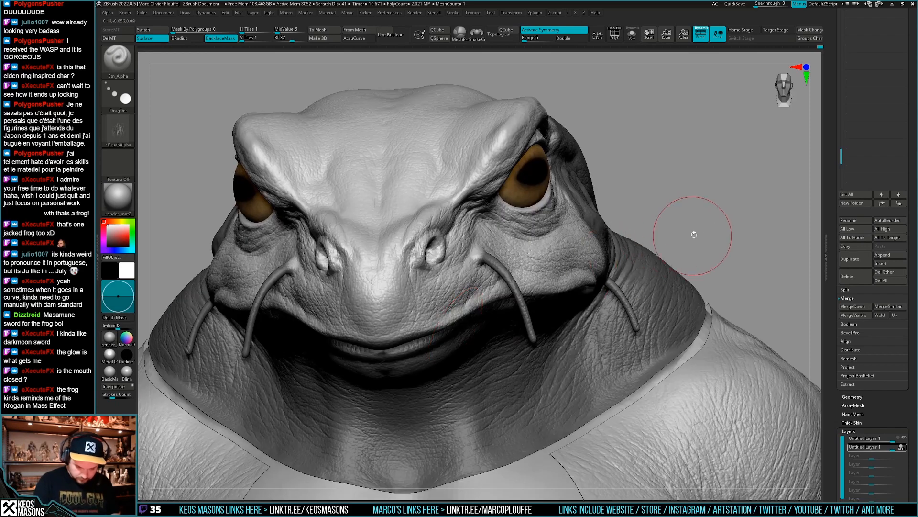
right_click_drag(693, 234, 380, 333)
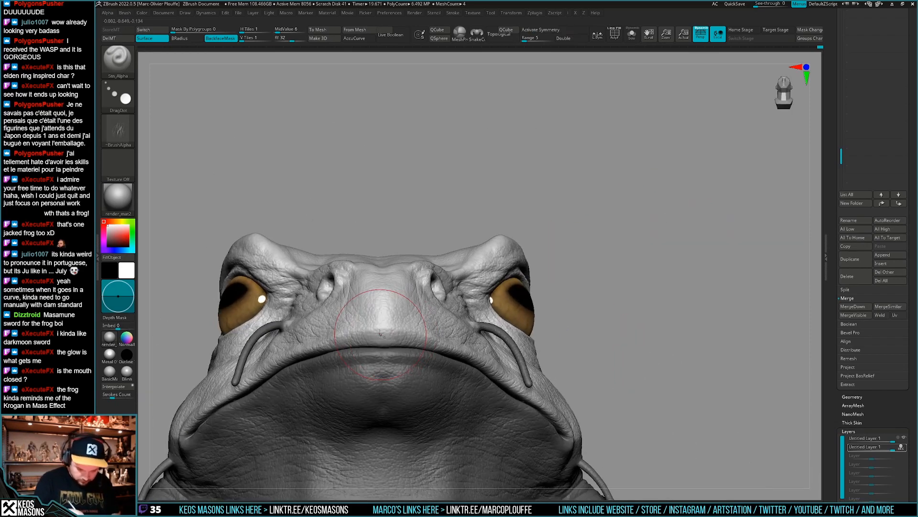
right_click_drag(621, 205, 431, 362)
- Invert the mask back to expose the lower jaw and stamp wrinkles across the middle of the chin with symmetry off
key("x")
key("x")
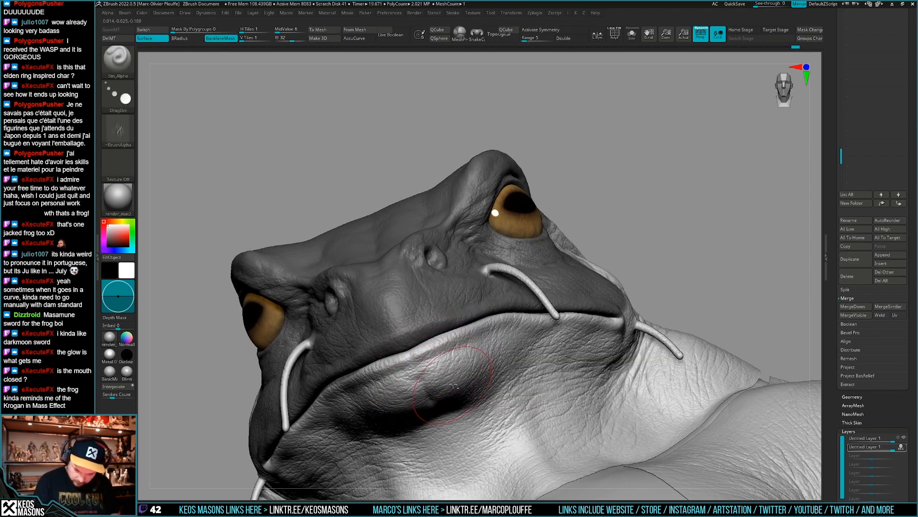
mouse_move(453, 384)
right_mouse_down()
mouse_move(450, 373)
mouse_move(454, 397)
mouse_move(466, 363)
mouse_move(452, 393)
mouse_move(472, 398)
mouse_move(468, 381)
mouse_move(506, 403)
mouse_move(592, 374)
mouse_move(560, 391)
mouse_move(565, 408)
mouse_move(521, 391)
mouse_move(535, 389)
mouse_move(519, 397)
mouse_move(522, 376)
right_mouse_up()
key("x")
key("space")
left_click(547, 350)
- Return to the skin alpha brush and stamp wrinkles on the throat beneath the chin with symmetry off
key("x")
key("space")
left_click(550, 348)
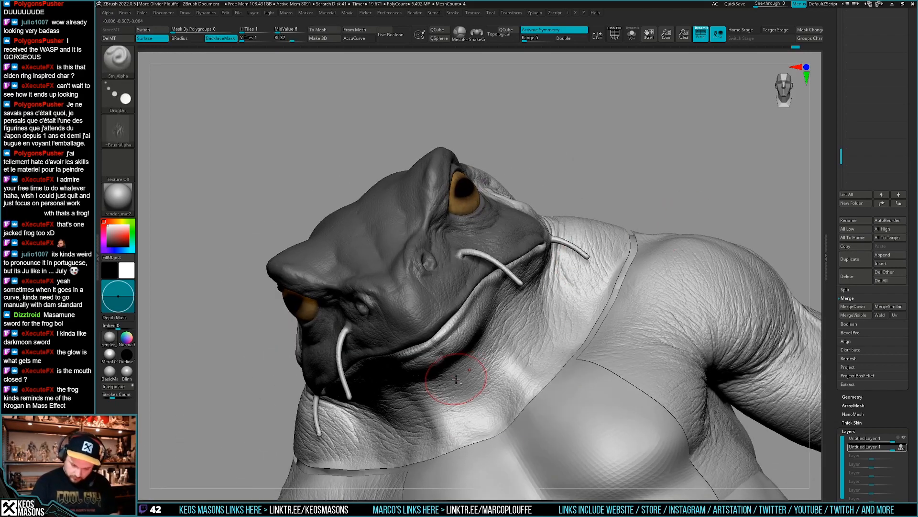
key("x")
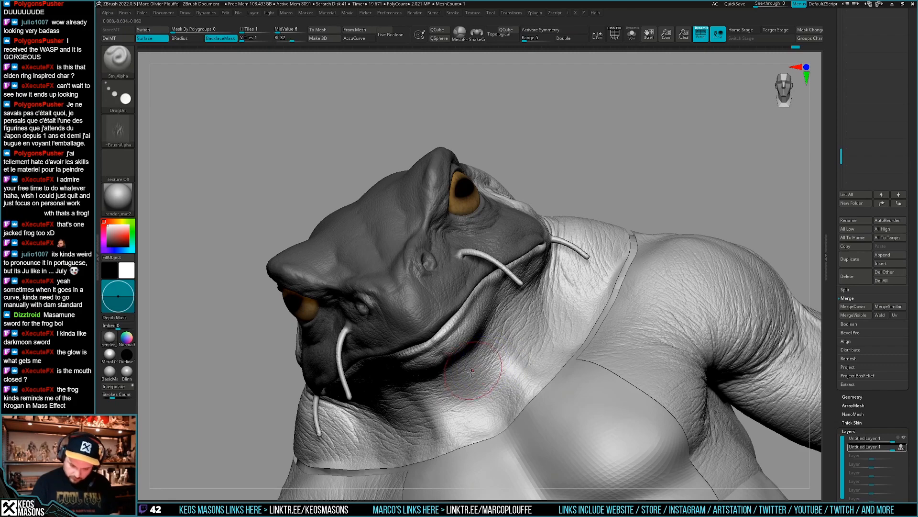
mouse_move(481, 417)
right_mouse_down()
mouse_move(615, 353)
mouse_move(563, 381)
mouse_move(567, 361)
right_mouse_up()
- Re-enable symmetry and clear the mask from the head
key("x")
left_click_drag(718, 266, 709, 289, "ctrl")
right_click_drag(708, 288, 745, 260)
right_click_drag(492, 375, 514, 413, "shift")
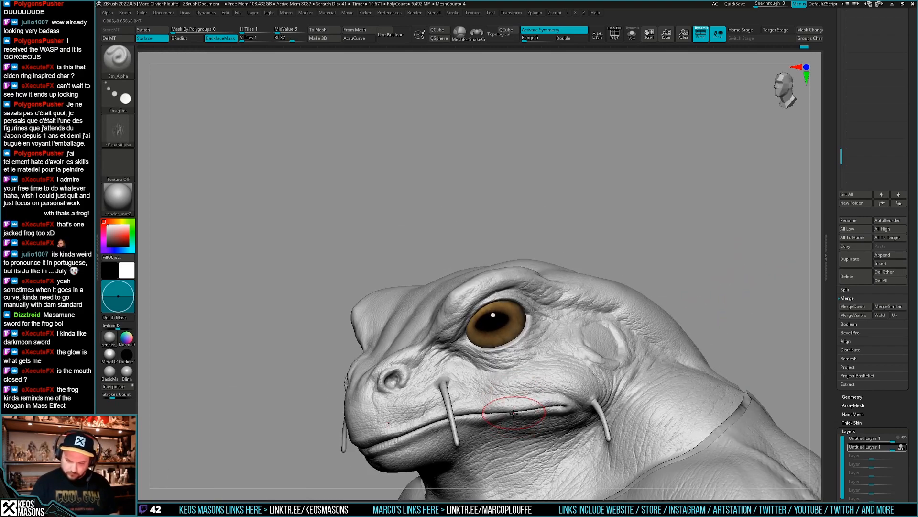
- Stamp symmetrical skin wrinkles over the brows, the forehead and the bridge of the snout
mouse_move(685, 316)
right_mouse_down()
mouse_move(743, 310)
mouse_move(622, 310)
mouse_move(478, 292)
mouse_move(541, 306)
mouse_move(504, 329)
mouse_move(526, 344)
mouse_move(555, 335)
mouse_move(554, 318)
mouse_move(506, 355)
mouse_move(512, 307)
right_mouse_up()
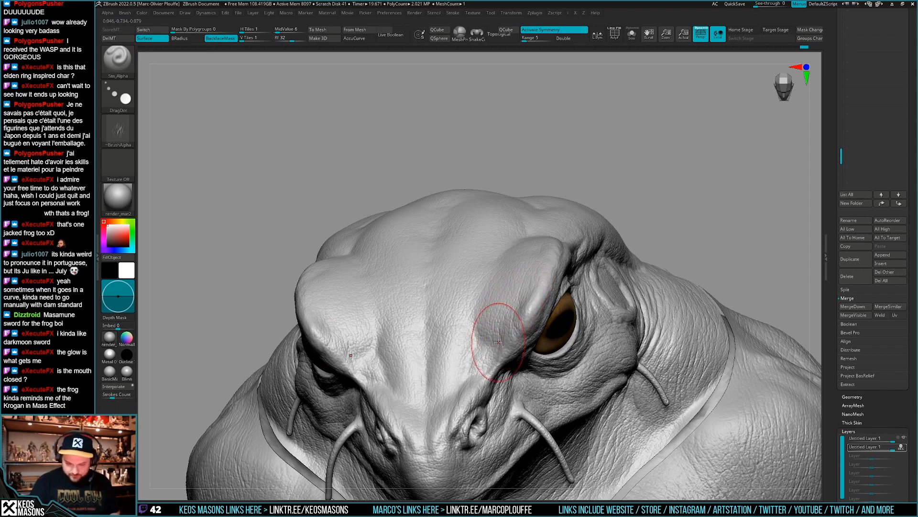
right_click_drag(499, 342, 483, 292)
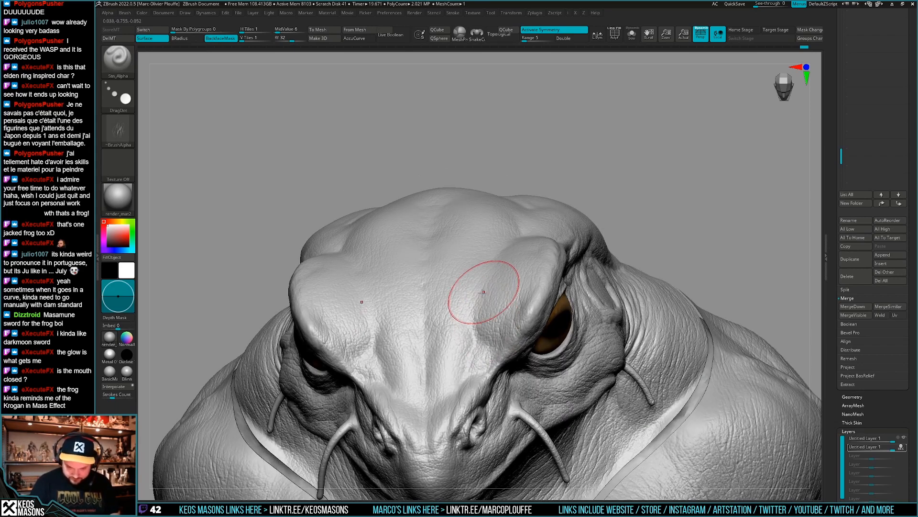
mouse_move(482, 343)
right_mouse_down()
mouse_move(473, 345)
mouse_move(497, 374)
right_mouse_up()
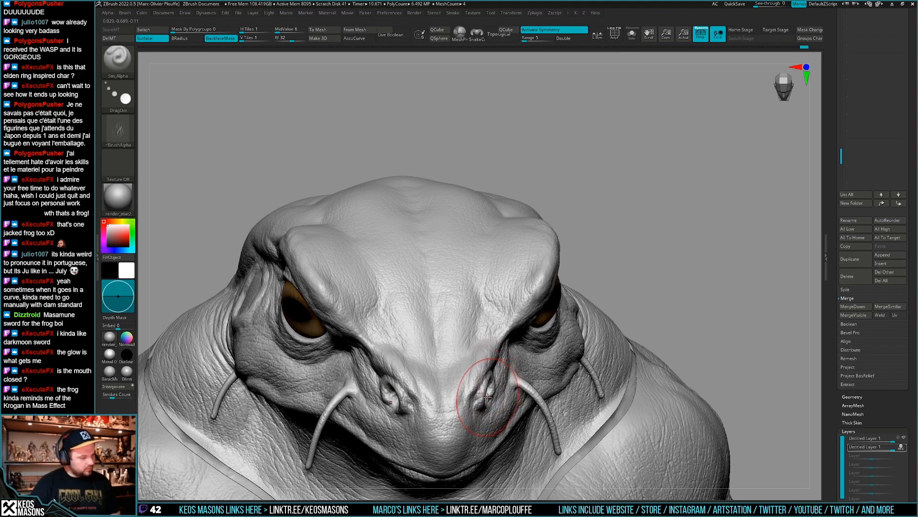
right_click_drag(483, 366, 495, 340)
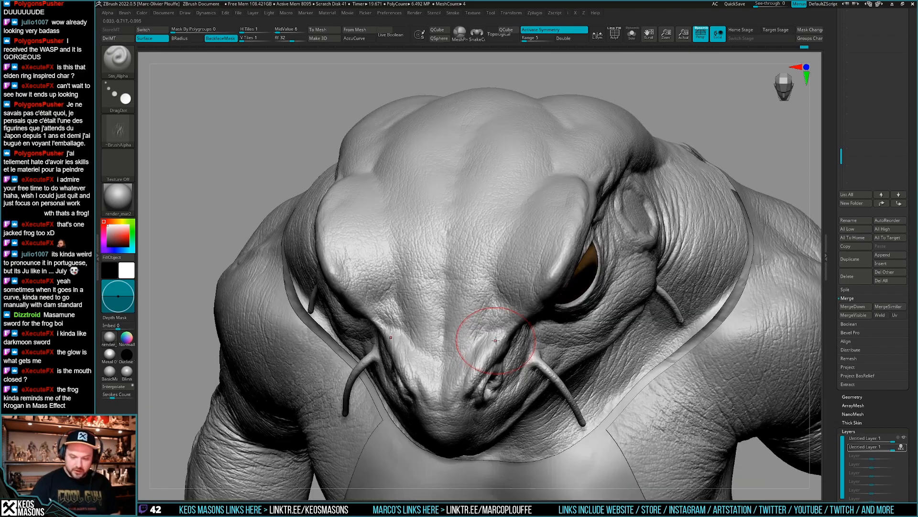
right_click_drag(504, 319, 485, 345)
- Check the head's polygroups, isolating the upper-head group and showing the whole mesh again
key("shift+f")
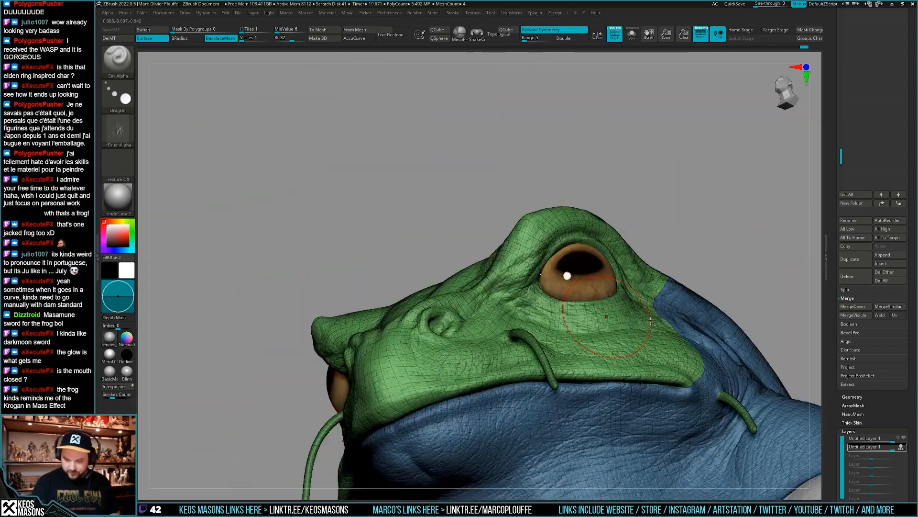
right_click_drag(652, 324, 597, 324, "alt")
key("shift+f")
left_click(598, 320, "ctrl+shift")
mouse_move(722, 278)
right_mouse_down()
mouse_move(722, 240)
mouse_move(724, 264)
right_mouse_up()
left_click(723, 265, "ctrl+shift")
- Pause recording on the sculpting layer, select the Morph brush and resume recording on the layer
right_click_drag(679, 293, 680, 239, "ctrl")
right_click_drag(680, 239, 737, 244)
right_click_drag(529, 315, 524, 386, "ctrl")
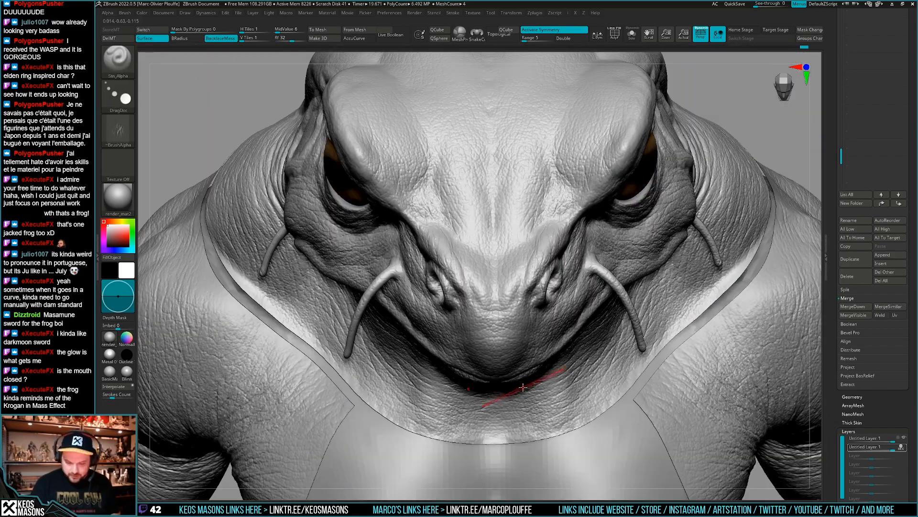
left_click(902, 448)
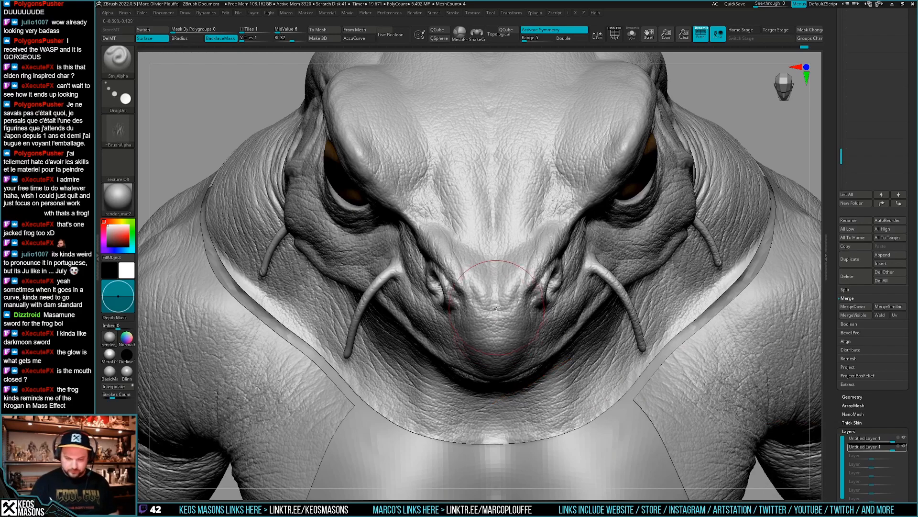
mouse_move(496, 330)
right_mouse_down("alt")
mouse_move(484, 369)
mouse_move(498, 332)
right_mouse_up("alt")
key("space")
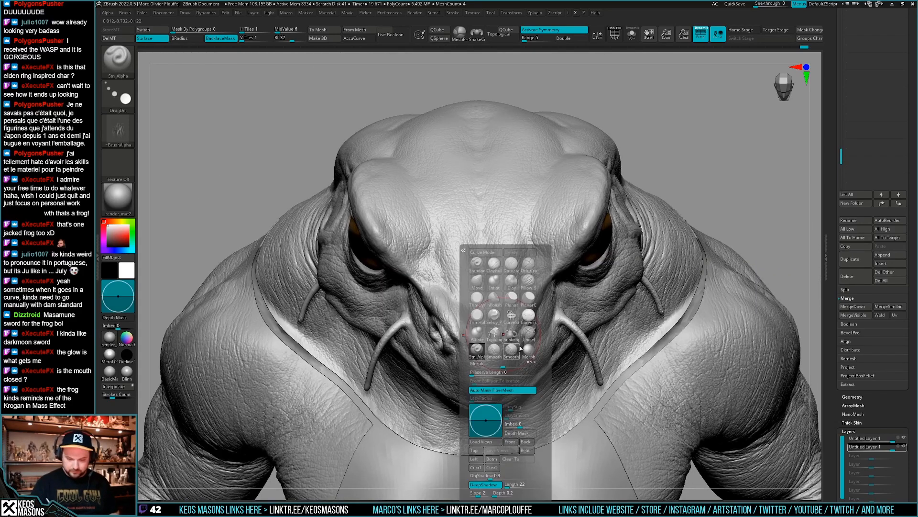
left_click(529, 314)
left_click(539, 205)
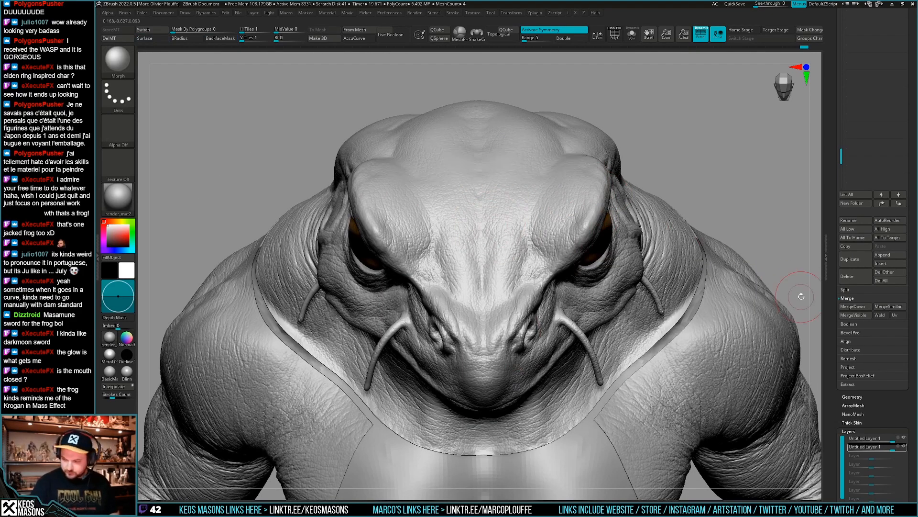
left_click(900, 449)
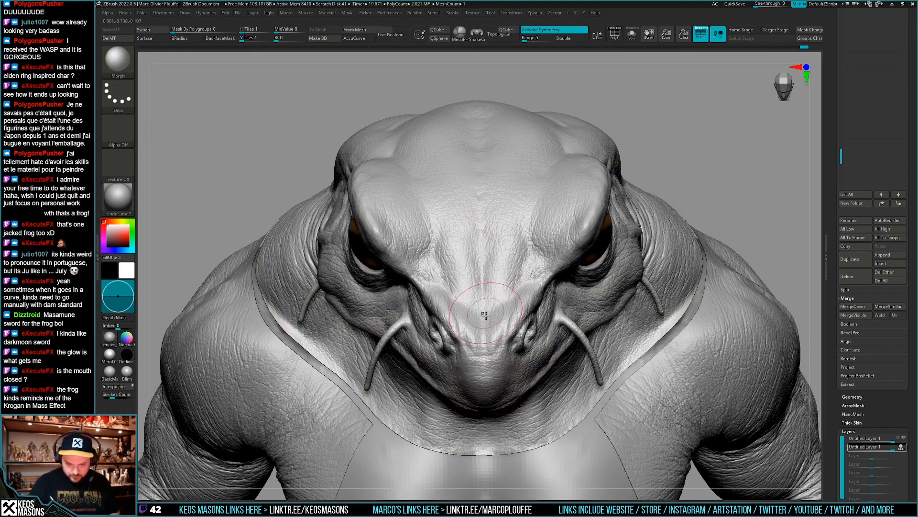
- Blend the stamped wrinkles over the snout and forehead with the Morph brush, checking them from above and the front
right_click_drag(487, 191, 482, 381, "alt")
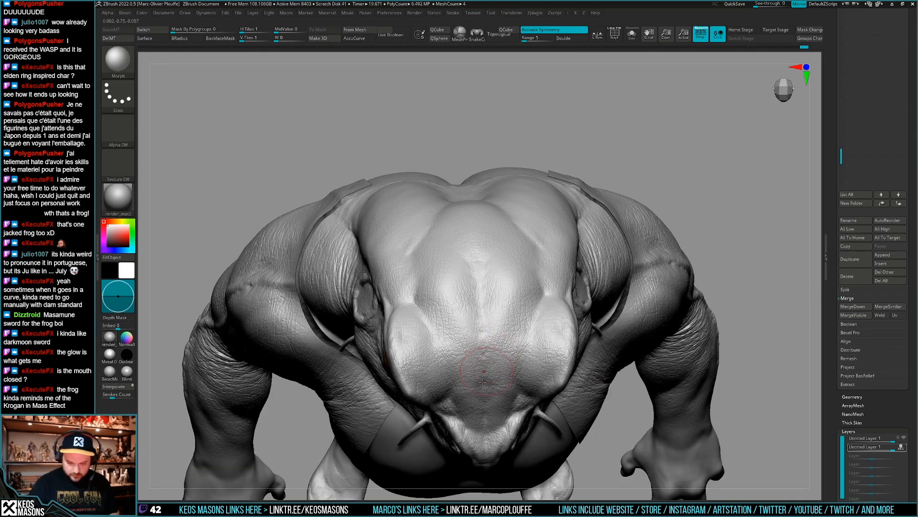
right_click_drag(477, 223, 491, 153)
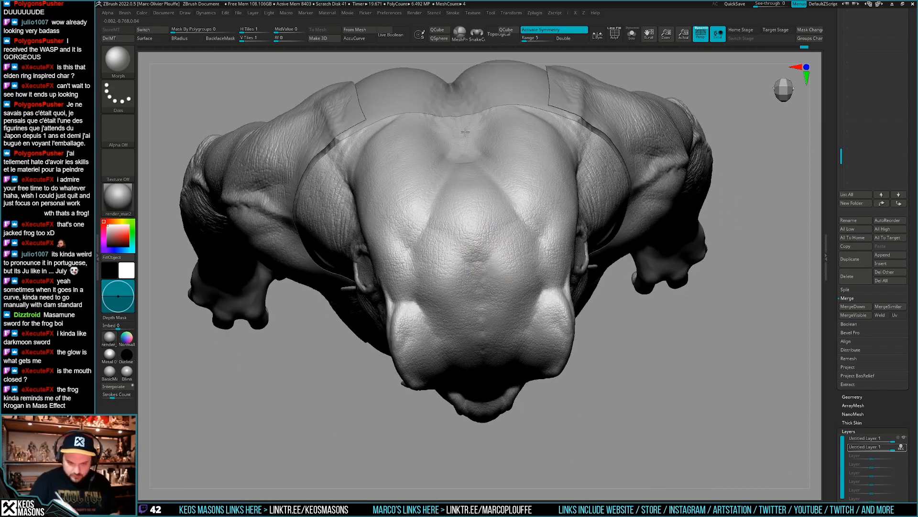
mouse_move(464, 218)
right_mouse_down()
mouse_move(458, 188)
mouse_move(504, 230)
mouse_move(519, 267)
mouse_move(515, 306)
right_mouse_up()
key("shift+f")
key("shift+f")
mouse_move(516, 306)
right_mouse_down()
mouse_move(511, 345)
mouse_move(488, 353)
mouse_move(499, 337)
right_mouse_up()
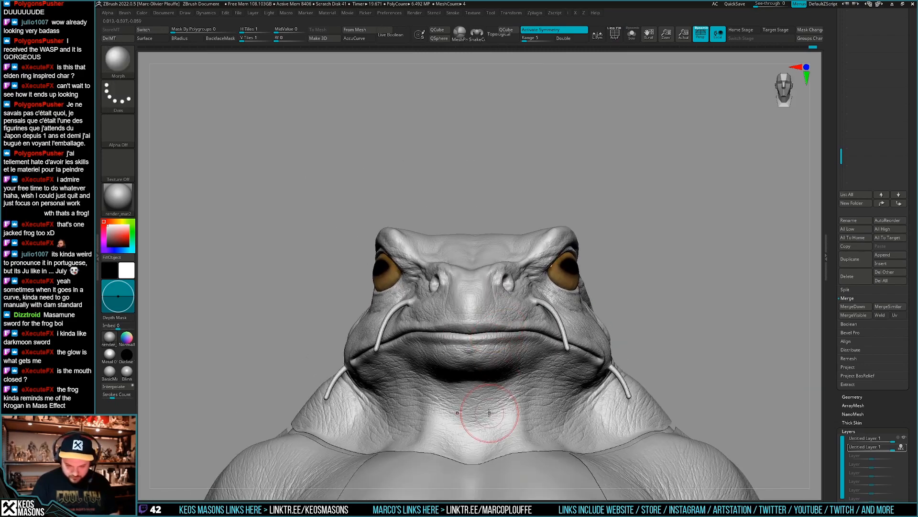
right_click_drag(489, 413, 497, 364)
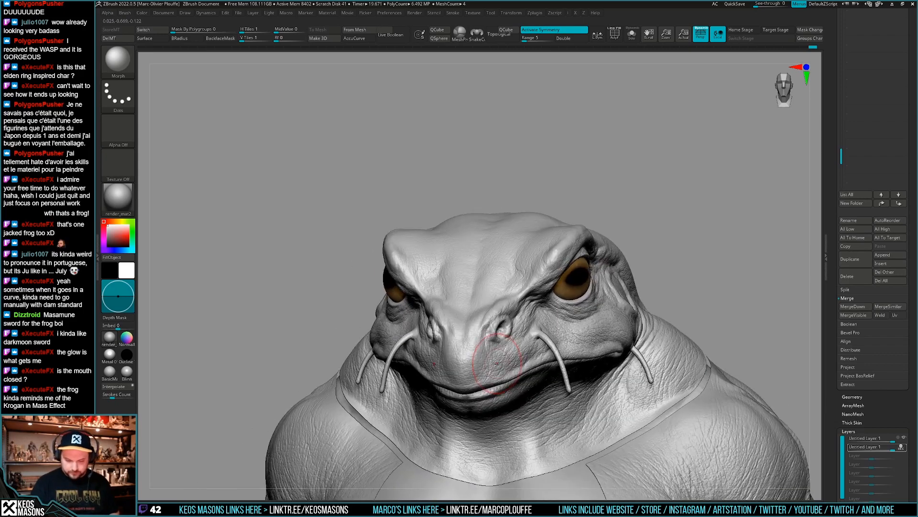
- Return to the skin alpha brush and stamp wrinkles along the middle of the snout with symmetry off
key("space")
left_click(528, 268)
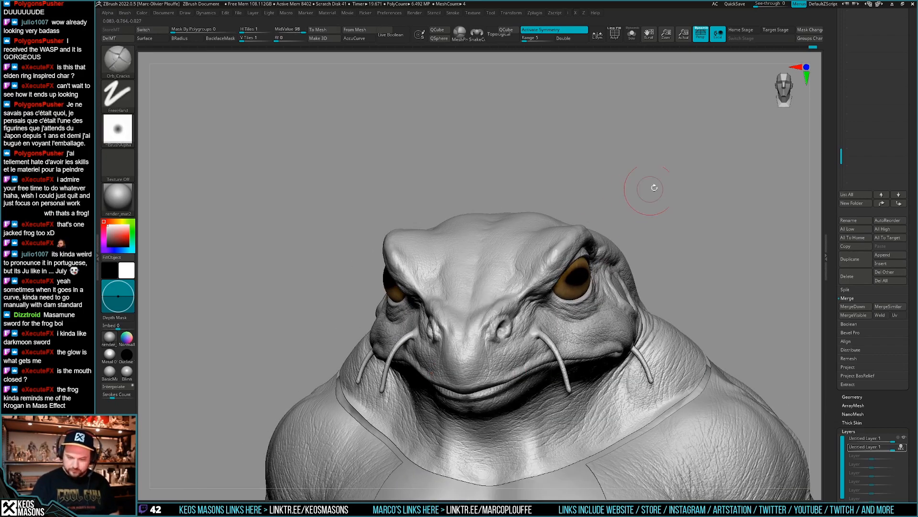
key("space")
left_click(549, 348)
mouse_move(491, 389)
right_mouse_down("alt")
mouse_move(513, 378)
mouse_move(494, 334)
mouse_move(507, 316)
mouse_move(475, 355)
right_mouse_up("alt")
key("x")
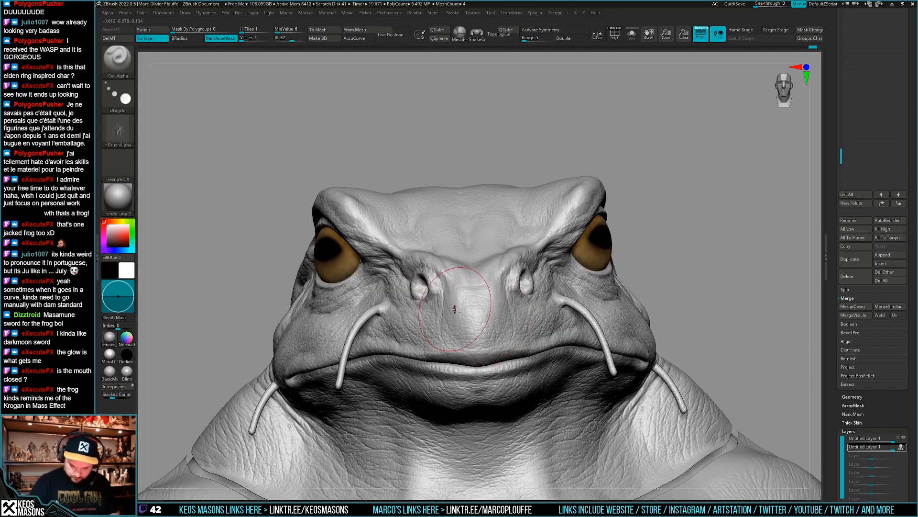
right_click_drag(484, 312, 509, 295)
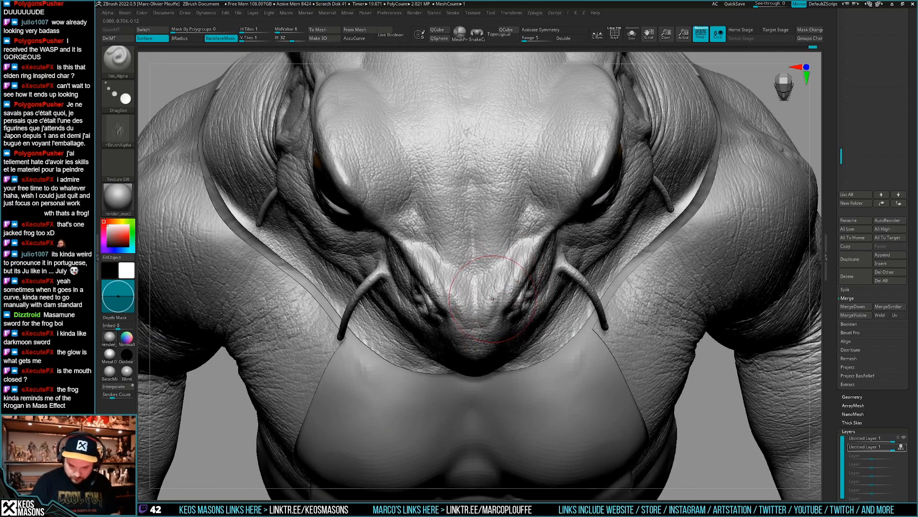
mouse_move(464, 286)
right_mouse_down()
mouse_move(457, 311)
mouse_move(454, 268)
mouse_move(448, 330)
mouse_move(534, 282)
mouse_move(664, 242)
mouse_move(636, 283)
right_mouse_up()
- Switch to the Morph brush and touch up the stamped wrinkles on the snout and head
key("space")
left_click(506, 349)
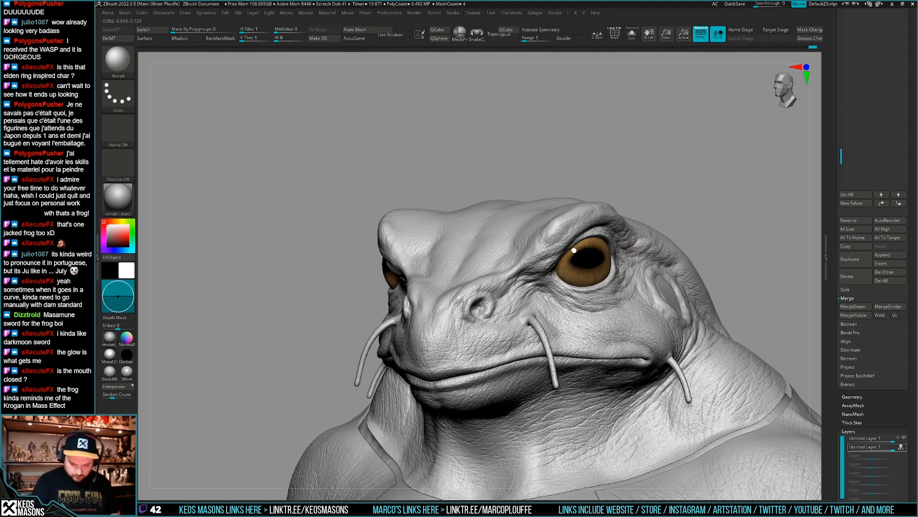
mouse_move(454, 322)
right_mouse_down("ctrl")
mouse_move(617, 258)
mouse_move(648, 283)
mouse_move(430, 350)
mouse_move(665, 282)
mouse_move(677, 253)
mouse_move(670, 280)
mouse_move(686, 278)
right_mouse_up("ctrl")
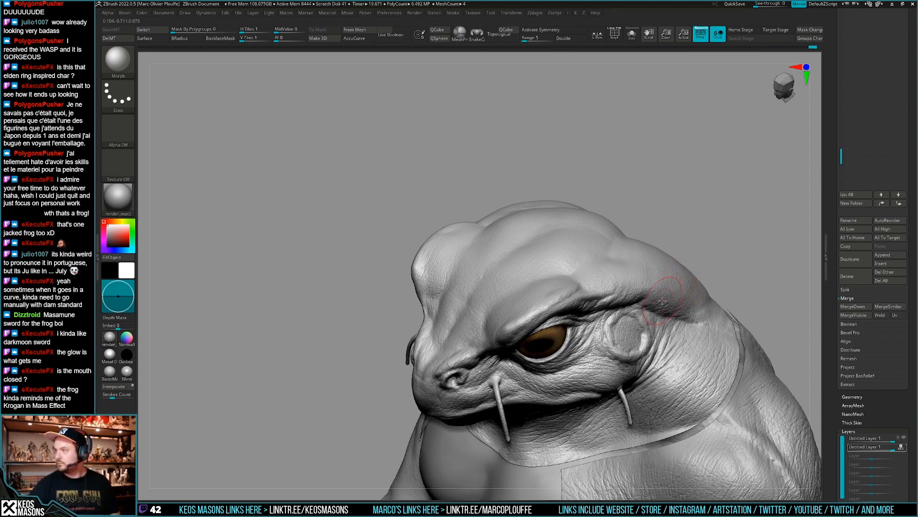
mouse_move(662, 300)
right_mouse_down()
mouse_move(586, 306)
mouse_move(566, 333)
mouse_move(563, 322)
right_mouse_up()
- Return to the skin alpha brush at intensity 16 and stamp subtle wrinkles across the forehead with symmetry off
key("space")
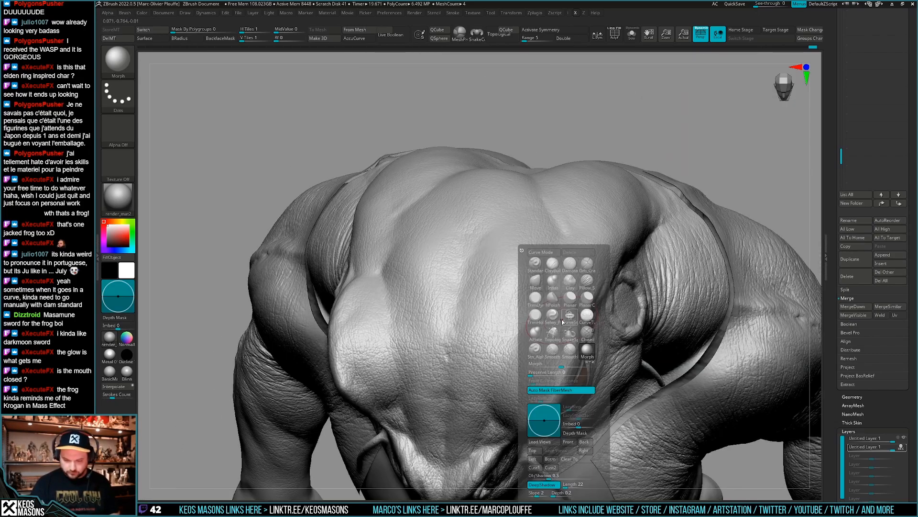
key("space")
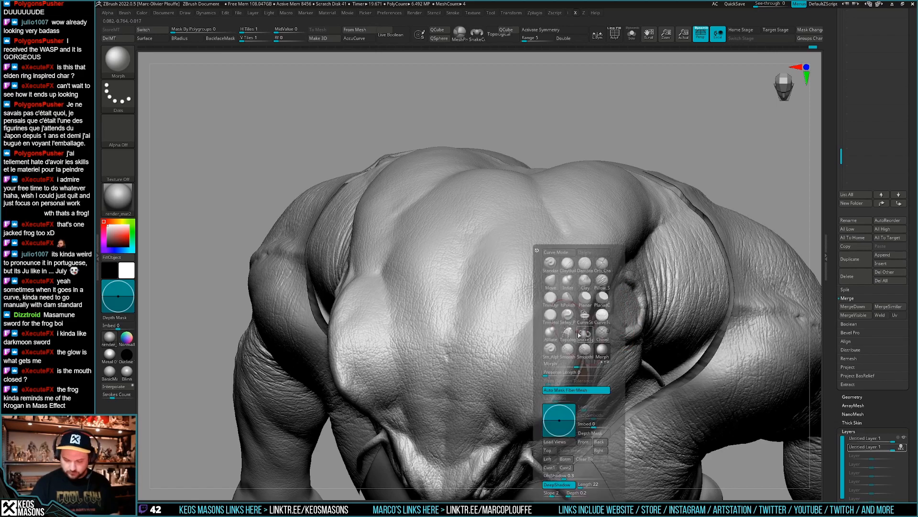
left_click(551, 350)
right_click_drag(593, 388, 553, 297)
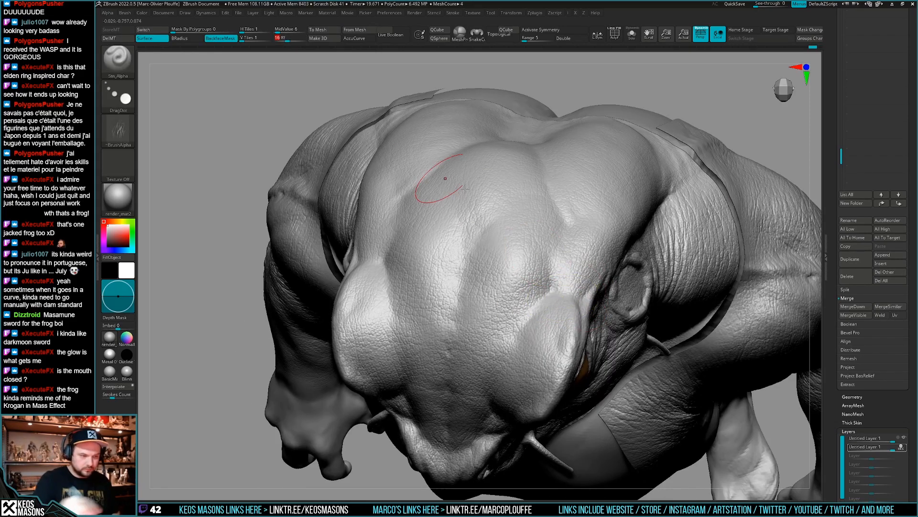
mouse_move(420, 185)
right_mouse_down()
mouse_move(541, 311)
mouse_move(540, 263)
right_mouse_up()
- Continue stamping subtle wrinkles over the crown and behind the brow ridges towards the eardrum
key("space")
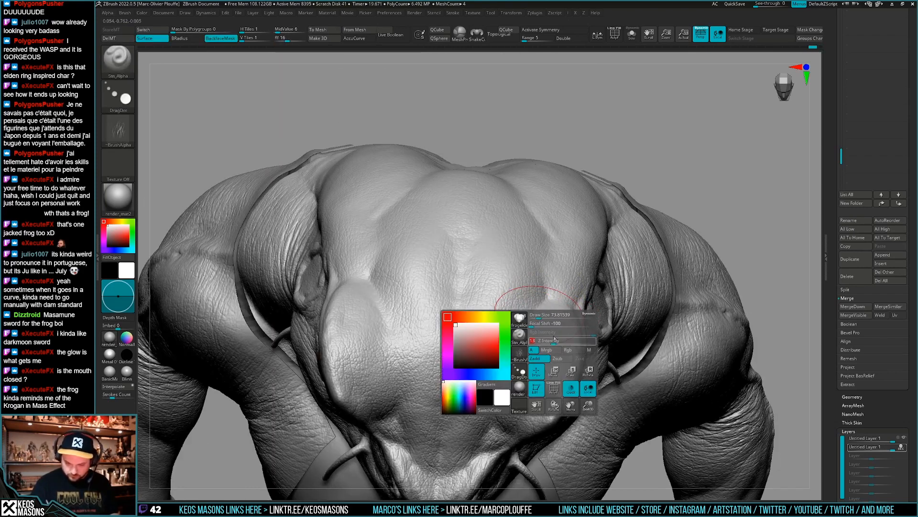
right_click_drag(555, 339, 589, 269)
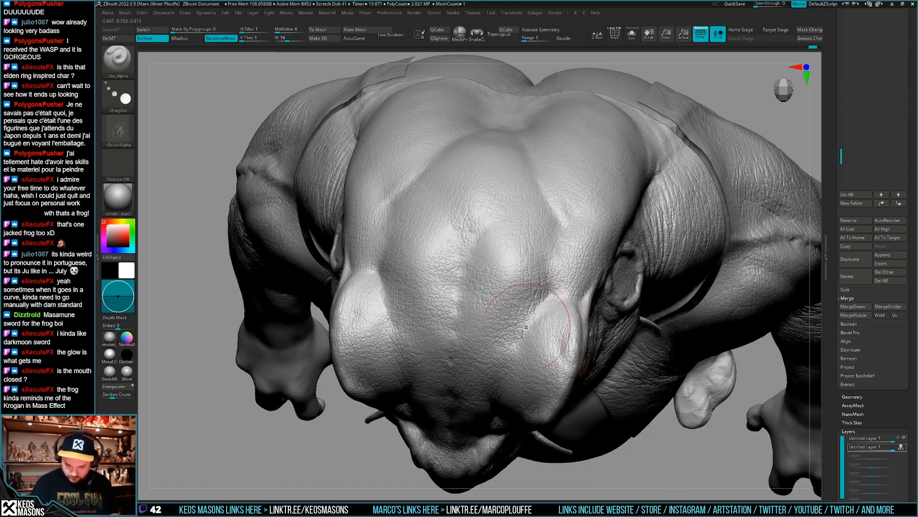
right_click_drag(502, 358, 526, 318)
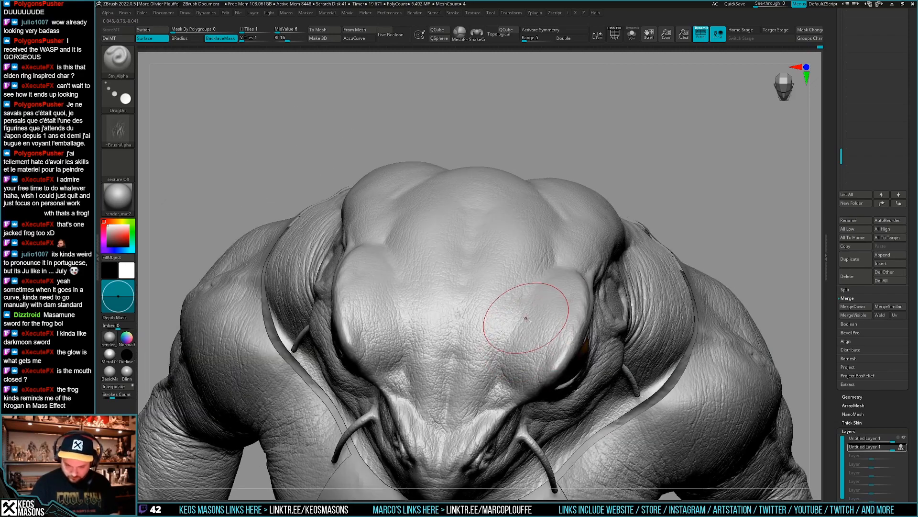
mouse_move(530, 362)
right_mouse_down()
mouse_move(549, 304)
mouse_move(564, 319)
mouse_move(523, 339)
mouse_move(500, 327)
right_mouse_up()
mouse_move(466, 372)
right_mouse_down()
mouse_move(440, 162)
mouse_move(424, 168)
right_mouse_up()
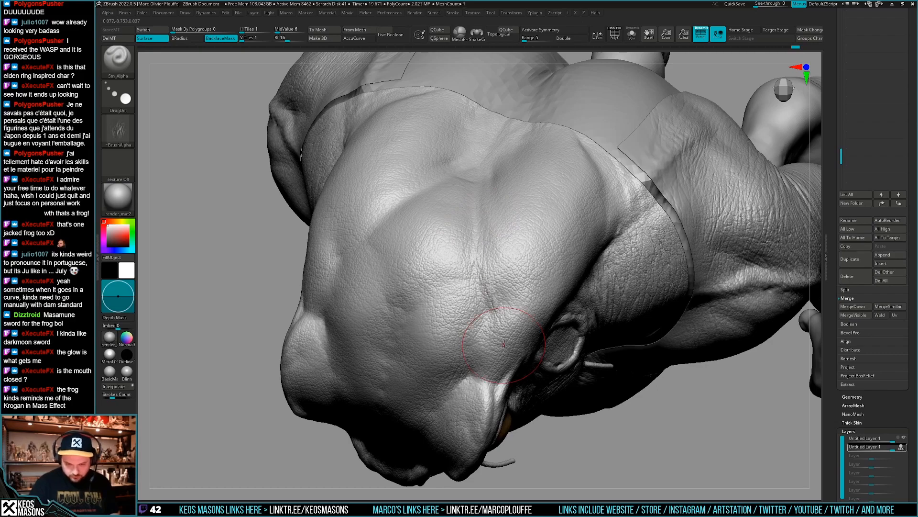
- Stamp more subtle skin wrinkles over the forehead and brow ridges with symmetry off
right_click_drag(504, 344, 505, 248)
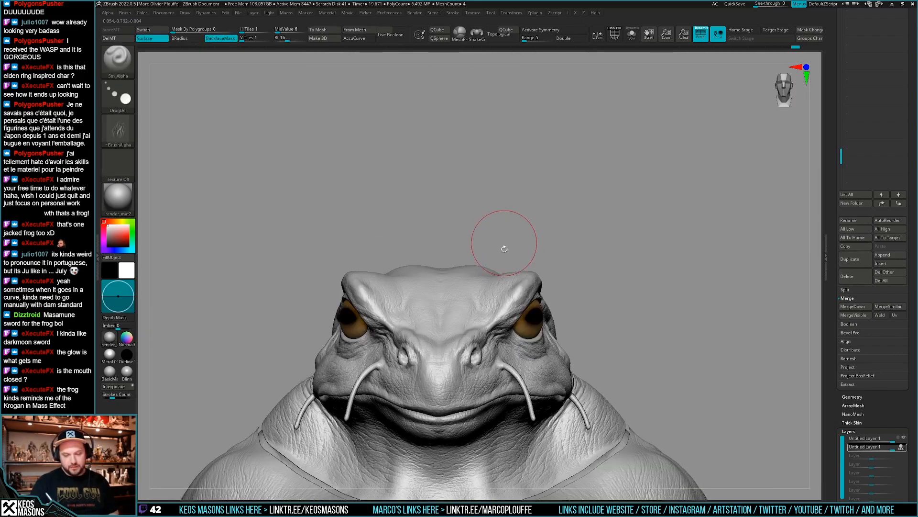
mouse_move(568, 219)
right_mouse_down()
mouse_move(574, 289)
mouse_move(538, 297)
mouse_move(550, 313)
mouse_move(555, 300)
right_mouse_up()
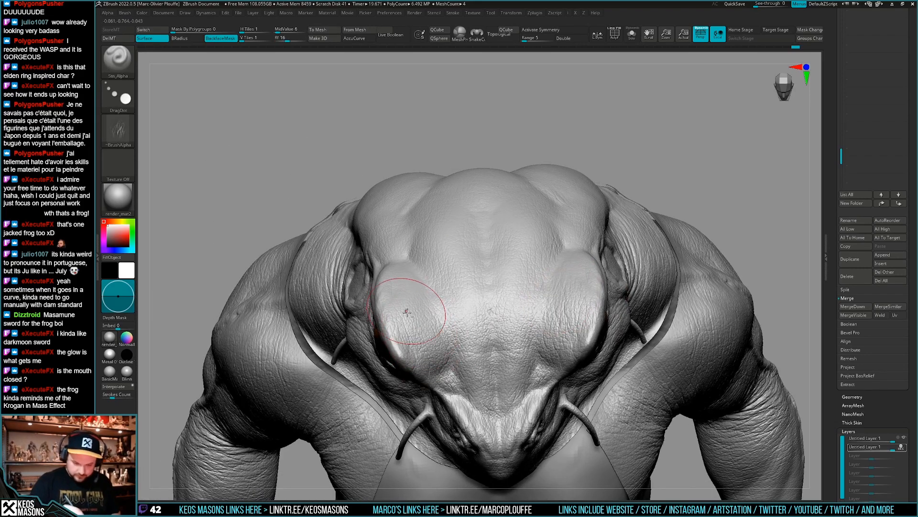
right_click_drag(406, 312, 410, 279)
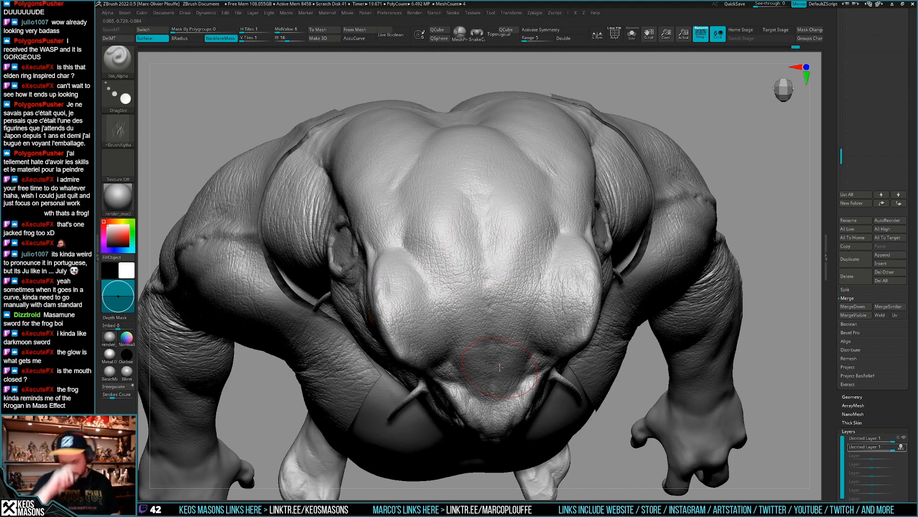
mouse_move(499, 368)
right_mouse_down()
mouse_move(508, 335)
mouse_move(541, 296)
mouse_move(535, 287)
right_mouse_up()
mouse_move(549, 325)
right_mouse_down()
mouse_move(493, 283)
mouse_move(385, 235)
right_mouse_up()
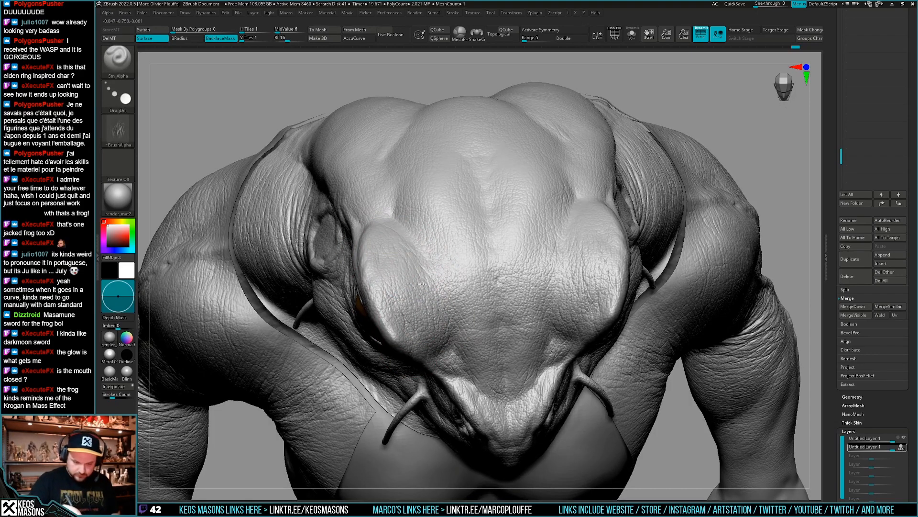
- Extend the skin wrinkles from between the brow ridges up over the middle of the crown
right_click_drag(422, 284, 493, 306)
right_click_drag(451, 286, 508, 298)
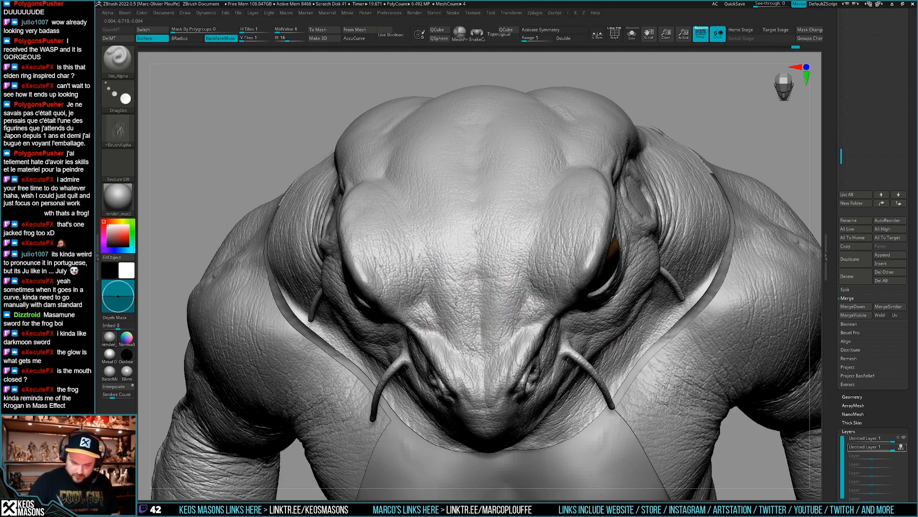
mouse_move(487, 331)
right_mouse_down()
mouse_move(467, 349)
mouse_move(493, 353)
right_mouse_up()
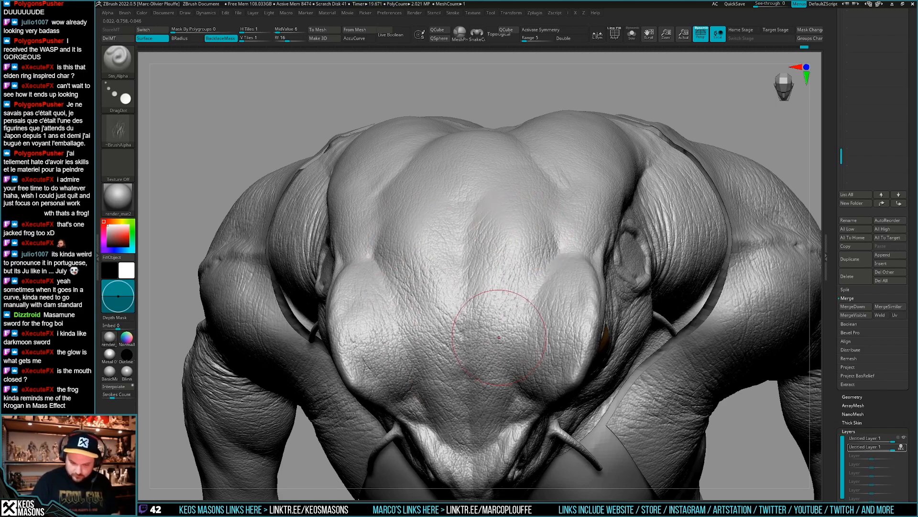
mouse_move(499, 338)
right_mouse_down()
mouse_move(544, 308)
mouse_move(535, 389)
mouse_move(524, 207)
right_mouse_up()
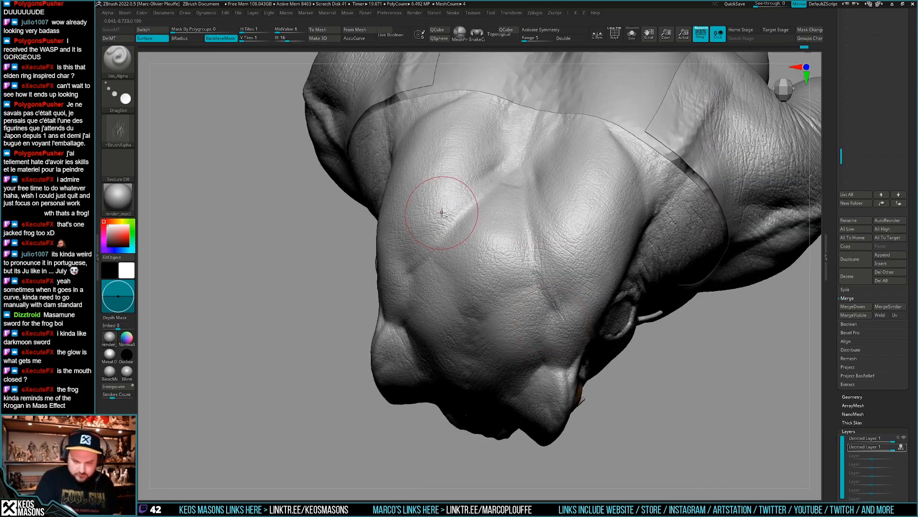
mouse_move(563, 246)
right_mouse_down()
mouse_move(622, 287)
mouse_move(529, 311)
mouse_move(544, 325)
right_mouse_up()
- Turn symmetry back on, undo the last stamp, and stamp wrinkles on the side of the head behind the eardrum
key("x")
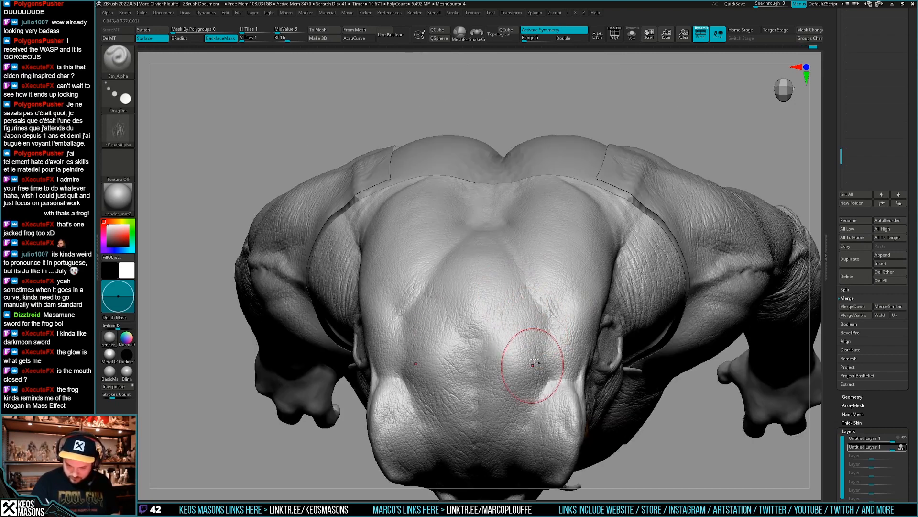
key("ctrl+z")
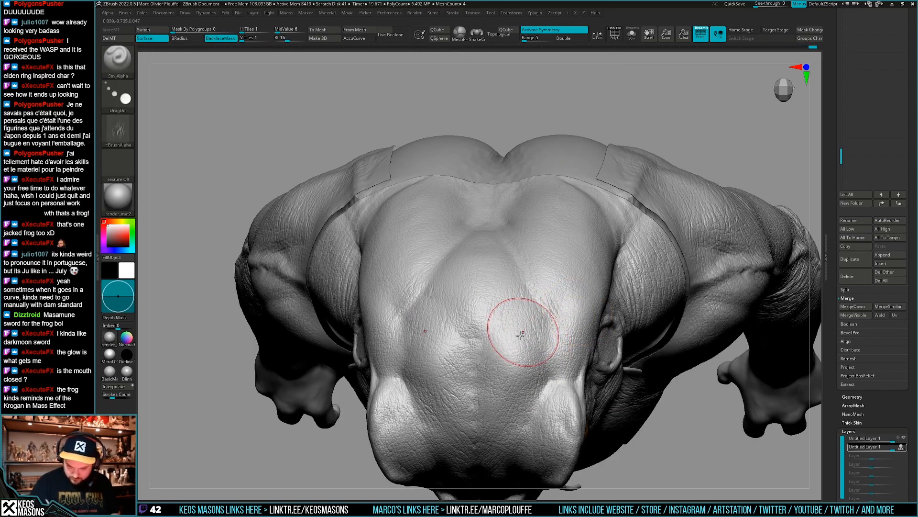
mouse_move(513, 337)
right_mouse_down()
mouse_move(581, 336)
mouse_move(591, 323)
mouse_move(584, 356)
mouse_move(588, 328)
right_mouse_up()
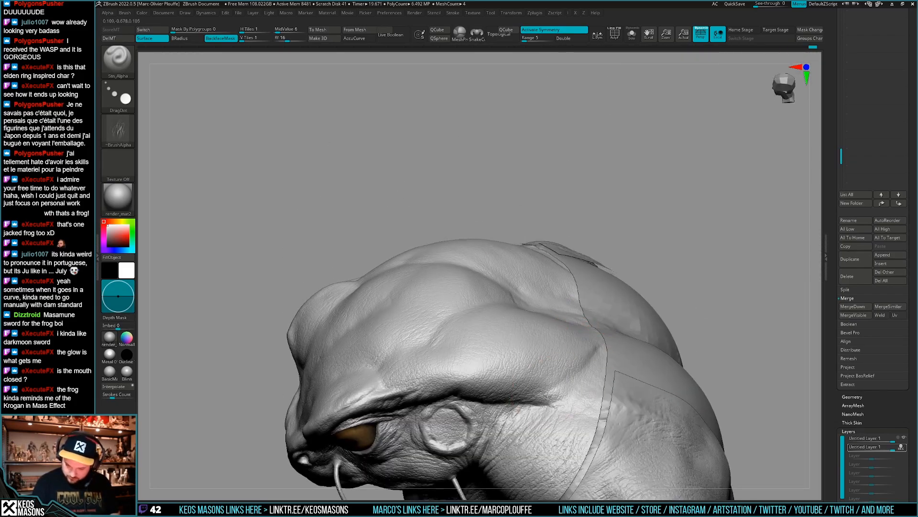
left_click_drag(562, 364, 569, 392)
right_click_drag(577, 375, 577, 353)
left_click_drag(501, 385, 529, 380)
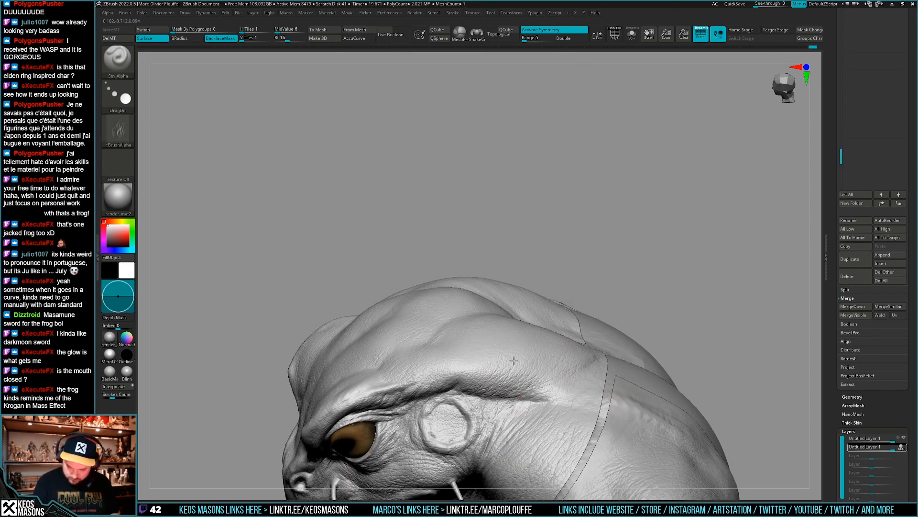
right_click_drag(563, 318, 566, 354)
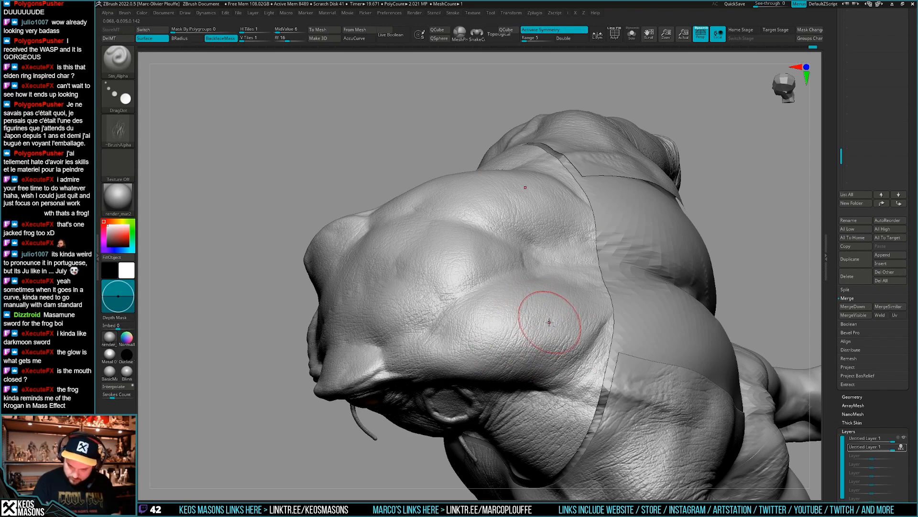
- Stamp subtle wrinkles symmetrically over the skull bulges between the brow ridge and the eardrum
right_click_drag(443, 231, 485, 299)
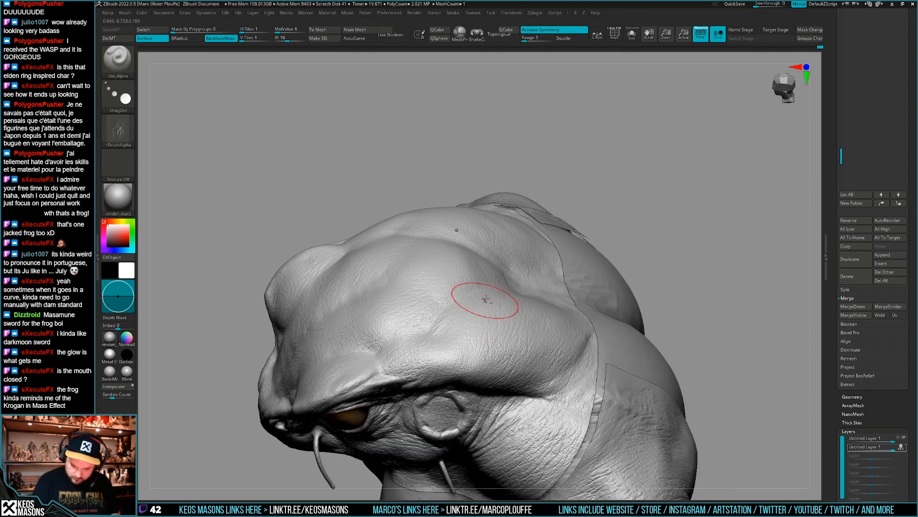
left_click_drag(469, 349, 465, 339)
right_click_drag(467, 280, 469, 320)
left_click_drag(469, 320, 446, 345)
right_click_drag(446, 344, 433, 306)
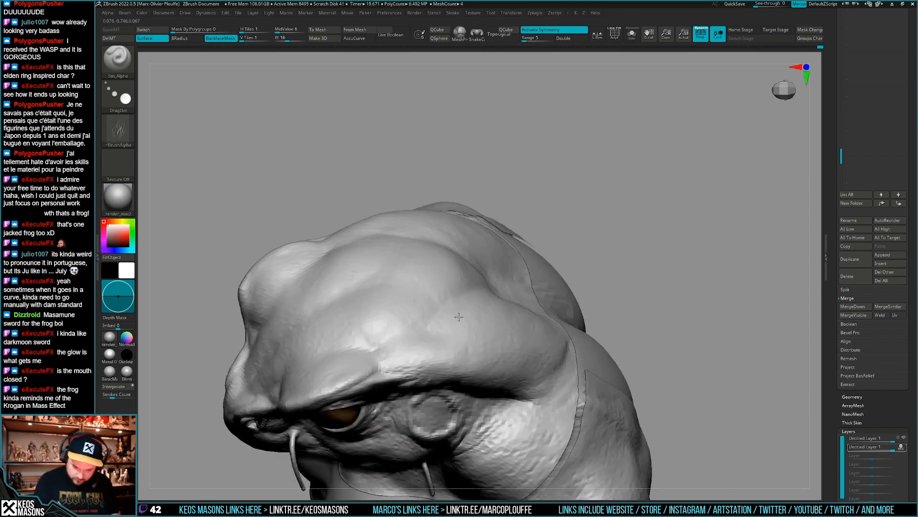
- Stamp wrinkles symmetrically over the back of the head down to the neck edge
mouse_move(515, 336)
right_mouse_down()
mouse_move(567, 321)
mouse_move(531, 287)
mouse_move(524, 265)
right_mouse_up()
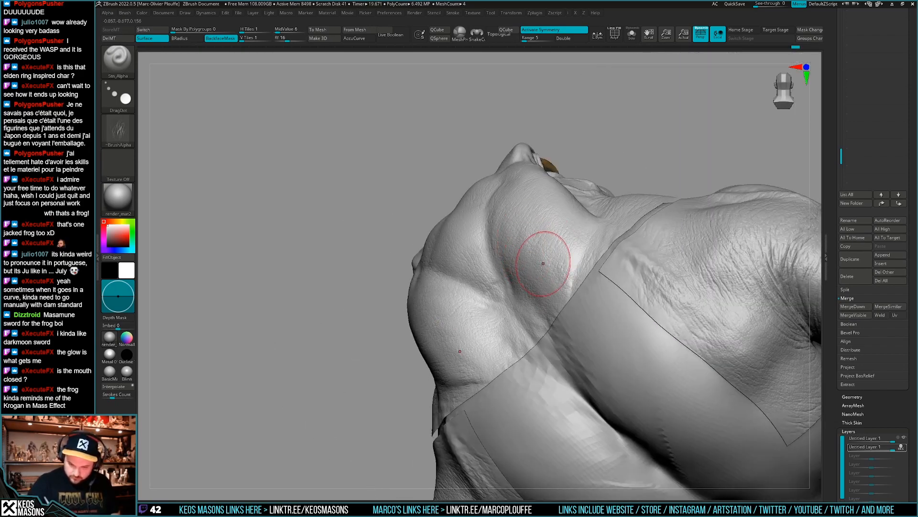
right_click_drag(558, 291, 518, 276)
mouse_move(529, 325)
right_mouse_down()
mouse_move(430, 245)
mouse_move(483, 236)
mouse_move(485, 306)
mouse_move(492, 229)
right_mouse_up()
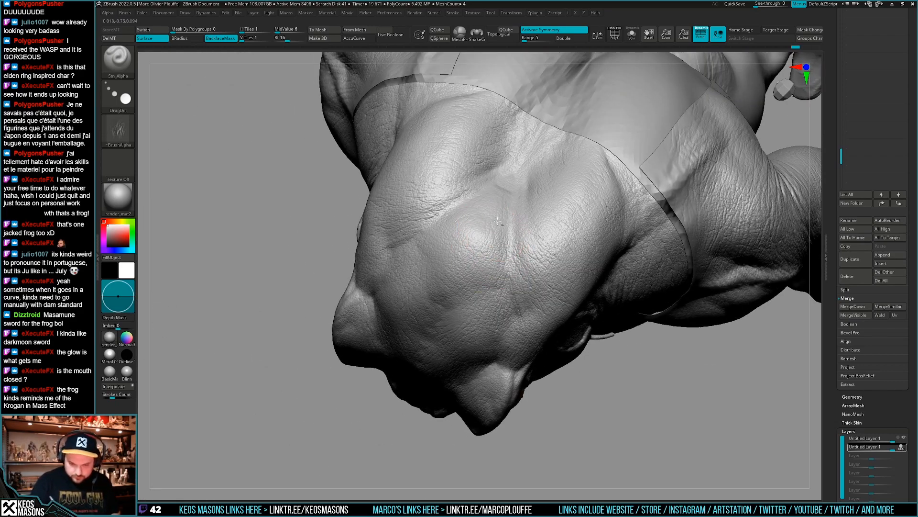
- Check the head from the front and side and refine the subtle wrinkles on the neck and brow ridges
right_click_drag(472, 259, 502, 297)
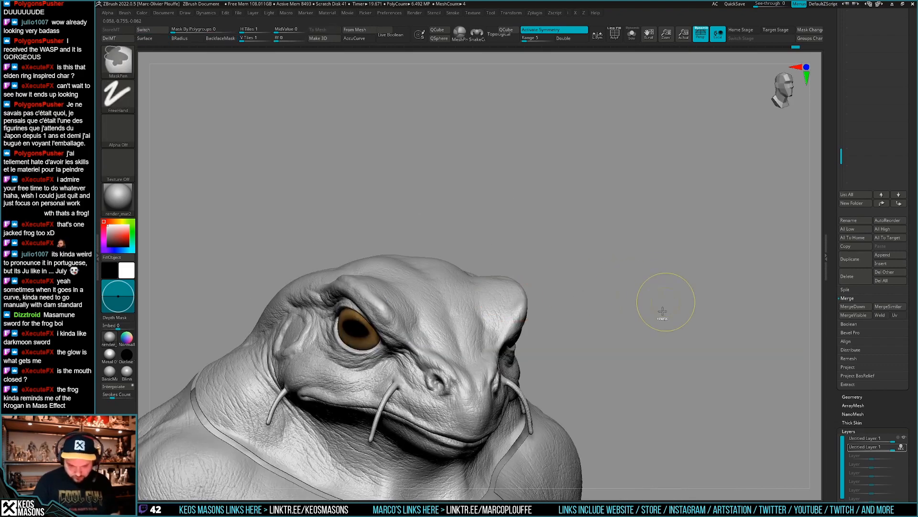
right_click_drag(652, 303, 650, 233)
mouse_move(694, 253)
right_mouse_down()
mouse_move(645, 281)
mouse_move(644, 304)
mouse_move(558, 382)
mouse_move(573, 314)
right_mouse_up()
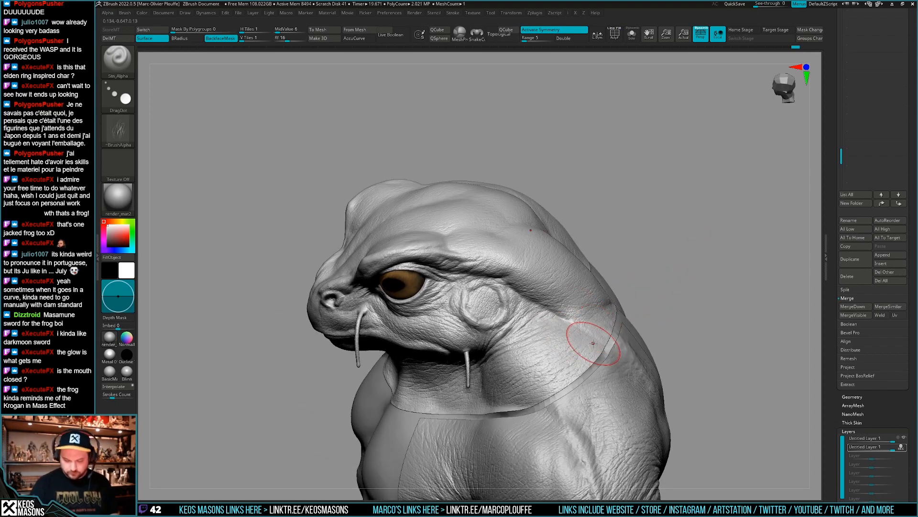
mouse_move(614, 324)
right_mouse_down()
mouse_move(585, 341)
mouse_move(590, 328)
mouse_move(644, 318)
mouse_move(653, 295)
mouse_move(561, 267)
right_mouse_up()
right_click_drag(660, 317, 714, 312)
key("space")
left_click_drag(656, 314, 650, 314)
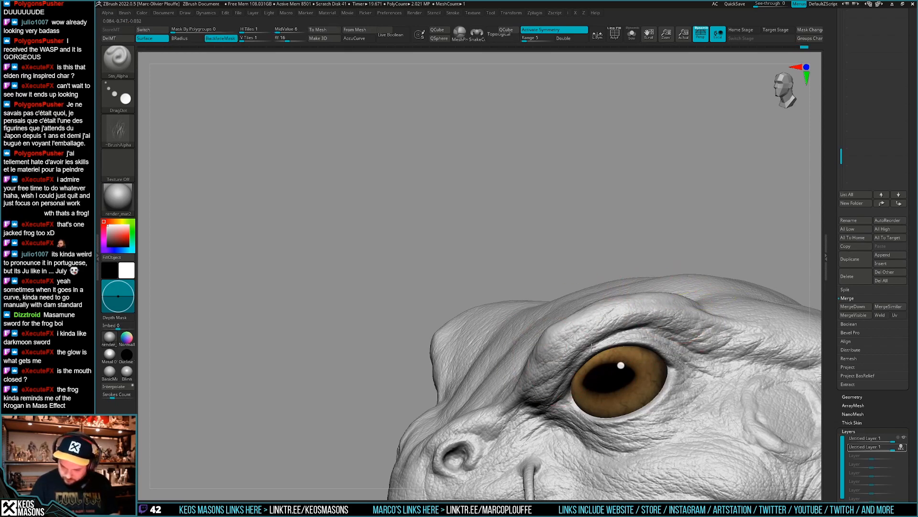
right_click_drag(592, 347, 605, 332)
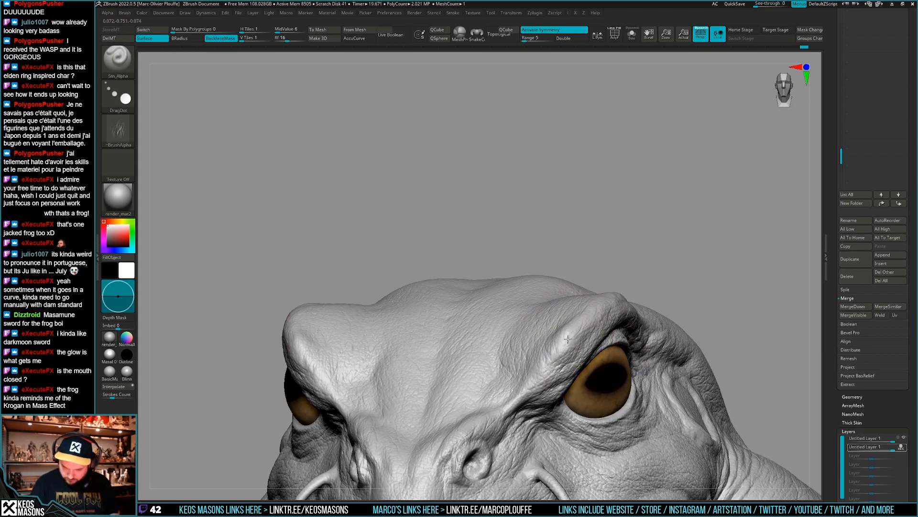
- Stop recording the skin layer and toggle its visibility to compare the head with and without wrinkles
right_click_drag(534, 387, 660, 310, "alt")
key("shift+f")
key("shift+f")
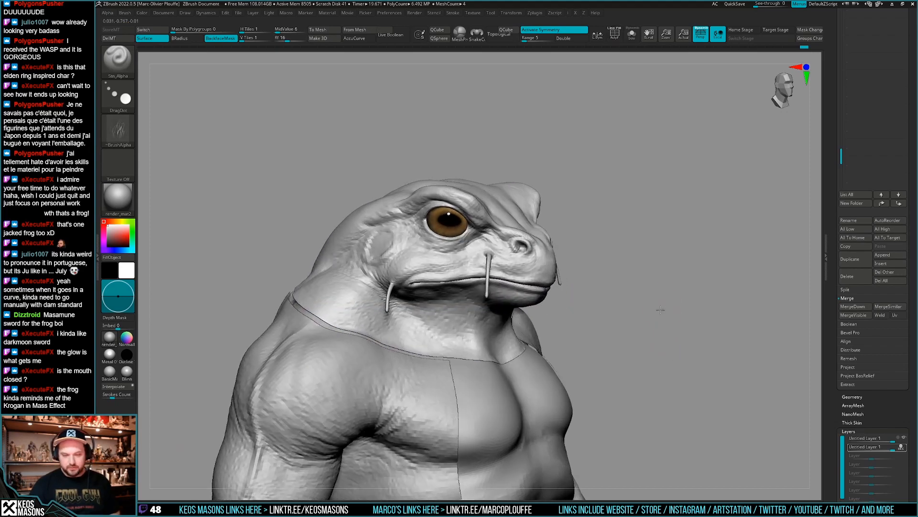
mouse_move(905, 452)
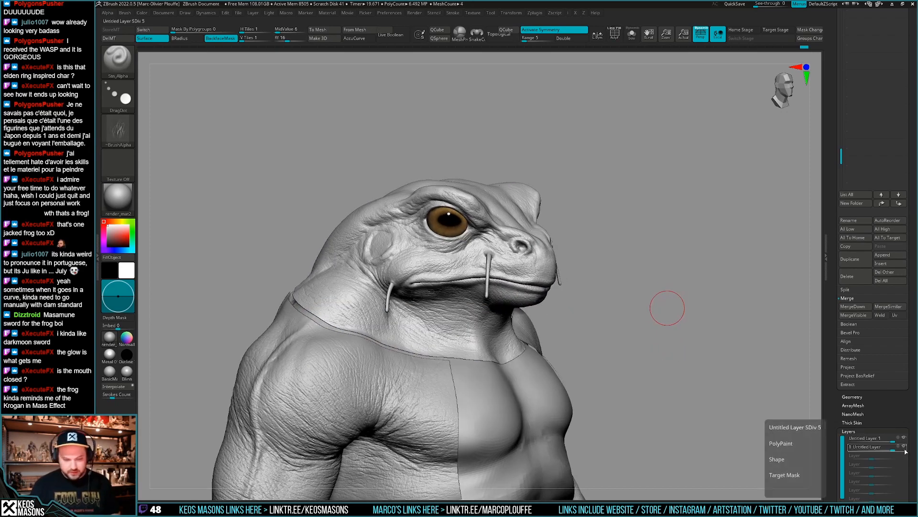
left_click(904, 447)
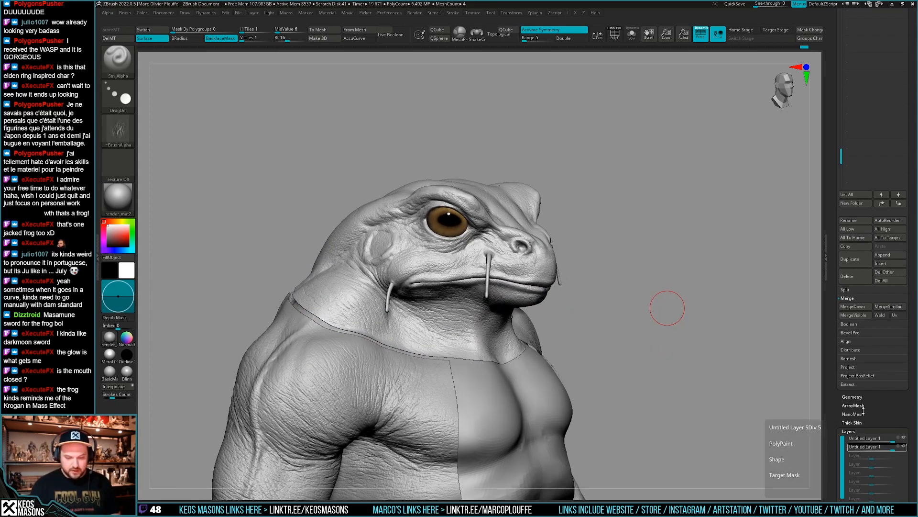
right_click_drag(721, 354, 653, 342)
key("shift+f")
key("shift+f")
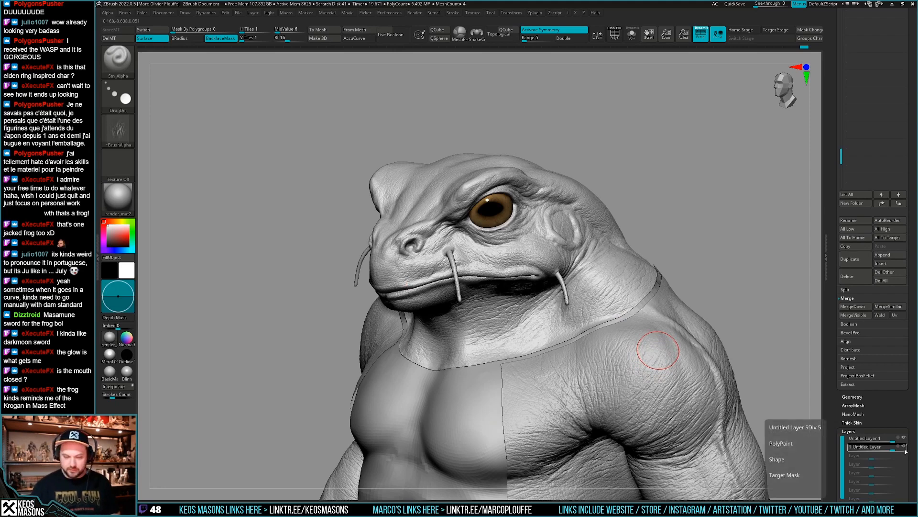
mouse_move(905, 453)
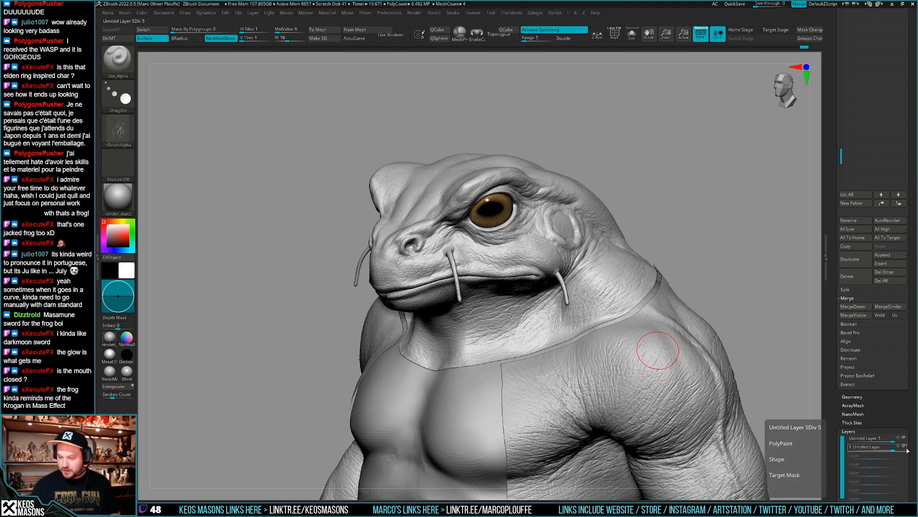
left_click(904, 446)
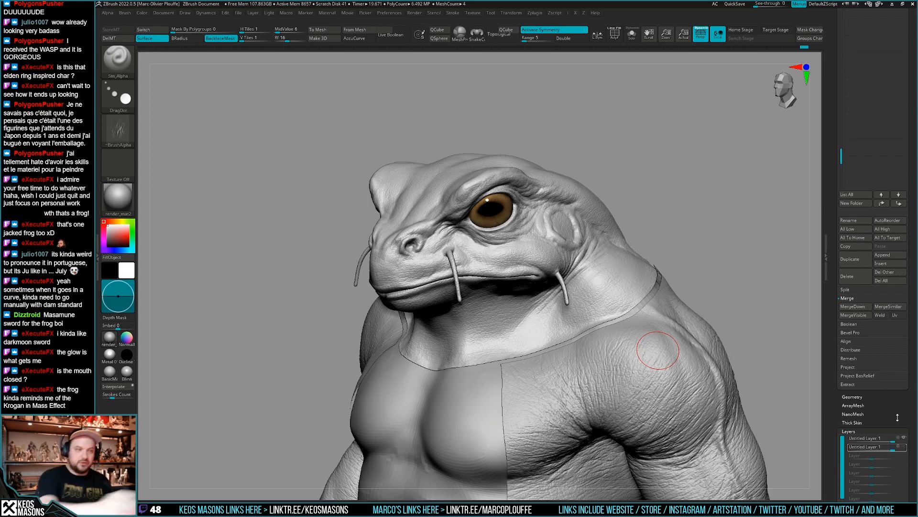
- Show the skin layer again and add a new sculpting layer above the existing two
left_click(128, 32)
mouse_move(889, 448)
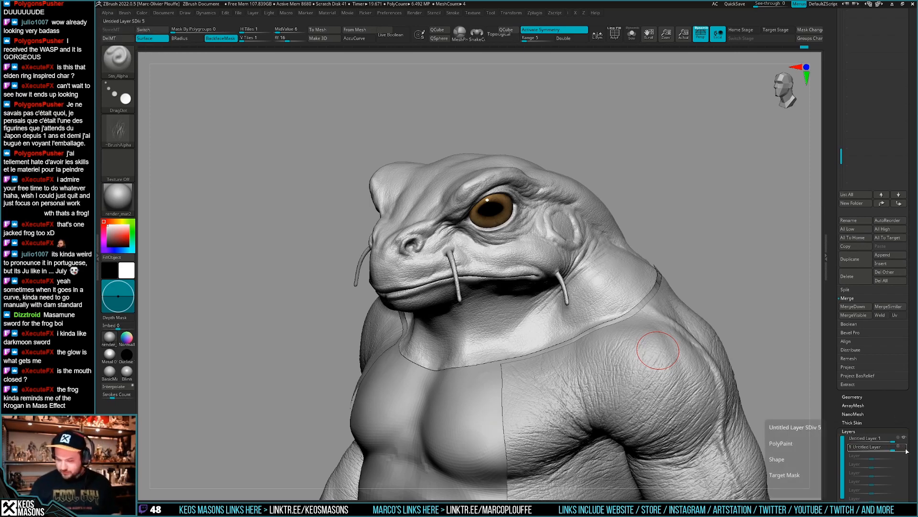
scroll(888, 448, "down", 3)
left_click(847, 460)
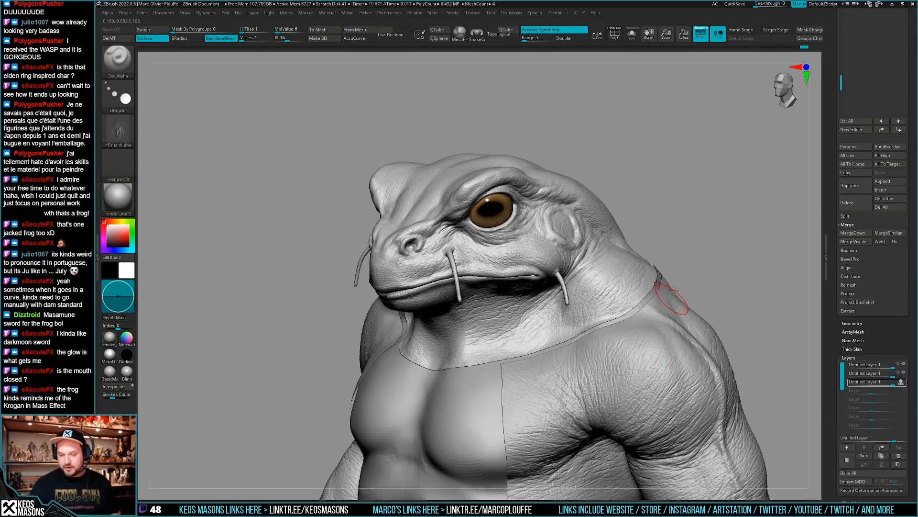
- Switch to the Morph brush at Z intensity 25 and soften the wrinkles on the side of the neck
key("space")
left_click(713, 348)
right_click_drag(636, 258, 624, 314)
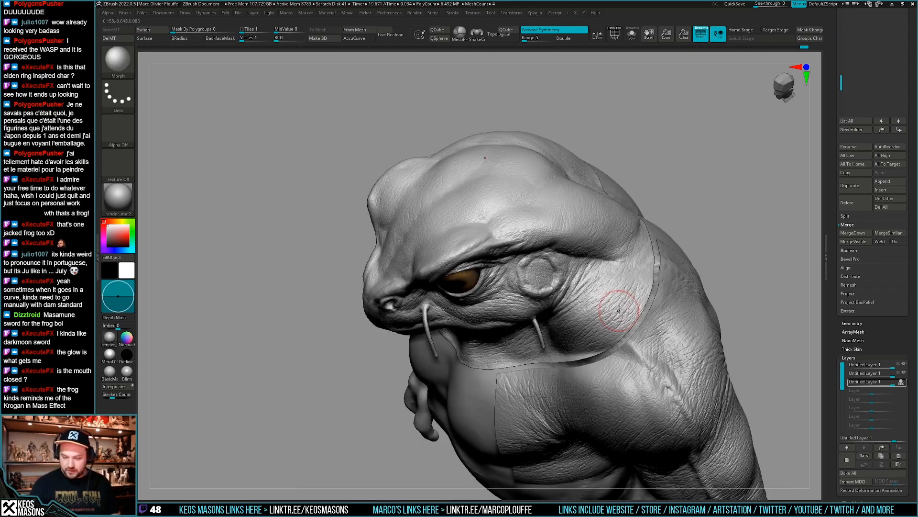
key("space")
left_click_drag(623, 316, 629, 316)
key("space")
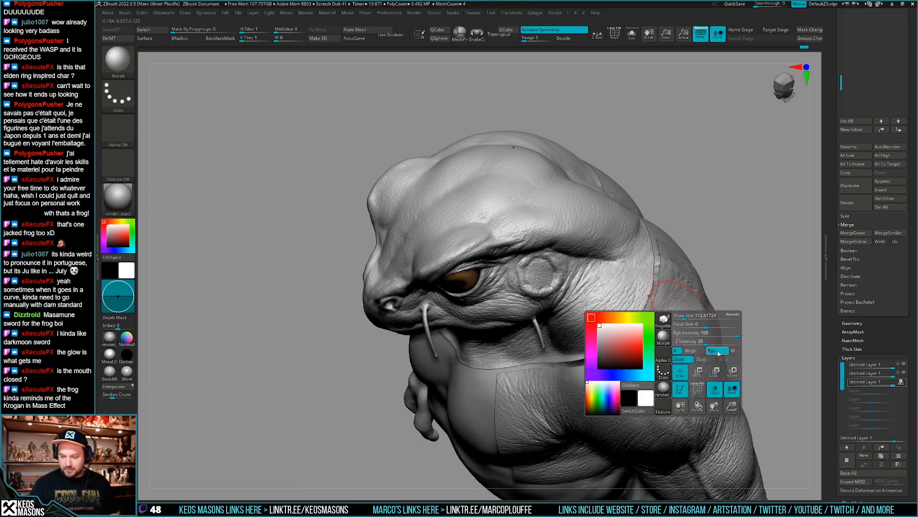
mouse_move(718, 353)
right_mouse_down()
mouse_move(636, 307)
mouse_move(640, 316)
mouse_move(613, 310)
mouse_move(617, 334)
right_mouse_up()
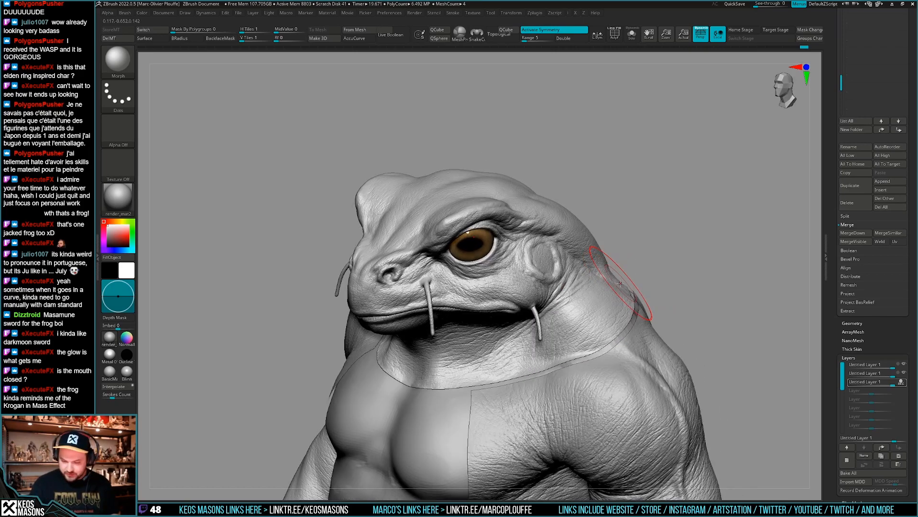
- Adjust the Morph brush and continue softening the wrinkles around the neck, jaw and eardrum
right_click(619, 335)
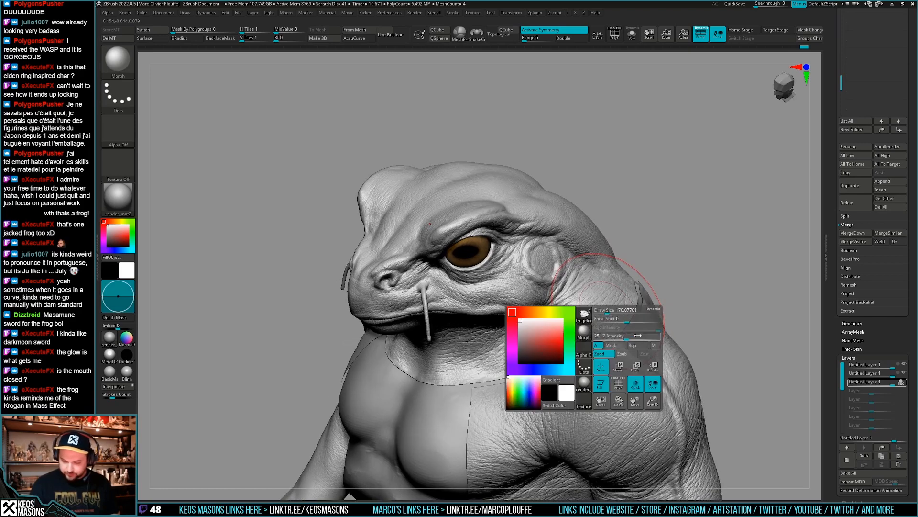
right_click(641, 342)
mouse_move(608, 285)
right_mouse_down()
mouse_move(610, 309)
mouse_move(653, 275)
mouse_move(617, 317)
right_mouse_up()
right_click_drag(646, 275, 620, 289)
mouse_move(602, 324)
right_mouse_down()
mouse_move(595, 328)
mouse_move(593, 311)
mouse_move(601, 290)
mouse_move(622, 306)
mouse_move(593, 298)
mouse_move(643, 329)
mouse_move(604, 333)
mouse_move(656, 310)
mouse_move(596, 354)
mouse_move(615, 339)
mouse_move(606, 350)
mouse_move(574, 335)
mouse_move(584, 319)
mouse_move(530, 284)
right_mouse_up()
right_click(580, 335)
right_click_drag(597, 309, 576, 329)
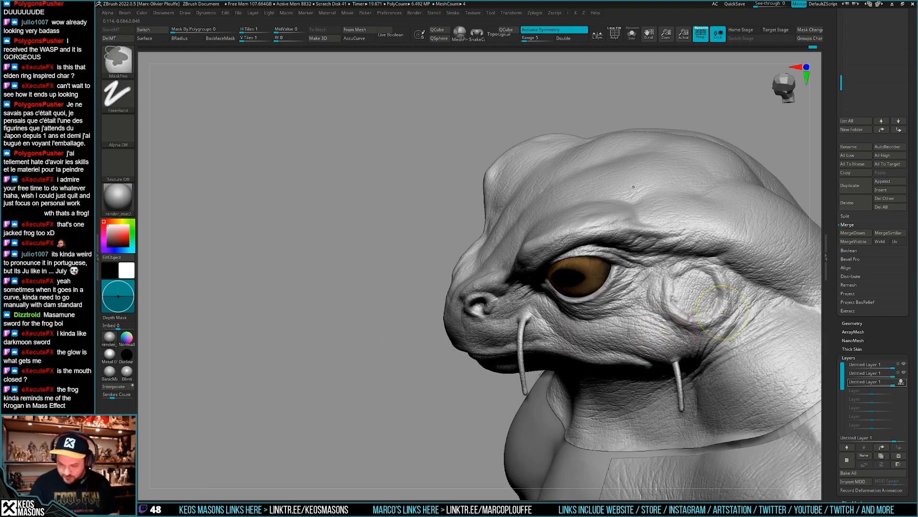
- Soften the wrinkles over the cheeks, brow, eardrum area and front of the face with the Morph brush
right_click_drag(664, 346, 558, 287)
right_click(525, 352)
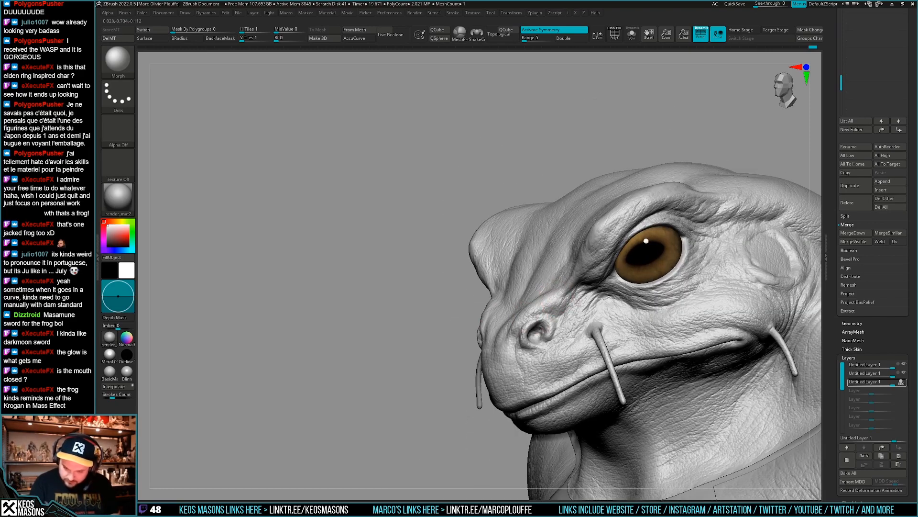
right_click_drag(535, 316, 589, 327)
right_click(566, 375)
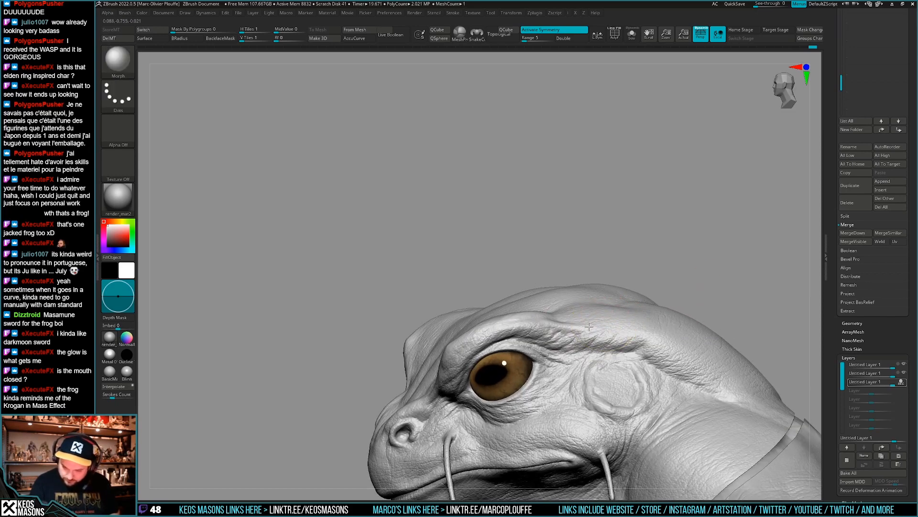
mouse_move(665, 342)
right_mouse_down("ctrl")
mouse_move(693, 327)
mouse_move(709, 340)
right_mouse_up("ctrl")
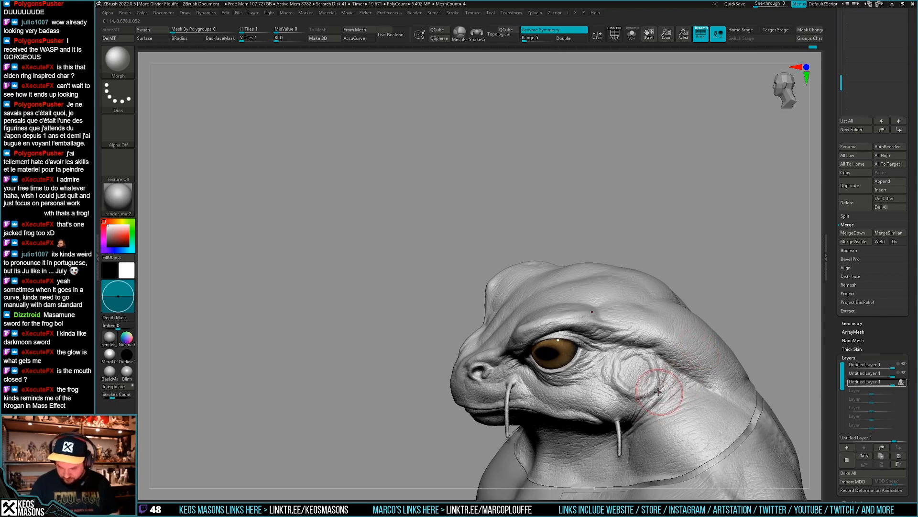
mouse_move(659, 392)
right_mouse_down()
mouse_move(645, 401)
mouse_move(627, 383)
mouse_move(616, 397)
mouse_move(613, 378)
mouse_move(652, 291)
mouse_move(570, 350)
right_mouse_up()
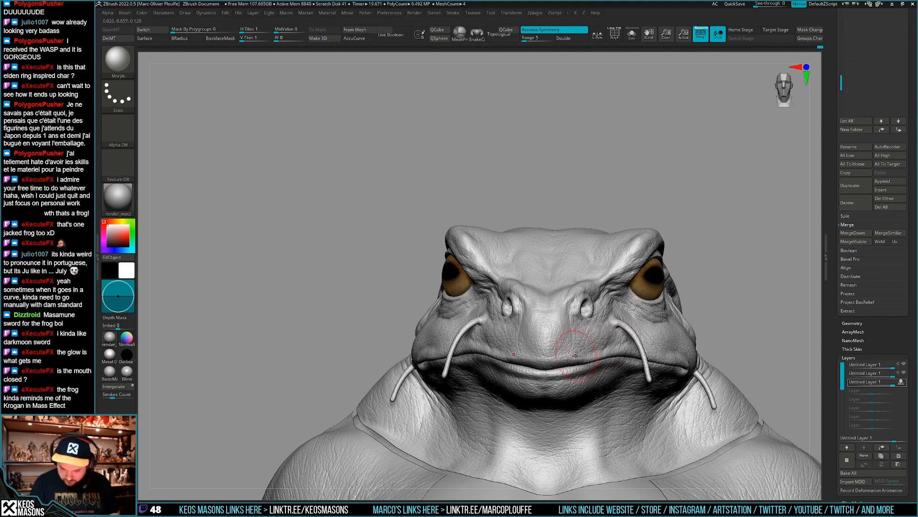
mouse_move(616, 323)
right_mouse_down()
mouse_move(579, 327)
mouse_move(638, 335)
right_mouse_up()
right_click_drag(582, 329, 584, 343)
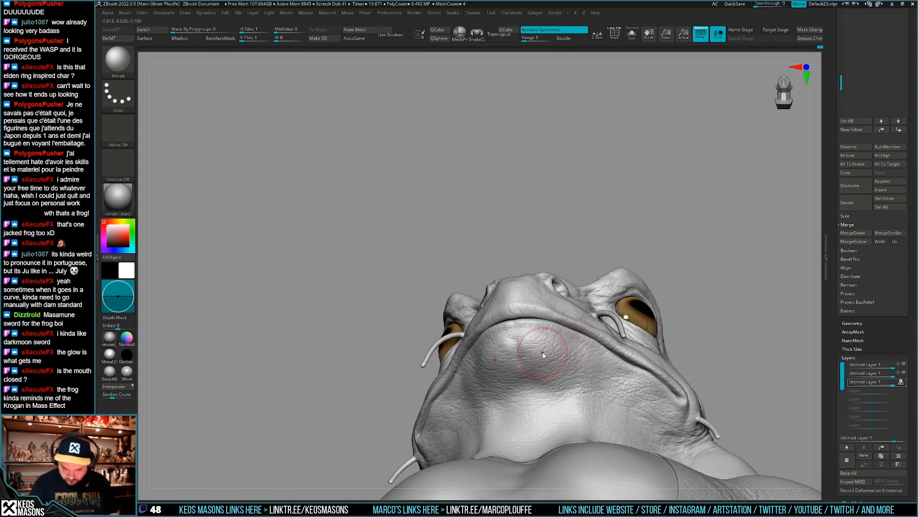
- Resize the Morph brush and soften the wrinkles on the underside of the chin
key("space")
left_click_drag(543, 353, 531, 372)
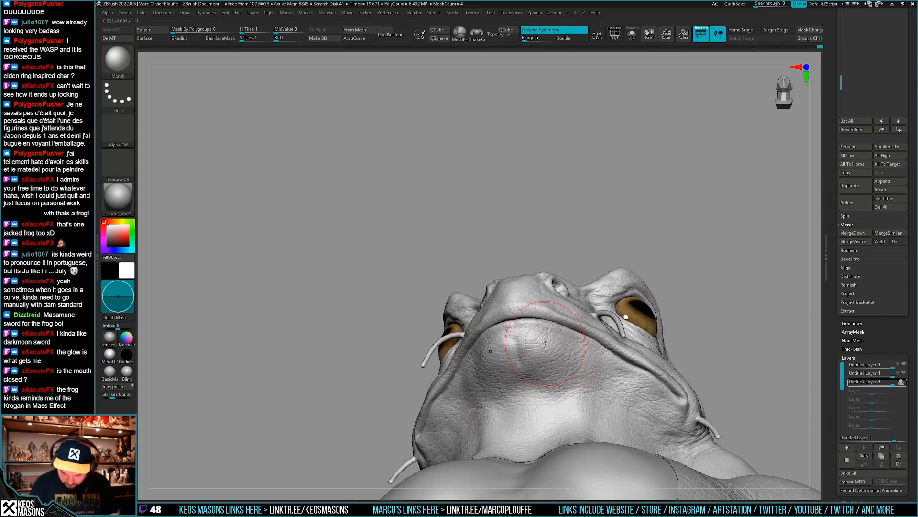
mouse_move(555, 385)
right_mouse_down()
mouse_move(526, 378)
mouse_move(588, 370)
mouse_move(561, 362)
mouse_move(583, 354)
mouse_move(584, 373)
mouse_move(628, 362)
right_mouse_up()
key("space")
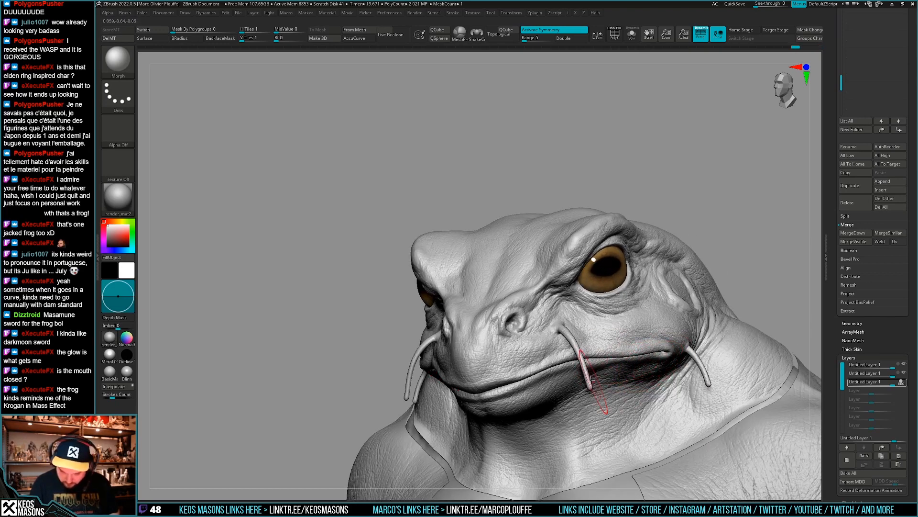
- Enlarge the Morph brush and soften the wrinkles across the top of the head and the back of the neck
right_click_drag(562, 372, 569, 335, "ctrl")
right_click_drag(765, 317, 602, 364)
right_click(602, 364)
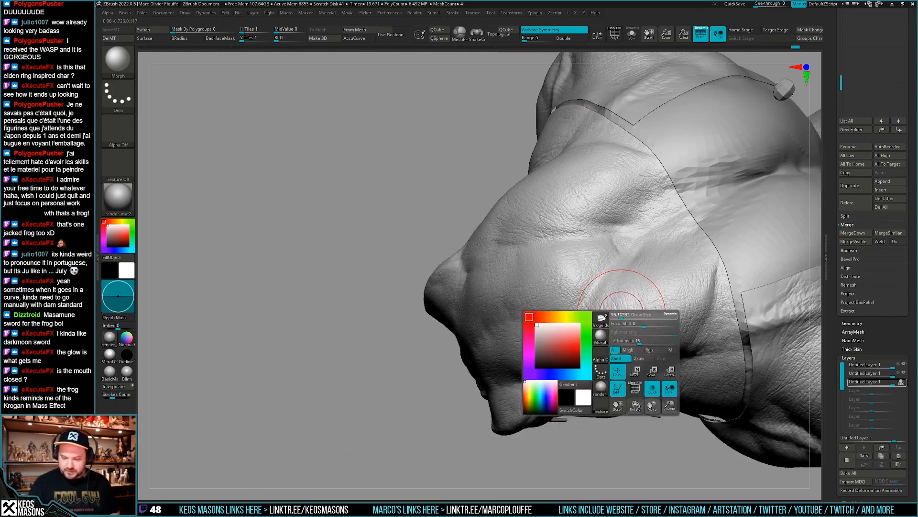
mouse_move(612, 294)
right_mouse_down()
mouse_move(635, 308)
mouse_move(617, 339)
mouse_move(554, 385)
mouse_move(603, 369)
mouse_move(588, 315)
right_mouse_up()
right_click_drag(555, 276, 597, 345)
mouse_move(589, 385)
right_mouse_down()
mouse_move(606, 338)
mouse_move(569, 369)
right_mouse_up()
mouse_move(546, 423)
right_mouse_down()
mouse_move(594, 340)
mouse_move(659, 324)
mouse_move(660, 308)
mouse_move(701, 303)
mouse_move(511, 380)
right_mouse_up()
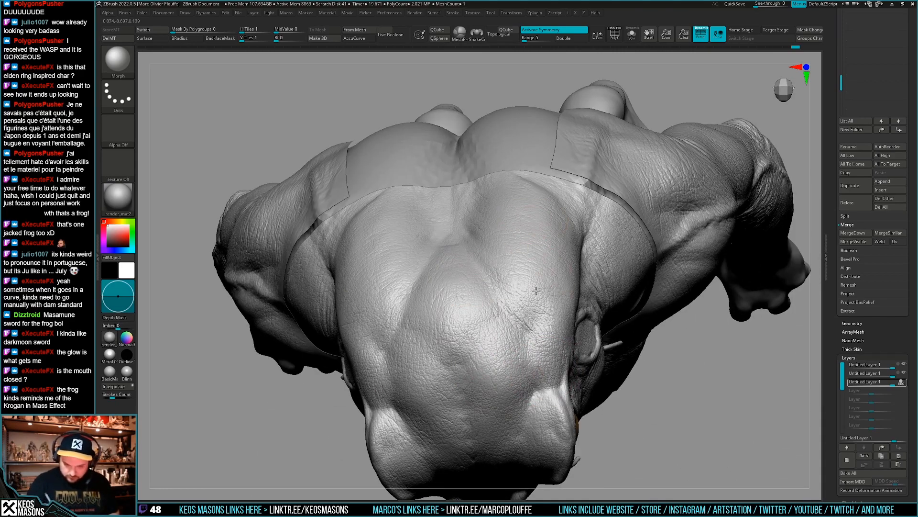
right_click_drag(536, 291, 539, 222)
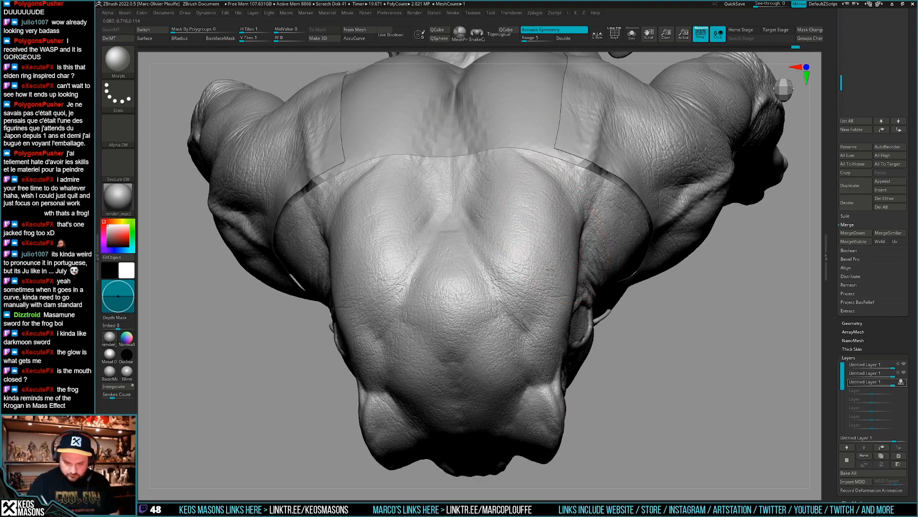
right_click_drag(532, 339, 535, 200)
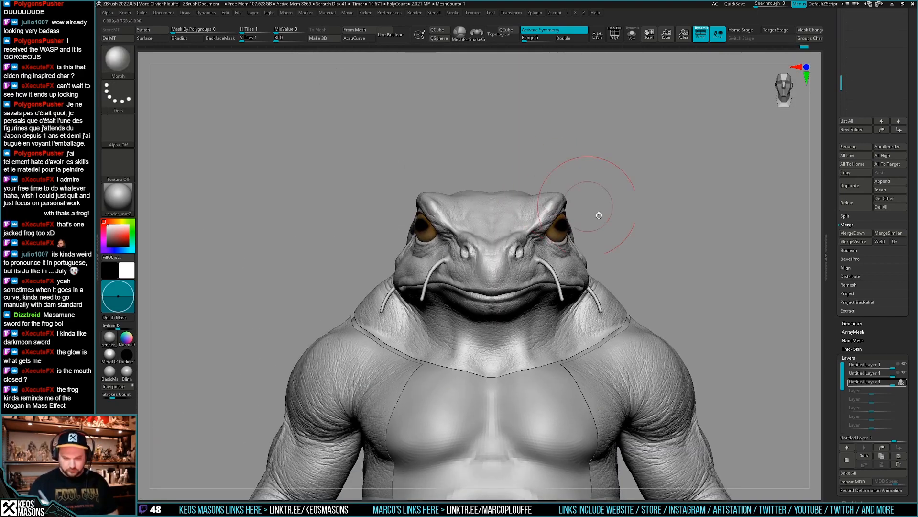
- Shrink the Morph brush and soften the wrinkles around the nostrils, muzzle and upper lip
mouse_move(665, 306)
right_mouse_down()
mouse_move(672, 320)
mouse_move(673, 303)
mouse_move(484, 278)
right_mouse_up()
key("space")
left_click_drag(484, 280, 468, 280)
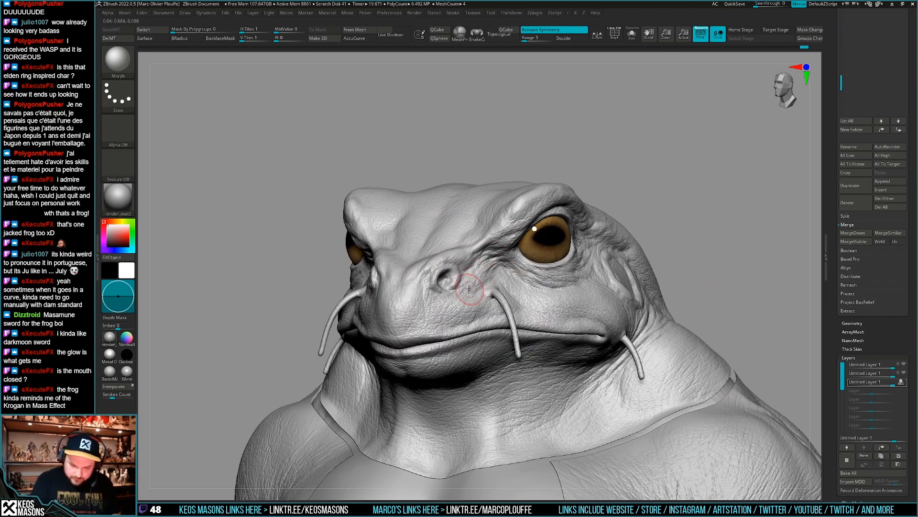
right_click_drag(484, 288, 493, 274)
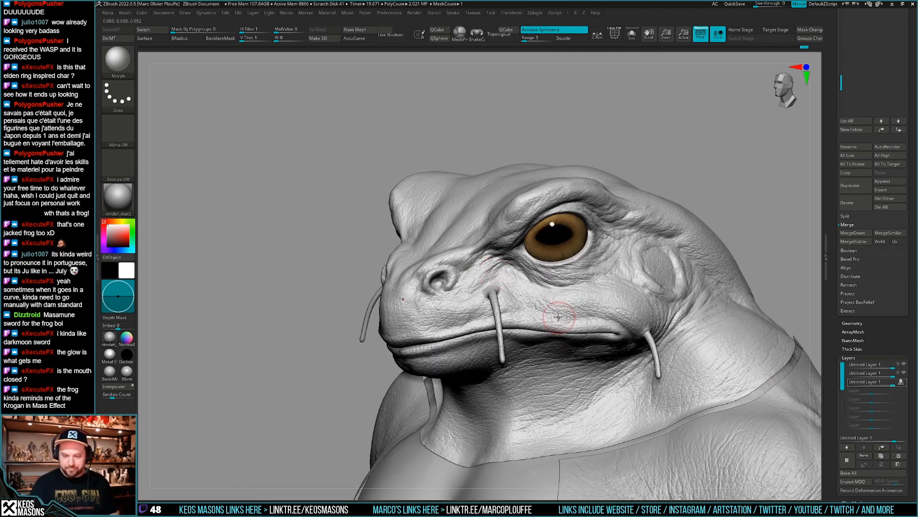
right_click_drag(558, 316, 478, 315)
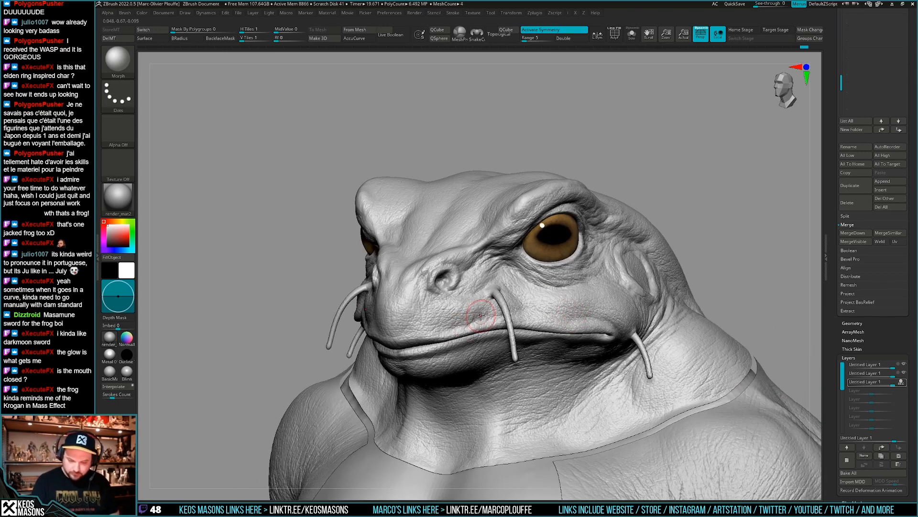
right_click_drag(593, 412, 686, 252)
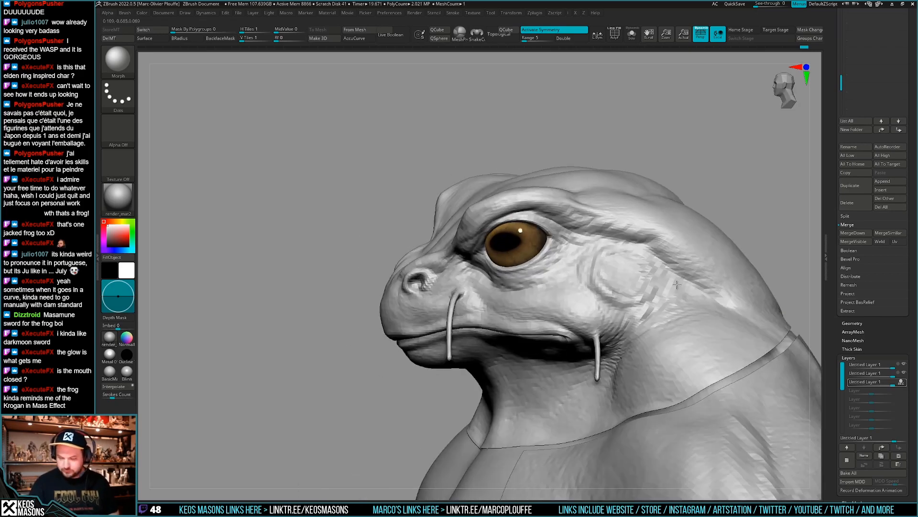
right_click_drag(682, 299, 535, 292)
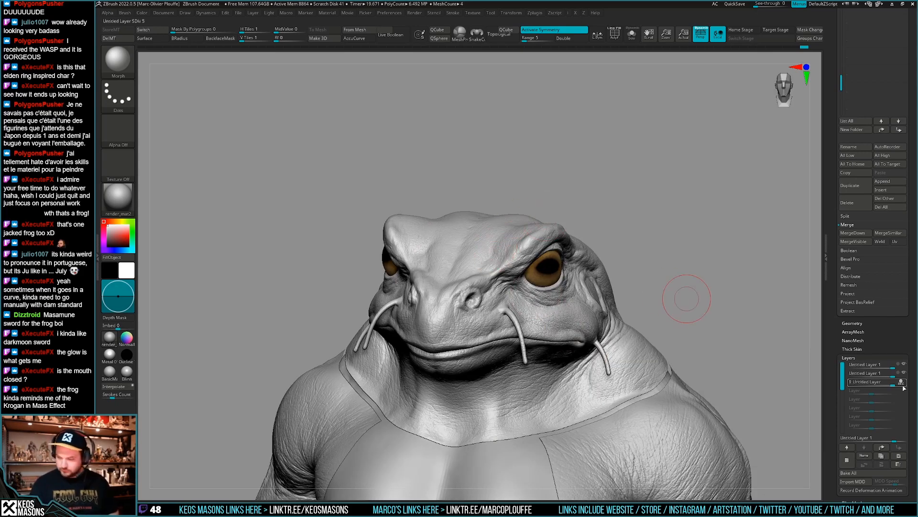
- Stop recording the softening layer and toggle its visibility to compare the head with and without the softening
mouse_move(906, 386)
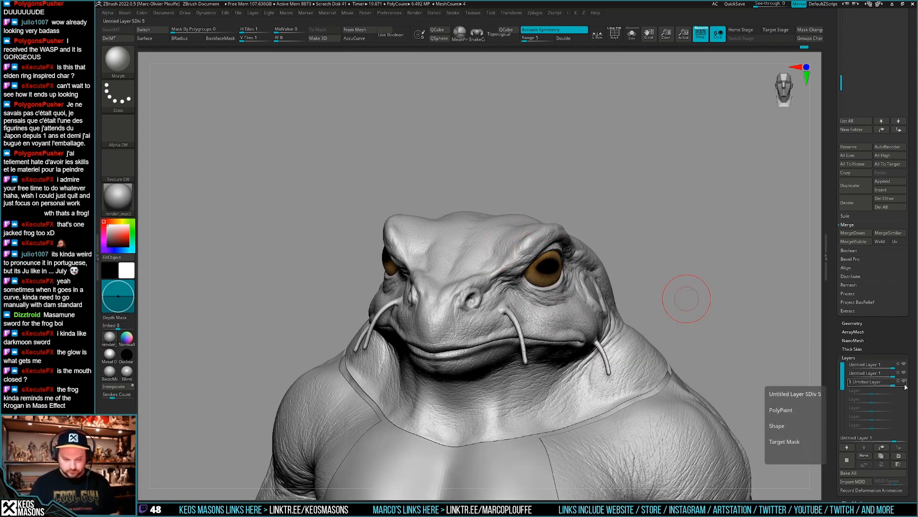
right_click_drag(687, 299, 697, 367)
mouse_move(906, 386)
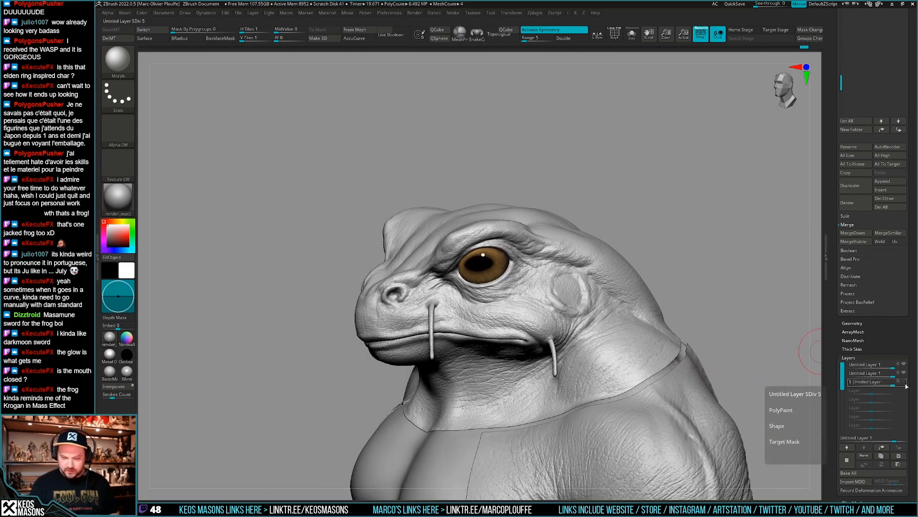
right_click_drag(778, 367, 746, 294)
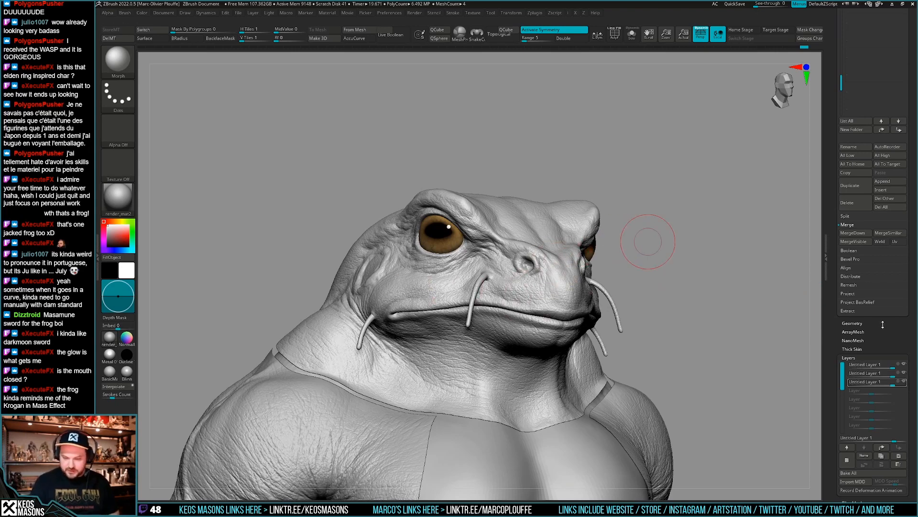
left_click(904, 383)
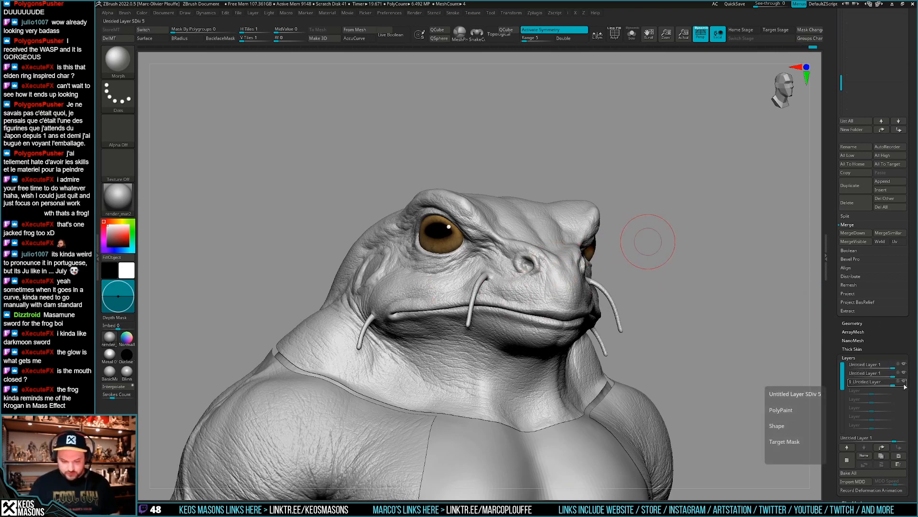
left_click(904, 384)
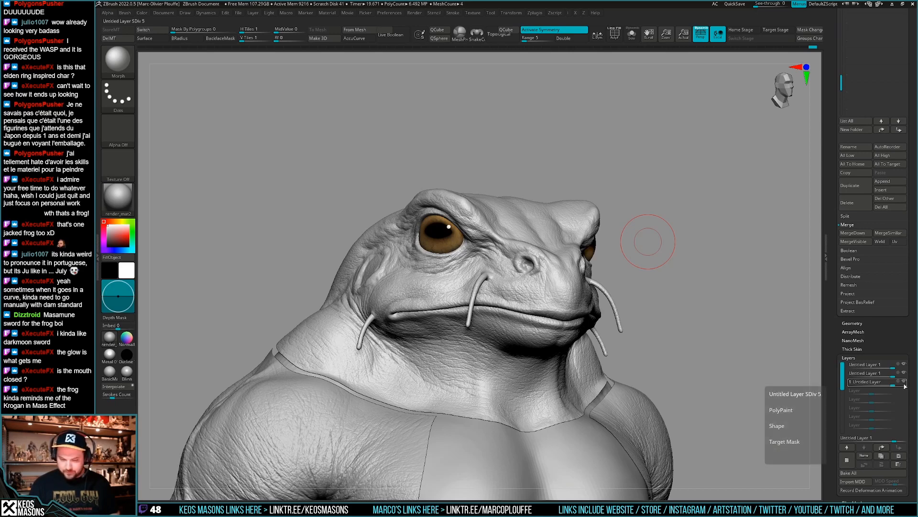
- Merge the softening layer with the wrinkle layer and toggle the remaining layers' visibility to compare the skin detail
left_click(899, 374)
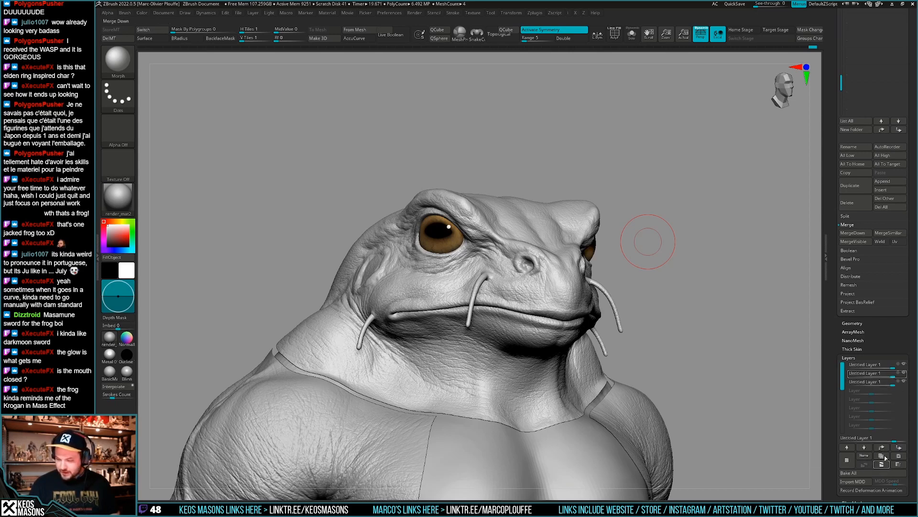
mouse_move(905, 377)
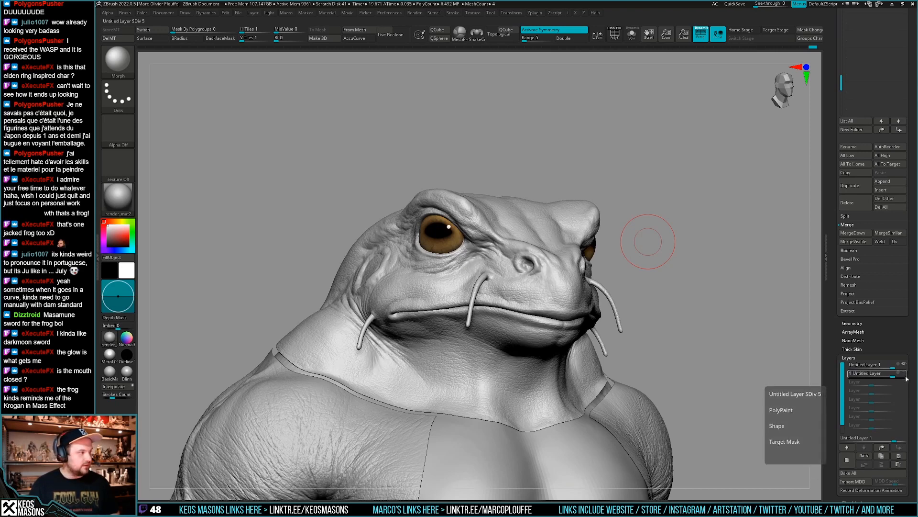
left_click_drag(631, 317, 657, 320)
right_click_drag(657, 336, 399, 349, "alt")
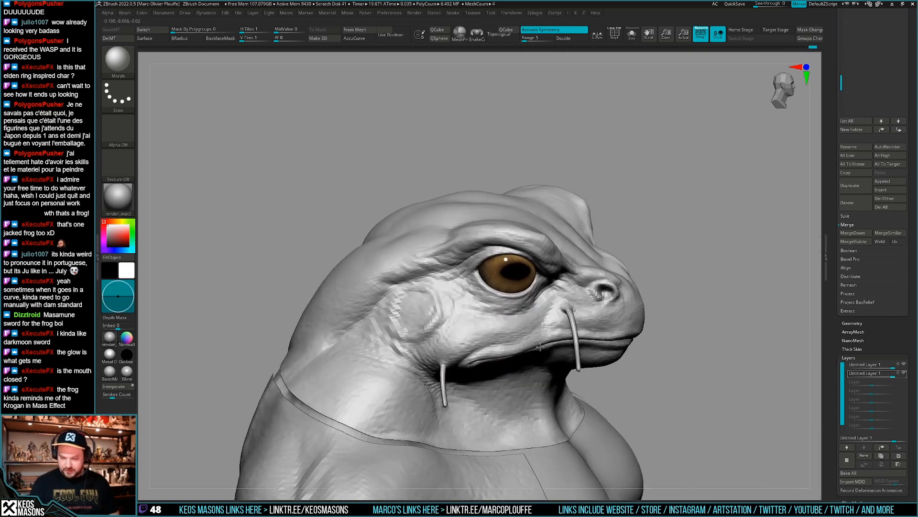
left_click(903, 364)
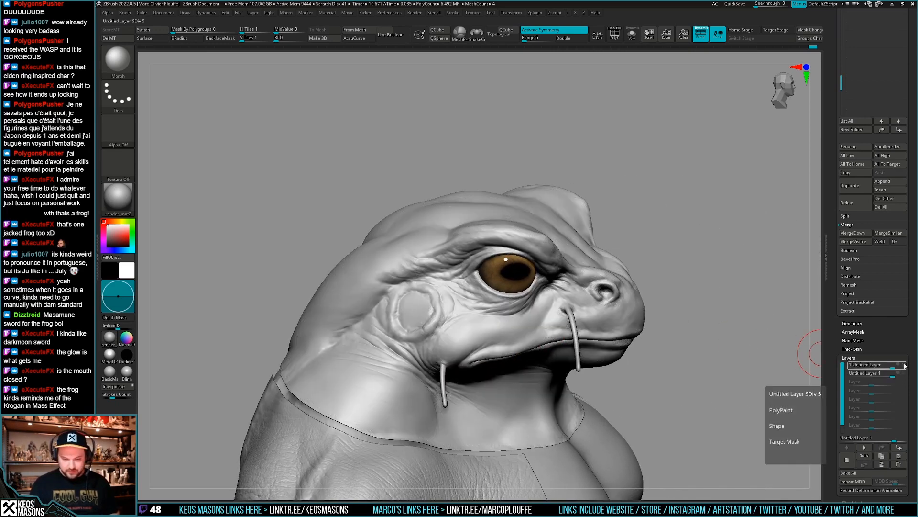
left_click(904, 374)
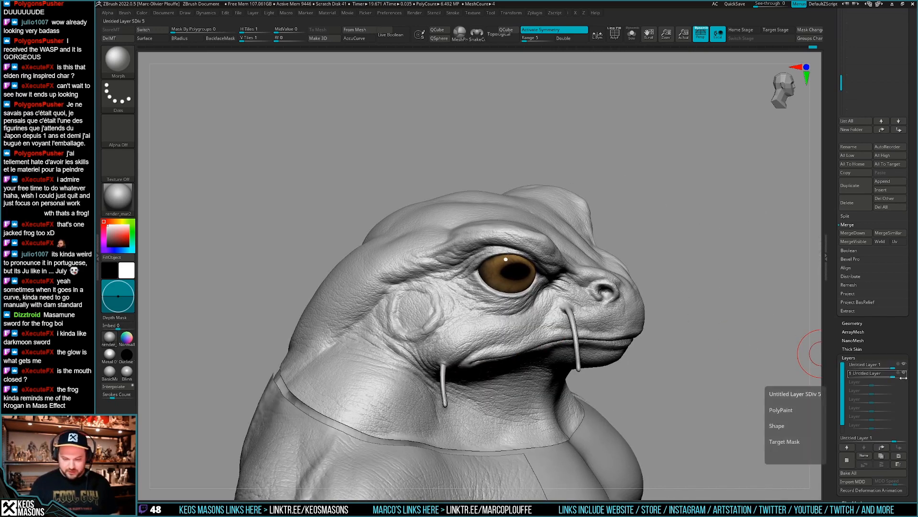
- Add a new sculpting layer in addition to the two existing ones and check the polygroups around the neck
right_click_drag(734, 376, 607, 382)
right_click_drag(759, 397, 698, 294, "alt")
key("shift+f")
key("shift+f")
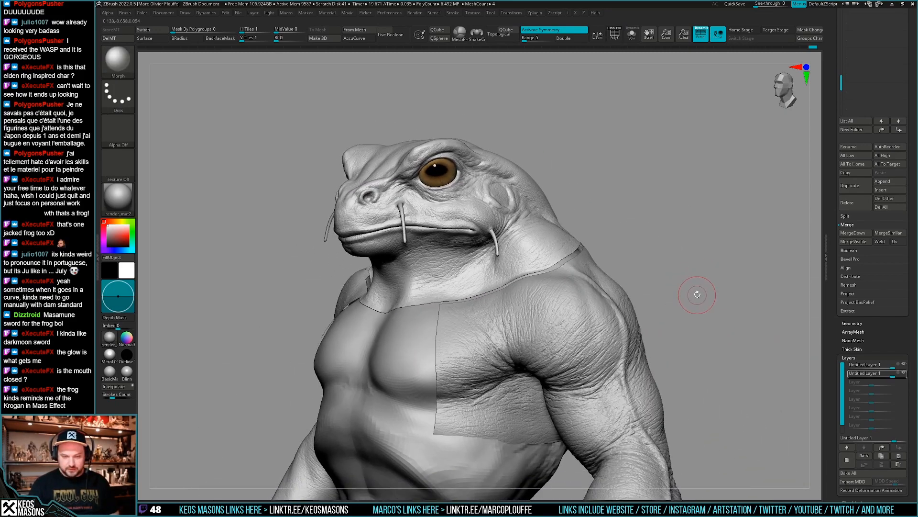
left_click(848, 460)
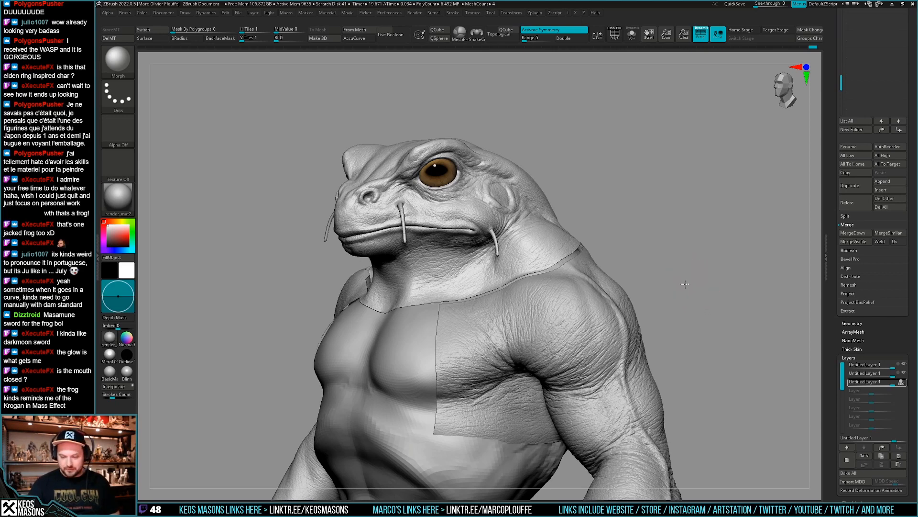
right_click_drag(685, 284, 679, 283)
mouse_move(603, 313)
right_mouse_down()
mouse_move(601, 321)
mouse_move(648, 304)
mouse_move(619, 311)
mouse_move(616, 377)
mouse_move(602, 353)
mouse_move(578, 366)
mouse_move(585, 307)
mouse_move(594, 307)
right_mouse_up()
key("shift+f")
key("shift+f")
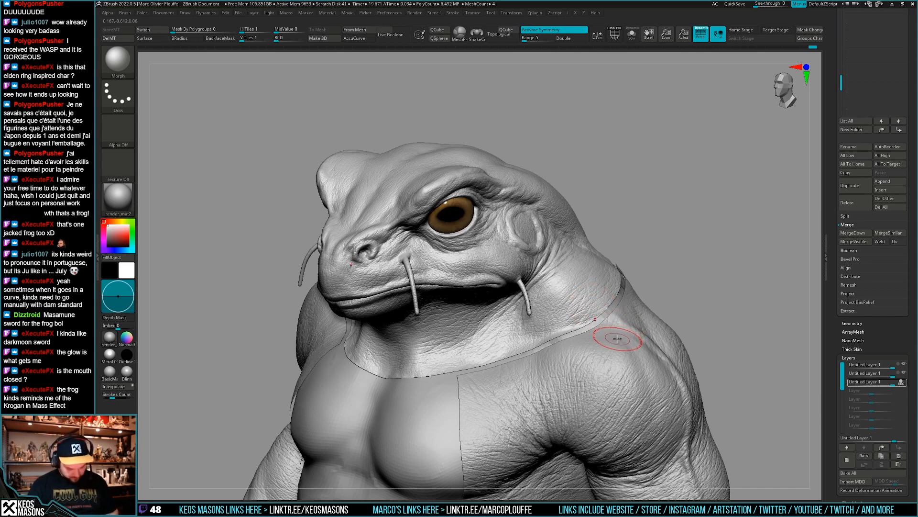
- Switch to the skin alpha brush with the DragDot stroke and load the last frog leather alpha
key("b")
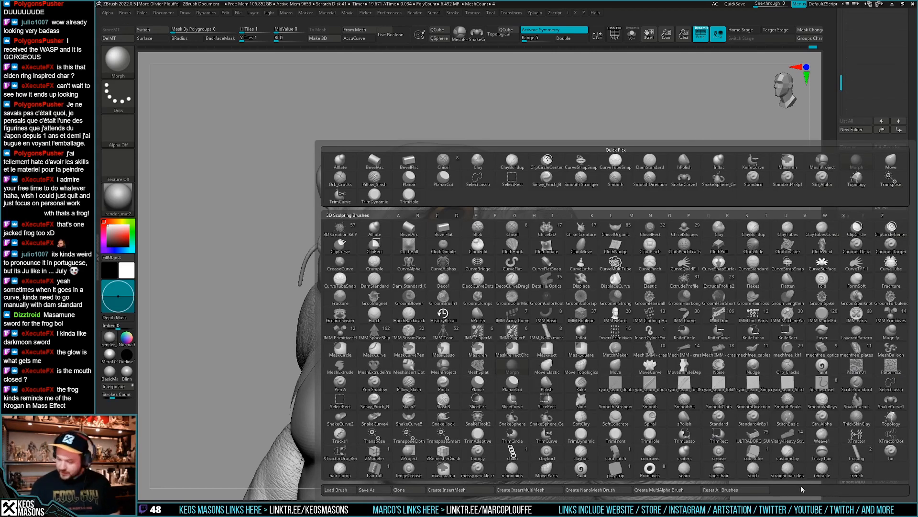
key("space")
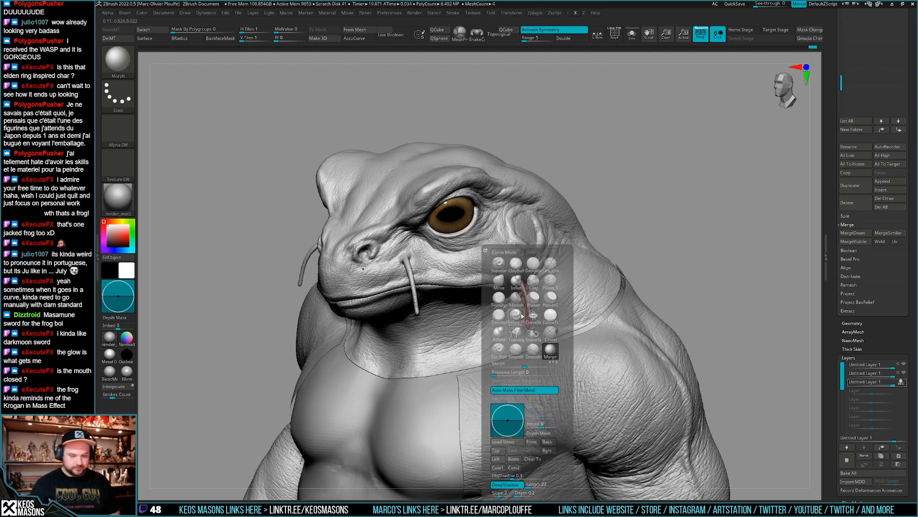
left_click(499, 351)
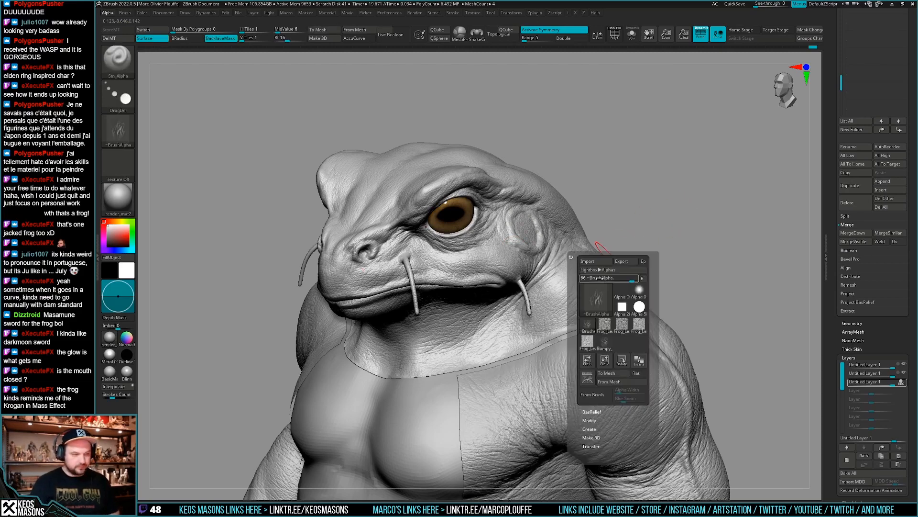
left_click(587, 344)
- Set the alpha's MidValue to 59 and radial fade to 30, and stamp coarser wrinkles on the side of the neck, undoing a trial stamp
right_click_drag(586, 279, 579, 314)
key("space")
left_click_drag(580, 314, 594, 314)
mouse_move(594, 313)
right_mouse_down()
mouse_move(569, 293)
mouse_move(582, 309)
right_mouse_up()
key("space")
left_click_drag(579, 310, 584, 311)
mouse_move(578, 298)
right_mouse_down()
mouse_move(577, 311)
mouse_move(582, 303)
right_mouse_up()
key("ctrl+z")
left_click_drag(582, 303, 578, 300)
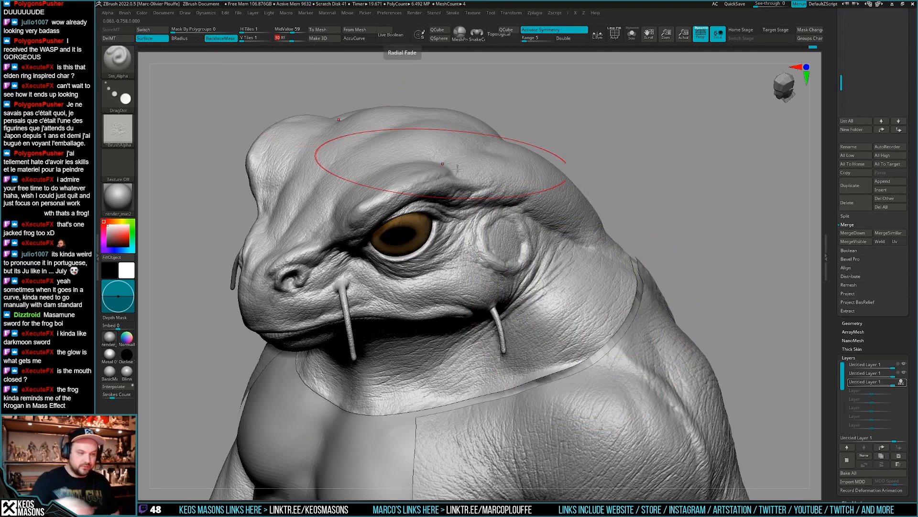
right_click_drag(570, 319, 555, 307)
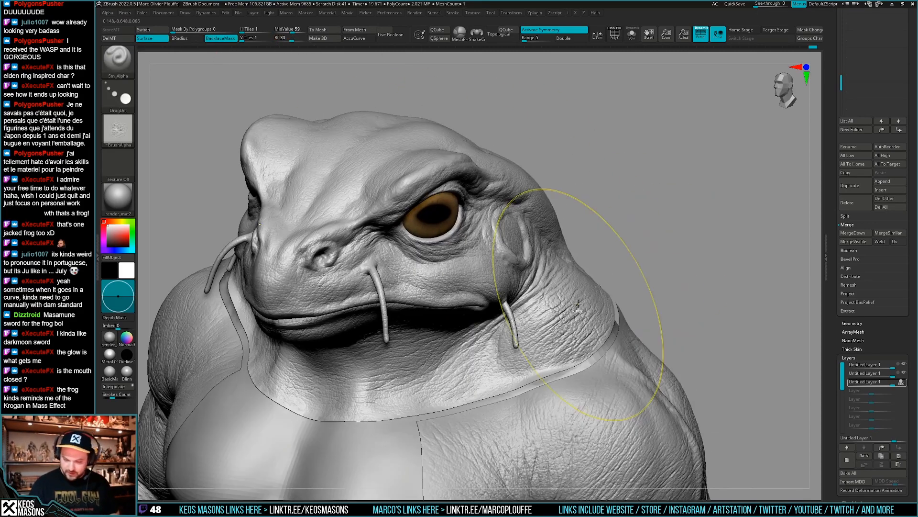
key("space")
right_click_drag(747, 302, 722, 277)
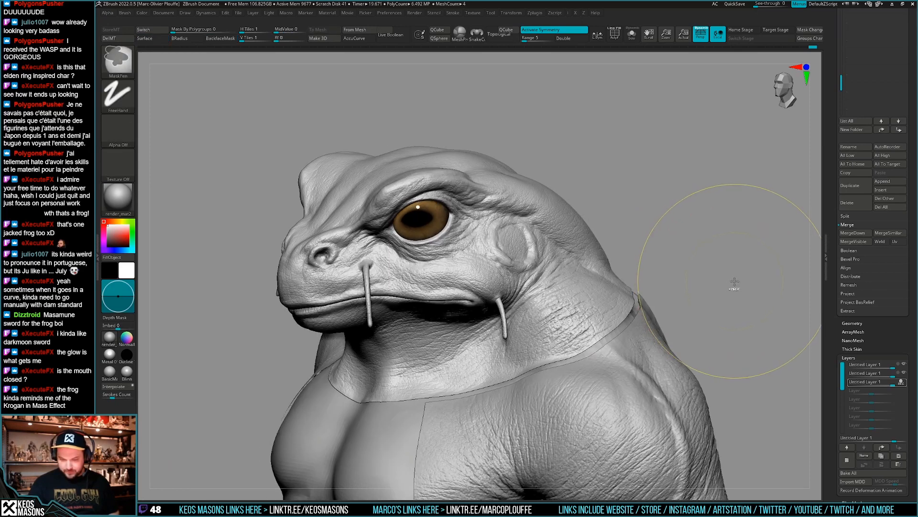
- Examine the wrinkle detail on the frog's neck and jaw from the front and three-quarter views
key("space")
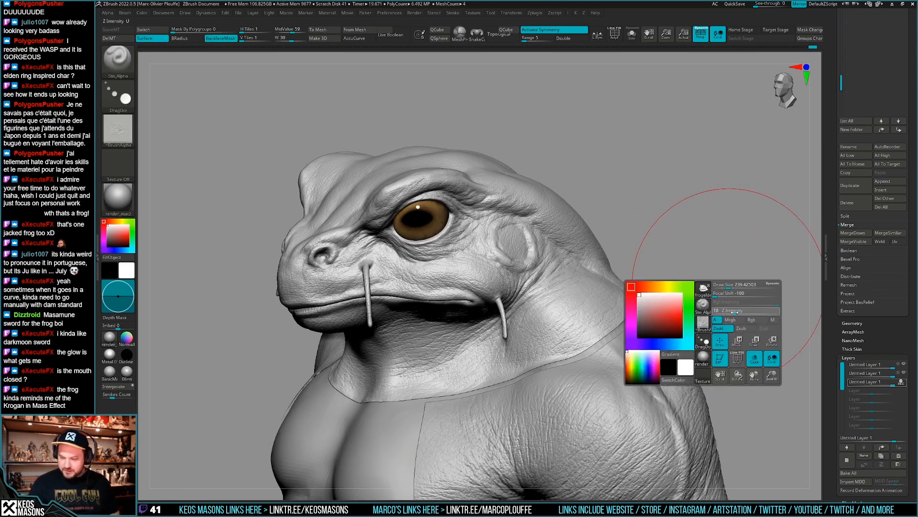
right_click_drag(734, 312, 728, 347)
mouse_move(591, 289)
right_mouse_down()
mouse_move(592, 311)
mouse_move(598, 287)
mouse_move(531, 353)
right_mouse_up()
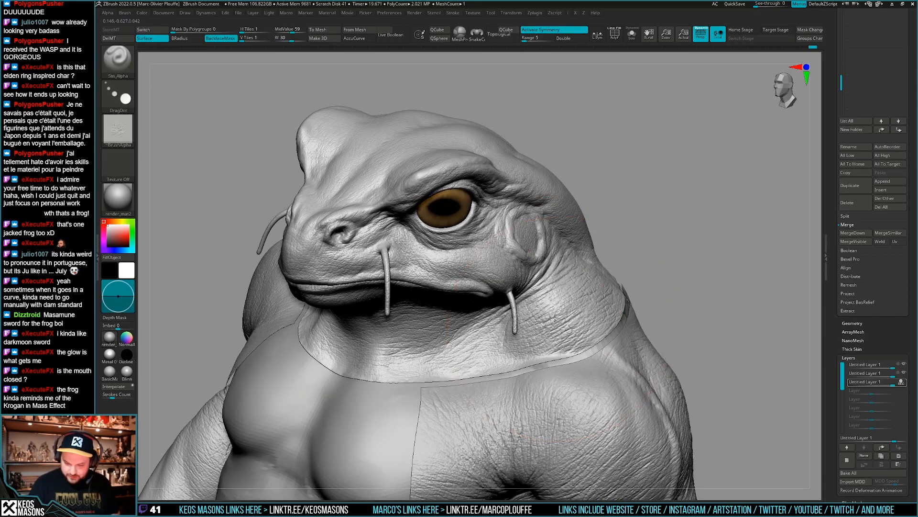
right_click_drag(605, 266, 722, 282)
mouse_move(722, 282)
right_mouse_down("ctrl")
mouse_move(687, 287)
mouse_move(703, 273)
mouse_move(693, 306)
right_mouse_up("ctrl")
right_click_drag(694, 306, 693, 292)
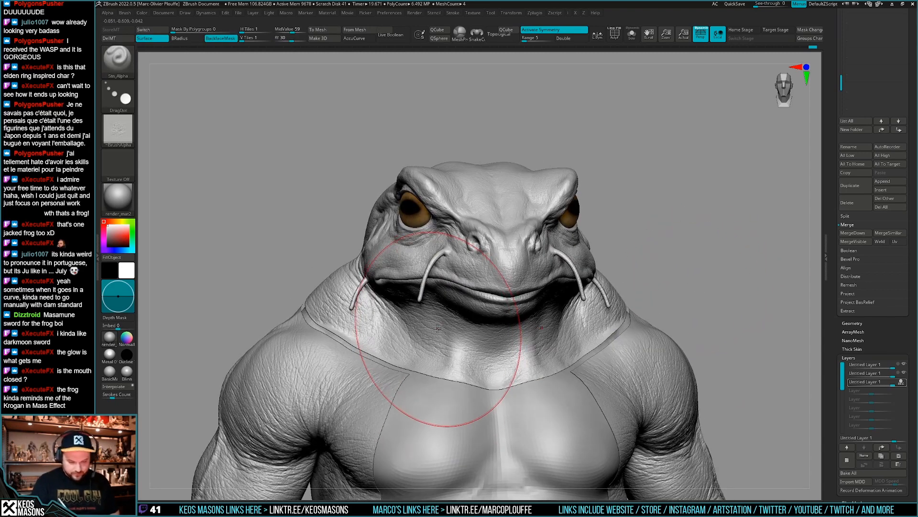
mouse_move(429, 337)
right_mouse_down()
mouse_move(478, 330)
mouse_move(434, 320)
mouse_move(704, 275)
right_mouse_up()
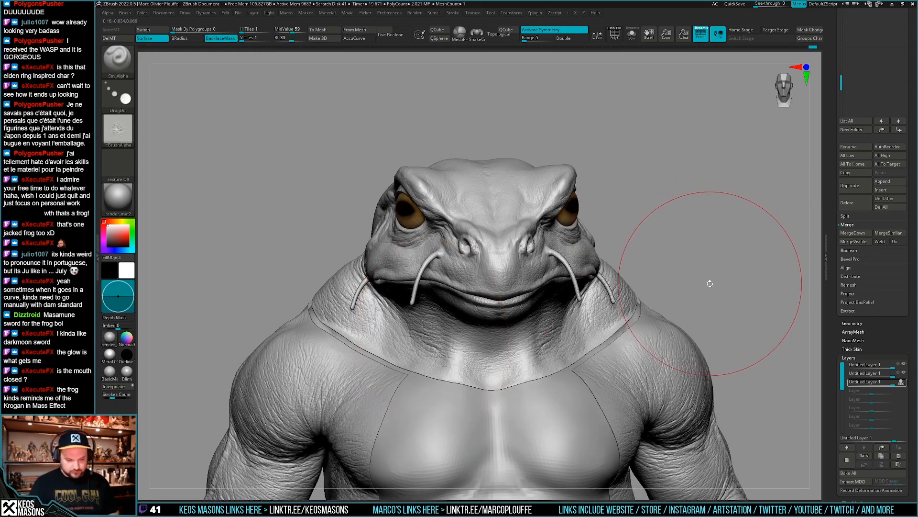
key("ctrl")
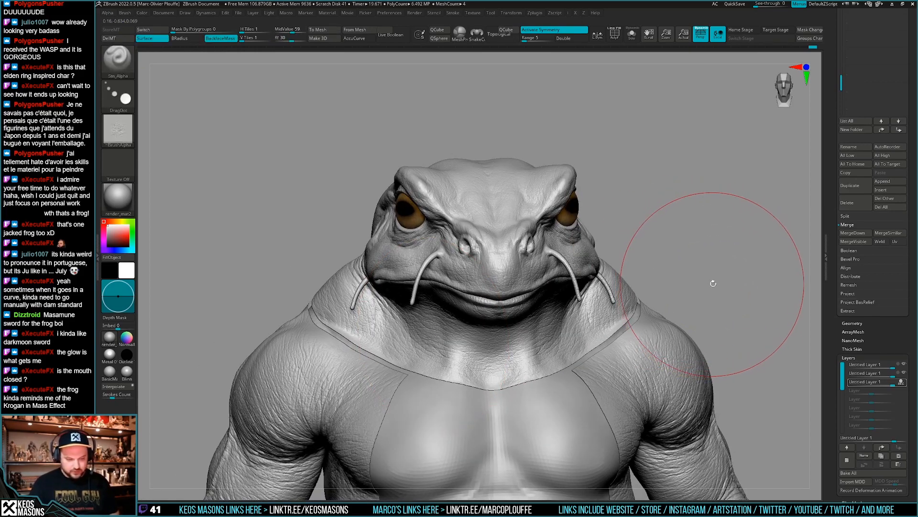
mouse_move(713, 283)
right_mouse_down()
mouse_move(636, 293)
mouse_move(681, 287)
mouse_move(553, 332)
right_mouse_up()
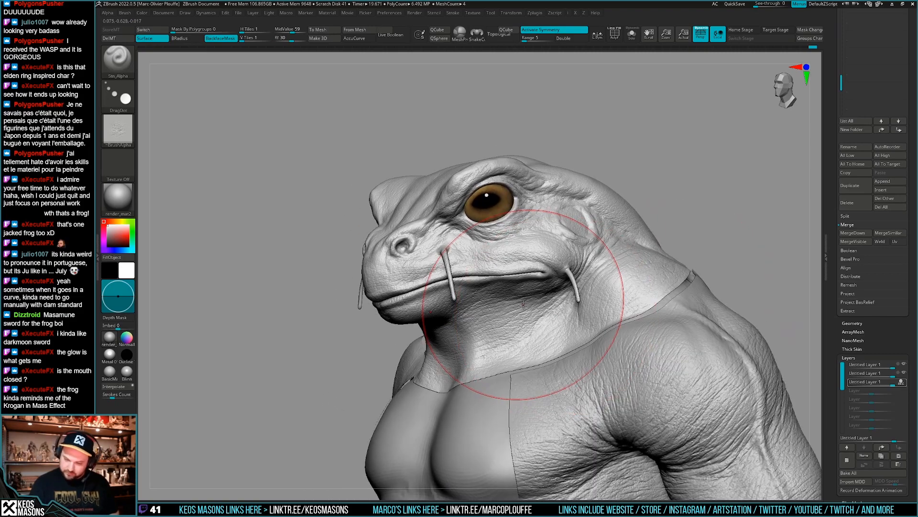
- Stamp fine skin wrinkles onto the frog's throat and under its jaw with the skin alpha brush
mouse_move(550, 292)
right_mouse_down()
mouse_move(742, 261)
mouse_move(712, 281)
mouse_move(693, 280)
mouse_move(705, 289)
mouse_move(697, 312)
right_mouse_up()
key("ctrl")
mouse_move(560, 318)
right_mouse_down()
mouse_move(574, 304)
mouse_move(703, 283)
mouse_move(697, 295)
mouse_move(710, 283)
right_mouse_up()
key("ctrl")
key("shift+f")
key("shift+f")
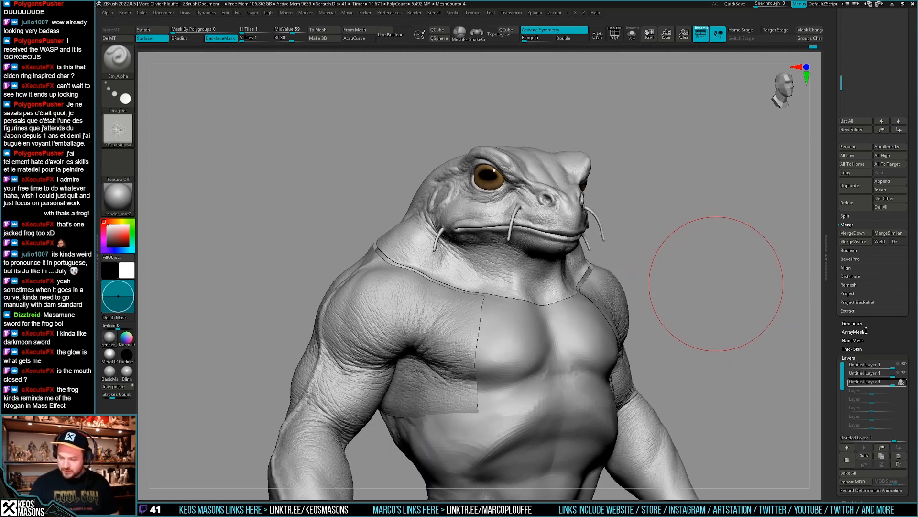
key("b")
key("c")
key("b")
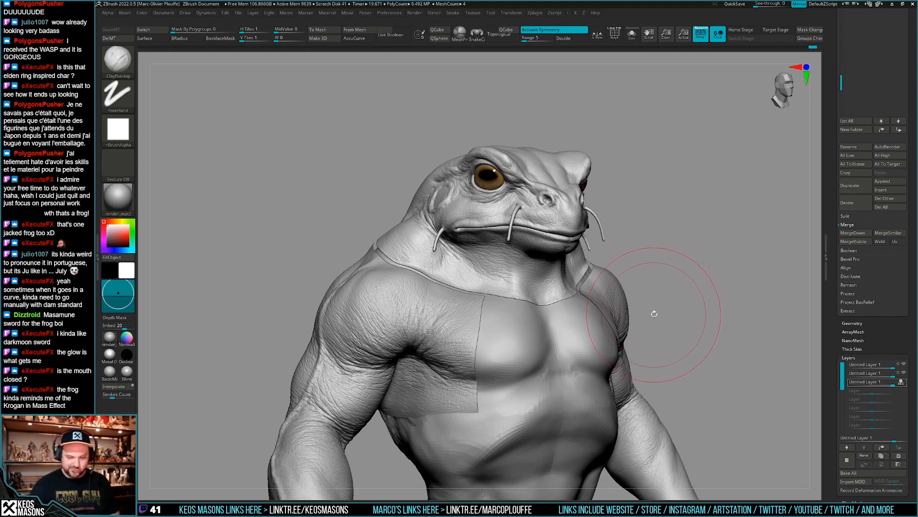
mouse_move(698, 286)
right_mouse_down()
mouse_move(643, 287)
mouse_move(594, 329)
mouse_move(593, 341)
right_mouse_up()
key("space")
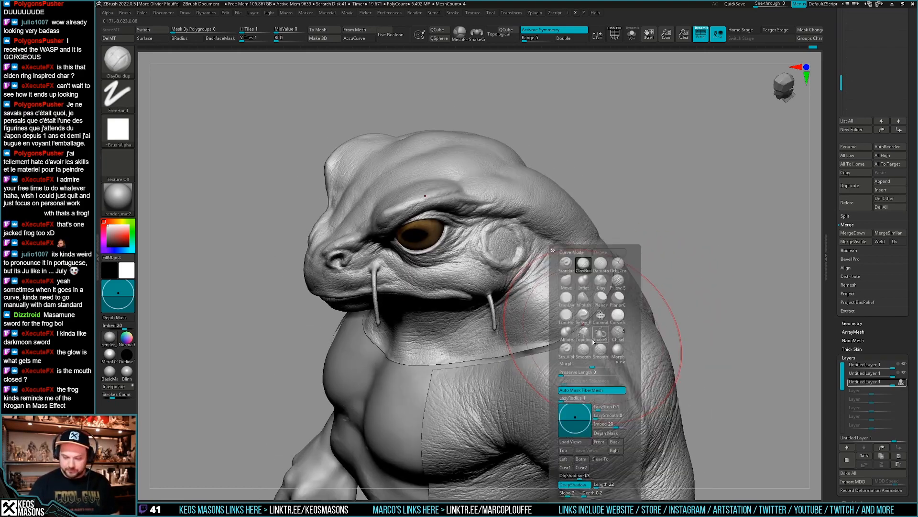
left_click(566, 350)
- Stamp symmetrical skin wrinkles along the sides of the neck, behind the eardrum and below the jaw
mouse_move(615, 308)
right_mouse_down()
mouse_move(595, 287)
mouse_move(554, 337)
mouse_move(590, 287)
right_mouse_up()
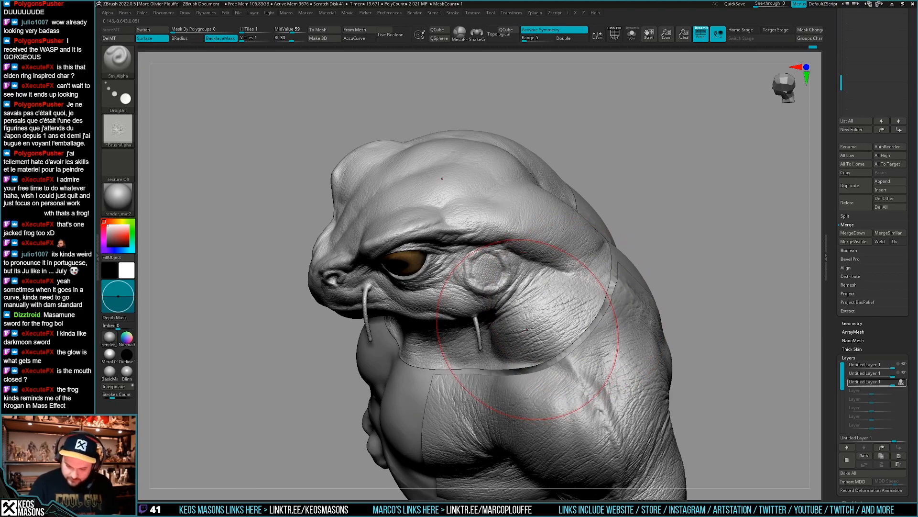
mouse_move(526, 329)
right_mouse_down()
mouse_move(507, 325)
mouse_move(564, 320)
mouse_move(550, 328)
mouse_move(582, 330)
mouse_move(564, 327)
mouse_move(851, 230)
mouse_move(512, 358)
mouse_move(544, 336)
mouse_move(608, 330)
mouse_move(597, 335)
mouse_move(568, 338)
mouse_move(660, 314)
mouse_move(603, 325)
mouse_move(630, 311)
mouse_move(527, 352)
mouse_move(609, 310)
right_mouse_up()
right_click_drag(716, 287, 542, 354)
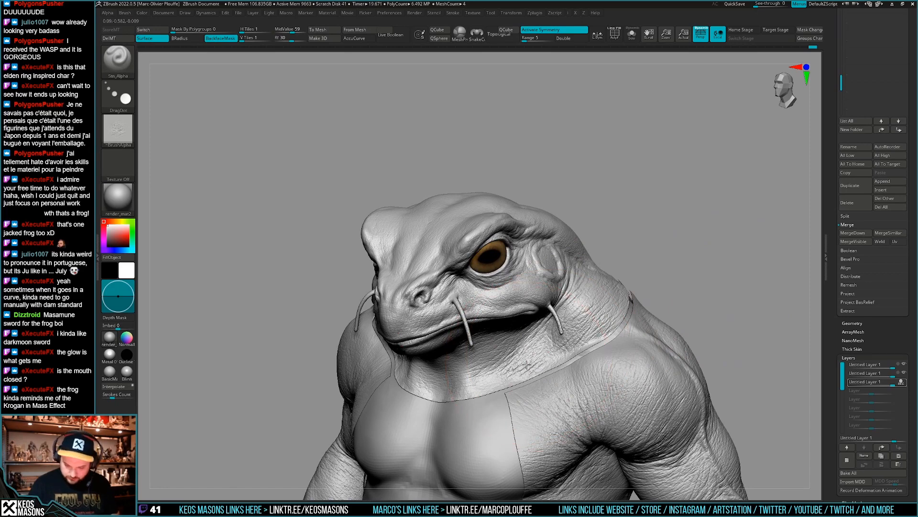
key("ctrl")
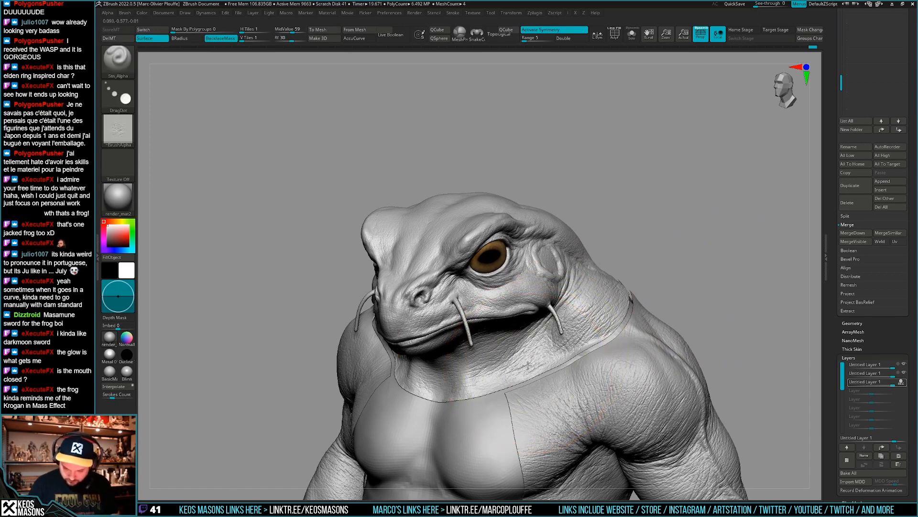
mouse_move(527, 365)
right_mouse_down()
mouse_move(493, 352)
mouse_move(510, 348)
mouse_move(496, 365)
right_mouse_up()
- Turn off symmetry and stamp wrinkle detail across the middle of the throat below the mouth
key("x")
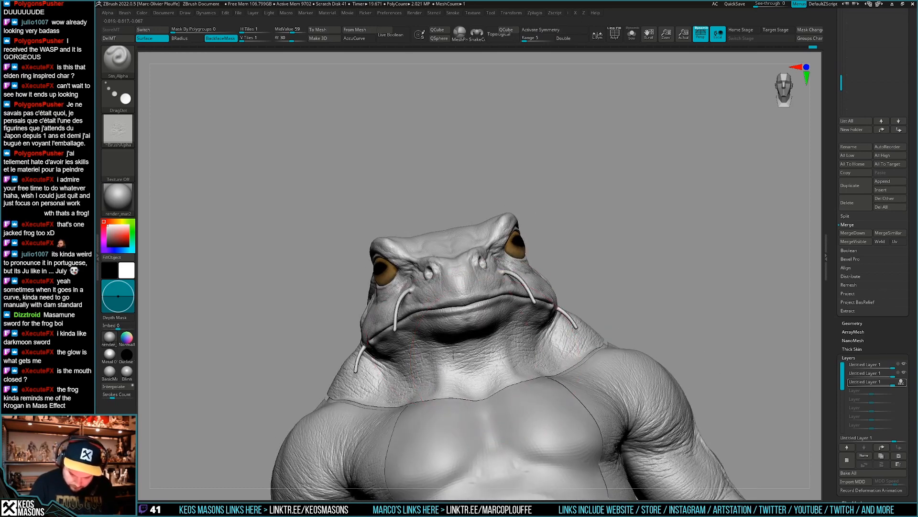
mouse_move(453, 356)
right_mouse_down()
mouse_move(493, 378)
mouse_move(549, 329)
mouse_move(593, 311)
mouse_move(641, 307)
mouse_move(626, 325)
mouse_move(636, 349)
mouse_move(643, 335)
right_mouse_up()
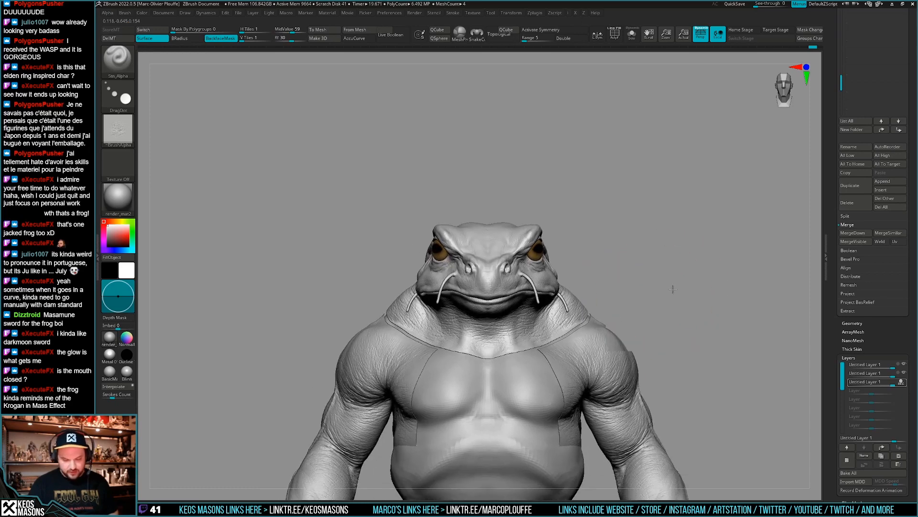
right_click_drag(655, 303, 637, 352)
- Stamp symmetrical skin wrinkles across the back of the head and the nape of the neck
mouse_move(456, 360)
right_mouse_down()
mouse_move(419, 321)
mouse_move(416, 344)
mouse_move(441, 359)
mouse_move(486, 287)
mouse_move(502, 378)
mouse_move(455, 401)
right_mouse_up()
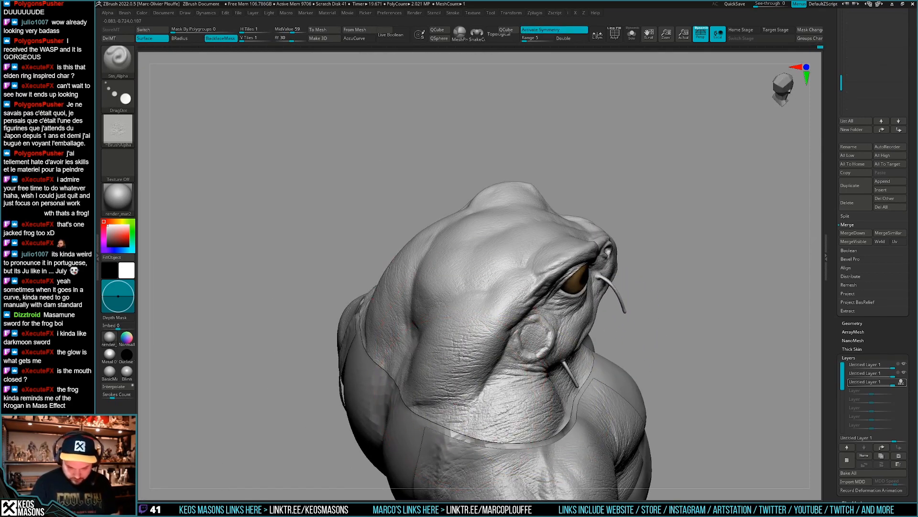
mouse_move(459, 356)
right_mouse_down()
mouse_move(465, 328)
mouse_move(531, 330)
mouse_move(462, 370)
right_mouse_up()
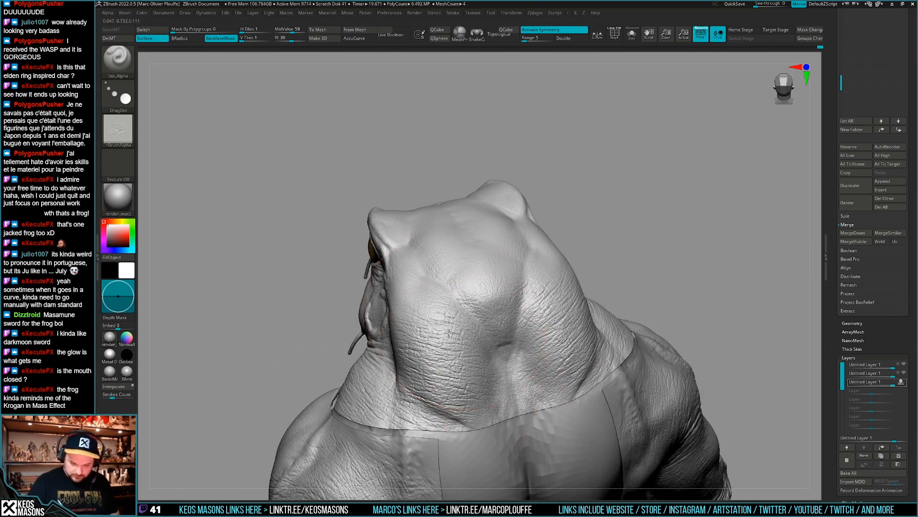
mouse_move(568, 312)
right_mouse_down()
mouse_move(558, 297)
mouse_move(539, 353)
right_mouse_up()
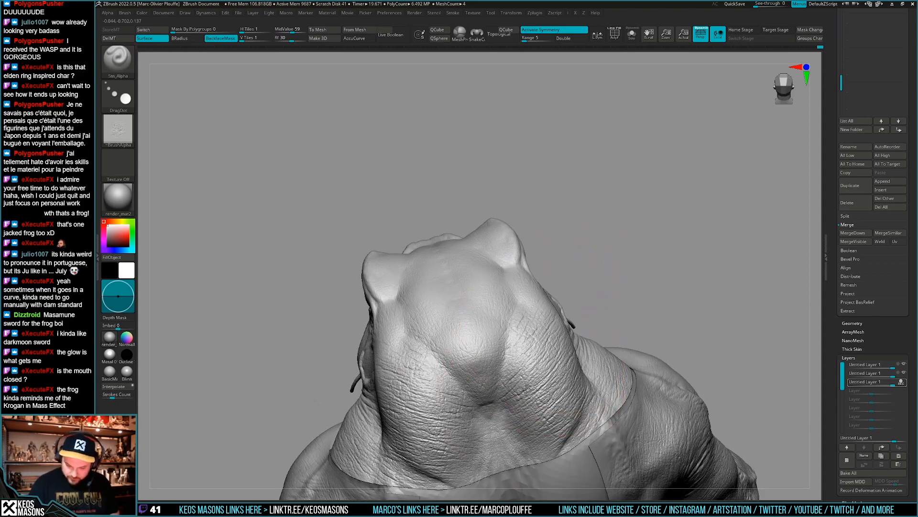
mouse_move(525, 387)
right_mouse_down()
mouse_move(537, 389)
mouse_move(625, 324)
mouse_move(532, 332)
mouse_move(526, 392)
mouse_move(499, 307)
mouse_move(533, 302)
mouse_move(493, 367)
mouse_move(496, 312)
mouse_move(572, 328)
mouse_move(537, 342)
mouse_move(522, 299)
mouse_move(540, 359)
mouse_move(539, 322)
mouse_move(539, 338)
mouse_move(555, 325)
mouse_move(543, 342)
mouse_move(615, 328)
mouse_move(574, 345)
mouse_move(584, 363)
mouse_move(615, 342)
mouse_move(574, 311)
mouse_move(580, 283)
mouse_move(648, 327)
mouse_move(622, 306)
mouse_move(594, 236)
mouse_move(605, 332)
mouse_move(592, 356)
right_mouse_up()
key("x")
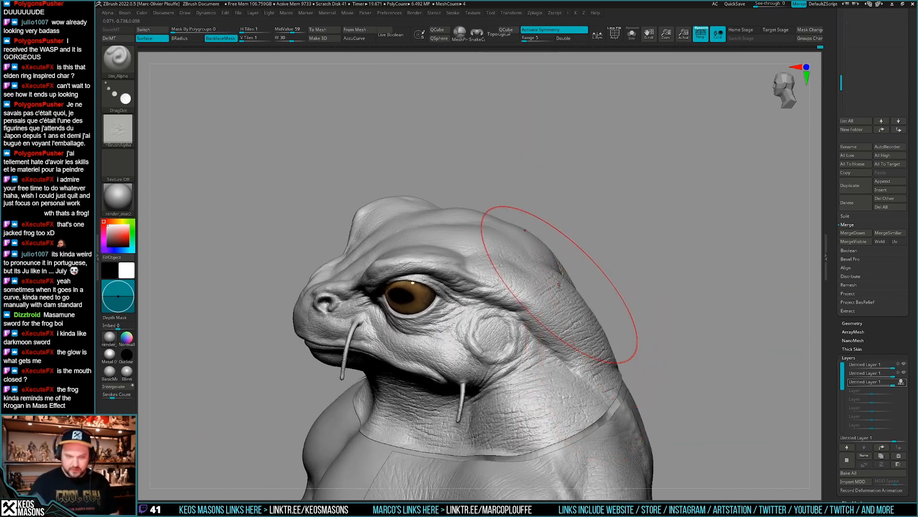
- Set the alpha's radial fade to 85 and stamp wrinkles over the neck, cheek and area around the eardrum
left_click_drag(297, 41, 298, 41)
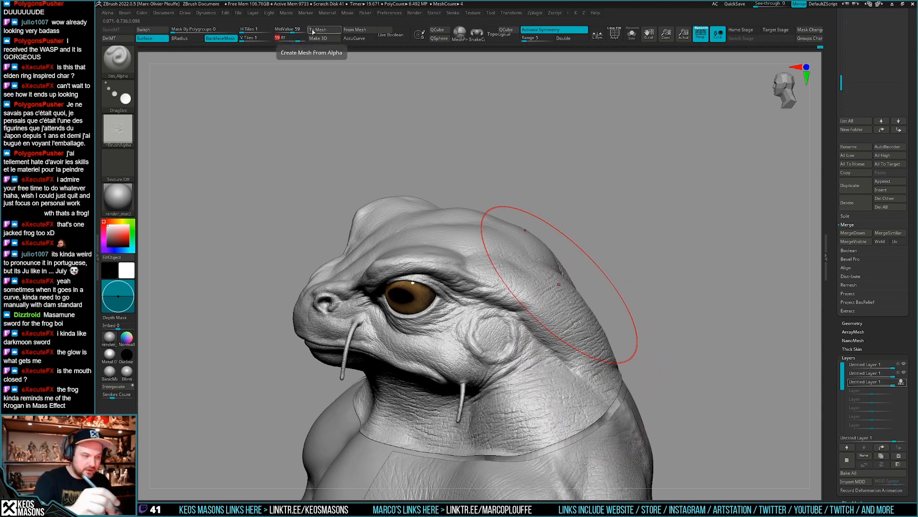
right_click_drag(574, 335, 536, 311)
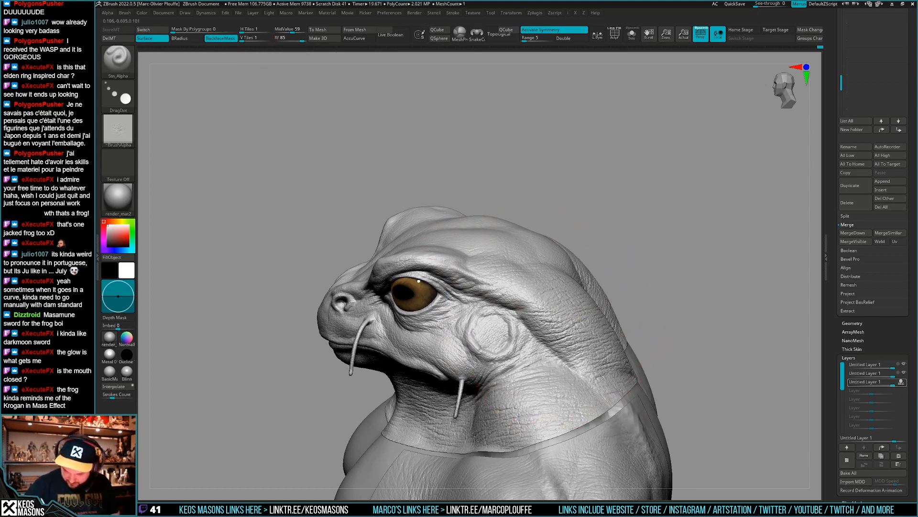
right_click_drag(568, 345, 489, 306)
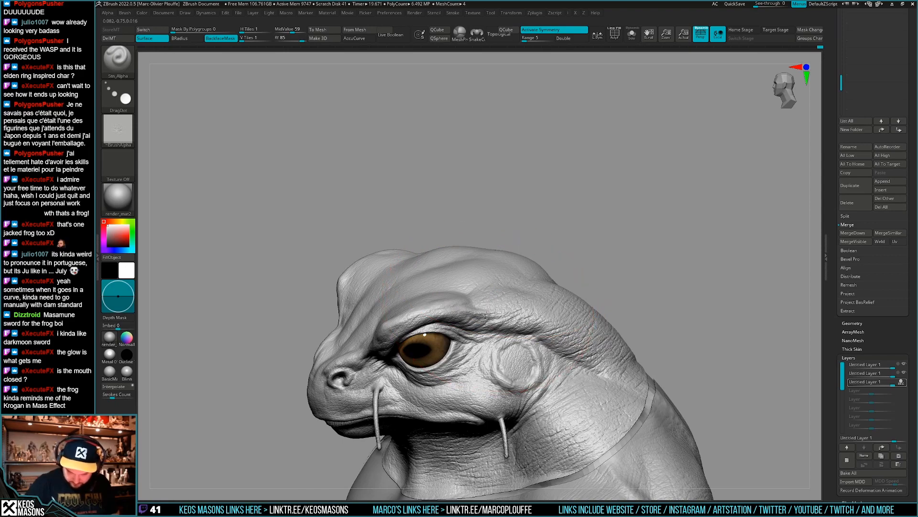
mouse_move(536, 266)
right_mouse_down()
mouse_move(613, 349)
mouse_move(599, 338)
mouse_move(579, 400)
mouse_move(587, 347)
mouse_move(553, 339)
mouse_move(522, 358)
mouse_move(541, 342)
mouse_move(507, 283)
mouse_move(481, 385)
mouse_move(497, 294)
mouse_move(502, 320)
mouse_move(488, 296)
mouse_move(497, 287)
mouse_move(513, 364)
right_mouse_up()
right_click_drag(521, 354, 558, 222)
- Stamp symmetrical skin wrinkles over the top of the head and the brow ridges above the eyes
mouse_move(651, 287)
right_mouse_down()
mouse_move(666, 316)
mouse_move(667, 280)
mouse_move(676, 280)
mouse_move(574, 296)
mouse_move(497, 290)
mouse_move(553, 230)
mouse_move(547, 332)
mouse_move(512, 336)
mouse_move(593, 277)
mouse_move(557, 342)
mouse_move(683, 318)
right_mouse_up()
mouse_move(595, 354)
right_mouse_down()
mouse_move(607, 335)
mouse_move(541, 337)
right_mouse_up()
mouse_move(500, 363)
right_mouse_down()
mouse_move(640, 311)
mouse_move(625, 323)
mouse_move(650, 329)
mouse_move(601, 347)
mouse_move(659, 329)
mouse_move(627, 360)
mouse_move(620, 356)
mouse_move(636, 334)
mouse_move(622, 344)
mouse_move(589, 406)
right_mouse_up()
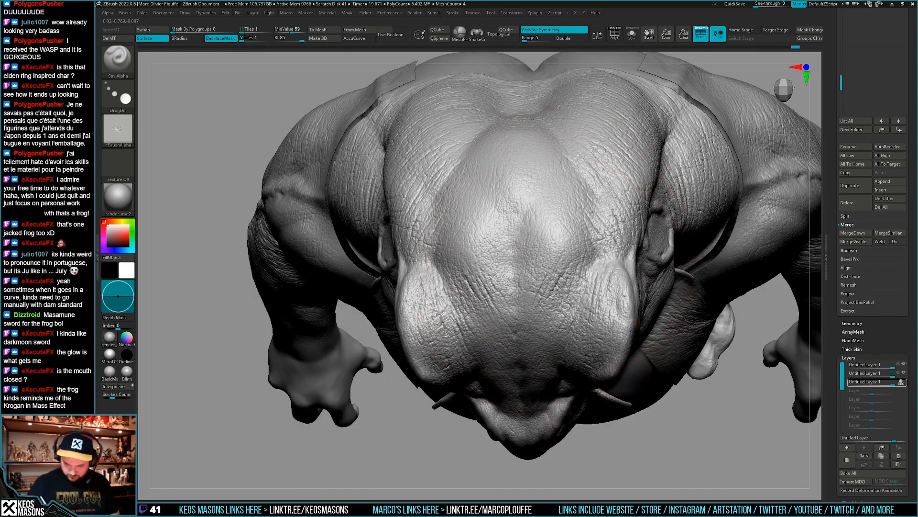
mouse_move(554, 290)
right_mouse_down()
mouse_move(550, 330)
mouse_move(570, 286)
right_mouse_up()
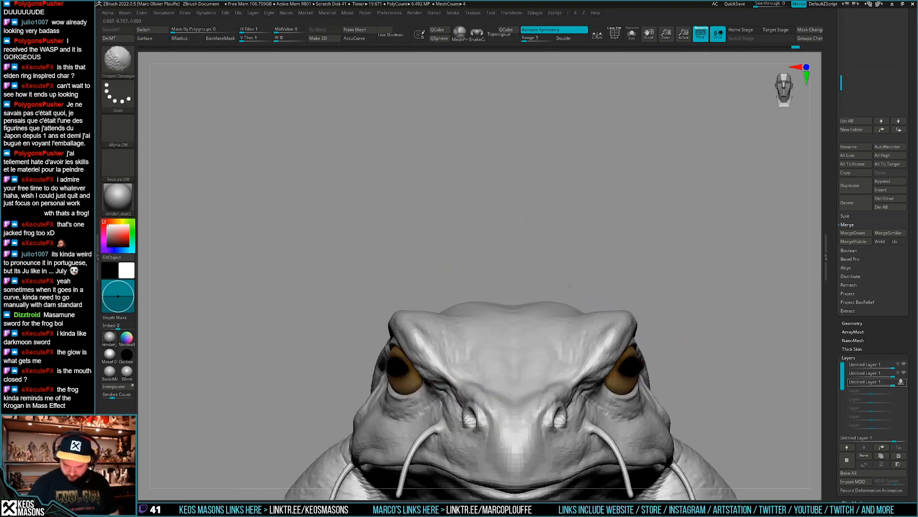
mouse_move(605, 215)
right_mouse_down()
mouse_move(542, 351)
mouse_move(632, 252)
mouse_move(629, 285)
right_mouse_up()
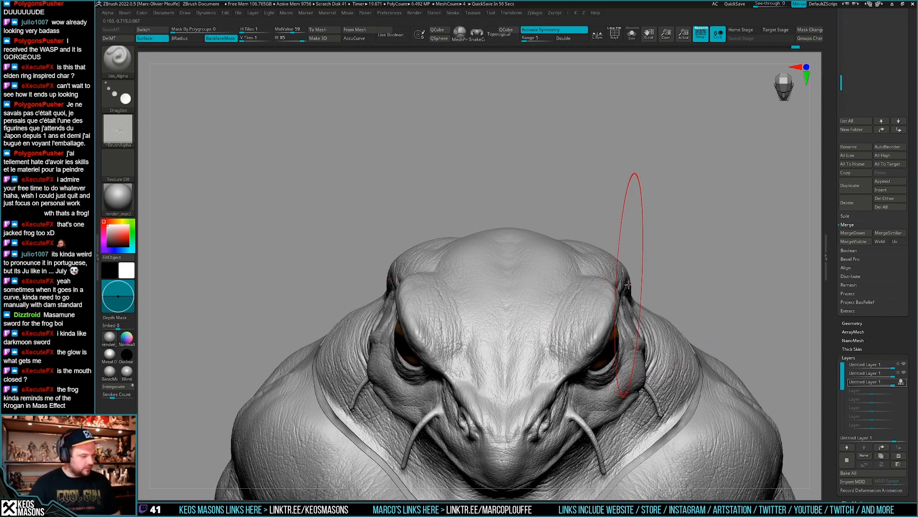
mouse_move(628, 285)
right_mouse_down()
mouse_move(627, 246)
mouse_move(562, 268)
mouse_move(554, 343)
mouse_move(523, 337)
mouse_move(530, 349)
mouse_move(543, 322)
mouse_move(623, 324)
mouse_move(591, 318)
mouse_move(596, 349)
mouse_move(552, 335)
mouse_move(588, 330)
mouse_move(572, 368)
mouse_move(537, 365)
mouse_move(563, 341)
mouse_move(538, 330)
mouse_move(564, 327)
mouse_move(556, 420)
right_mouse_up()
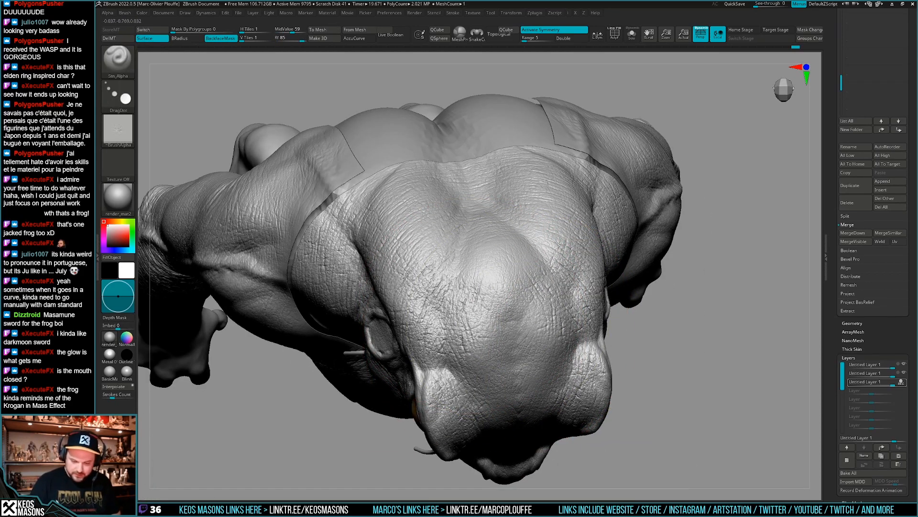
mouse_move(459, 336)
right_mouse_down()
mouse_move(477, 374)
mouse_move(539, 314)
mouse_move(567, 336)
mouse_move(580, 379)
mouse_move(565, 339)
mouse_move(538, 362)
mouse_move(554, 334)
mouse_move(590, 380)
mouse_move(554, 378)
mouse_move(593, 355)
mouse_move(613, 321)
mouse_move(558, 333)
mouse_move(590, 291)
mouse_move(677, 287)
mouse_move(580, 269)
right_mouse_up()
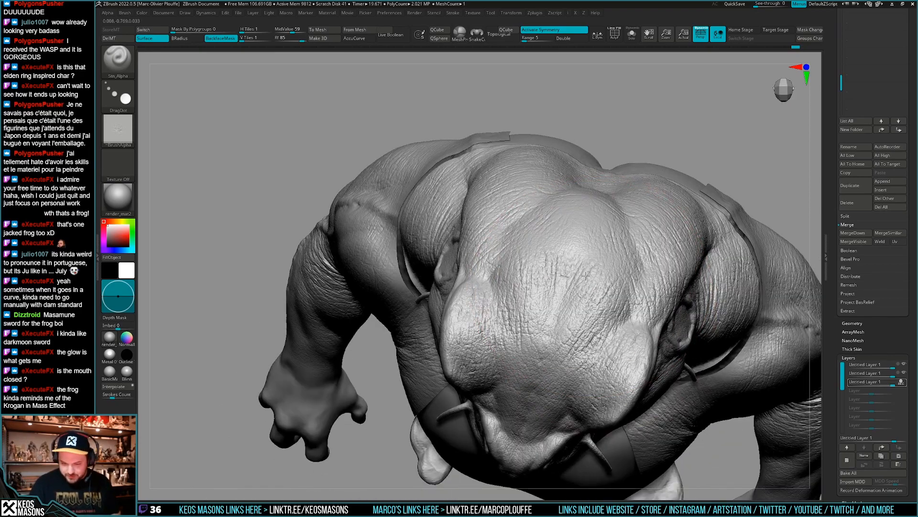
- Undo unwanted stamps and, with symmetry off, stamp wrinkles down the middle of the forehead
mouse_move(575, 319)
right_mouse_down()
mouse_move(660, 219)
mouse_move(572, 310)
mouse_move(558, 348)
mouse_move(502, 332)
mouse_move(553, 401)
mouse_move(557, 337)
mouse_move(560, 344)
right_mouse_up()
key("ctrl+z")
mouse_move(644, 340)
right_mouse_down()
mouse_move(653, 312)
mouse_move(645, 324)
mouse_move(644, 295)
mouse_move(591, 412)
mouse_move(530, 322)
mouse_move(533, 382)
right_mouse_up()
key("x")
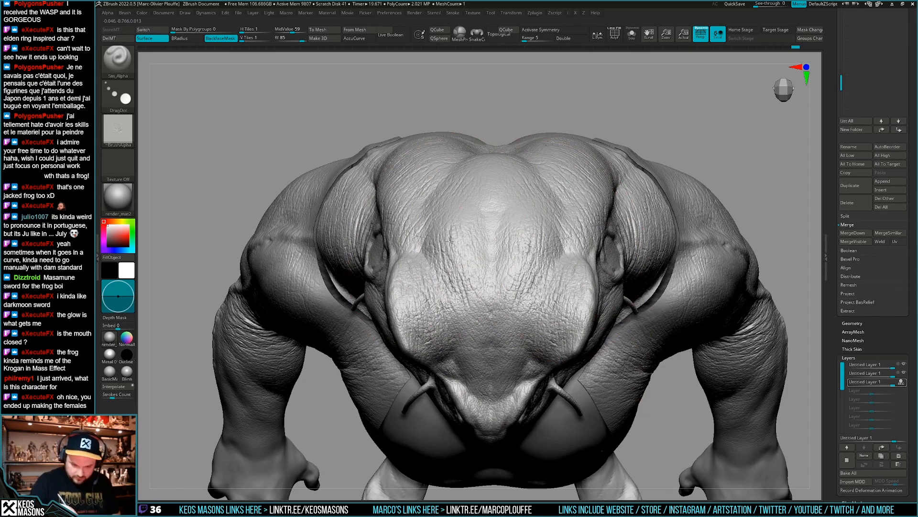
mouse_move(487, 244)
right_mouse_down()
mouse_move(488, 285)
mouse_move(498, 290)
right_mouse_up()
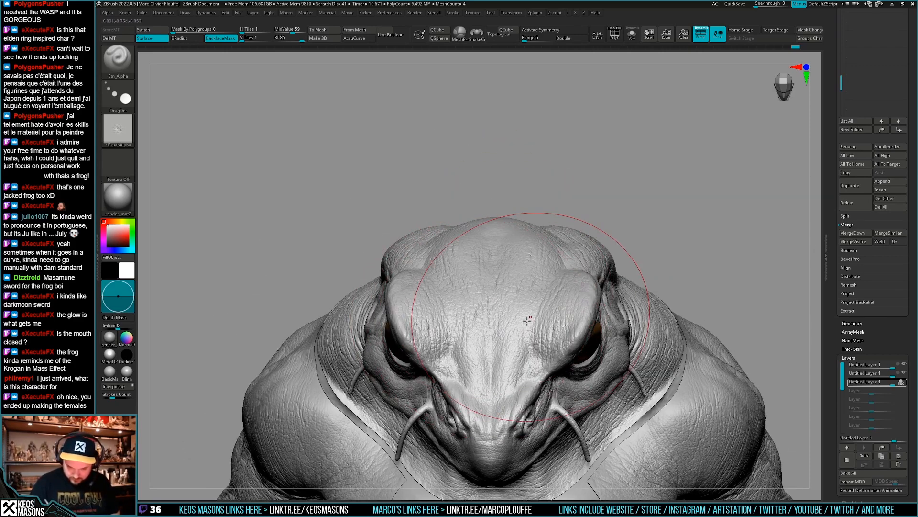
key("ctrl+z")
left_click_drag(465, 311, 463, 310)
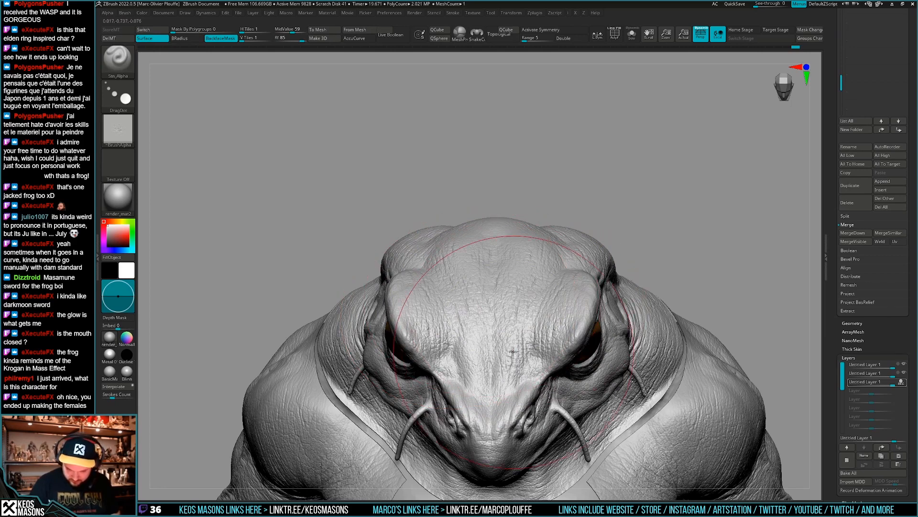
- Stamp skin detail over the snout between the nostrils and above the lip, and turn symmetry back on
mouse_move(475, 353)
right_mouse_down()
mouse_move(482, 314)
mouse_move(486, 401)
mouse_move(507, 354)
mouse_move(516, 378)
mouse_move(524, 361)
mouse_move(537, 364)
right_mouse_up()
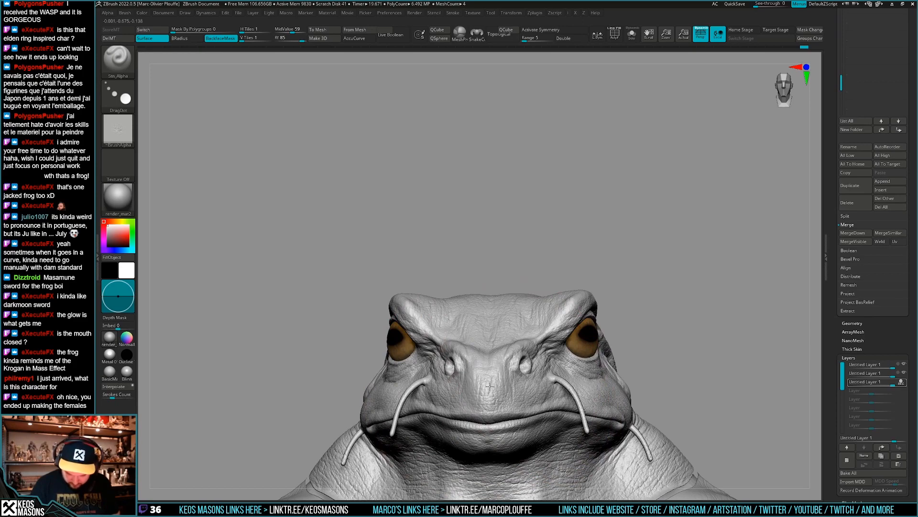
mouse_move(490, 386)
right_mouse_down()
mouse_move(526, 377)
mouse_move(536, 372)
mouse_move(505, 374)
mouse_move(591, 334)
mouse_move(607, 358)
right_mouse_up()
mouse_move(436, 368)
right_mouse_down()
mouse_move(531, 378)
mouse_move(499, 340)
mouse_move(490, 382)
mouse_move(482, 352)
mouse_move(581, 337)
mouse_move(593, 373)
mouse_move(608, 346)
mouse_move(584, 317)
mouse_move(543, 359)
mouse_move(536, 339)
mouse_move(504, 318)
mouse_move(503, 304)
mouse_move(526, 287)
mouse_move(460, 261)
mouse_move(441, 288)
mouse_move(513, 293)
mouse_move(496, 302)
mouse_move(472, 287)
right_mouse_up()
key("x")
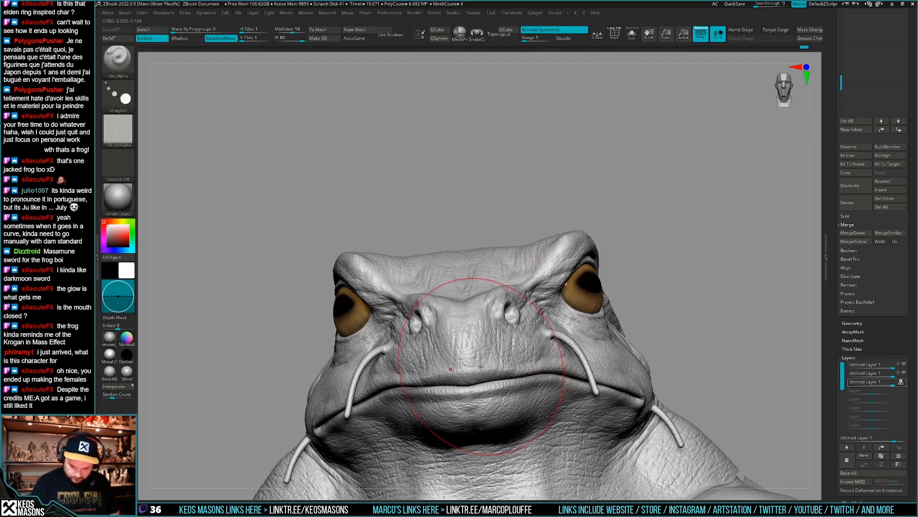
key("x")
key("x")
- Stamp symmetrical skin wrinkles over the side of the snout, the cheek below the eye and the jaw
right_click_drag(469, 369, 655, 299)
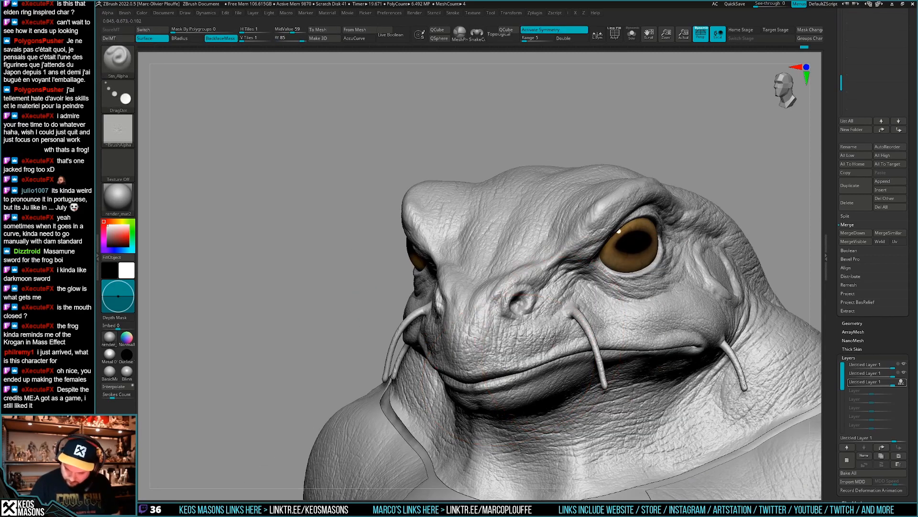
right_click_drag(556, 351, 598, 362)
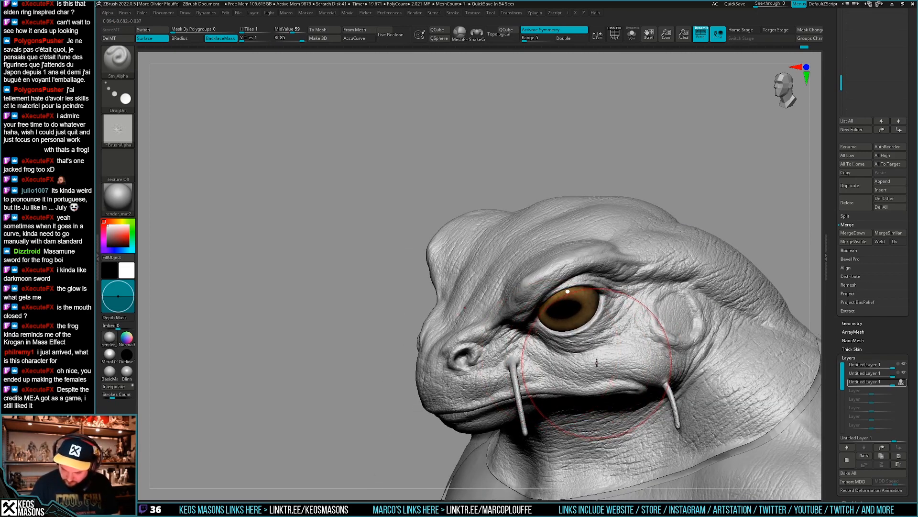
right_click_drag(594, 367, 611, 351)
mouse_move(698, 339)
right_mouse_down()
mouse_move(617, 357)
mouse_move(595, 353)
mouse_move(609, 321)
mouse_move(589, 316)
mouse_move(584, 293)
mouse_move(583, 310)
mouse_move(601, 301)
mouse_move(629, 318)
mouse_move(670, 272)
mouse_move(679, 299)
mouse_move(660, 266)
mouse_move(488, 338)
mouse_move(477, 329)
mouse_move(489, 339)
mouse_move(597, 337)
mouse_move(601, 318)
right_mouse_up()
key("ctrl")
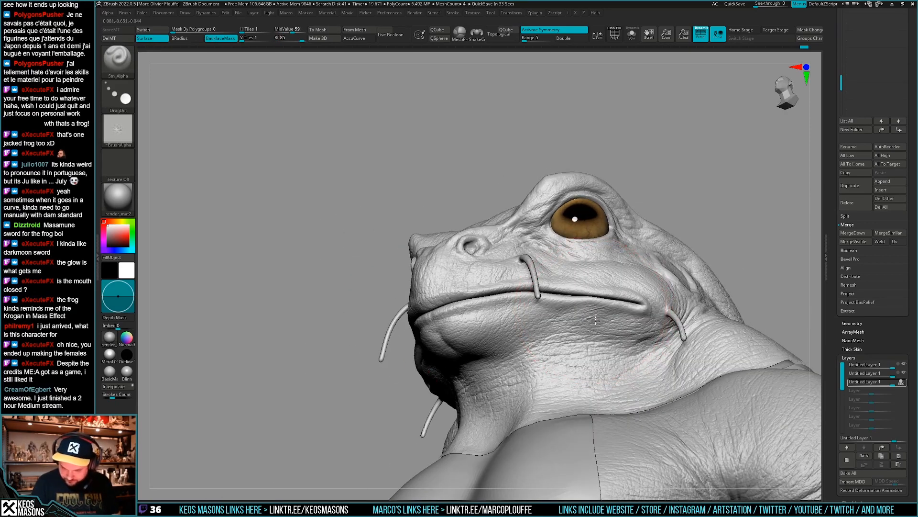
- Undo the last stamp, enlarge the brush and stamp wrinkles under the jaw and along the throat
key("ctrl+z")
key("]")
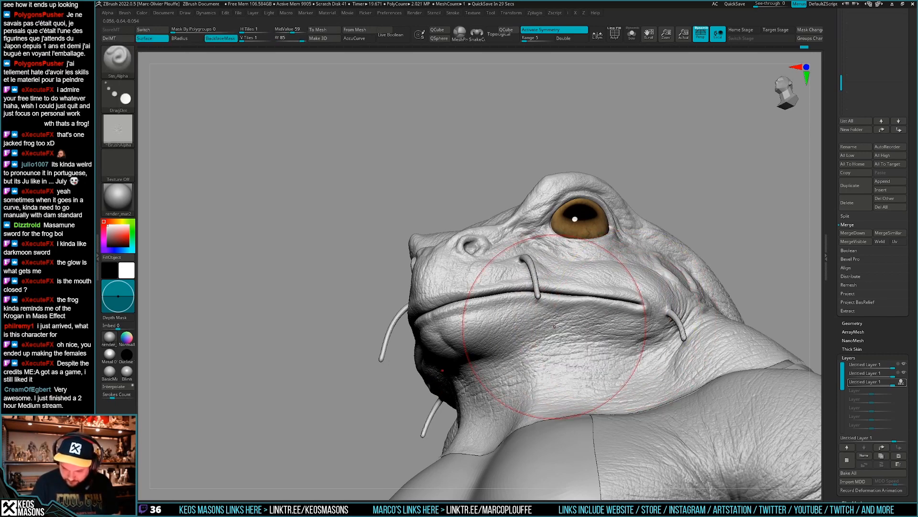
right_click_drag(554, 327, 518, 330)
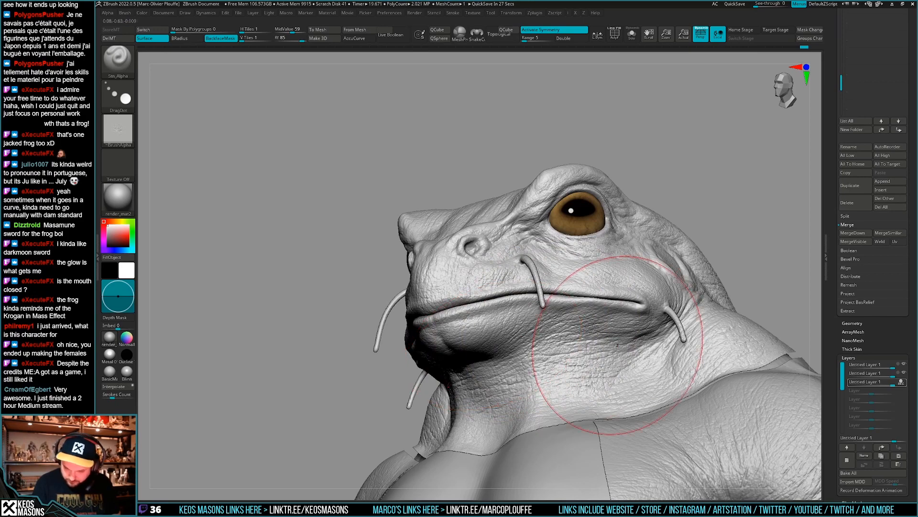
mouse_move(616, 345)
right_mouse_down()
mouse_move(627, 333)
mouse_move(589, 315)
mouse_move(637, 314)
mouse_move(673, 345)
mouse_move(687, 311)
right_mouse_up()
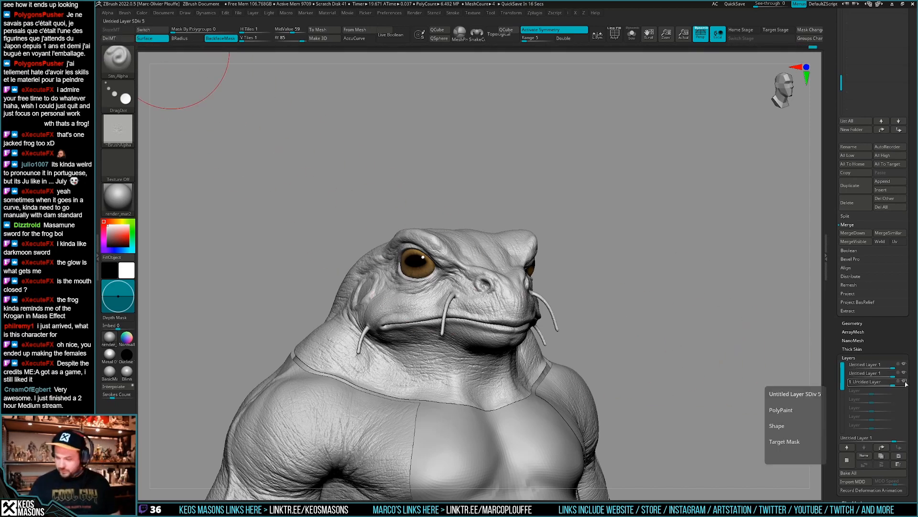
- With the third sculpt layer switched off, replace the stored morph target, and set that layer back to recording
left_click(132, 39)
left_click(131, 29)
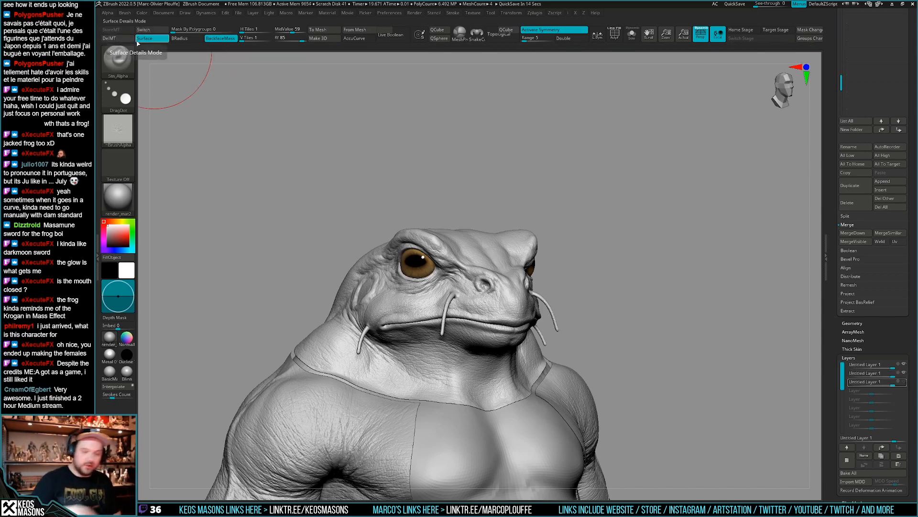
left_click(901, 381)
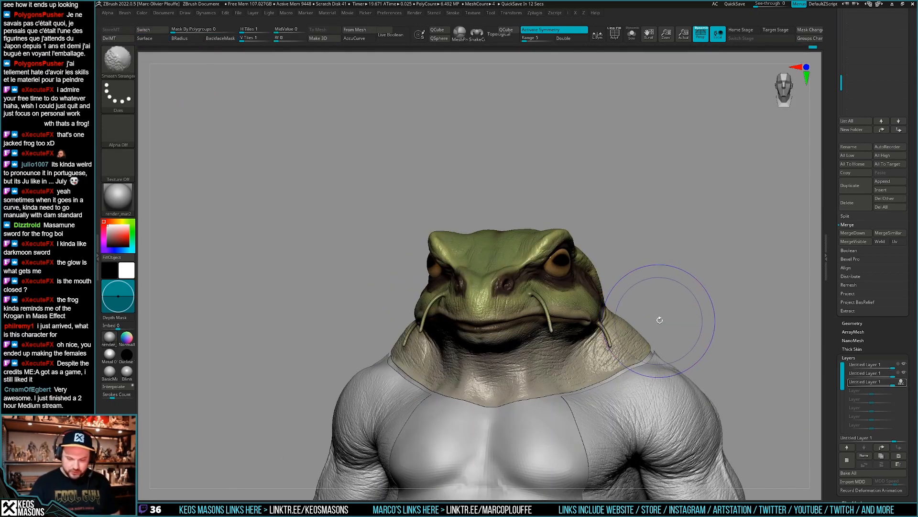
- Hide the frog's painted colour and set the Morph brush's Z intensity to 14
key("space")
left_click(702, 350)
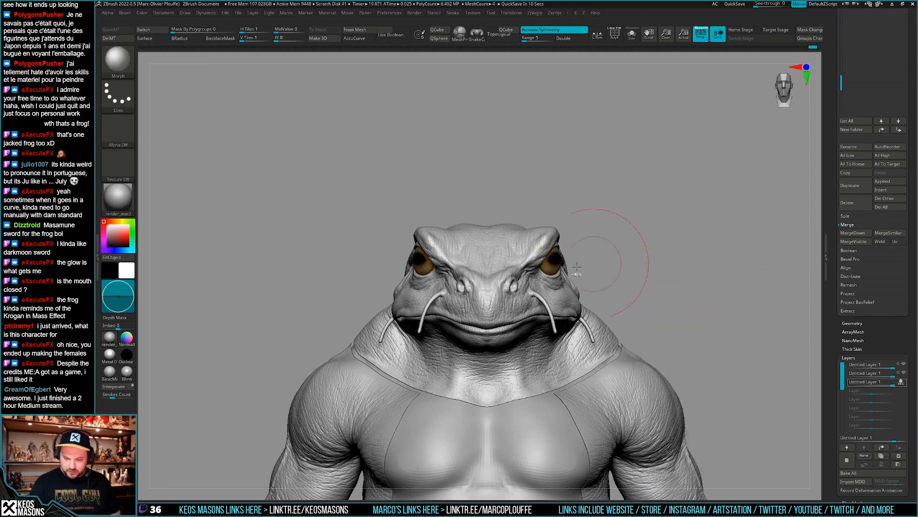
right_click_drag(598, 261, 598, 287, "ctrl")
right_click(490, 296)
left_click_drag(514, 313, 501, 314)
right_click_drag(491, 296, 503, 308, "shift")
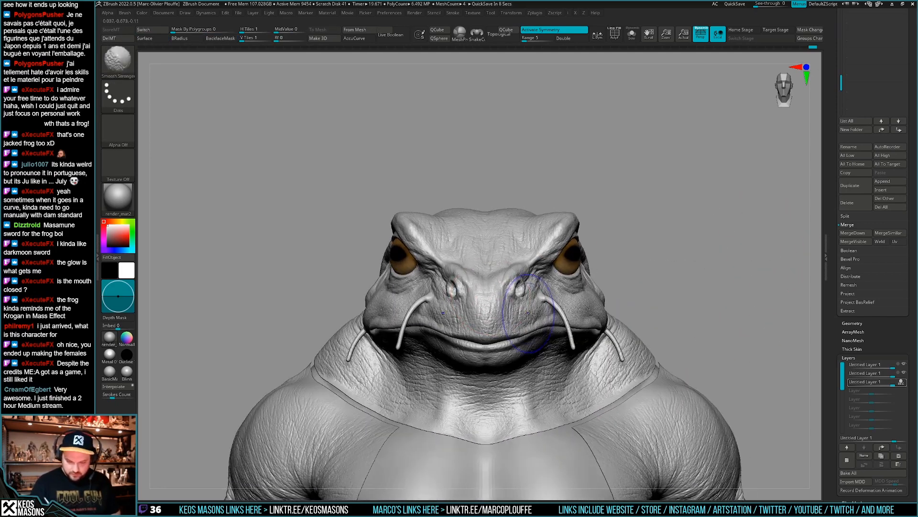
key("space")
left_click(582, 328)
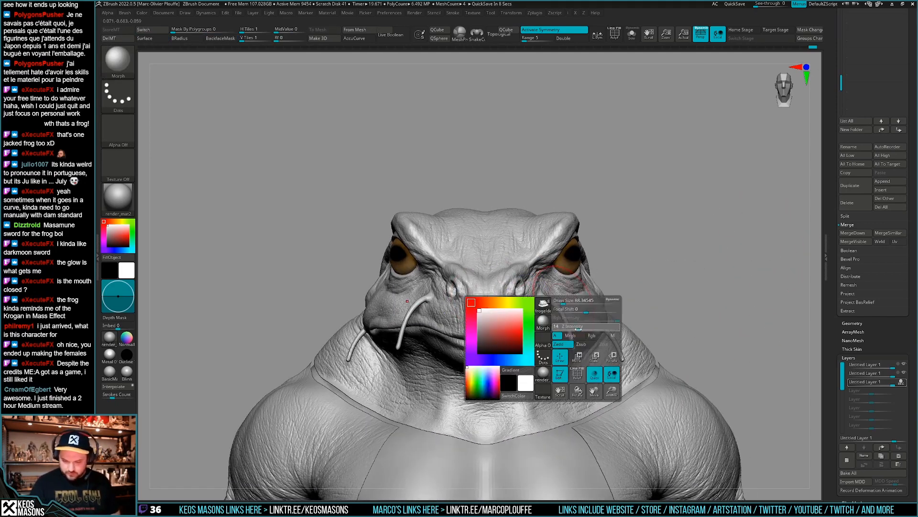
- Reduce the Morph brush size and soften the stamped wrinkles over the snout, around the nostrils and above the lip
right_click_drag(564, 306, 524, 304)
mouse_move(495, 303)
left_mouse_down("shift")
mouse_move(506, 302)
mouse_move(501, 307)
left_mouse_up("shift")
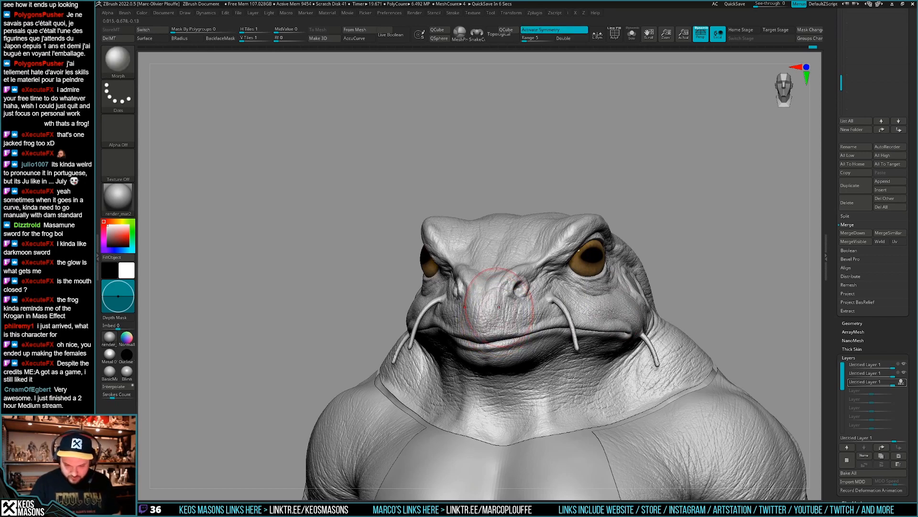
key("ctrl+z")
key("space")
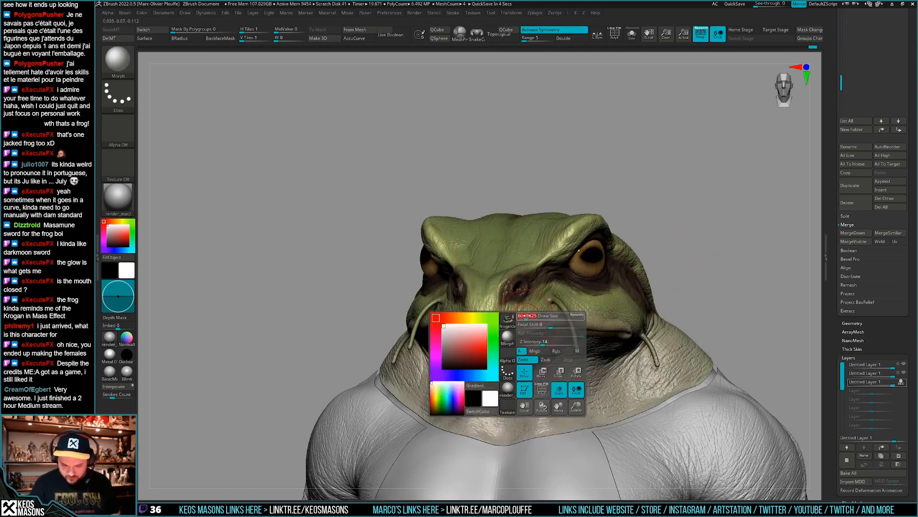
left_click_drag(519, 316, 509, 316)
key("ctrl+shift+z")
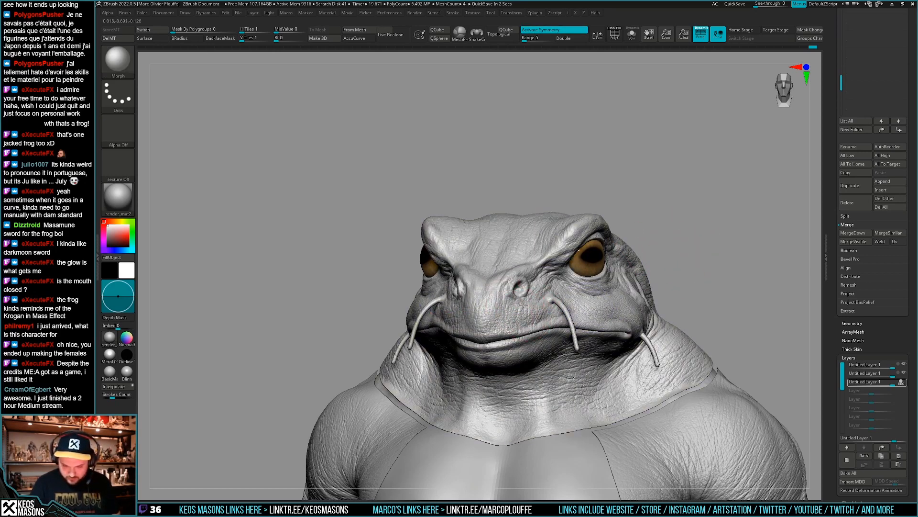
left_click(603, 298)
mouse_move(614, 315)
right_mouse_down("shift")
mouse_move(603, 319)
mouse_move(751, 250)
right_mouse_up("shift")
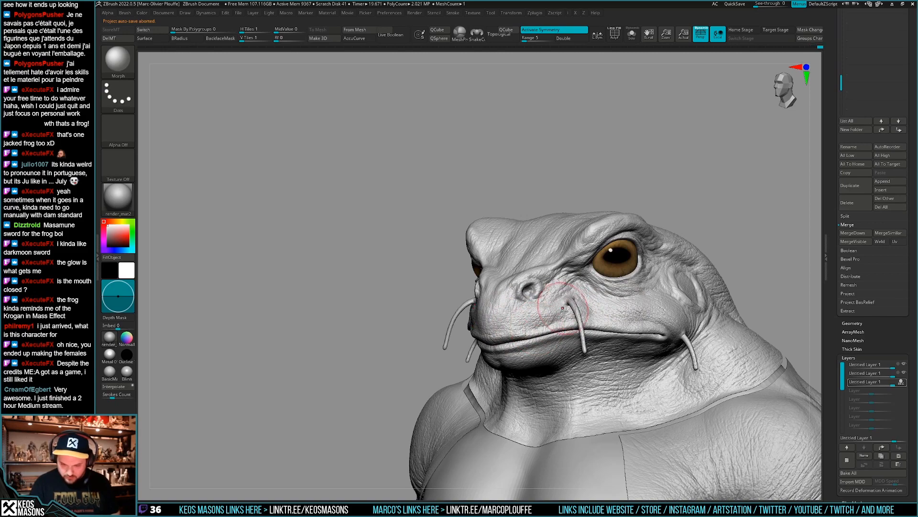
mouse_move(563, 309)
right_mouse_down()
mouse_move(598, 324)
mouse_move(557, 324)
mouse_move(587, 296)
mouse_move(555, 316)
right_mouse_up()
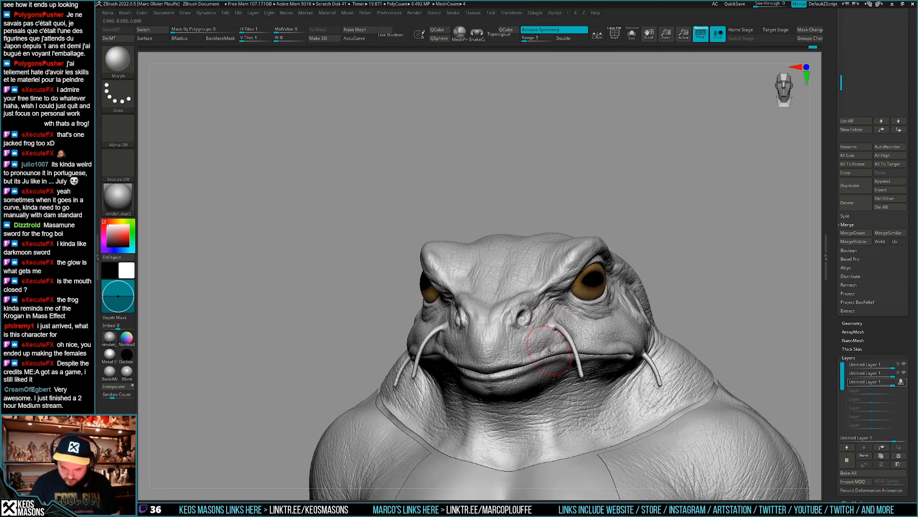
right_click_drag(550, 351, 556, 341)
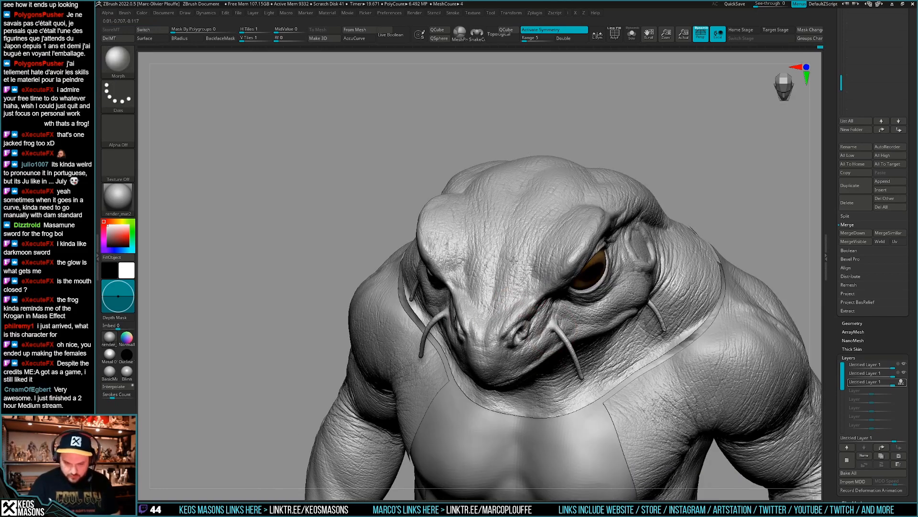
- Soften the skin detail on the forehead between the brows with the Morph brush, undoing the last stroke
left_click_drag(513, 260, 544, 246)
mouse_move(544, 268)
right_mouse_down()
mouse_move(521, 306)
mouse_move(528, 288)
right_mouse_up()
right_click(512, 325)
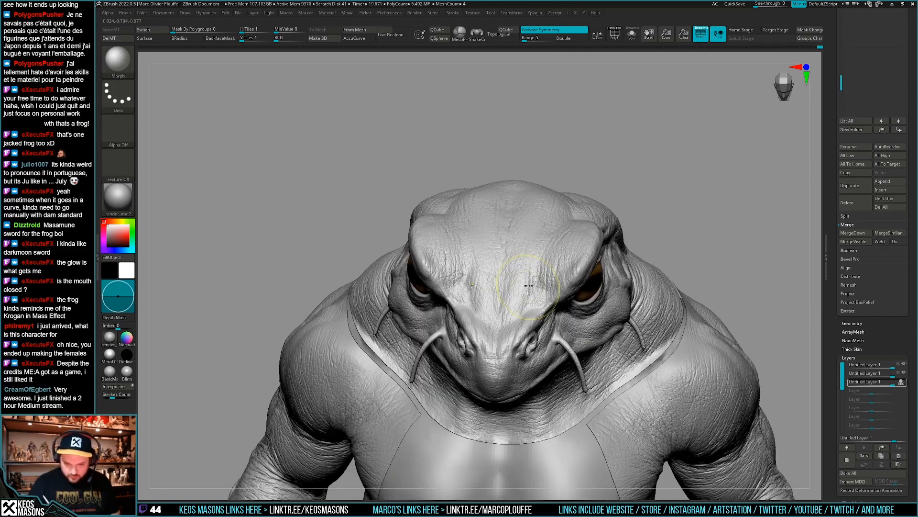
key("ctrl+z")
right_click(499, 326)
right_click(495, 354)
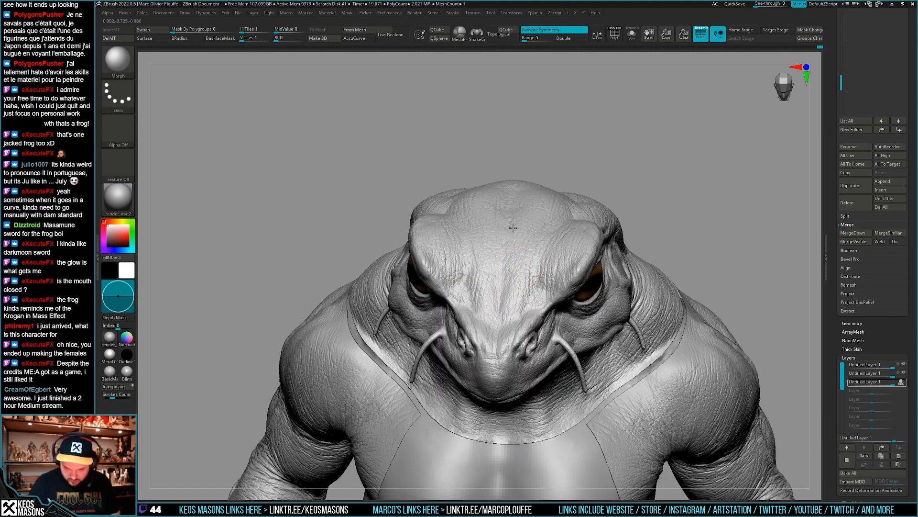
- Fade the wrinkles across the crown of the head with symmetrical Morph brush strokes
right_click_drag(524, 242, 644, 268)
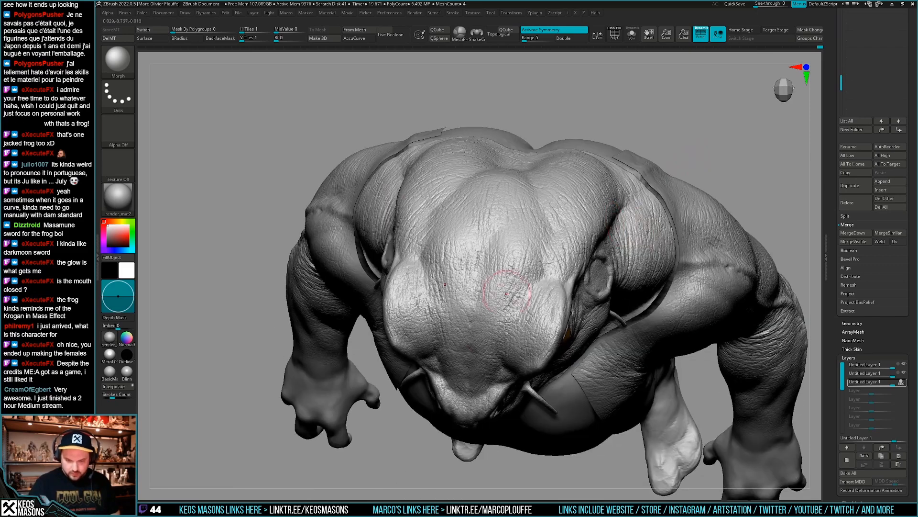
right_click_drag(508, 304, 503, 268)
right_click_drag(499, 325, 498, 275)
right_click_drag(498, 275, 504, 262)
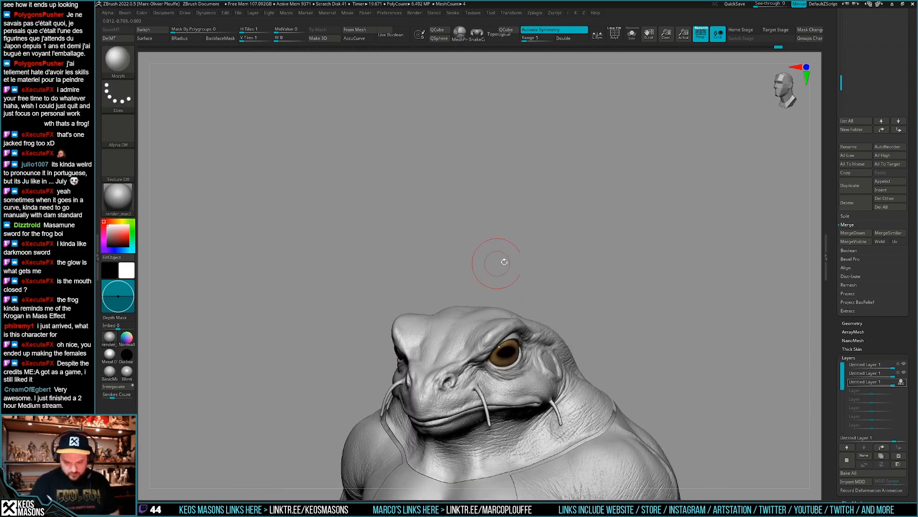
- Soften the wrinkles on the back of the head and nape, and undo the last strokes
mouse_move(648, 277)
right_mouse_down()
mouse_move(636, 307)
mouse_move(551, 369)
mouse_move(591, 328)
mouse_move(536, 283)
right_mouse_up()
right_click_drag(610, 381, 594, 313)
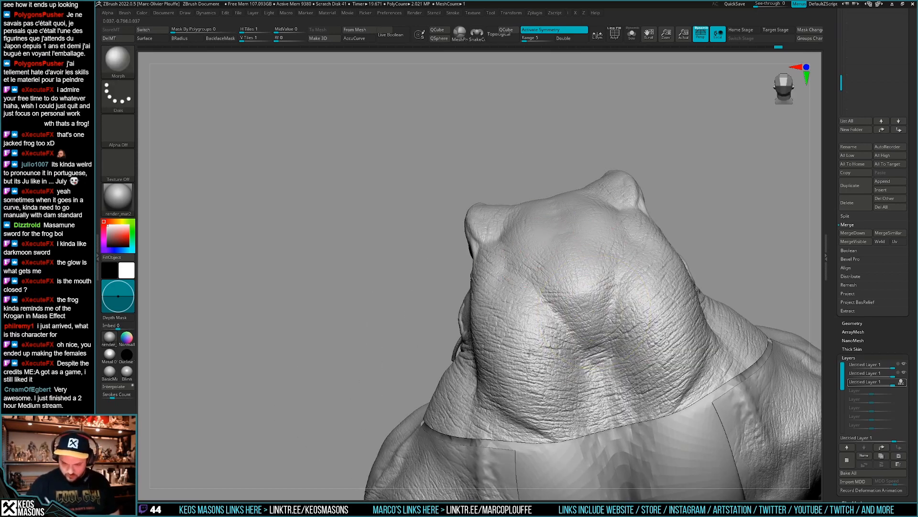
right_click_drag(552, 373, 589, 366)
key("ctrl+z")
key("ctrl+z")
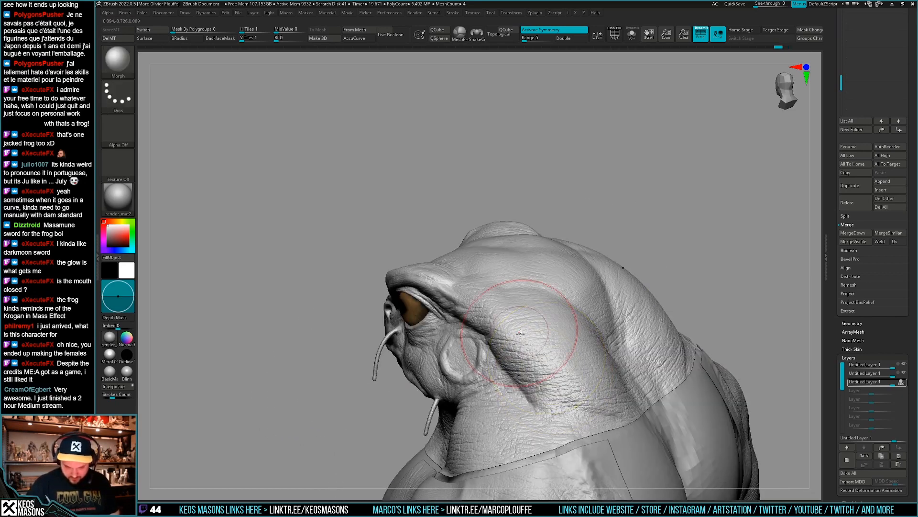
- Blend down the skin detail on the side of the neck behind the eardrum with the Morph brush
right_click_drag(540, 387, 540, 379)
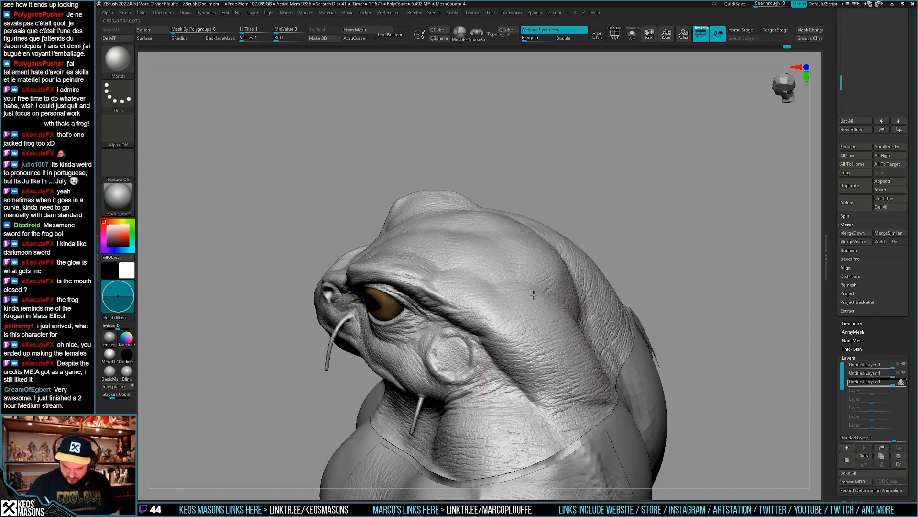
mouse_move(584, 436)
right_mouse_down()
mouse_move(591, 331)
mouse_move(595, 343)
right_mouse_up()
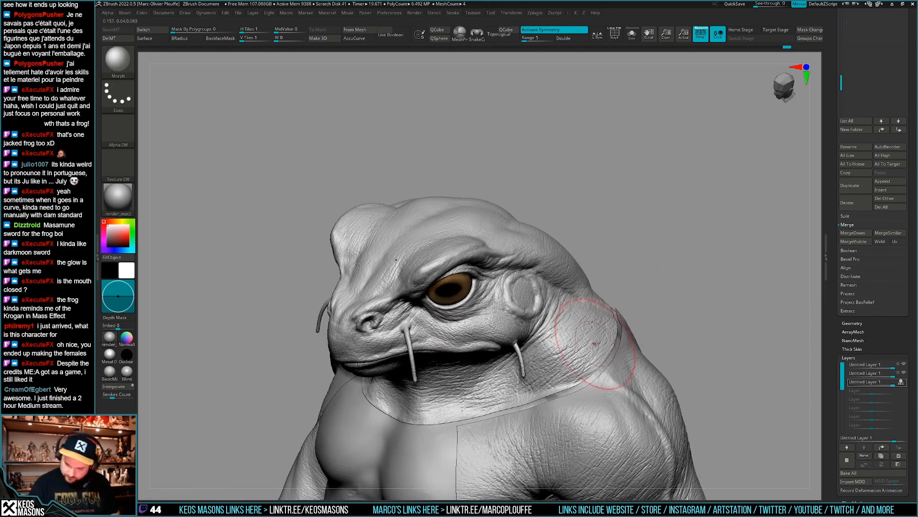
right_click_drag(555, 385, 711, 293)
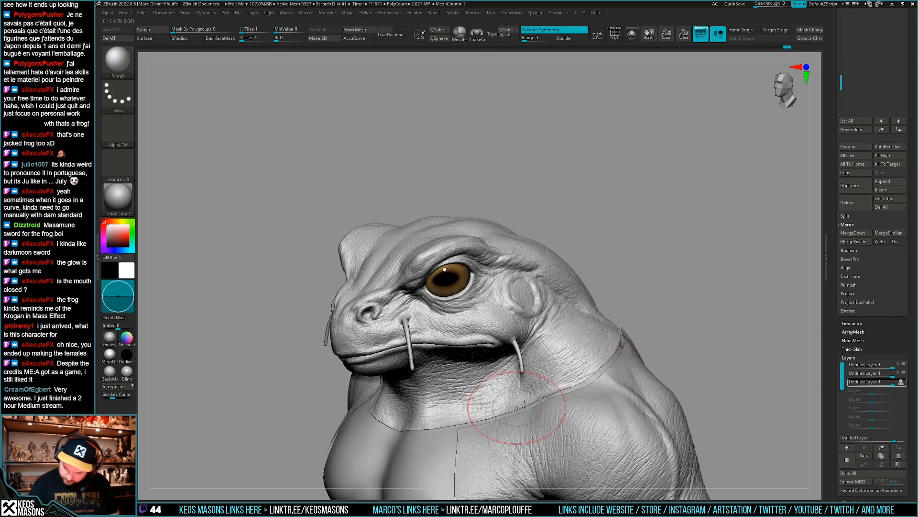
- Even out the wrinkles along the base of the neck, the throat and below the jaw corner
right_click_drag(526, 404, 612, 378)
right_click_drag(529, 387, 559, 368)
mouse_move(485, 398)
right_mouse_down()
mouse_move(588, 352)
mouse_move(507, 381)
mouse_move(558, 353)
mouse_move(463, 410)
right_mouse_up()
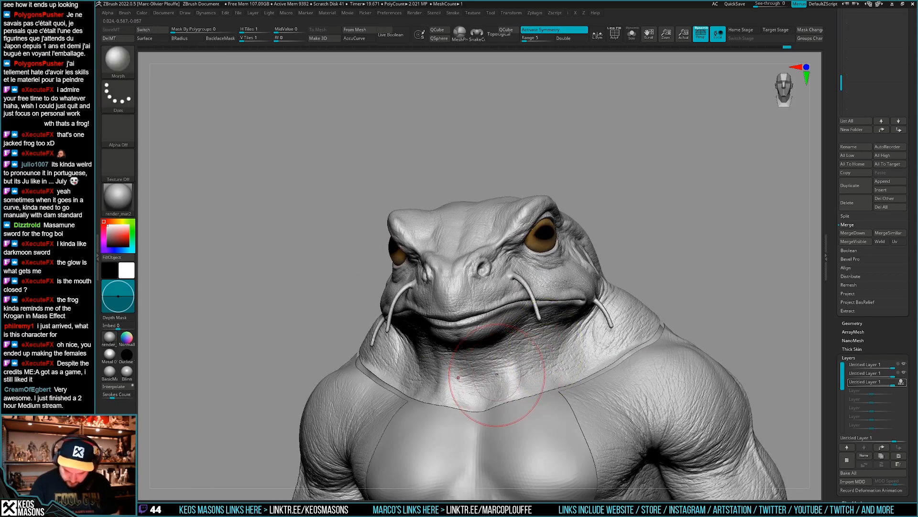
right_click_drag(496, 374, 537, 352)
mouse_move(590, 303)
right_mouse_down()
mouse_move(640, 280)
mouse_move(572, 307)
mouse_move(619, 304)
right_mouse_up()
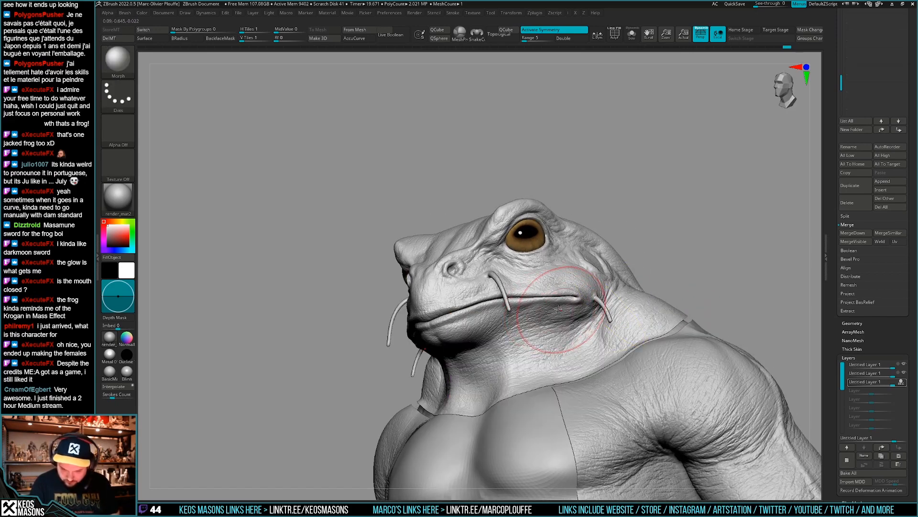
- Soften the skin detail on the cheek between the eye and the mouth, and undo the last stroke
mouse_move(561, 335)
right_mouse_down()
mouse_move(575, 356)
mouse_move(573, 245)
right_mouse_up()
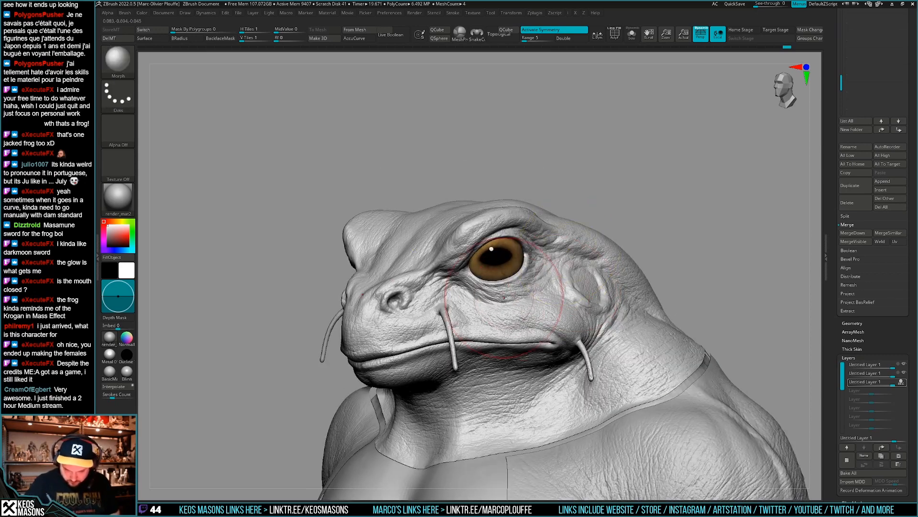
right_click_drag(539, 315, 466, 294)
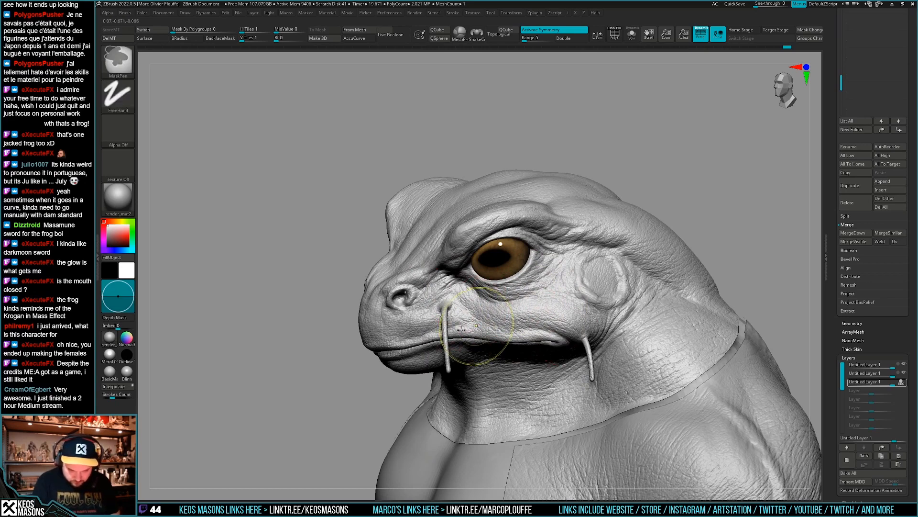
key("ctrl+z")
right_click_drag(397, 320, 532, 296)
right_click_drag(524, 226, 572, 238)
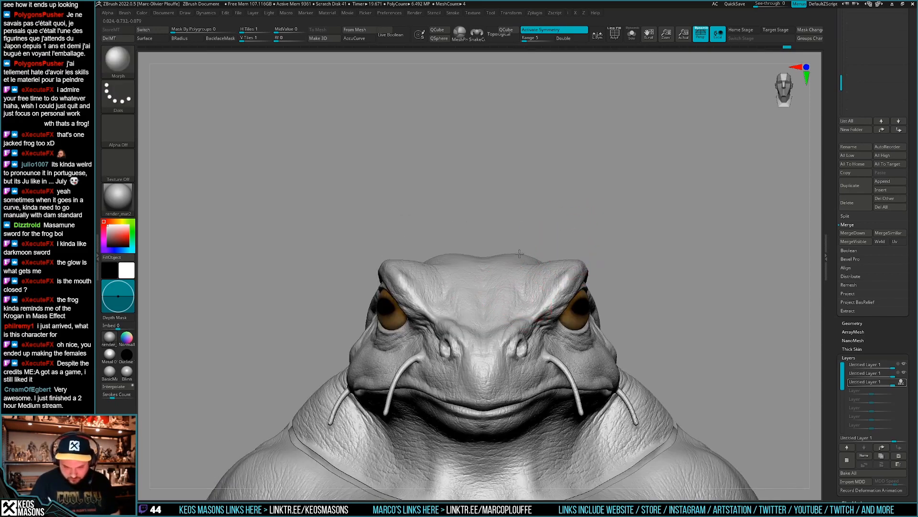
- Fade the wrinkles on the brow ridge and the skin around the eye with the Morph brush
right_click_drag(518, 256, 517, 306)
right_click_drag(445, 314, 440, 283)
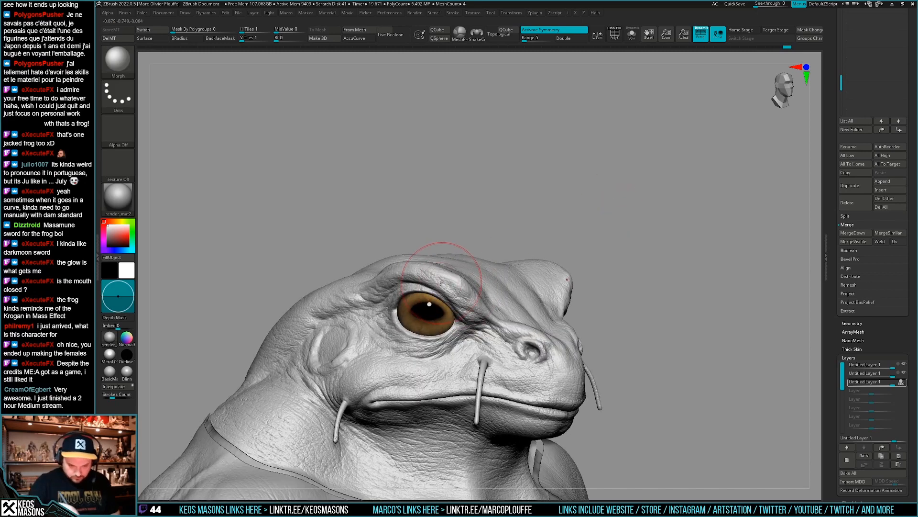
right_click_drag(480, 316, 473, 240)
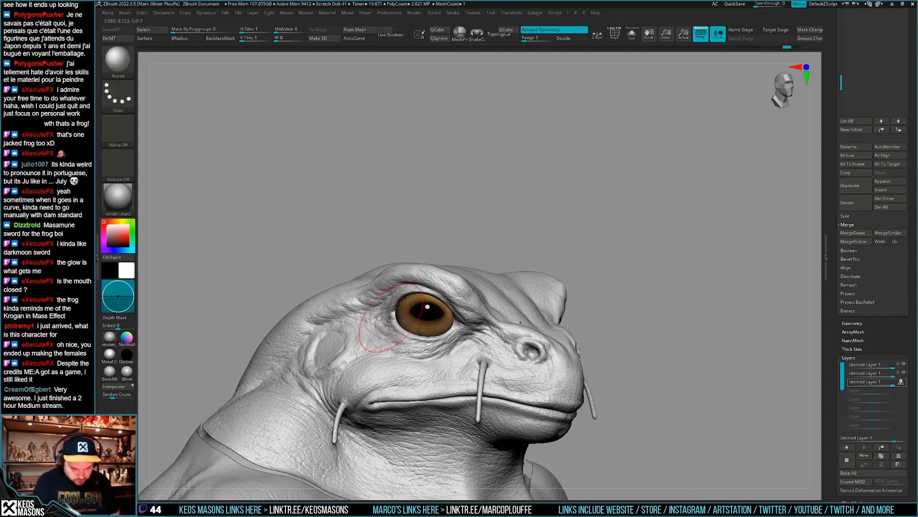
right_click_drag(380, 349, 494, 331, "alt")
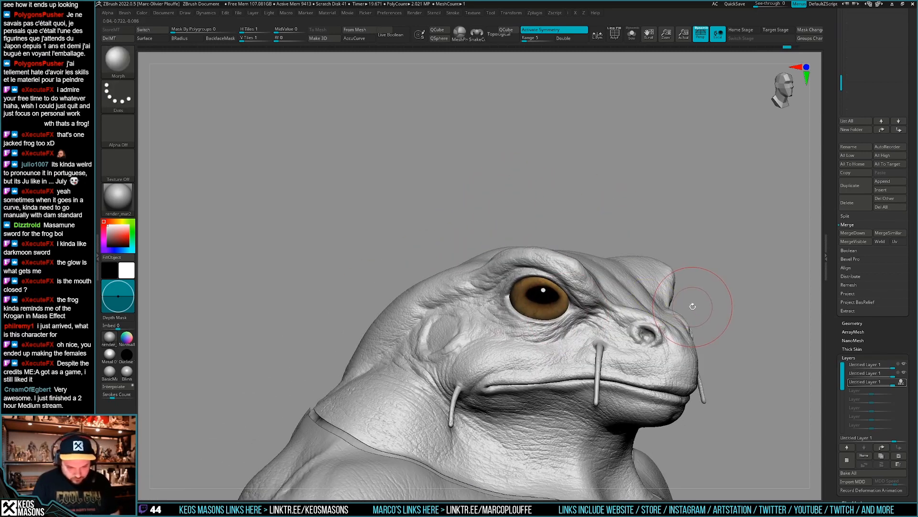
mouse_move(705, 301)
right_mouse_down()
mouse_move(678, 310)
mouse_move(752, 281)
right_mouse_up()
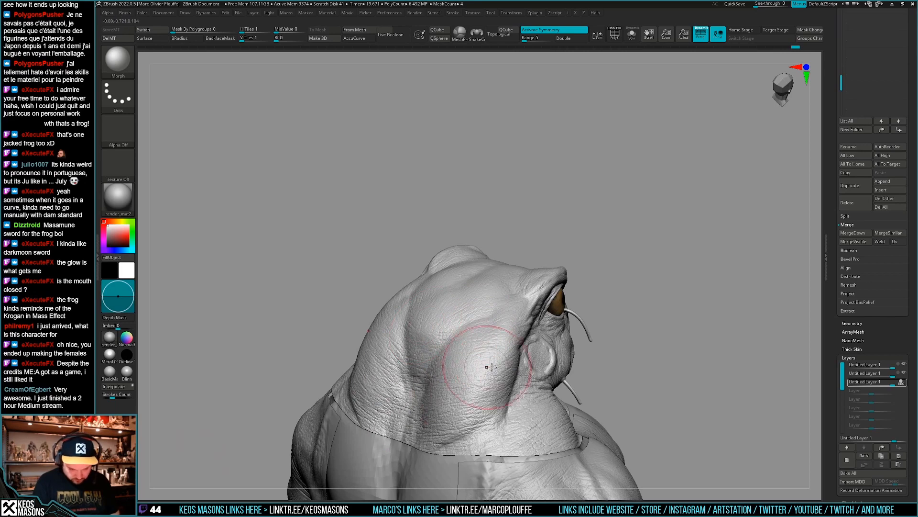
- Soften the remaining wrinkles on the side of the head behind the eardrum and on top of the brow ridges
mouse_move(504, 369)
right_mouse_down()
mouse_move(509, 350)
mouse_move(519, 365)
mouse_move(569, 349)
right_mouse_up()
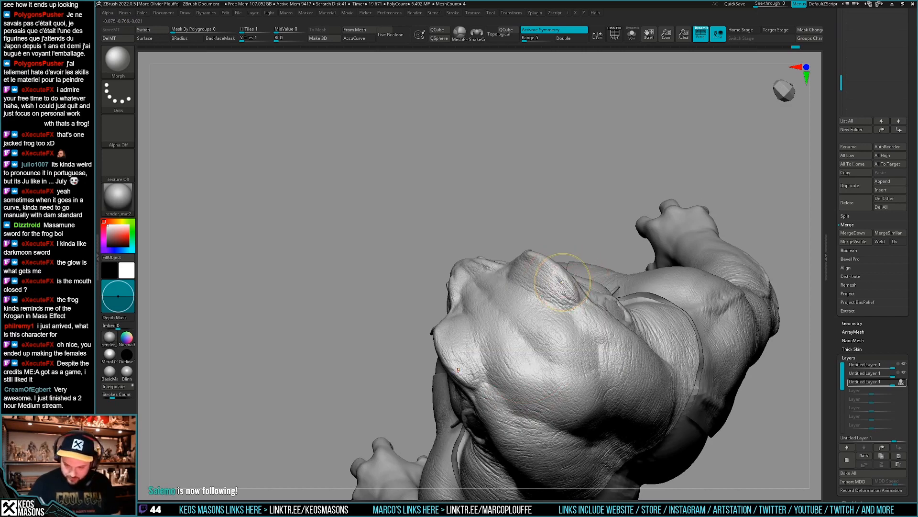
right_click_drag(562, 284, 537, 267, "ctrl")
right_click_drag(582, 348, 584, 242, "ctrl")
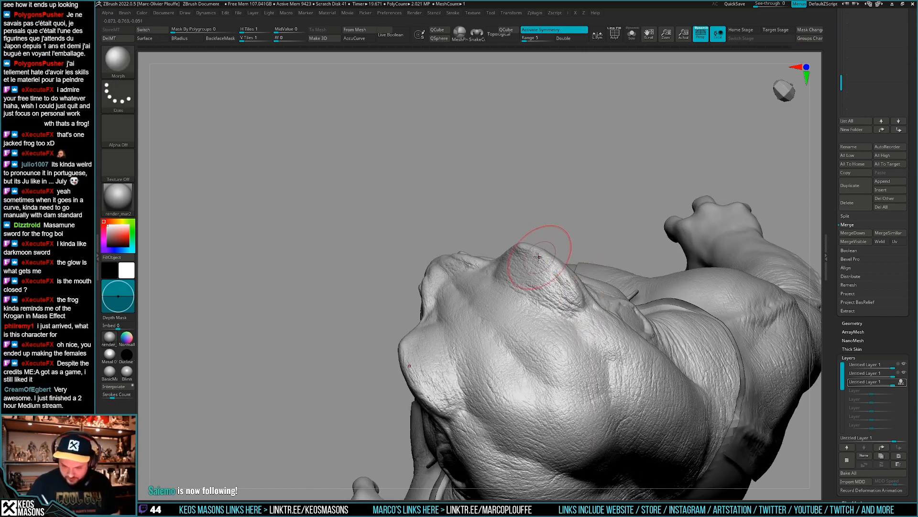
mouse_move(579, 366)
right_mouse_down()
mouse_move(563, 350)
mouse_move(670, 329)
mouse_move(605, 371)
mouse_move(638, 354)
right_mouse_up()
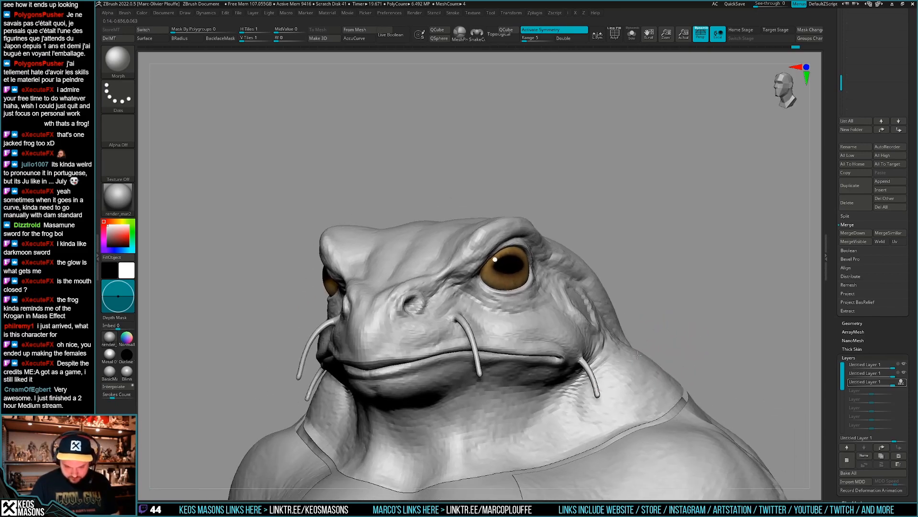
right_click_drag(590, 389, 580, 387)
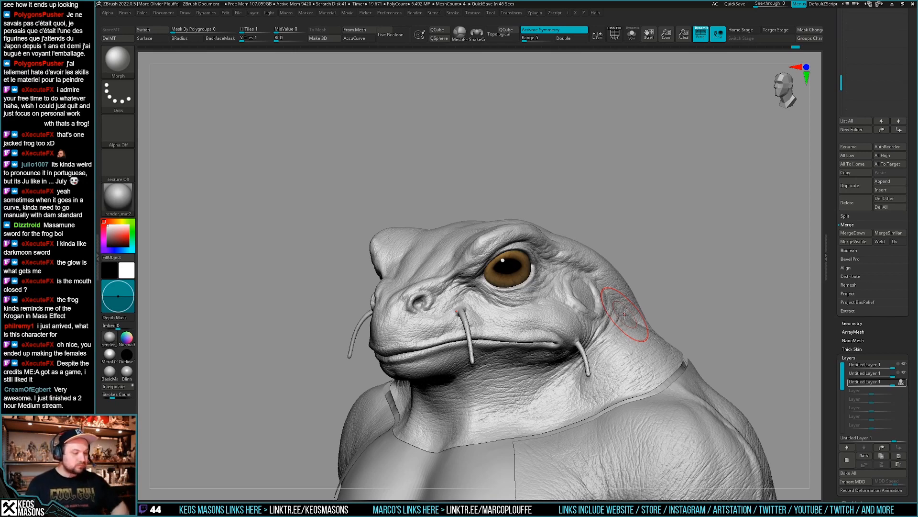
- Stop recording the third sculpt layer and toggle its visibility to compare the head with and without the skin detail
mouse_move(624, 315)
right_mouse_down()
mouse_move(555, 323)
mouse_move(613, 334)
mouse_move(653, 301)
mouse_move(674, 297)
mouse_move(686, 331)
right_mouse_up()
key("shift+f")
key("shift+f")
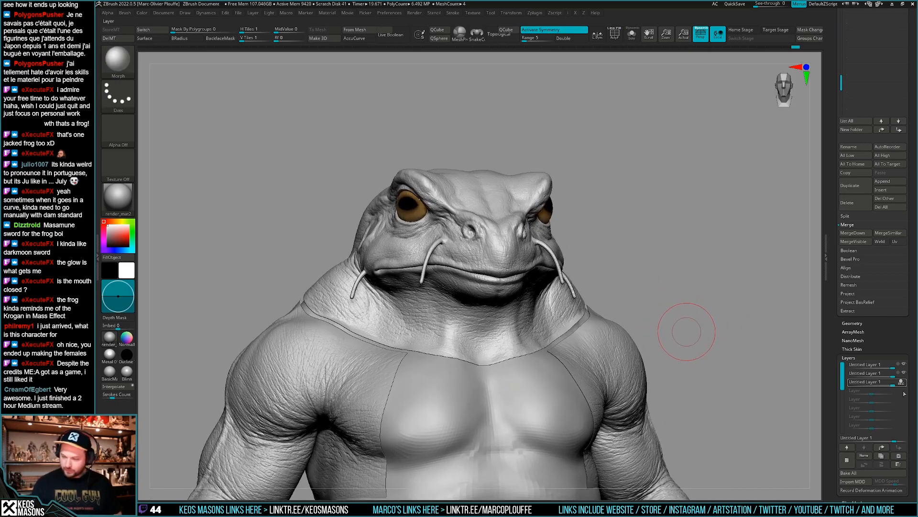
left_click(905, 383)
left_click(904, 383)
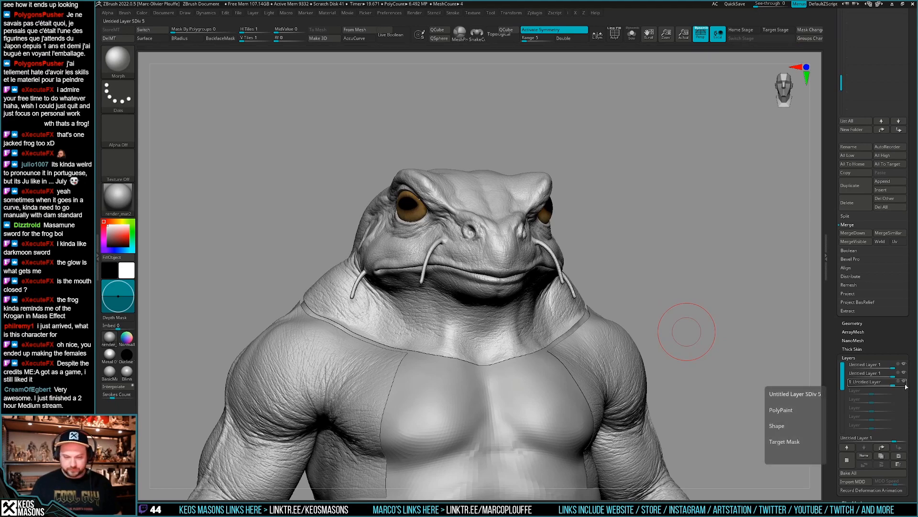
left_click(905, 384)
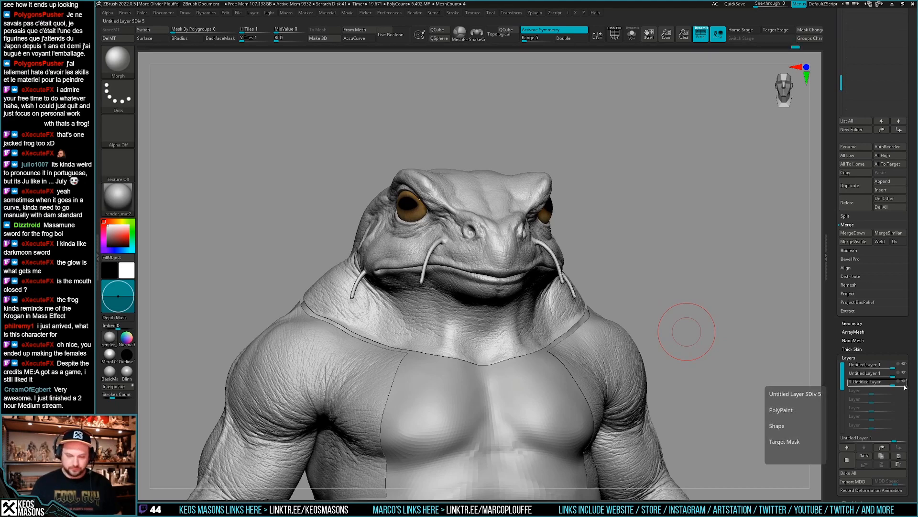
left_click(904, 383, "shift")
mouse_move(761, 392)
right_mouse_down()
mouse_move(801, 366)
mouse_move(737, 375)
mouse_move(749, 382)
right_mouse_up()
key("ctrl+z")
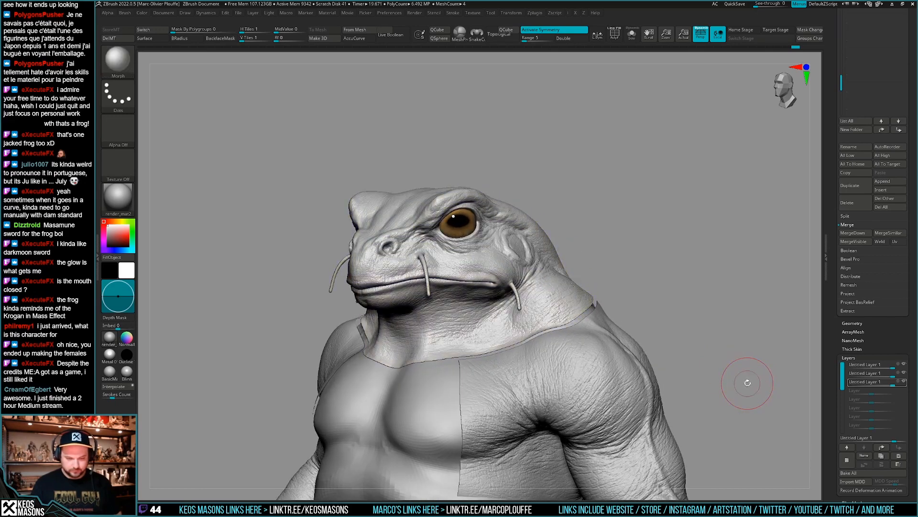
- Toggle the second and third sculpt layers' visibility and compare the skin detail on the head and torso
left_click(905, 383)
left_click(906, 384)
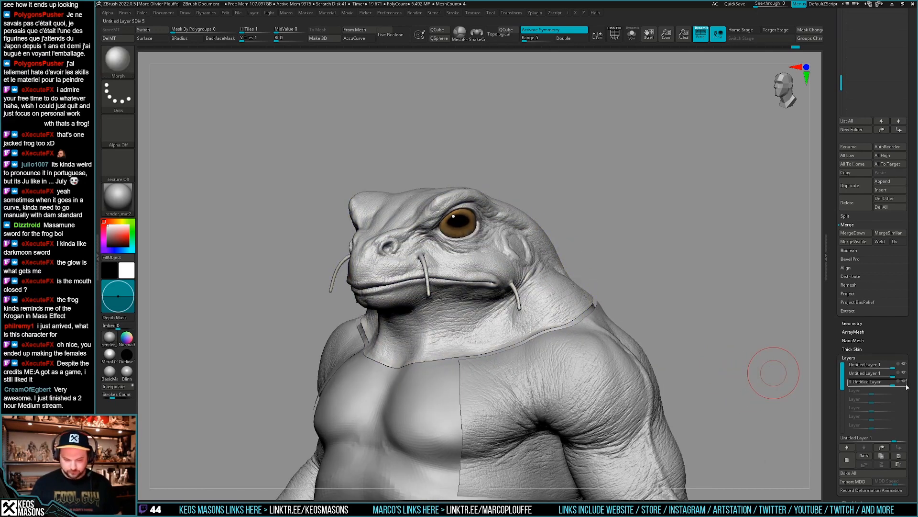
left_click(905, 384)
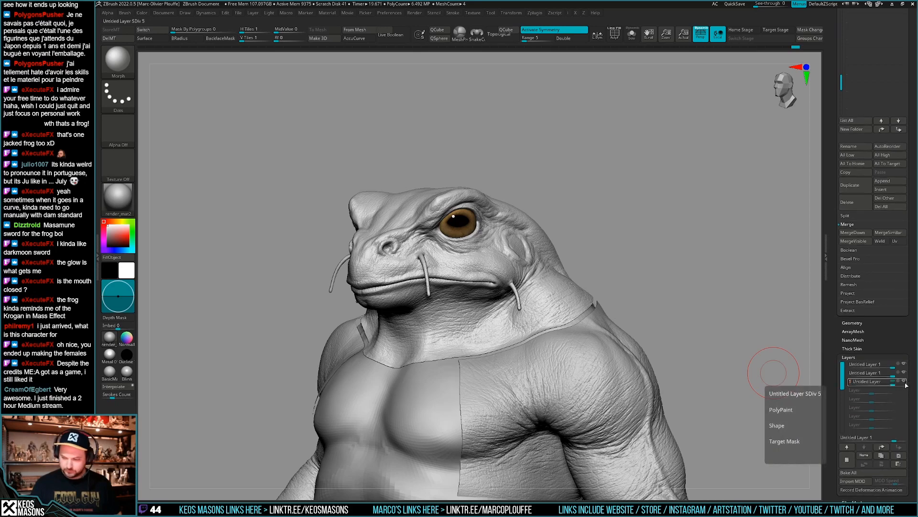
left_click_drag(797, 370, 739, 388)
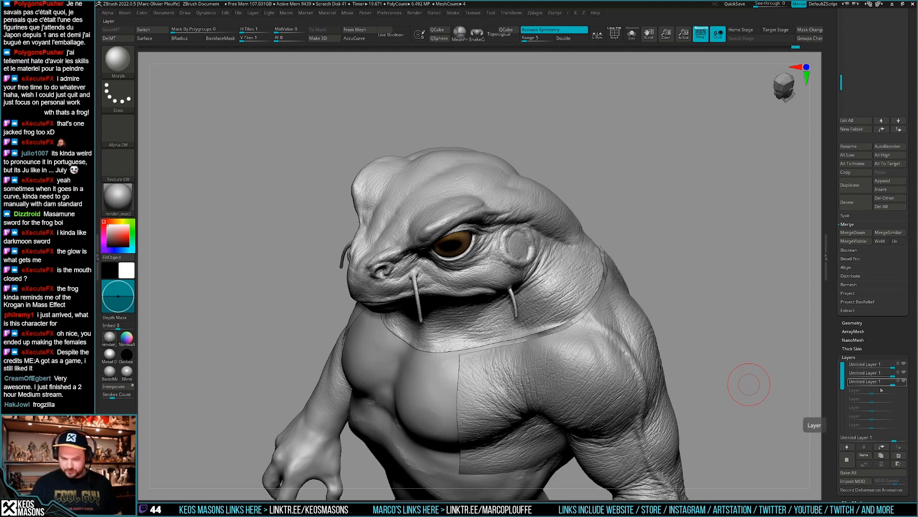
left_click(903, 376)
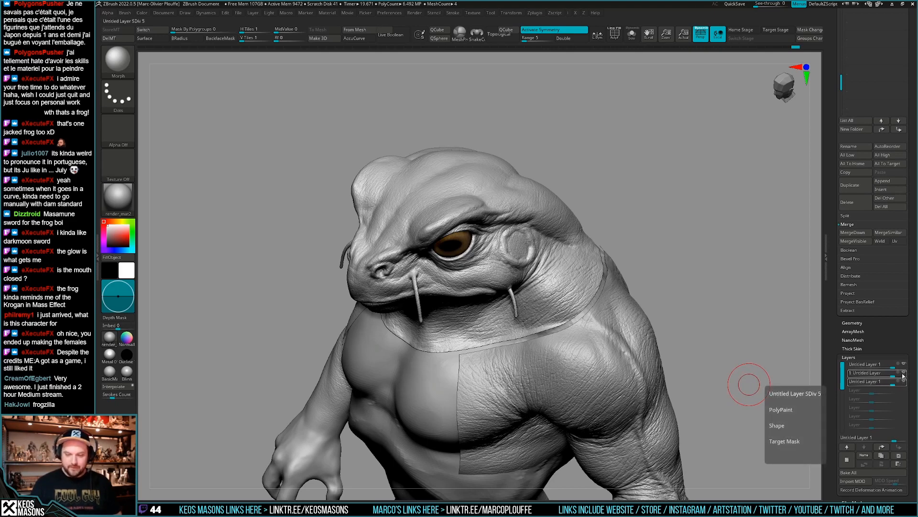
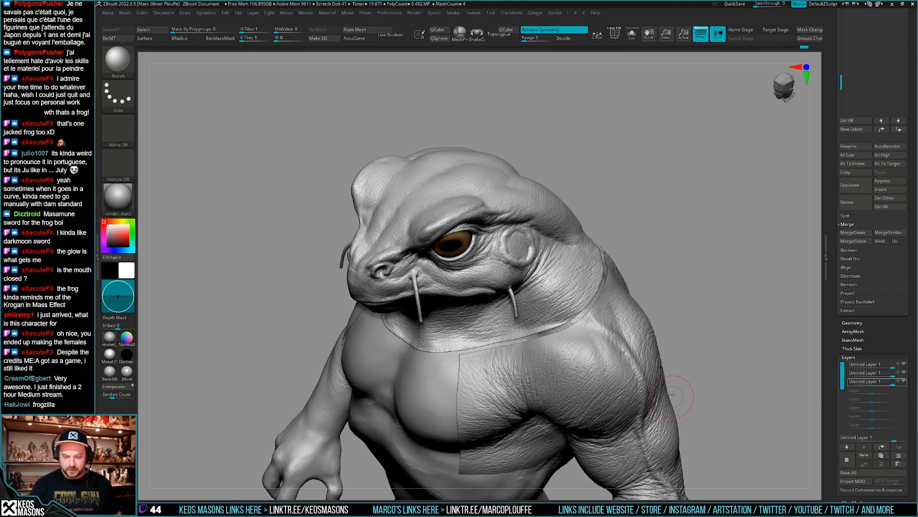
left_click_drag(744, 384, 693, 376, "shift")
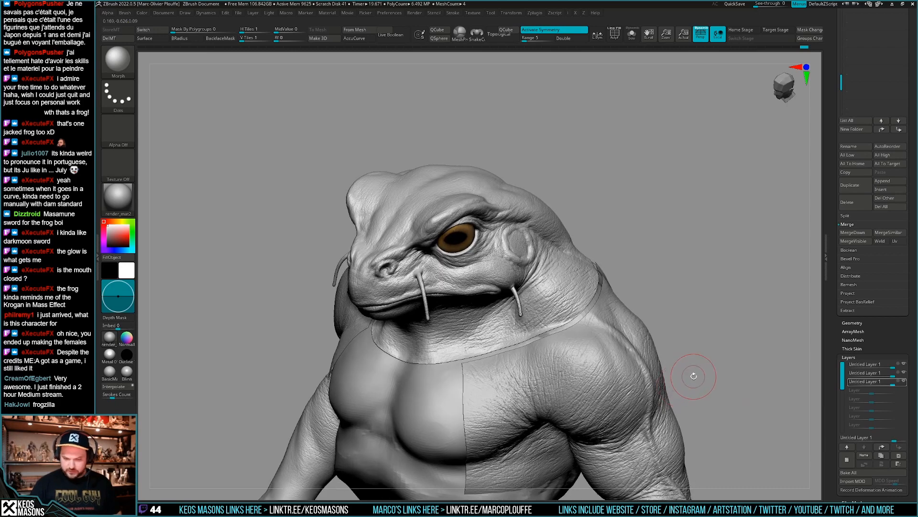
- Merge the third sculpt layer down into the second, and toggle layer visibility to compare the head and neck detail
left_click(886, 468)
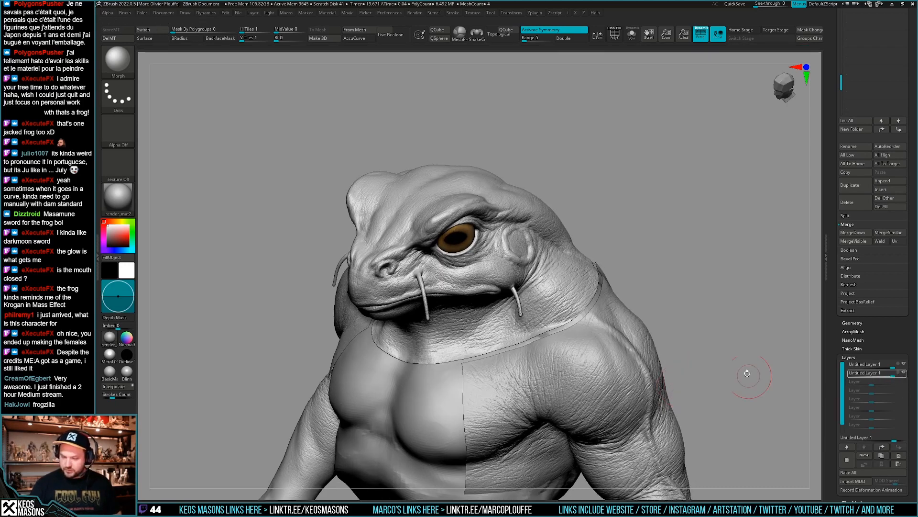
left_click_drag(751, 374, 710, 350, "shift")
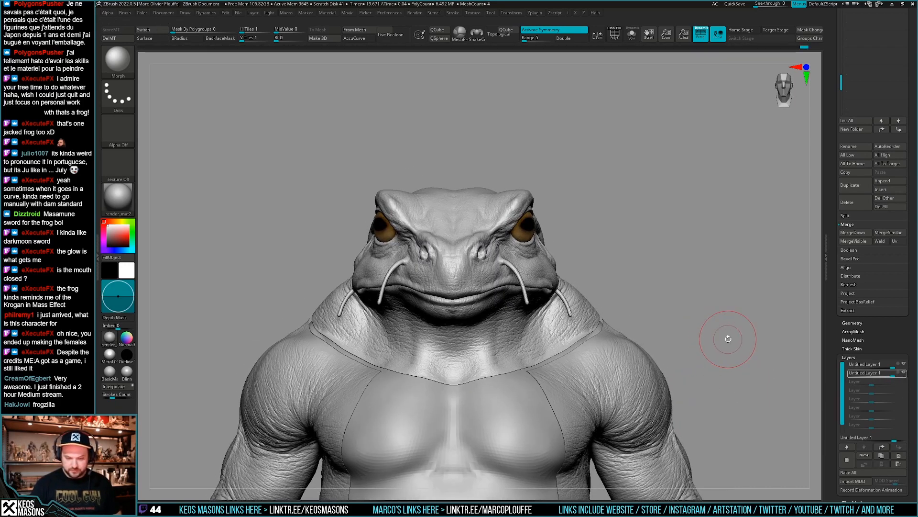
left_click(904, 374)
left_click(904, 374)
left_click(905, 374)
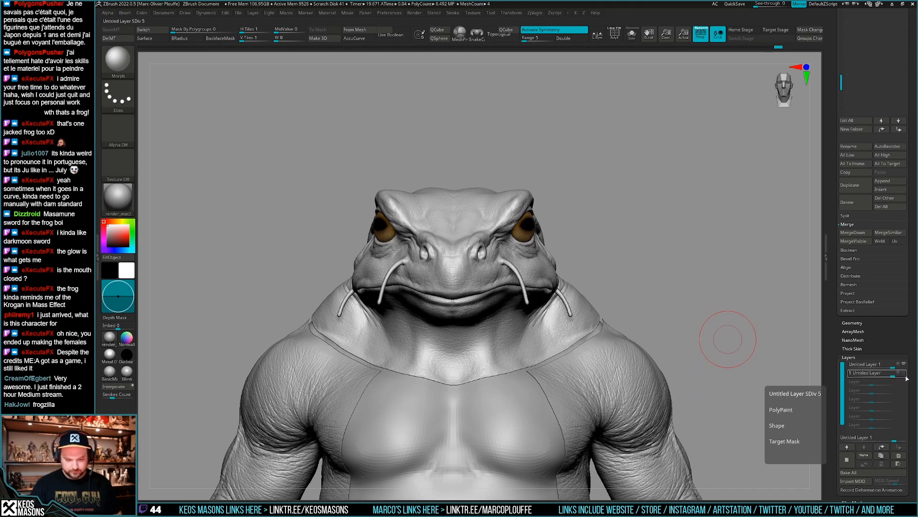
left_click_drag(722, 344, 784, 378)
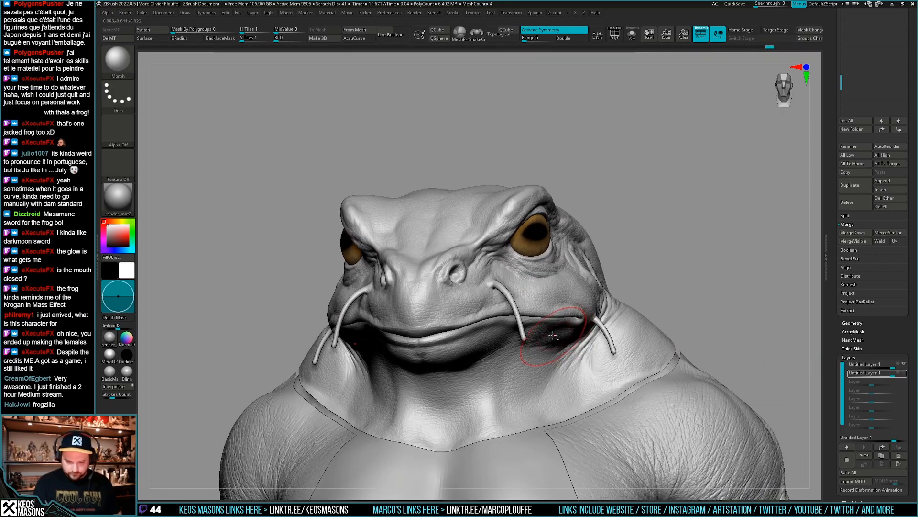
mouse_move(553, 335)
right_mouse_down("alt")
mouse_move(559, 330)
mouse_move(551, 349)
right_mouse_up("alt")
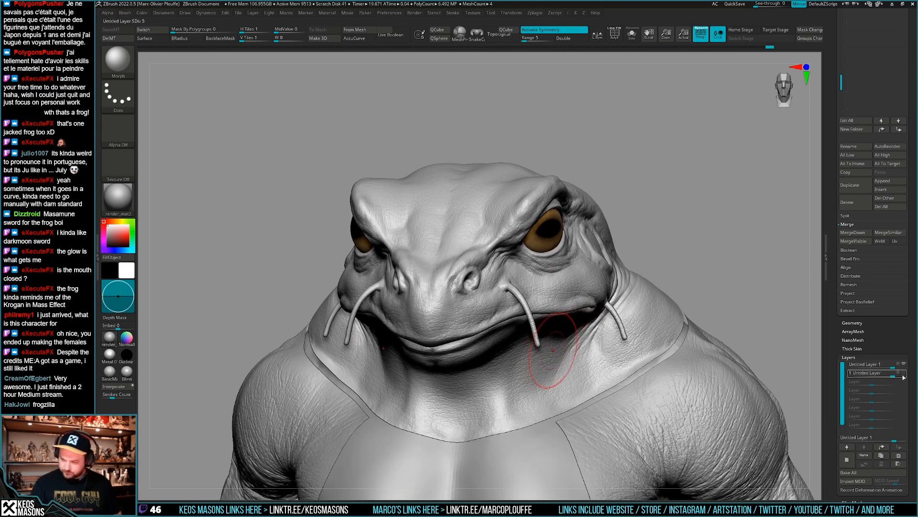
mouse_move(906, 377)
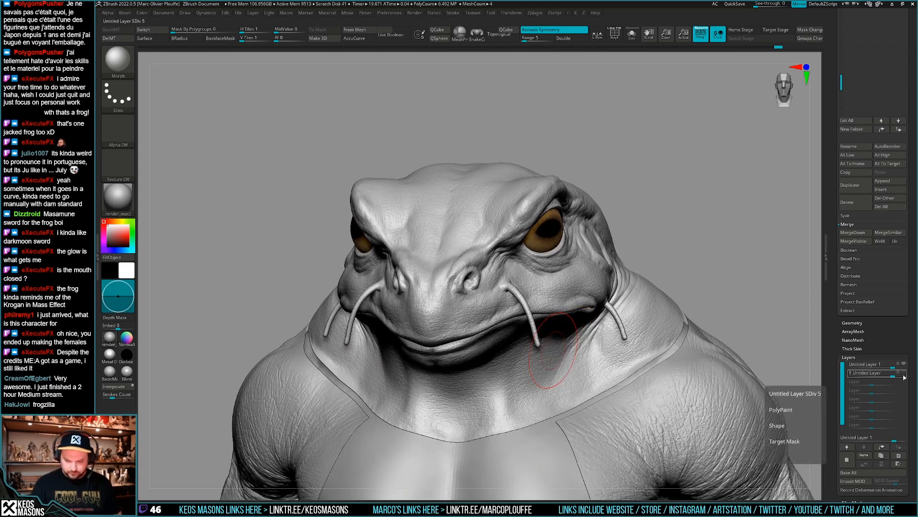
left_click_drag(905, 377, 905, 368)
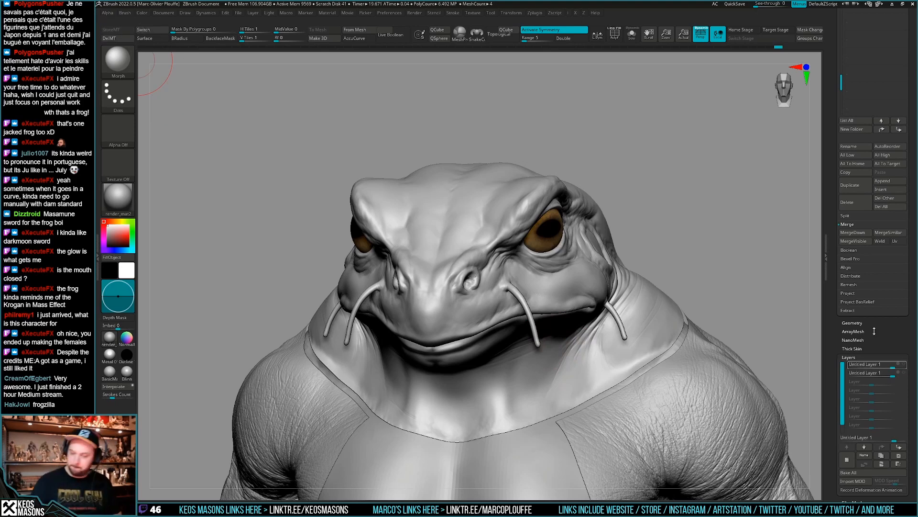
- Start recording the first sculpt layer and fade its skin detail around the lips with the Morph brush
left_click(903, 364)
key("space")
left_click(626, 388)
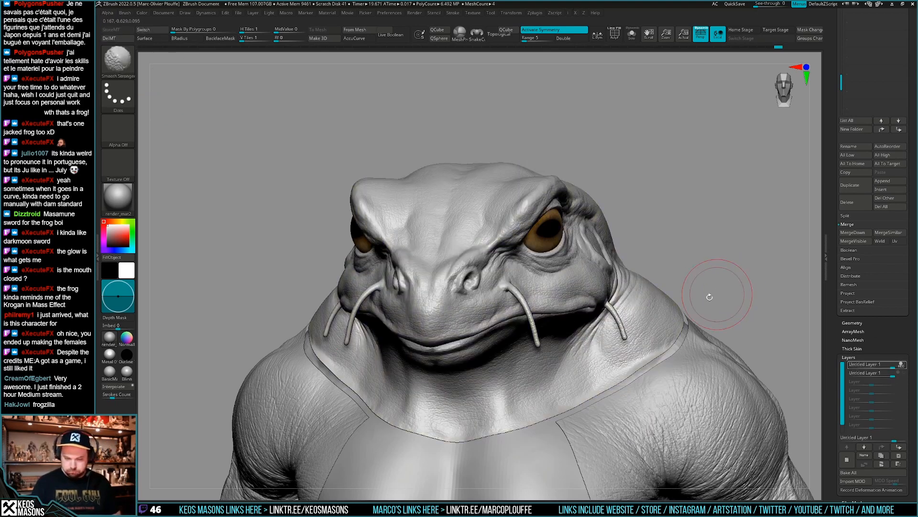
key("space")
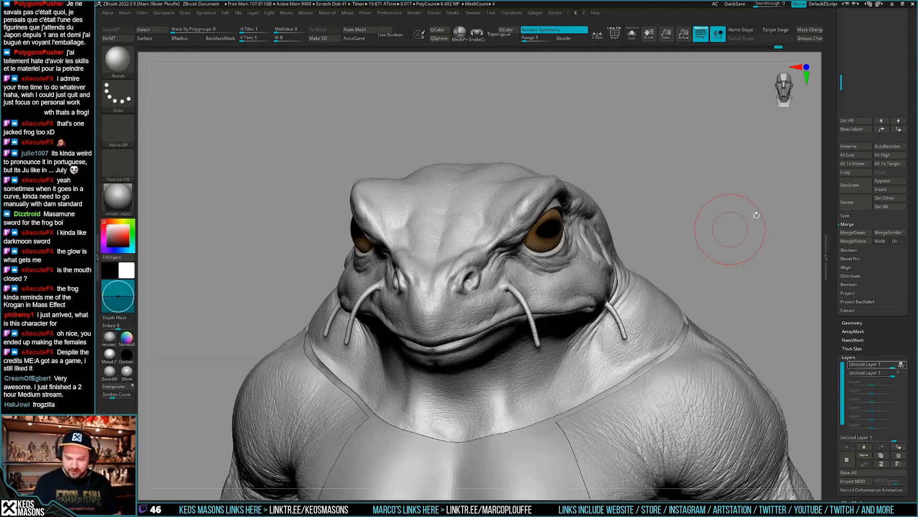
left_click_drag(729, 190, 626, 204)
right_click_drag(502, 303, 538, 306)
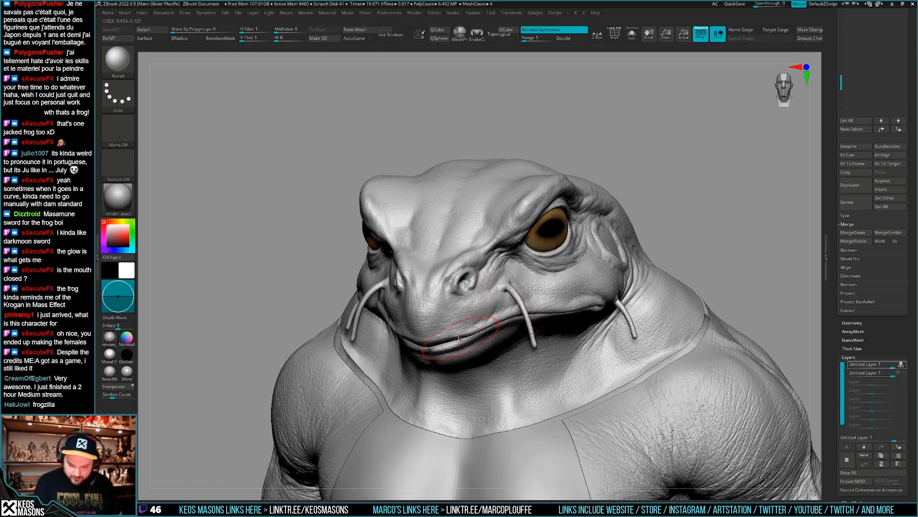
mouse_move(499, 311)
left_mouse_down()
mouse_move(478, 323)
mouse_move(434, 301)
left_mouse_up()
right_click_drag(445, 300, 574, 282)
left_click_drag(703, 266, 574, 269)
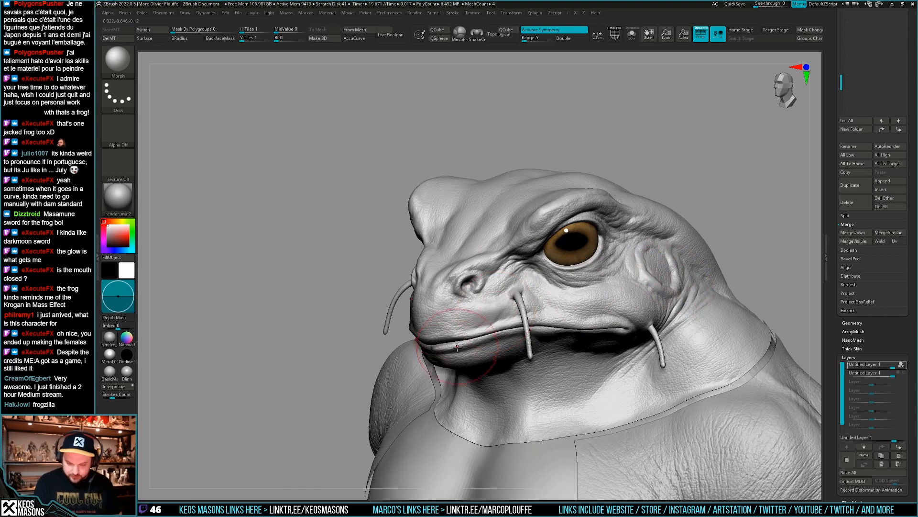
- Switch to the skin alpha brush with the DragDot stroke and load a frog leather alpha at Z Intensity 10
right_click_drag(491, 406, 612, 396)
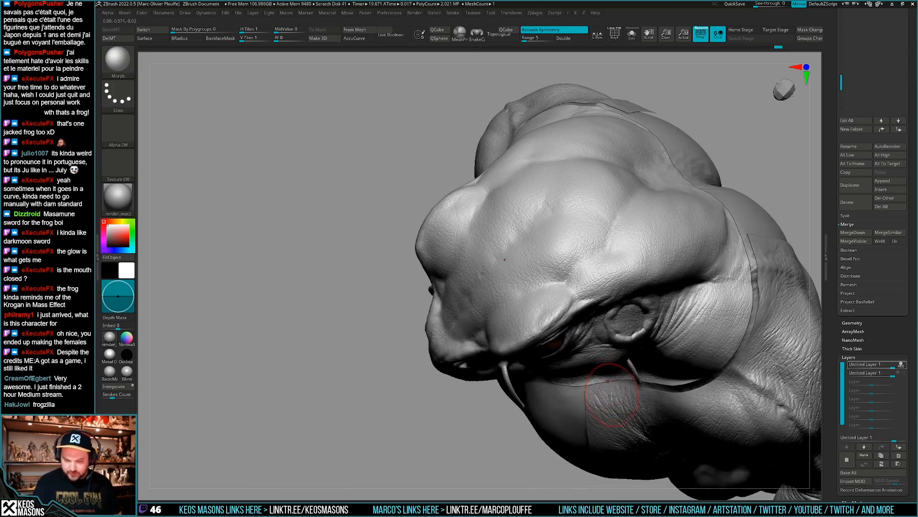
mouse_move(592, 441)
right_mouse_down("shift")
mouse_move(746, 322)
mouse_move(635, 330)
mouse_move(568, 372)
right_mouse_up("shift")
key("space")
left_click(538, 352)
key("a")
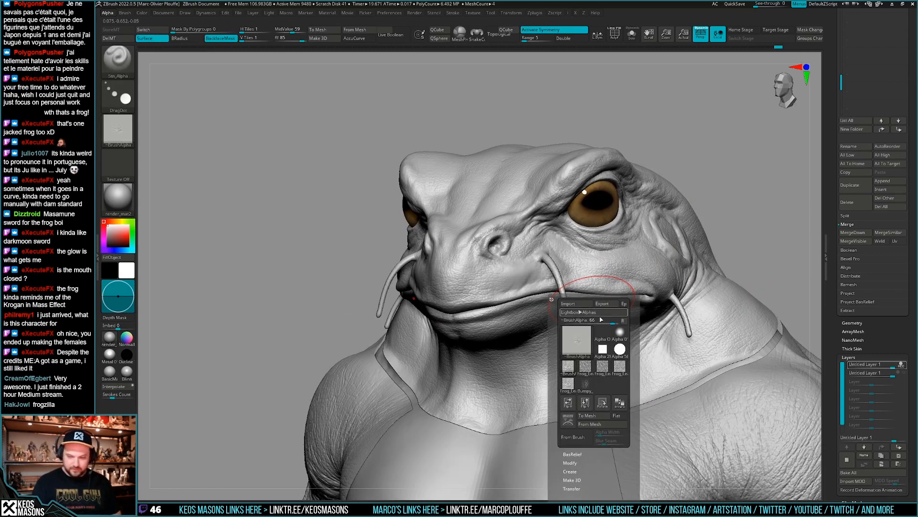
left_click(605, 366)
key("space")
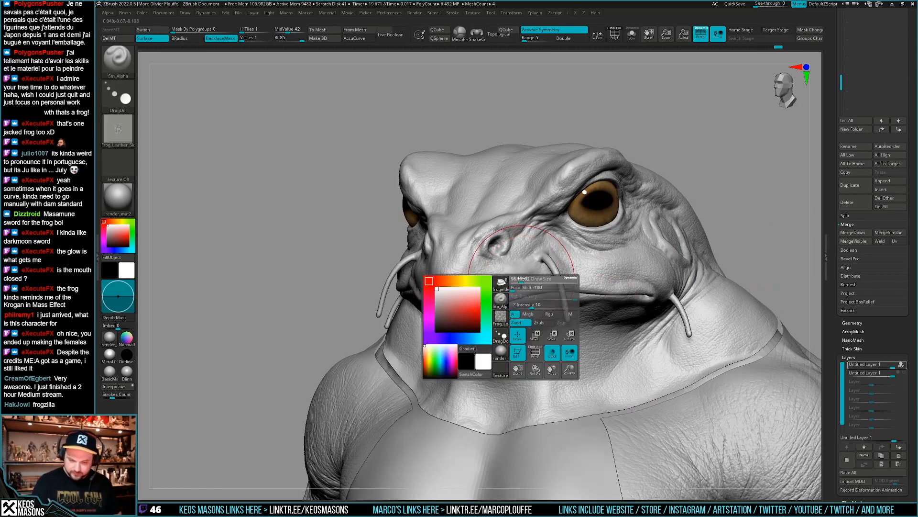
key("space")
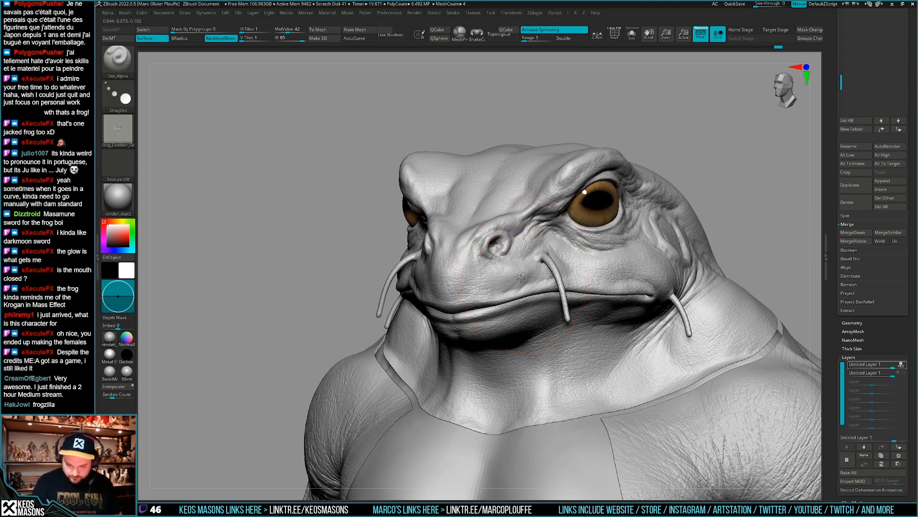
- Resize the alpha brush and stamp leathery skin texture on the muzzle between the nostril and the upper lip
right_click_drag(523, 276, 497, 276)
right_click_drag(497, 276, 531, 278, "ctrl")
key("space")
left_click_drag(522, 276, 518, 276)
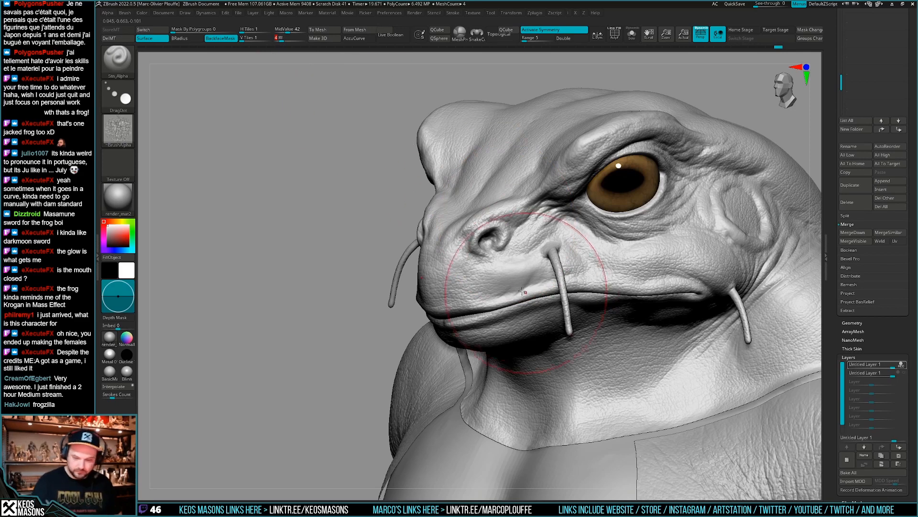
right_click_drag(514, 278, 538, 274)
- Set the alpha's radial fade to 8 and restamp the skin texture on the muzzle beside the nostril
left_click(284, 40)
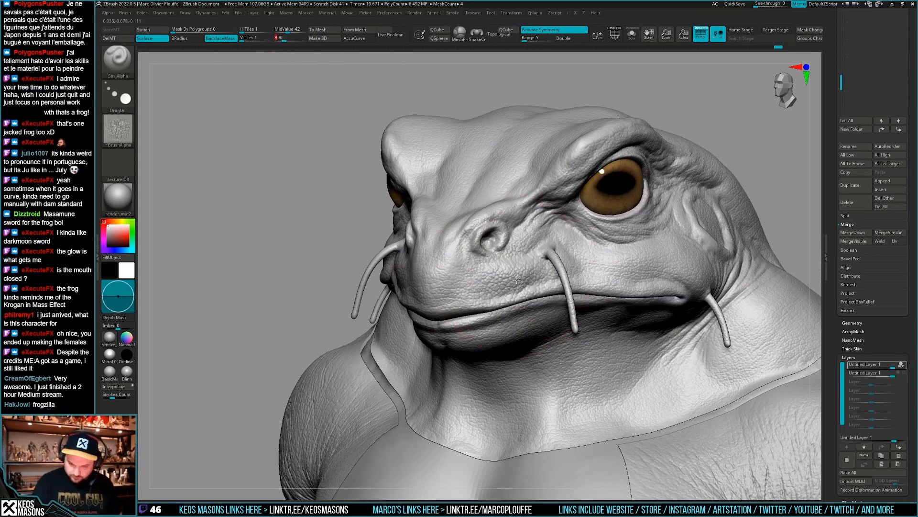
key("space")
left_click_drag(528, 276, 512, 282)
key("space")
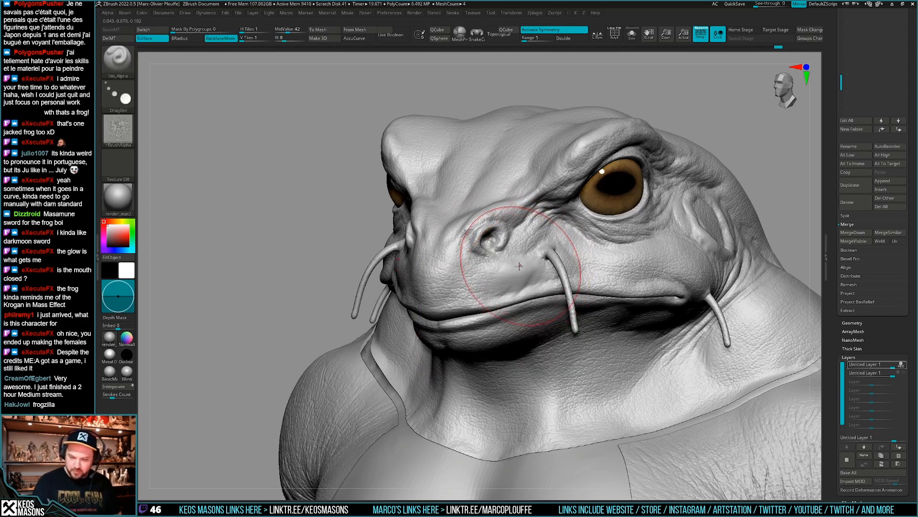
key("space")
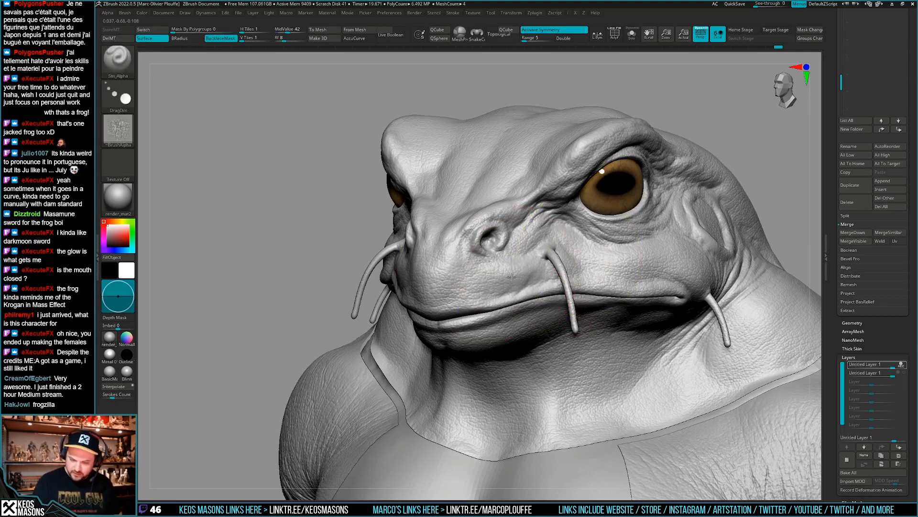
mouse_move(522, 278)
right_mouse_down()
mouse_move(602, 270)
mouse_move(699, 290)
mouse_move(719, 299)
mouse_move(702, 319)
right_mouse_up()
- Replace the stored morph target with a new one taken with the second sculpt layer hidden, and start recording that layer
key("shift+f")
key("shift+f")
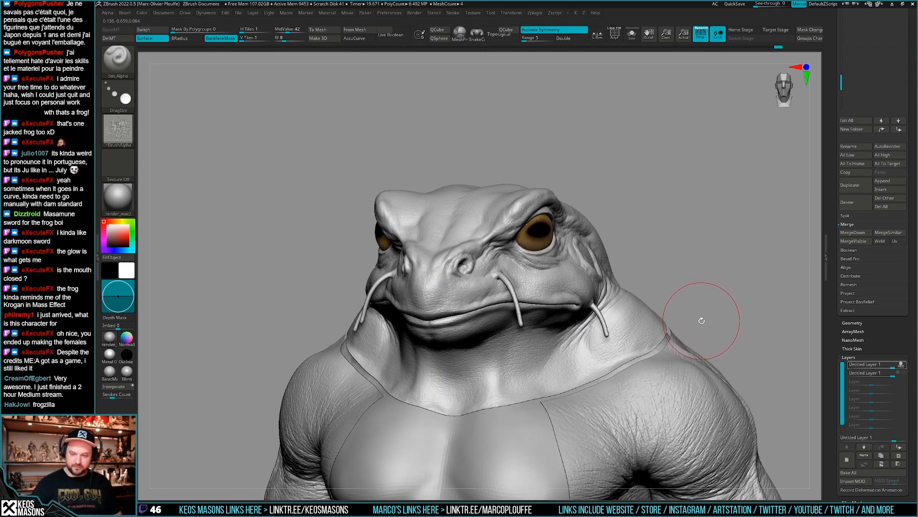
left_click(906, 373)
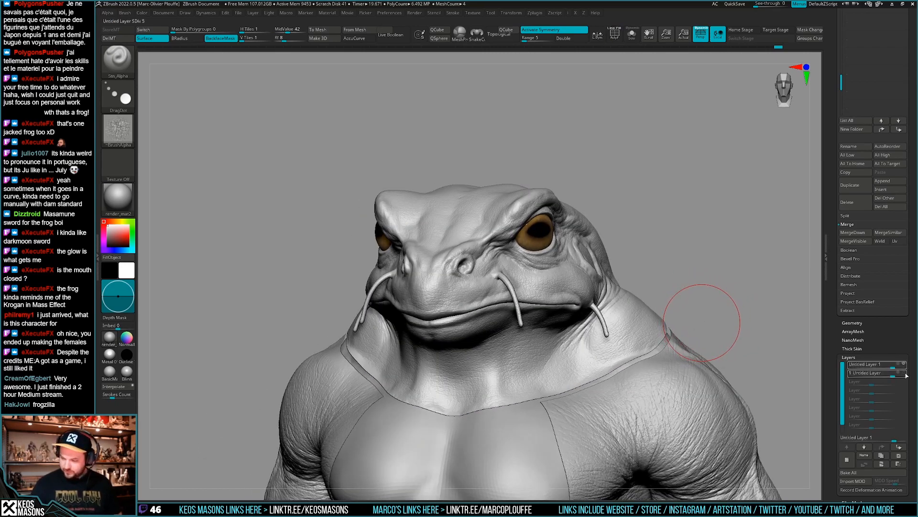
left_click(128, 39)
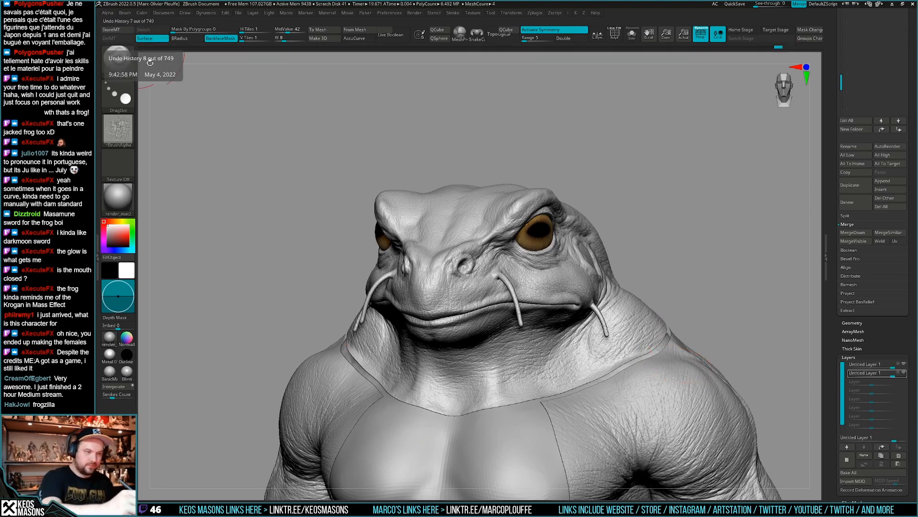
left_click(904, 373)
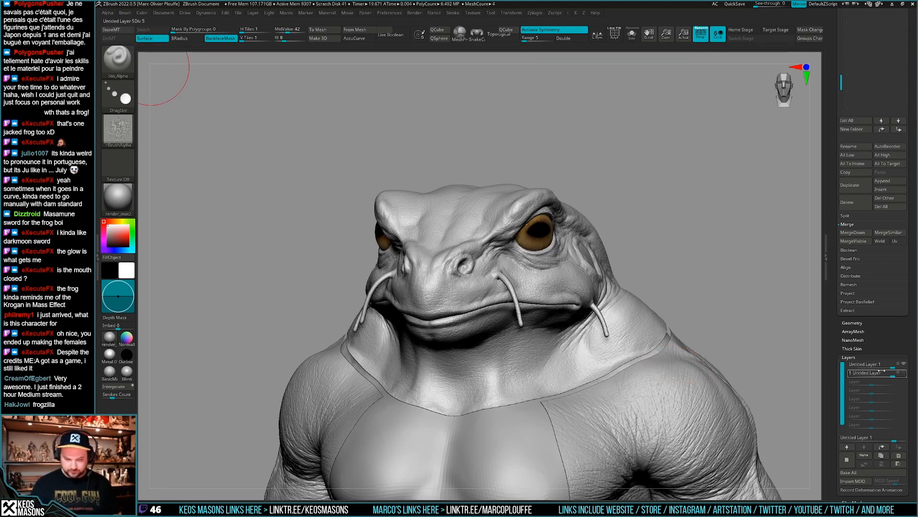
left_click(130, 31)
left_click(904, 373)
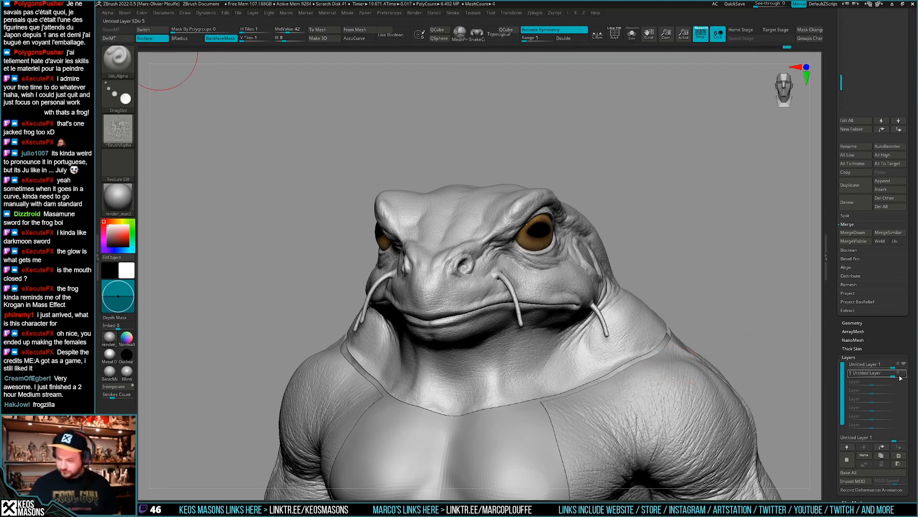
left_click(900, 372)
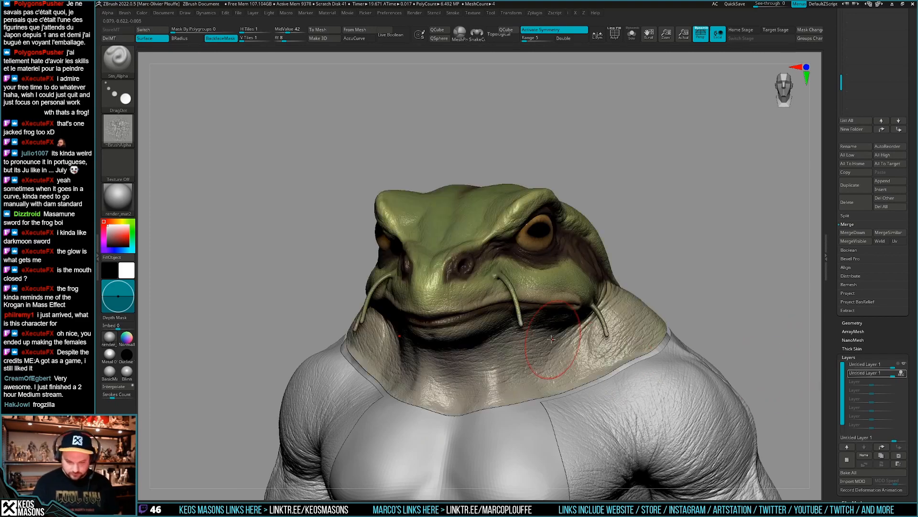
key("ctrl+z")
- Switch to the Morph brush, reduce its size and soften the skin detail along the frog's lip line
right_click_drag(545, 351, 509, 351)
key("space")
left_click(518, 333)
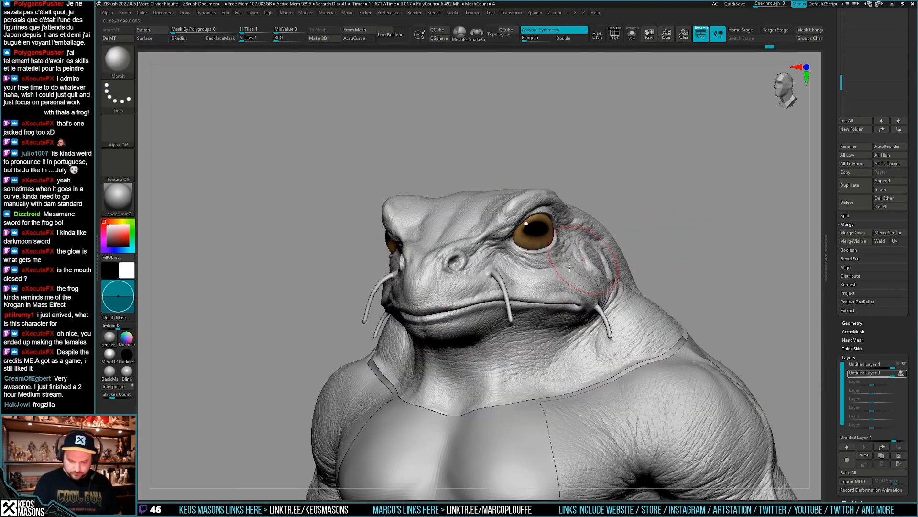
mouse_move(573, 270)
right_mouse_down()
mouse_move(566, 297)
mouse_move(579, 345)
mouse_move(625, 361)
right_mouse_up()
key("space")
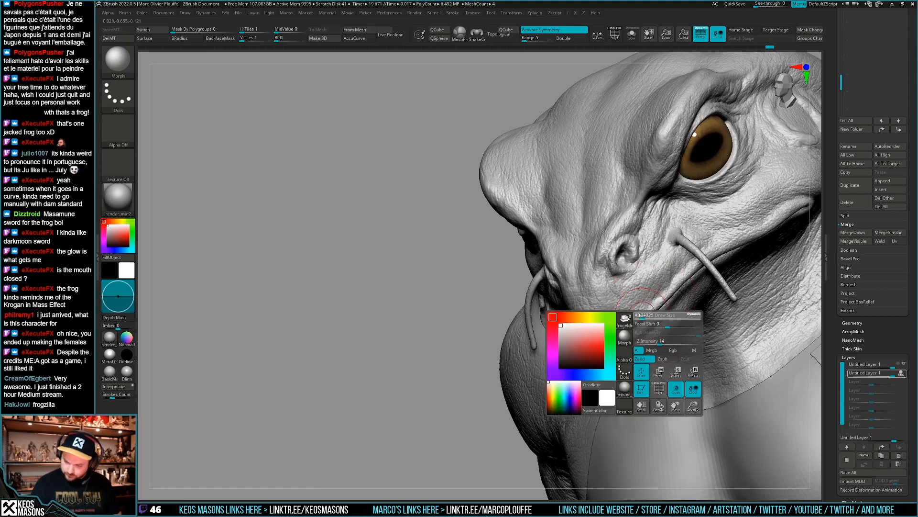
left_click_drag(653, 316, 643, 316)
right_click_drag(649, 304, 596, 340, "alt")
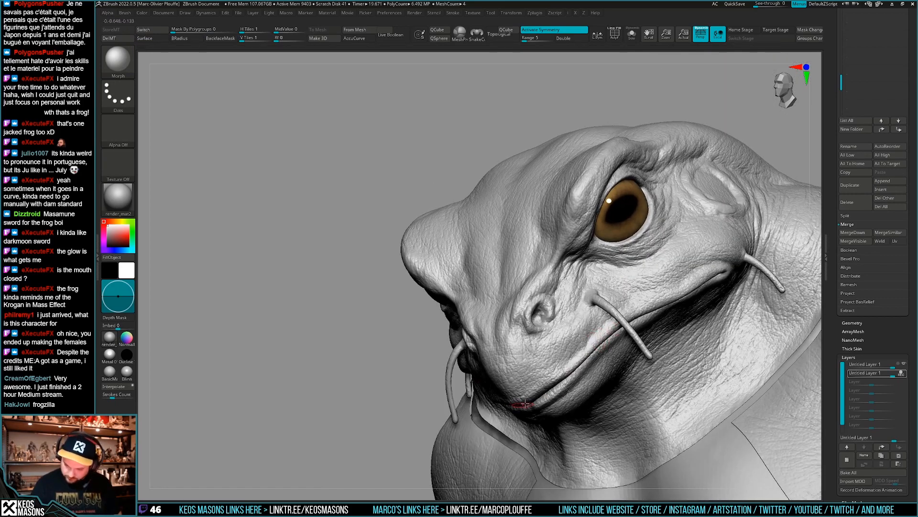
key("ctrl+z")
right_click_drag(585, 369, 584, 359)
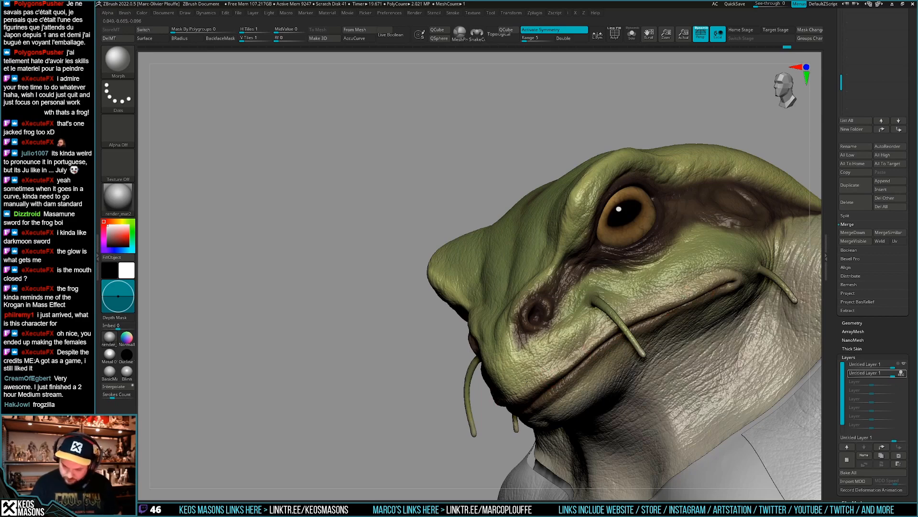
- Soften the skin detail on the chin, throat and side of the neck with the Morph brush
right_click_drag(526, 382, 674, 296)
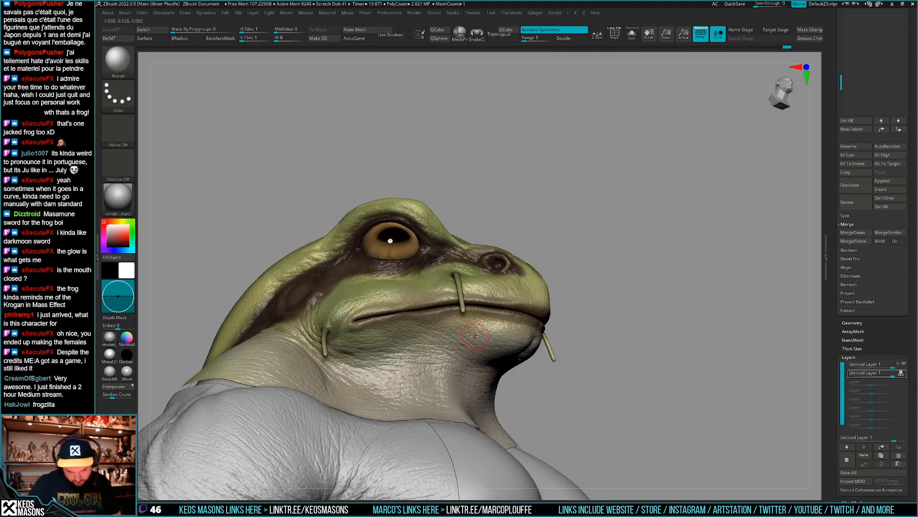
right_click_drag(499, 357, 720, 316, "ctrl")
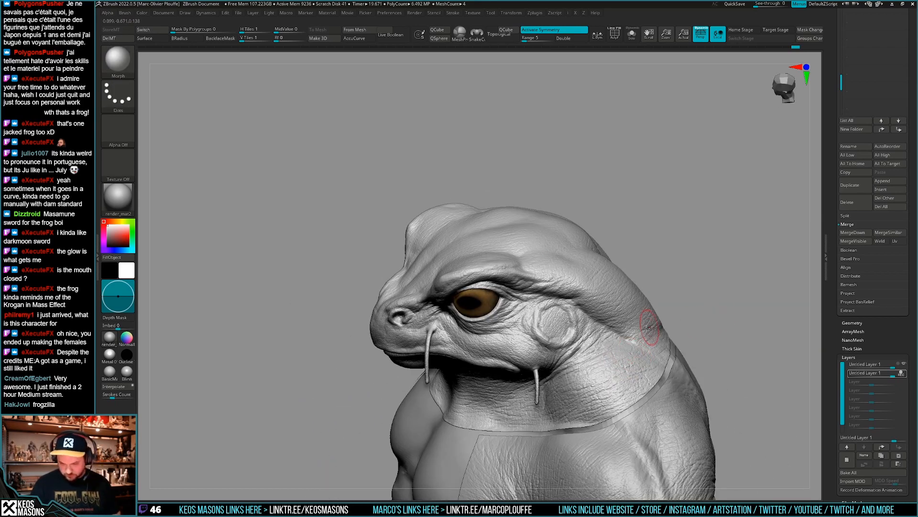
right_click_drag(628, 335, 648, 317)
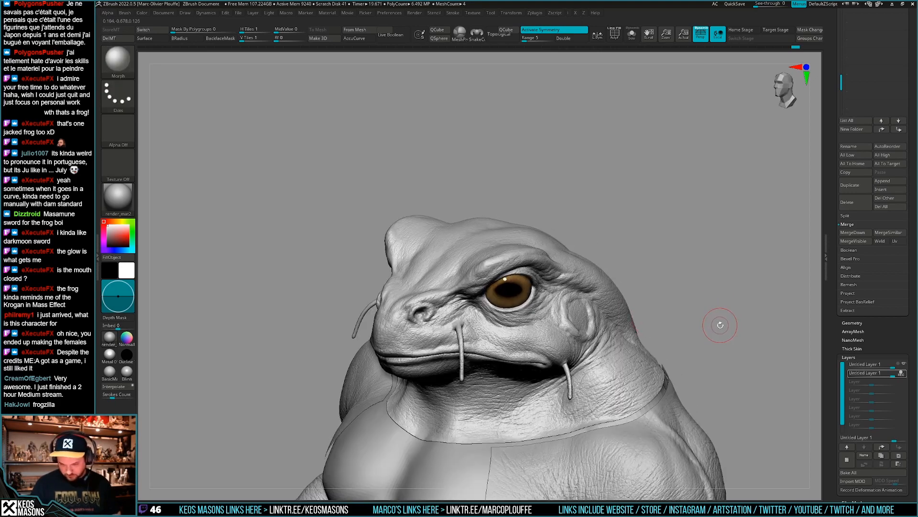
mouse_move(714, 329)
right_mouse_down()
mouse_move(705, 318)
mouse_move(571, 358)
mouse_move(586, 318)
mouse_move(621, 282)
mouse_move(734, 267)
right_mouse_up()
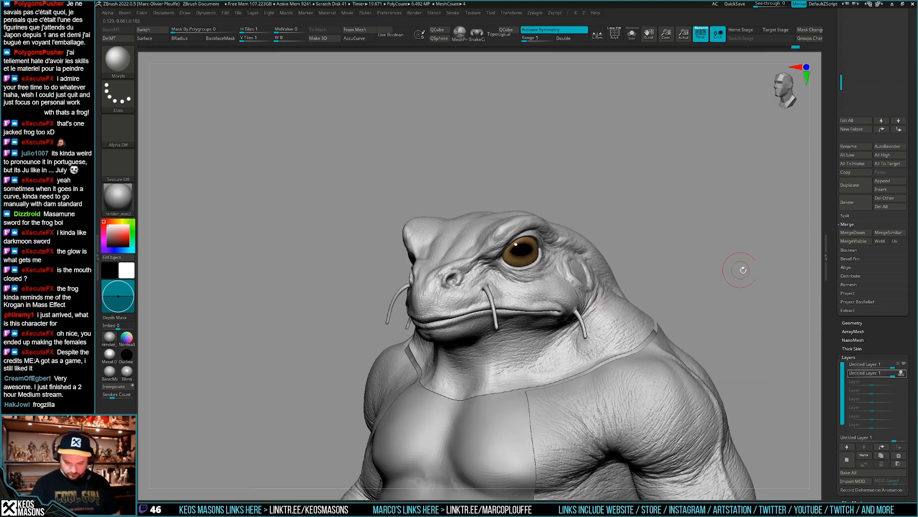
key("ctrl")
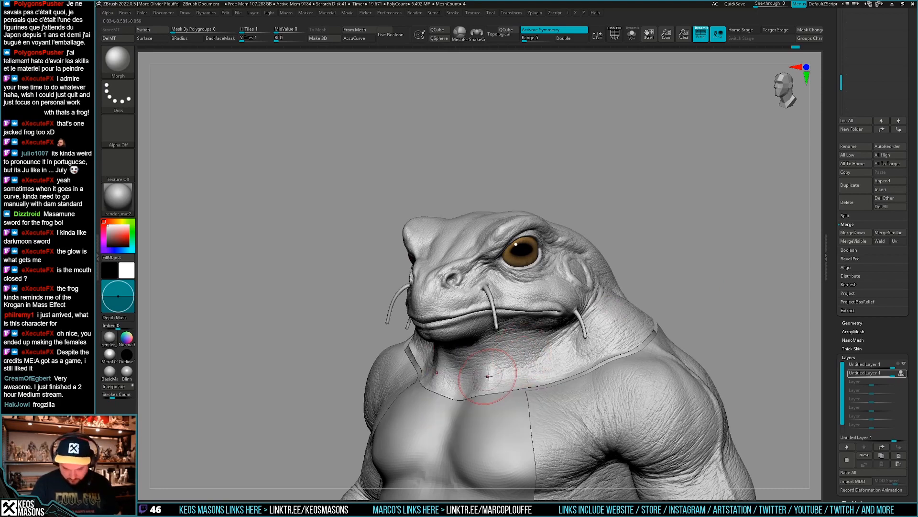
mouse_move(488, 377)
right_mouse_down()
mouse_move(641, 314)
mouse_move(519, 386)
mouse_move(529, 370)
right_mouse_up()
key("shift")
right_click_drag(641, 335, 662, 289)
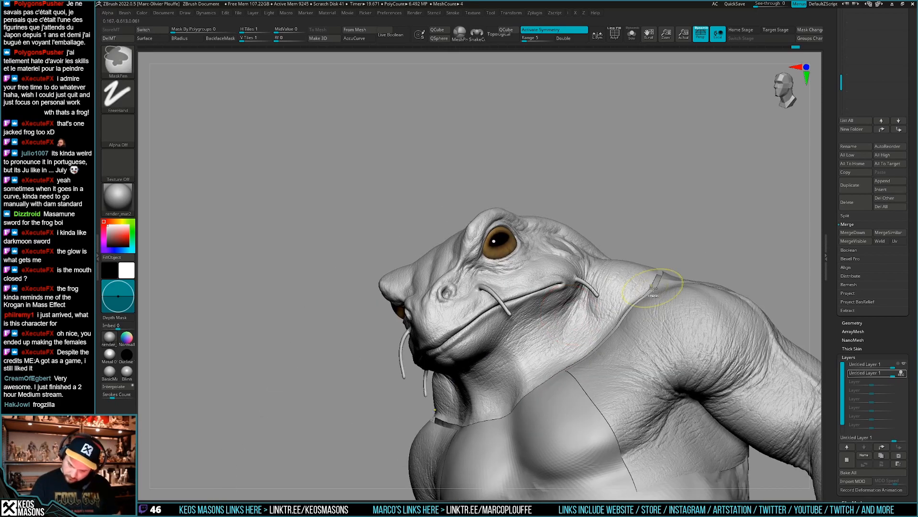
right_click_drag(521, 371, 699, 331)
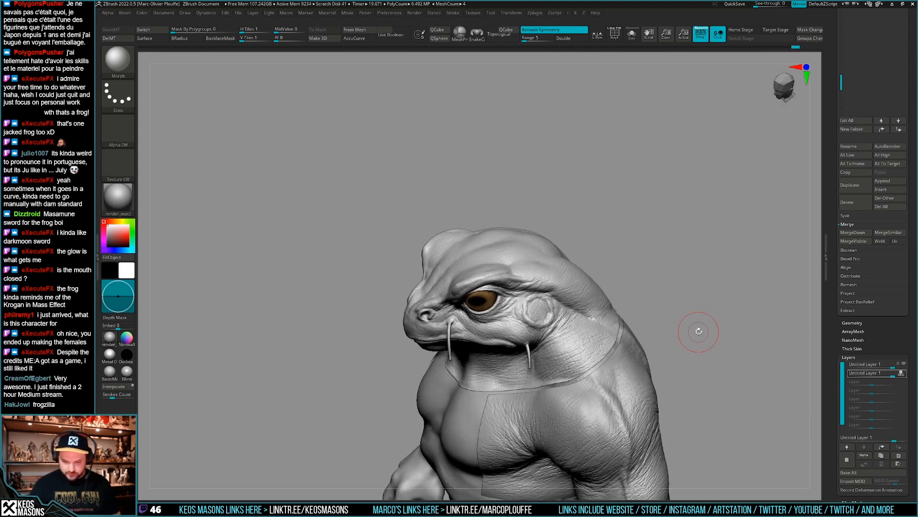
- Try to soften the skin texture on the round eardrum behind the eye with the Morph brush
right_click_drag(546, 312, 564, 334, "ctrl")
right_click(533, 313)
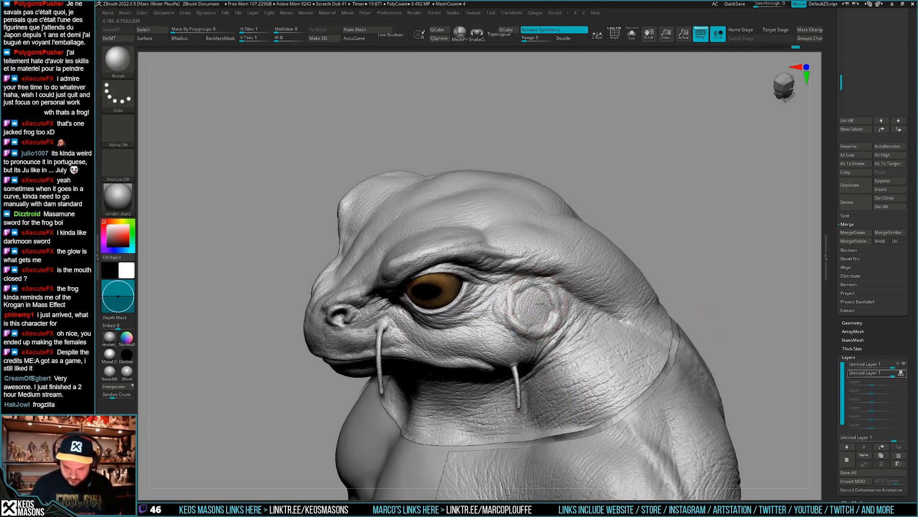
mouse_move(540, 304)
right_mouse_down()
mouse_move(545, 285)
mouse_move(539, 319)
mouse_move(555, 300)
right_mouse_up()
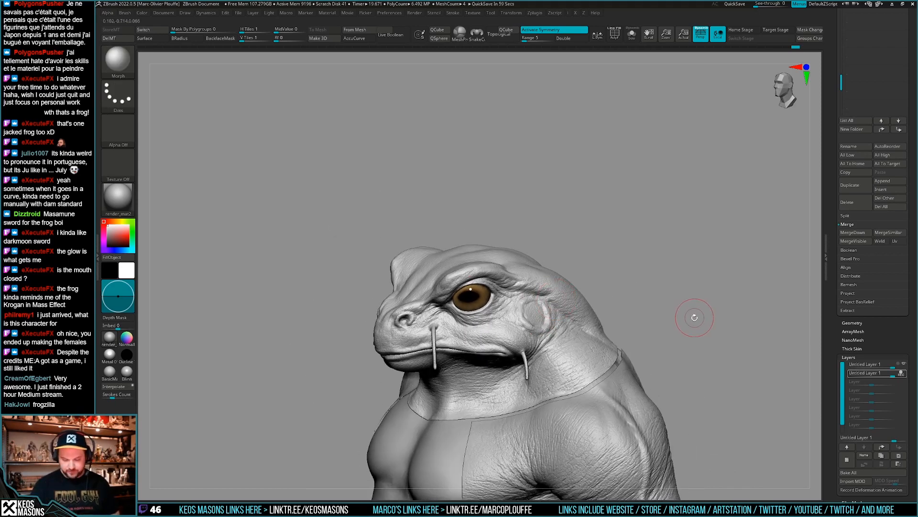
right_click_drag(691, 325, 688, 320)
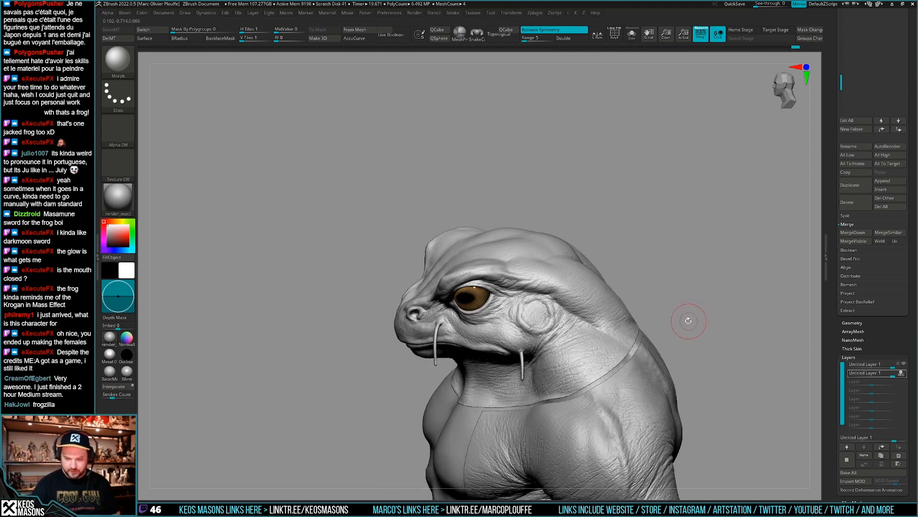
- Replace the morph target with a new one stored while the first sculpt layer is hidden, and start recording that layer
left_click(903, 364)
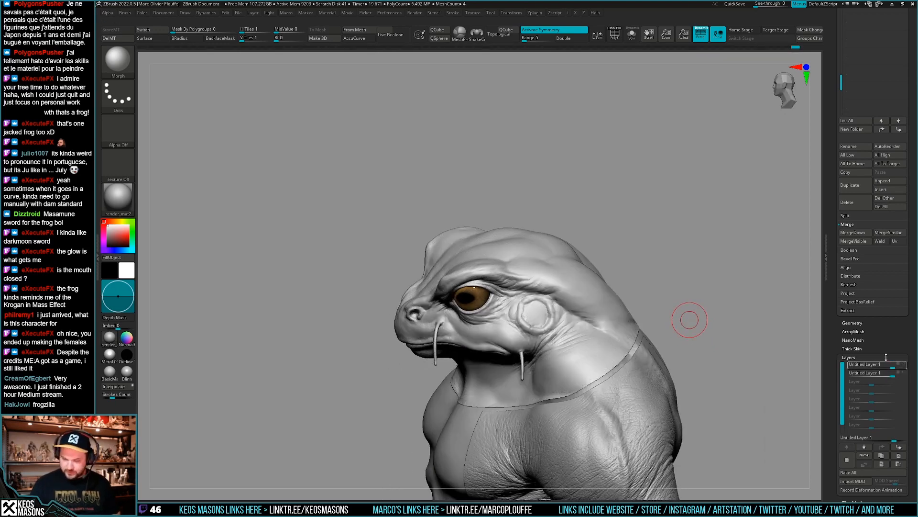
right_click_drag(539, 314, 557, 325, "ctrl")
left_click(900, 365)
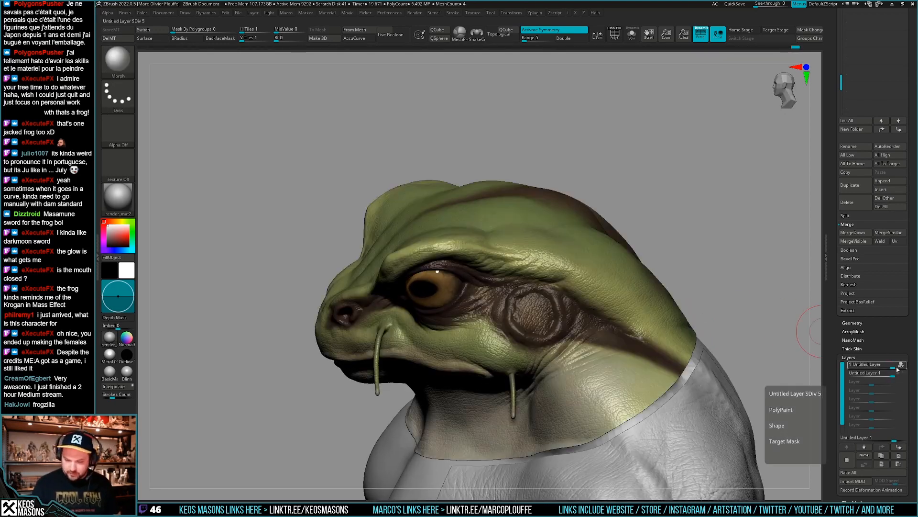
left_click_drag(903, 367, 904, 370)
left_click(904, 365)
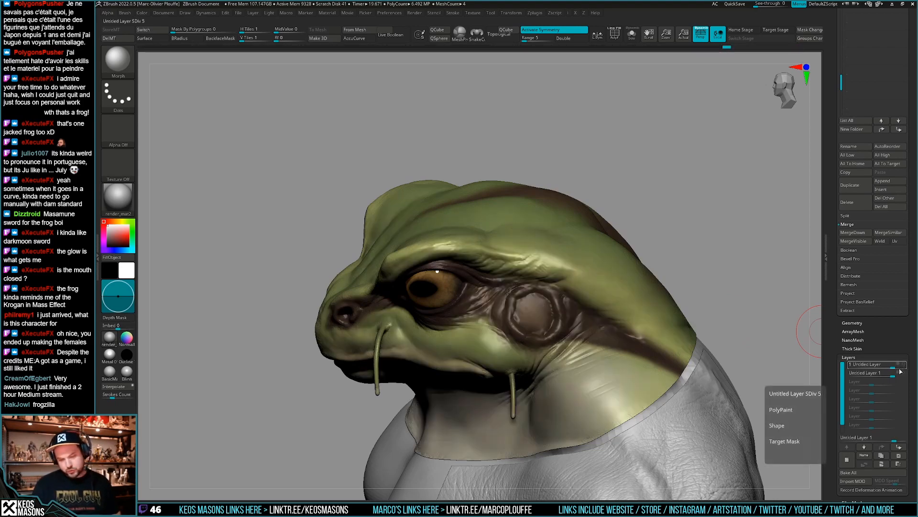
left_click(904, 367)
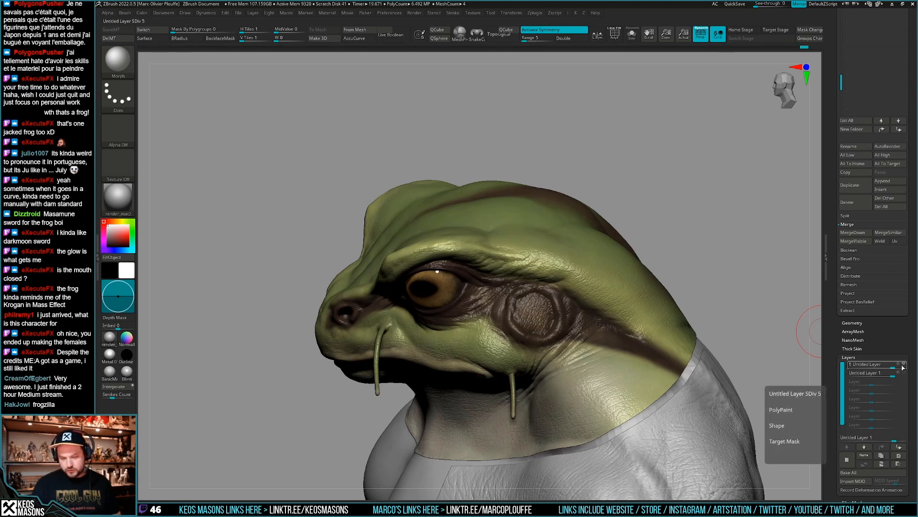
left_click(903, 367)
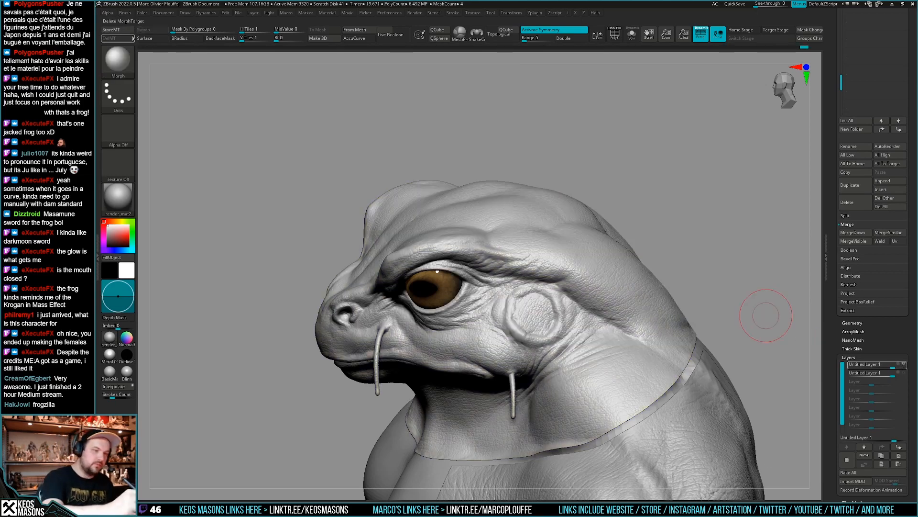
left_click(903, 366)
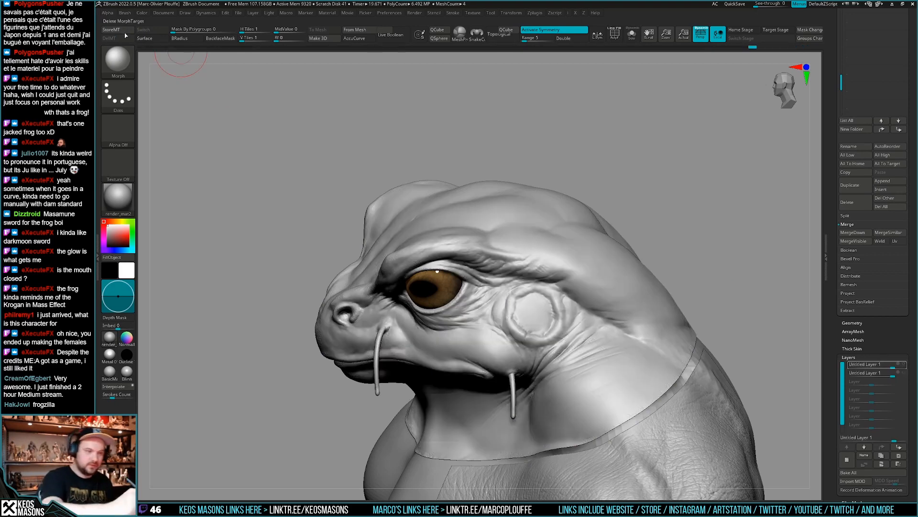
left_click(903, 365)
- Brush the existing skin texture off the round eardrum with the Morph brush
key("space")
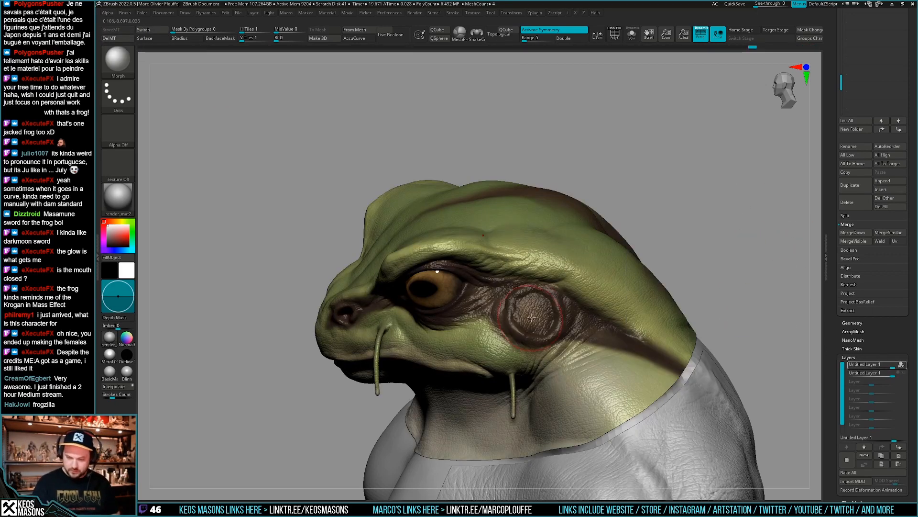
right_click_drag(539, 303, 648, 278)
left_click_drag(705, 301, 710, 297)
key("shift+c")
mouse_move(723, 303)
right_mouse_down("alt")
mouse_move(685, 302)
mouse_move(673, 270)
right_mouse_up("alt")
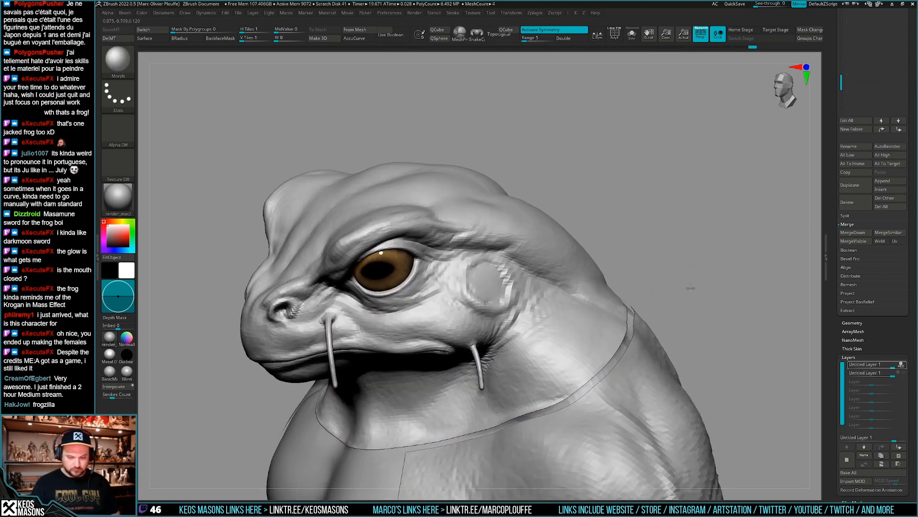
- Switch to the skin alpha brush and load a frog leather alpha for texturing the eardrum
key("space")
left_click(675, 350)
key("a")
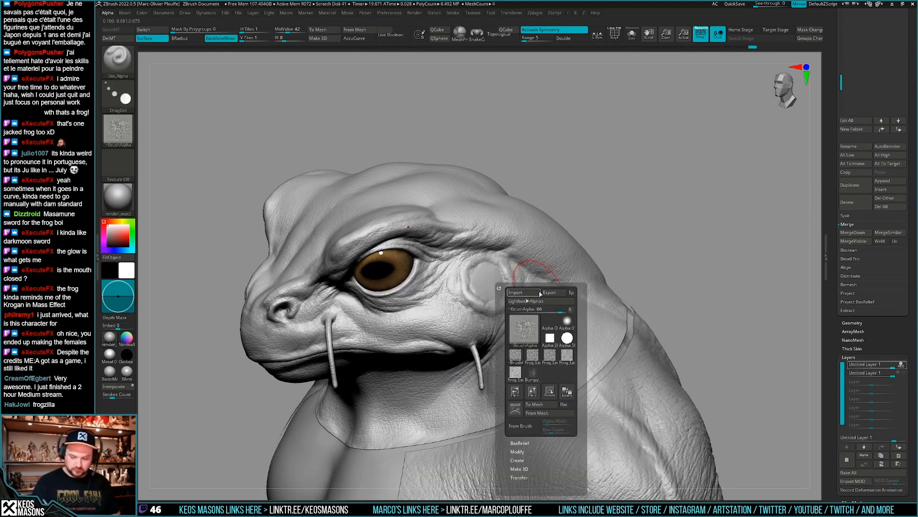
left_click(550, 356)
right_click_drag(492, 277, 487, 280)
- Resize the alpha brush and stamp leathery texture on the round eardrum at Z Intensity 7
key("space")
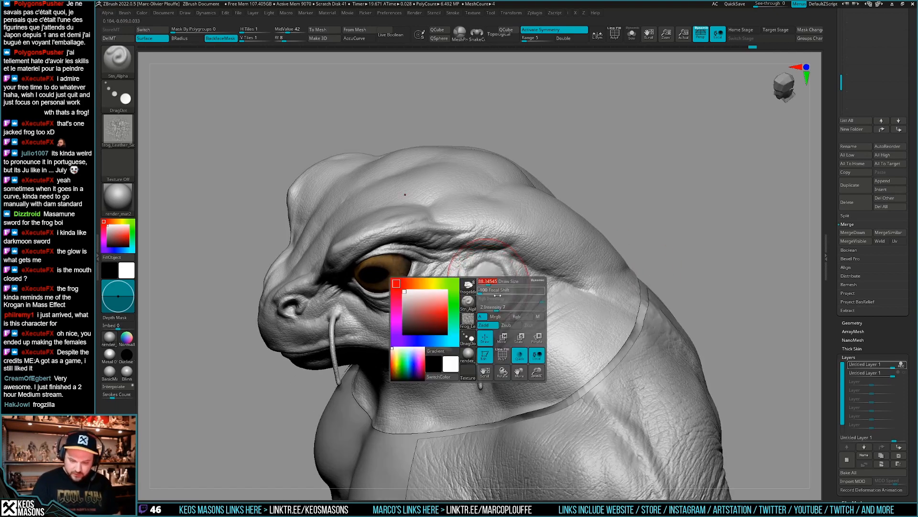
key("space")
left_click_drag(488, 281, 493, 280)
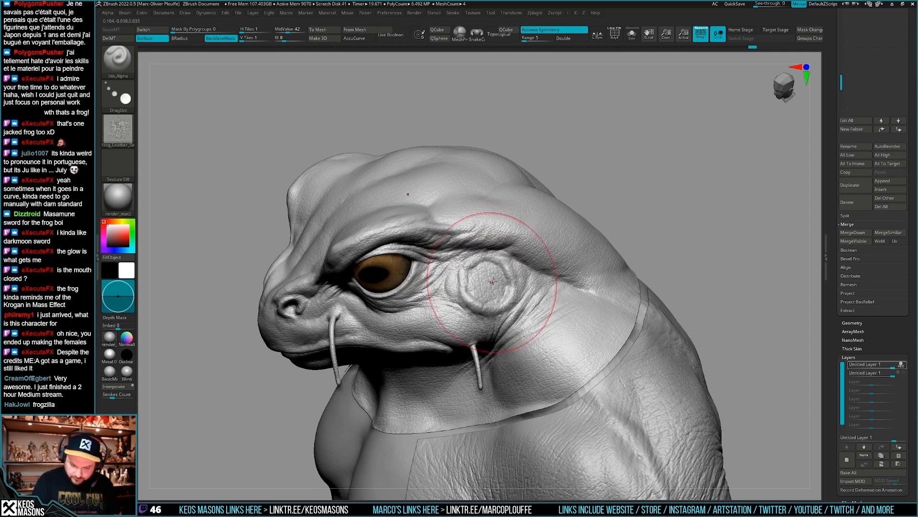
key("space")
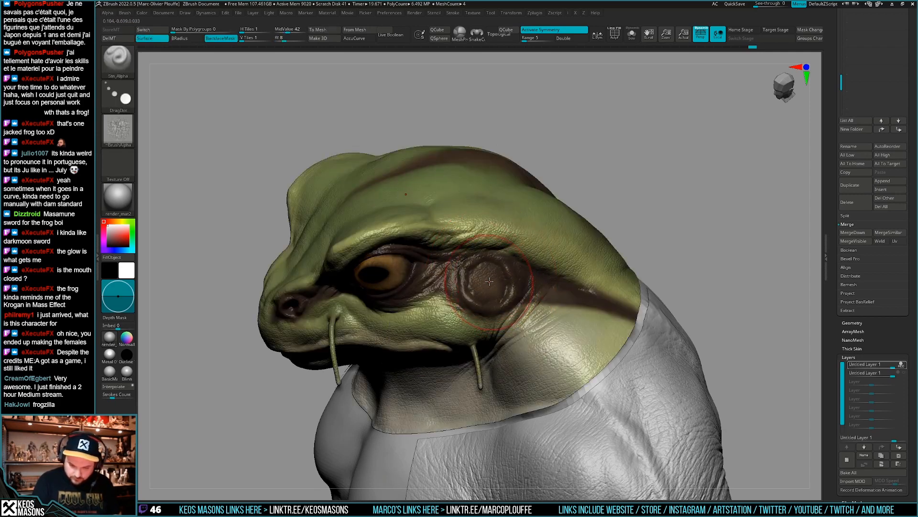
mouse_move(490, 281)
right_mouse_down()
mouse_move(516, 292)
mouse_move(522, 277)
mouse_move(528, 314)
mouse_move(537, 318)
mouse_move(519, 313)
mouse_move(492, 280)
right_mouse_up()
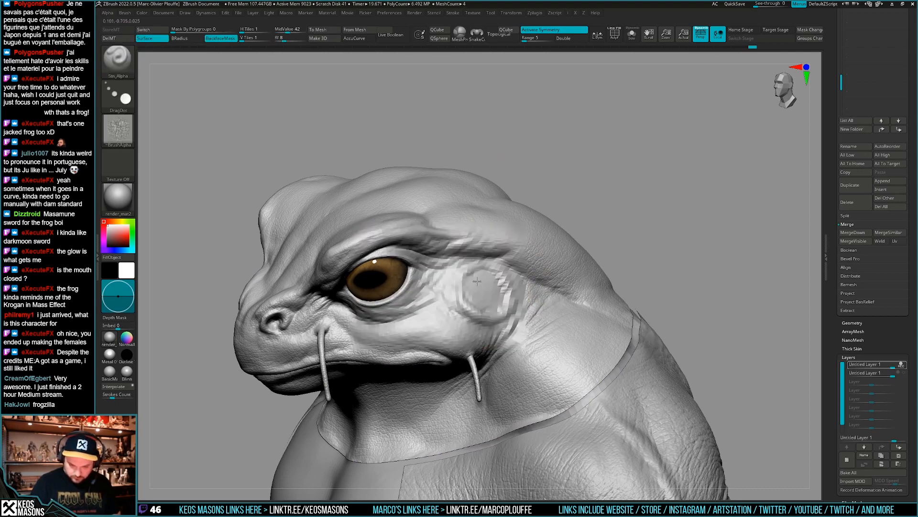
- Stop recording the head's first sculpt layer, start recording the second one and check the head from both sides
right_click_drag(480, 273, 500, 244, "ctrl")
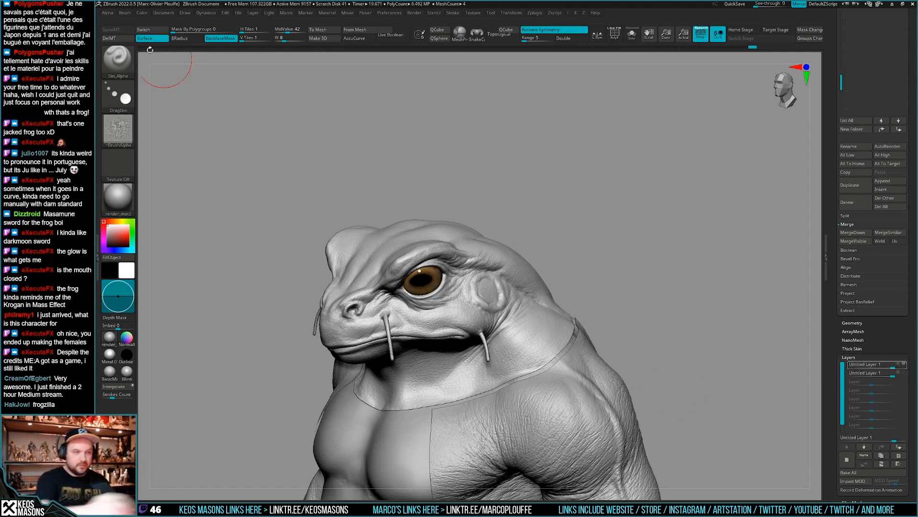
left_click(900, 373)
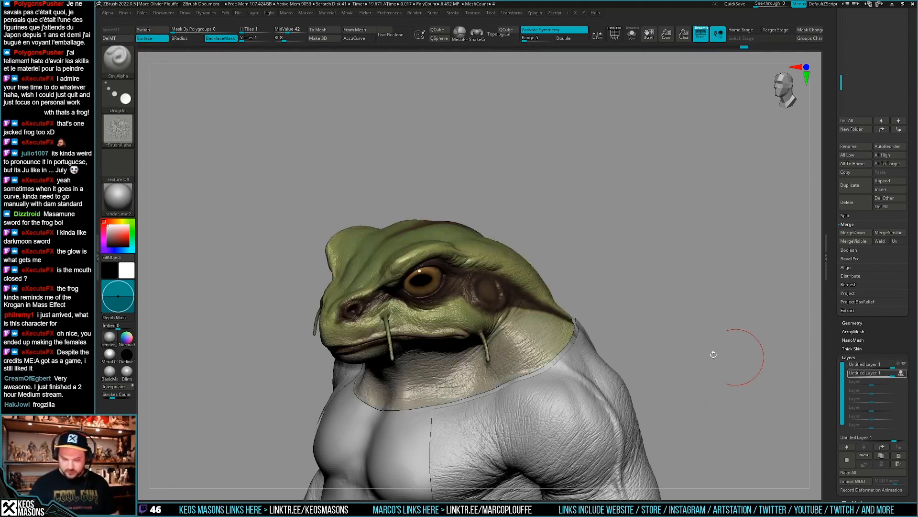
left_click_drag(617, 298, 648, 305)
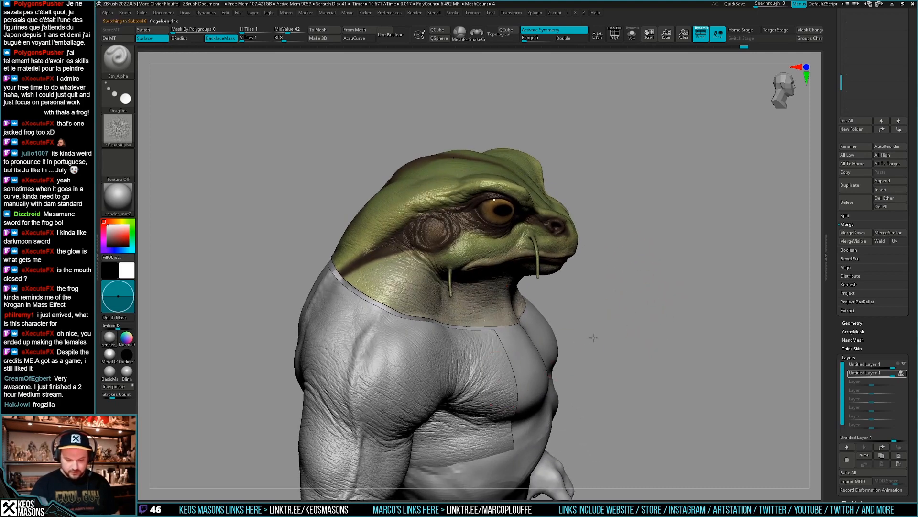
left_click_drag(717, 313, 683, 319)
left_click_drag(683, 319, 703, 332, "alt")
- Select the textured torso and arm subtool and show its third sculpt layer to check the skin detail
left_click(543, 357, "alt")
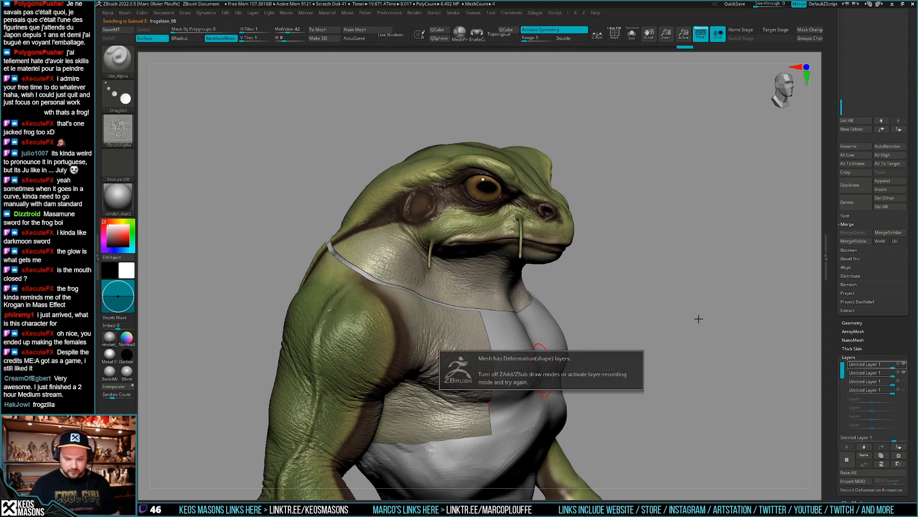
left_click_drag(697, 317, 678, 321)
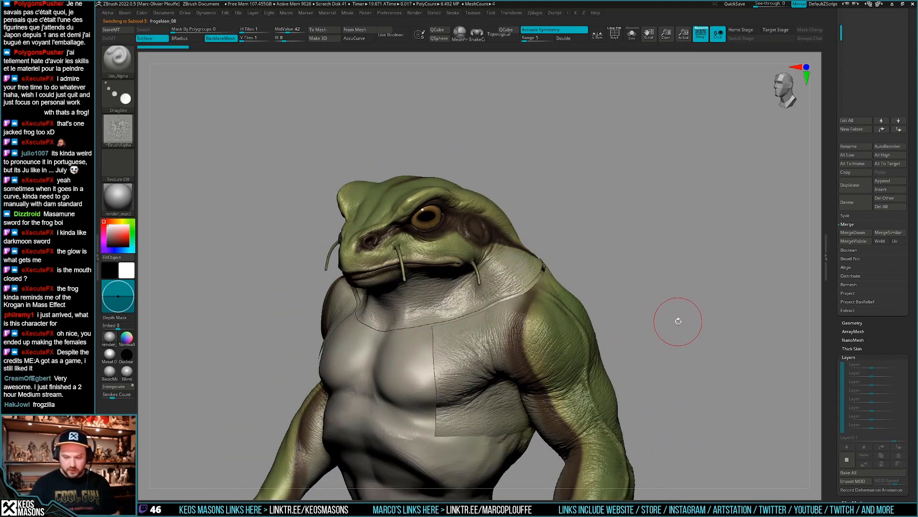
left_click(595, 383, "alt")
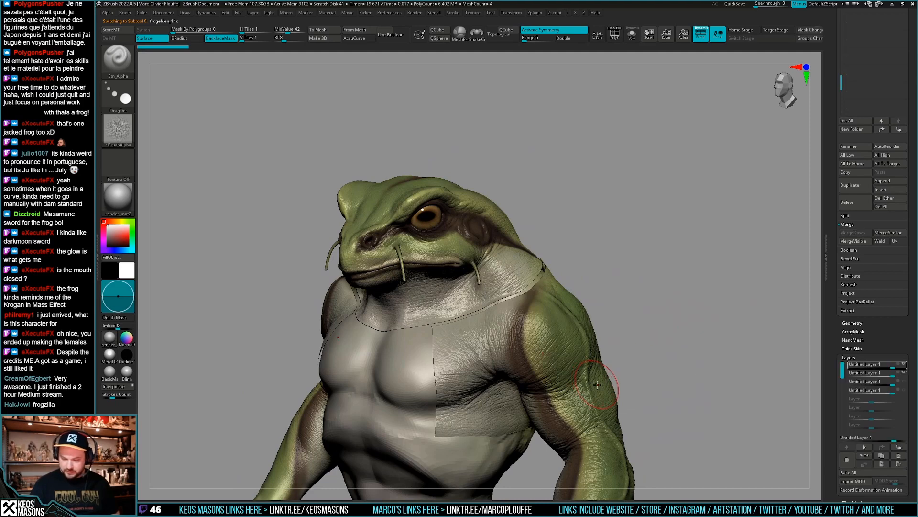
left_click(905, 382)
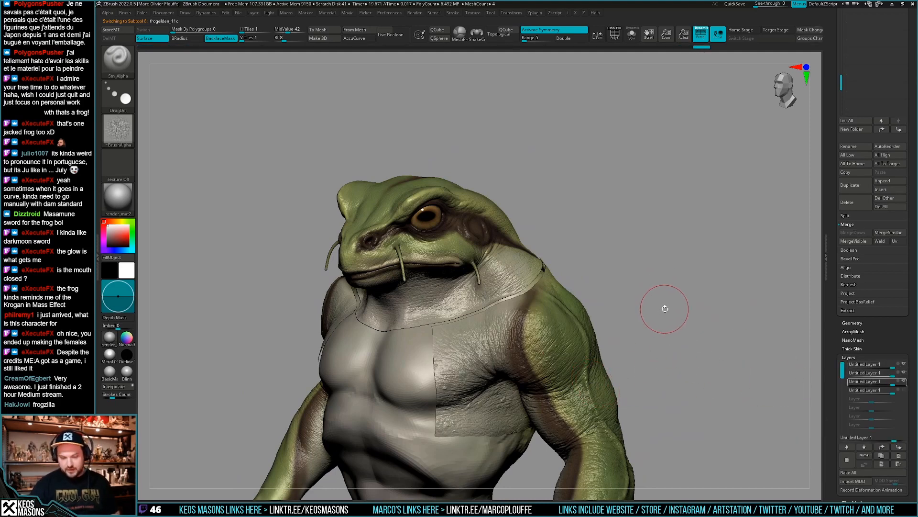
left_click_drag(654, 316, 587, 339)
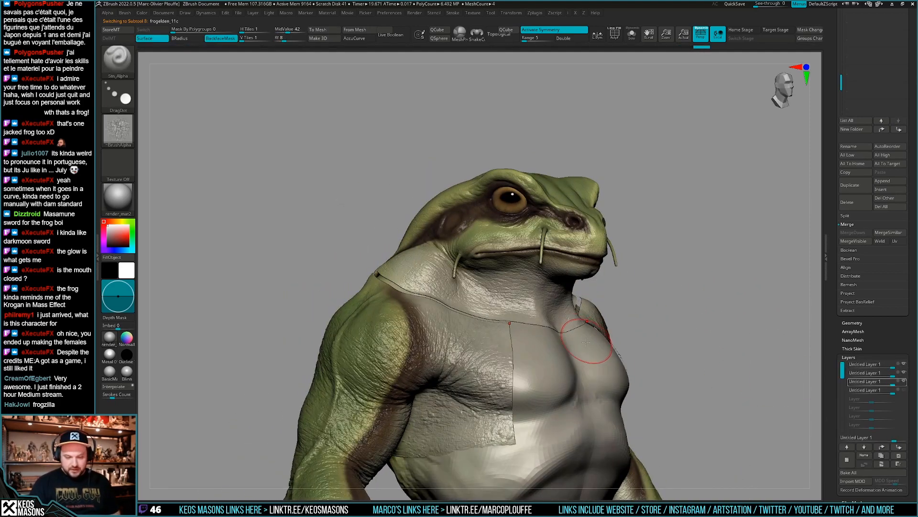
- Turn off the polypaint display on all subtools and return to the torso's sculpt layers
mouse_move(575, 359)
right_mouse_down()
mouse_move(569, 333)
mouse_move(573, 347)
right_mouse_up()
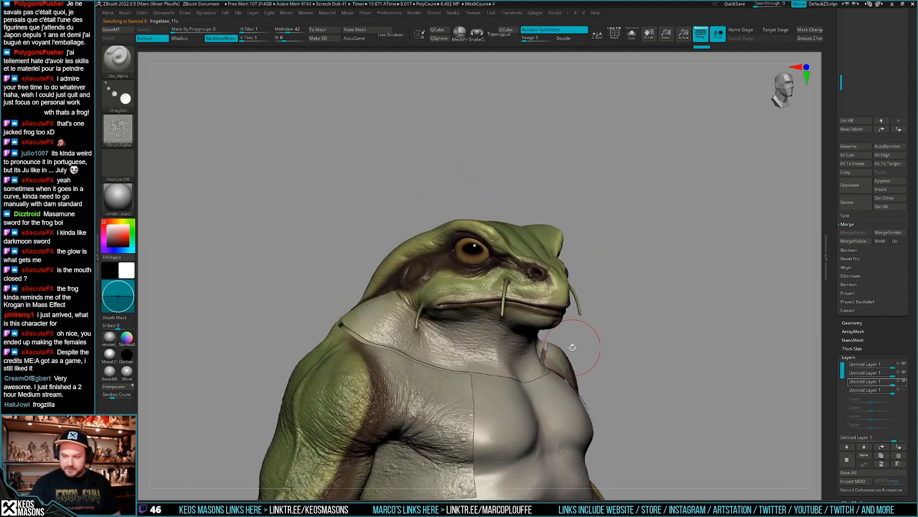
left_click_drag(663, 366, 692, 356)
left_click_drag(896, 335, 875, 391)
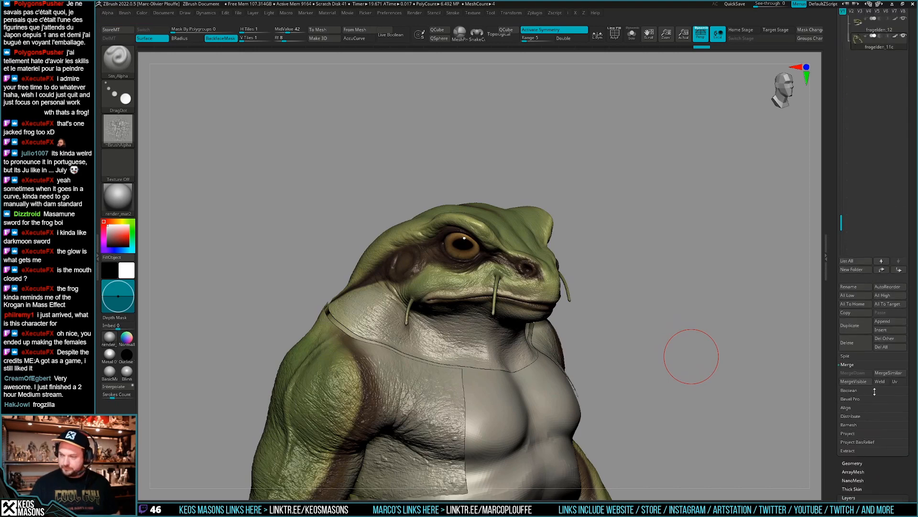
left_click(897, 37, "shift")
left_click_drag(831, 343, 913, 297)
left_click(866, 278)
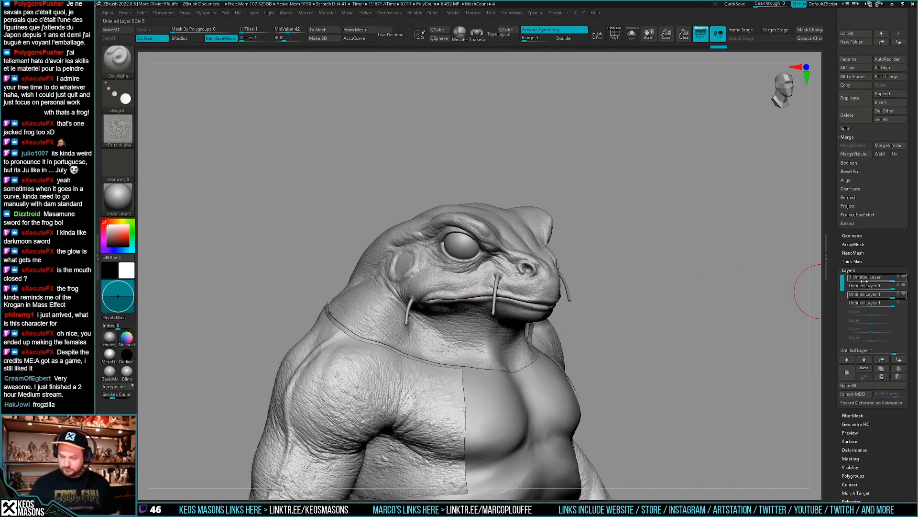
- Select the head subtool, check it in isolation and start recording a new third sculpt layer
key("b")
key("c")
key("b")
left_click(538, 224, "alt")
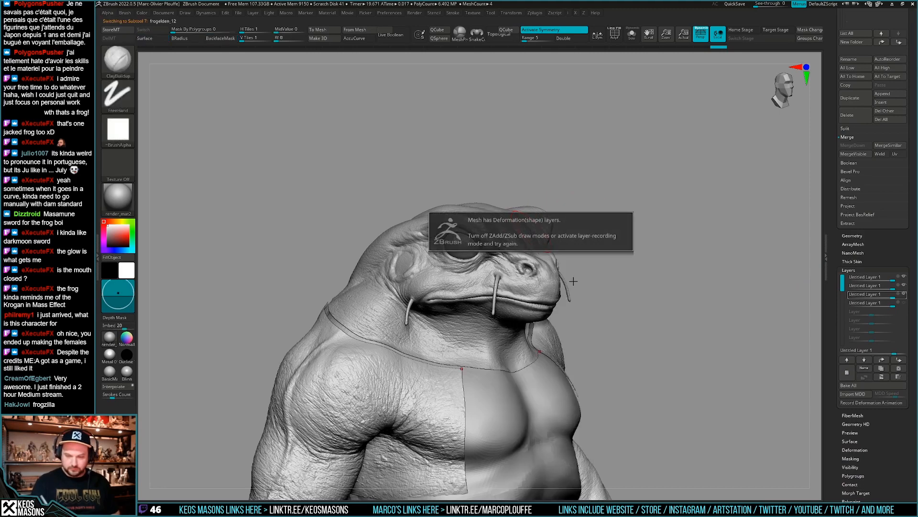
key("shift+s")
left_click(902, 287)
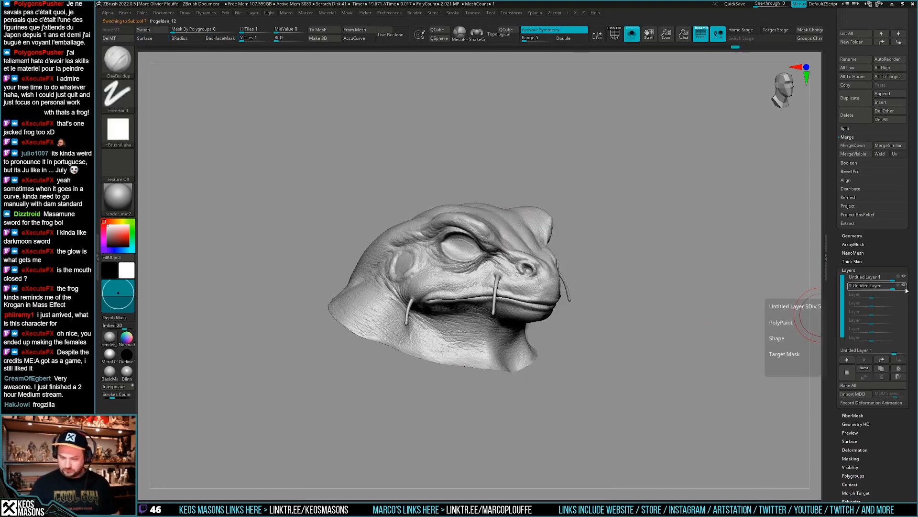
left_click(847, 371)
key("shift+s")
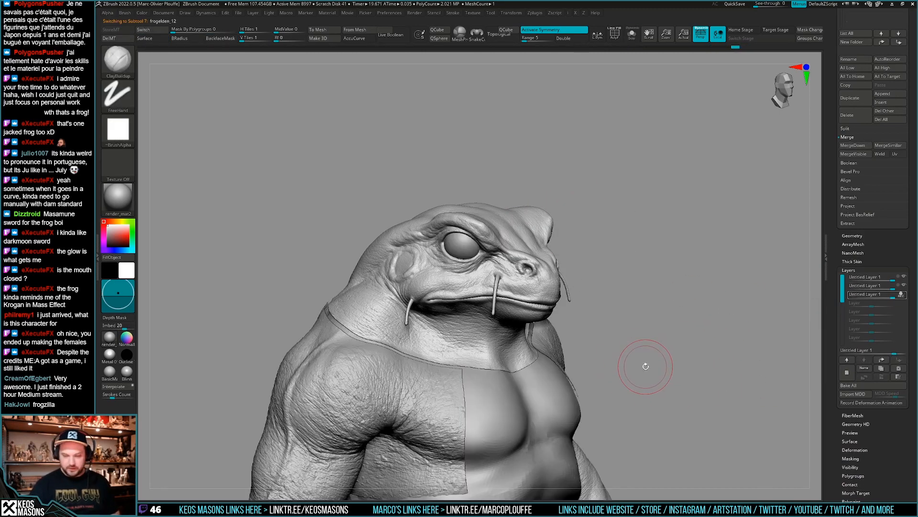
- Browse the alpha library and load the Bumpy_Skin_1 alpha from the pores folder
left_click_drag(646, 368, 646, 354)
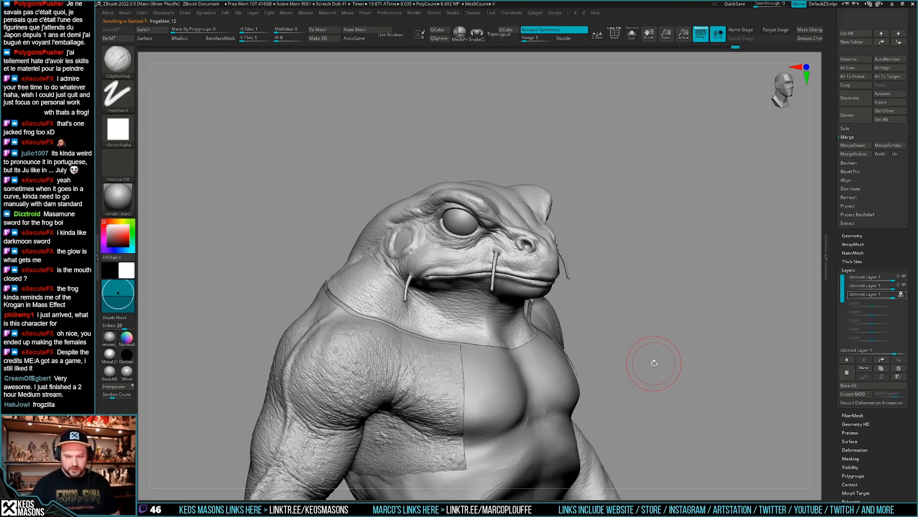
key("comma")
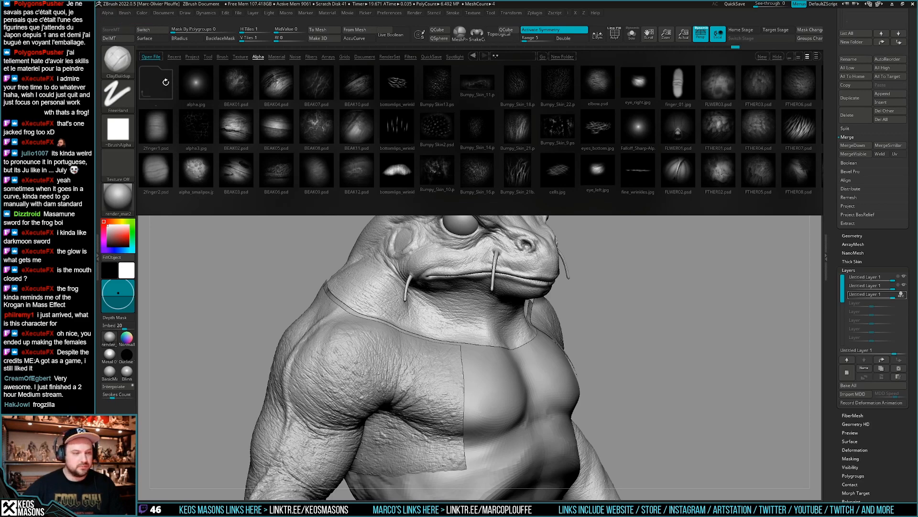
double_click(166, 82)
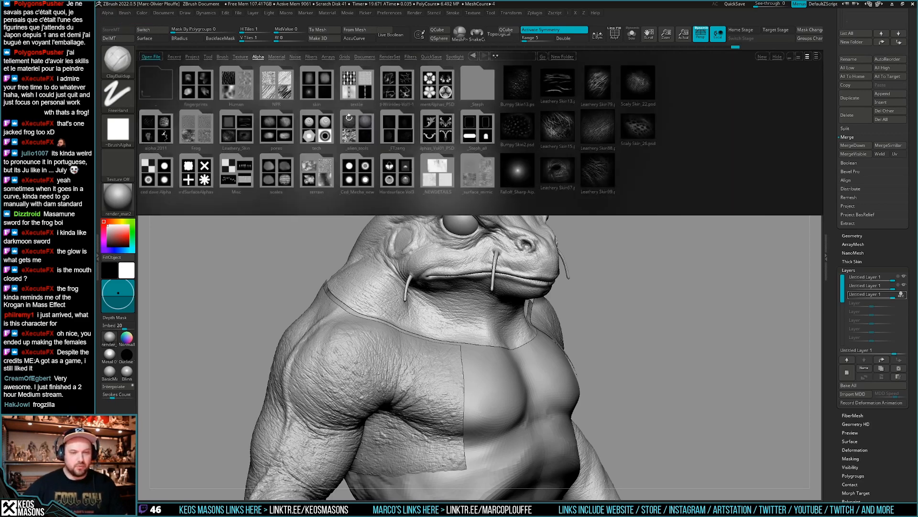
left_click(276, 143)
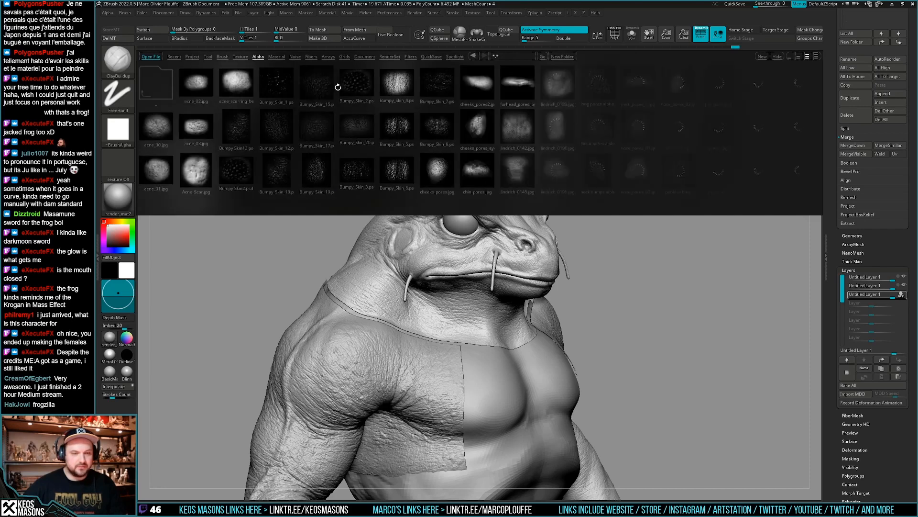
double_click(270, 82)
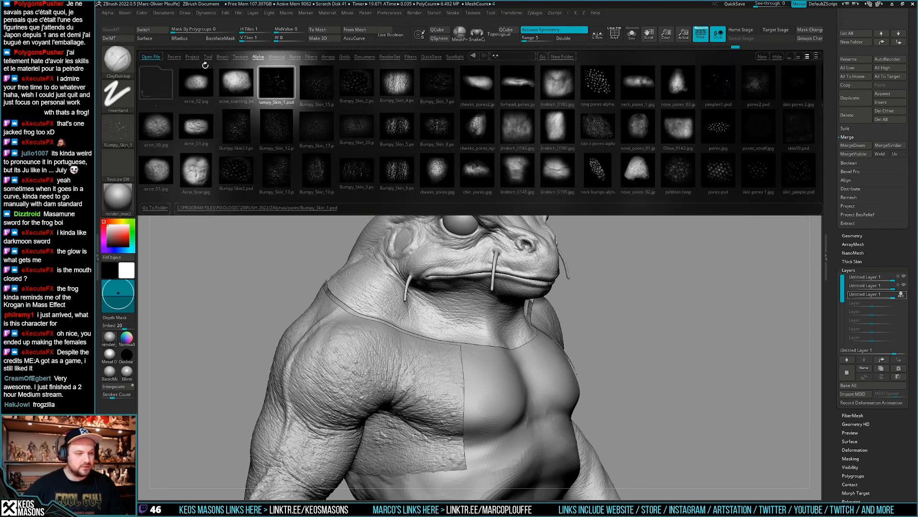
left_click(159, 87)
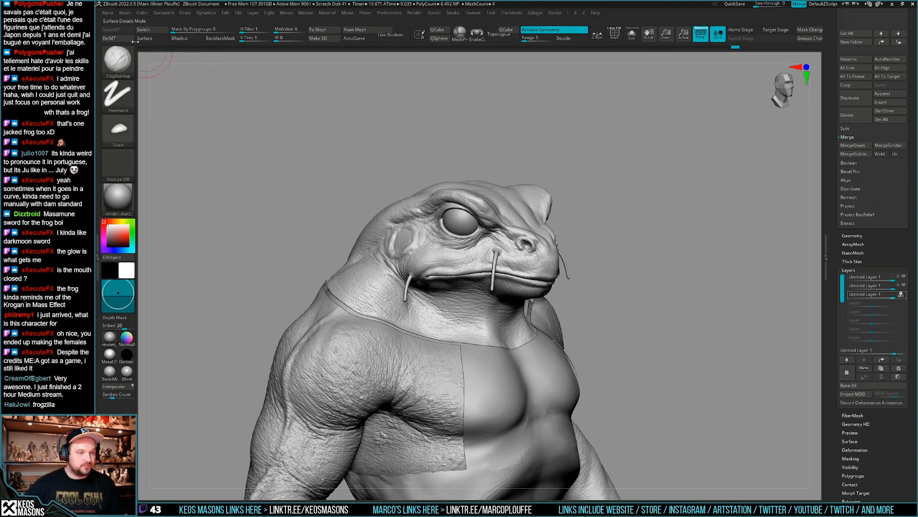
- Switch to the skin alpha brush and assign Bumpy_Skin_1 as its alpha
key("space")
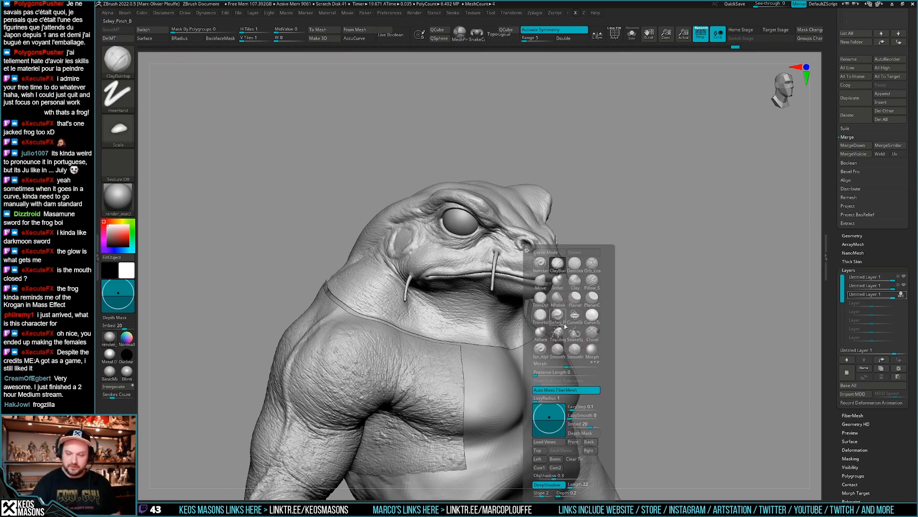
key("space")
left_click(593, 351)
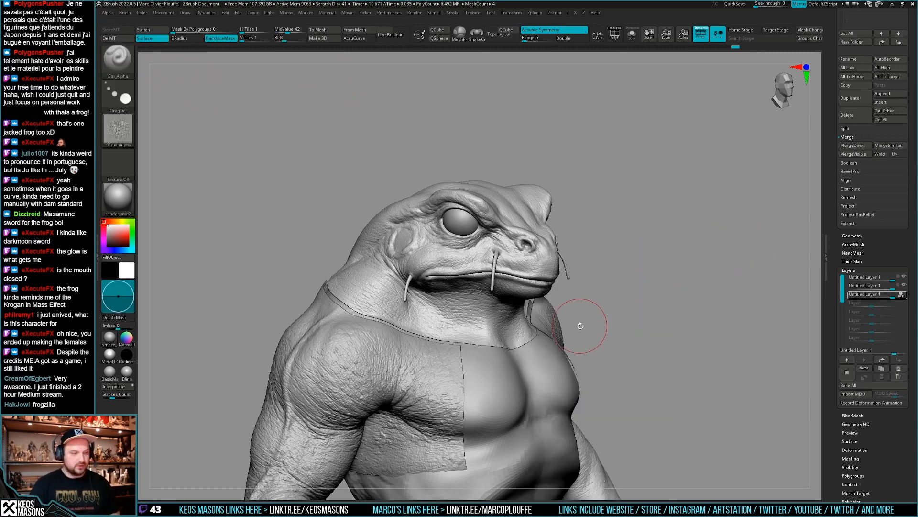
key("space")
left_click(578, 376)
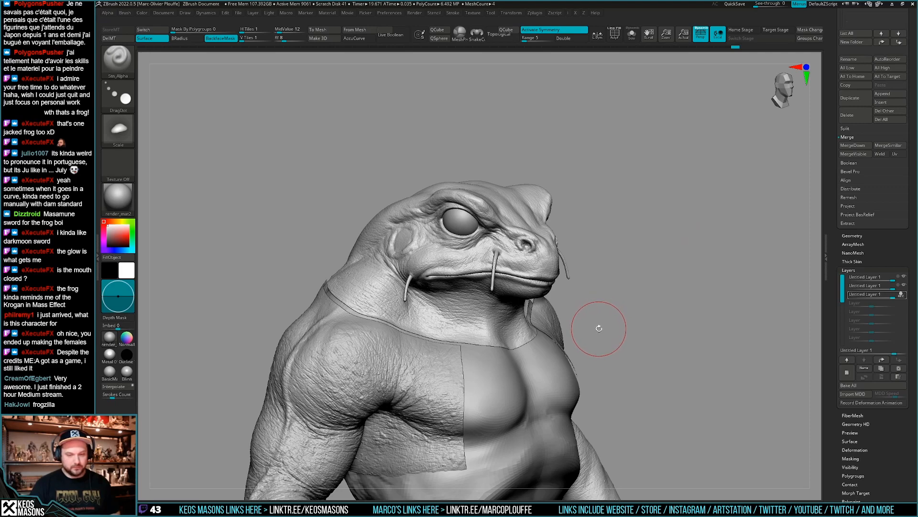
key("space")
left_click(577, 378)
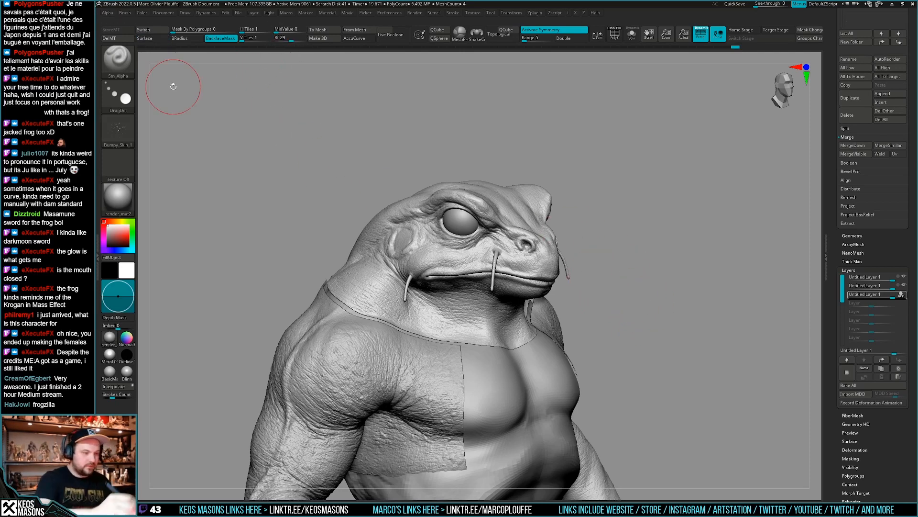
- Examine the polygroups and wireframe of the head and neck from the front and side
right_click_drag(629, 312, 671, 280)
key("shift+f")
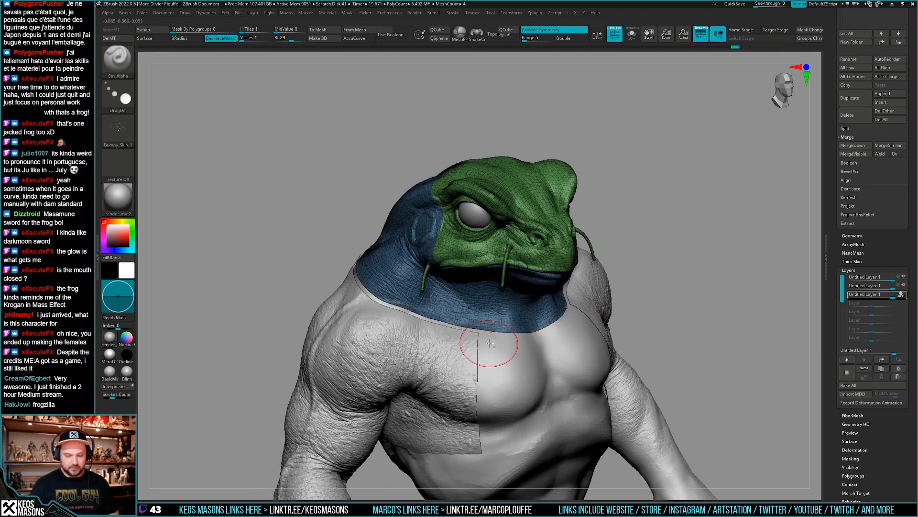
right_click_drag(488, 352, 486, 392, "ctrl")
key("shift+f")
left_click_drag(486, 392, 492, 359)
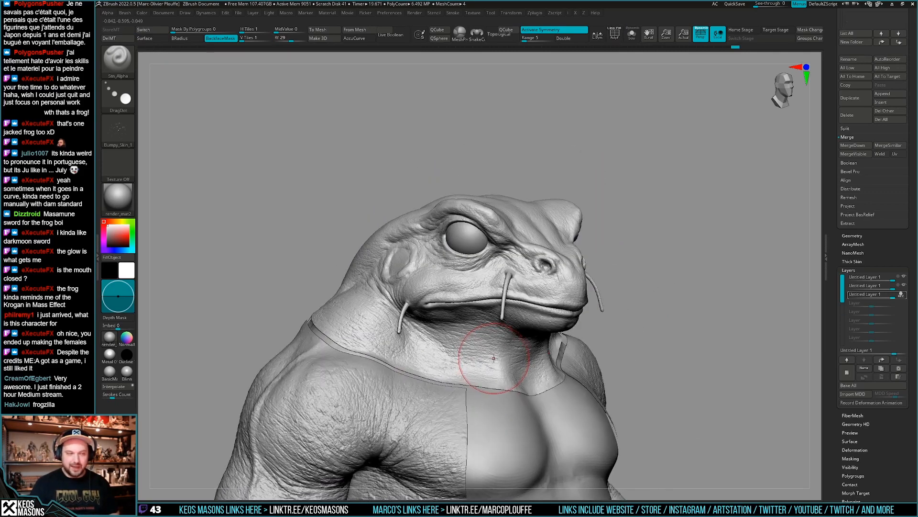
key("space")
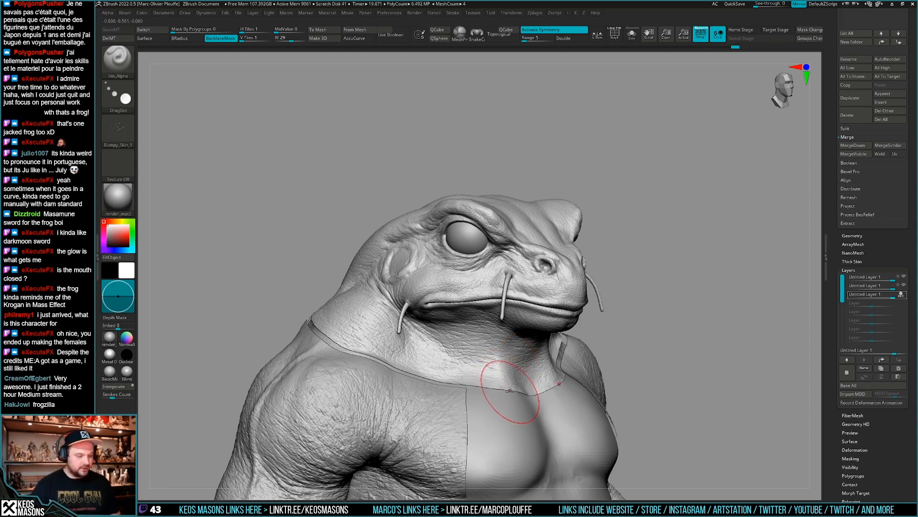
right_click_drag(547, 360, 529, 369, "ctrl")
key("shift+f")
key("shift+f")
- Change the skin alpha brush's stroke to Spray and adjust its draw size for the neck
key("space")
left_click_drag(491, 289, 499, 287)
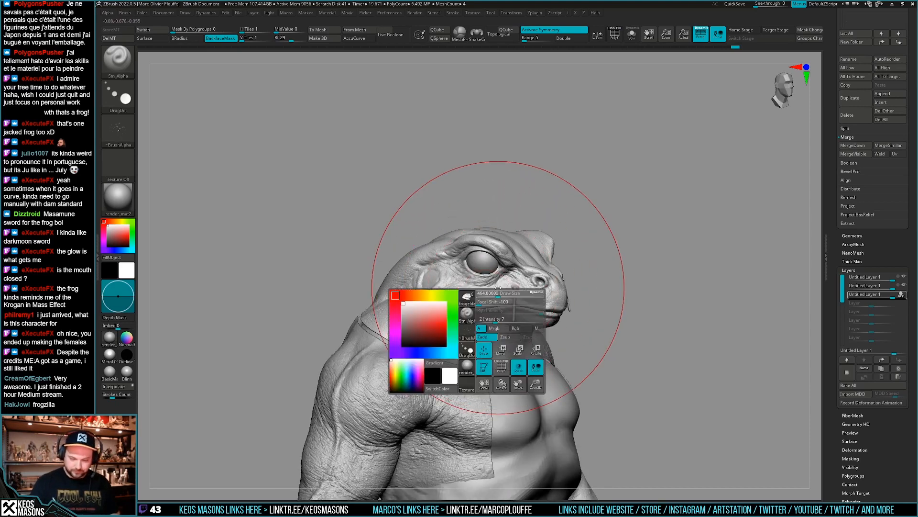
right_click_drag(502, 287, 499, 285)
key("x")
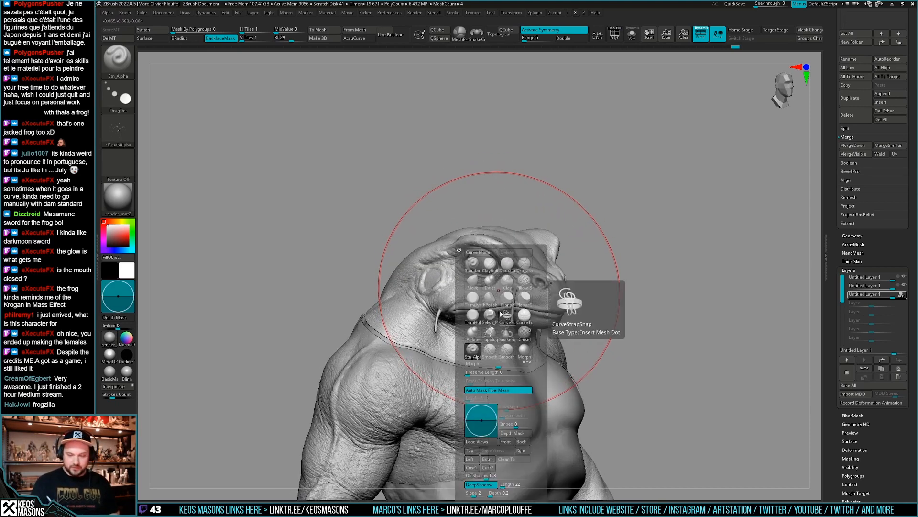
key("z")
left_click(508, 377)
mouse_move(519, 266)
right_mouse_down()
mouse_move(508, 272)
mouse_move(512, 326)
right_mouse_up()
key("space")
left_click_drag(417, 283, 400, 284)
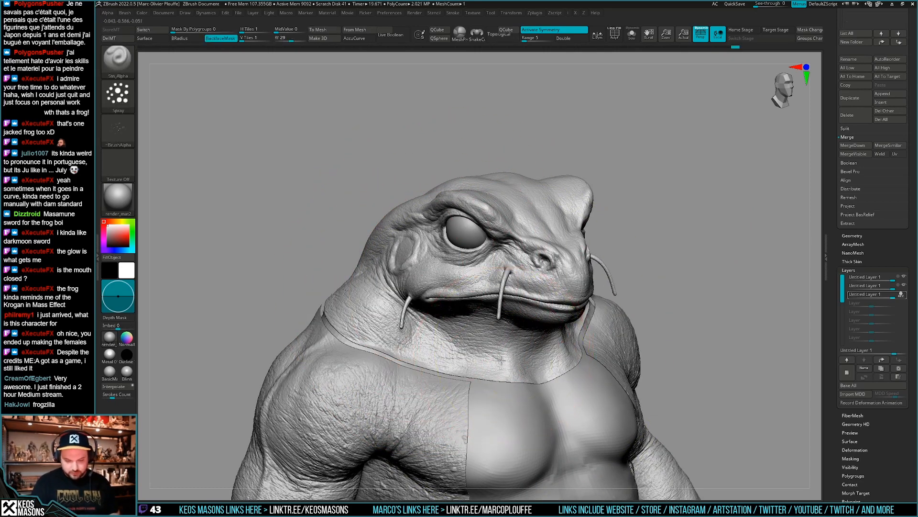
- Set the Spray stroke's Placement to 0.5 and Flow to 0.0641, with the brush at Z Intensity 11
mouse_move(488, 353)
right_mouse_down()
mouse_move(507, 340)
mouse_move(502, 396)
mouse_move(550, 400)
right_mouse_up()
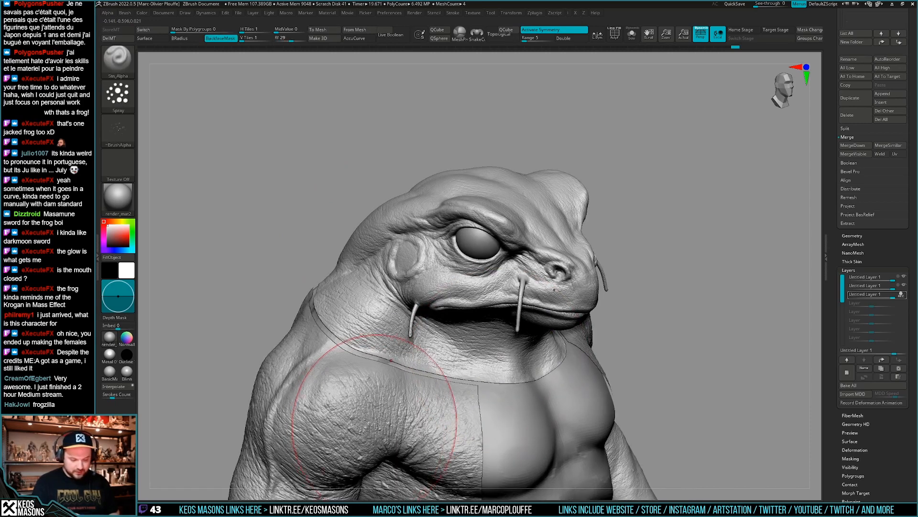
right_click_drag(512, 365, 508, 356, "ctrl")
key("space")
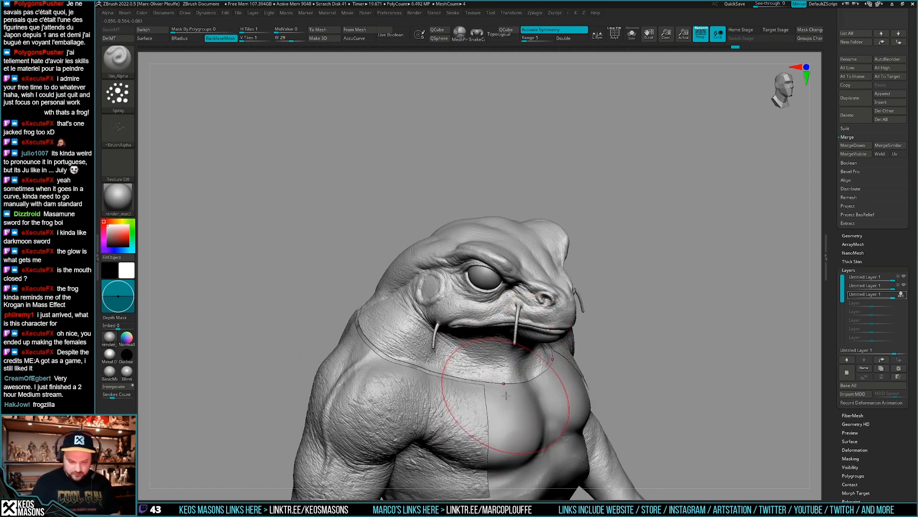
mouse_move(506, 395)
right_mouse_down()
mouse_move(497, 379)
mouse_move(508, 371)
right_mouse_up()
key("F6")
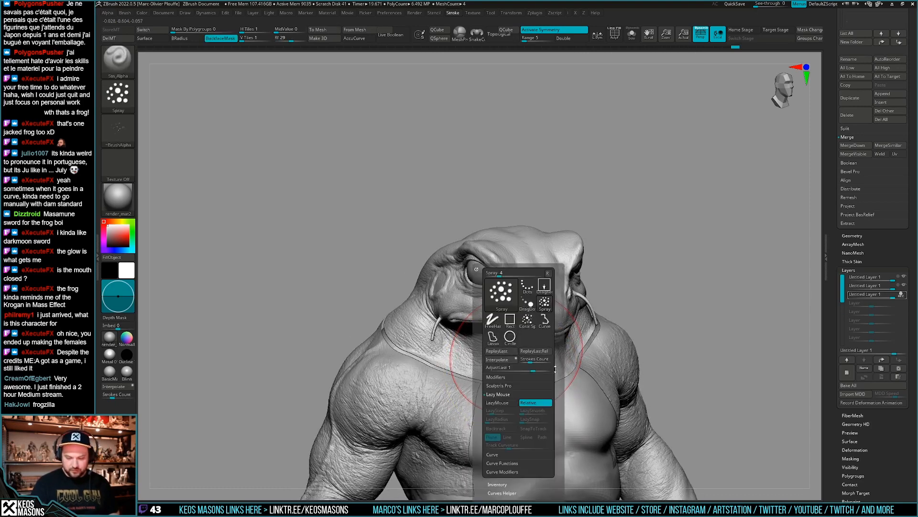
left_click(512, 377)
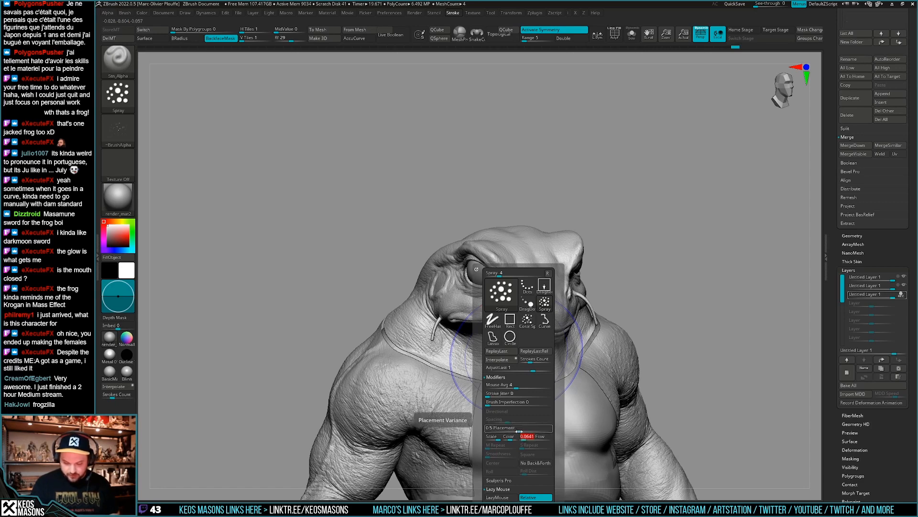
key("space")
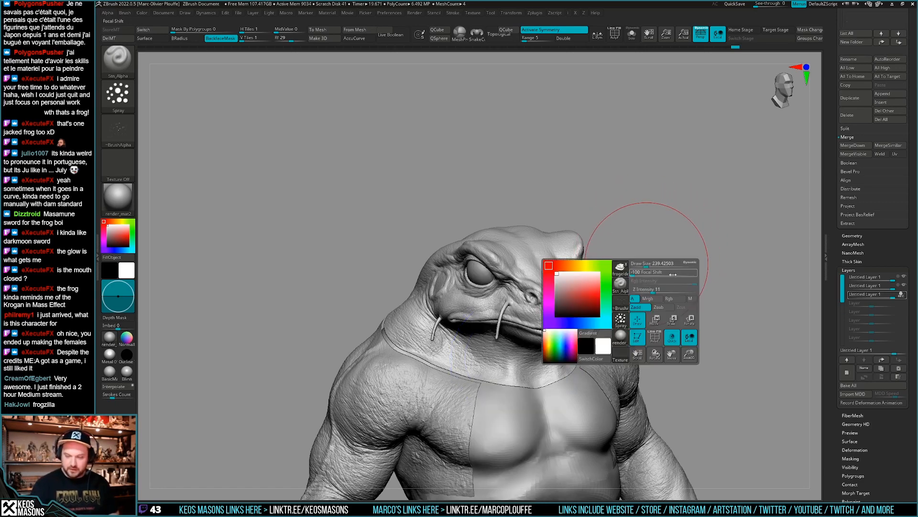
key("Return")
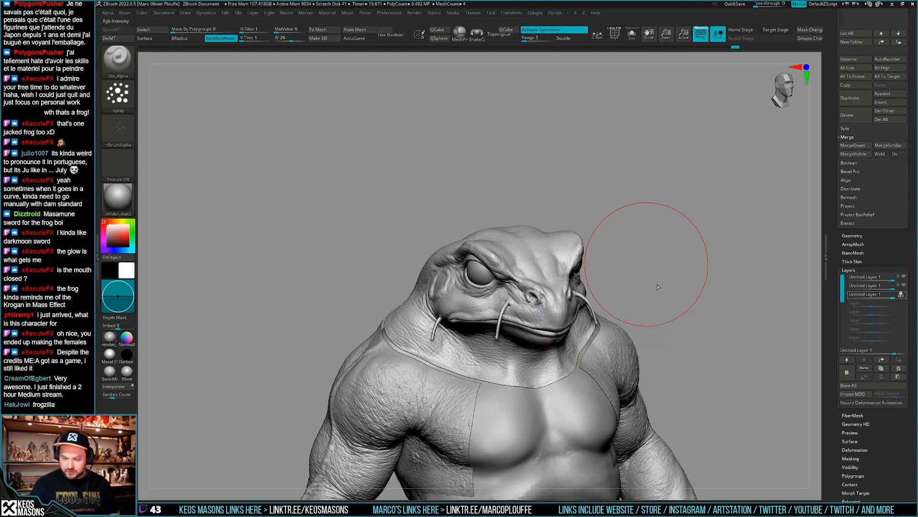
- Spray bumpy skin texture across the front and side of the neck, stepping the head's subdivision level down and back up
right_click_drag(658, 284, 636, 320)
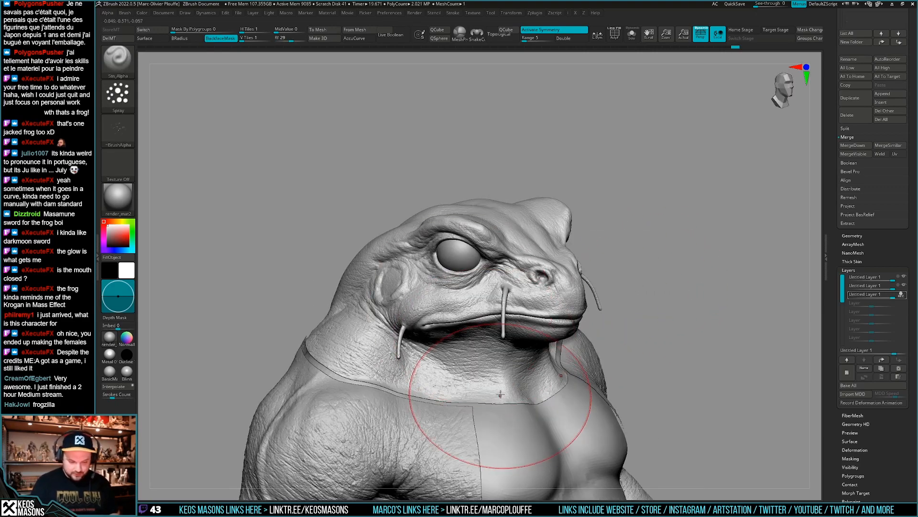
right_click_drag(500, 394, 535, 384)
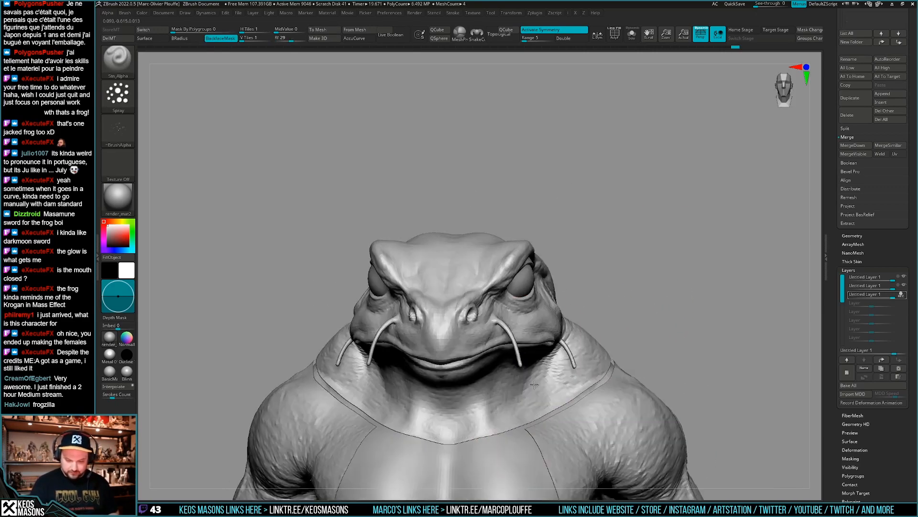
left_click_drag(534, 384, 560, 289)
key("shift+d")
left_click_drag(608, 365, 598, 351, "shift")
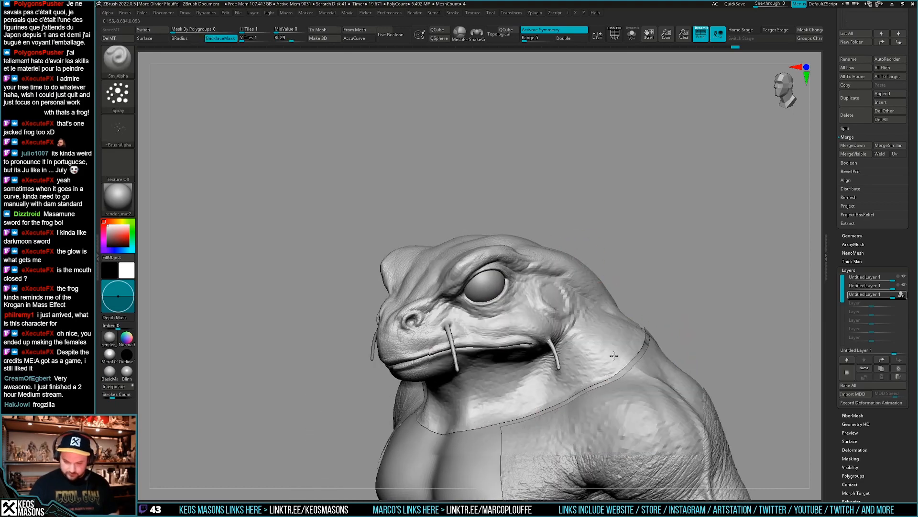
key("d")
right_click_drag(632, 295, 537, 411)
mouse_move(537, 411)
left_mouse_down()
mouse_move(594, 308)
mouse_move(615, 338)
mouse_move(589, 329)
left_mouse_up()
right_click_drag(521, 421, 539, 401)
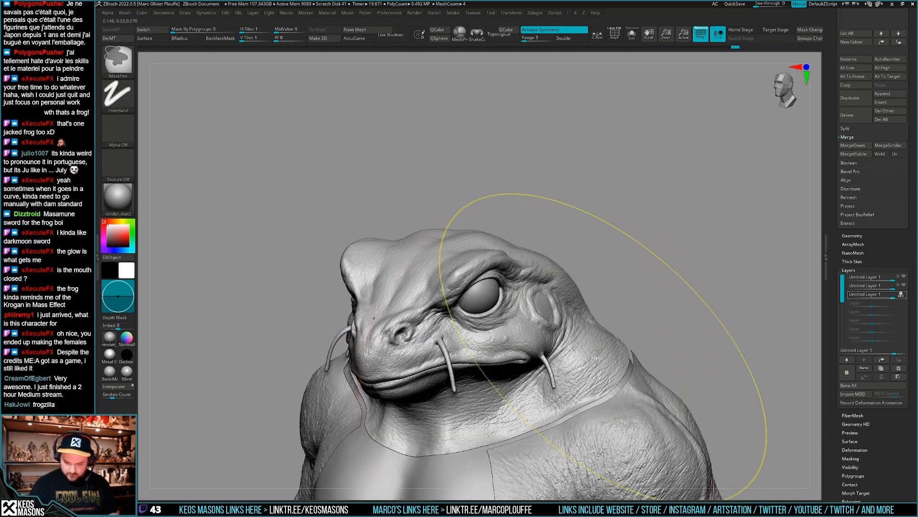
- Adjust the spray skin brush's draw size and spray bumpy texture over the side of the neck below the jaw
mouse_move(545, 393)
right_mouse_down()
mouse_move(536, 389)
mouse_move(539, 371)
right_mouse_up()
key("space")
left_click_drag(534, 315, 561, 314)
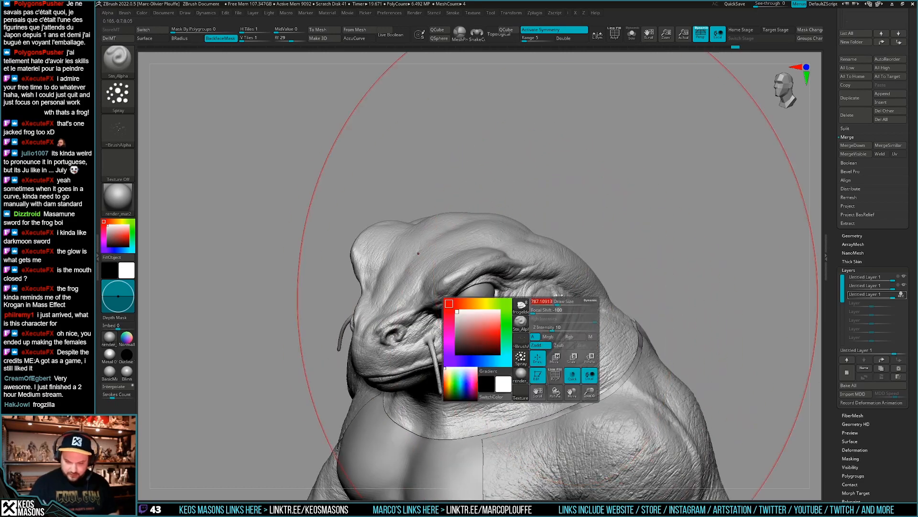
mouse_move(560, 318)
right_mouse_down()
mouse_move(494, 282)
mouse_move(569, 344)
right_mouse_up()
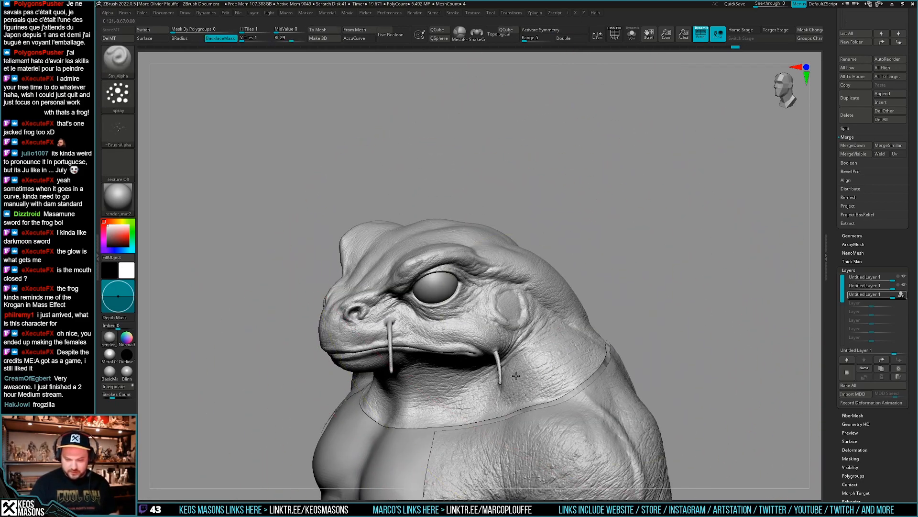
mouse_move(503, 404)
right_mouse_down()
mouse_move(598, 364)
mouse_move(557, 331)
mouse_move(526, 358)
right_mouse_up()
key("space")
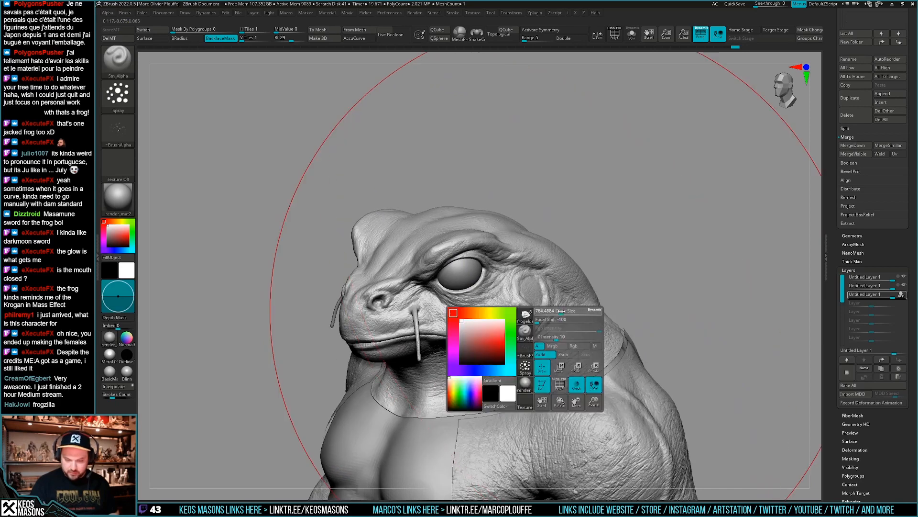
left_click_drag(564, 313, 550, 313)
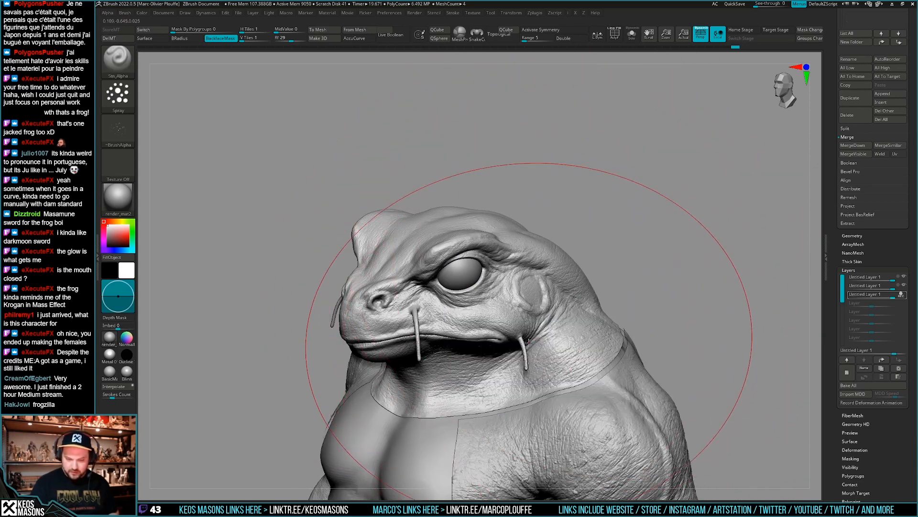
key("F3")
key("F3")
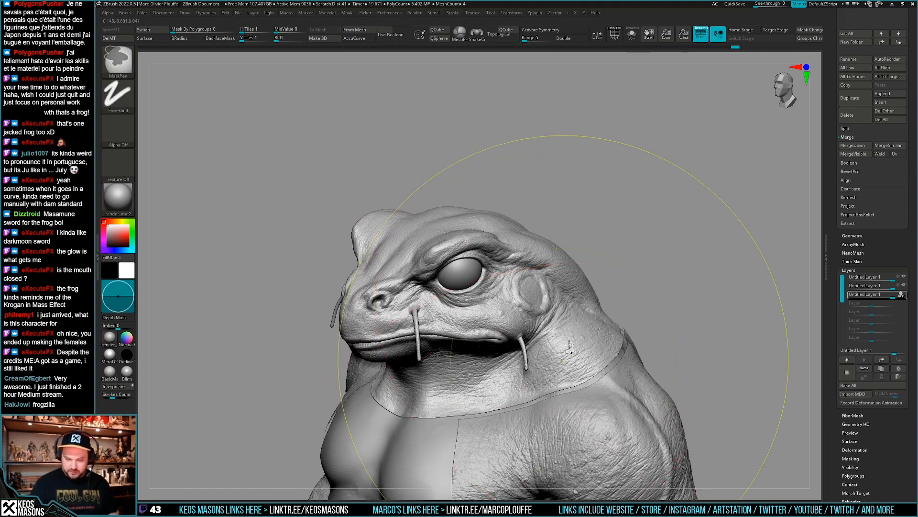
key("space")
left_click_drag(563, 318, 559, 318)
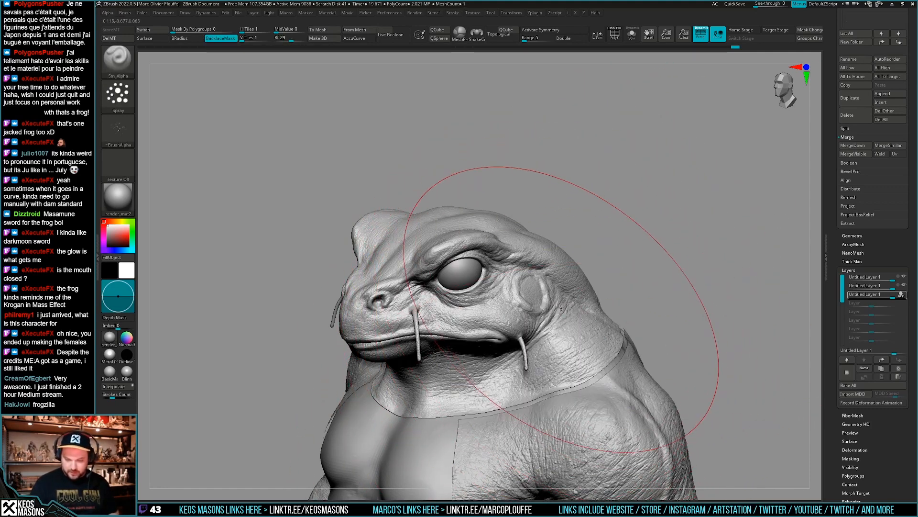
- Spray bumpy skin texture around the throat, the other side of the neck and the back of the head
right_click_drag(448, 356, 564, 369)
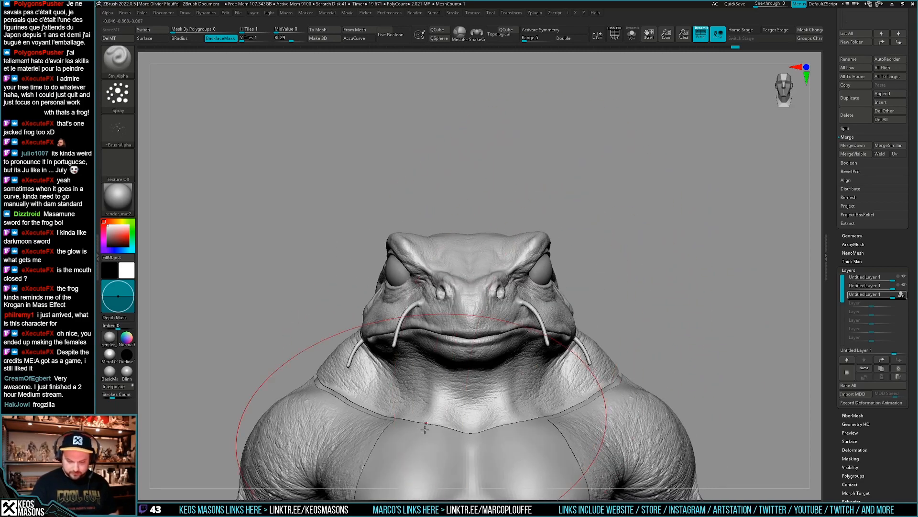
right_click_drag(430, 397, 498, 398)
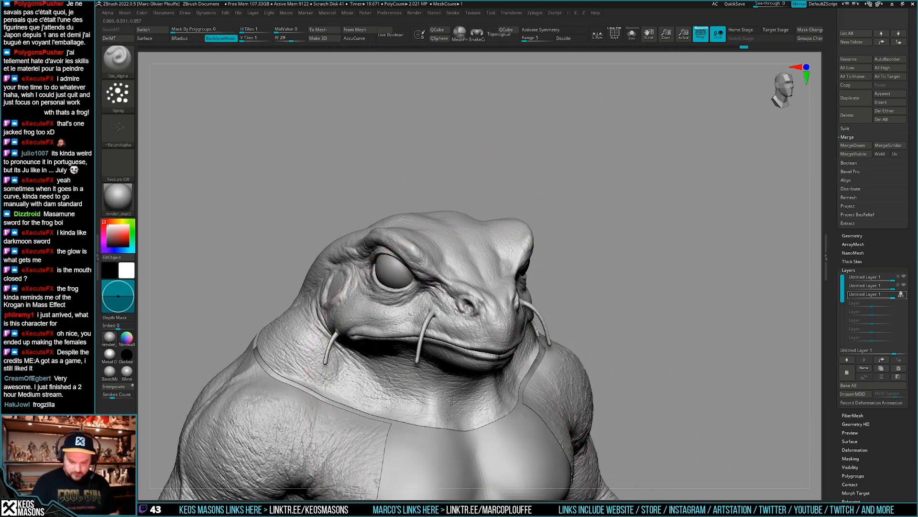
right_click_drag(378, 370, 371, 287)
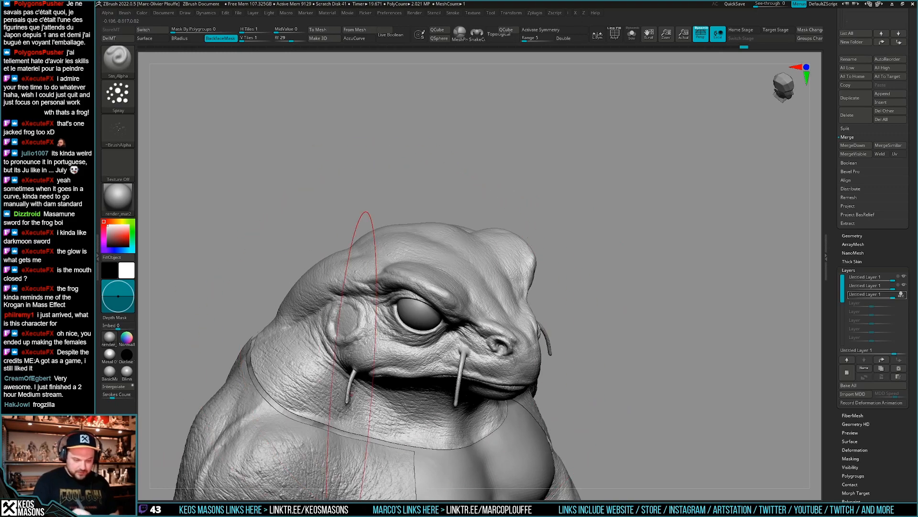
right_click_drag(359, 235, 421, 423)
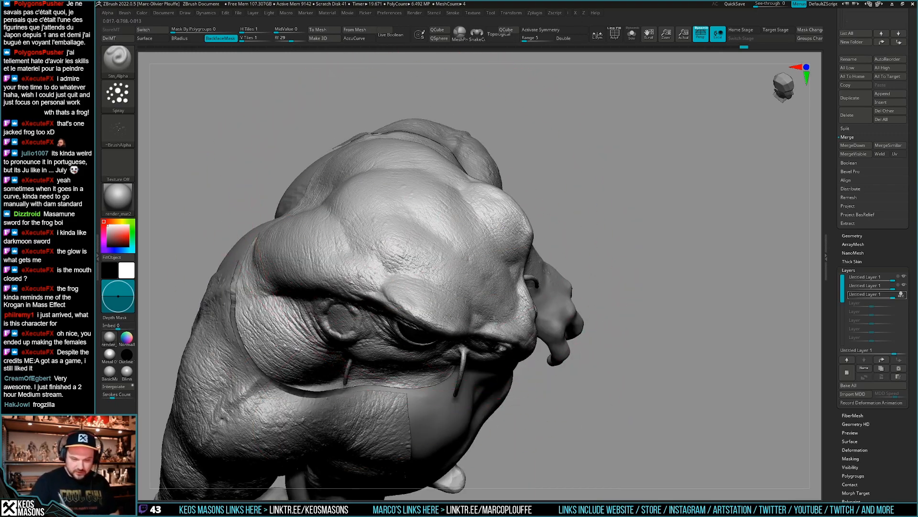
mouse_move(452, 299)
right_mouse_down()
mouse_move(491, 264)
mouse_move(516, 278)
mouse_move(554, 262)
mouse_move(570, 316)
mouse_move(543, 311)
mouse_move(548, 317)
mouse_move(549, 305)
right_mouse_up()
right_click_drag(529, 377, 493, 428)
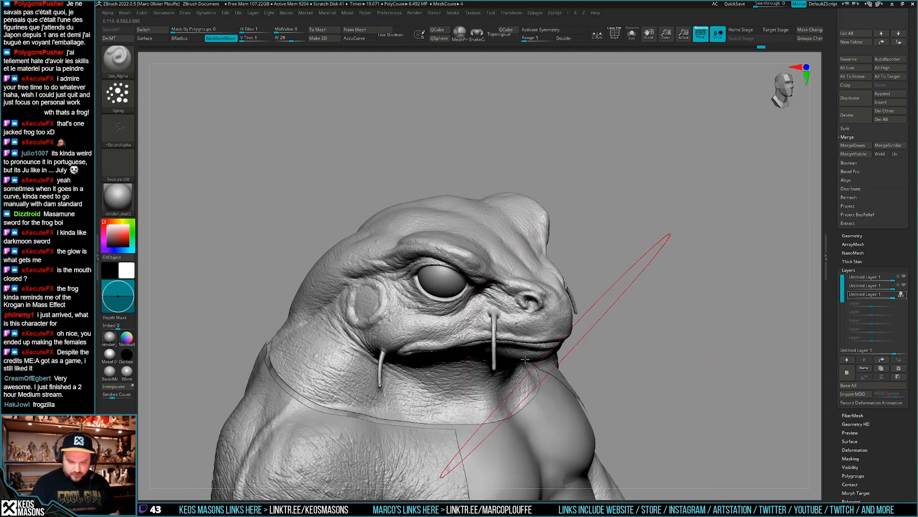
right_click_drag(432, 404, 450, 408)
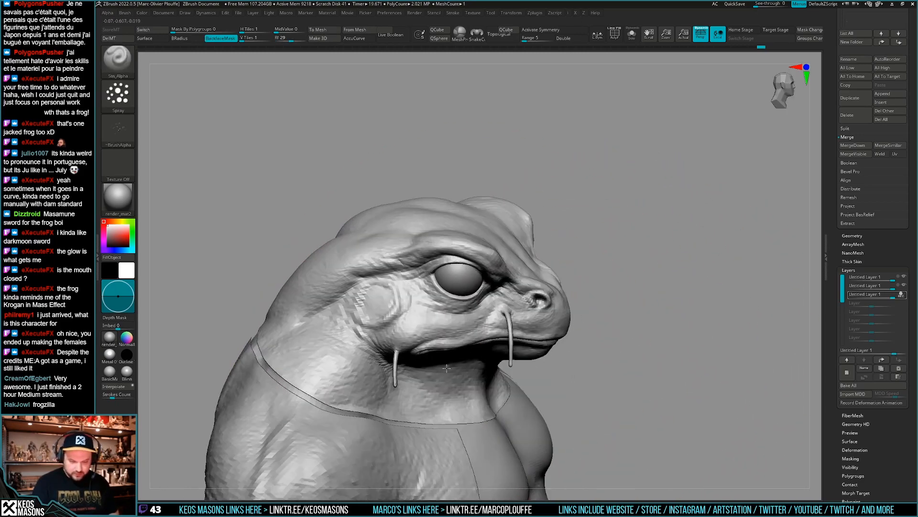
right_click_drag(377, 297, 521, 304)
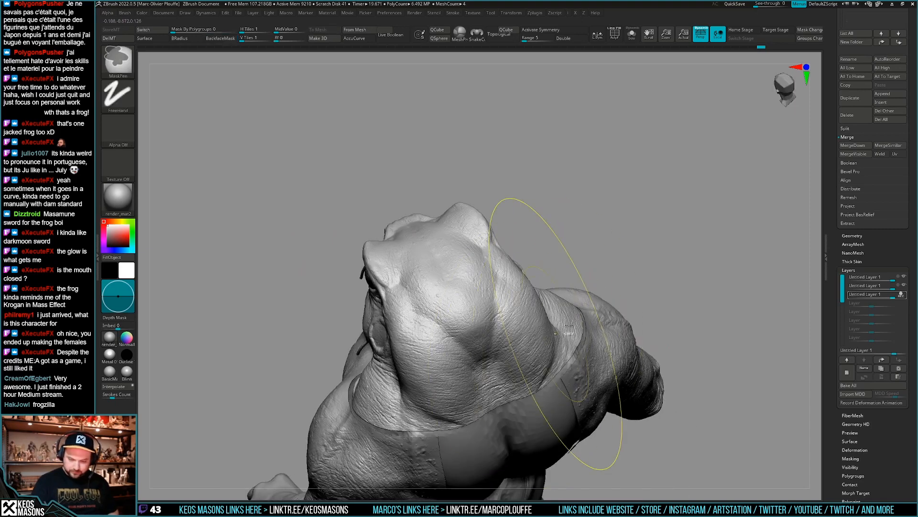
right_click_drag(534, 378, 430, 395)
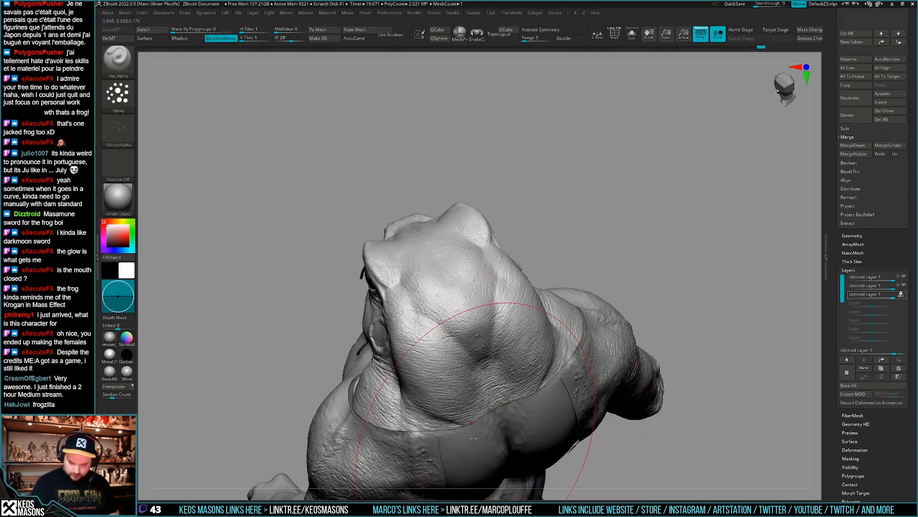
- Undo the last spray stroke behind the head and spray skin texture across the throat and front of the neck
key("ctrl+z")
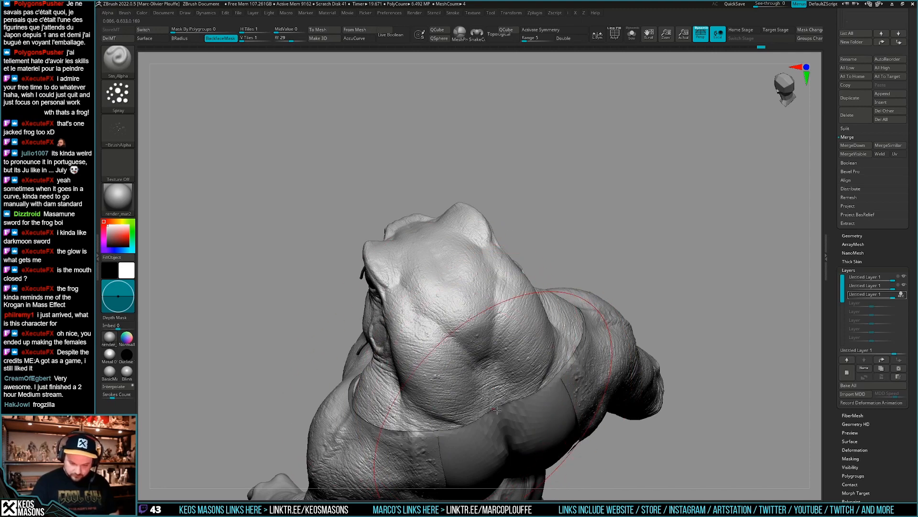
right_click_drag(528, 339, 534, 333)
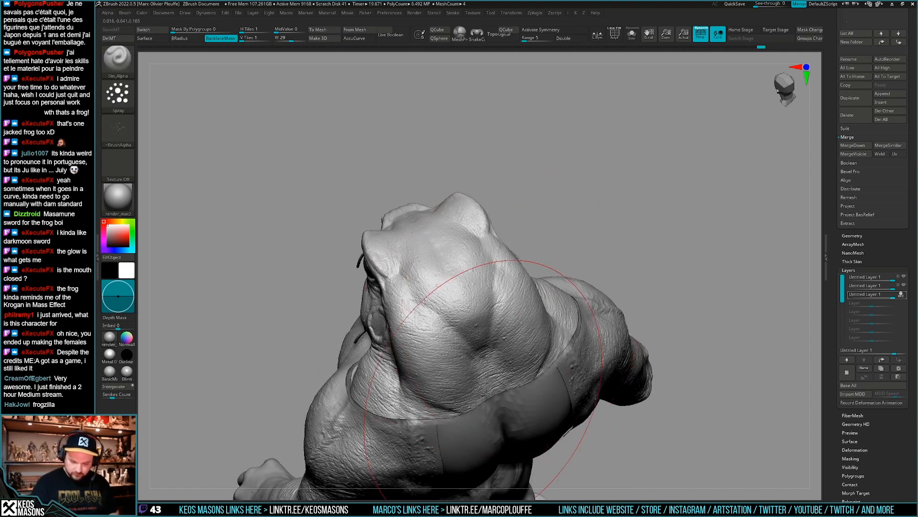
right_click_drag(543, 408, 531, 363)
left_click_drag(531, 363, 509, 360)
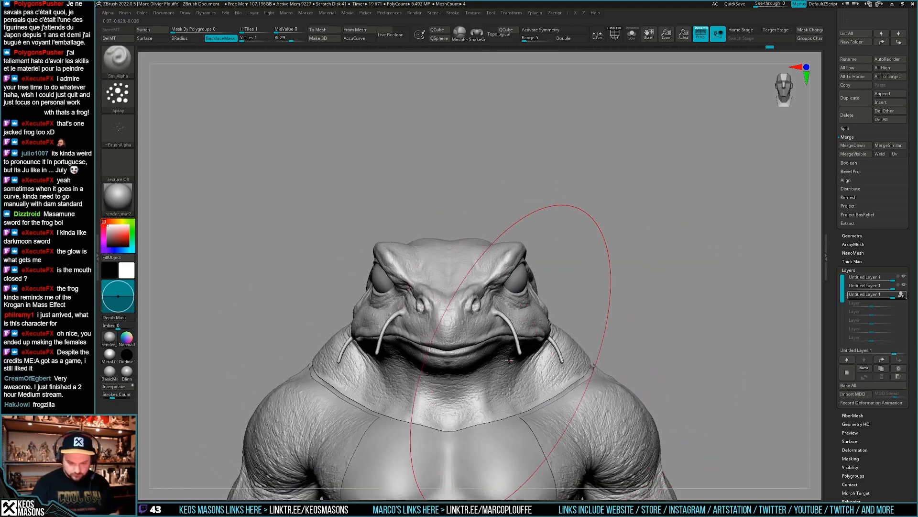
left_click_drag(470, 398, 511, 310)
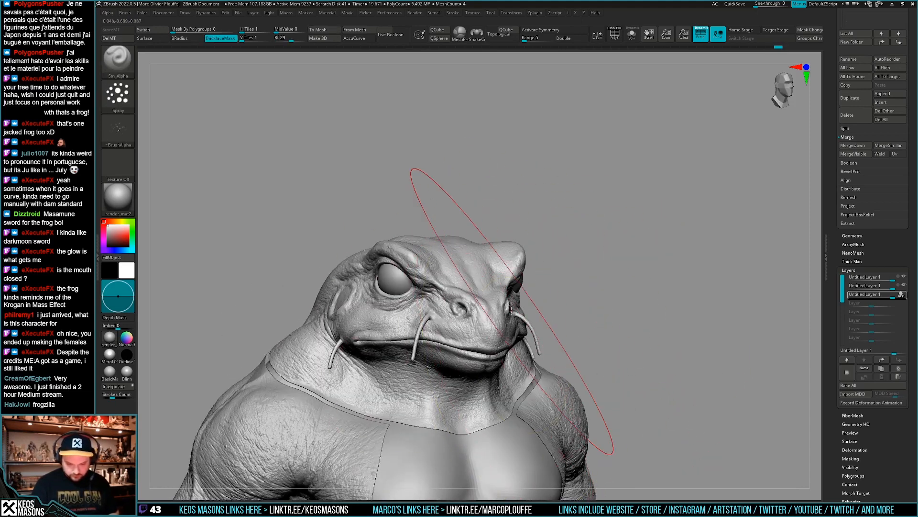
left_click_drag(493, 392, 417, 423)
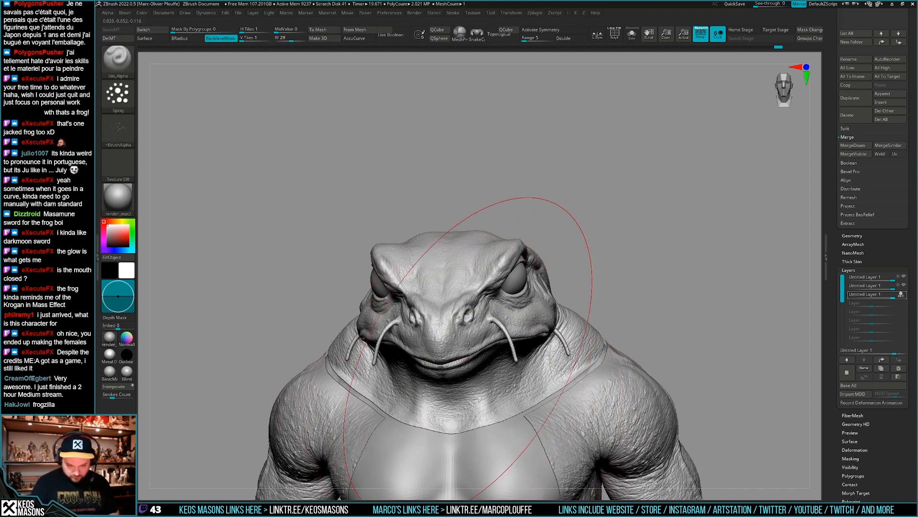
- Undo the last spray strokes while checking the neck and cheeks from both sides
right_click_drag(451, 410, 593, 310)
key("ctrl+z")
left_click_drag(593, 311, 607, 331)
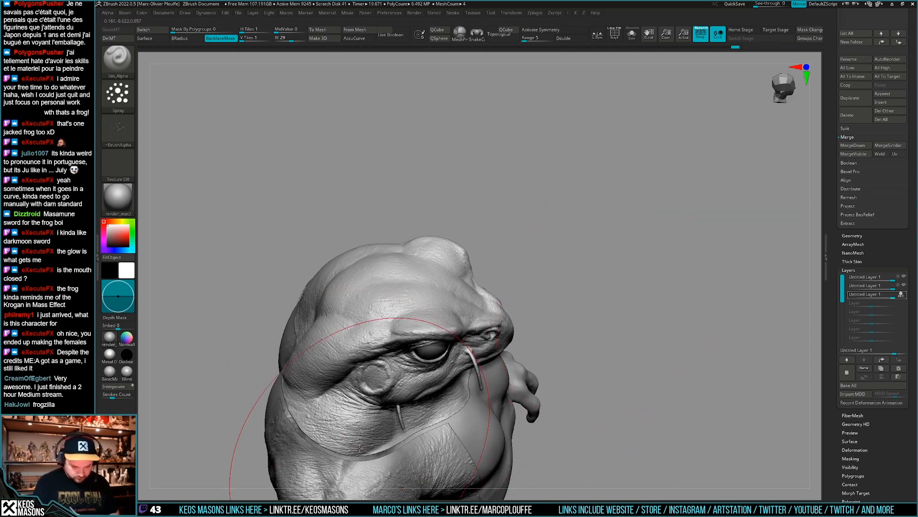
left_click_drag(568, 342, 527, 368)
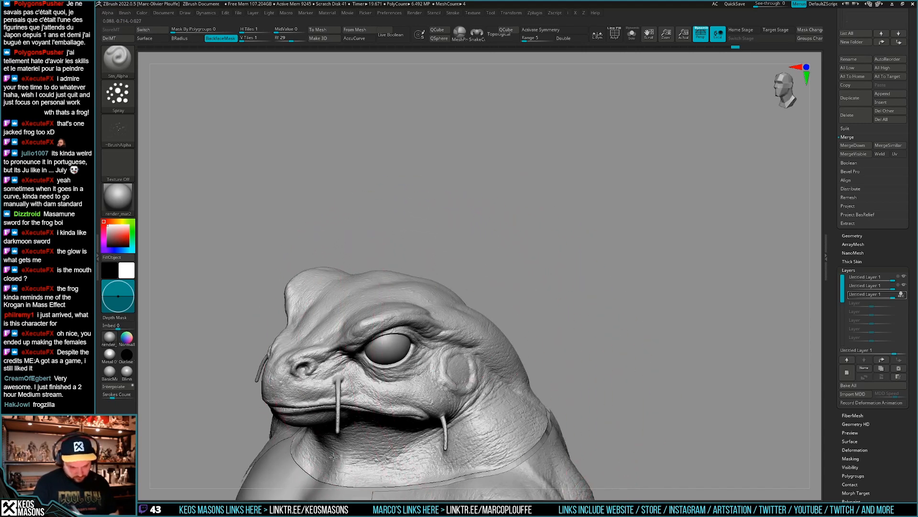
key("ctrl+z")
mouse_move(334, 457)
right_mouse_down("alt")
mouse_move(483, 383)
mouse_move(520, 325)
mouse_move(506, 312)
mouse_move(569, 329)
right_mouse_up("alt")
key("ctrl+z")
- Reduce the spray brush's draw size to work on the cheek and the skin around the eye
mouse_move(504, 354)
right_mouse_down()
mouse_move(590, 303)
mouse_move(574, 318)
mouse_move(596, 307)
mouse_move(643, 310)
mouse_move(507, 353)
right_mouse_up()
key("space")
left_click_drag(513, 305, 499, 305)
mouse_move(499, 306)
right_mouse_down()
mouse_move(464, 292)
mouse_move(485, 272)
right_mouse_up()
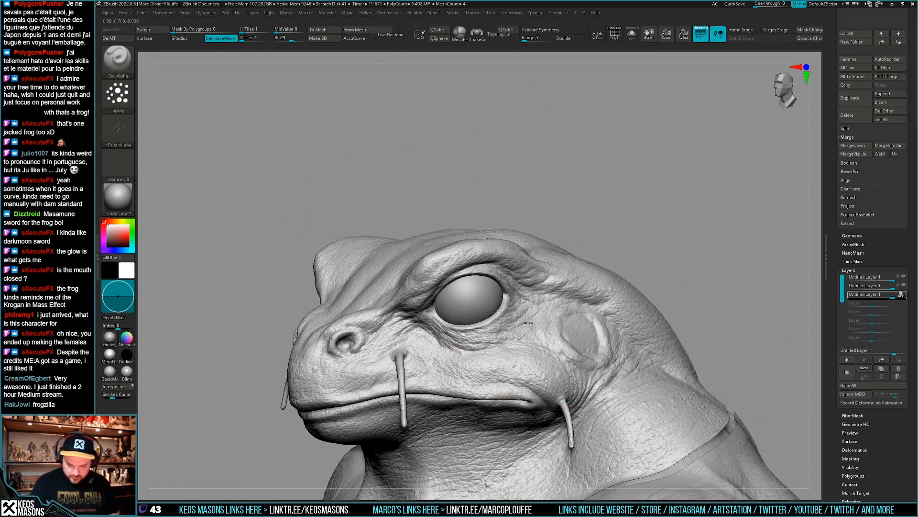
mouse_move(528, 323)
right_mouse_down()
mouse_move(507, 267)
mouse_move(501, 279)
right_mouse_up()
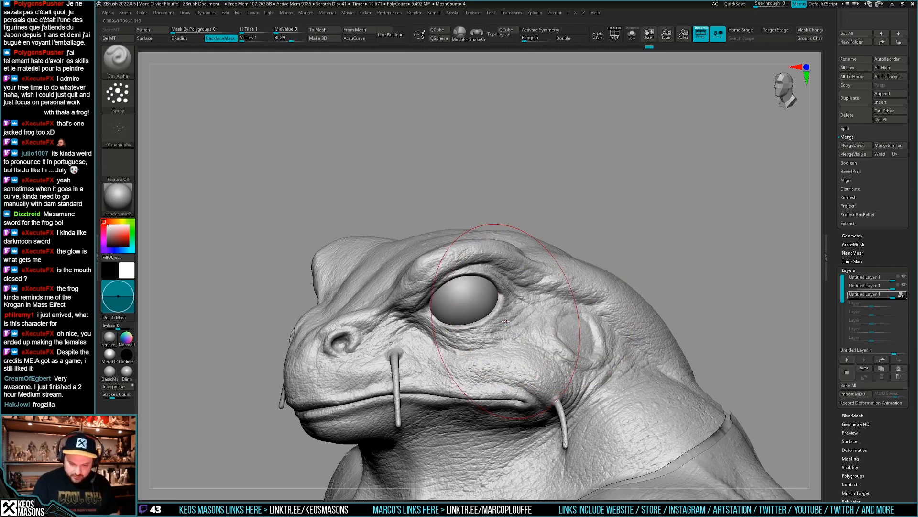
right_click_drag(506, 321, 527, 313)
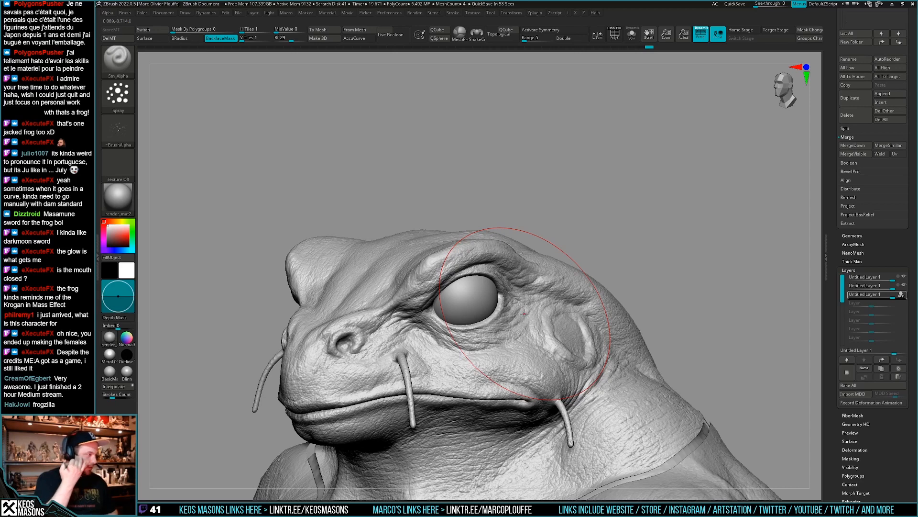
key("space")
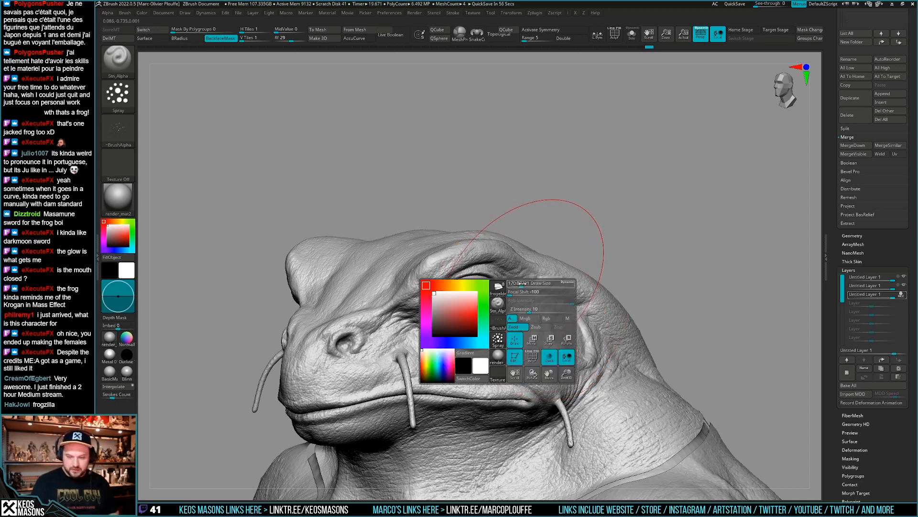
left_click_drag(523, 283, 518, 283)
right_click_drag(554, 288, 523, 296)
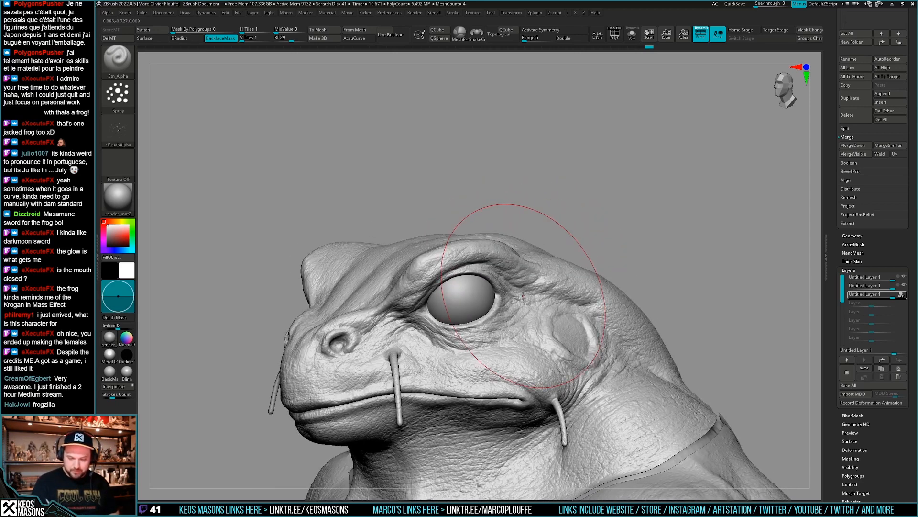
- Fine-tune the Spray stroke and draw size for the face, turn on symmetry and set Radial Fade to 74
key("F3")
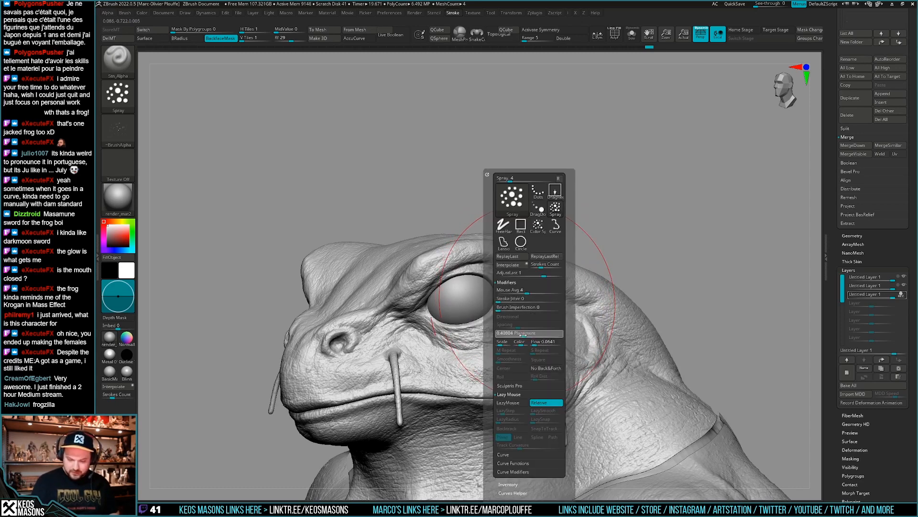
key("space")
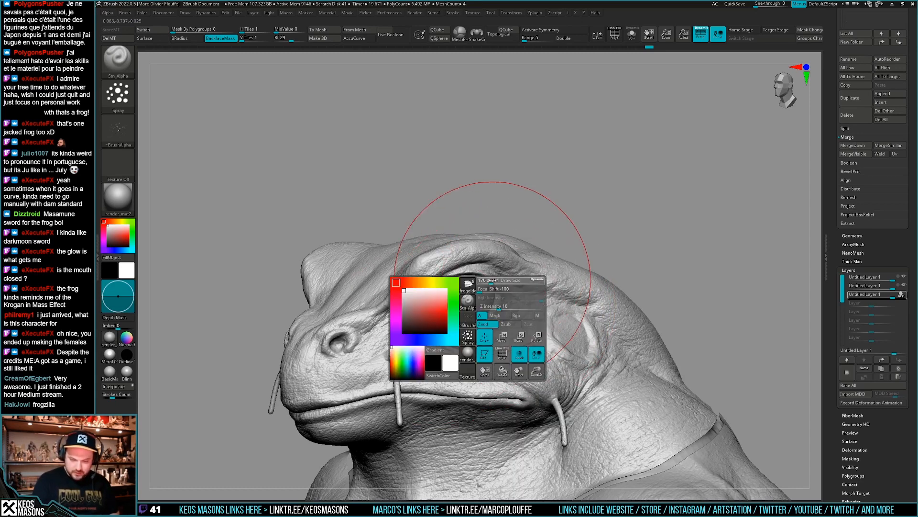
left_click_drag(486, 314, 496, 314)
key("x")
right_click_drag(518, 304, 507, 296, "ctrl")
key("space")
left_click_drag(508, 296, 497, 297)
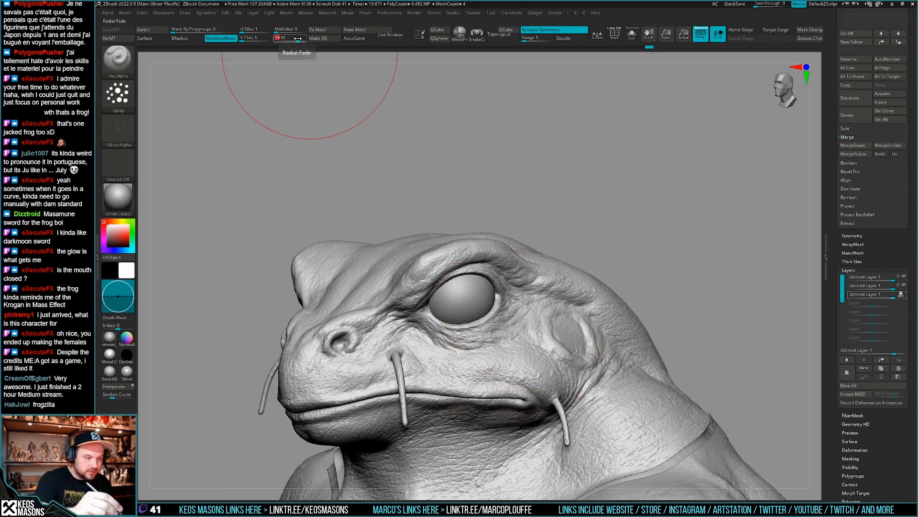
key("space")
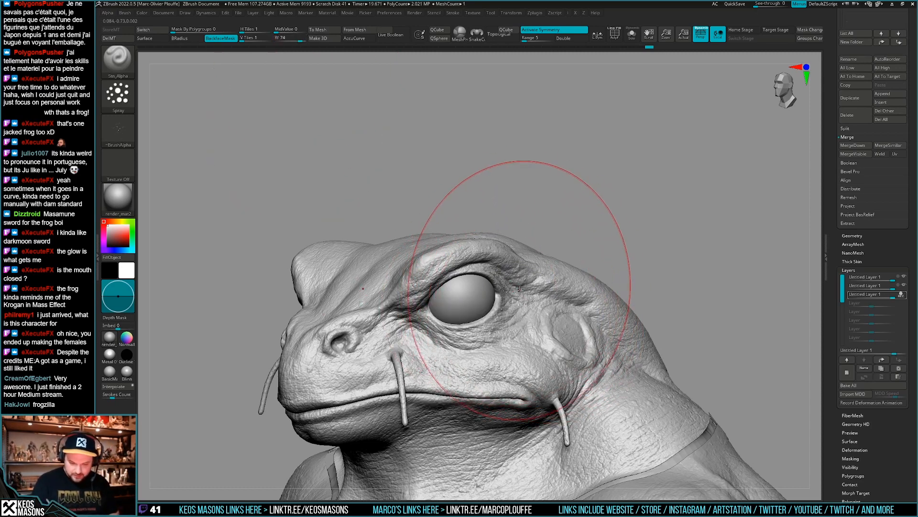
key("F3")
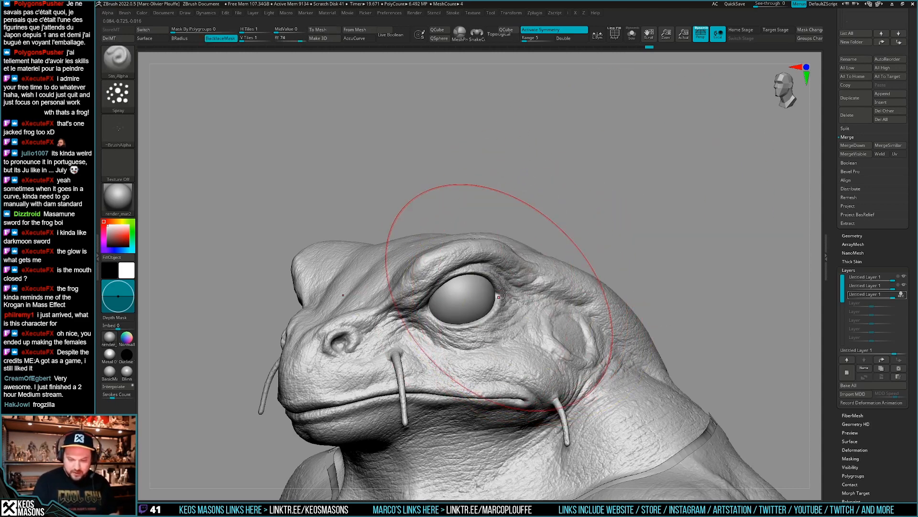
- Spray fine skin texture symmetrically over the frog's cheeks, muzzle and jaw
mouse_move(518, 314)
right_mouse_down()
mouse_move(467, 330)
mouse_move(550, 312)
mouse_move(548, 338)
mouse_move(562, 299)
right_mouse_up()
mouse_move(526, 336)
right_mouse_down()
mouse_move(554, 297)
mouse_move(433, 354)
mouse_move(445, 337)
right_mouse_up()
mouse_move(388, 351)
right_mouse_down()
mouse_move(410, 176)
mouse_move(648, 311)
mouse_move(617, 311)
mouse_move(606, 329)
right_mouse_up()
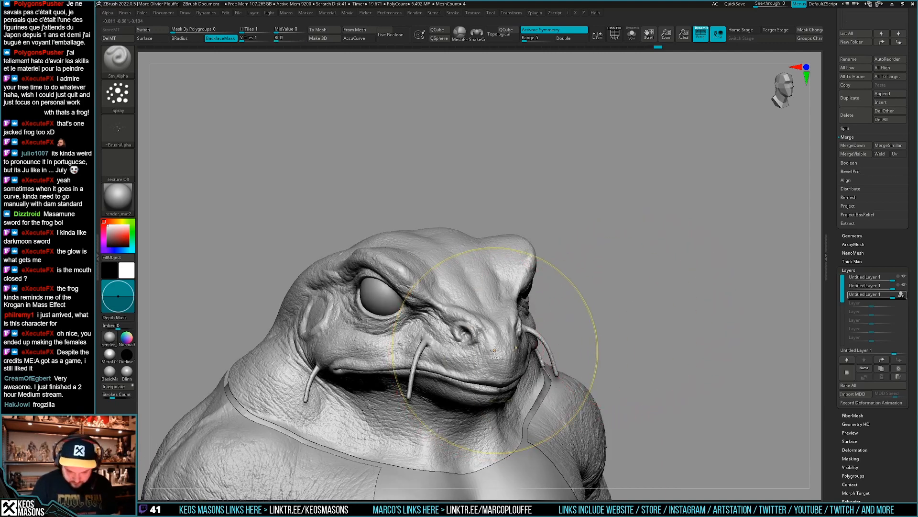
mouse_move(474, 358)
right_mouse_down("shift")
mouse_move(476, 330)
mouse_move(597, 344)
mouse_move(679, 300)
mouse_move(431, 313)
right_mouse_up("shift")
mouse_move(736, 313)
right_mouse_down()
mouse_move(605, 316)
mouse_move(648, 291)
mouse_move(662, 299)
mouse_move(701, 286)
right_mouse_up()
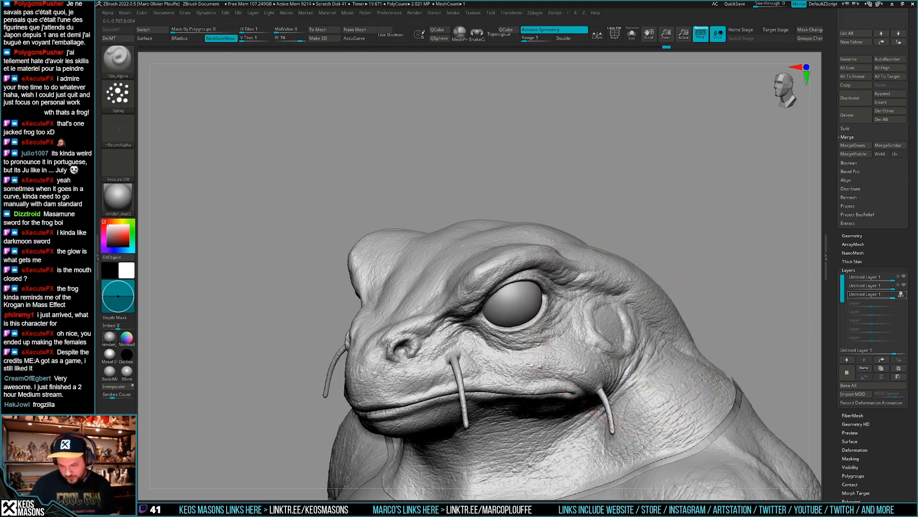
- Check the head's skin detail from several angles with recording on the third sculpt layer turned off, and switch its recording back on
mouse_move(627, 338)
right_mouse_down("ctrl")
mouse_move(649, 309)
mouse_move(630, 317)
mouse_move(665, 301)
mouse_move(780, 291)
right_mouse_up("ctrl")
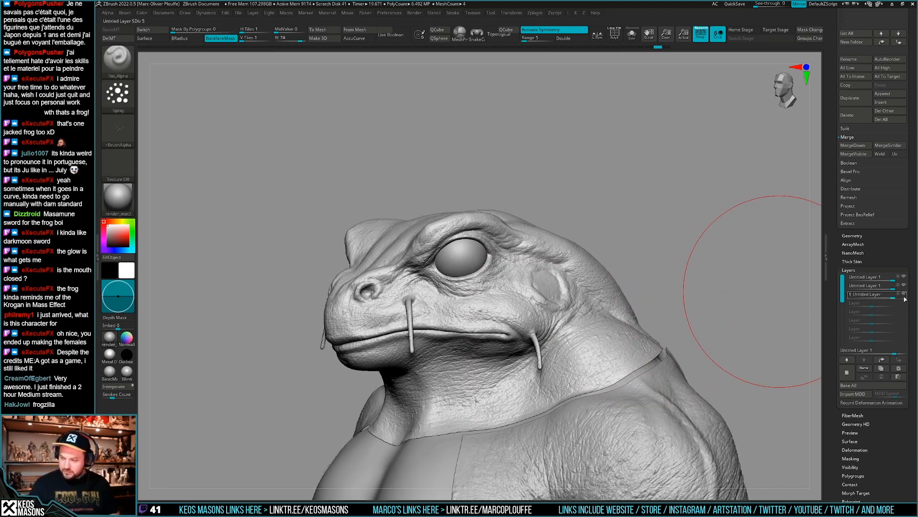
mouse_move(905, 298)
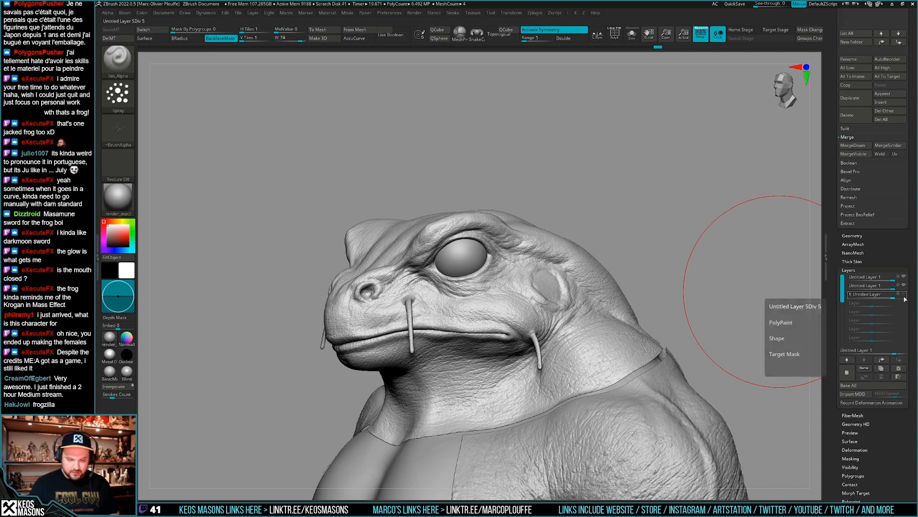
right_click_drag(665, 308, 623, 332)
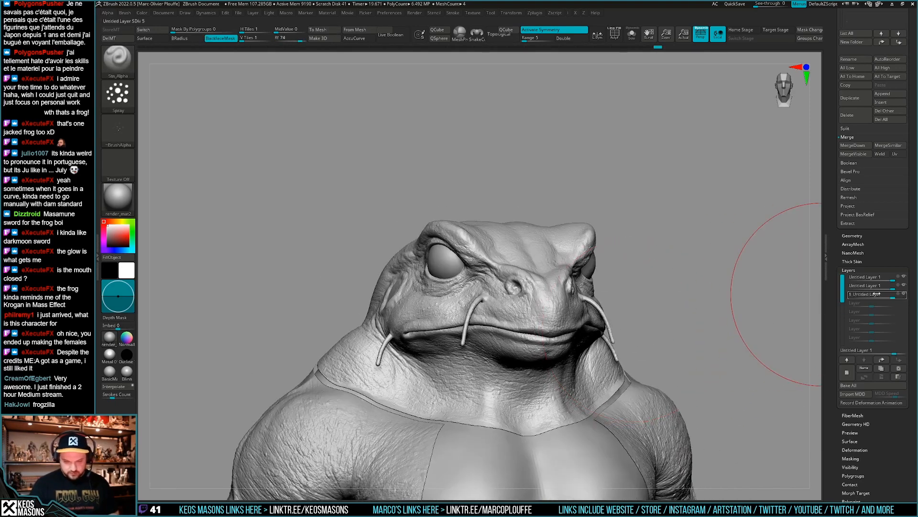
mouse_move(906, 298)
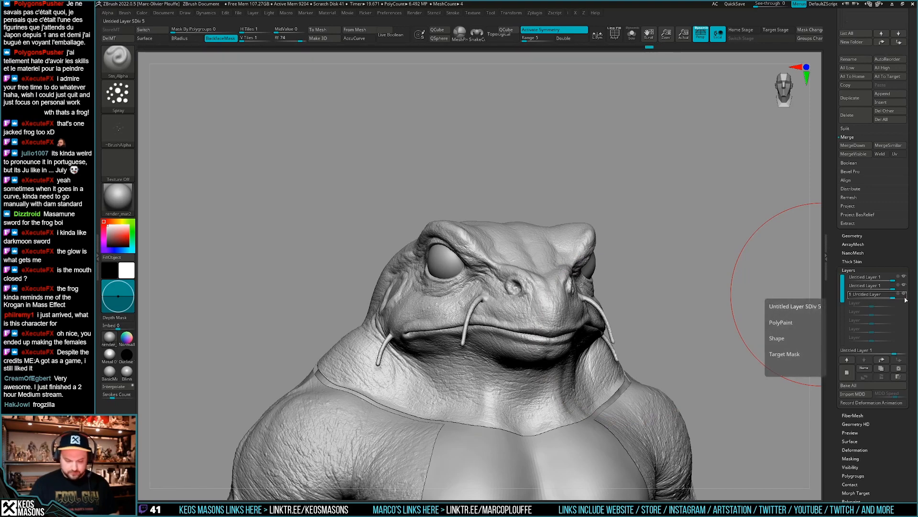
right_click_drag(603, 334, 655, 334)
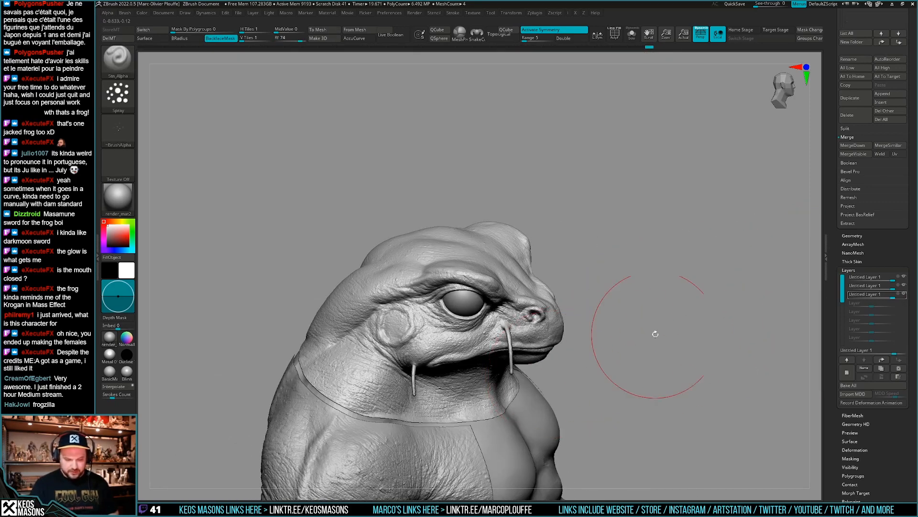
left_click(900, 296)
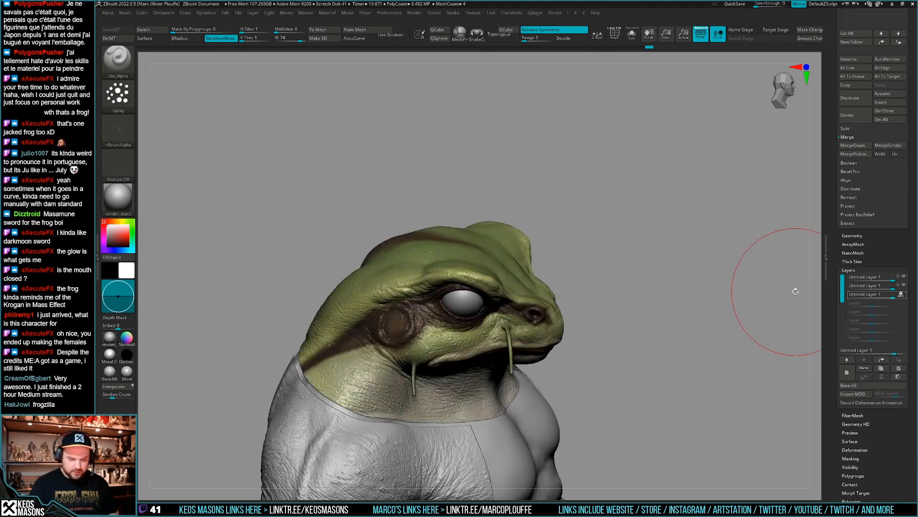
mouse_move(796, 291)
left_mouse_down()
mouse_move(455, 324)
mouse_move(507, 287)
mouse_move(487, 315)
left_mouse_up()
key("ctrl+s")
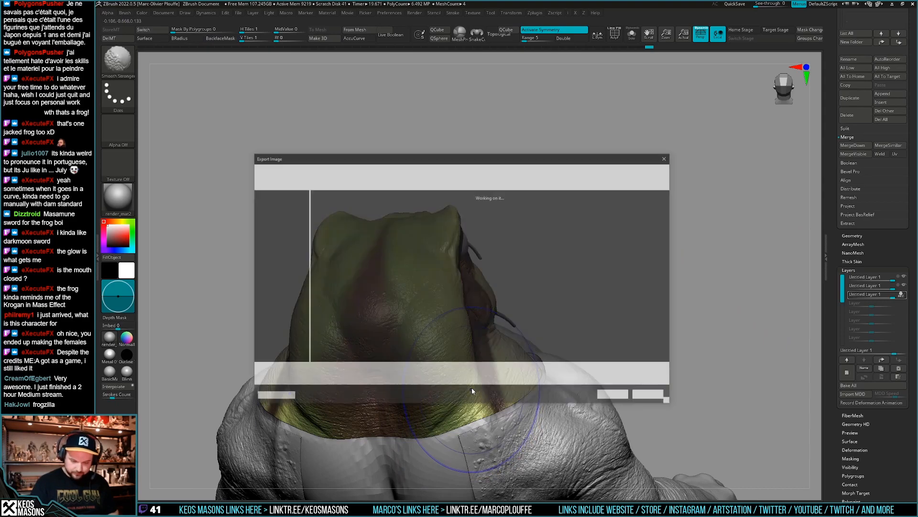
key("Escape")
- Toggle the head's painted colour off and on while examining the skin texture on the nape and back of the neck
mouse_move(486, 377)
right_mouse_down()
mouse_move(425, 369)
mouse_move(491, 377)
mouse_move(488, 388)
mouse_move(427, 373)
right_mouse_up()
key("shift+c")
key("shift+c")
key("shift+c")
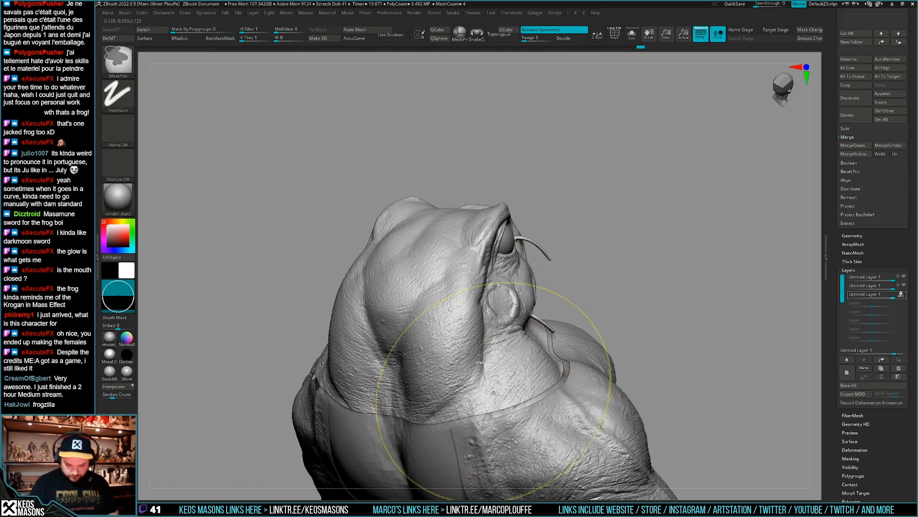
key("shift+c")
key("shift+c")
right_click_drag(419, 369, 469, 375)
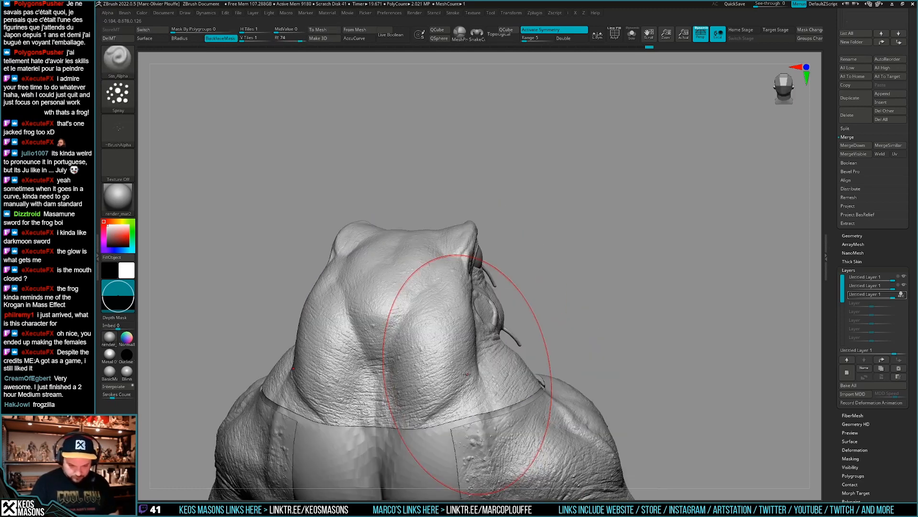
right_click_drag(388, 369, 603, 319)
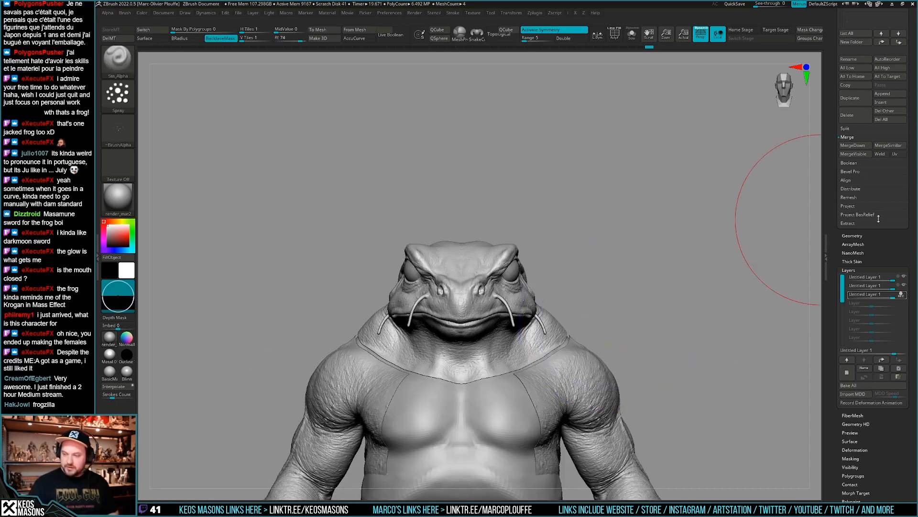
- Turn on the painted colour for all subtools and save the tool in the frogelden project folder
scroll(863, 210, "up", 5)
left_click_drag(833, 94, 834, 131)
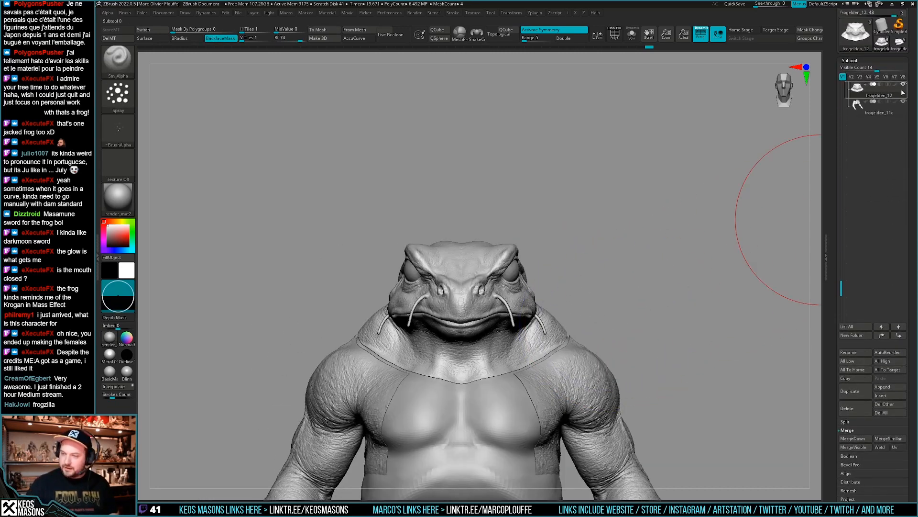
left_click(896, 86, "shift")
right_click_drag(624, 322, 685, 311)
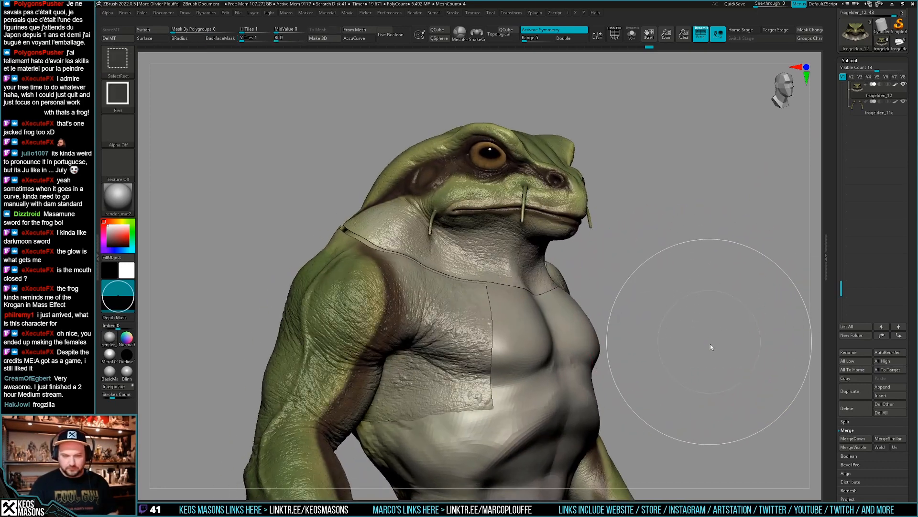
key("ctrl+s")
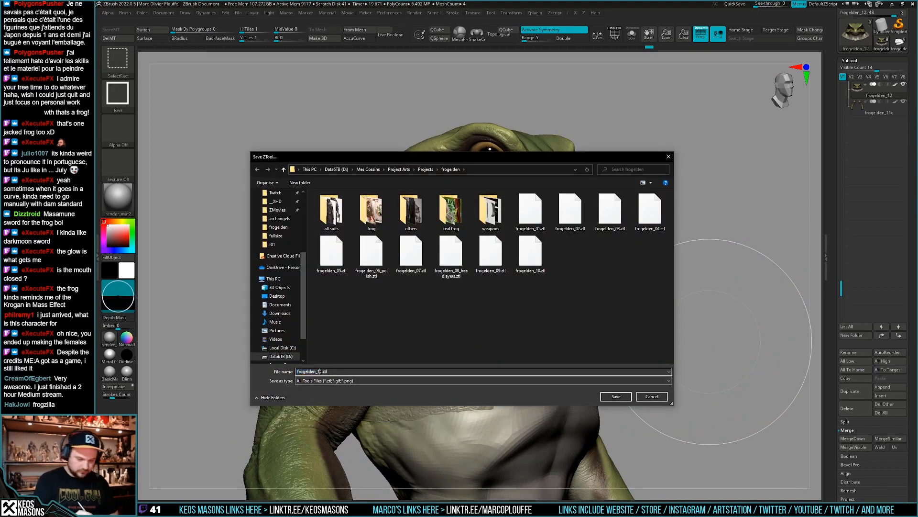
left_click(616, 397)
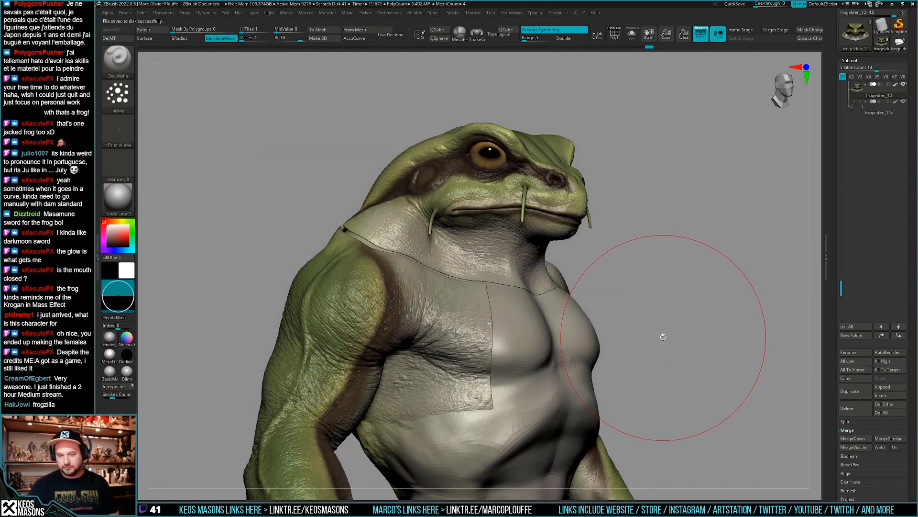
- Assign custom hotkeys to the render modes, P for Preview and F for Flat, accepting the reassignment of existing shortcuts
mouse_move(683, 318)
left_mouse_down()
mouse_move(670, 311)
mouse_move(655, 335)
mouse_move(663, 315)
mouse_move(651, 338)
left_mouse_up()
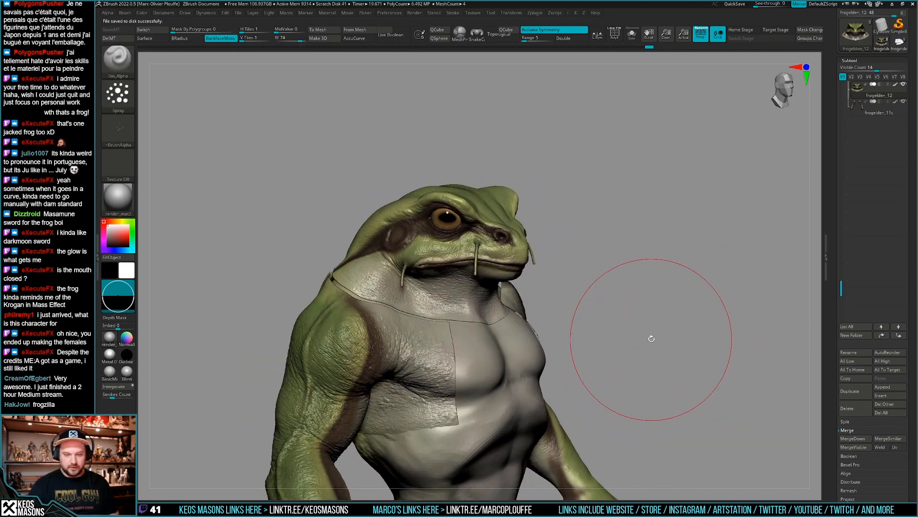
left_click(423, 13)
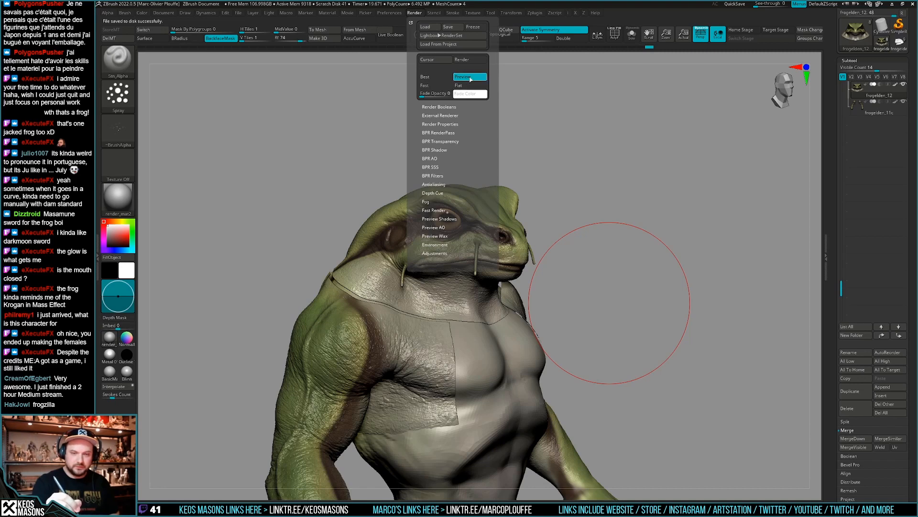
left_click(470, 77, "ctrl+alt")
key("p")
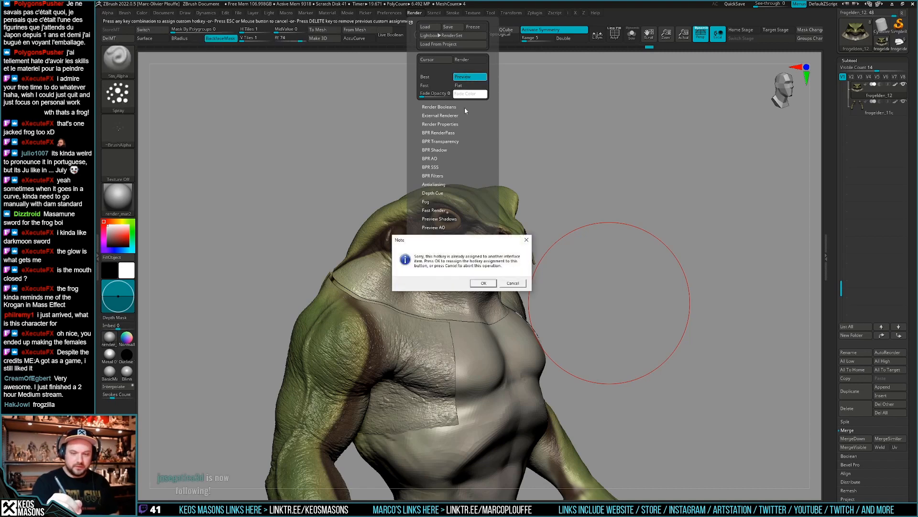
left_click(483, 283)
left_click(414, 13)
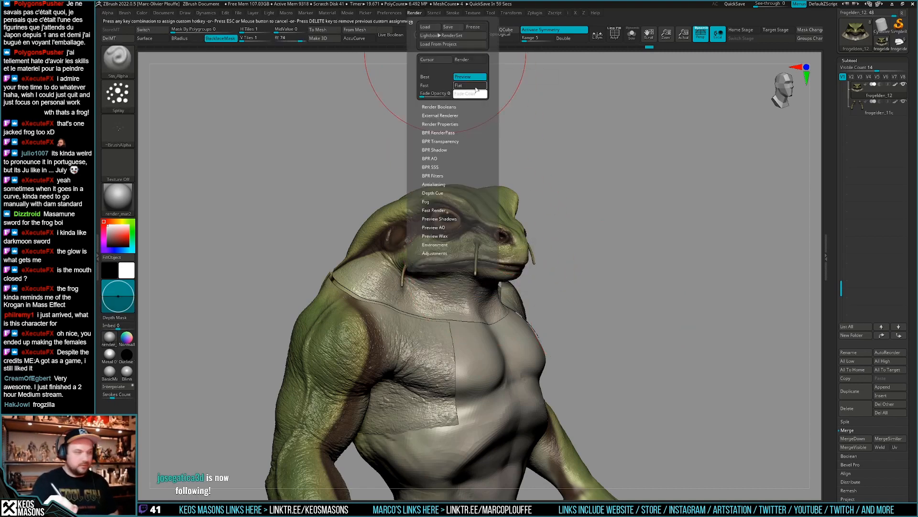
key("f")
left_click(484, 283)
- Compare the painted frog in Flat and Preview display, viewing the head and chest from both sides
key("f")
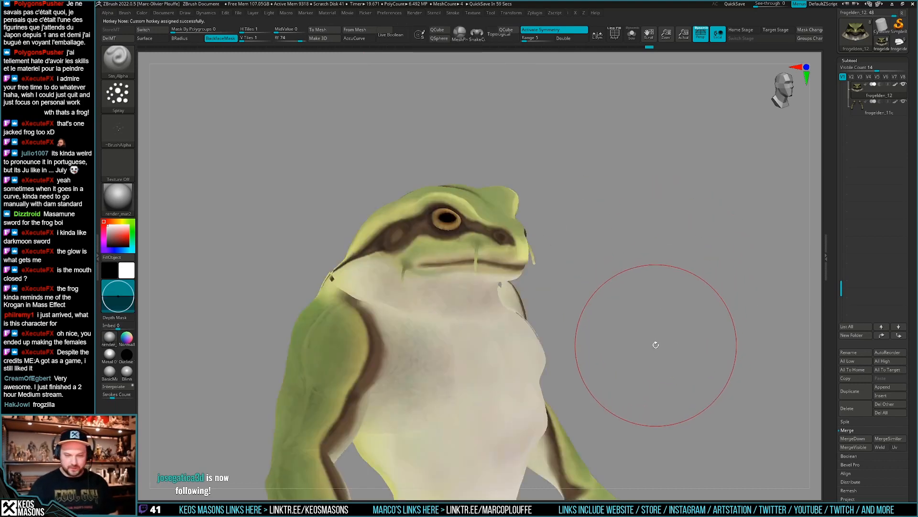
mouse_move(656, 344)
left_mouse_down()
mouse_move(647, 328)
mouse_move(652, 334)
mouse_move(697, 277)
mouse_move(664, 305)
mouse_move(694, 291)
mouse_move(658, 311)
mouse_move(674, 312)
mouse_move(664, 309)
mouse_move(660, 323)
left_mouse_up()
key("shift+f")
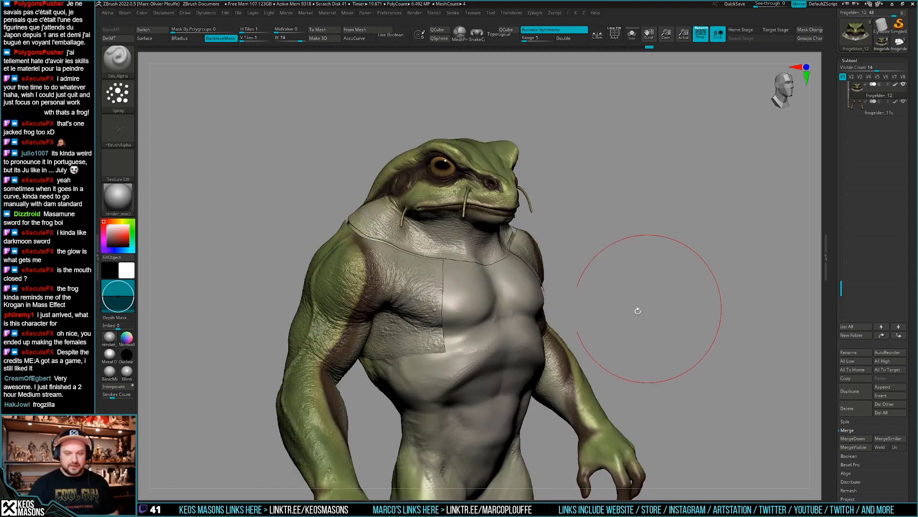
mouse_move(457, 214)
right_mouse_down()
mouse_move(647, 272)
mouse_move(650, 313)
mouse_move(638, 303)
mouse_move(584, 309)
mouse_move(645, 322)
mouse_move(640, 308)
mouse_move(643, 331)
mouse_move(650, 287)
mouse_move(627, 306)
mouse_move(634, 313)
mouse_move(653, 300)
mouse_move(641, 301)
mouse_move(672, 303)
mouse_move(629, 344)
mouse_move(625, 317)
mouse_move(573, 369)
mouse_move(543, 354)
right_mouse_up()
key("shift+f")
key("shift+f")
key("shift+f")
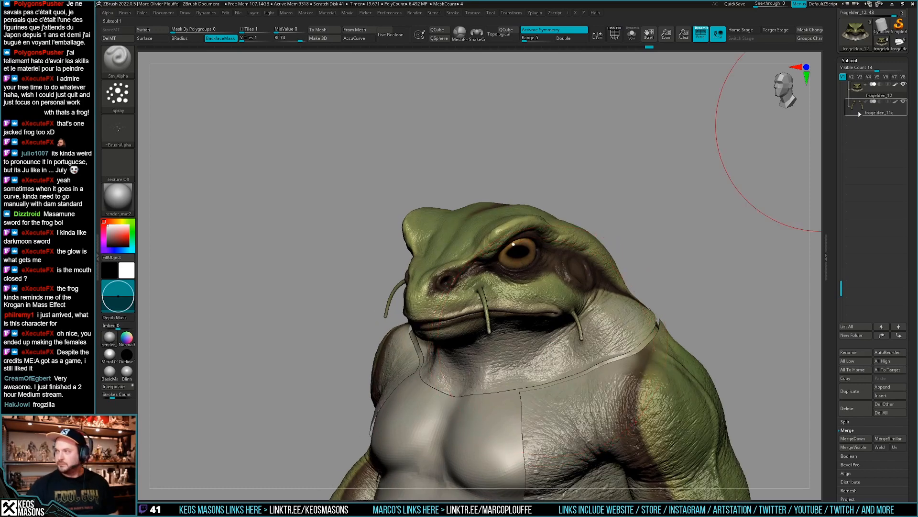
mouse_move(869, 106)
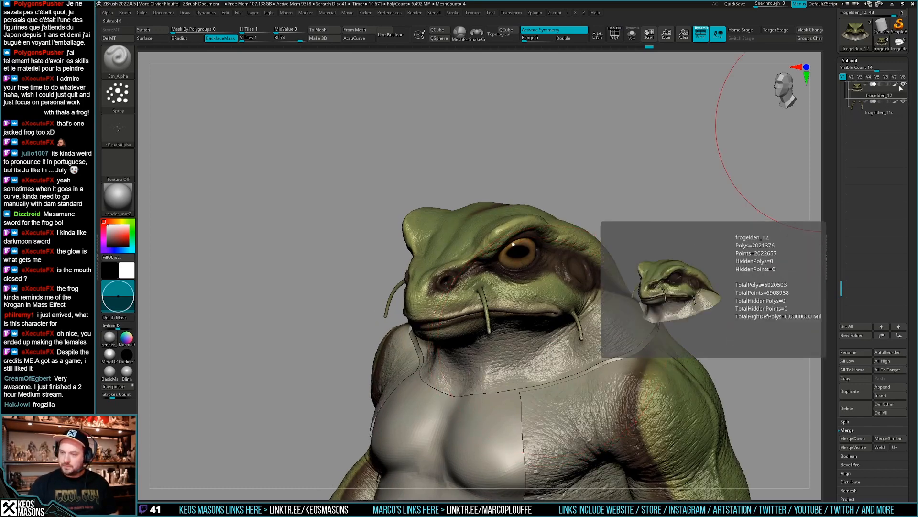
right_click_drag(596, 386, 551, 330, "alt")
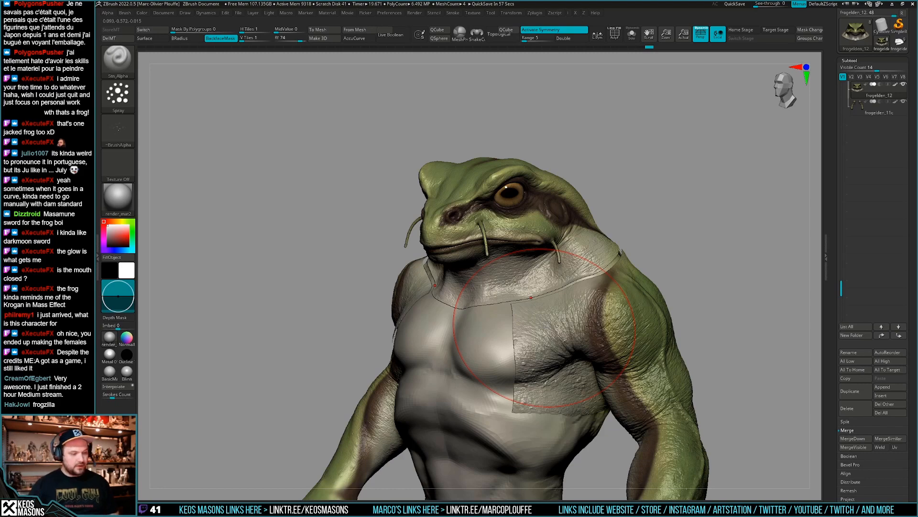
mouse_move(544, 327)
right_mouse_down()
mouse_move(712, 273)
mouse_move(660, 297)
mouse_move(693, 295)
mouse_move(679, 307)
mouse_move(687, 305)
mouse_move(492, 302)
right_mouse_up()
key("f")
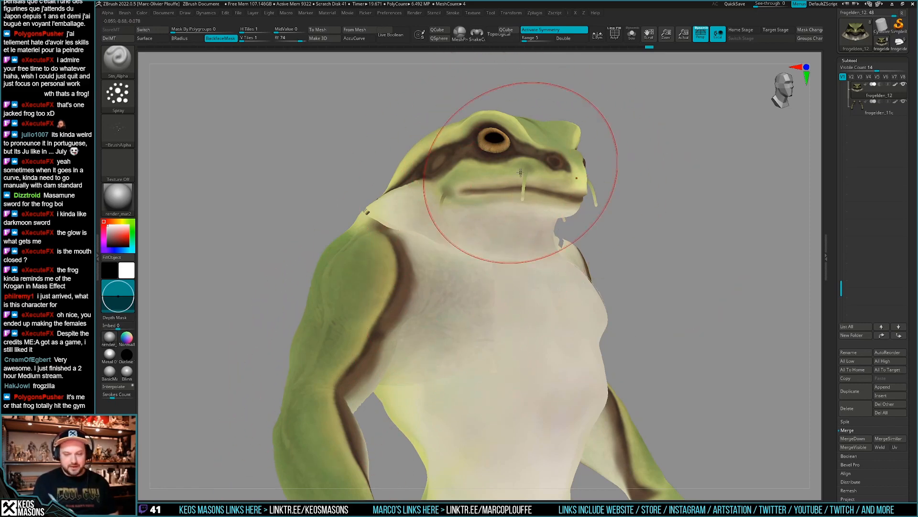
- Bring the head's sculpt layers into view and examine the head, neck seam and shoulders while alternating between Flat and Preview display
mouse_move(523, 143)
right_mouse_down()
mouse_move(664, 336)
mouse_move(693, 307)
right_mouse_up()
left_click_drag(834, 352, 846, 269)
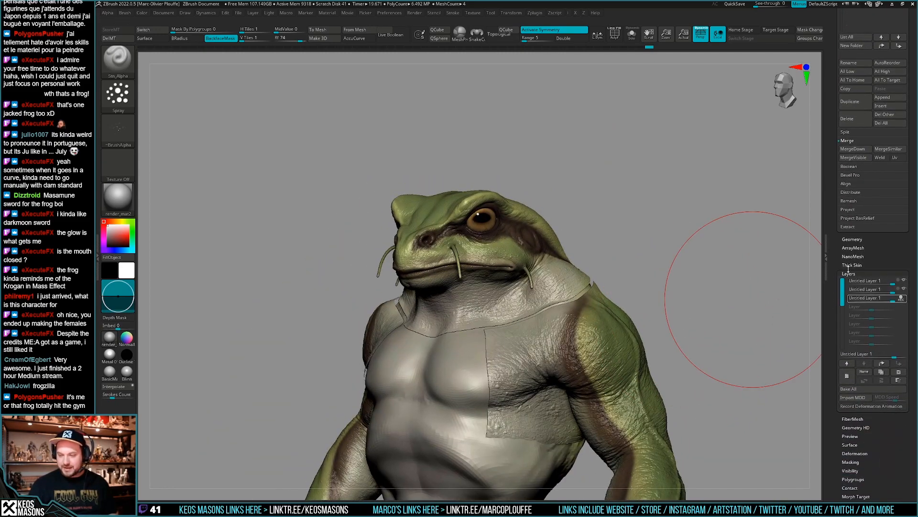
left_click_drag(712, 312, 683, 323)
key("shift+f")
key("shift+f")
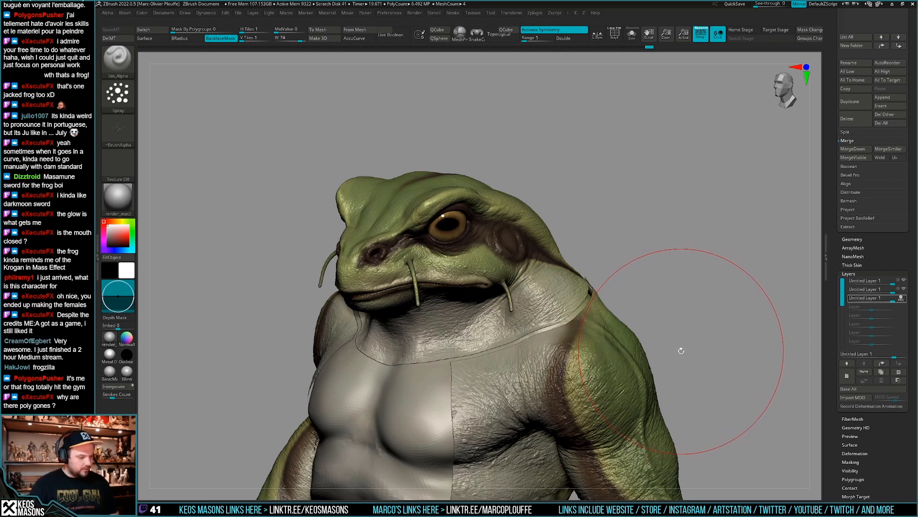
key("shift+f")
left_click_drag(681, 350, 685, 319)
right_click_drag(685, 320, 666, 329, "ctrl")
mouse_move(665, 364)
left_mouse_down("alt")
mouse_move(665, 336)
mouse_move(697, 321)
mouse_move(722, 359)
mouse_move(676, 343)
mouse_move(678, 325)
mouse_move(671, 356)
left_mouse_up("alt")
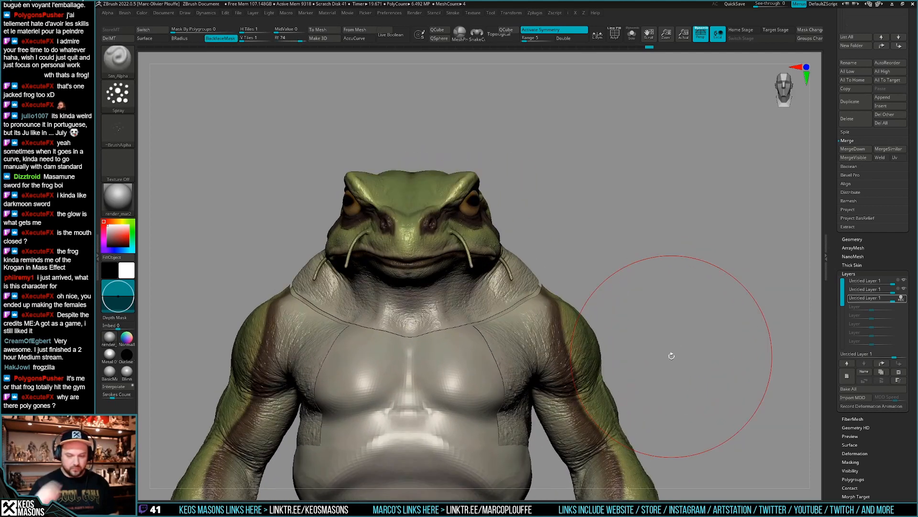
left_click_drag(722, 293, 695, 328)
key("shift+f")
key("shift+f")
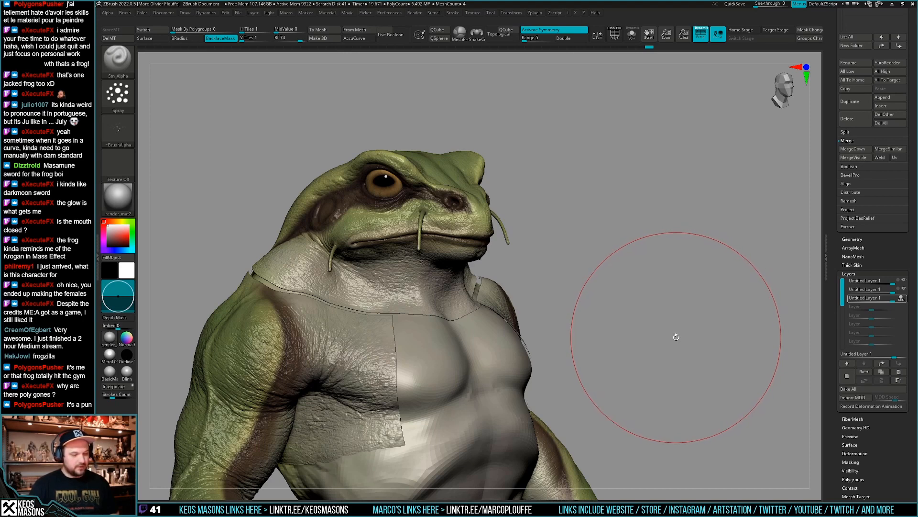
- Examine the frog's torso, arms and neck detail from front and three-quarter views in Preview display
mouse_move(690, 329)
left_mouse_down()
mouse_move(677, 335)
mouse_move(676, 322)
mouse_move(672, 336)
mouse_move(673, 328)
mouse_move(699, 326)
left_mouse_up()
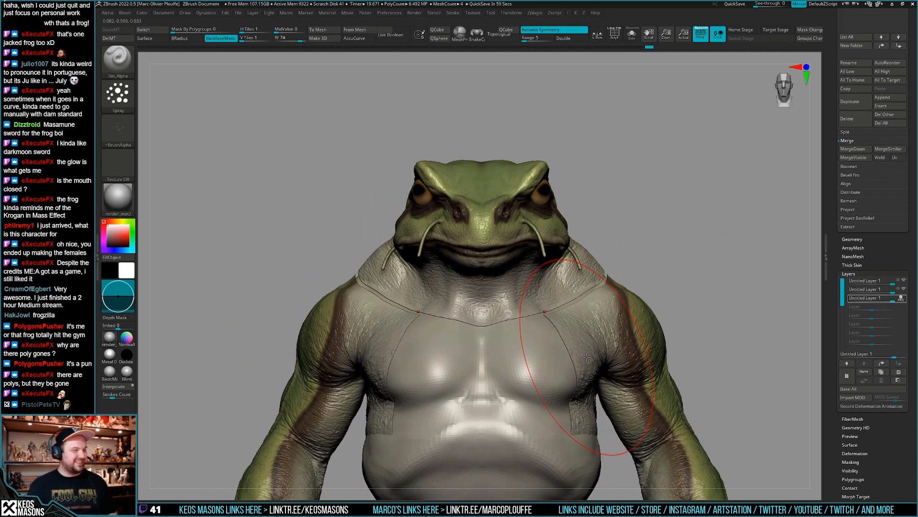
mouse_move(672, 338)
left_mouse_down()
mouse_move(663, 325)
mouse_move(666, 341)
left_mouse_up()
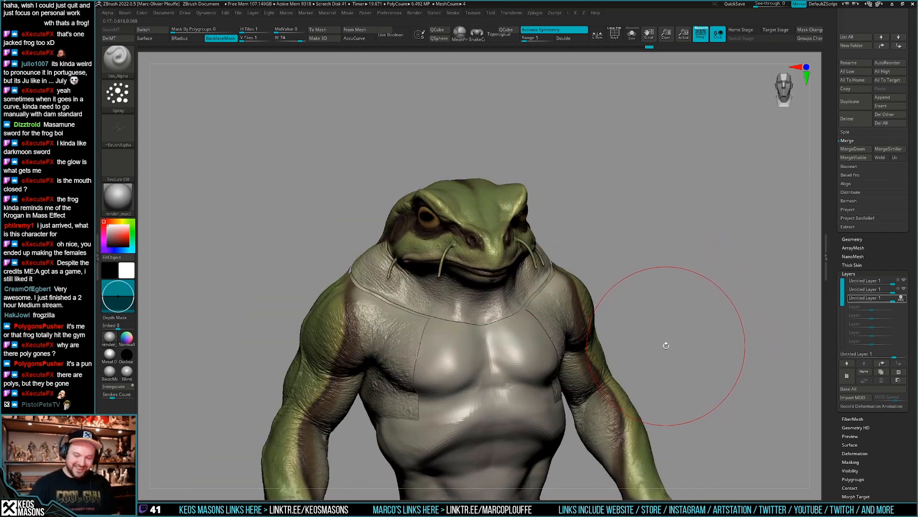
mouse_move(666, 342)
left_mouse_down()
mouse_move(666, 303)
mouse_move(668, 328)
mouse_move(630, 324)
mouse_move(725, 322)
mouse_move(656, 336)
left_mouse_up()
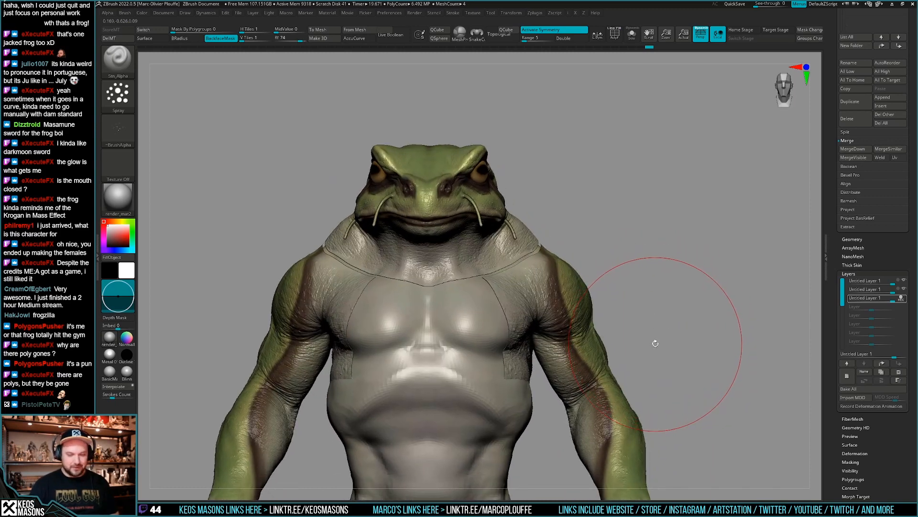
left_click_drag(657, 342, 659, 337)
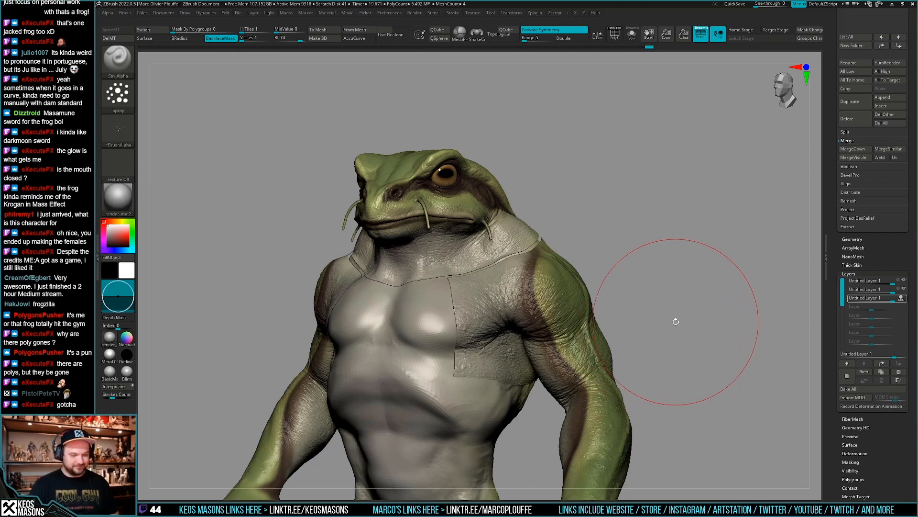
mouse_move(660, 334)
left_mouse_down()
mouse_move(646, 334)
mouse_move(668, 324)
mouse_move(661, 333)
mouse_move(671, 339)
left_mouse_up()
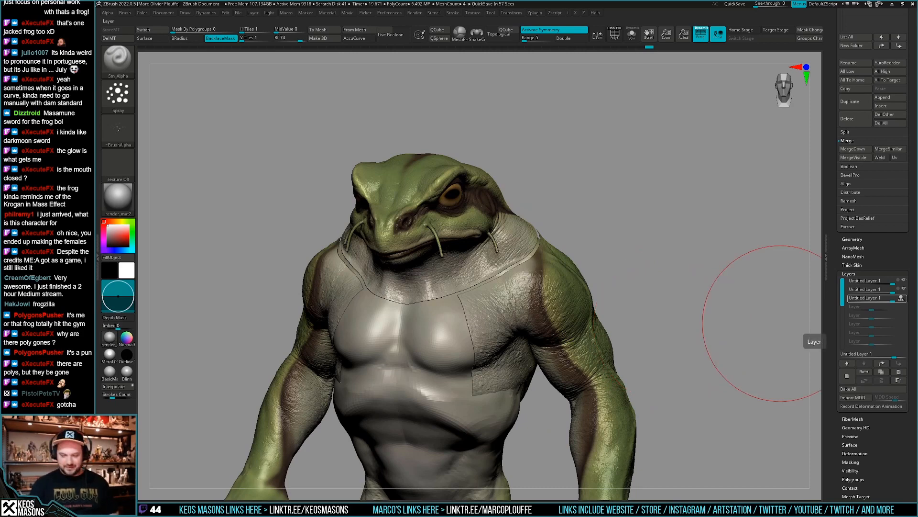
mouse_move(901, 299)
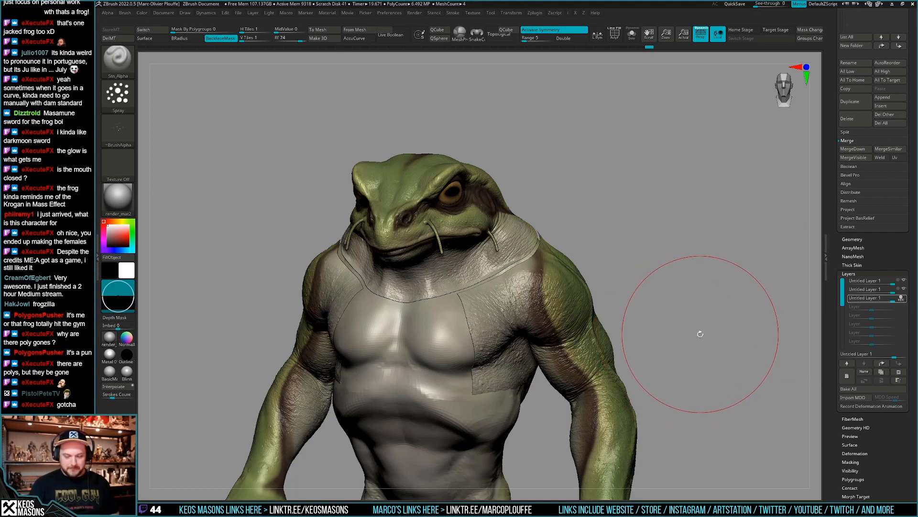
- Isolate the head and neck subtool from the rest of the body
left_click_drag(687, 305, 633, 358, "alt")
key("shift+f")
key("shift+f")
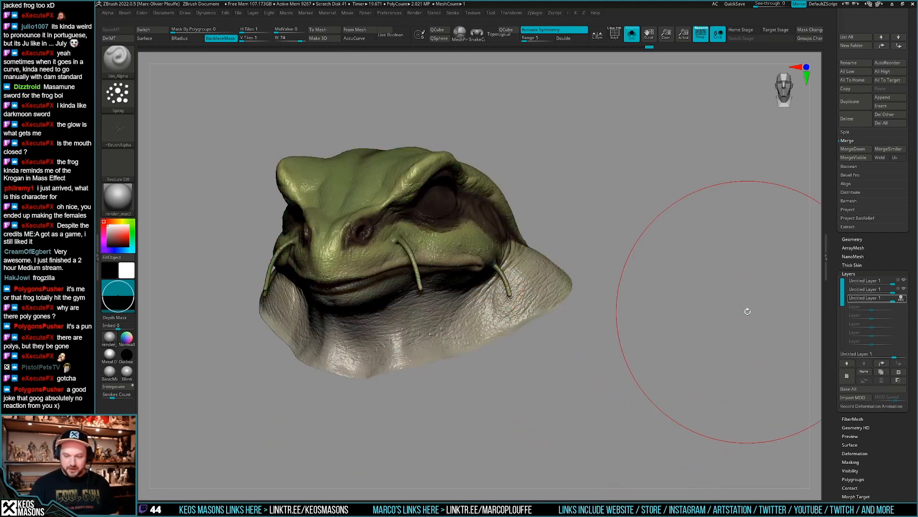
- Add a new sculpt layer to the head and neck subtool and bring the rest of the body back into view
key("shift+c")
left_click(852, 377)
left_click_drag(638, 389, 730, 341, "alt")
key("shift+s")
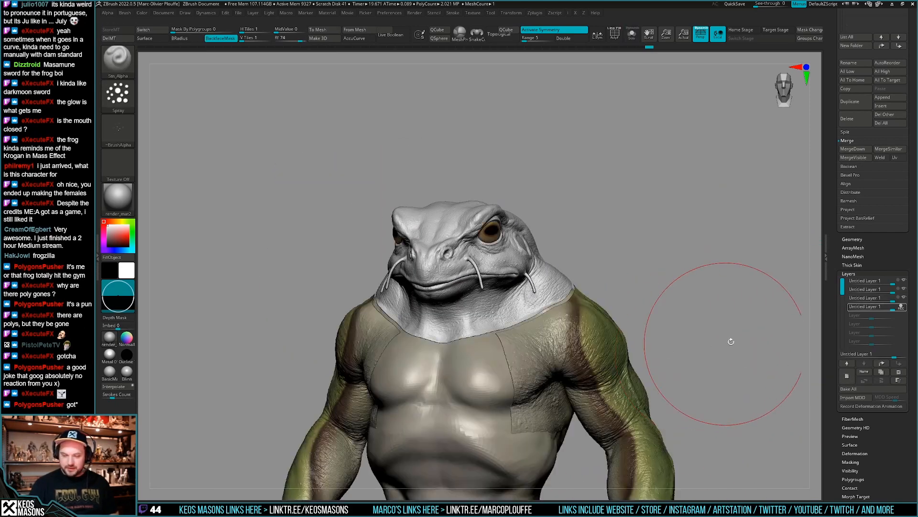
- Turn off the painted colour display on all of the frog's subtools
left_click_drag(885, 256, 885, 478)
left_click(895, 151, "shift")
left_click(896, 151, "shift")
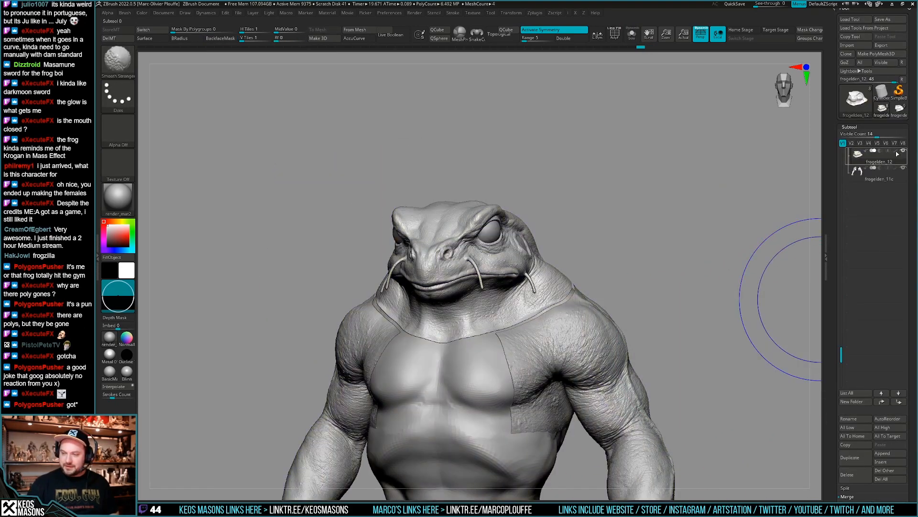
- Load the Scale alpha onto the spray brush, set its radial fade to 11 and reduce the brush size
mouse_move(682, 343)
left_mouse_down()
mouse_move(662, 330)
mouse_move(652, 362)
left_mouse_up()
right_click_drag(652, 362, 611, 338, "ctrl")
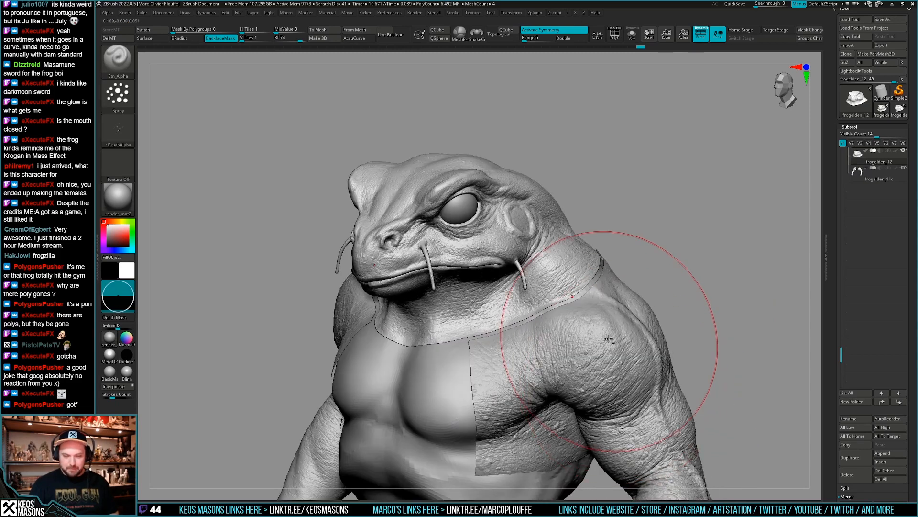
right_click_drag(592, 289, 596, 322, "alt")
right_click_drag(608, 382, 596, 311, "alt")
mouse_move(595, 312)
left_mouse_down()
mouse_move(605, 359)
mouse_move(615, 329)
left_mouse_up()
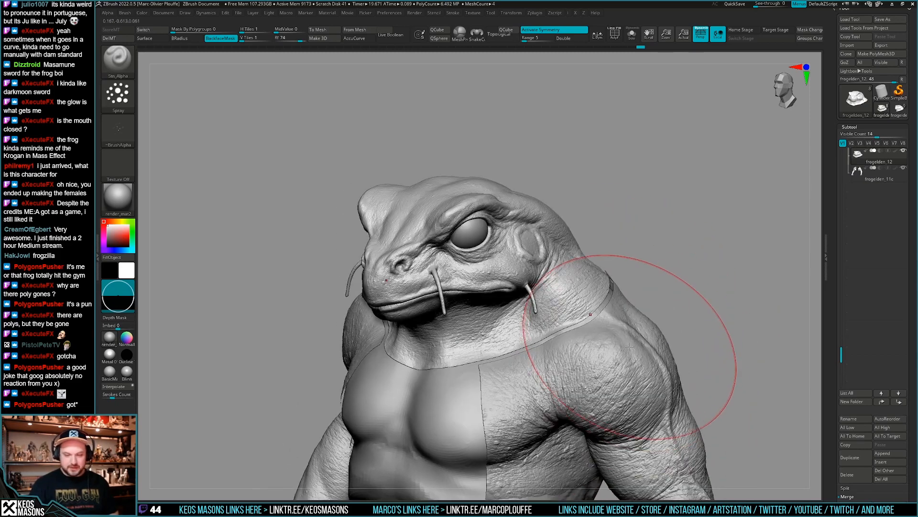
key("space")
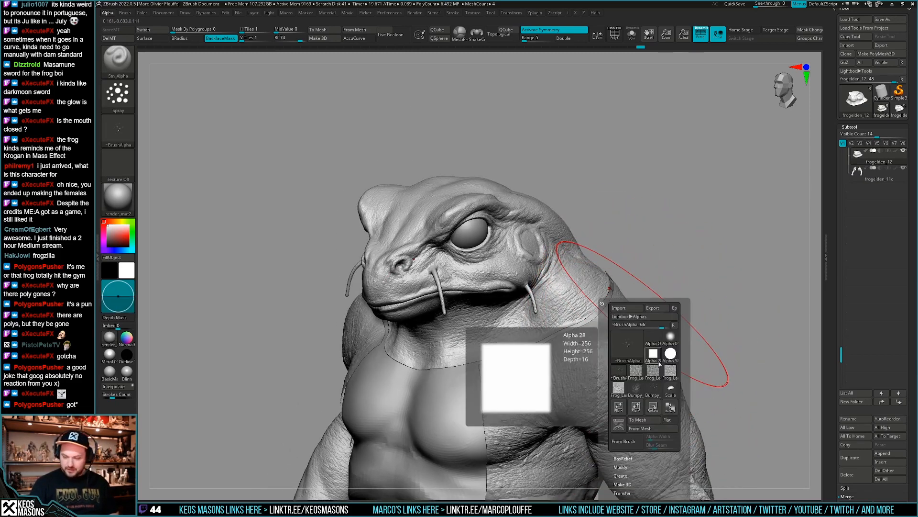
left_click(639, 375)
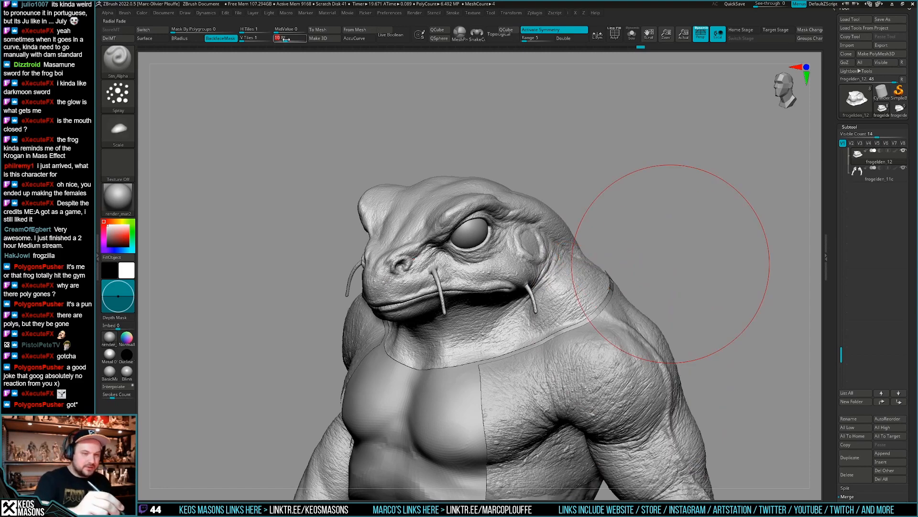
key("Return")
left_click_drag(283, 39, 287, 40)
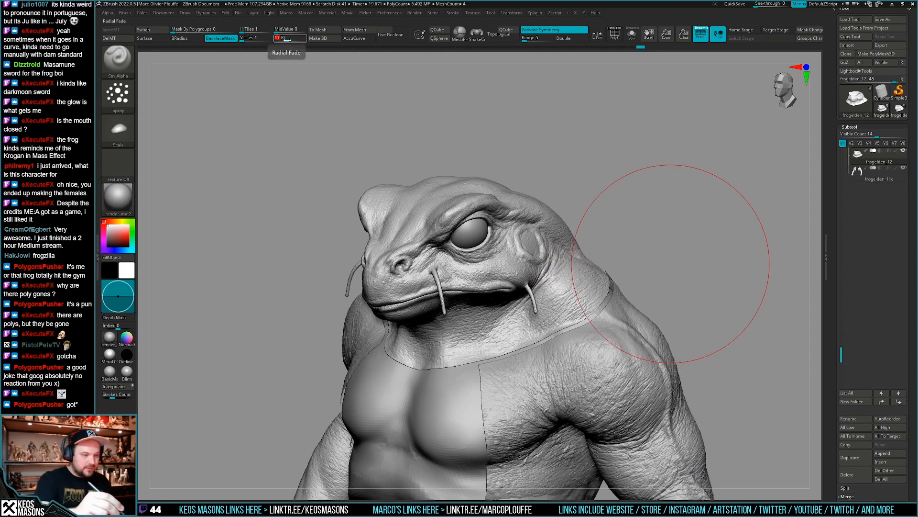
key("space")
left_click_drag(535, 299, 529, 300)
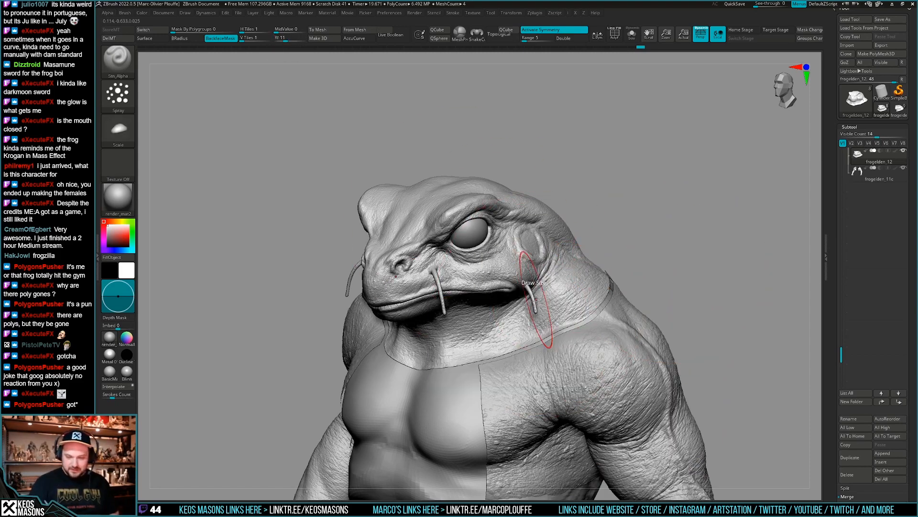
- Check the head with the new layer's recording off, restore recording and store a morph target
right_click_drag(541, 299, 564, 249)
scroll(841, 305, "down", 10)
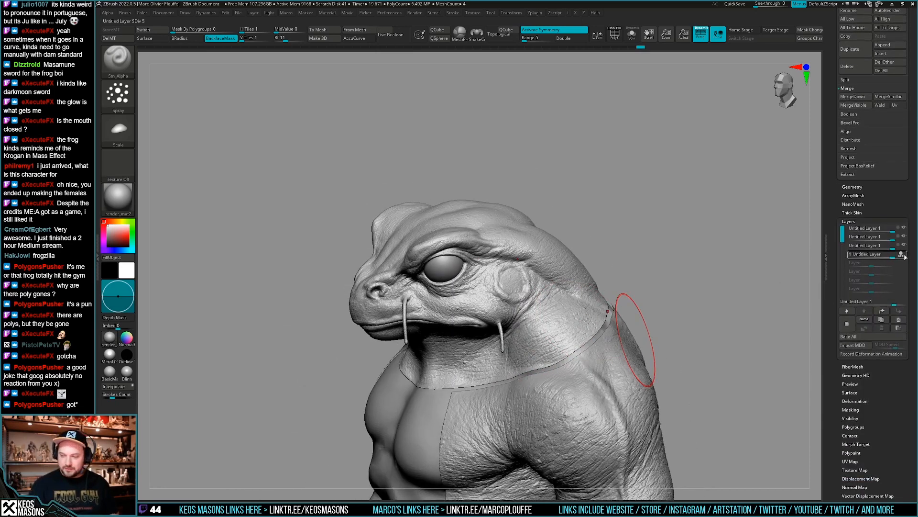
left_click(902, 255)
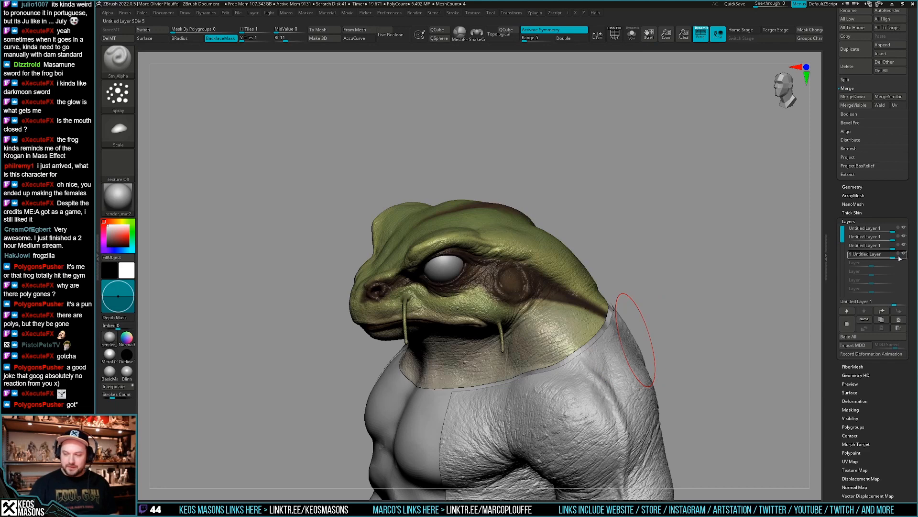
left_click(900, 255)
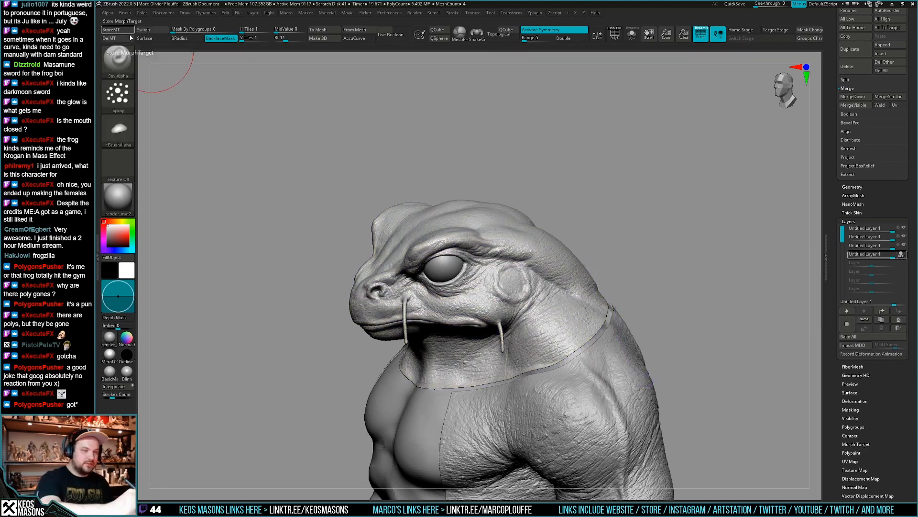
left_click(129, 32)
- Increase the Spray stroke's placement to about 0.43 and set the brush's Z intensity to 16
right_click_drag(559, 280, 550, 286)
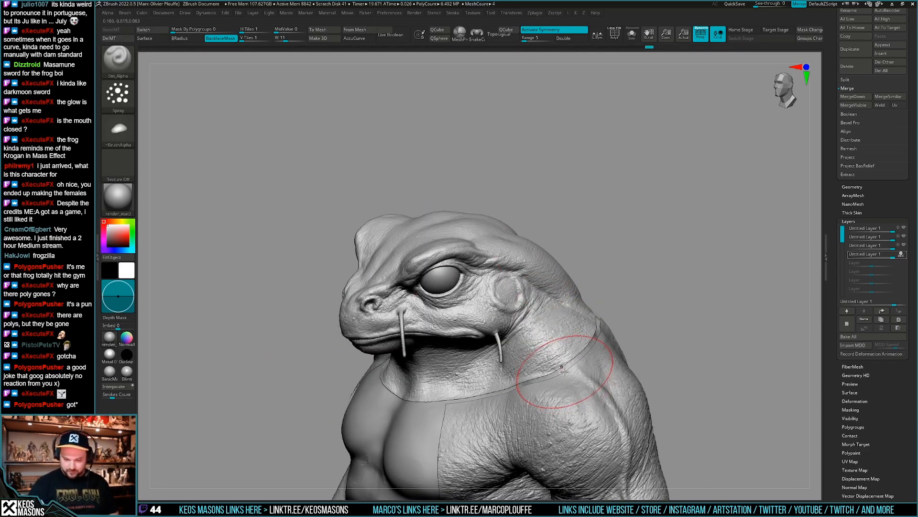
left_click_drag(564, 371, 569, 335, "shift")
key("F3")
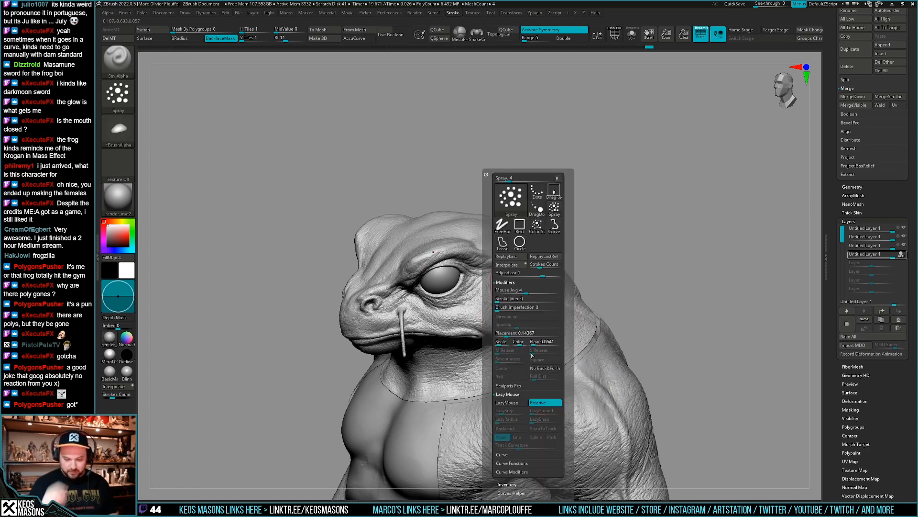
left_click_drag(510, 333, 525, 334)
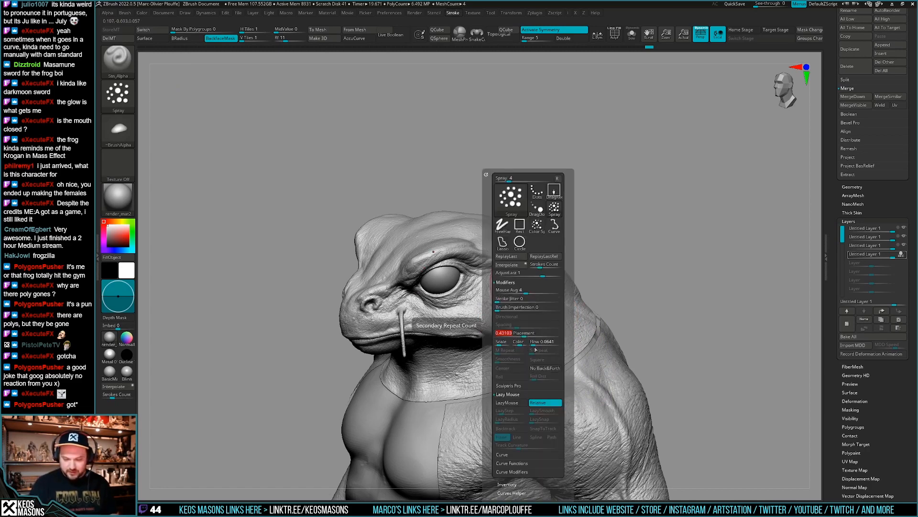
key("space")
left_click_drag(564, 285, 562, 285)
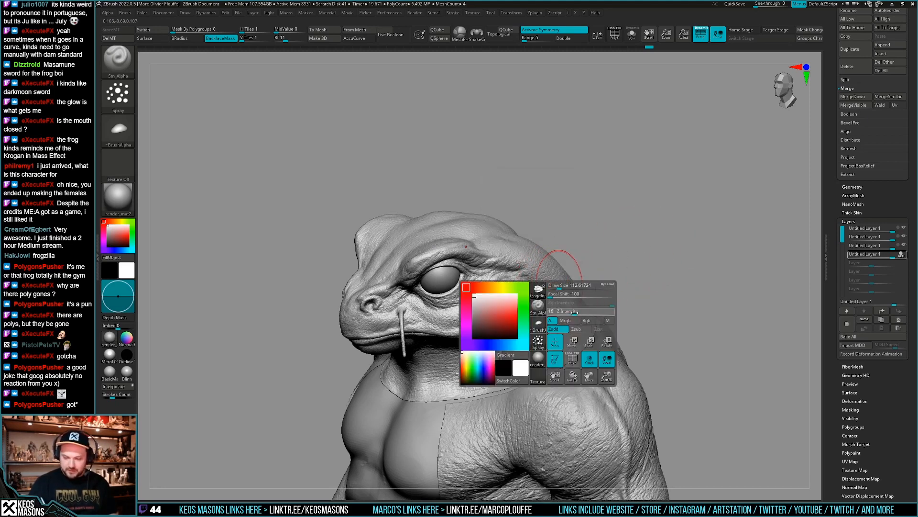
- Spray scale bumps over the top and side of the frog's head, smoothing them lightly
mouse_move(615, 368)
right_mouse_down()
mouse_move(567, 356)
mouse_move(470, 395)
mouse_move(594, 318)
mouse_move(588, 322)
right_mouse_up()
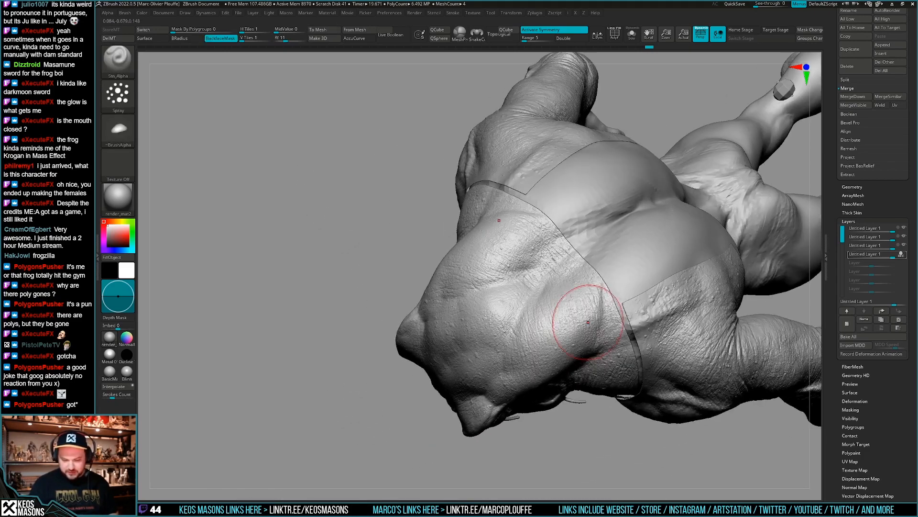
left_click_drag(588, 322, 476, 378)
left_click_drag(569, 347, 585, 335, "shift")
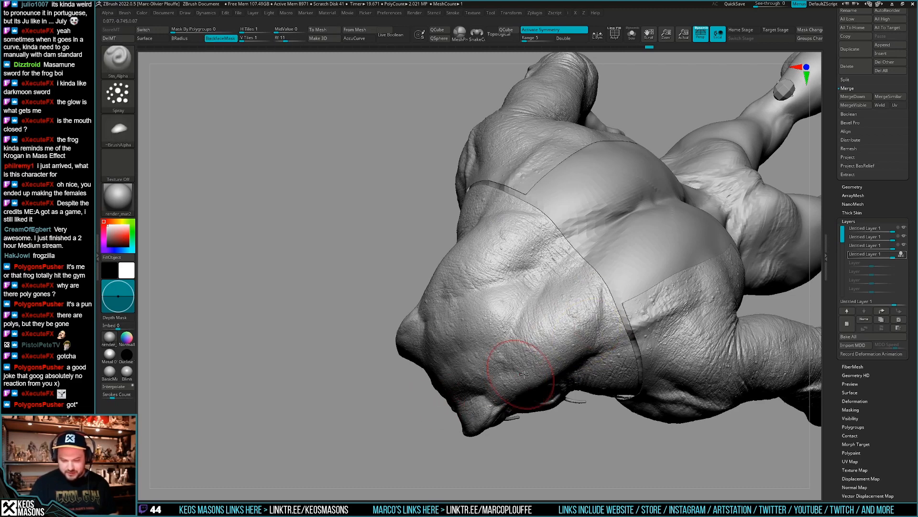
left_click(578, 362, "alt")
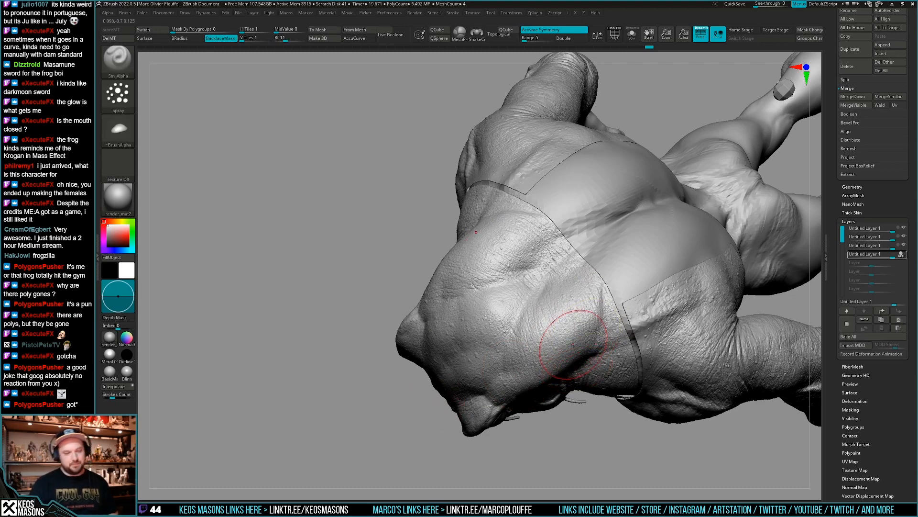
- Raise the Spray stroke's placement to 0.5 and spray more scale bumps across the top of the head
key("F3")
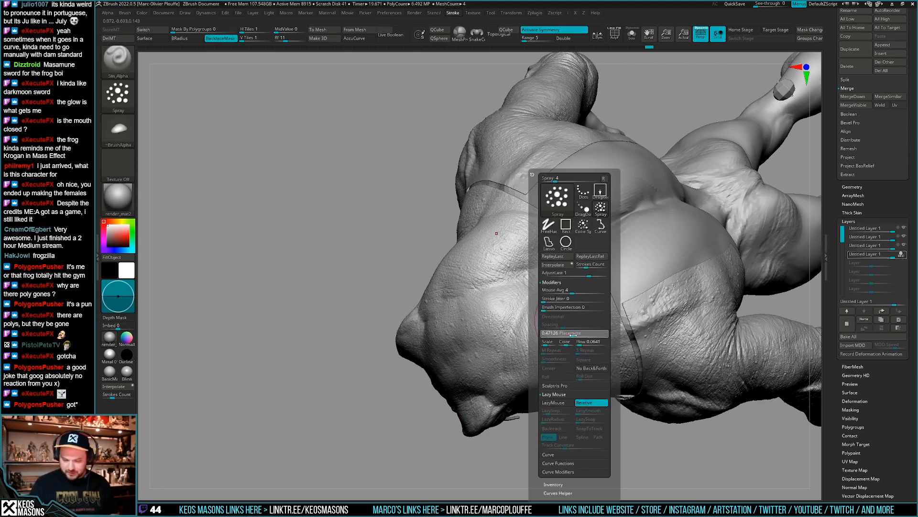
key("space")
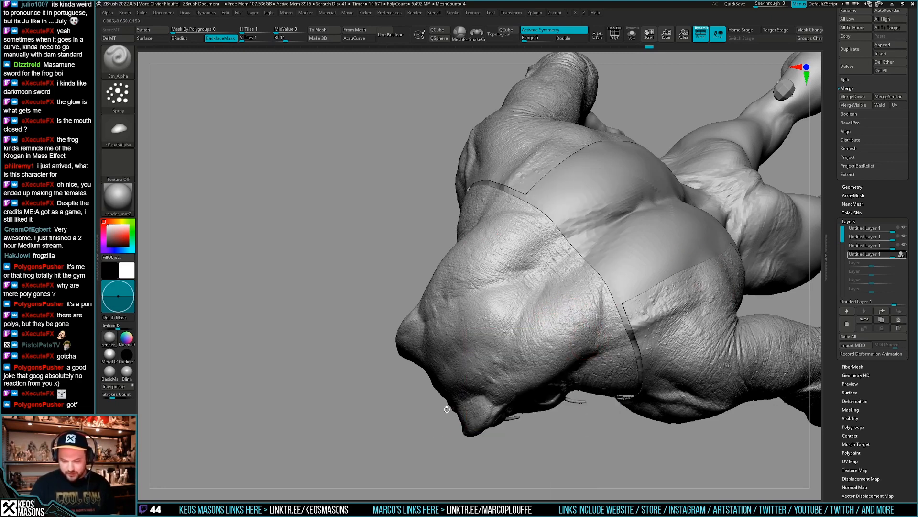
left_click_drag(497, 354, 459, 373)
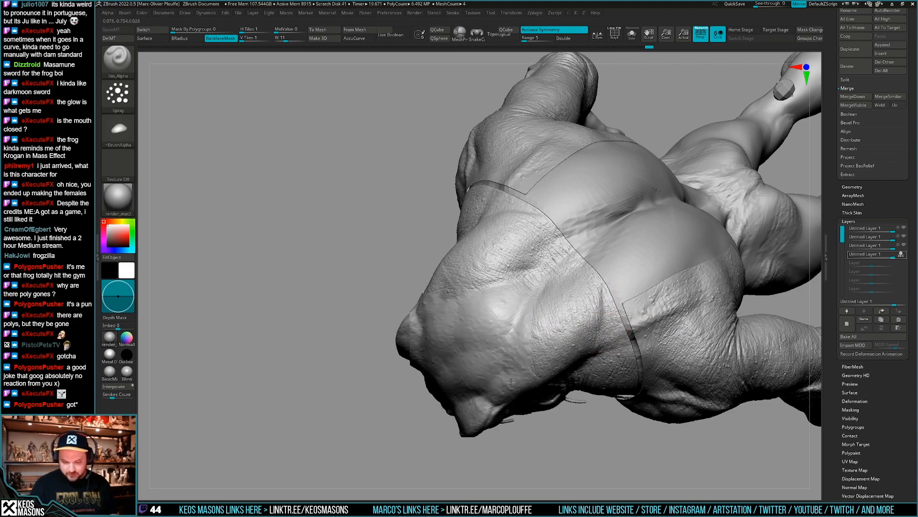
- Spray scale bumps over the back of the head and the nape above the body seam
mouse_move(460, 373)
right_mouse_down()
mouse_move(537, 334)
mouse_move(533, 407)
right_mouse_up()
key("ctrl")
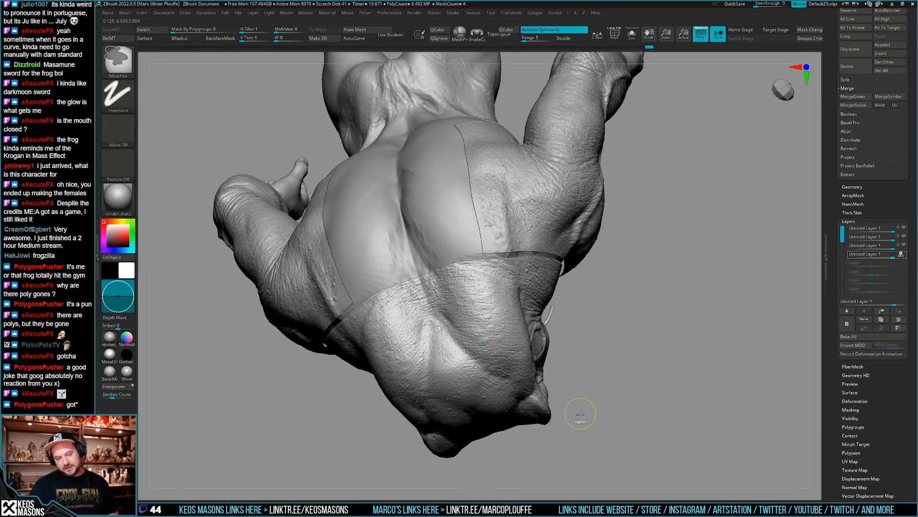
key("ctrl+shift")
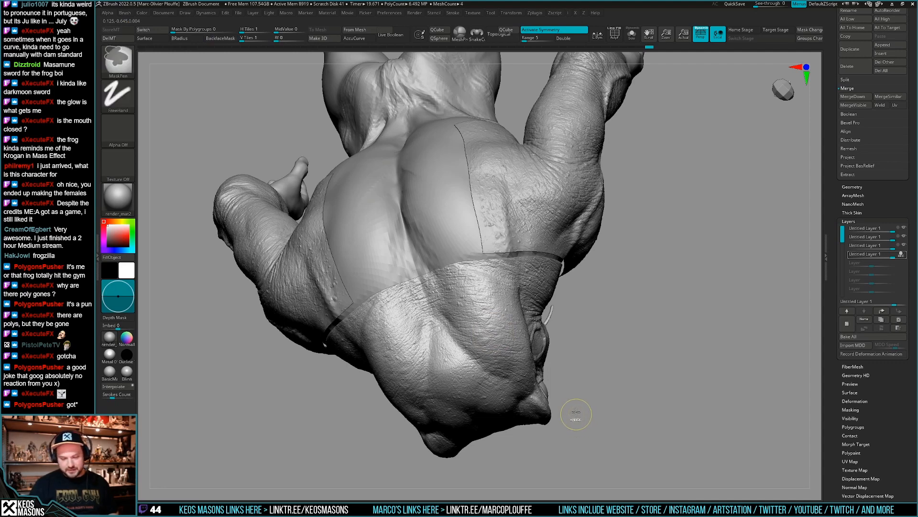
right_click_drag(559, 393, 495, 299)
right_click_drag(494, 375, 514, 328)
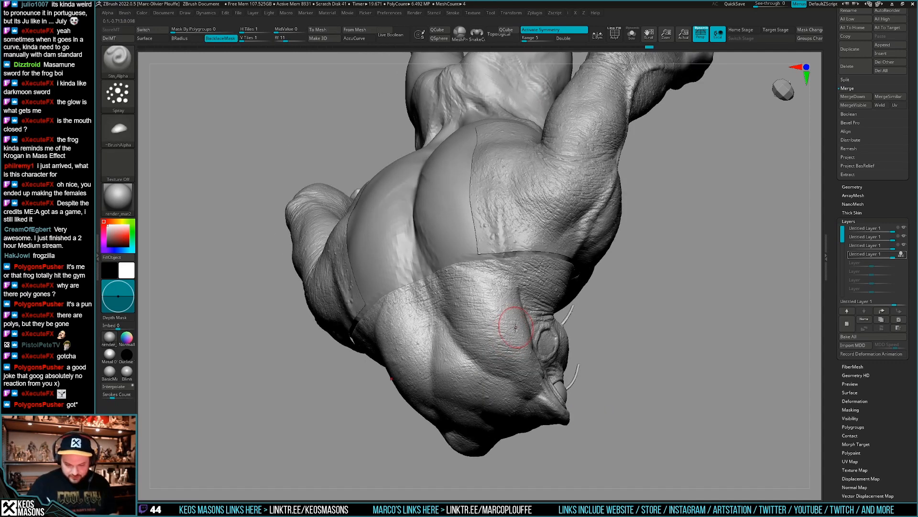
right_click_drag(531, 406, 521, 330)
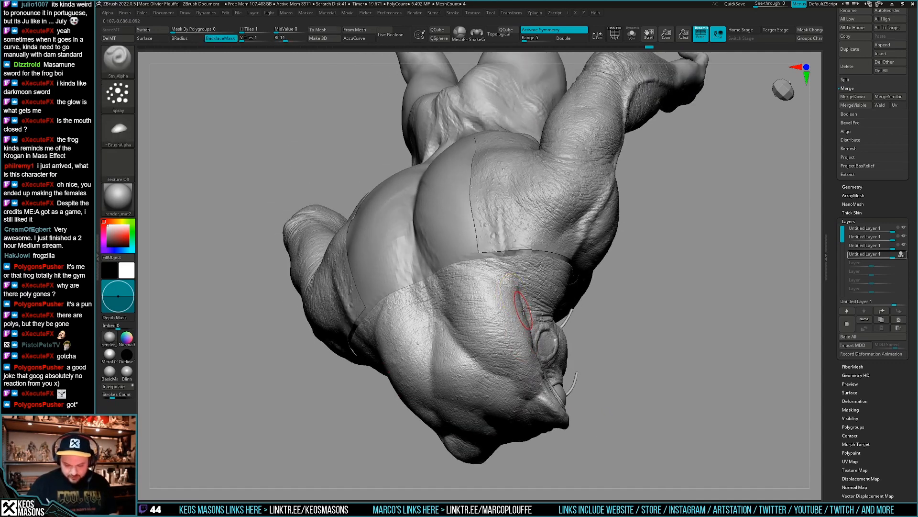
- Lower the Spray stroke's flow to 0.02564 and spray sparser scale bumps around the side of the head and neck
key("F3")
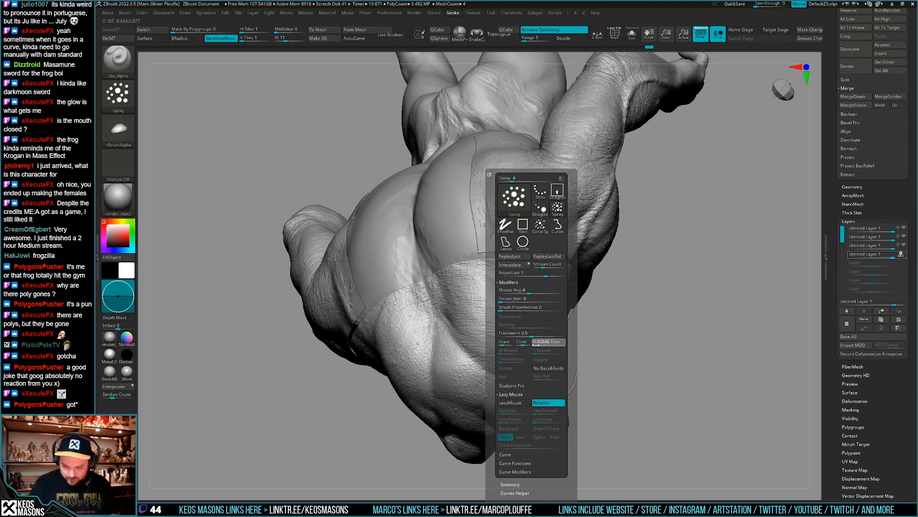
right_click_drag(696, 287, 696, 241)
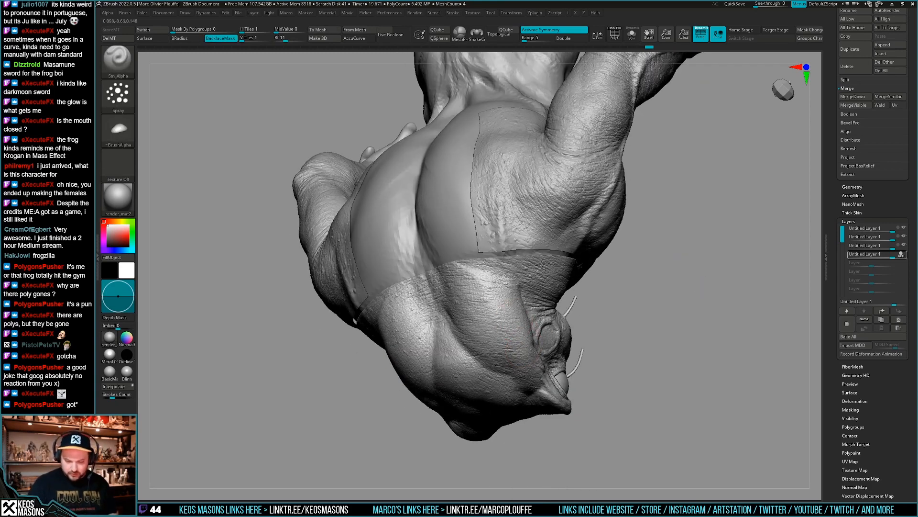
right_click_drag(516, 287, 522, 342)
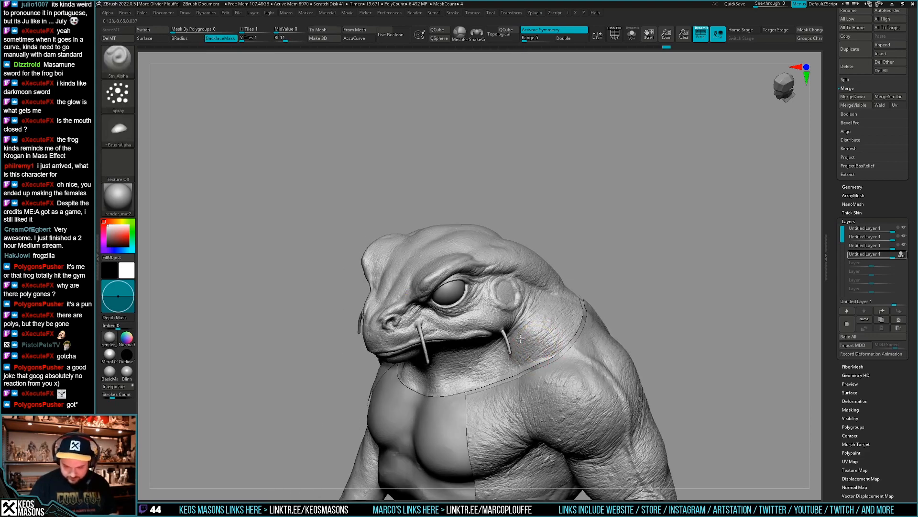
right_click_drag(535, 384, 478, 363)
right_click_drag(576, 326, 537, 311)
mouse_move(567, 353)
right_mouse_down()
mouse_move(538, 384)
mouse_move(523, 365)
mouse_move(477, 367)
mouse_move(486, 363)
right_mouse_up()
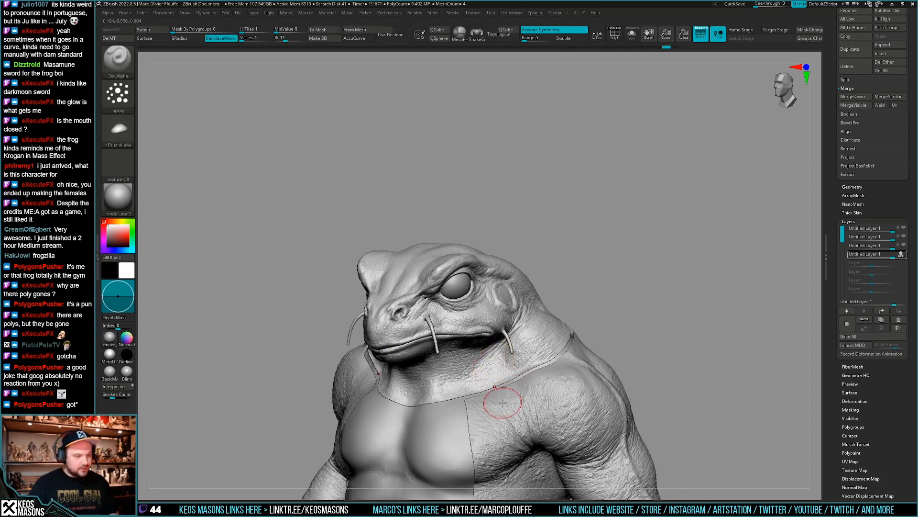
- Check the current scale-shaped brush alpha and soften it by increasing its blur
mouse_move(505, 398)
right_mouse_down()
mouse_move(487, 338)
mouse_move(498, 359)
mouse_move(570, 293)
mouse_move(549, 367)
mouse_move(561, 331)
right_mouse_up()
key("ctrl")
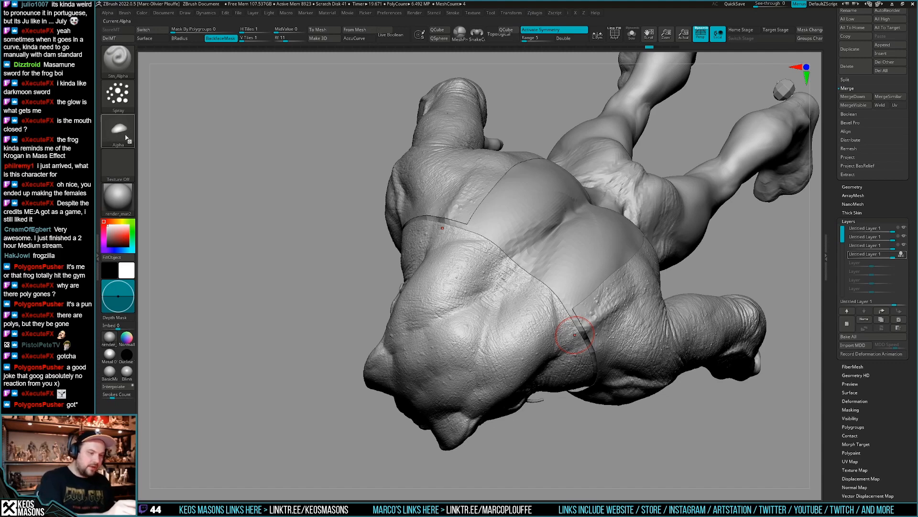
mouse_move(120, 139)
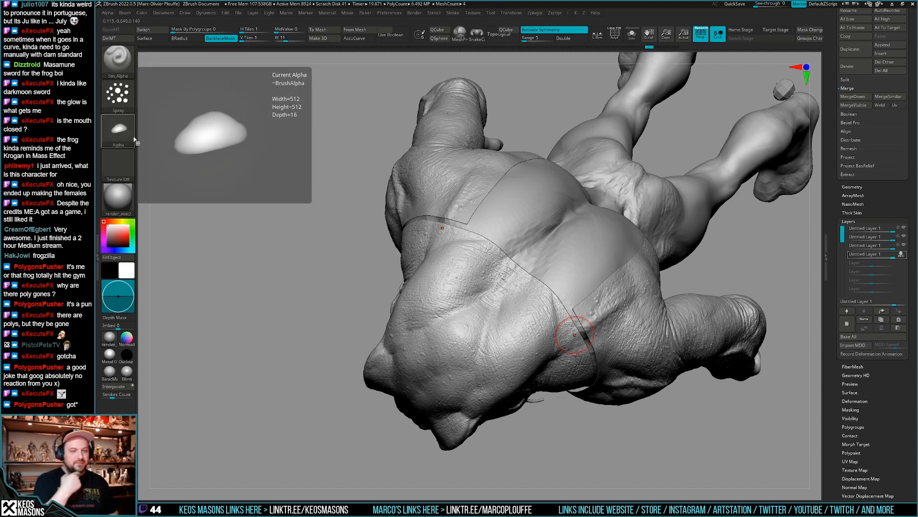
key("F3")
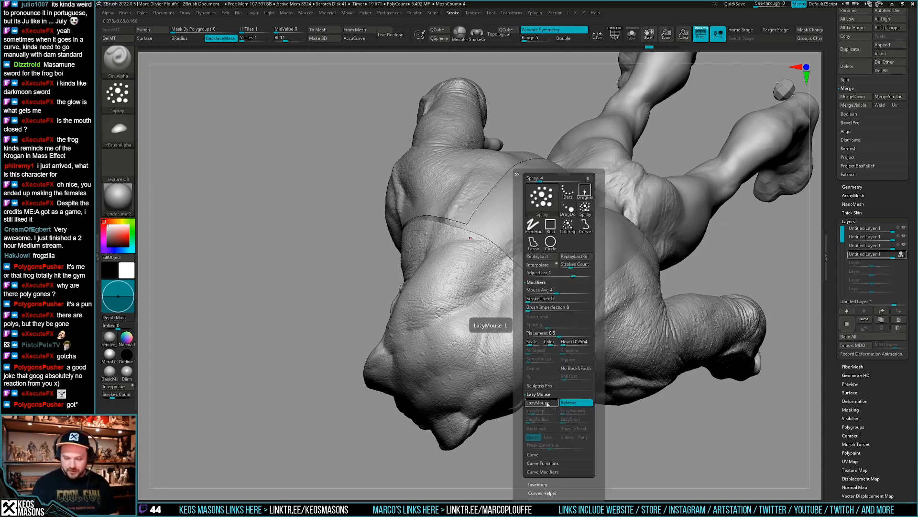
key("F4")
key("alt+s")
key("alt+a")
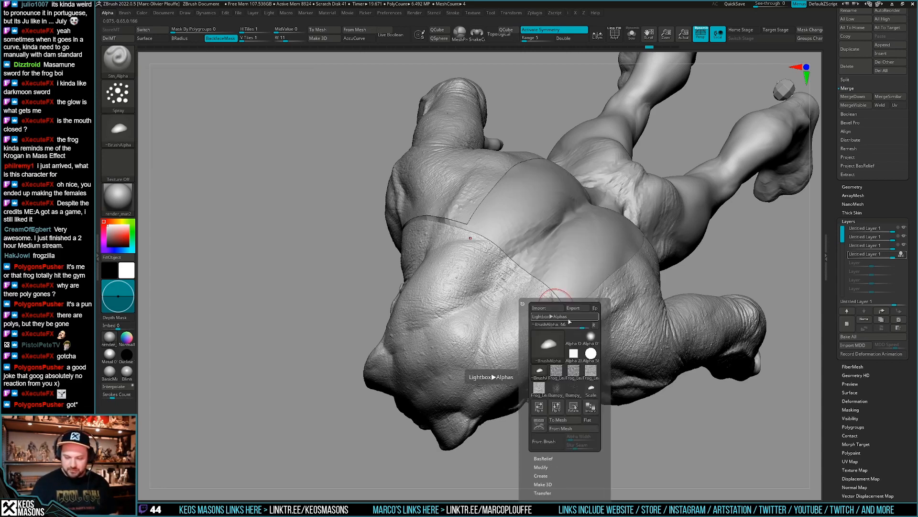
left_click_drag(553, 463, 553, 398)
left_click(551, 401, "shift")
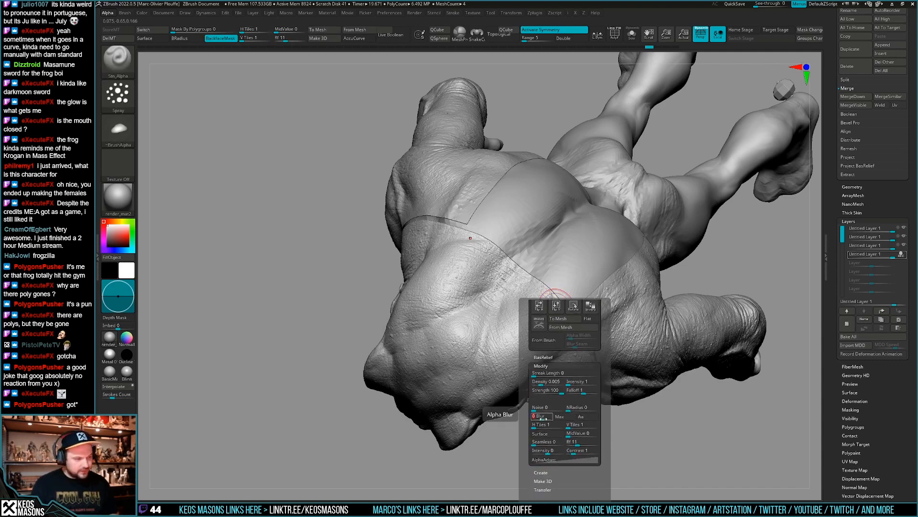
left_click_drag(543, 418, 546, 418)
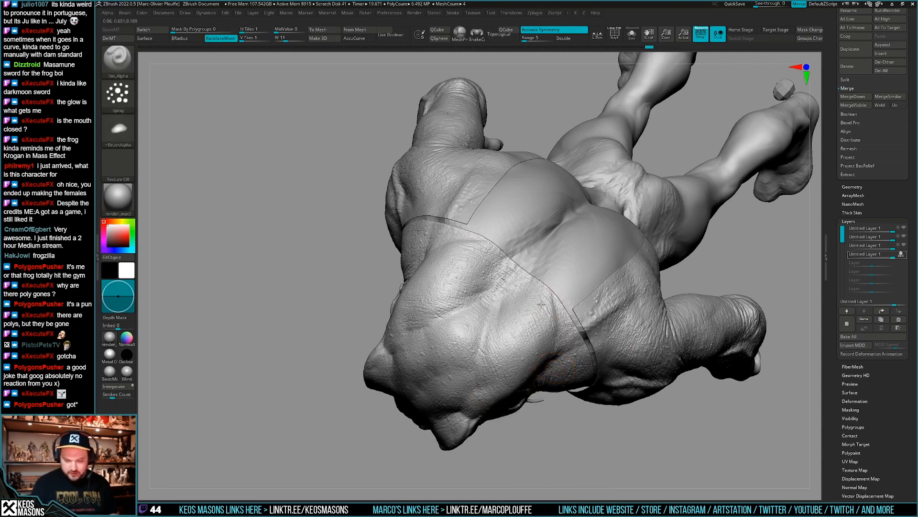
- Spray the softened scale bumps over the cheek, under the chin and across the front of the throat
right_click_drag(537, 341, 527, 298)
right_click_drag(541, 368, 570, 340)
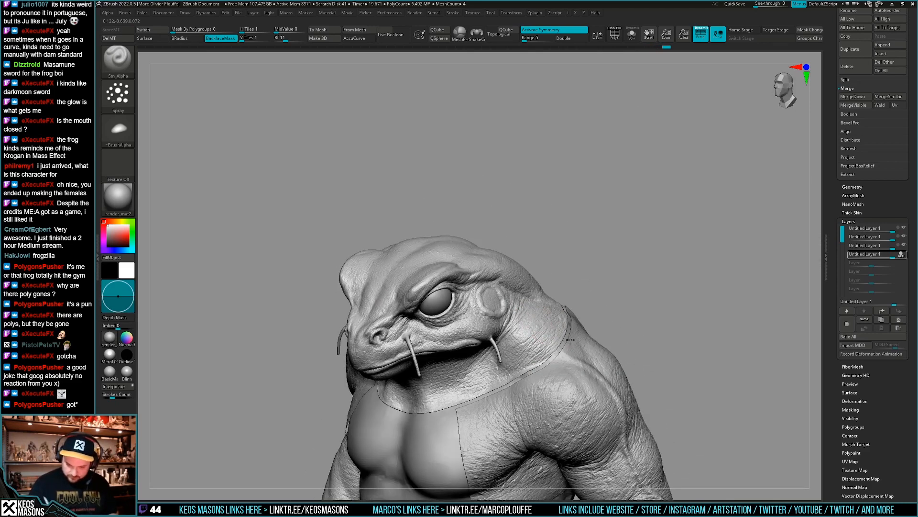
mouse_move(537, 386)
right_mouse_down()
mouse_move(478, 368)
mouse_move(521, 374)
mouse_move(535, 307)
right_mouse_up()
mouse_move(518, 337)
right_mouse_down()
mouse_move(535, 311)
mouse_move(503, 372)
mouse_move(447, 380)
mouse_move(483, 374)
mouse_move(492, 386)
right_mouse_up()
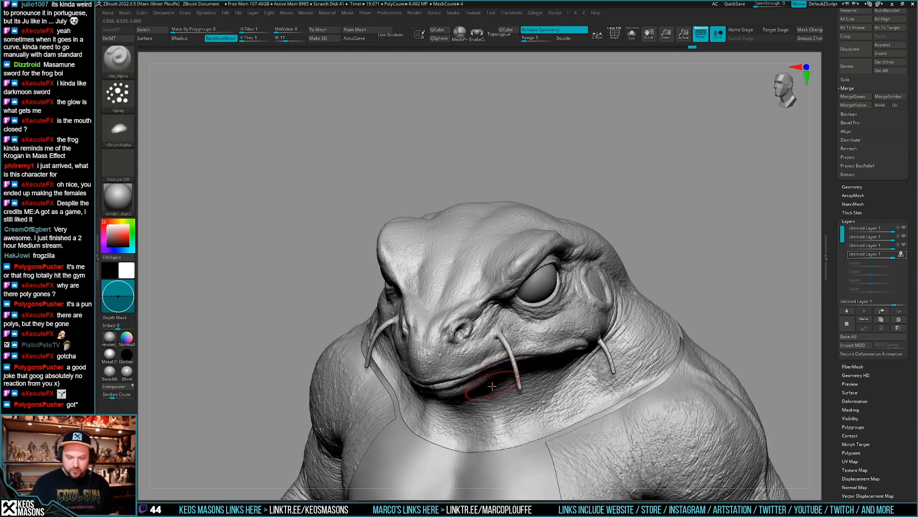
right_click_drag(594, 308, 589, 311)
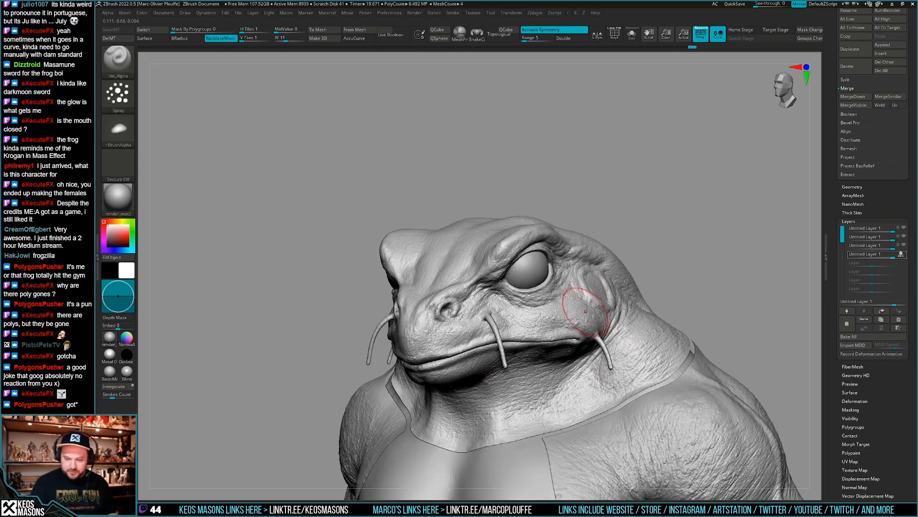
right_click_drag(453, 326, 509, 345)
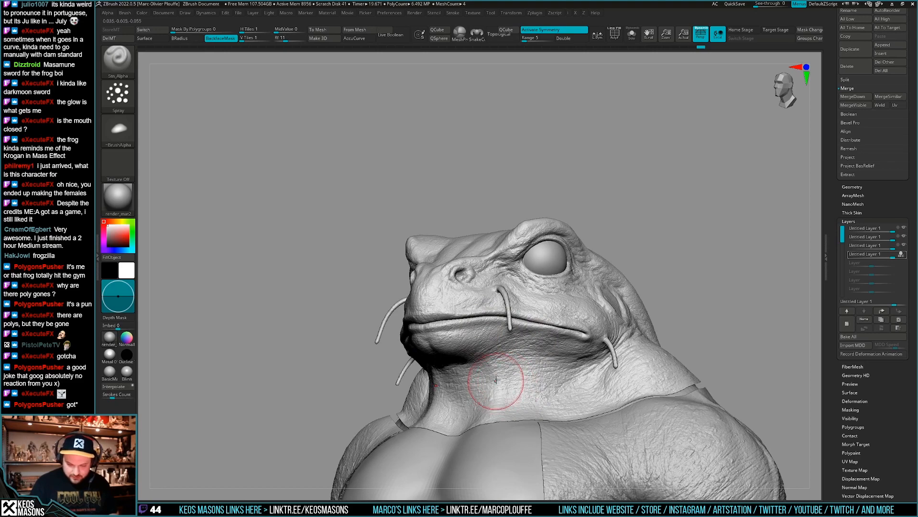
mouse_move(496, 380)
right_mouse_down()
mouse_move(463, 363)
mouse_move(471, 377)
mouse_move(506, 389)
mouse_move(530, 341)
right_mouse_up()
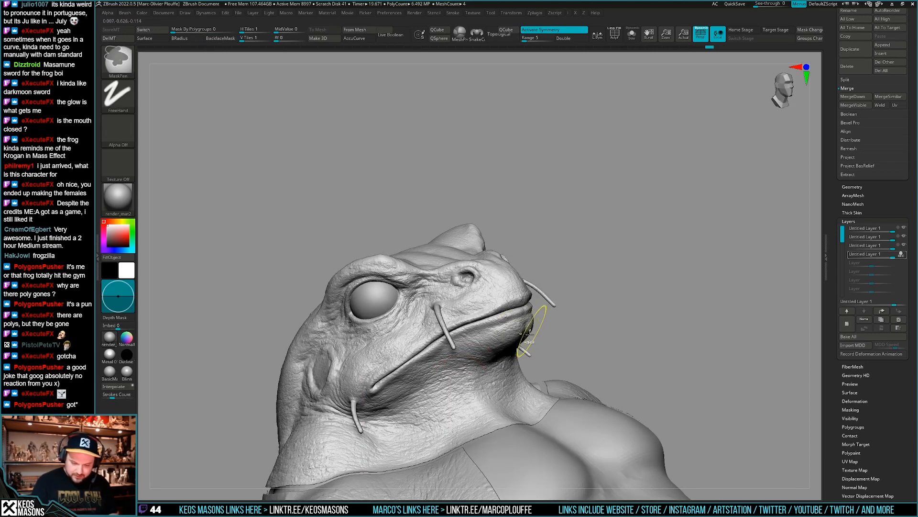
- Spray softened scale bumps around the mouth corner, the lower cheek and the side of the neck below the ear disc
key("ctrl")
right_click_drag(391, 391, 470, 368)
right_click_drag(438, 340, 417, 333)
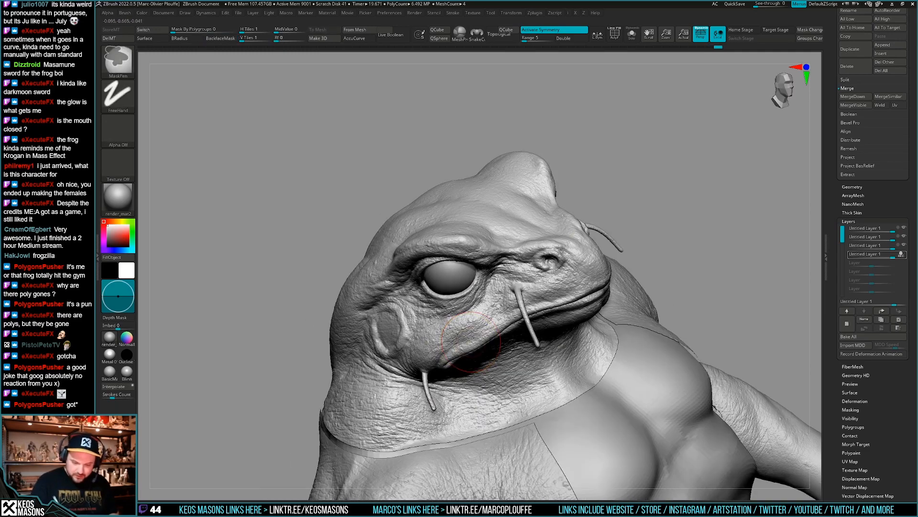
right_click_drag(529, 284, 593, 330)
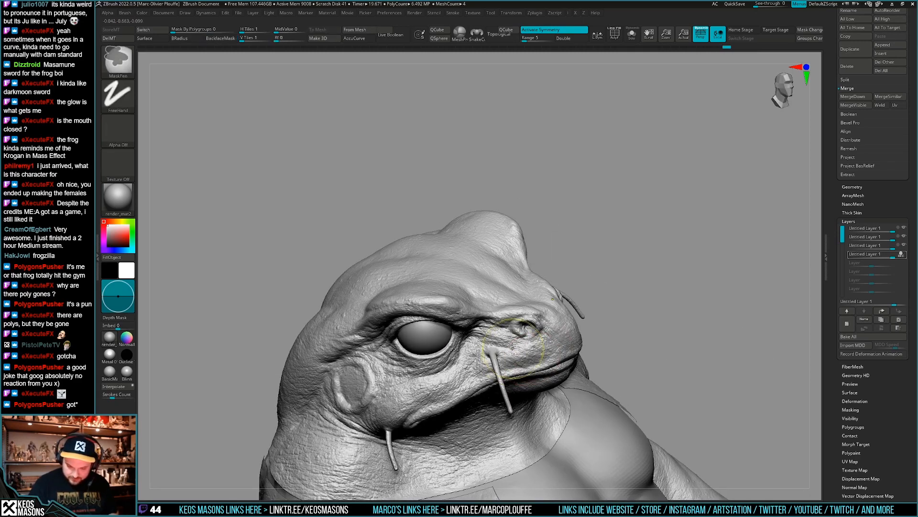
right_click_drag(435, 387, 470, 356, "alt")
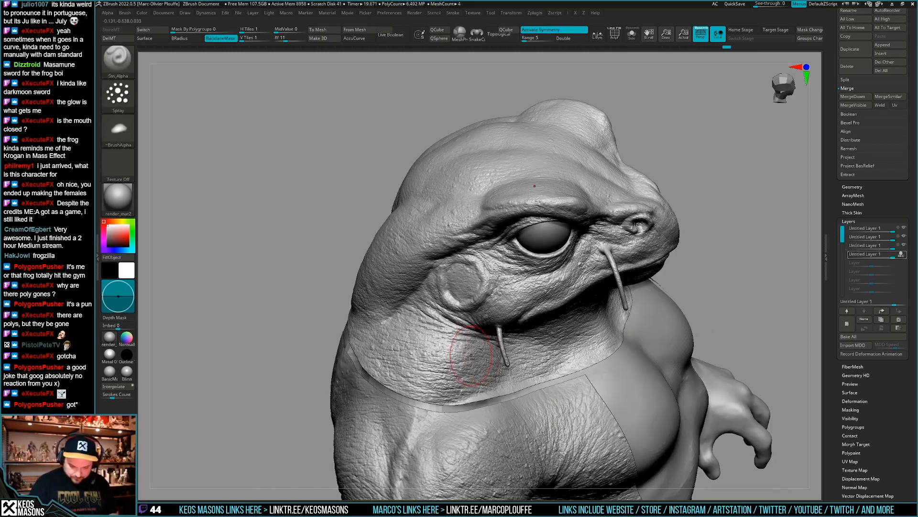
- Spray softened scale bumps over the crown, the brow area and the back of the head
right_click_drag(376, 415, 484, 293)
mouse_move(438, 383)
right_mouse_down()
mouse_move(481, 381)
mouse_move(476, 268)
mouse_move(439, 366)
mouse_move(486, 348)
mouse_move(521, 364)
mouse_move(552, 341)
right_mouse_up()
key("ctrl")
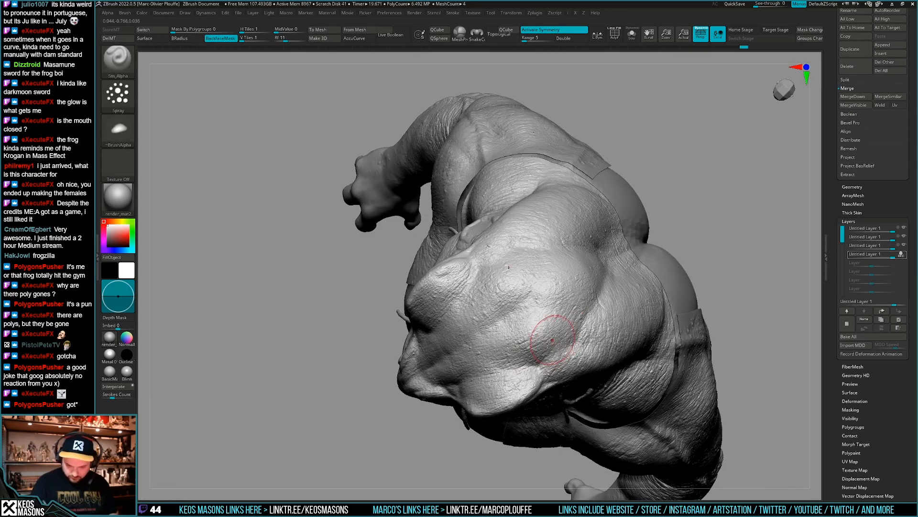
right_click_drag(508, 368, 480, 360)
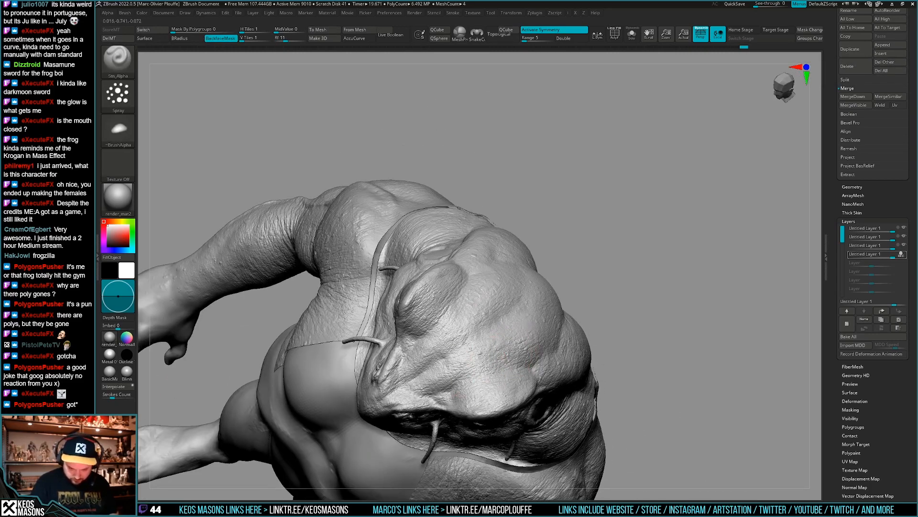
right_click_drag(432, 396, 462, 337)
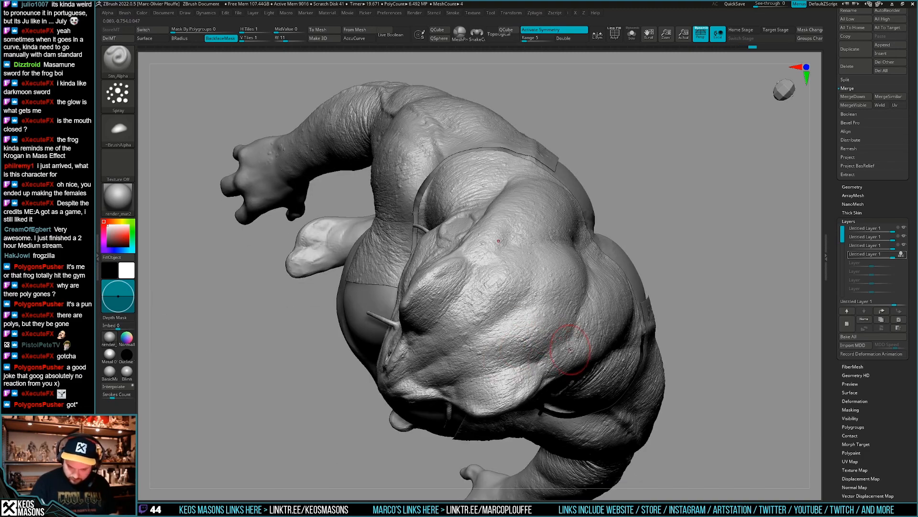
right_click_drag(569, 348, 445, 365)
right_click_drag(413, 402, 463, 318)
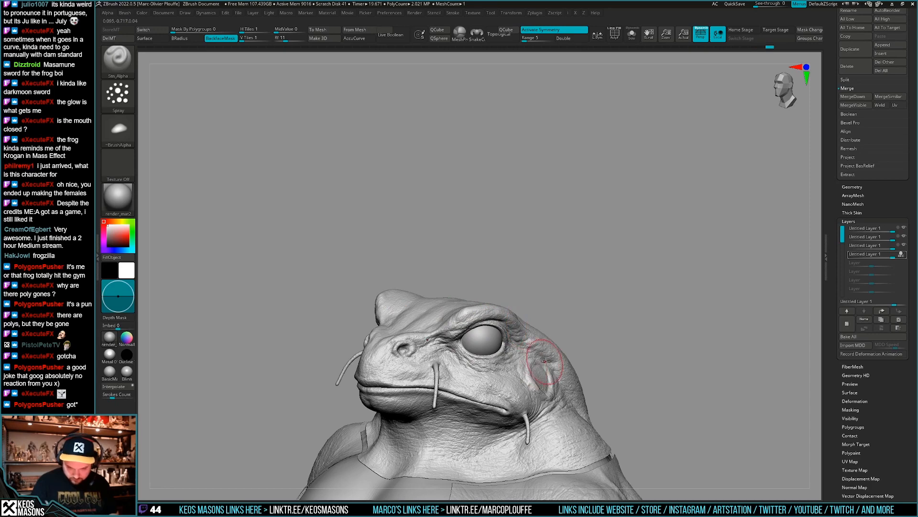
- Spray more scale bumps around the ear disc and the side of the neck behind the jaw
mouse_move(545, 362)
right_mouse_down()
mouse_move(555, 406)
mouse_move(548, 369)
mouse_move(619, 357)
mouse_move(542, 394)
mouse_move(584, 379)
right_mouse_up()
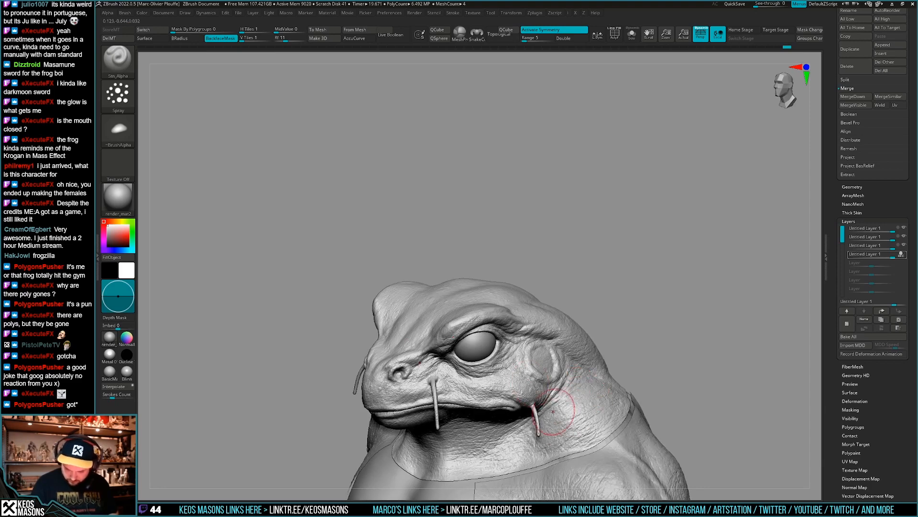
mouse_move(534, 459)
right_mouse_down()
mouse_move(547, 365)
mouse_move(500, 399)
mouse_move(574, 373)
right_mouse_up()
mouse_move(494, 415)
right_mouse_down()
mouse_move(492, 389)
mouse_move(598, 349)
mouse_move(604, 363)
mouse_move(636, 314)
mouse_move(624, 328)
mouse_move(605, 313)
right_mouse_up()
- Stop recording the scale layer and toggle its visibility to compare the head and neck with and without the scales
left_click(902, 255)
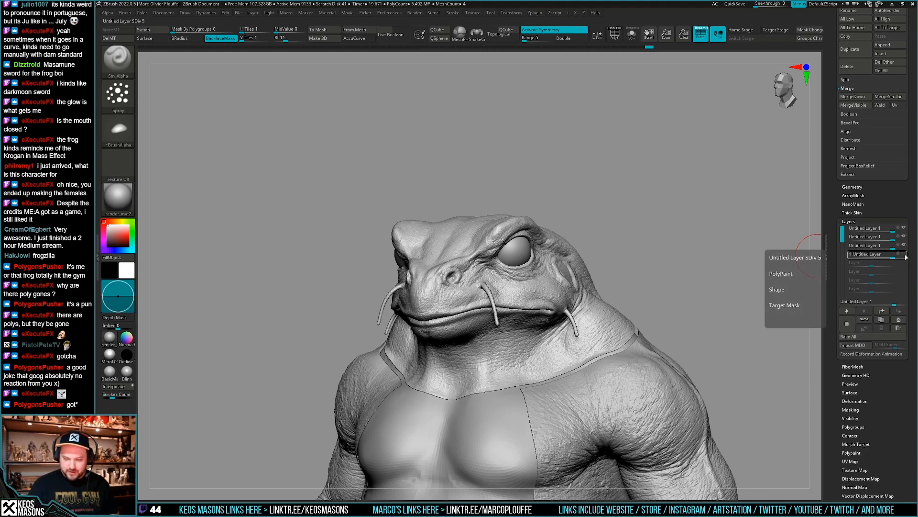
left_click_drag(813, 287, 699, 293)
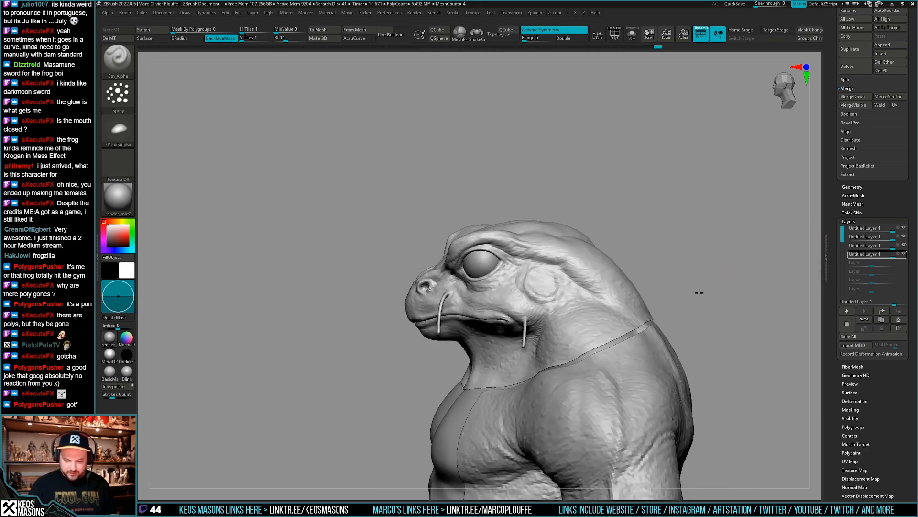
left_click(906, 255)
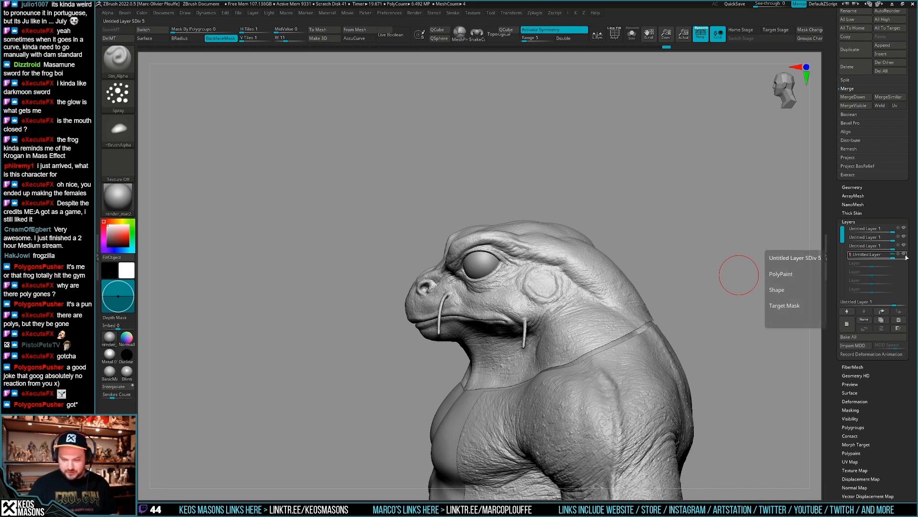
mouse_move(603, 253)
right_mouse_down("ctrl")
mouse_move(644, 282)
mouse_move(594, 230)
right_mouse_up("ctrl")
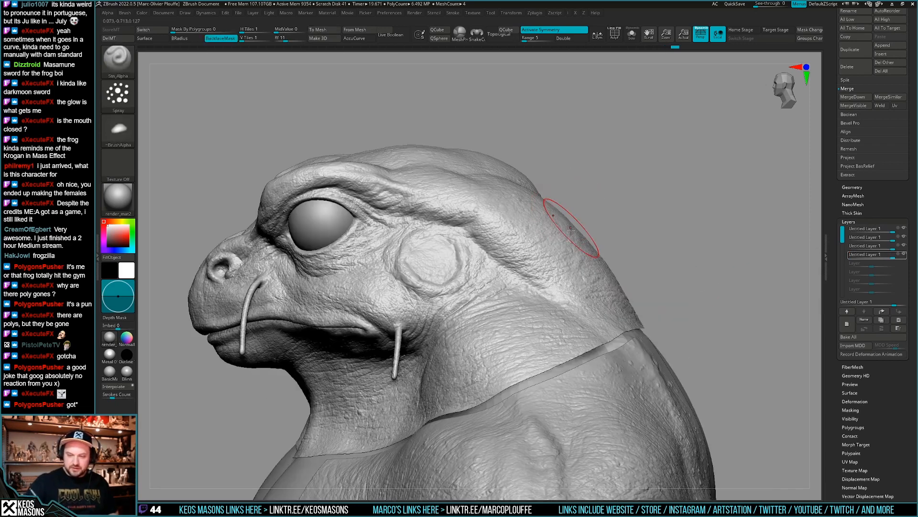
right_click_drag(596, 277, 627, 249, "alt")
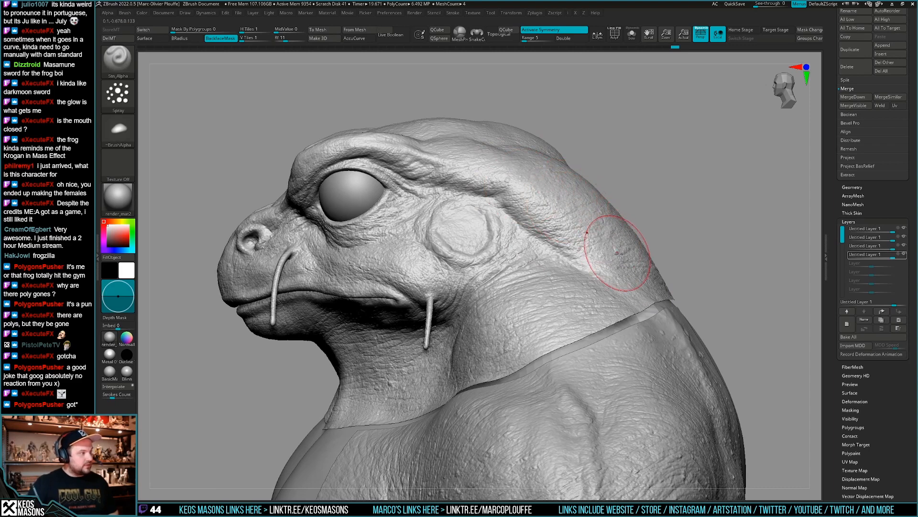
mouse_move(906, 257)
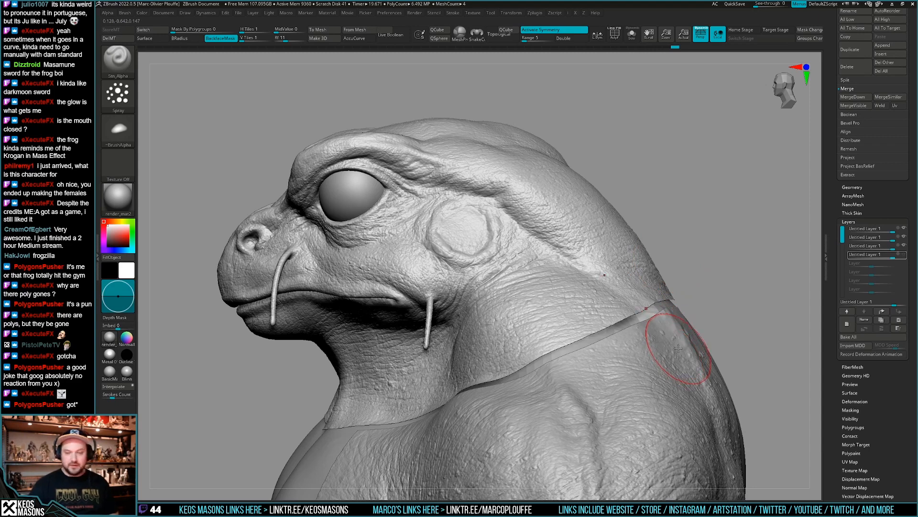
- Switch to the Orb_Cracks brush and add a new sculpt layer
key("space")
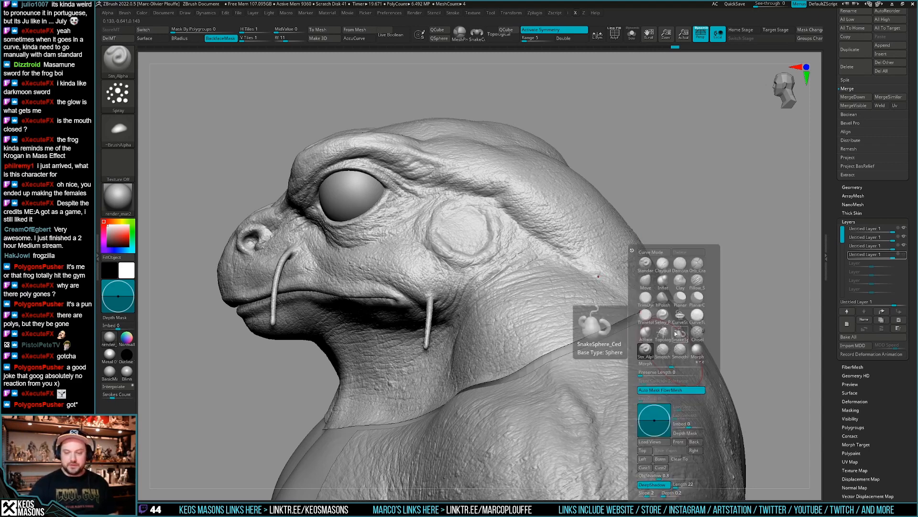
left_click(698, 265)
key("space")
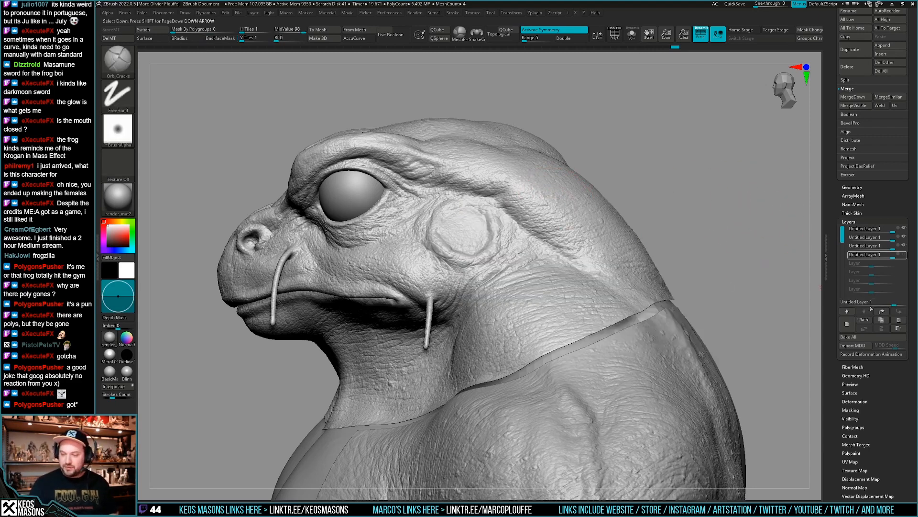
left_click(847, 323)
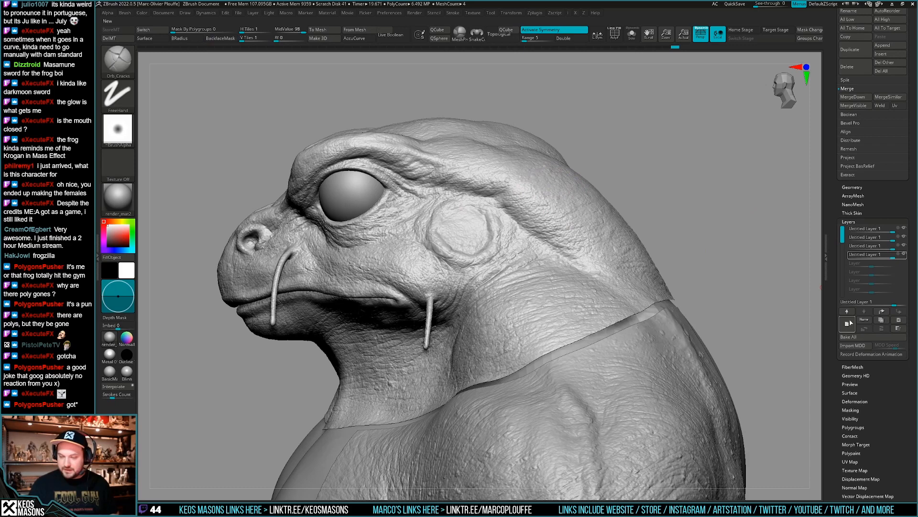
- Try masking one tiny spot on the back of the head behind the ear disc
left_click(575, 205)
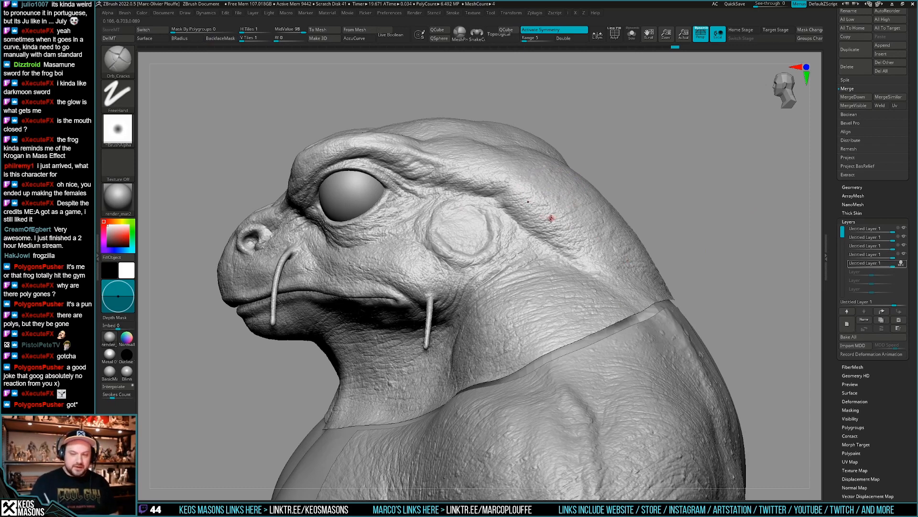
key("ctrl")
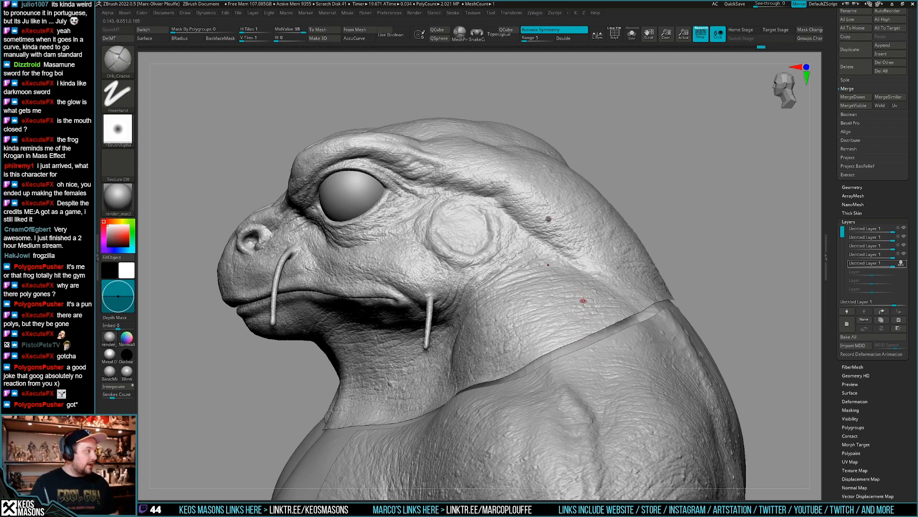
key("ctrl")
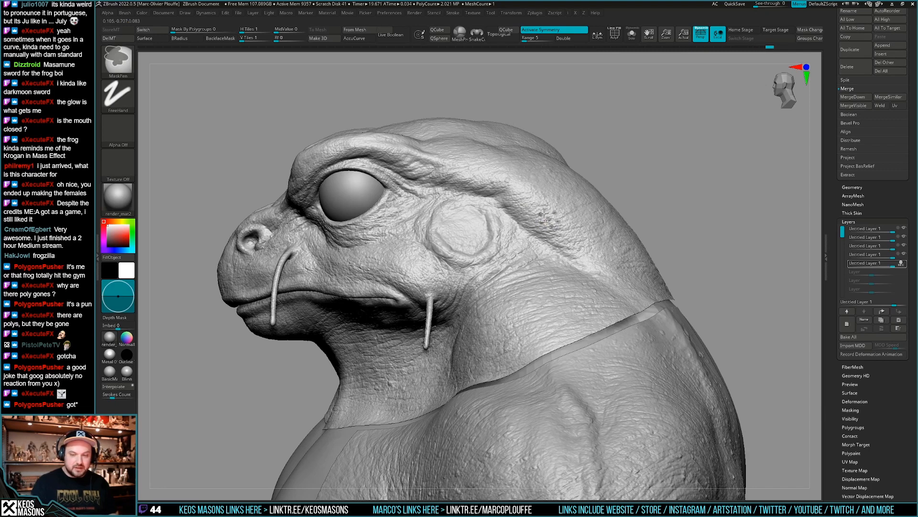
left_click(545, 215)
key("ctrl")
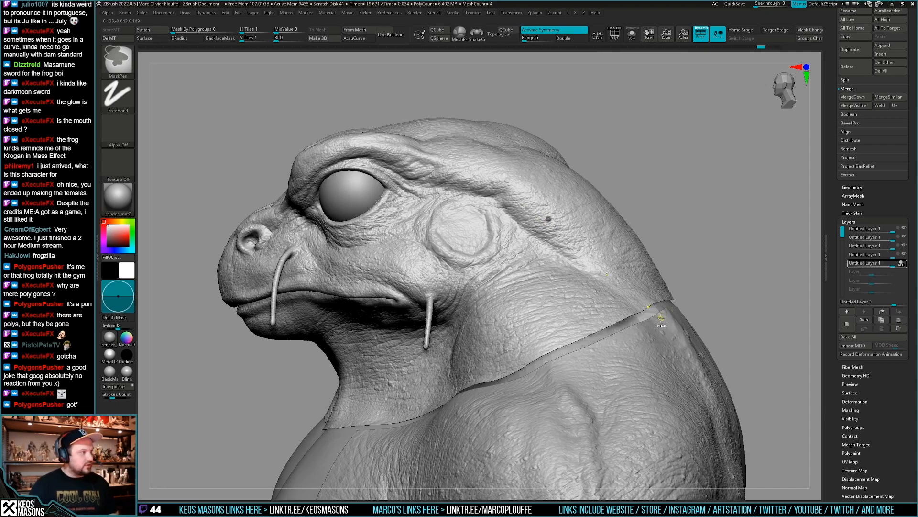
key("ctrl+z")
- Try masking four separate round spots on the back of the head with a larger brush, and undo them
key("space")
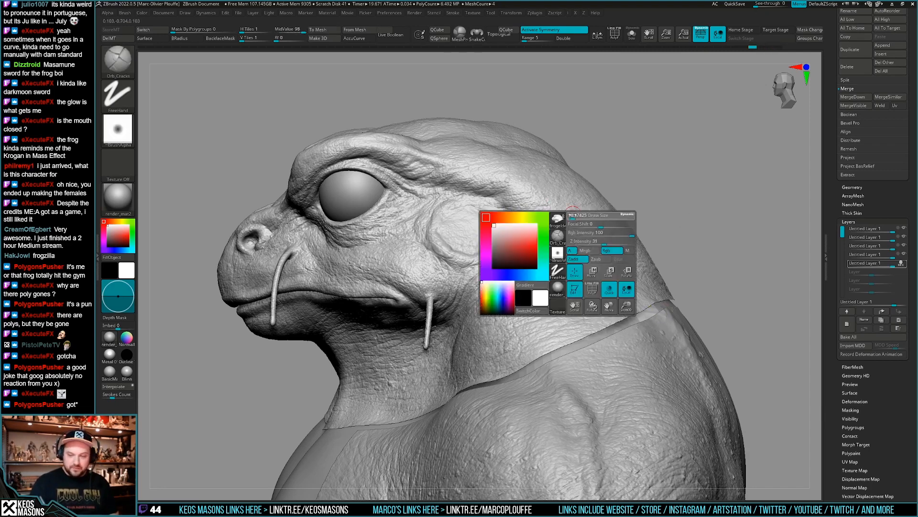
left_click(561, 211, "ctrl")
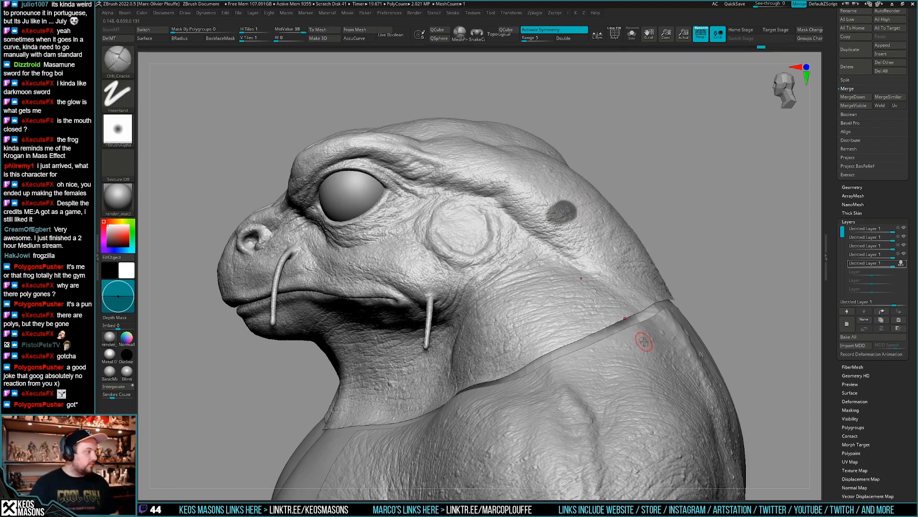
left_click(610, 239, "ctrl")
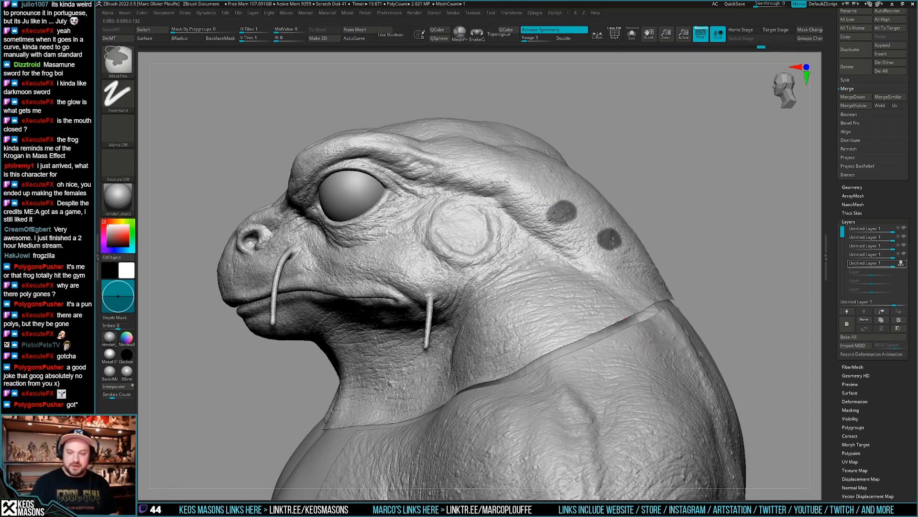
left_click(525, 173, "ctrl")
left_click(513, 230, "ctrl")
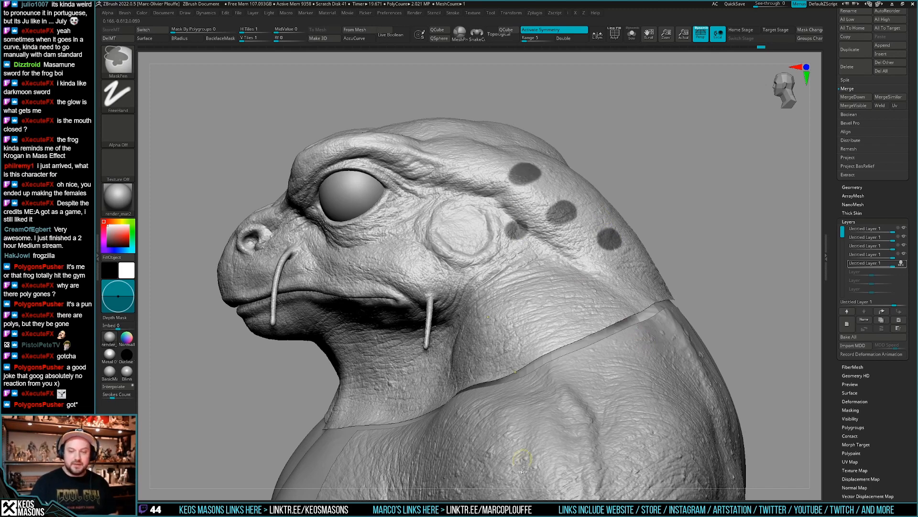
key("ctrl+z")
key("ctrl+z")
key("ctrl+z")
key("ctrl+z")
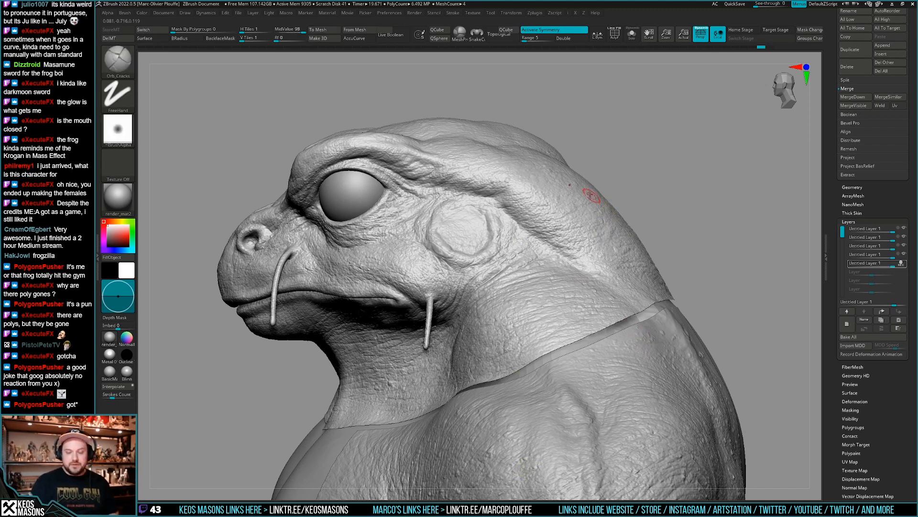
- Enlarge the brush further and try masking one broad oval patch on the back of the head, and undo it
key("space")
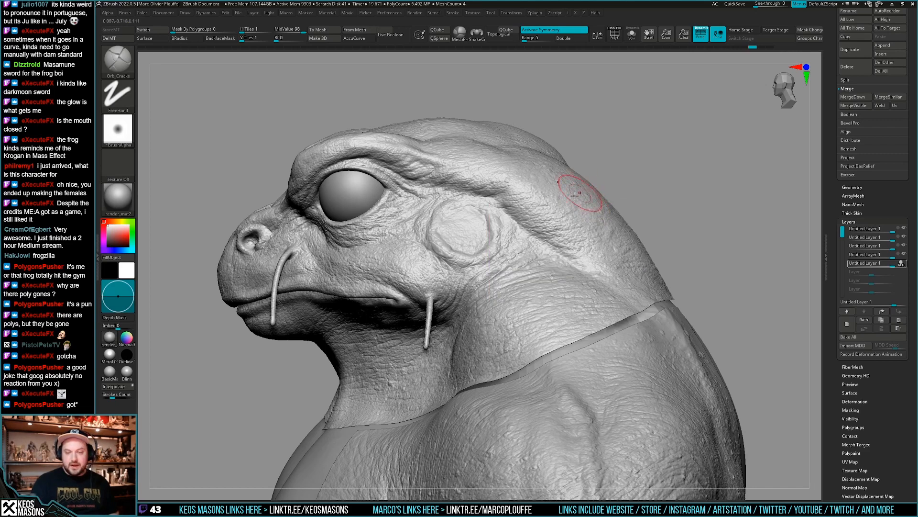
left_click_drag(550, 191, 581, 213, "ctrl")
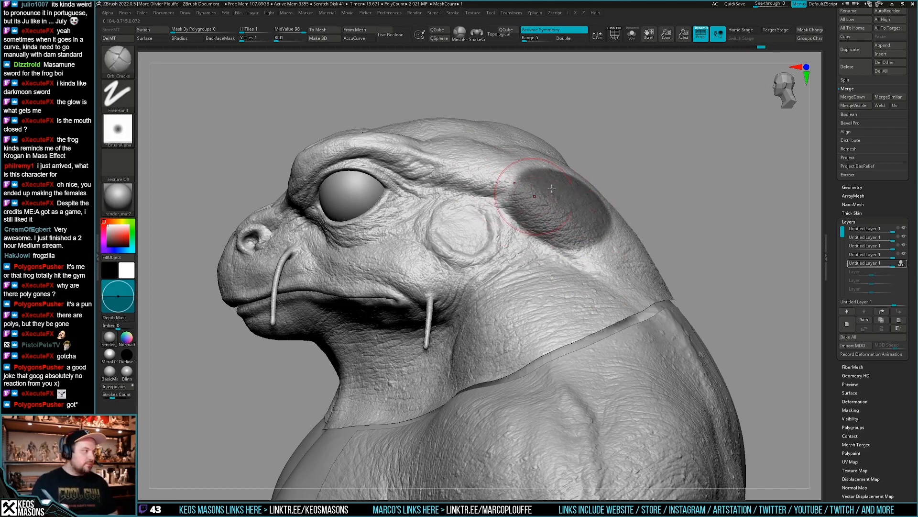
key("ctrl+z")
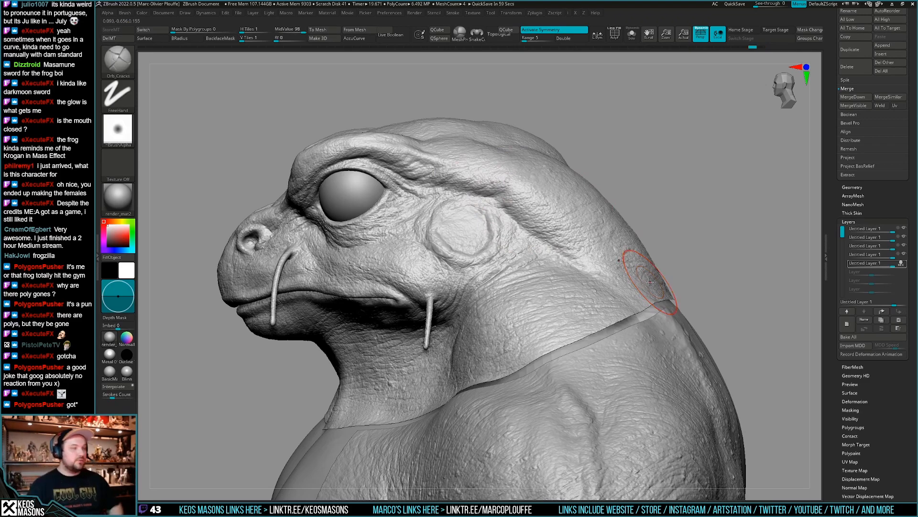
- Check the polygon wireframe on the head and upper body
right_click_drag(627, 308, 609, 326, "ctrl")
key("shift+f")
key("shift+f")
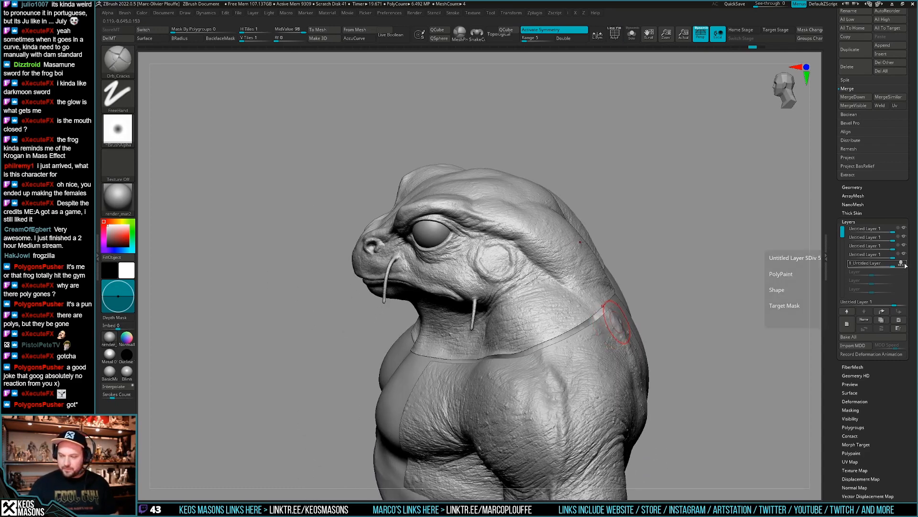
- Delete the newest sculpt layer, the fifth in the stack, and check the polygon wireframe on the head and upper body
left_click(899, 319)
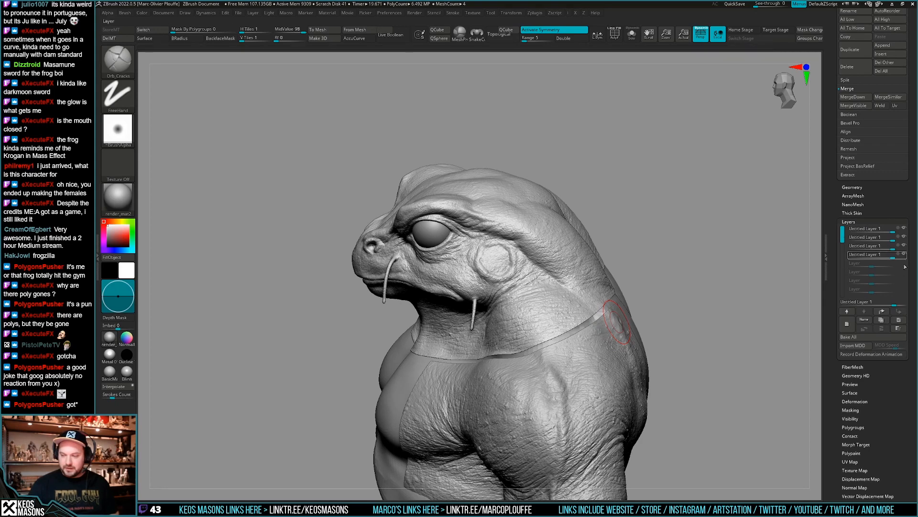
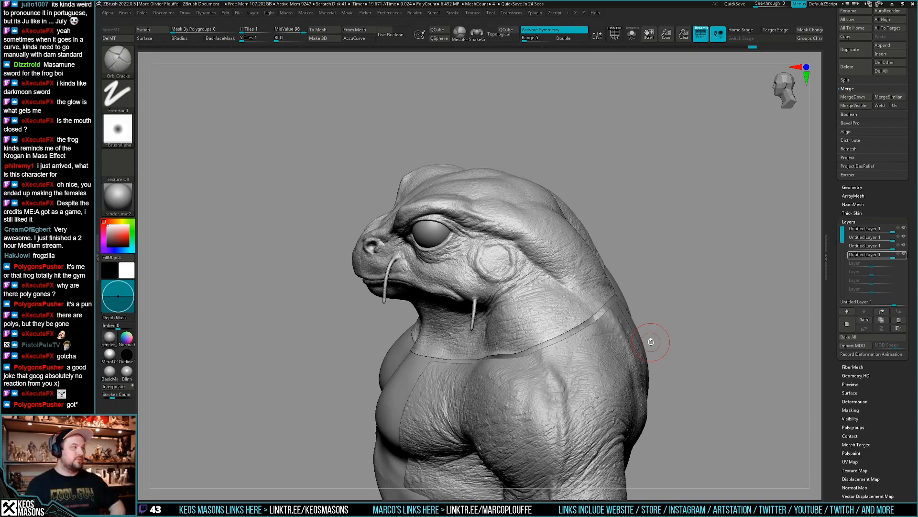
left_click_drag(650, 329, 648, 307)
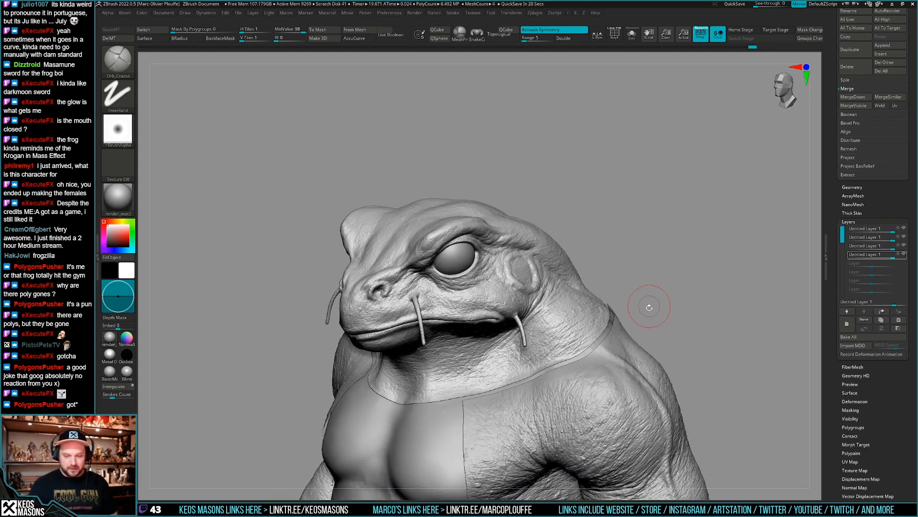
key("shift+f")
key("shift+f")
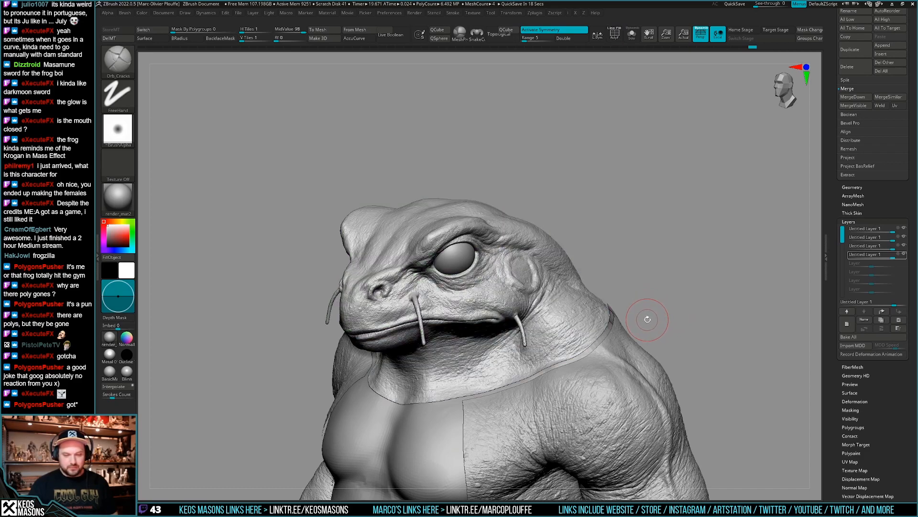
mouse_move(650, 312)
left_mouse_down()
mouse_move(635, 348)
mouse_move(653, 301)
mouse_move(656, 310)
left_mouse_up()
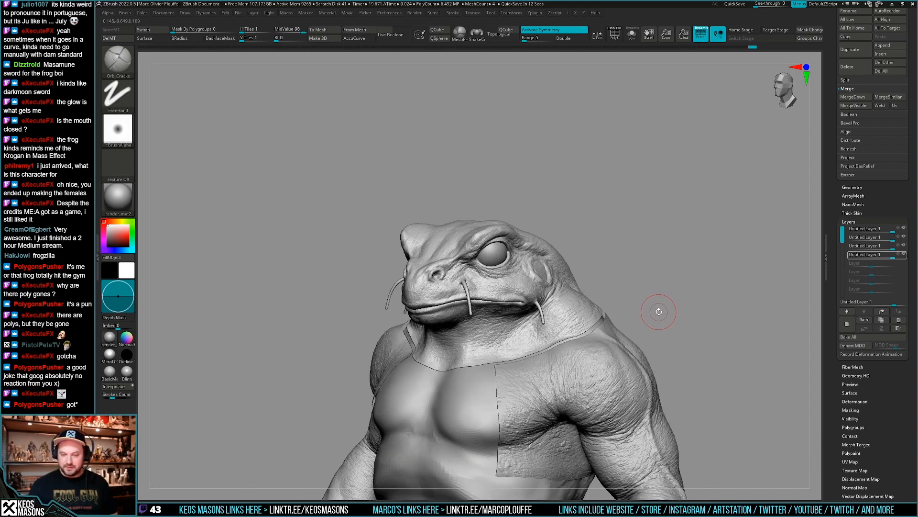
- Examine the fourth sculpt layer's effect on the head and neck skin detail by toggling its visibility
mouse_move(906, 258)
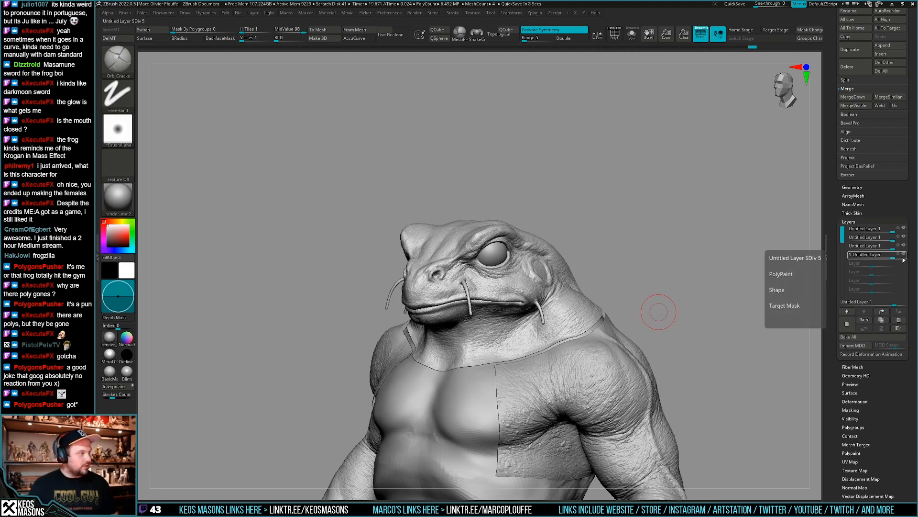
right_click_drag(765, 230, 785, 275, "ctrl")
right_click_drag(688, 311, 738, 299, "alt")
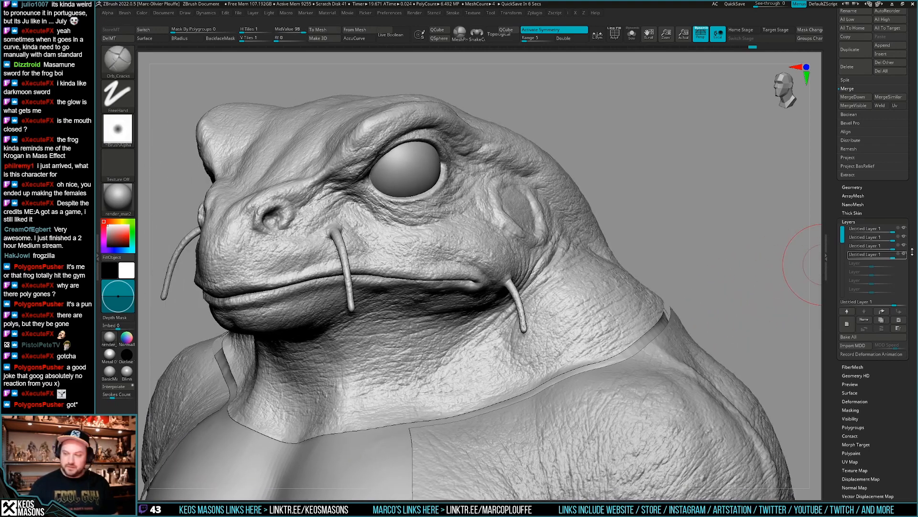
mouse_move(905, 259)
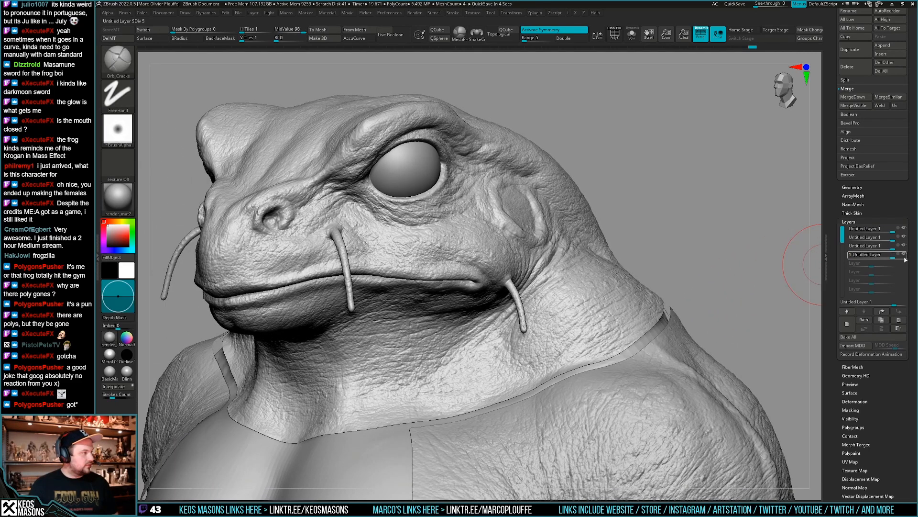
left_click(904, 255)
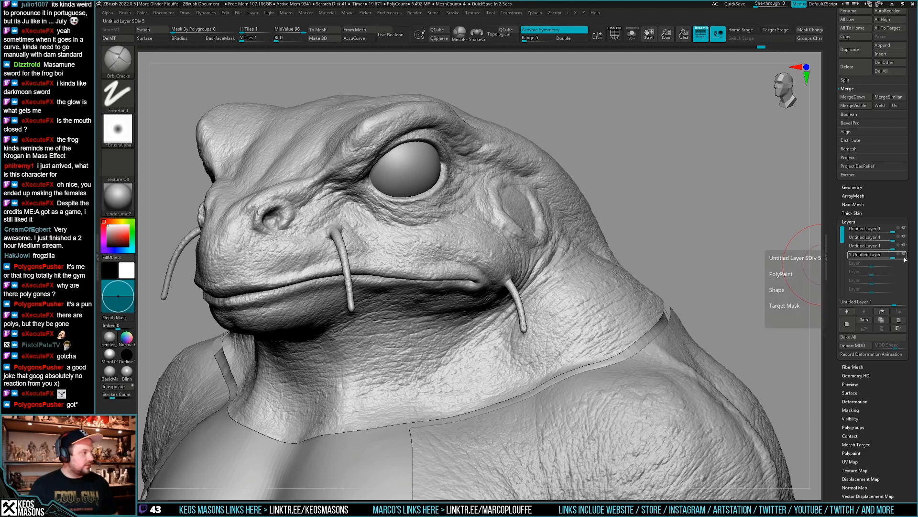
right_click_drag(679, 316, 697, 303, "ctrl")
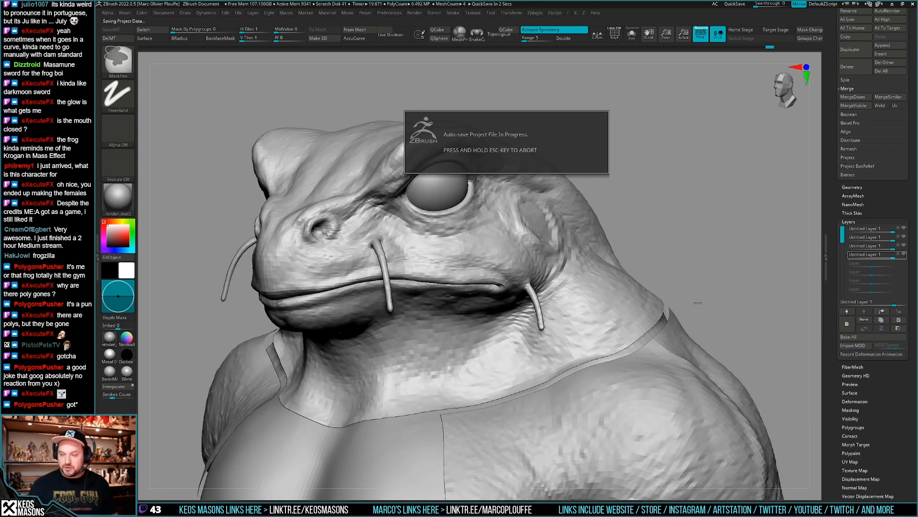
- Abort the project auto-save and make the third sculpt layer the active one
key("Escape")
left_click(898, 248)
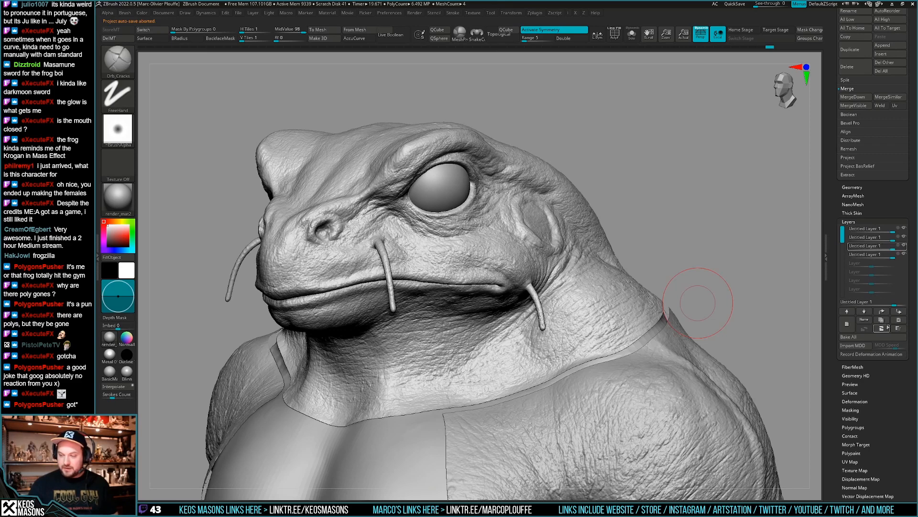
- Merge the third sculpt layer of the head with the layer below it
left_click(886, 328)
left_click_drag(732, 294, 708, 311)
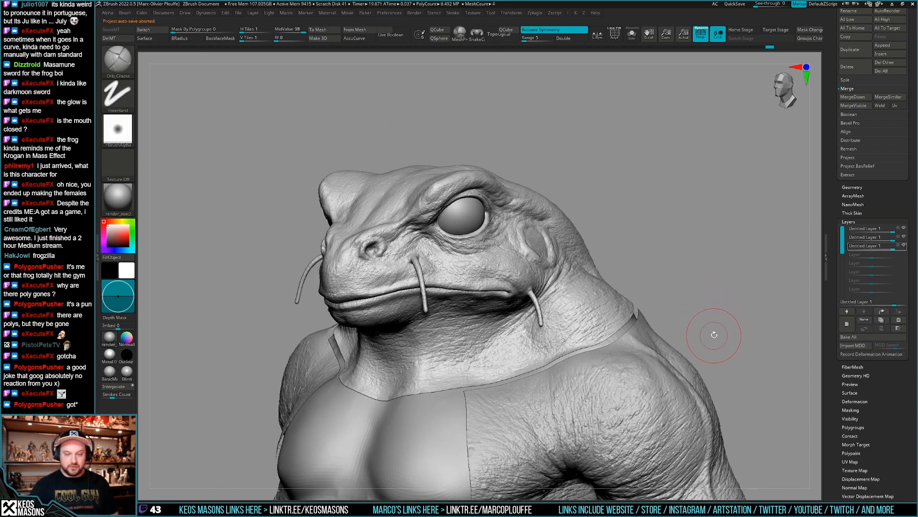
- Toggle the head's sculpt layers off and on to compare the skin detail each contributes to the face and neck
left_click(892, 237)
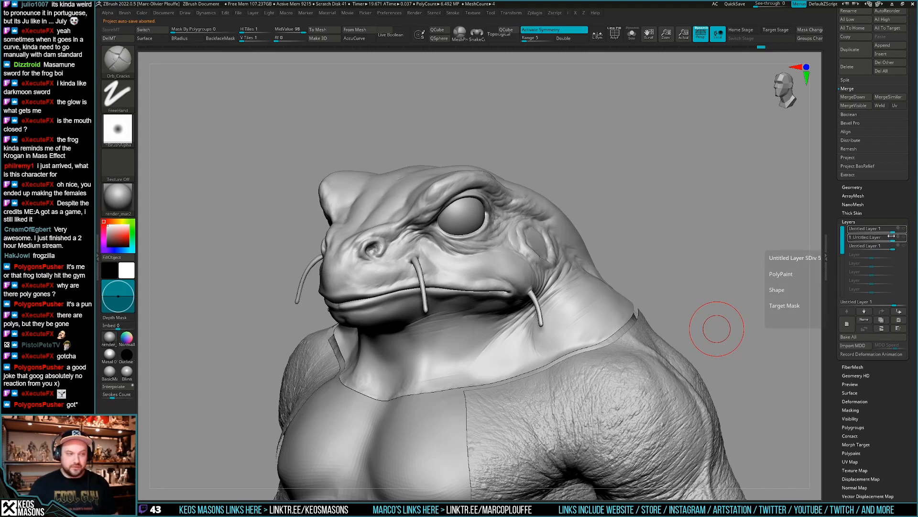
left_click_drag(891, 236, 894, 230)
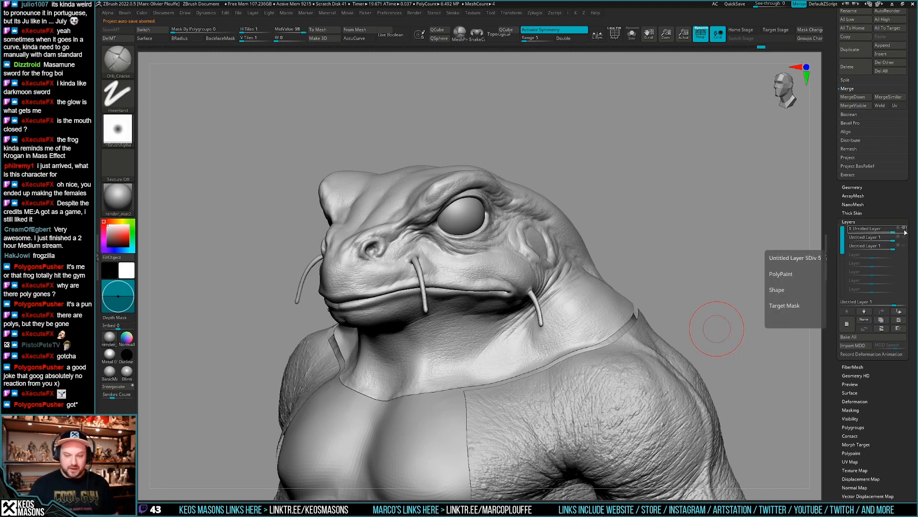
mouse_move(717, 299)
right_mouse_down("ctrl")
mouse_move(676, 333)
mouse_move(709, 312)
mouse_move(744, 330)
mouse_move(753, 352)
right_mouse_up("ctrl")
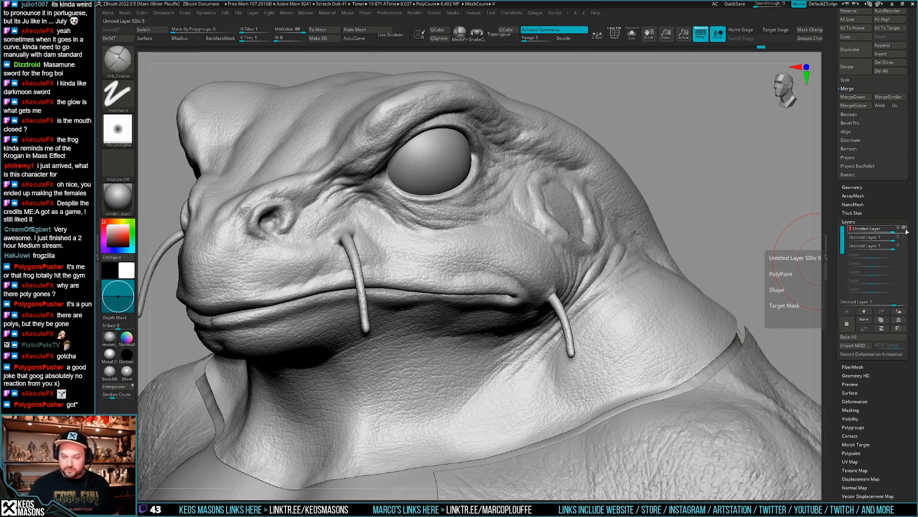
left_click(904, 230)
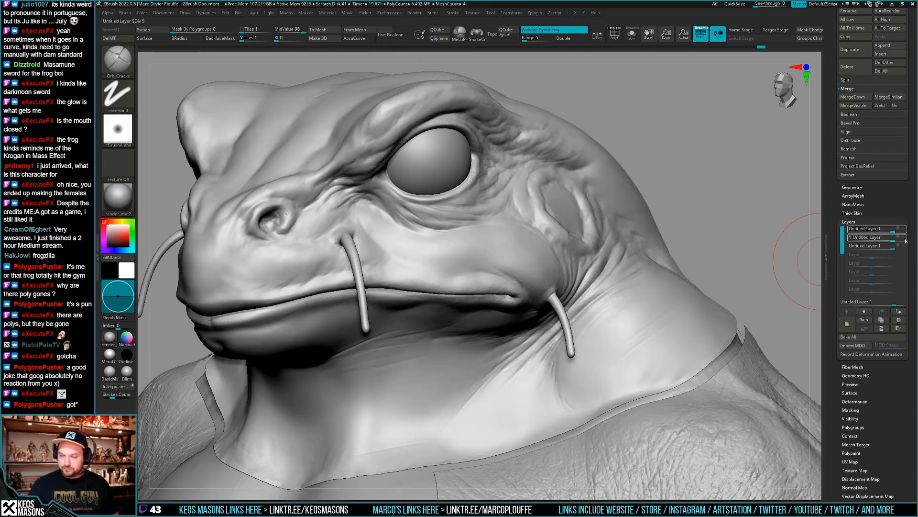
left_click(904, 237)
right_click_drag(713, 319, 722, 282, "ctrl")
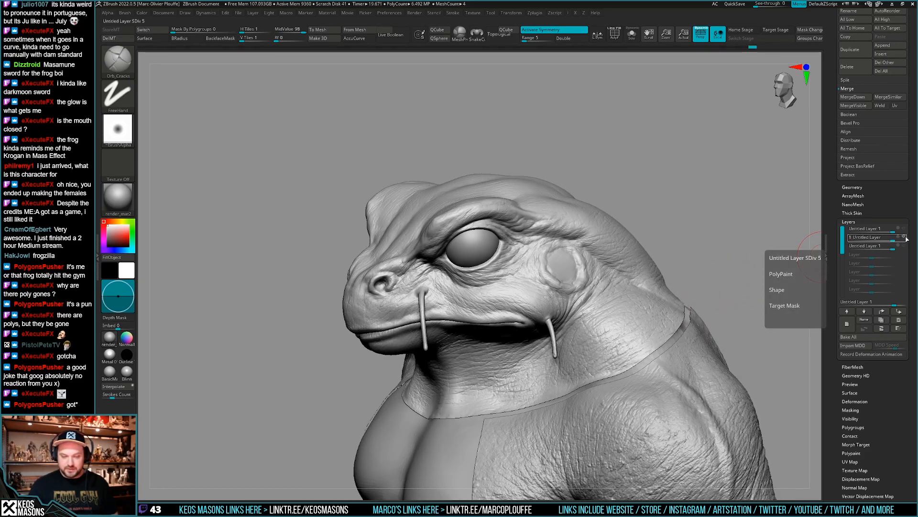
left_click(904, 247)
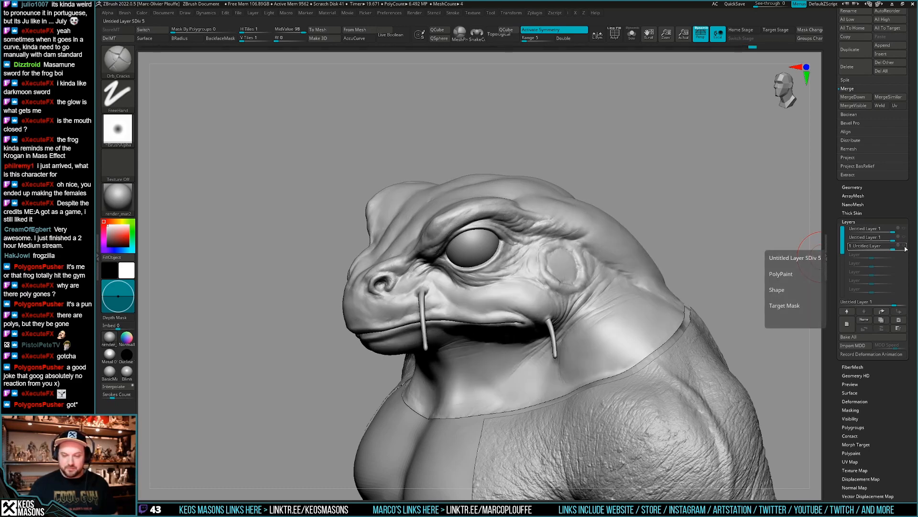
left_click_drag(905, 249, 905, 237)
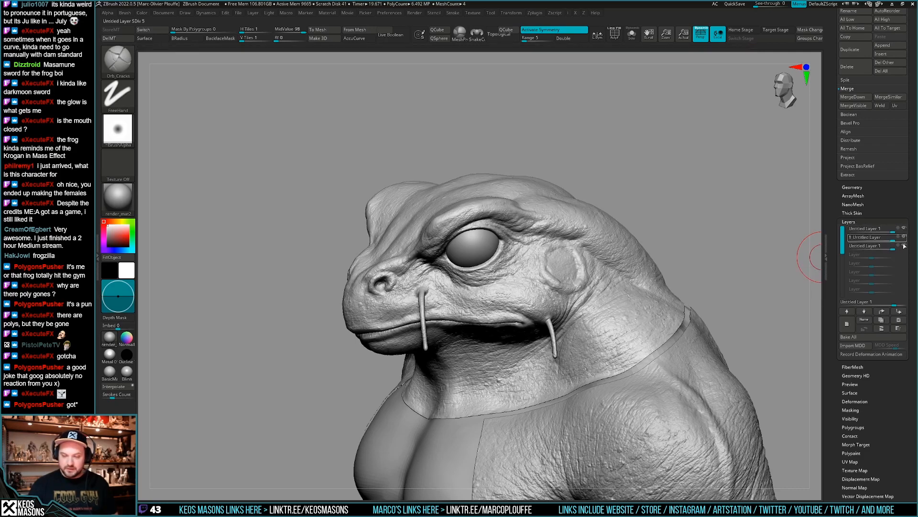
mouse_move(665, 311)
left_mouse_down()
mouse_move(716, 305)
mouse_move(703, 290)
mouse_move(718, 314)
mouse_move(699, 303)
left_mouse_up()
key("shift+f")
key("shift+f")
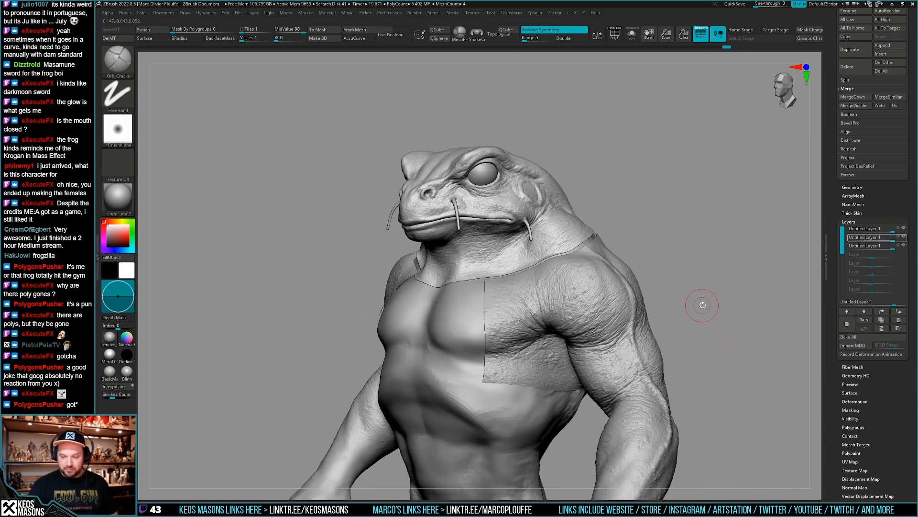
- Switch to the ClayBuildup brush and reduce its draw size
key("b")
key("c")
key("b")
key("space")
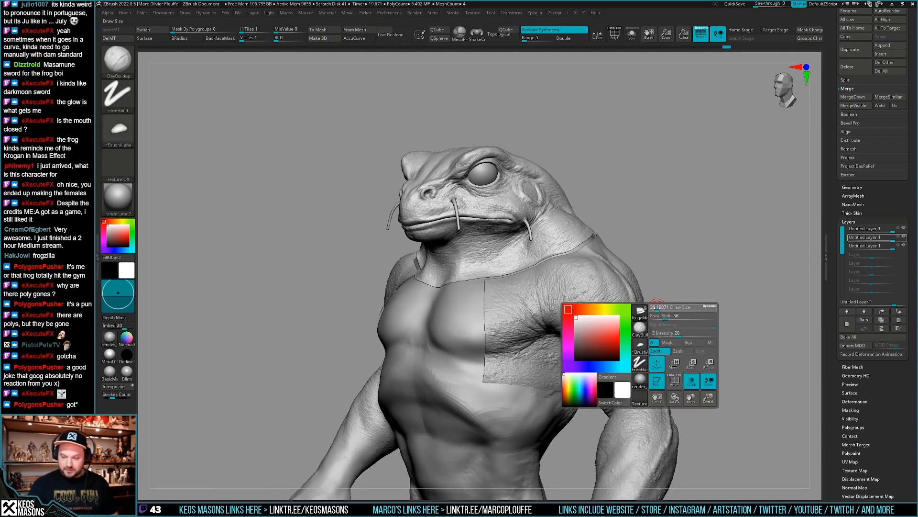
mouse_move(656, 317)
left_mouse_down()
mouse_move(647, 342)
mouse_move(647, 329)
mouse_move(672, 317)
mouse_move(653, 338)
left_mouse_up()
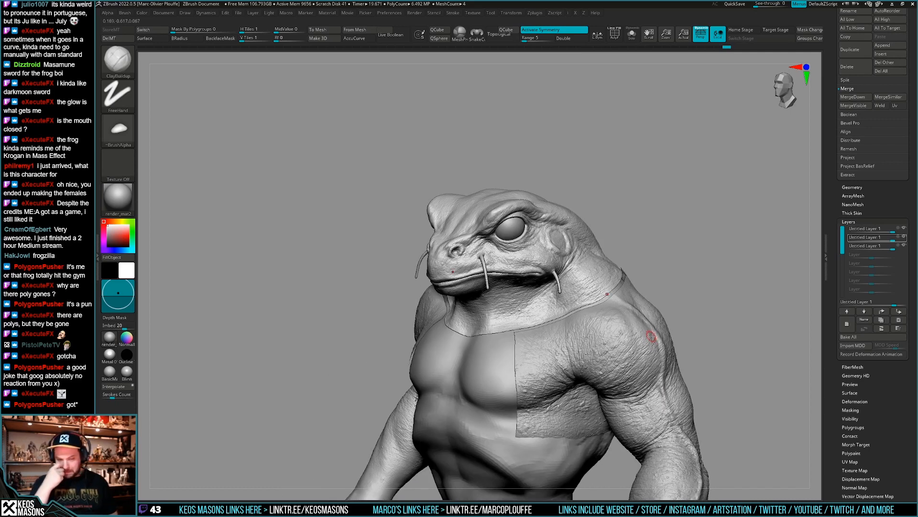
- Create a new sculpt layer on the head for additional skin detail
right_click_drag(618, 335, 607, 343, "ctrl")
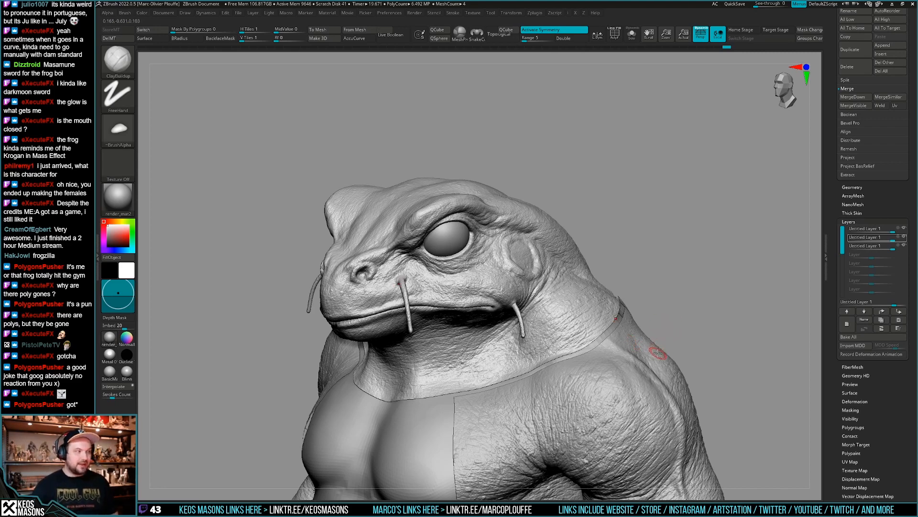
right_click_drag(657, 355, 681, 338)
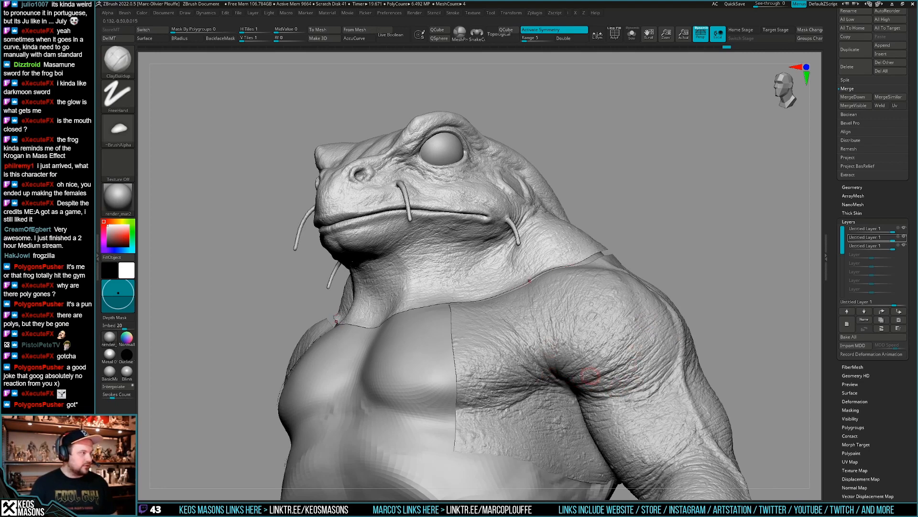
right_click_drag(524, 361, 534, 361)
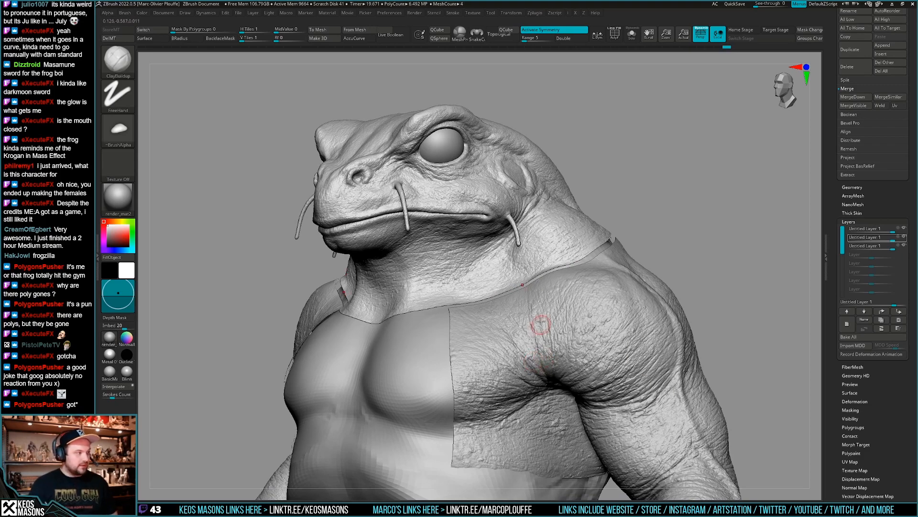
mouse_move(712, 313)
right_mouse_down()
mouse_move(630, 370)
mouse_move(621, 358)
mouse_move(667, 331)
mouse_move(646, 332)
right_mouse_up()
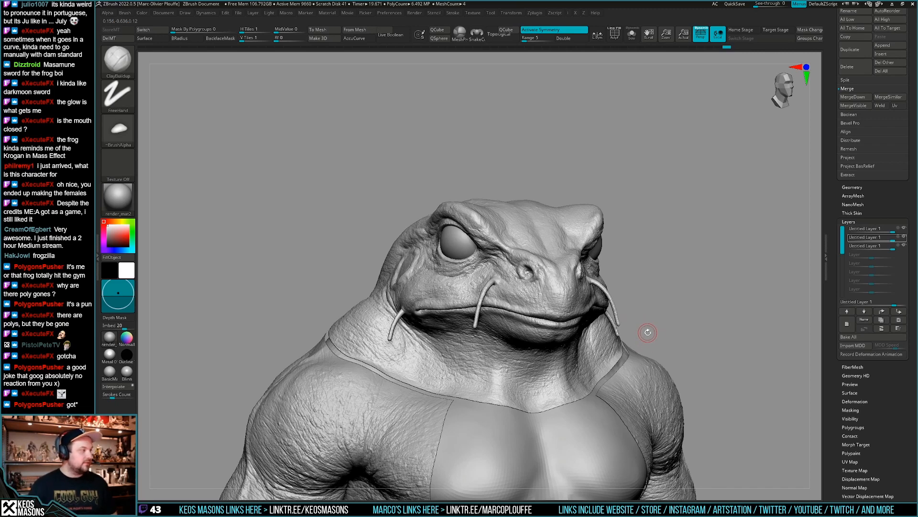
left_click(847, 323)
key("shift+f")
mouse_move(706, 317)
right_mouse_down("alt")
mouse_move(679, 316)
mouse_move(660, 336)
right_mouse_up("alt")
key("shift+f")
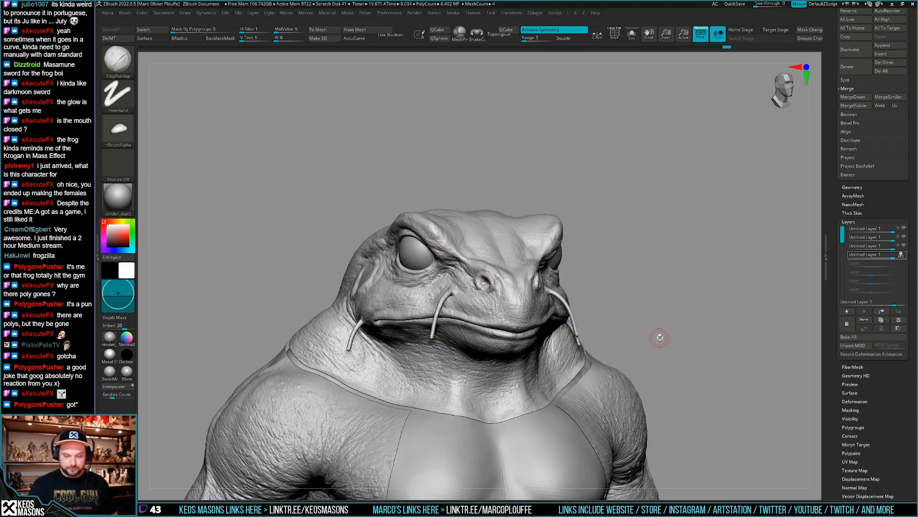
- Switch to the custom Standard brush with the Dots stroke and adjust its draw size
key("space")
left_click(636, 281)
right_click_drag(701, 286, 570, 314)
key("space")
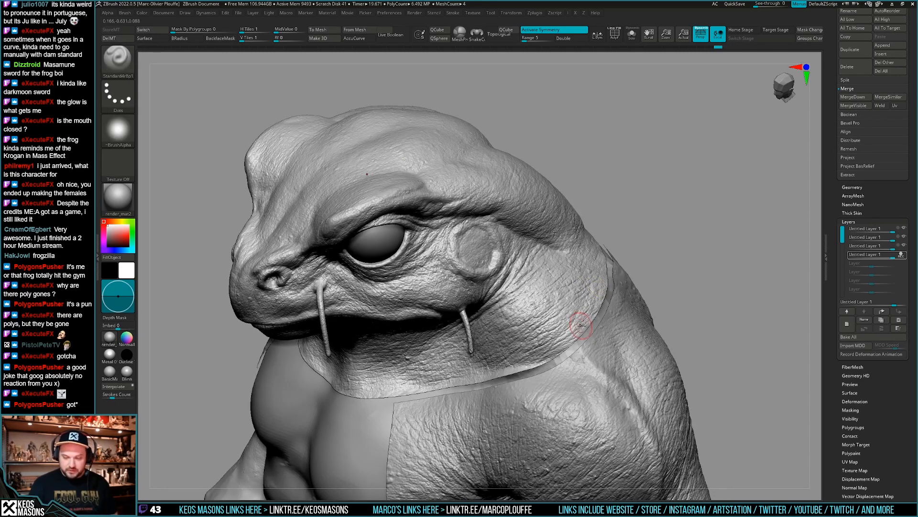
- Replace the brush's soft round alpha with Alpha 13
key("a")
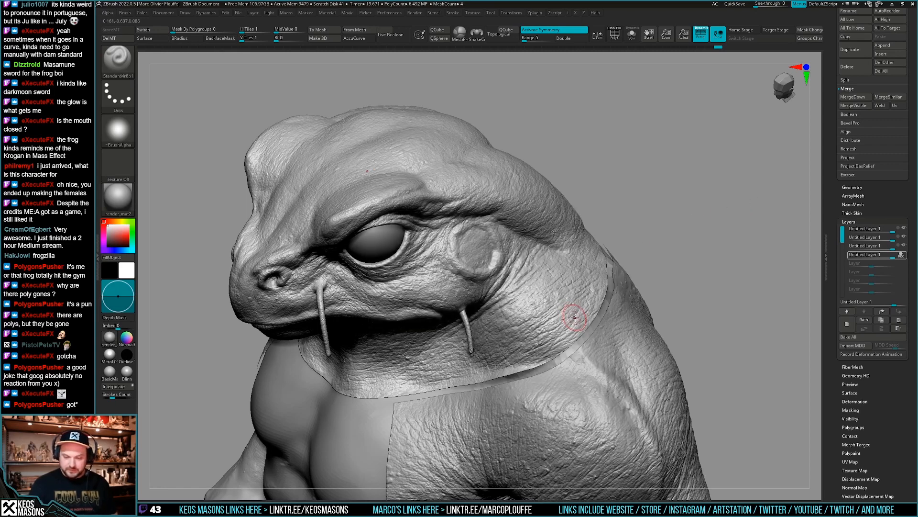
key("alt+a")
left_click(570, 250)
left_click(569, 249)
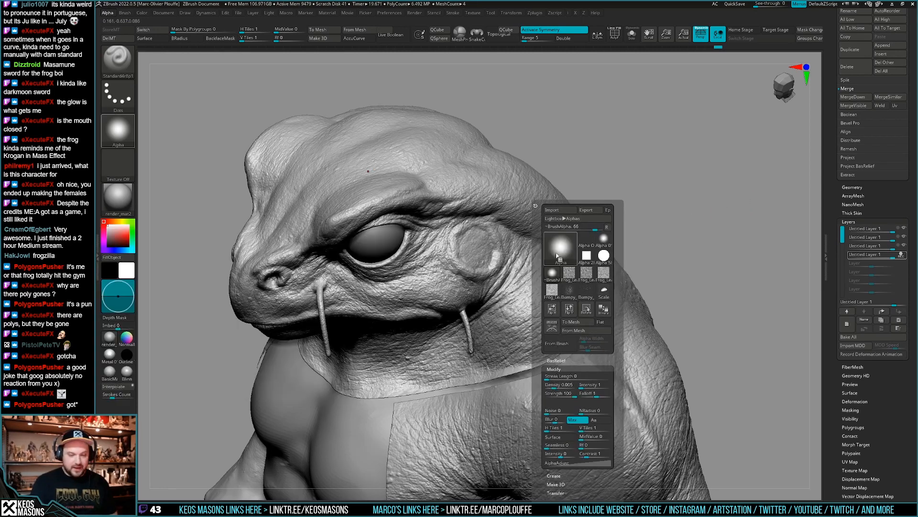
key("alt+a")
left_click(561, 248)
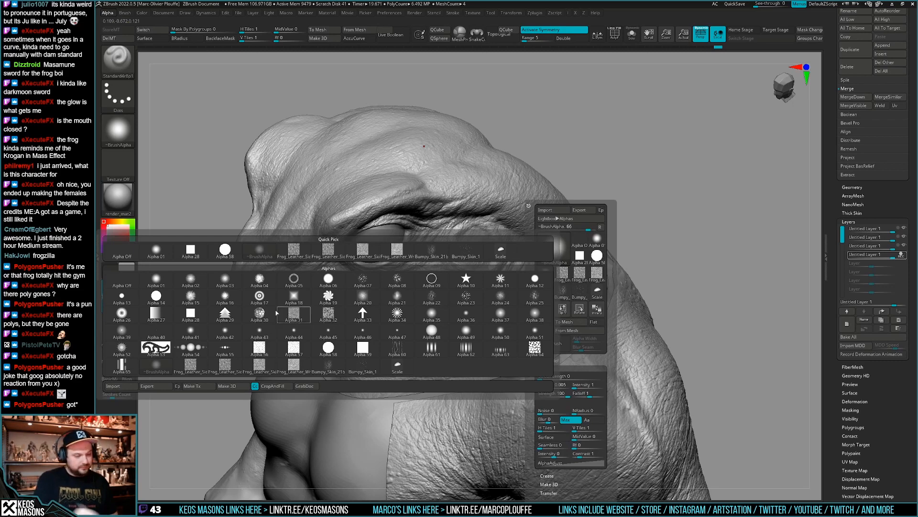
left_click(128, 296)
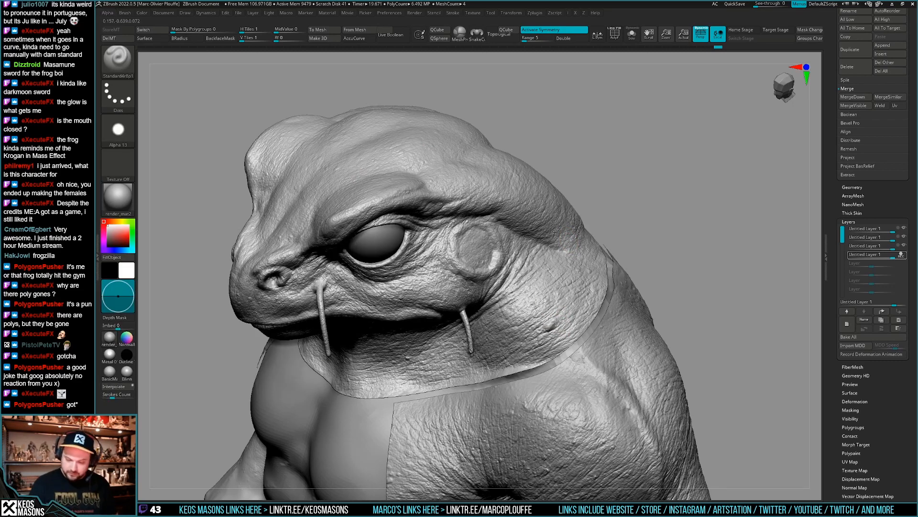
- Adjust the brush's draw size for small skin bumps on the side of the neck
key("space")
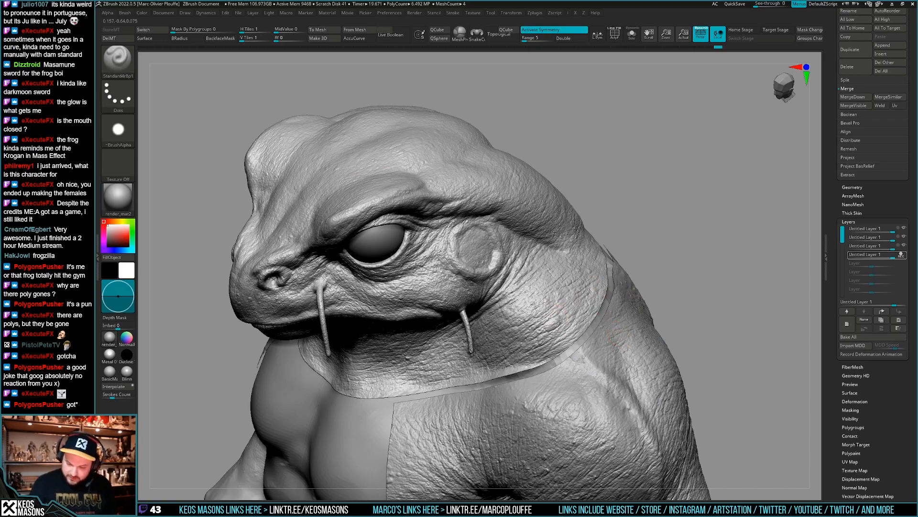
mouse_move(553, 324)
right_mouse_down()
mouse_move(683, 293)
mouse_move(676, 286)
mouse_move(697, 280)
mouse_move(689, 287)
right_mouse_up()
mouse_move(569, 309)
right_mouse_down("ctrl")
mouse_move(574, 322)
mouse_move(562, 314)
right_mouse_up("ctrl")
key("space")
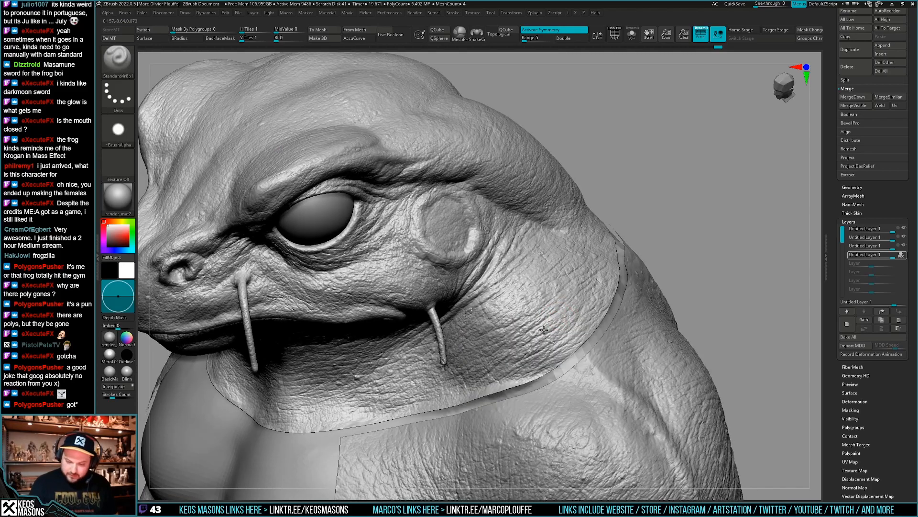
key("space")
right_click_drag(546, 325, 576, 309, "ctrl")
mouse_move(576, 309)
right_mouse_down()
mouse_move(570, 315)
mouse_move(576, 303)
mouse_move(606, 307)
right_mouse_up()
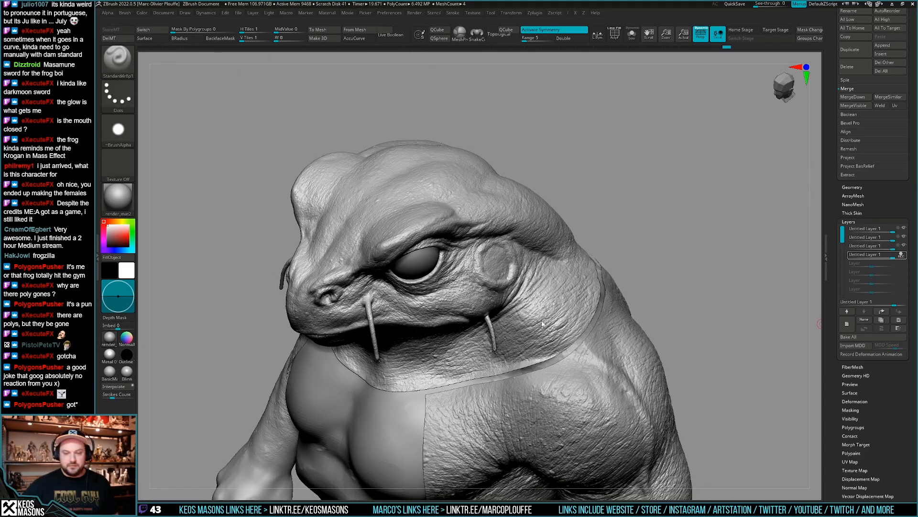
- Examine the frog and toad reference photos for skin bumps and folds around the ear and neck
left_click_drag(917, 152, 376, 184)
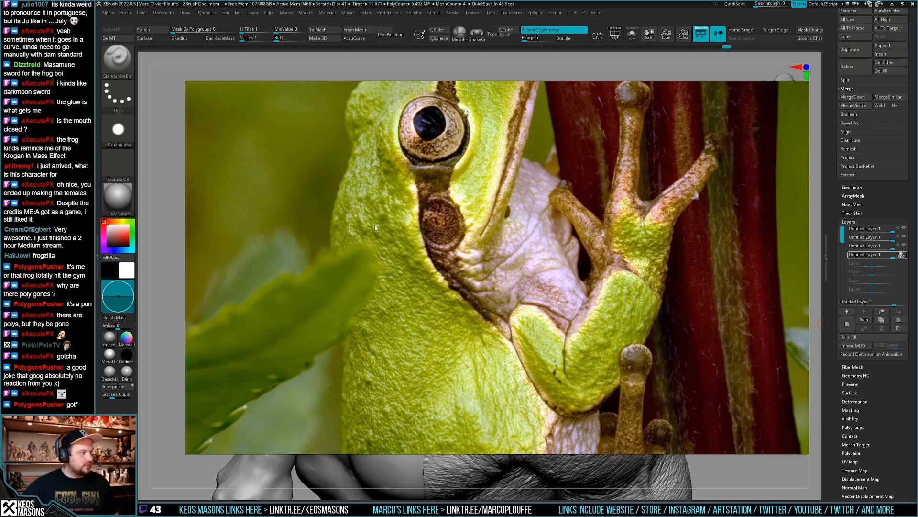
right_click_drag(405, 259, 917, 266)
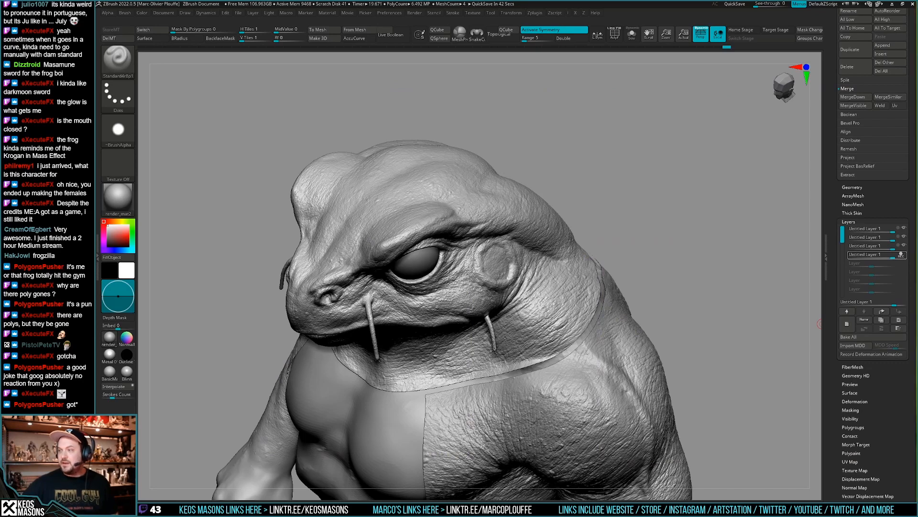
left_click_drag(819, 324, 722, 267)
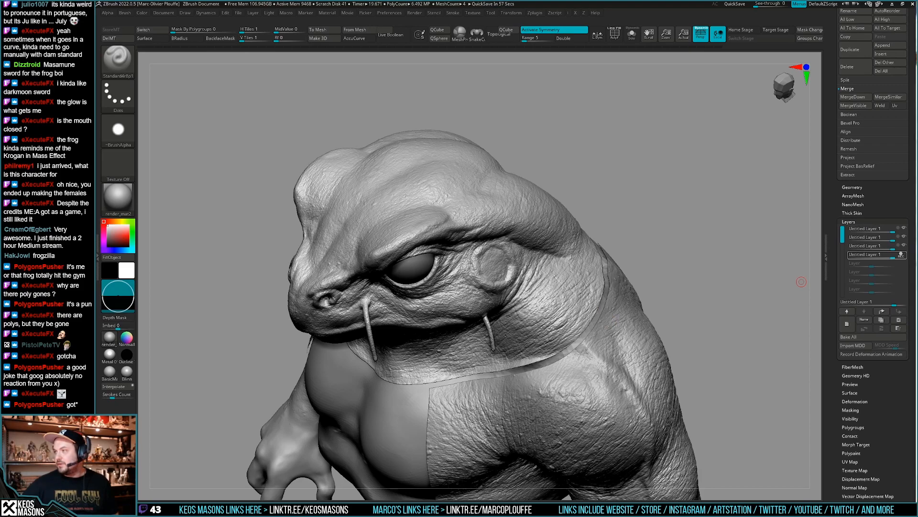
right_click_drag(917, 287, 538, 169)
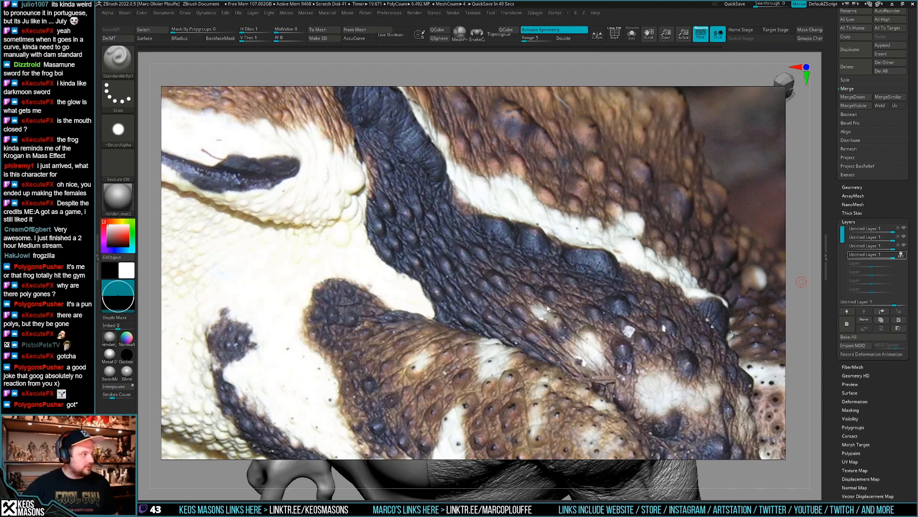
key("alt+Tab")
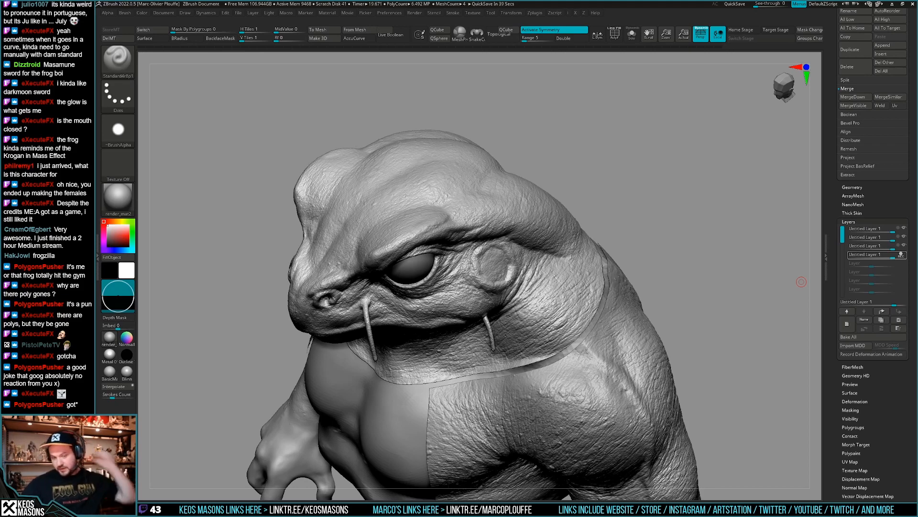
- Sculpt small raised skin bumps on the side of the neck behind the round eardrum
mouse_move(802, 282)
left_mouse_down()
mouse_move(703, 272)
mouse_move(576, 311)
left_mouse_up()
mouse_move(576, 312)
right_mouse_down("ctrl")
mouse_move(543, 364)
mouse_move(565, 358)
mouse_move(595, 289)
right_mouse_up("ctrl")
right_click(565, 358)
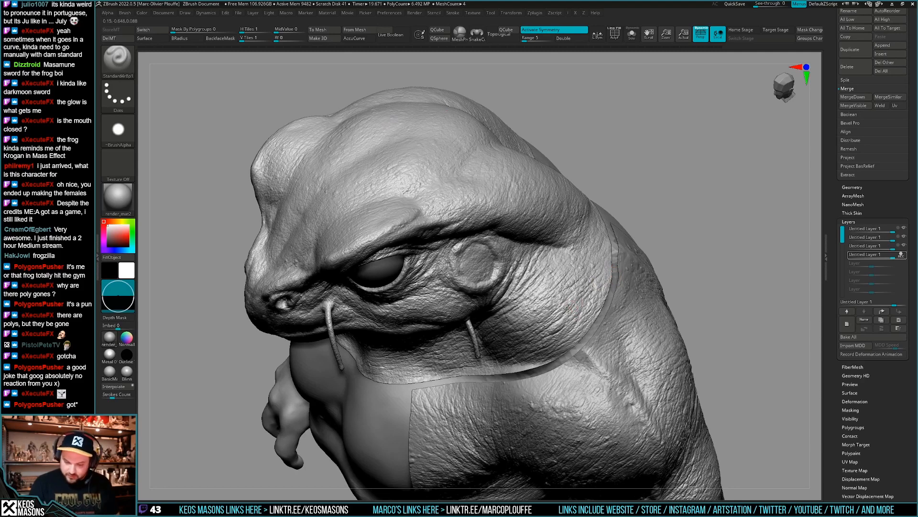
left_click_drag(608, 295, 576, 307)
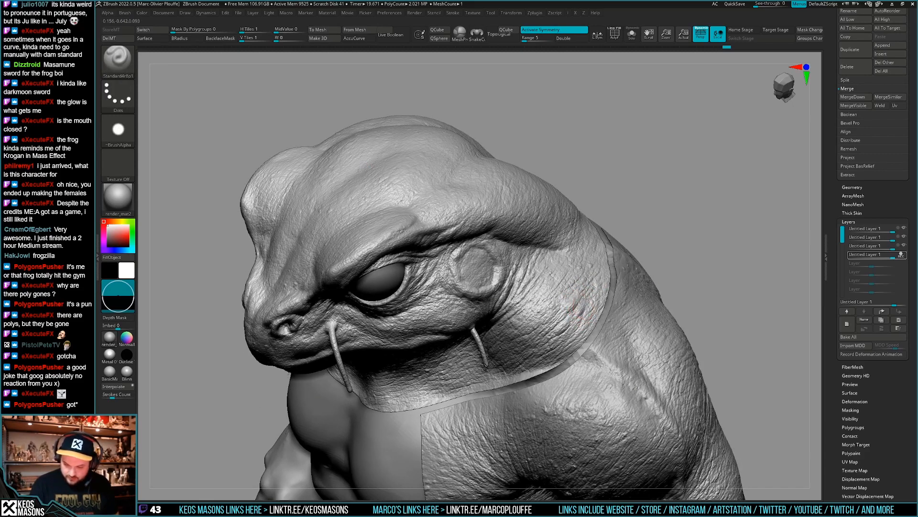
right_click_drag(585, 299, 565, 336)
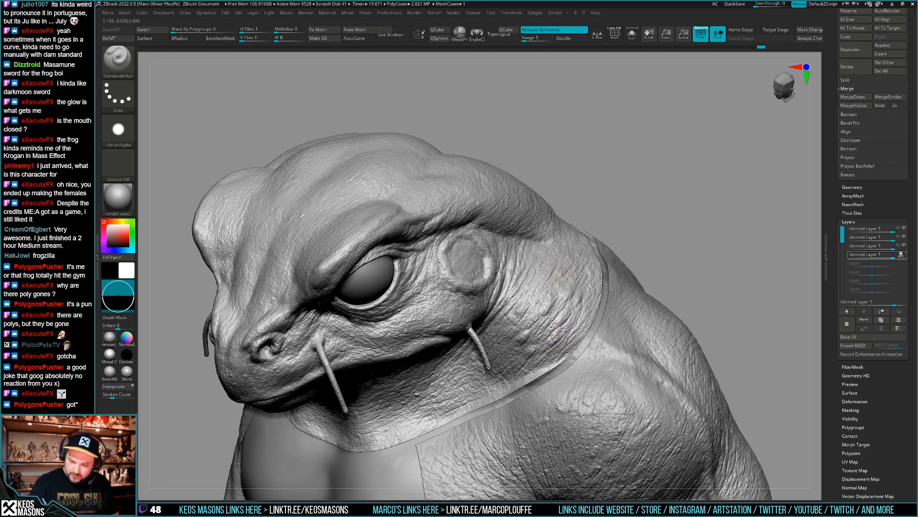
right_click_drag(557, 274, 557, 268)
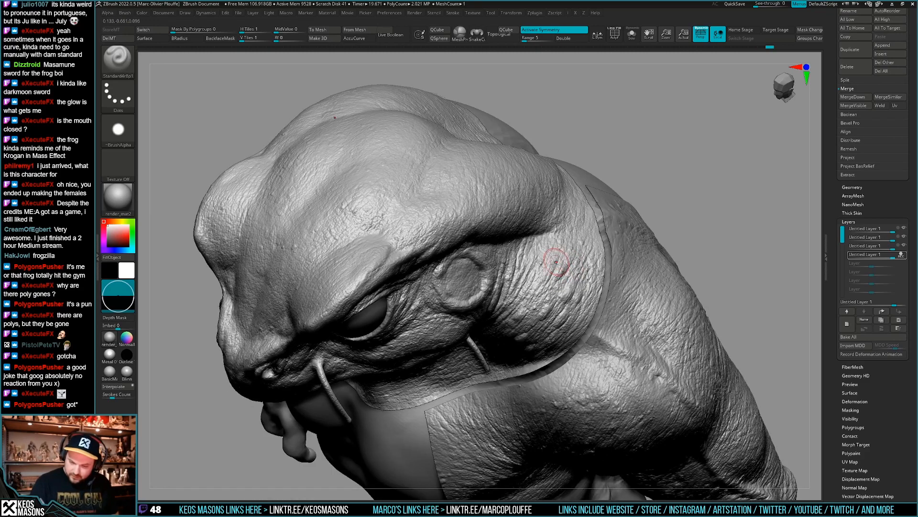
left_click_drag(544, 276, 556, 264)
- Add small bumps to the neck folds below the eardrum, near the corner of the mouth
right_click_drag(555, 264, 569, 234)
mouse_move(587, 291)
right_mouse_down()
mouse_move(587, 282)
mouse_move(671, 240)
mouse_move(689, 286)
right_mouse_up()
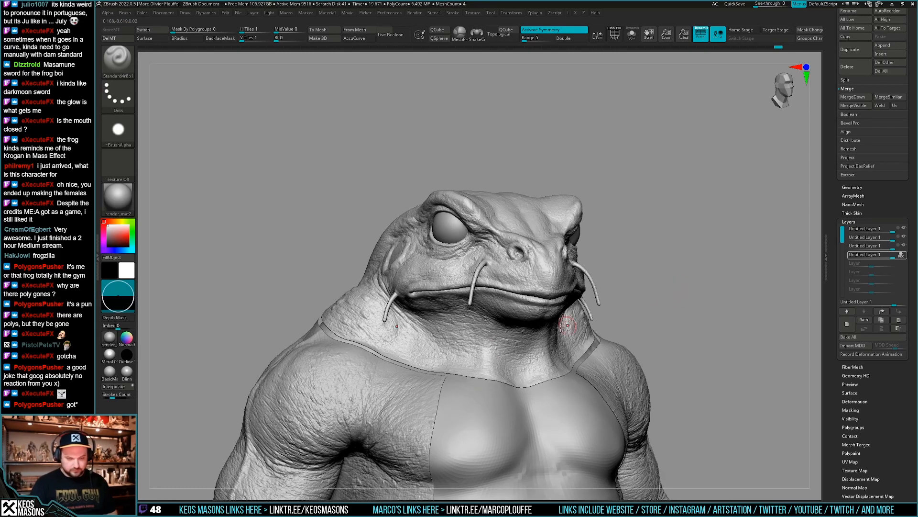
right_click_drag(567, 325, 613, 338, "alt")
right_click_drag(423, 352, 410, 317, "ctrl")
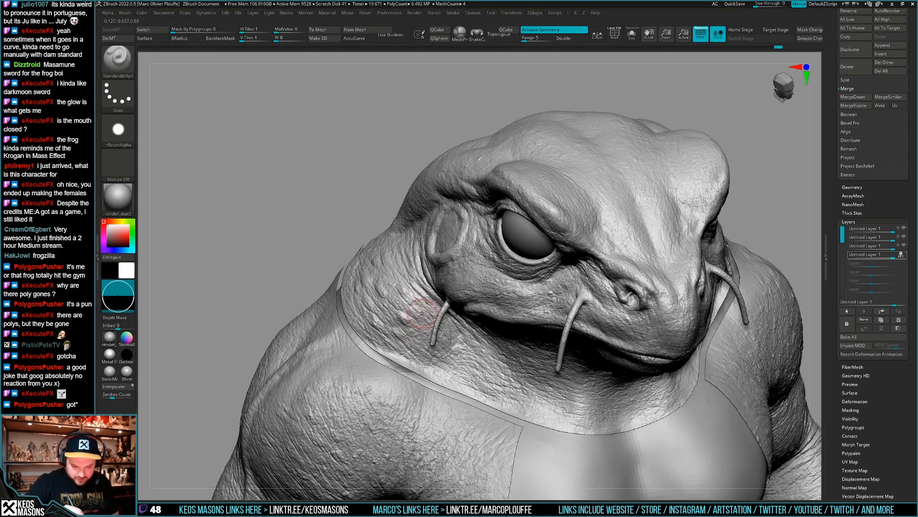
left_click_drag(414, 310, 399, 311)
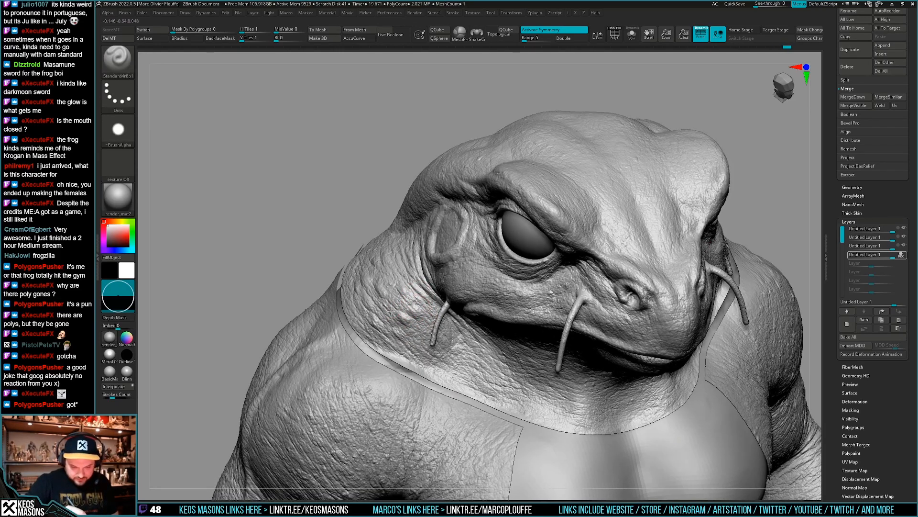
right_click_drag(404, 325, 580, 368)
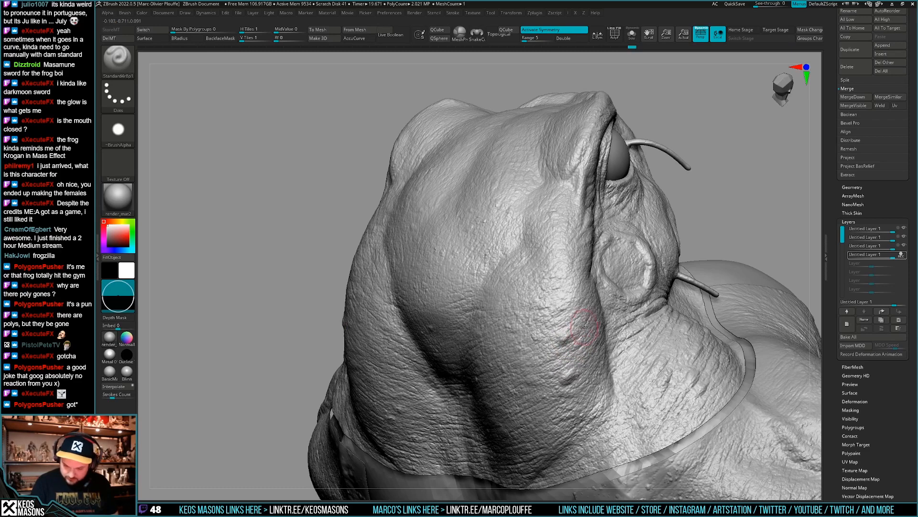
- Dot small bumps along the thick ridge above the eardrum toward the back of the head
mouse_move(533, 381)
right_mouse_down("ctrl")
mouse_move(600, 291)
mouse_move(538, 383)
right_mouse_up("ctrl")
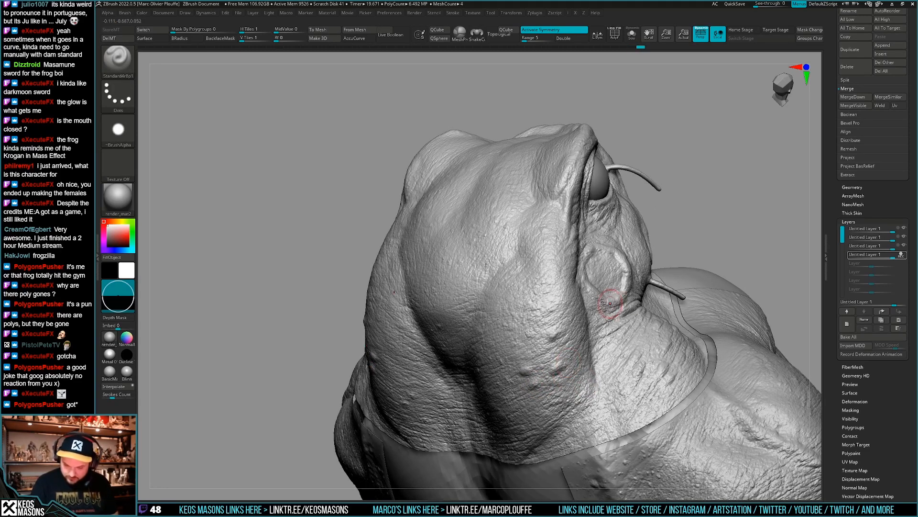
left_click_drag(574, 306, 529, 321, "shift")
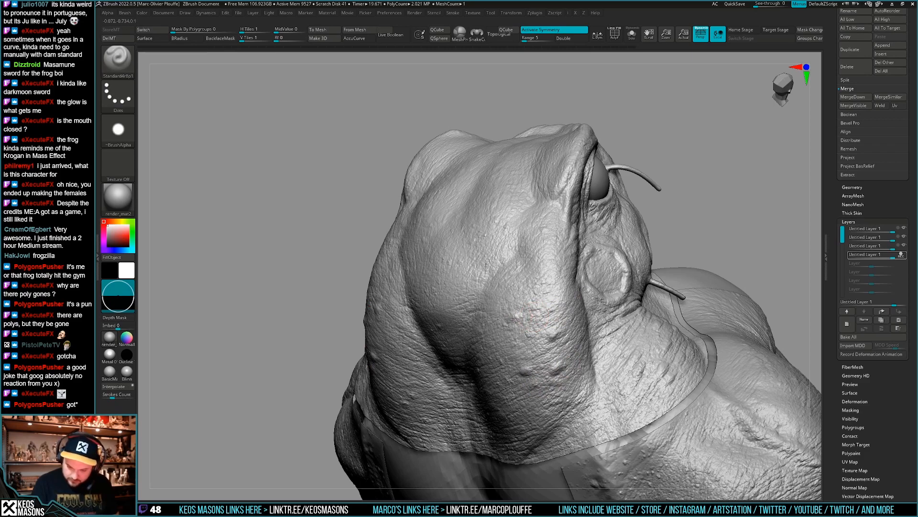
mouse_move(513, 319)
right_mouse_down()
mouse_move(554, 305)
mouse_move(532, 277)
right_mouse_up()
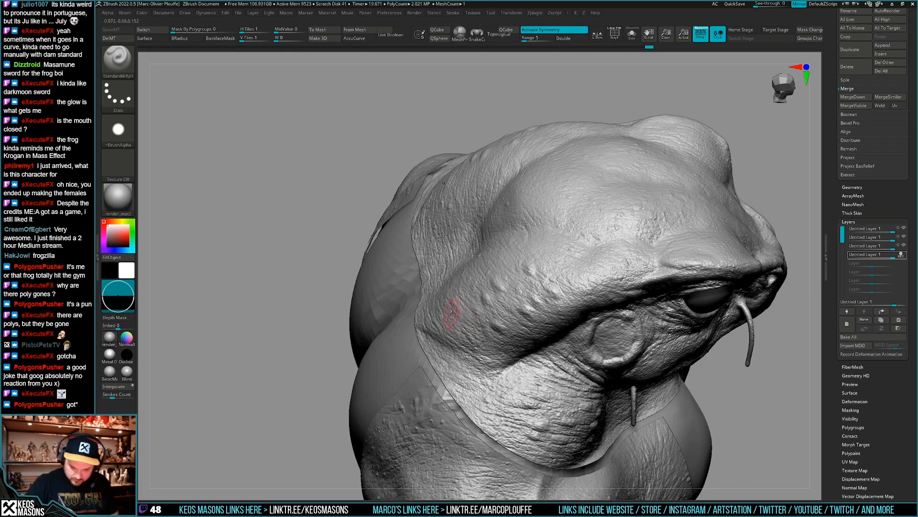
mouse_move(452, 321)
right_mouse_down()
mouse_move(500, 250)
mouse_move(488, 282)
mouse_move(451, 291)
mouse_move(463, 256)
right_mouse_up()
key("ctrl")
right_click_drag(463, 256, 471, 226, "ctrl")
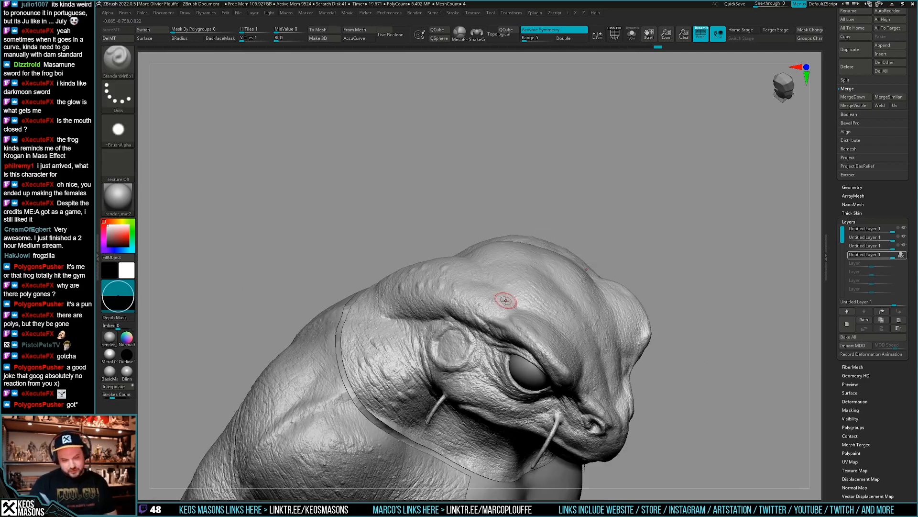
- Extend the small bumps along the ridge between the eardrum and the brow, onto the side of the skull
mouse_move(504, 301)
right_mouse_down()
mouse_move(474, 276)
mouse_move(460, 283)
mouse_move(475, 297)
mouse_move(475, 248)
mouse_move(486, 243)
right_mouse_up()
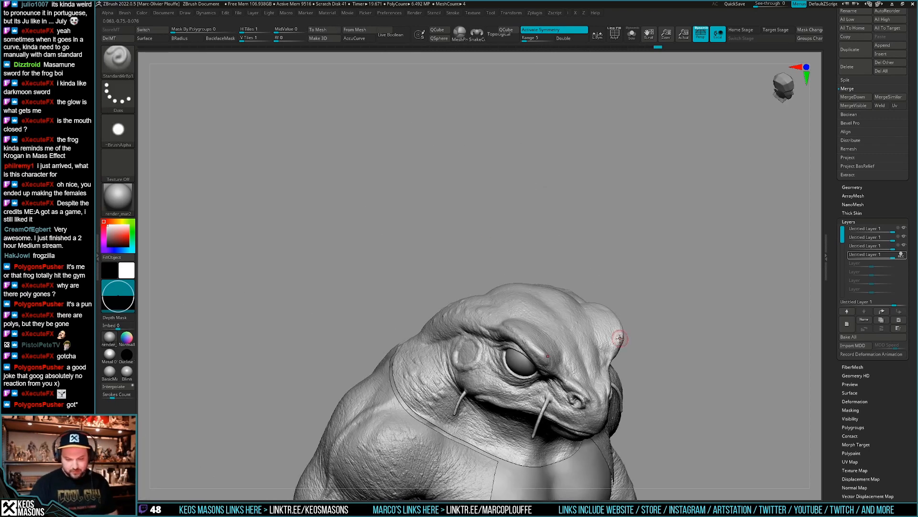
right_click_drag(615, 335, 504, 342)
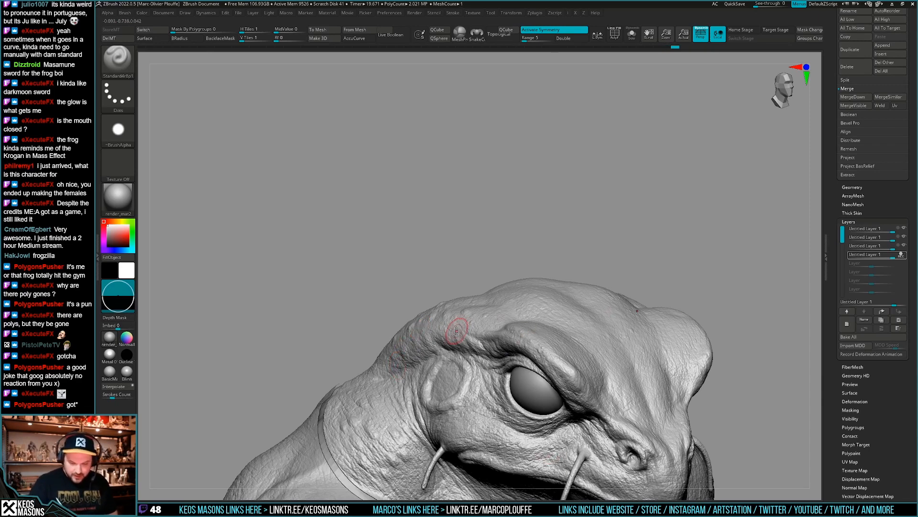
right_click_drag(507, 335, 543, 323, "alt")
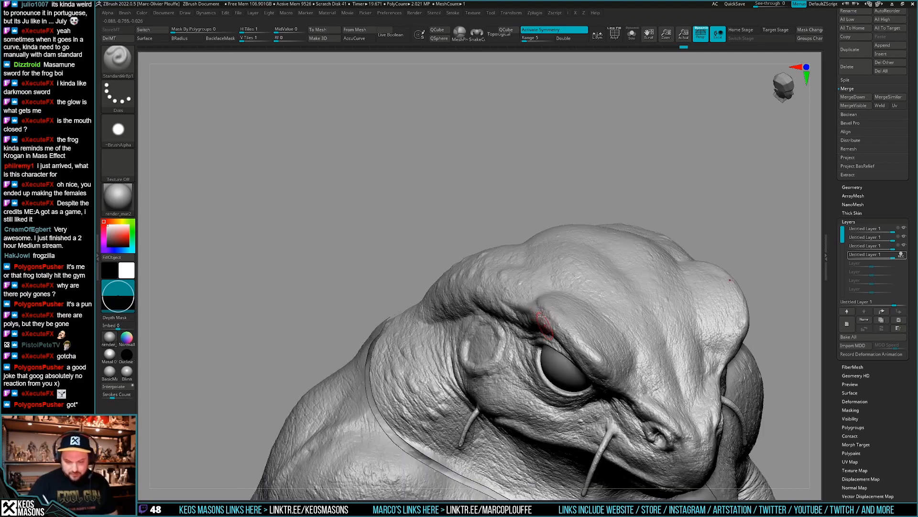
right_click_drag(521, 291, 532, 335)
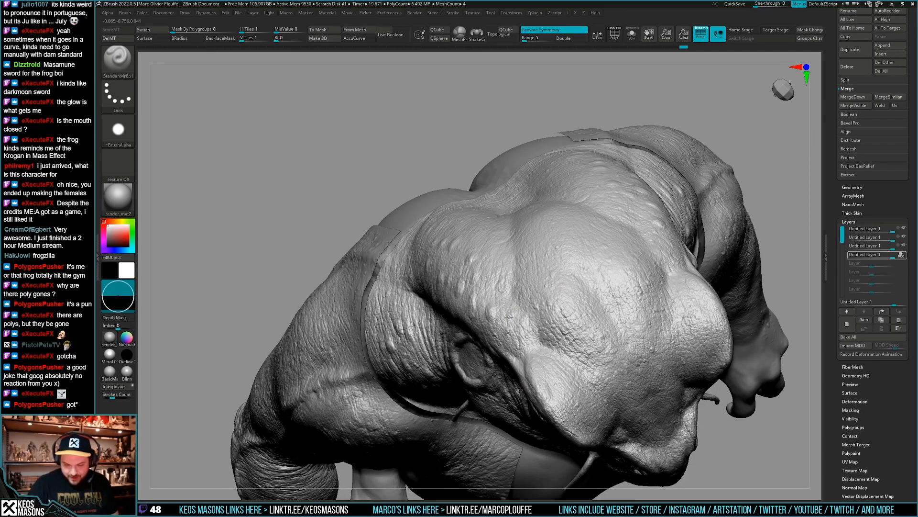
right_click_drag(529, 303, 552, 346)
mouse_move(593, 315)
right_mouse_down()
mouse_move(588, 365)
mouse_move(576, 319)
right_mouse_up()
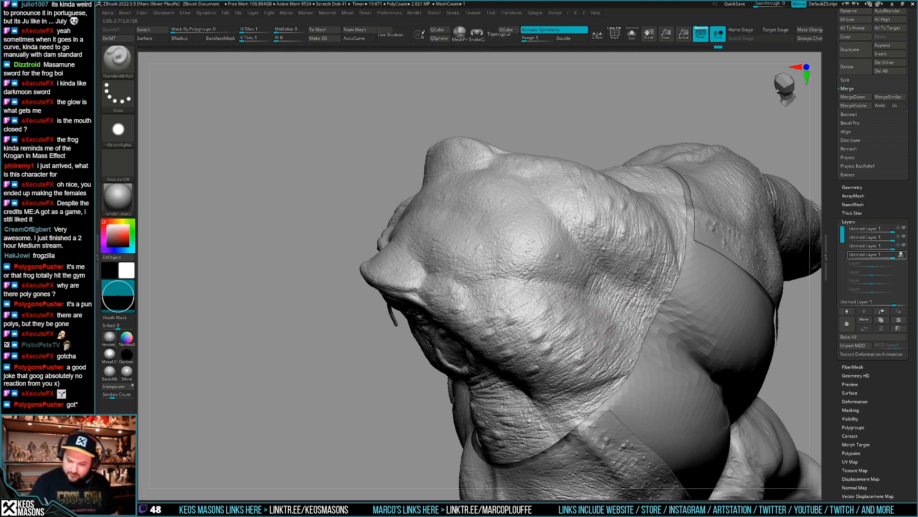
- Scatter small bumps across the back of the head and the crown
right_click_drag(553, 299, 527, 257)
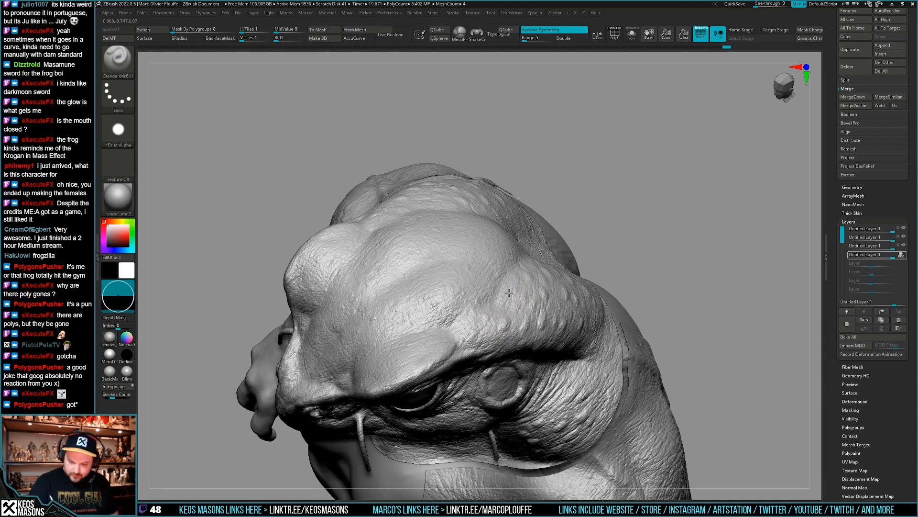
right_click_drag(501, 302, 557, 310)
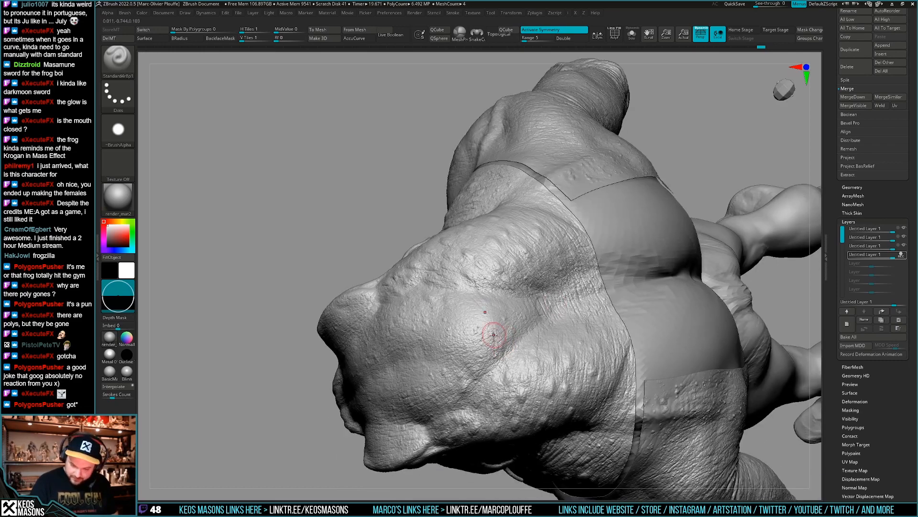
right_click_drag(494, 336, 596, 206)
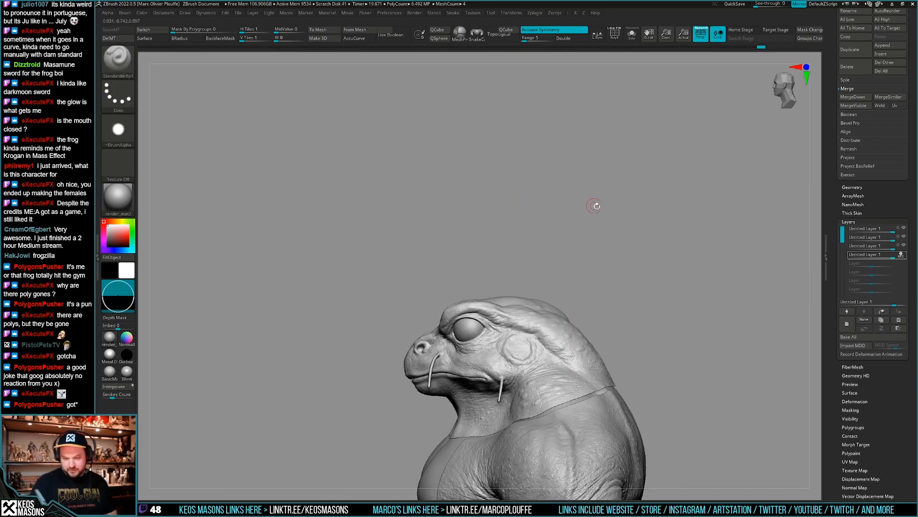
right_click_drag(657, 278, 636, 325)
right_click_drag(636, 326, 595, 325, "alt")
right_click_drag(596, 325, 590, 353)
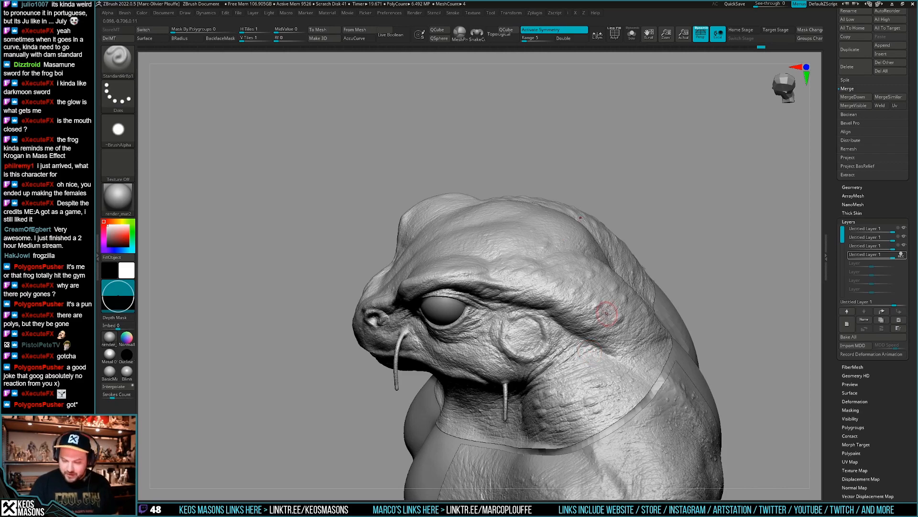
- Add fine bumps to the top of the head around the rear of the brow ridge
right_click_drag(607, 318, 669, 289)
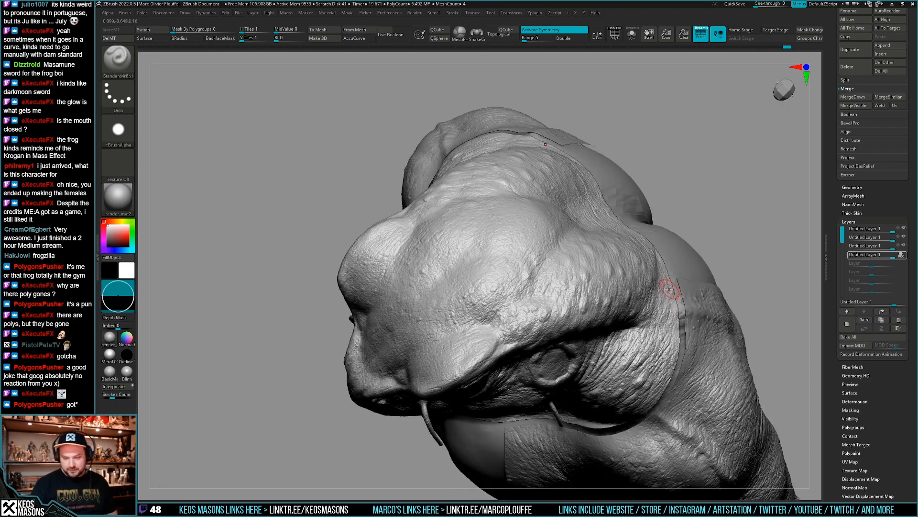
left_click_drag(517, 270, 513, 278)
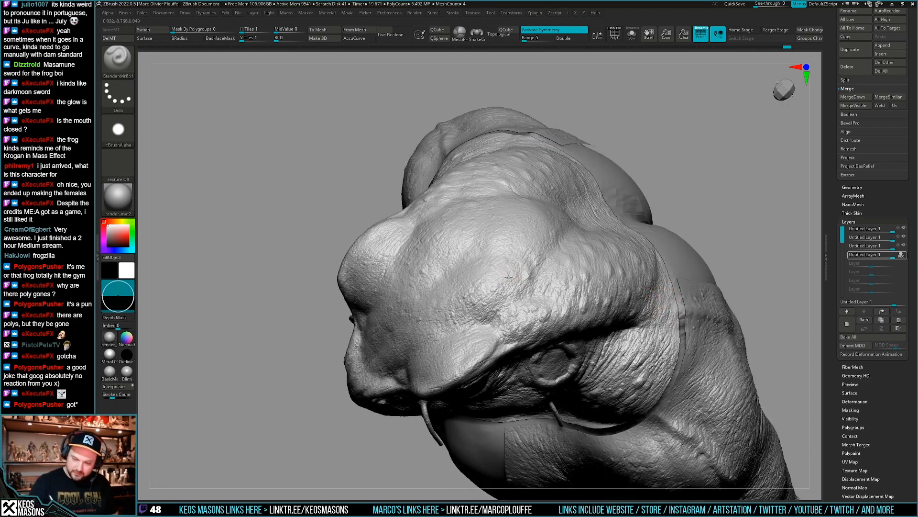
mouse_move(511, 277)
right_mouse_down()
mouse_move(516, 266)
mouse_move(525, 300)
right_mouse_up()
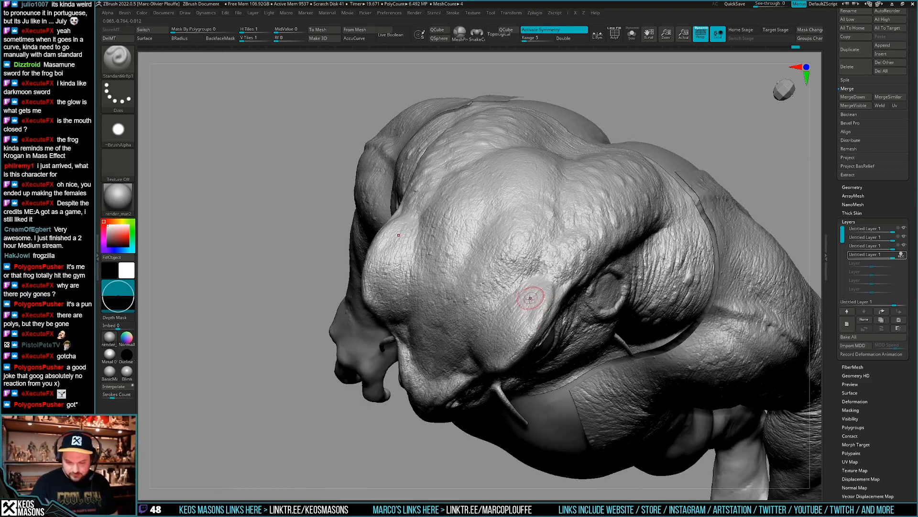
right_click_drag(515, 338, 516, 324)
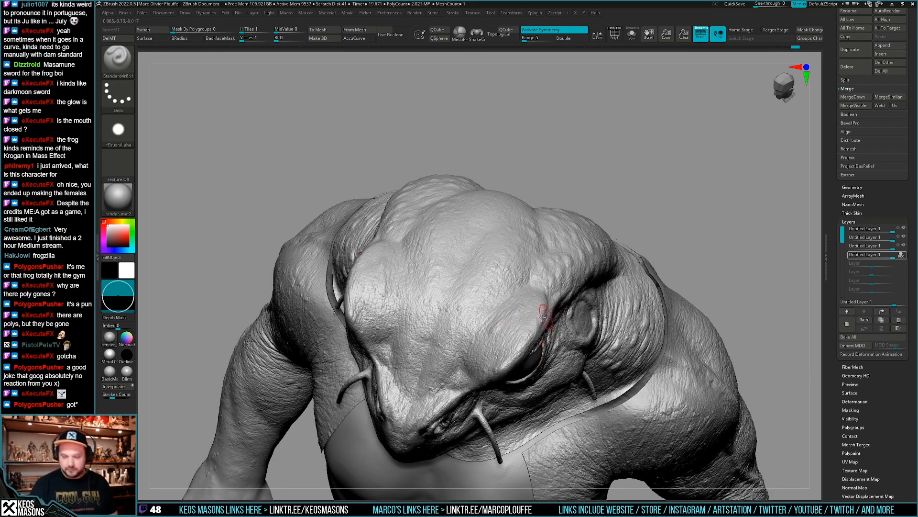
mouse_move(542, 316)
right_mouse_down()
mouse_move(516, 329)
mouse_move(519, 339)
mouse_move(586, 302)
mouse_move(497, 349)
mouse_move(550, 335)
mouse_move(607, 287)
mouse_move(629, 311)
mouse_move(648, 276)
mouse_move(573, 288)
mouse_move(575, 297)
right_mouse_up()
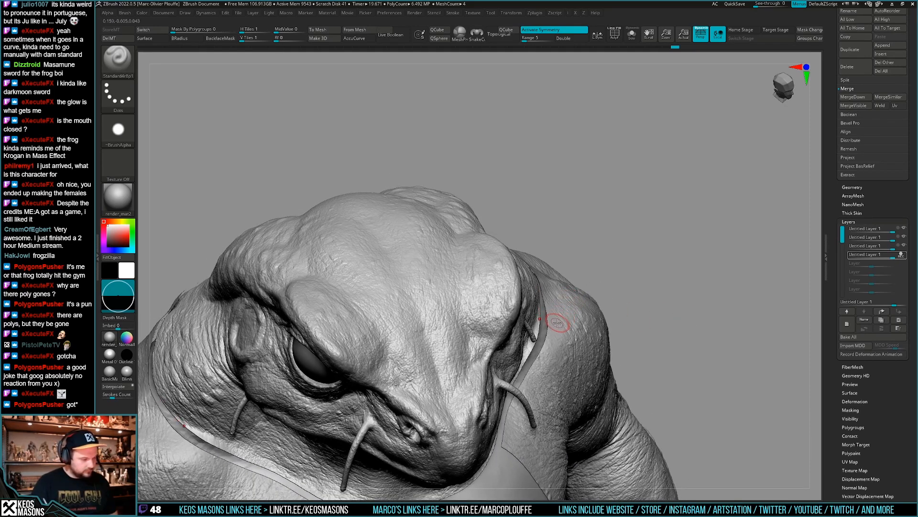
- Add fine bumps to the forehead between the brow ridges, checking them against the face and neck
right_click_drag(476, 300, 519, 255)
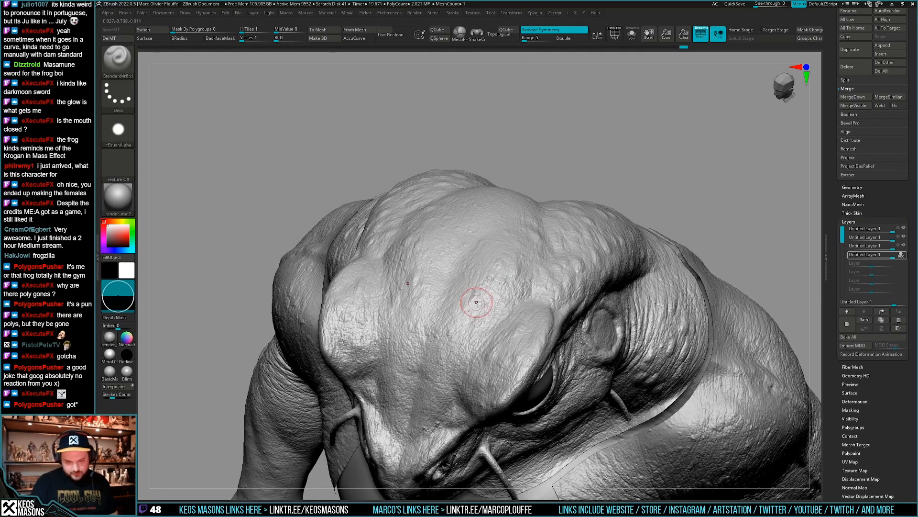
right_click_drag(476, 302, 508, 275)
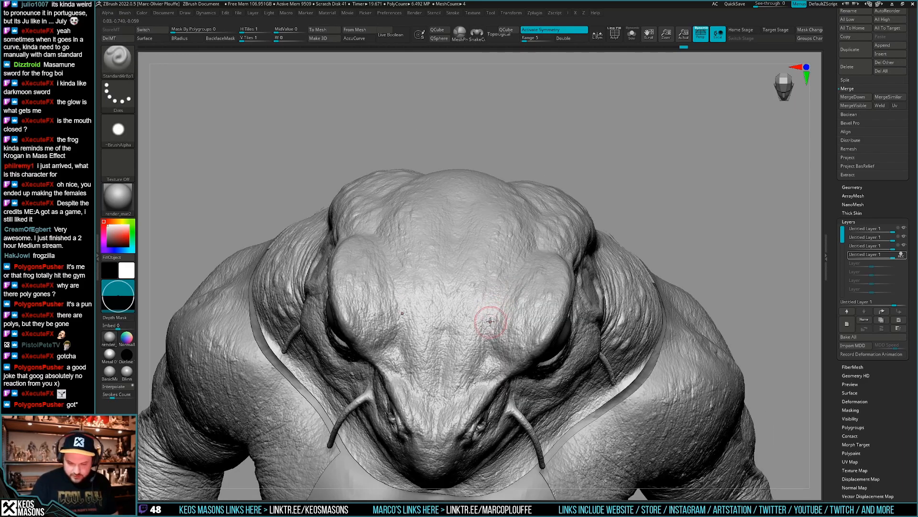
mouse_move(490, 321)
right_mouse_down()
mouse_move(523, 273)
mouse_move(539, 318)
mouse_move(488, 365)
mouse_move(442, 335)
mouse_move(445, 350)
mouse_move(435, 351)
mouse_move(464, 339)
right_mouse_up()
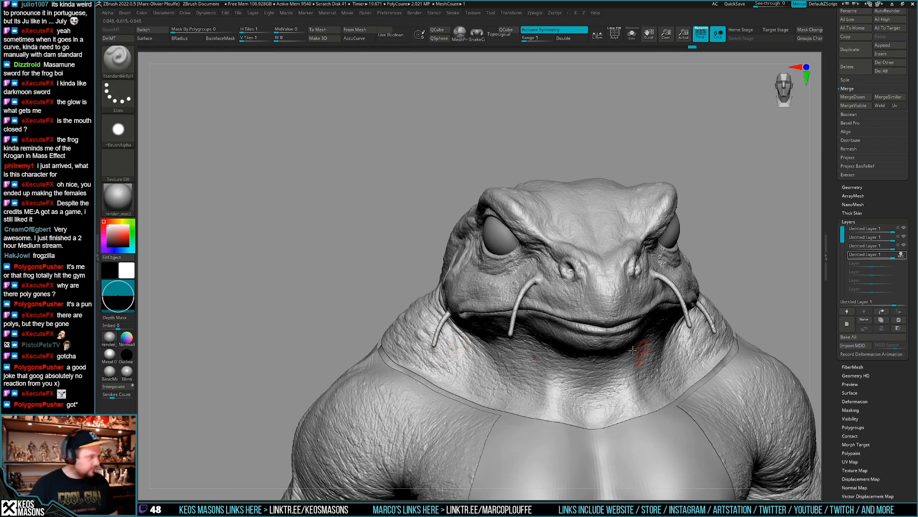
right_click_drag(633, 351, 625, 332)
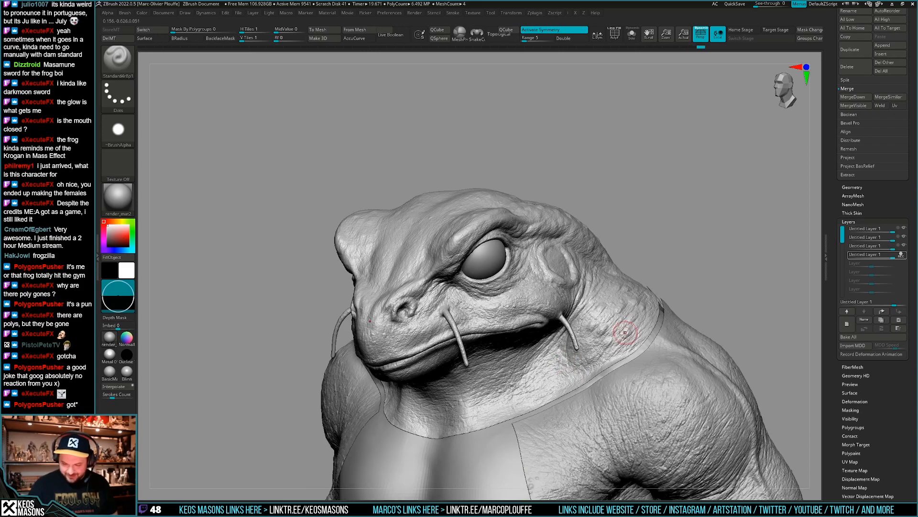
right_click_drag(576, 377, 595, 350)
- Refine the small bumps around the eardrum and the side of the head
right_click_drag(567, 259, 561, 307, "alt")
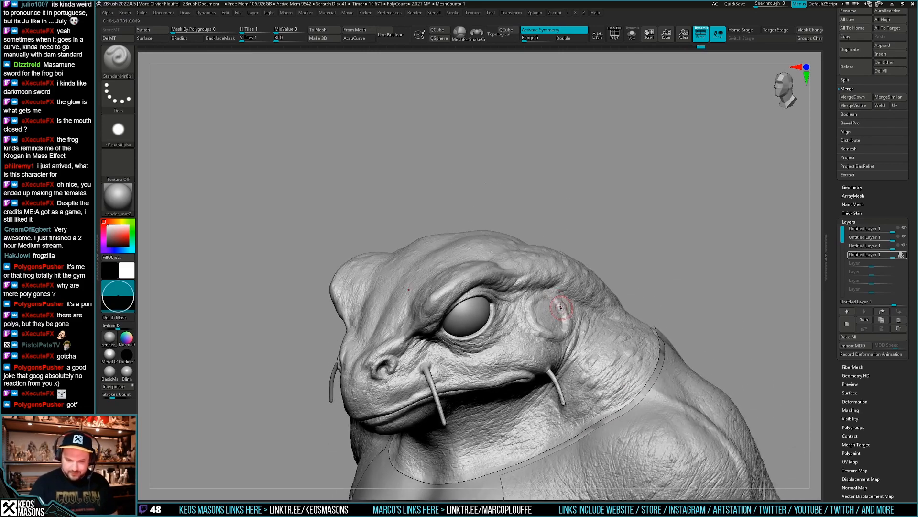
mouse_move(482, 273)
right_mouse_down()
mouse_move(495, 252)
mouse_move(546, 279)
mouse_move(565, 315)
mouse_move(617, 299)
mouse_move(572, 327)
right_mouse_up()
mouse_move(598, 315)
right_mouse_down()
mouse_move(545, 313)
mouse_move(682, 203)
mouse_move(693, 211)
mouse_move(549, 312)
mouse_move(513, 312)
right_mouse_up()
mouse_move(512, 311)
left_mouse_down()
mouse_move(518, 298)
mouse_move(481, 328)
left_mouse_up()
mouse_move(478, 328)
right_mouse_down()
mouse_move(642, 215)
mouse_move(658, 230)
mouse_move(642, 228)
mouse_move(651, 233)
mouse_move(655, 263)
right_mouse_up()
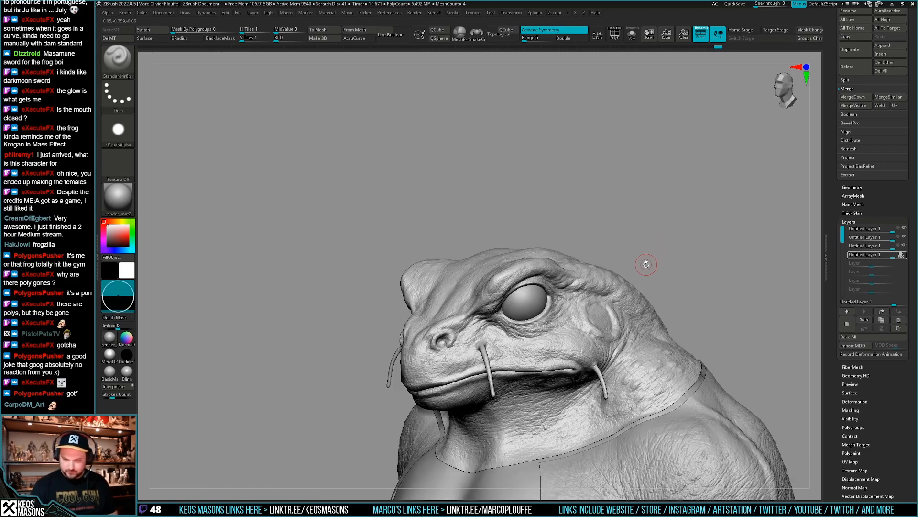
- Add more fine bumps to the forehead near the inner brows, then check the whole upper body
mouse_move(571, 328)
right_mouse_down("ctrl")
mouse_move(586, 329)
mouse_move(531, 316)
mouse_move(475, 289)
right_mouse_up("ctrl")
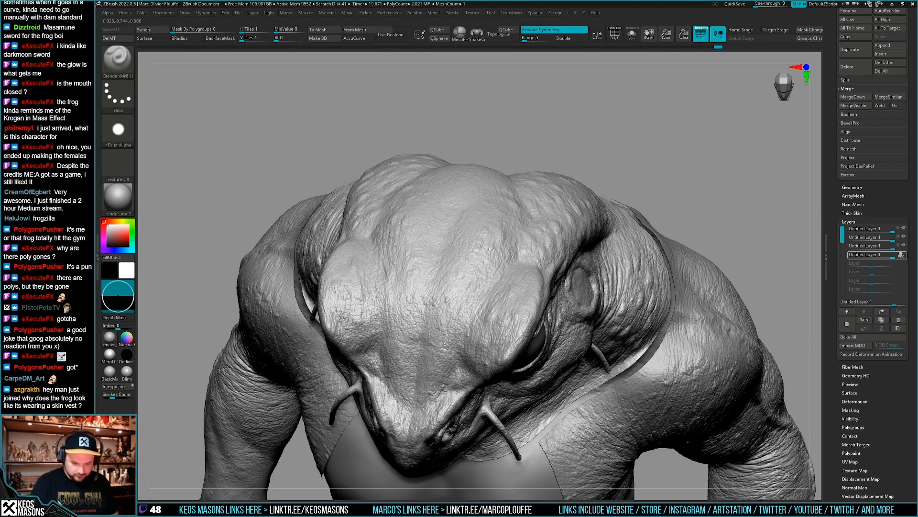
mouse_move(452, 335)
right_mouse_down()
mouse_move(453, 324)
mouse_move(484, 324)
right_mouse_up()
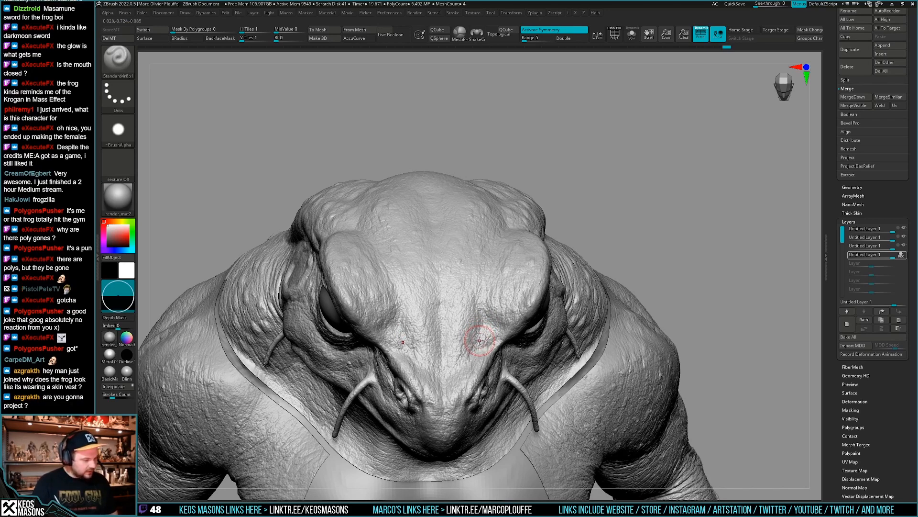
right_click_drag(477, 339, 473, 306)
right_click_drag(473, 306, 465, 264, "ctrl")
right_click_drag(525, 344, 525, 258, "alt")
right_click_drag(620, 308, 607, 292)
right_click_drag(607, 292, 601, 291)
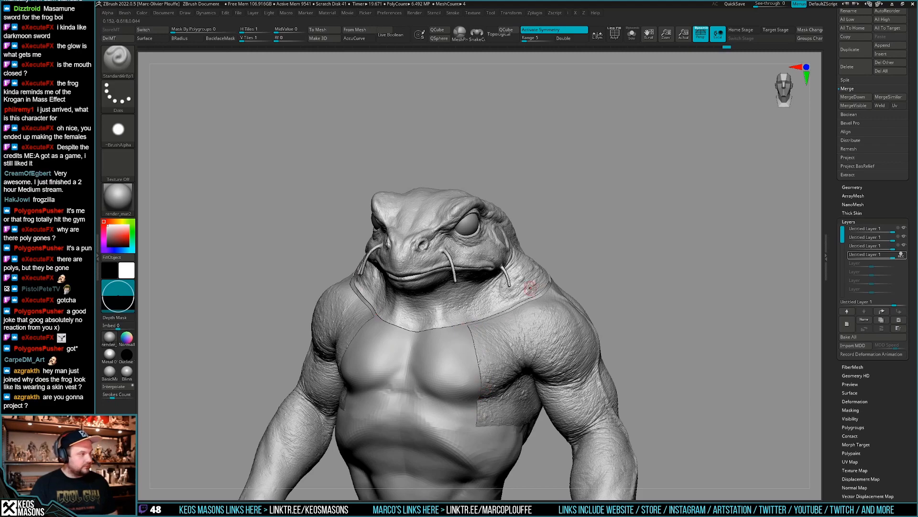
- Examine the fine skin detail on the forehead and top of the head, then the figure from the front
right_click_drag(486, 400, 526, 318)
mouse_move(526, 319)
right_mouse_down()
mouse_move(494, 319)
mouse_move(484, 365)
mouse_move(500, 238)
right_mouse_up()
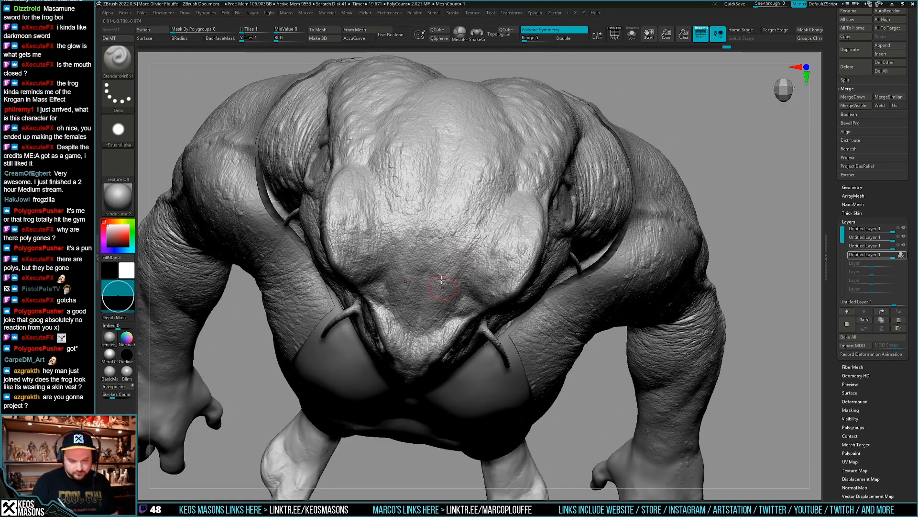
right_click_drag(441, 279, 445, 335)
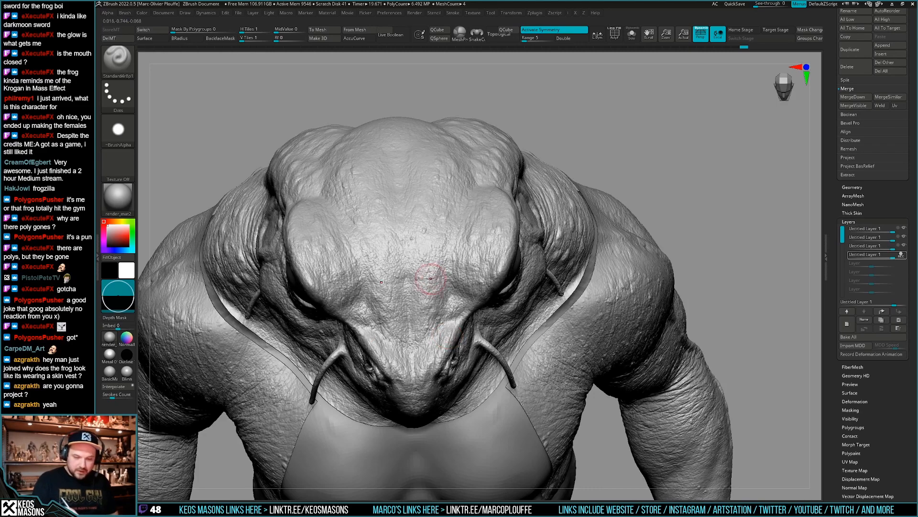
right_click_drag(433, 270, 592, 218)
- Switch to ImageGlass to view the armoured frog concept art, then return to ZBrush
key("alt+Tab")
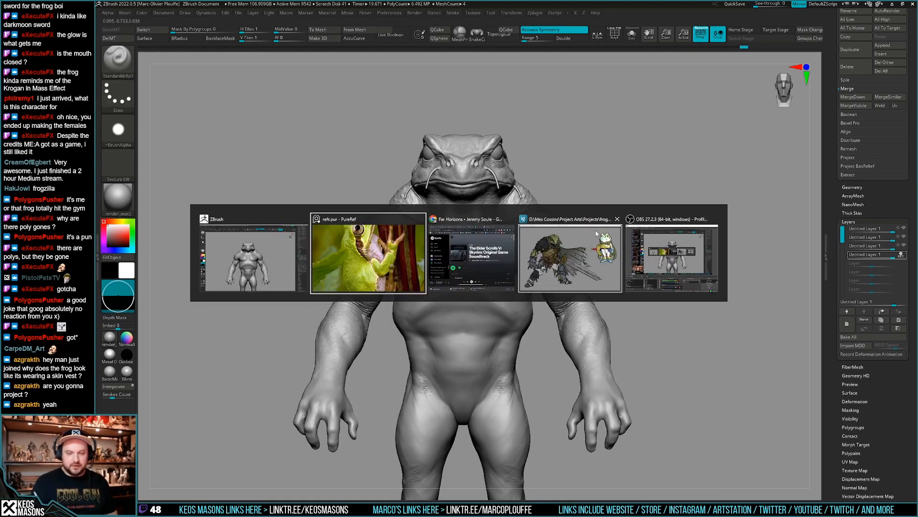
left_click(583, 263)
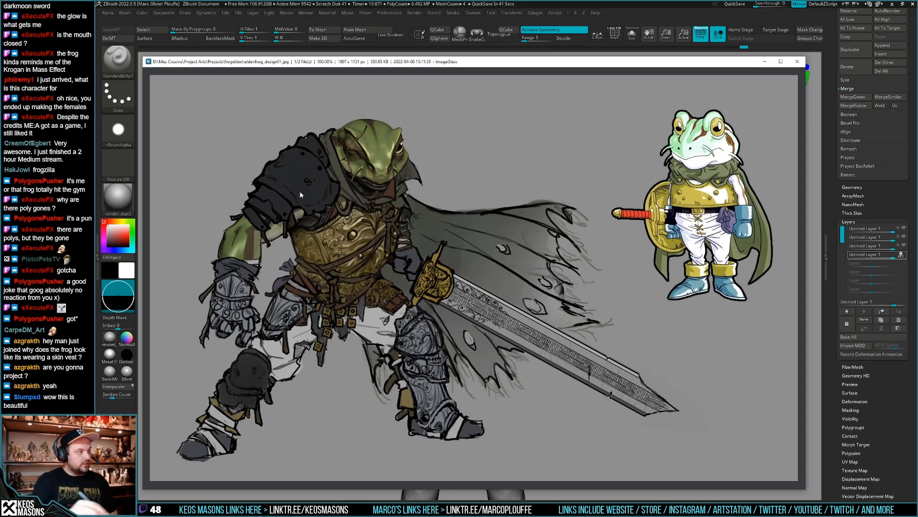
left_click(785, 16)
left_click_drag(594, 228, 629, 287)
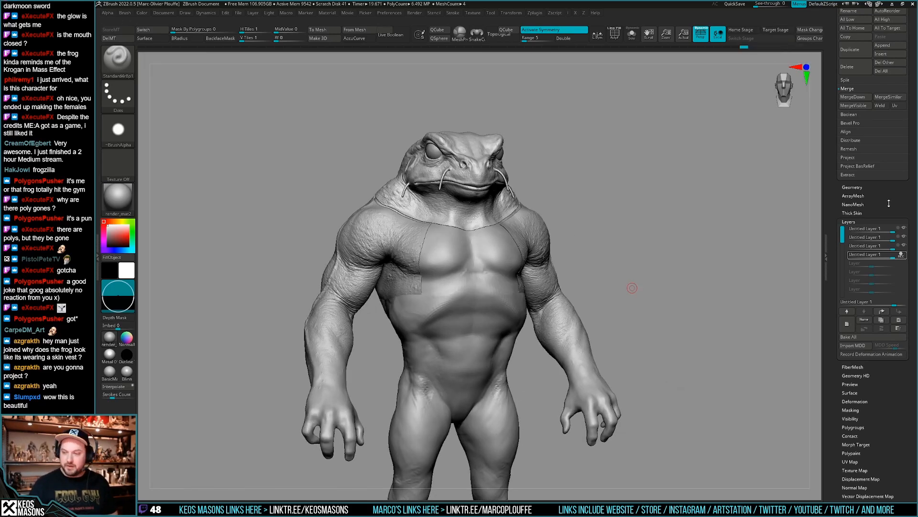
- Hide the body subtool and briefly show the polygroup wireframe on the separate arms and head, reselecting the head
scroll(888, 203, "up", 10)
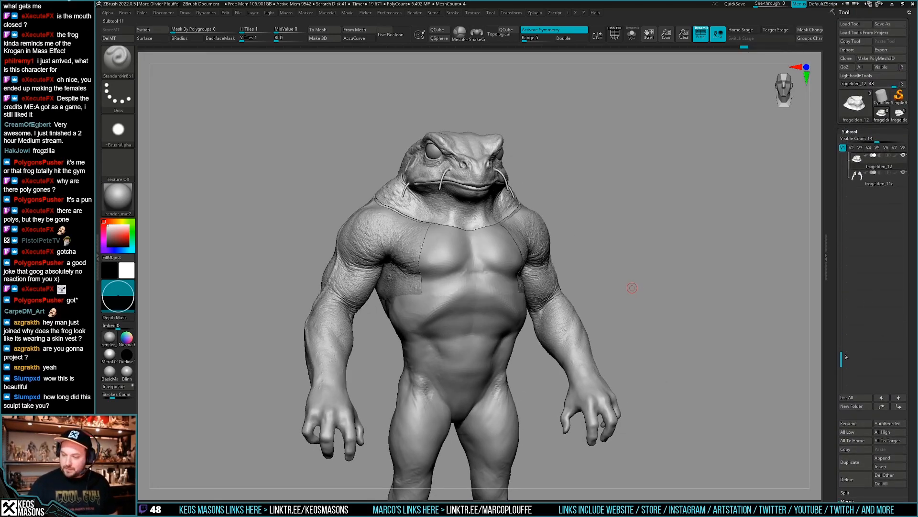
left_click_drag(843, 357, 842, 281)
left_click(903, 173)
left_click_drag(753, 279, 707, 280)
mouse_move(574, 215)
right_mouse_down("ctrl")
mouse_move(523, 181)
mouse_move(603, 168)
mouse_move(554, 218)
mouse_move(572, 274)
mouse_move(693, 264)
mouse_move(676, 311)
right_mouse_up("ctrl")
key("shift+f")
left_click(447, 305, "alt")
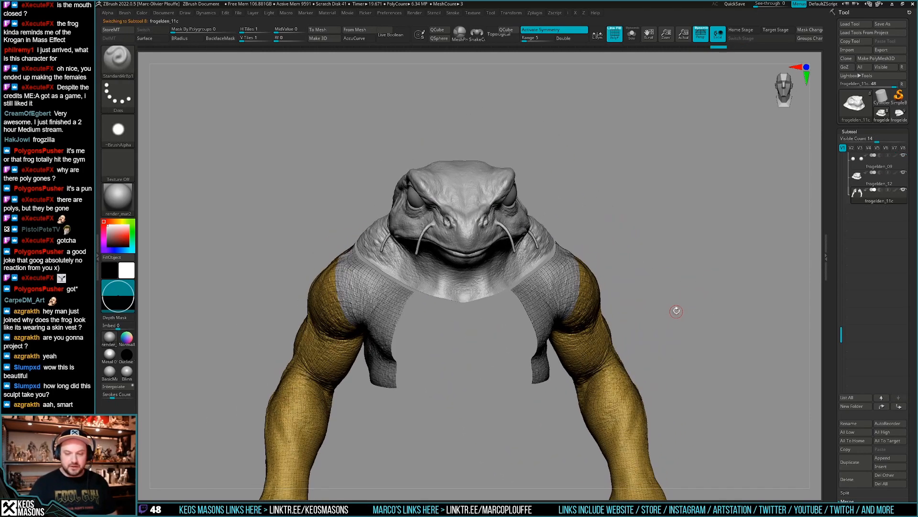
key("shift+f")
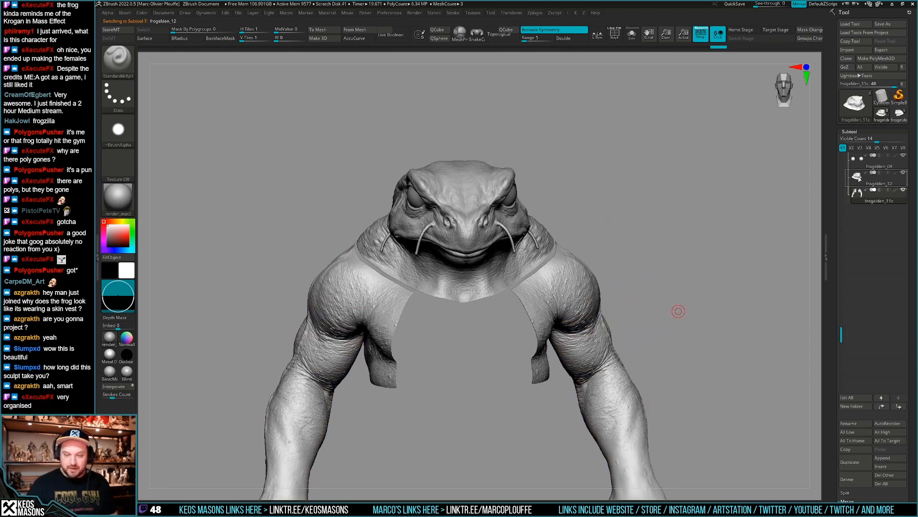
- Examine the seam between the head and arm pieces, then make the body subtool visible again
right_click_drag(662, 255, 552, 328)
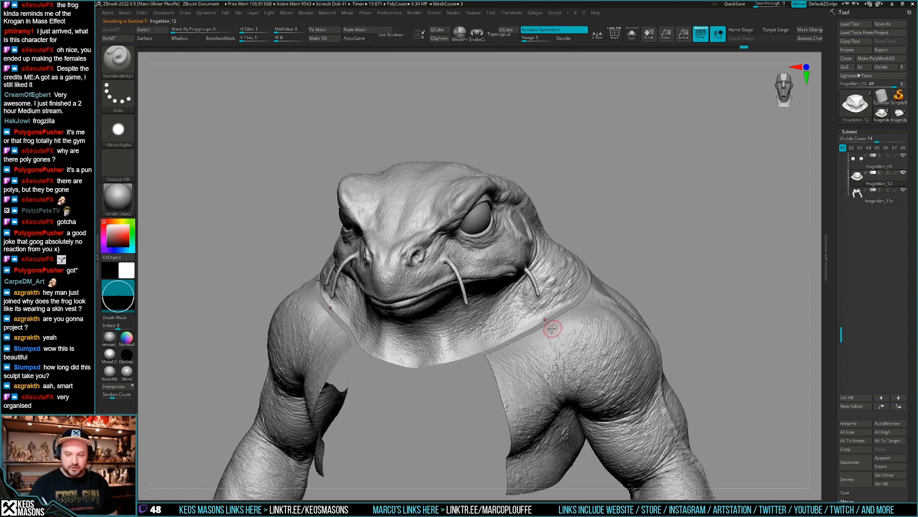
left_click_drag(552, 328, 587, 303)
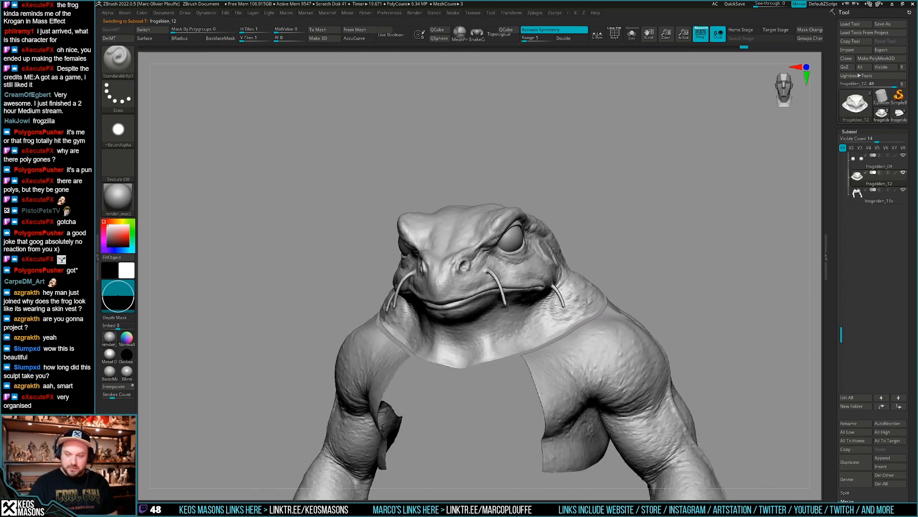
left_click_drag(842, 295, 842, 254)
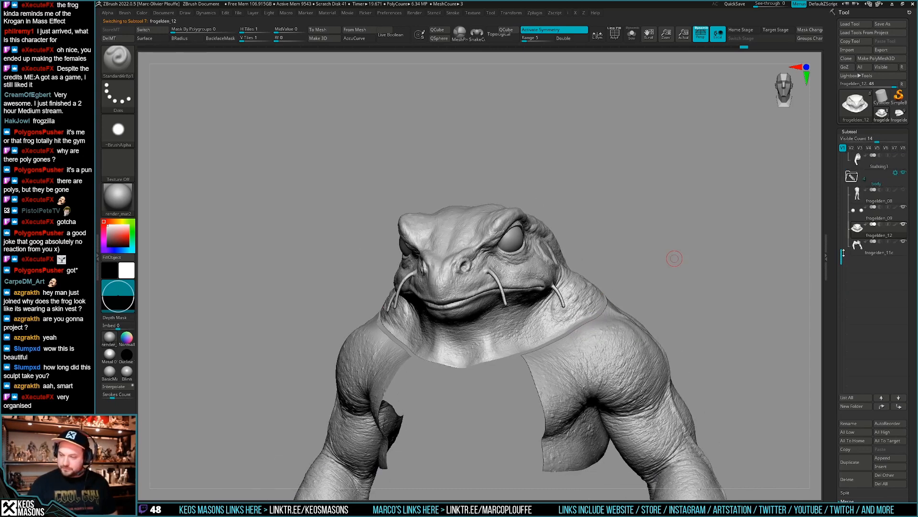
left_click(903, 189)
left_click_drag(675, 259, 660, 285, "shift")
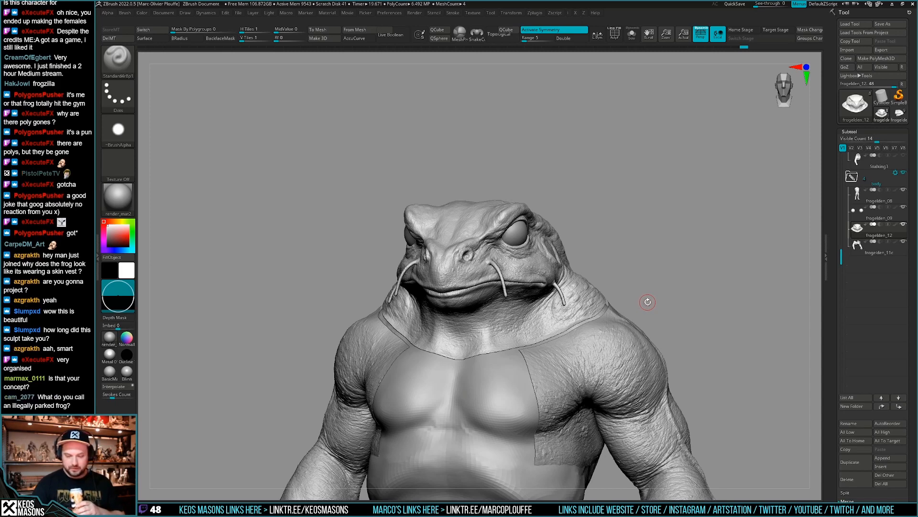
- Add fine bumps to the throat and the side of the neck below the jaw
mouse_move(681, 285)
left_mouse_down()
mouse_move(622, 335)
mouse_move(672, 287)
left_mouse_up()
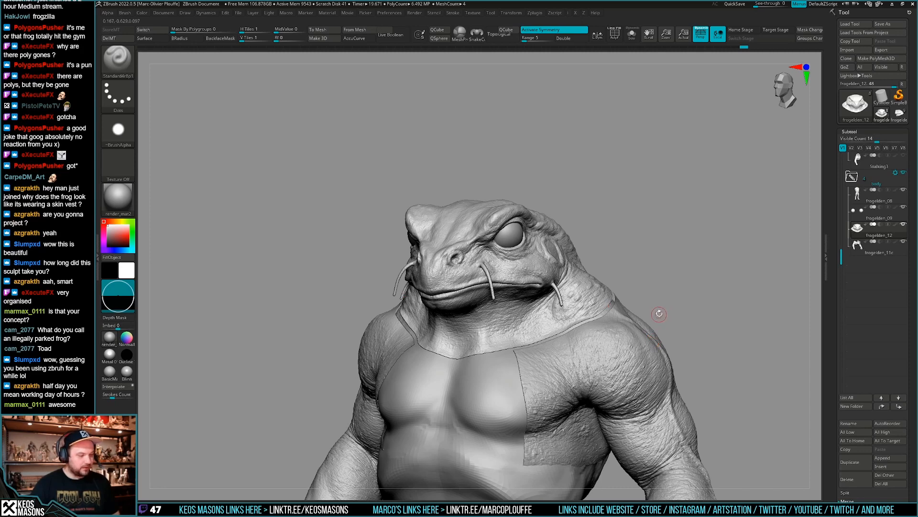
left_click_drag(660, 316, 648, 331)
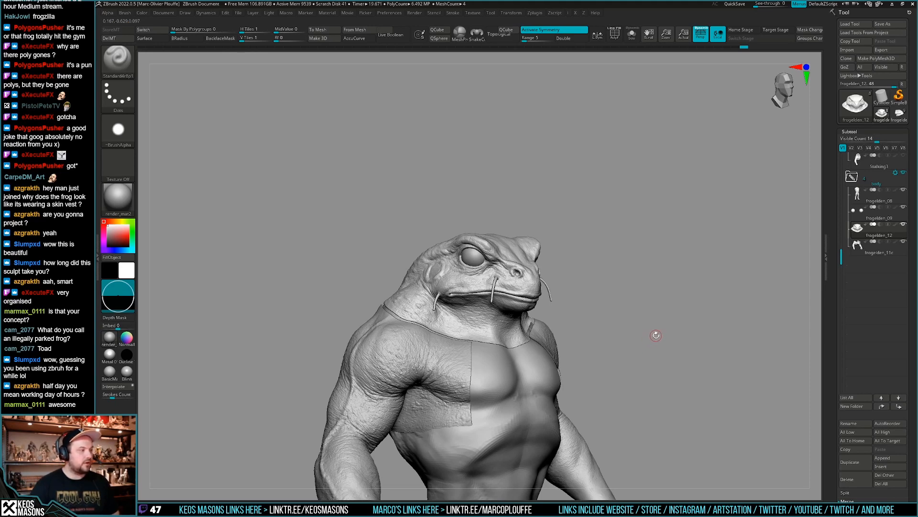
left_click_drag(653, 335, 592, 346)
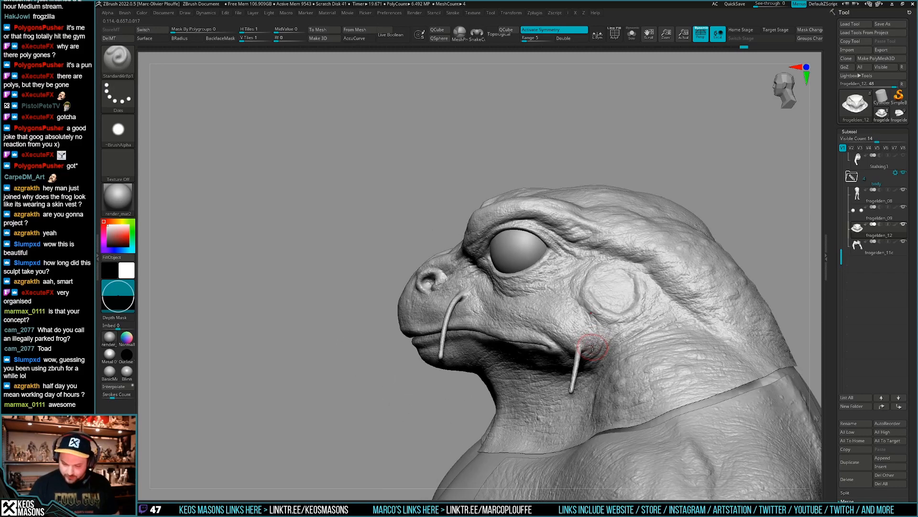
right_click_drag(592, 318, 601, 336)
left_click_drag(581, 294, 612, 316)
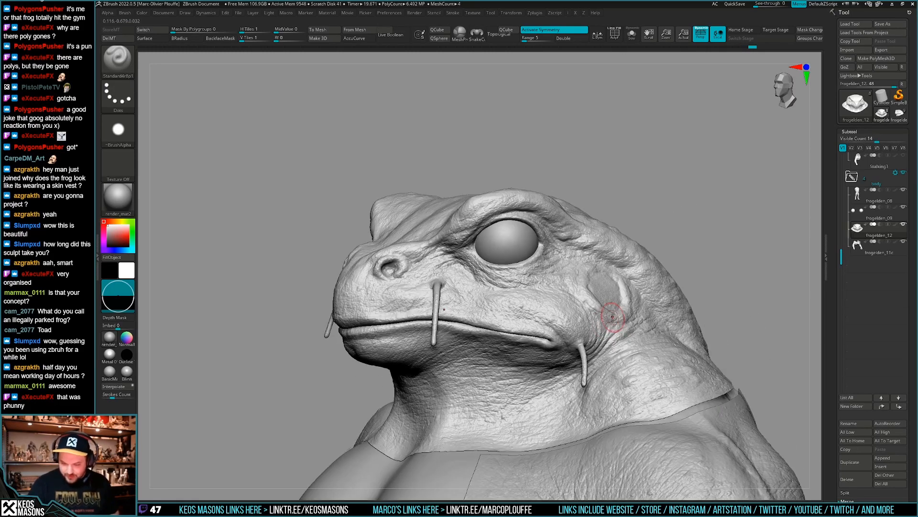
mouse_move(597, 347)
right_mouse_down()
mouse_move(591, 342)
mouse_move(617, 328)
mouse_move(584, 328)
mouse_move(582, 351)
mouse_move(561, 358)
mouse_move(575, 363)
mouse_move(579, 344)
mouse_move(616, 337)
mouse_move(581, 362)
mouse_move(590, 375)
right_mouse_up()
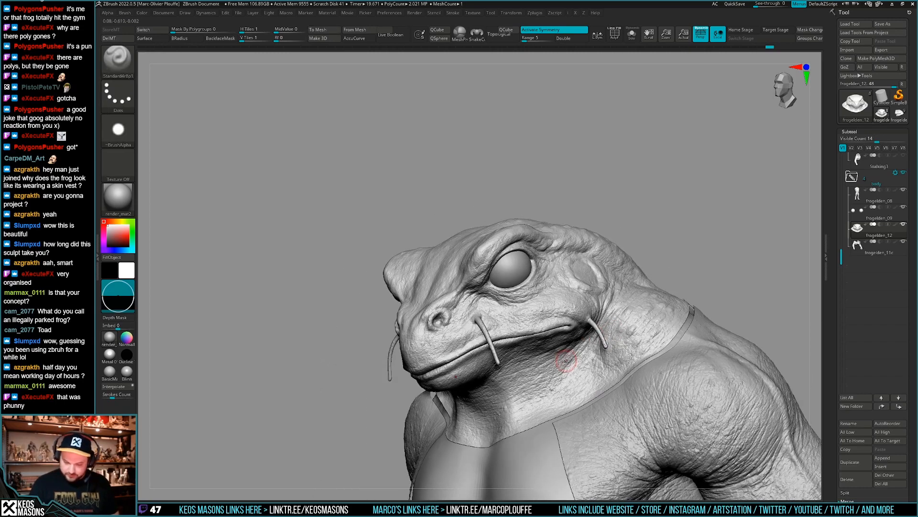
right_click_drag(566, 363, 606, 346)
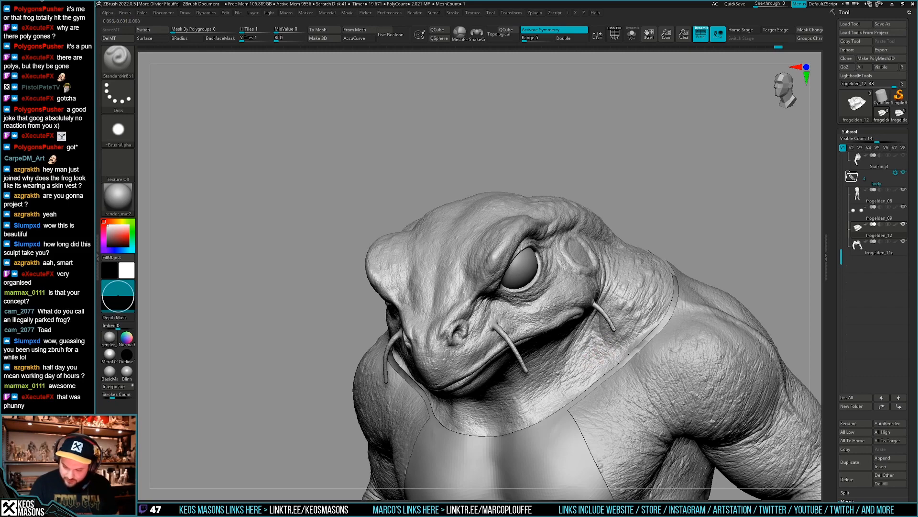
right_click_drag(593, 376, 534, 344)
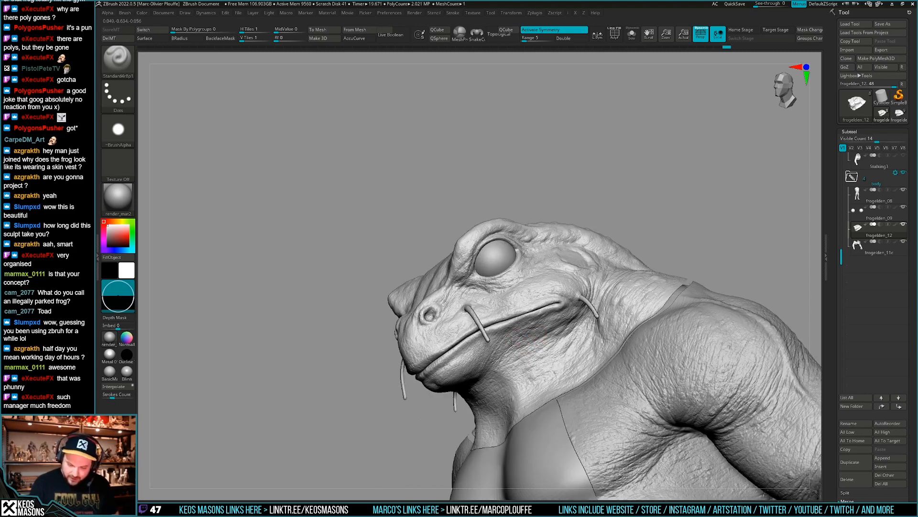
right_click_drag(511, 342, 701, 304)
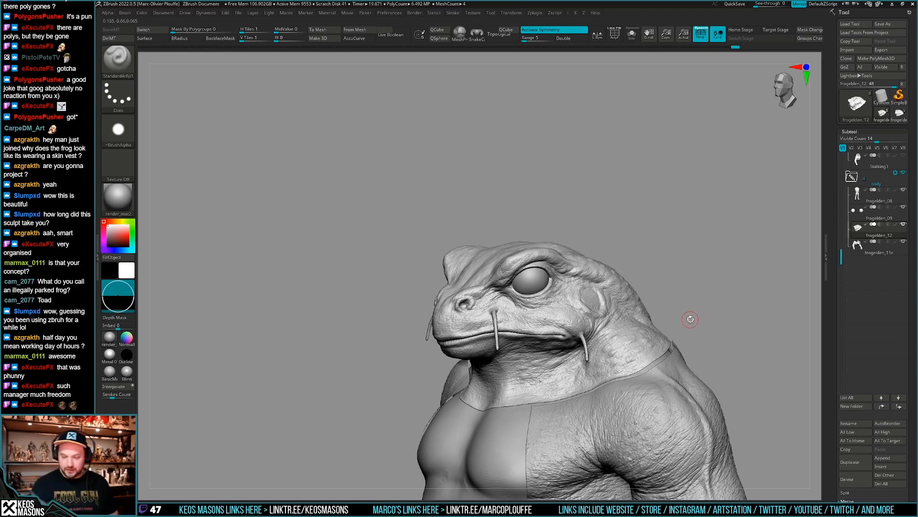
- Add fine bumps to the neck behind and below the eardrum, down to the collar seam
right_click_drag(690, 319, 457, 317)
right_click_drag(385, 291, 377, 288, "ctrl")
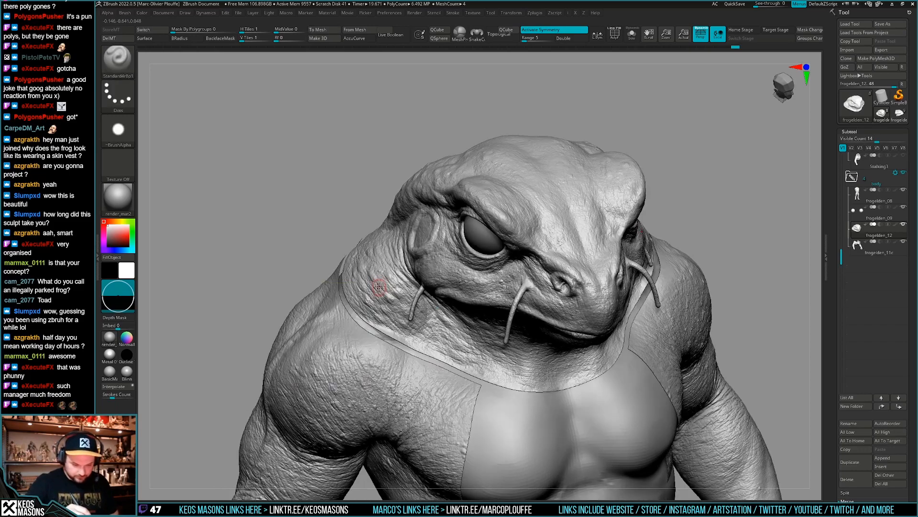
right_click_drag(388, 254, 532, 335, "ctrl")
right_click(391, 353)
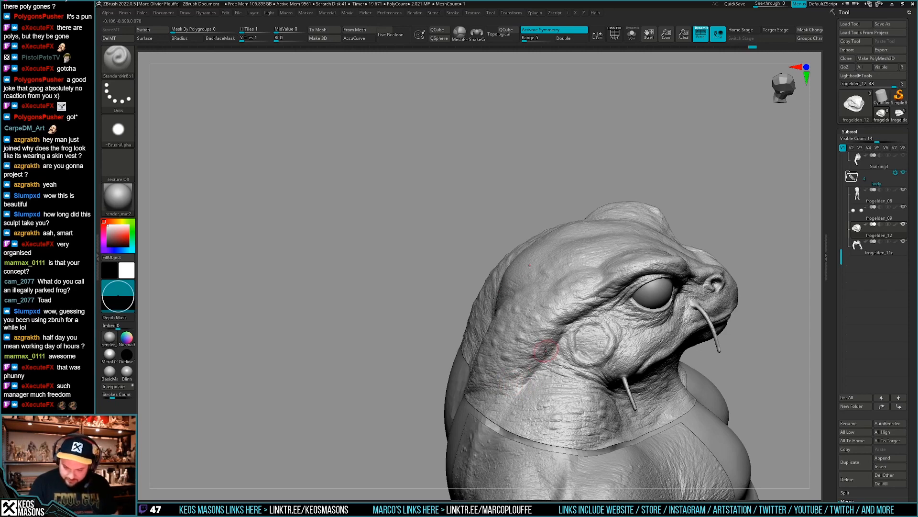
right_click_drag(558, 334, 598, 285, "shift")
right_click_drag(653, 328, 630, 354)
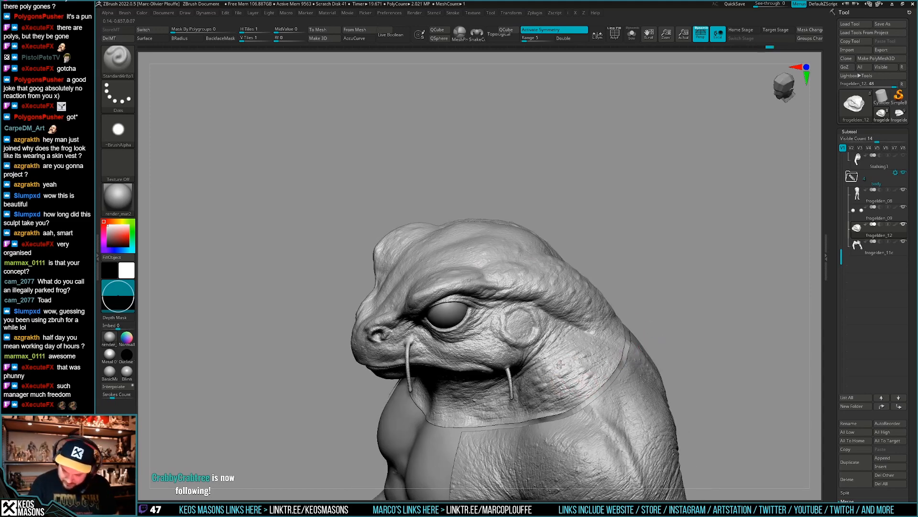
right_click_drag(569, 360, 647, 328)
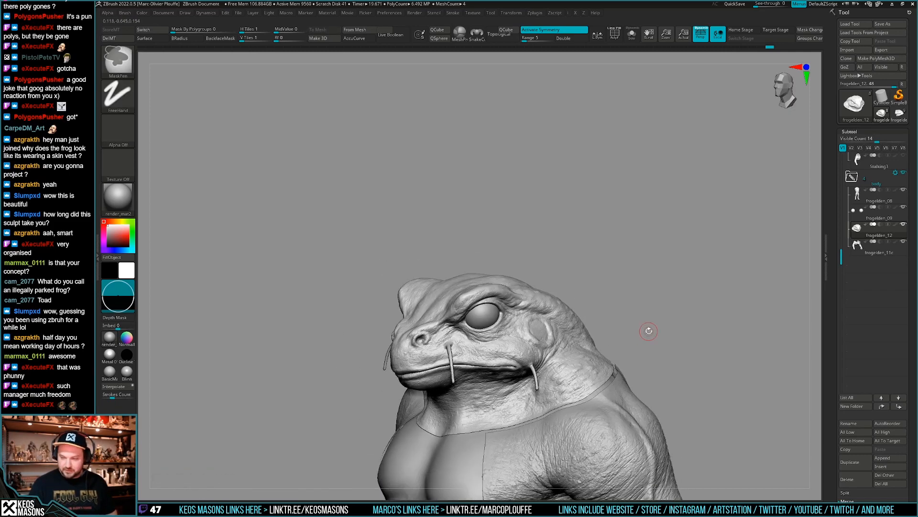
- Hide the head's sculpt layers to compare the underlying large bumps with the fine detail, then show them again
scroll(850, 216, "down", 10)
left_click_drag(891, 328, 891, 258)
left_click(901, 303)
left_click(903, 296)
left_click(904, 287)
left_click(903, 279)
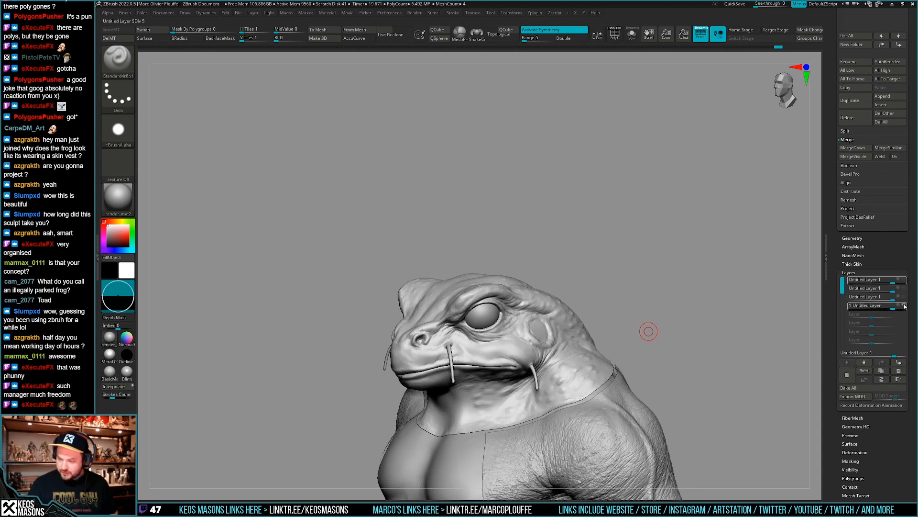
right_click_drag(684, 320, 564, 306)
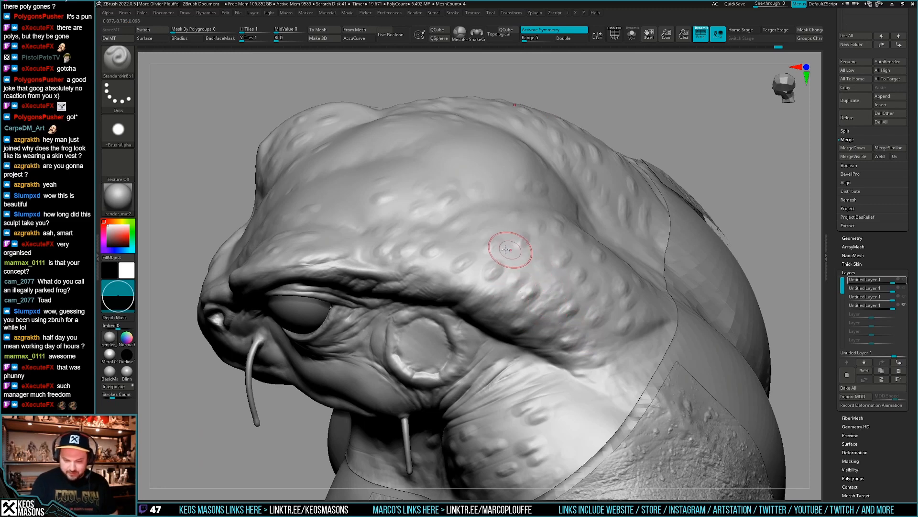
right_click_drag(497, 292, 560, 264, "ctrl")
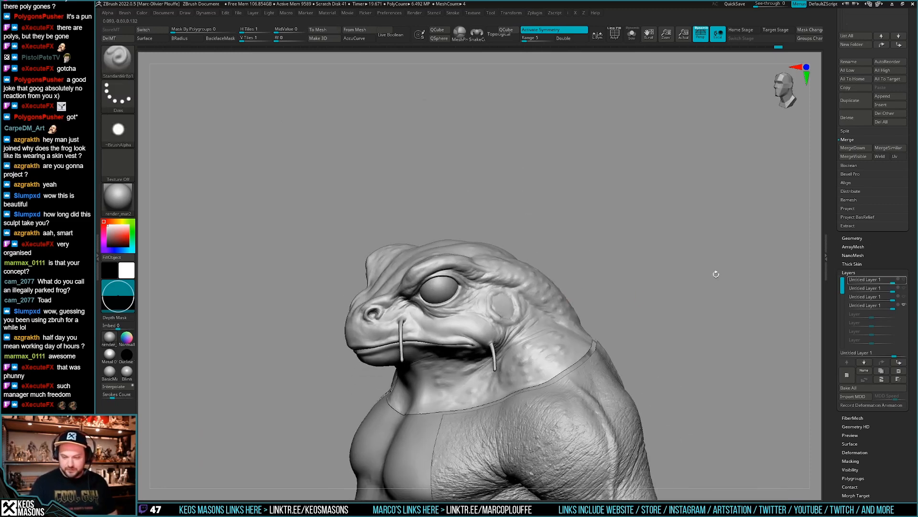
left_click(884, 305)
- Turn on the polypaint for all subtools to check the skin detail in colour, then turn it off again
right_click_drag(546, 361, 595, 372, "alt")
key("ctrl+f")
left_click_drag(873, 257, 873, 498)
left_click(894, 141, "shift")
right_click_drag(590, 349, 561, 359, "ctrl")
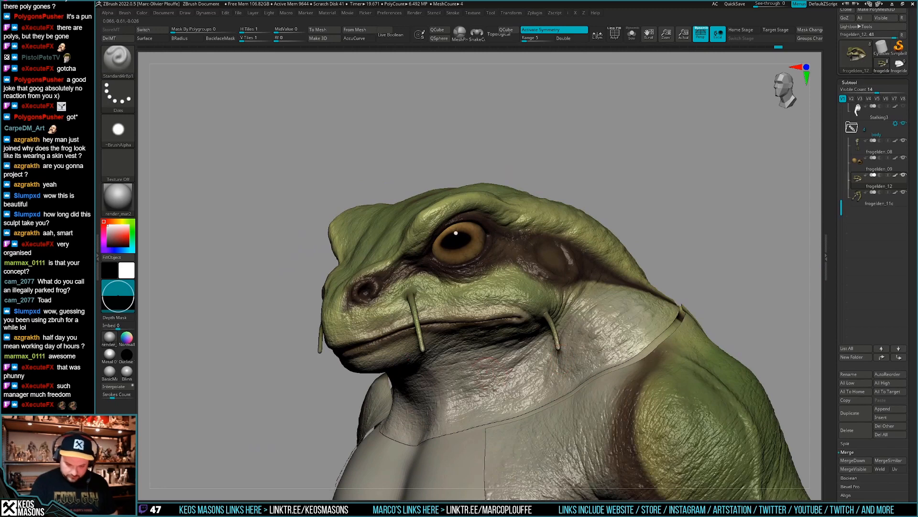
right_click_drag(481, 375, 672, 300)
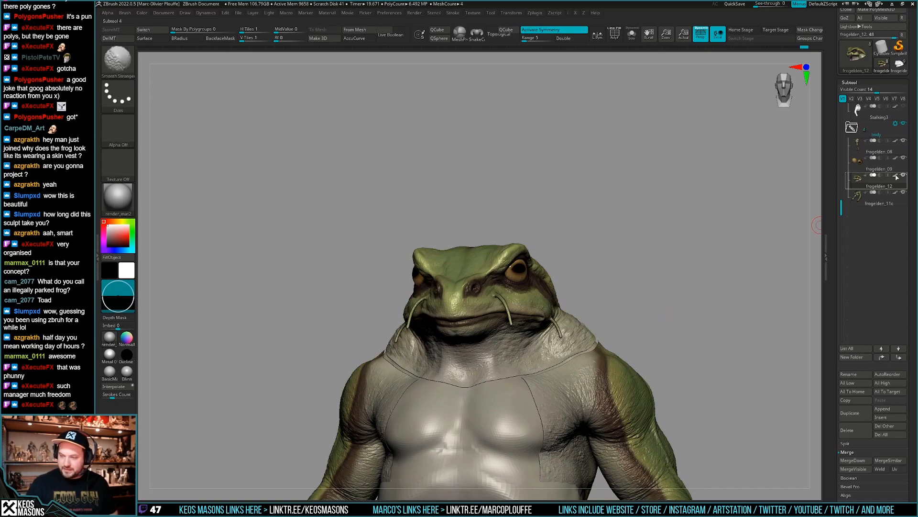
left_click(897, 177, "shift")
- Turn off symmetry and add fine asymmetrical bumps across the front of the throat under the chin
right_click_drag(533, 306, 445, 306, "ctrl")
right_click(421, 303)
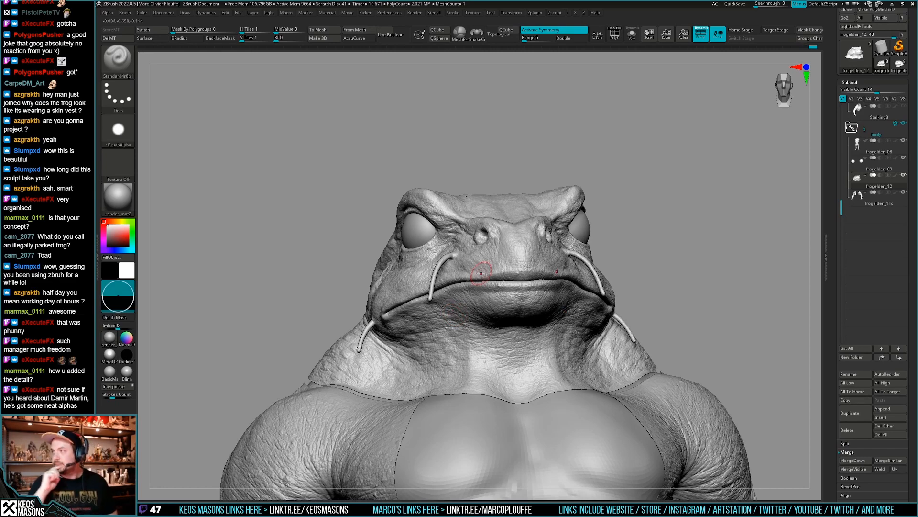
right_click_drag(665, 285, 572, 354)
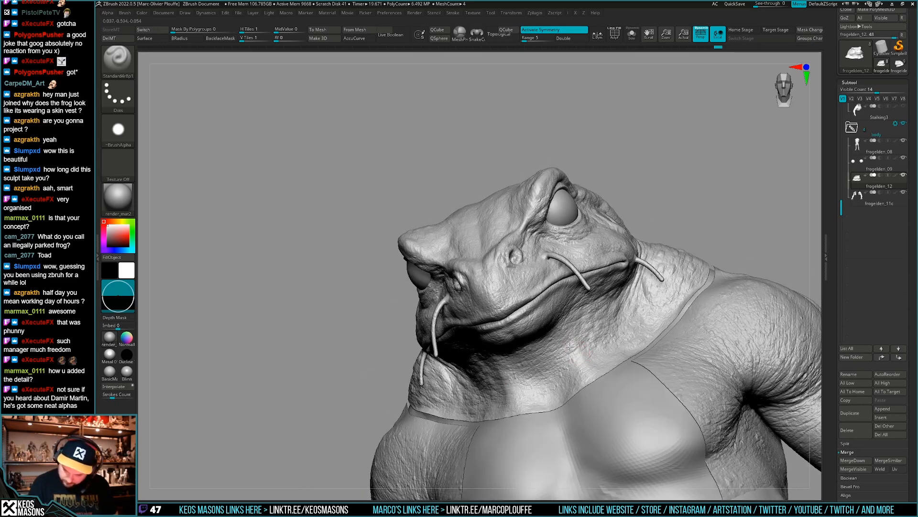
key("x")
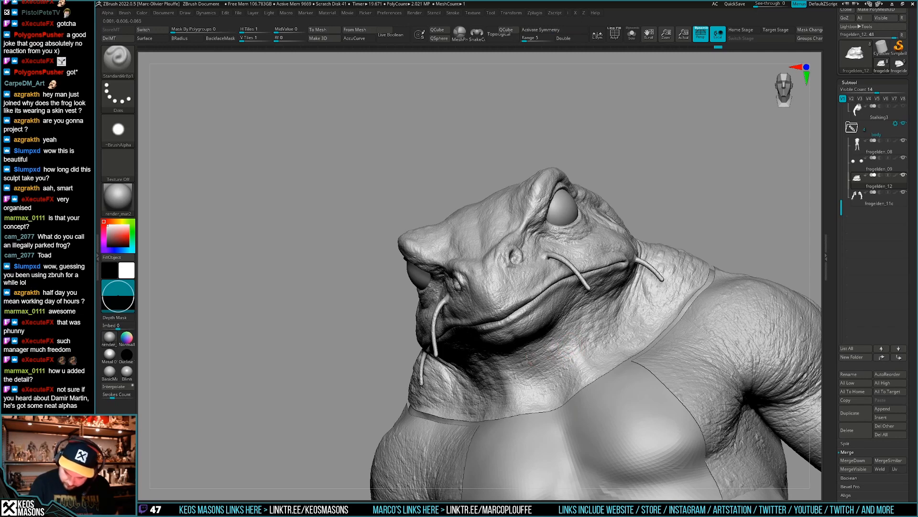
right_click_drag(526, 355, 695, 340)
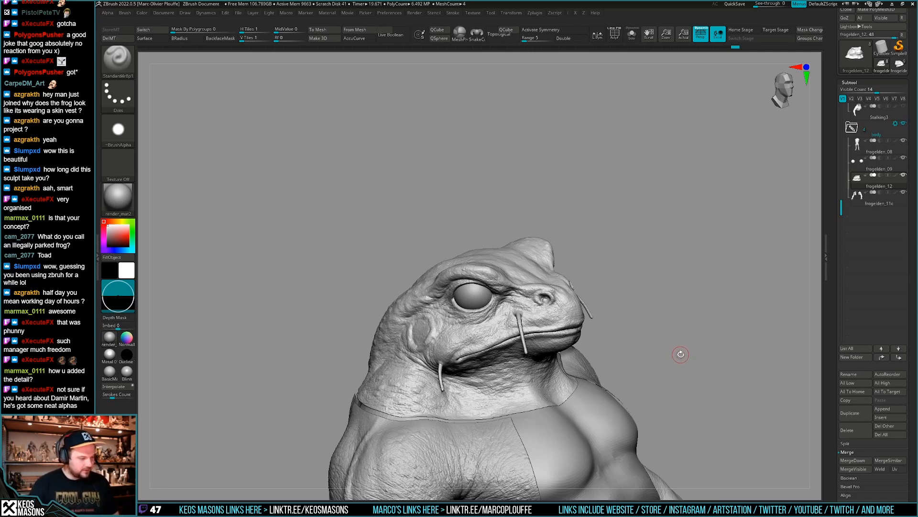
left_click_drag(687, 349, 545, 375)
mouse_move(545, 375)
right_mouse_down("ctrl")
mouse_move(550, 401)
mouse_move(564, 369)
mouse_move(598, 363)
mouse_move(550, 375)
right_mouse_up("ctrl")
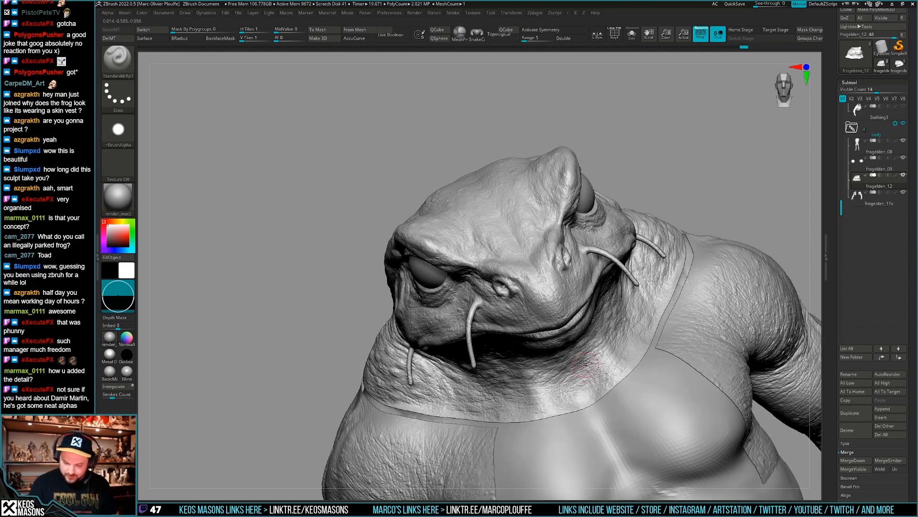
right_click_drag(567, 381, 581, 380)
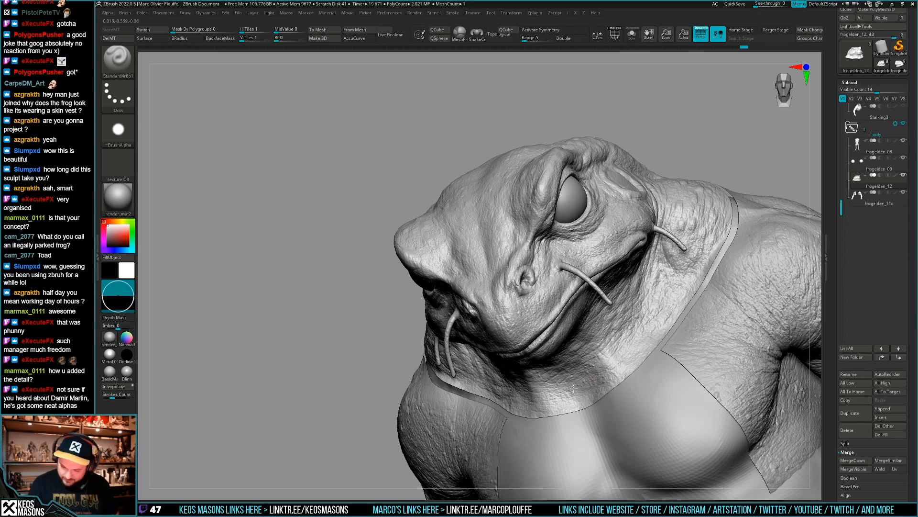
- Add fine asymmetrical bumps along the chin and the side of the throat below the mouth
mouse_move(573, 388)
right_mouse_down()
mouse_move(554, 391)
mouse_move(567, 396)
right_mouse_up()
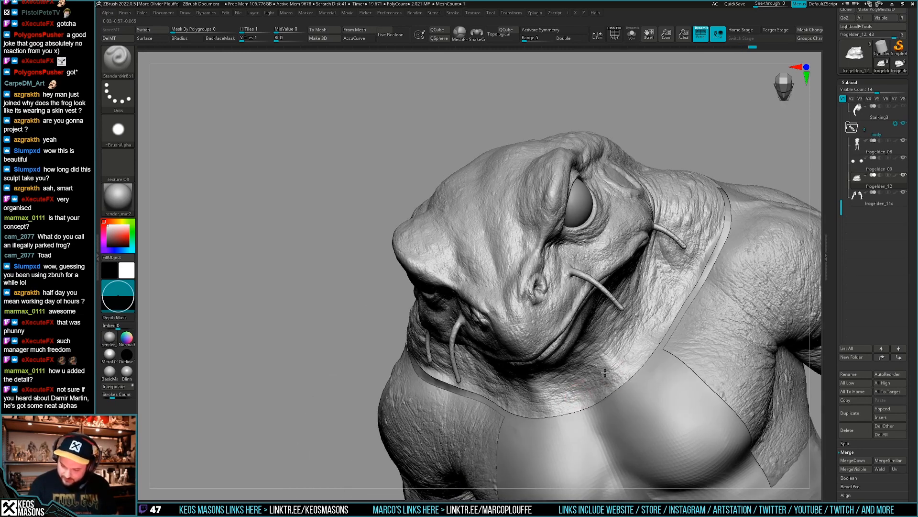
right_click_drag(610, 383, 557, 321)
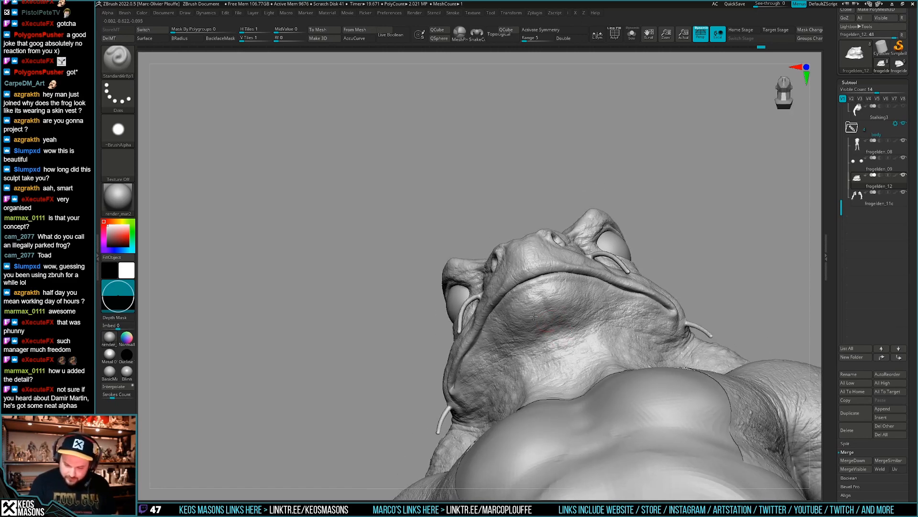
right_click_drag(534, 315, 543, 338)
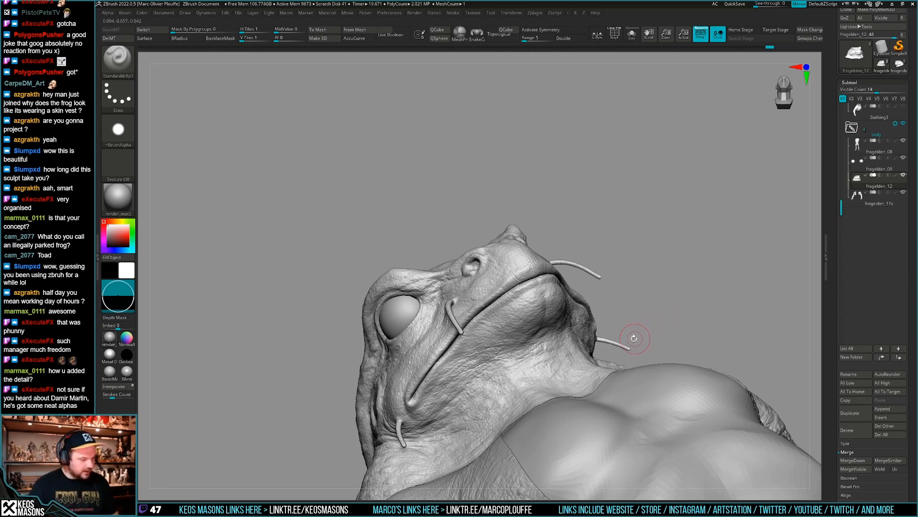
mouse_move(632, 340)
left_mouse_down()
mouse_move(615, 360)
mouse_move(574, 309)
left_mouse_up()
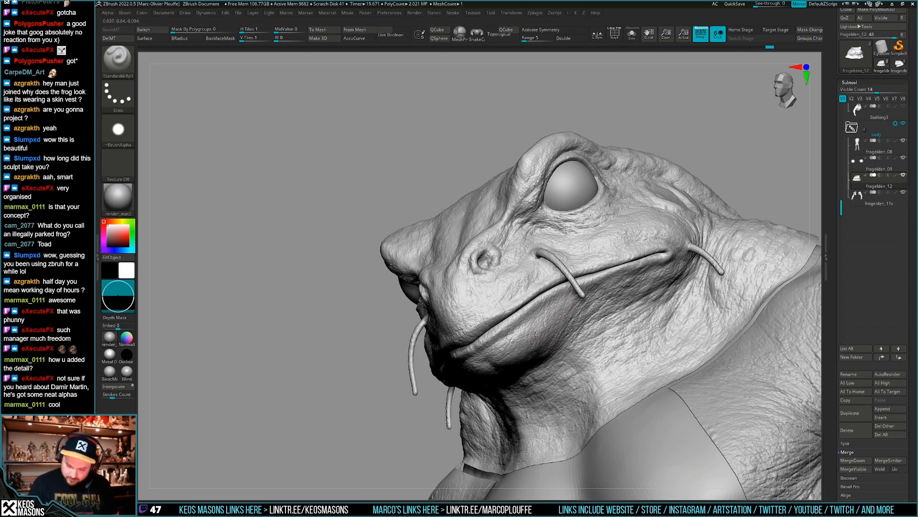
left_click_drag(532, 341, 545, 315)
left_click_drag(529, 348, 519, 346)
mouse_move(511, 344)
right_mouse_down()
mouse_move(632, 310)
mouse_move(489, 369)
right_mouse_up()
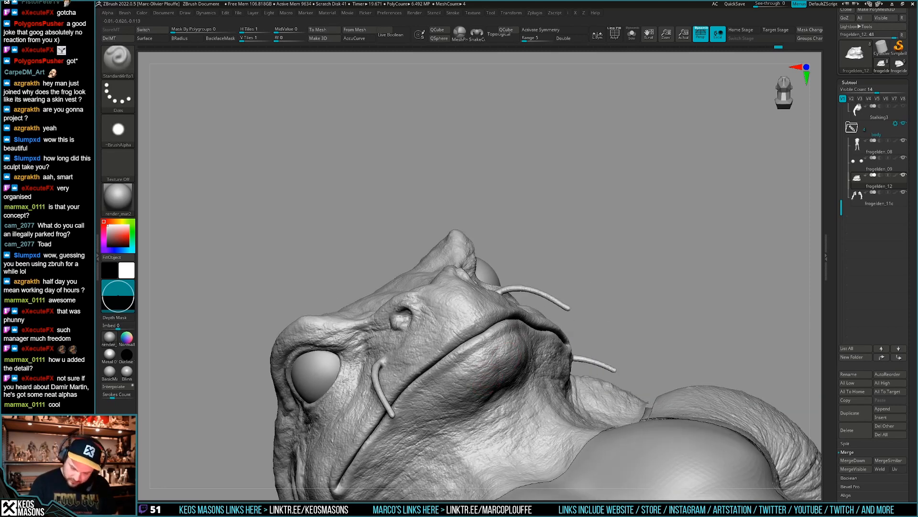
- Refine the asymmetrical skin detail under the lower jaw and undo the unwanted stroke
left_click_drag(454, 380, 513, 353)
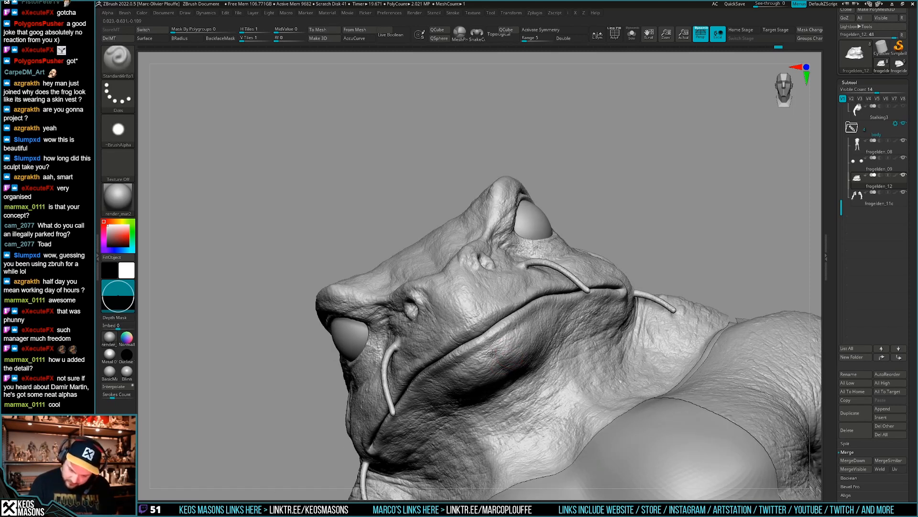
mouse_move(492, 353)
right_mouse_down()
mouse_move(512, 322)
mouse_move(545, 329)
mouse_move(503, 361)
right_mouse_up()
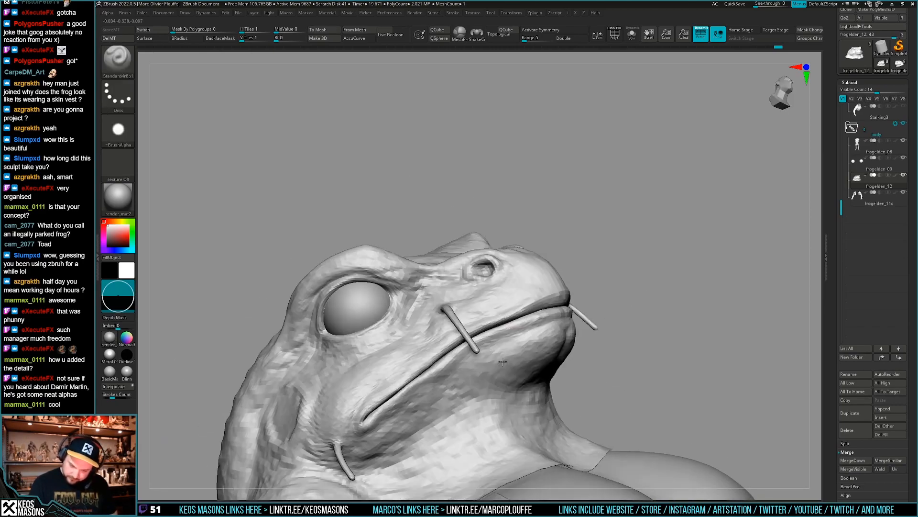
left_click_drag(502, 361, 614, 329)
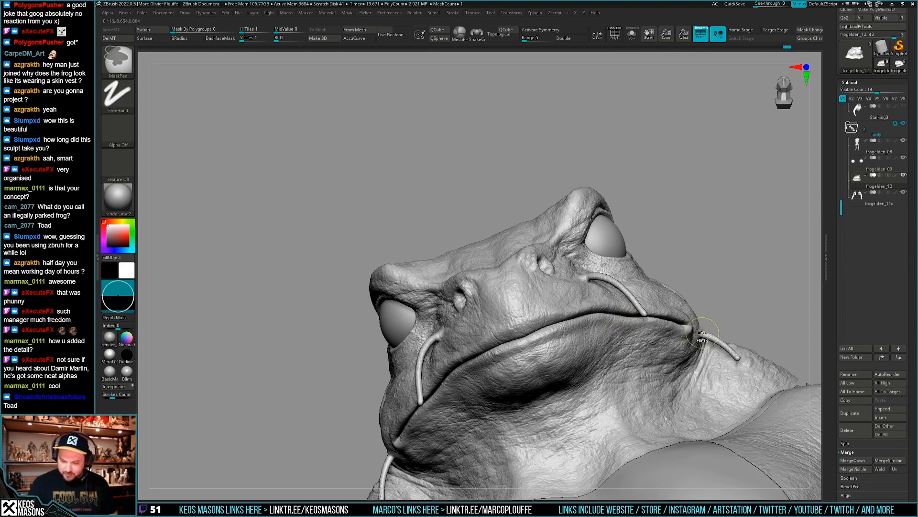
key("ctrl+z")
right_click_drag(617, 378, 562, 370)
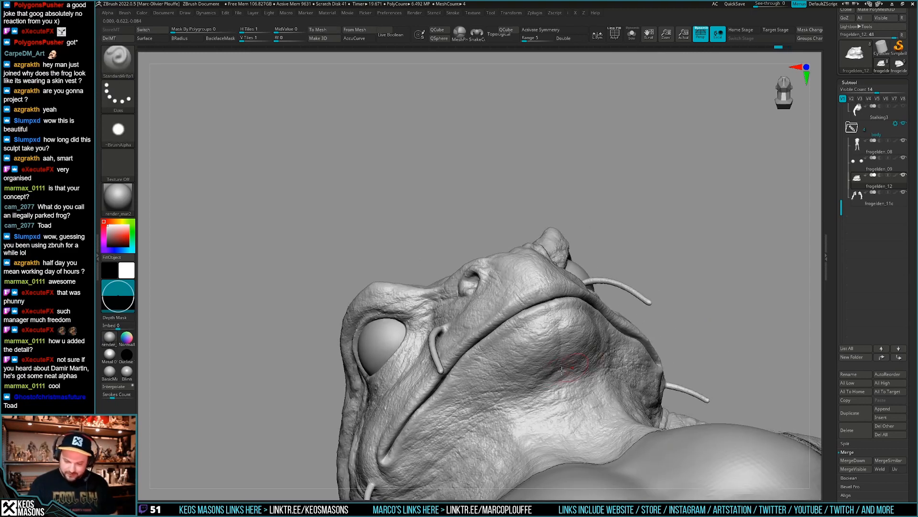
mouse_move(464, 385)
right_mouse_down()
mouse_move(612, 332)
mouse_move(597, 326)
mouse_move(599, 353)
mouse_move(571, 361)
mouse_move(554, 318)
mouse_move(588, 307)
mouse_move(594, 382)
mouse_move(627, 338)
mouse_move(632, 358)
mouse_move(608, 378)
mouse_move(621, 387)
right_mouse_up()
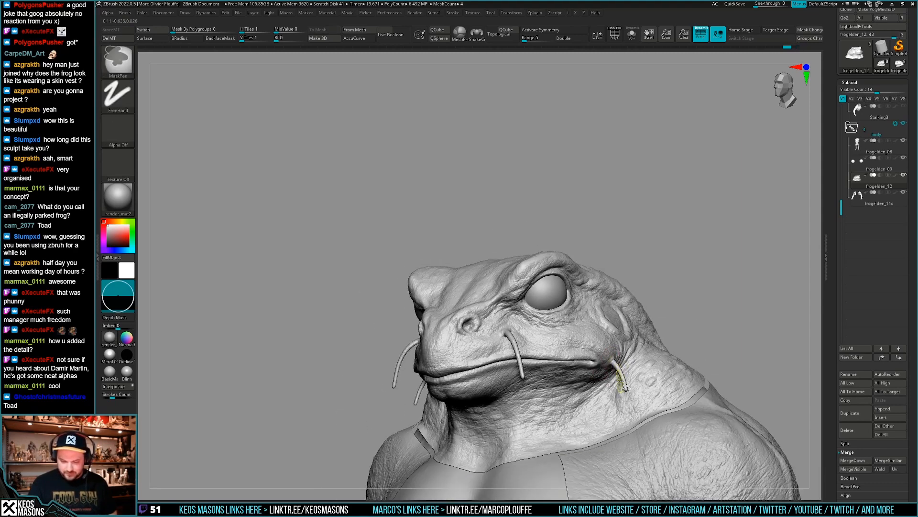
- Turn symmetry back on and add fine bumps to the cheek and around the corner of the mouth
key("ctrl+shift")
key("x")
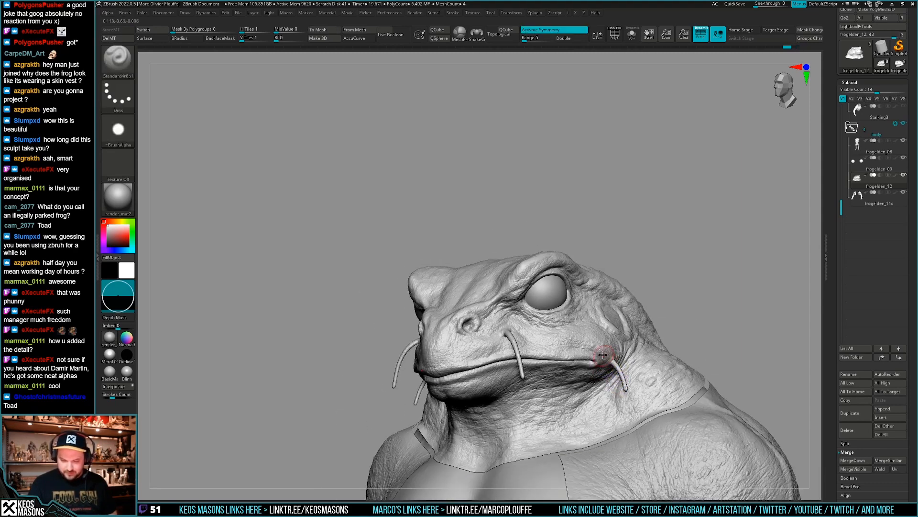
right_click_drag(610, 364, 585, 311)
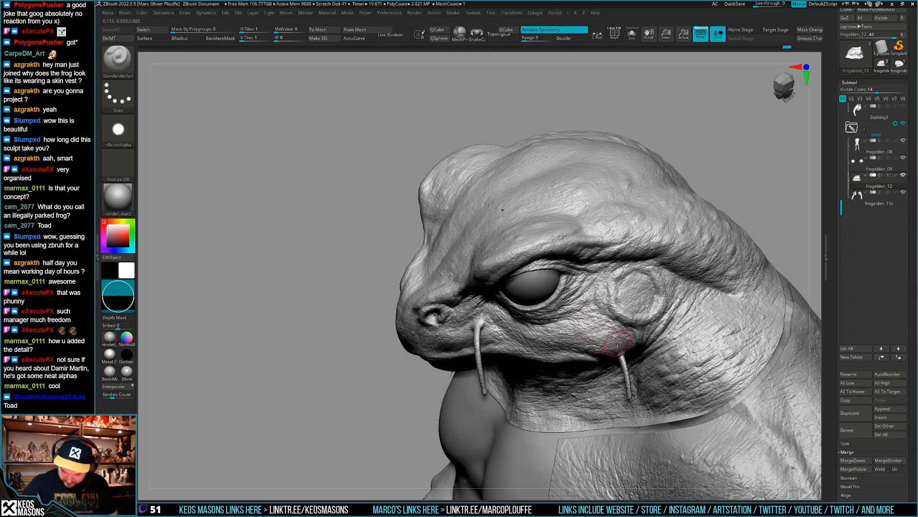
right_click_drag(618, 342, 582, 347)
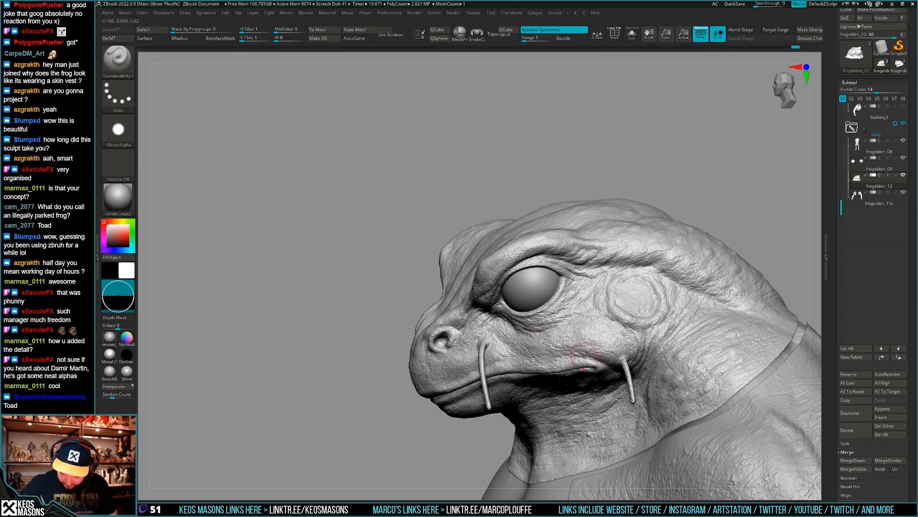
mouse_move(569, 365)
right_mouse_down()
mouse_move(593, 305)
mouse_move(635, 341)
right_mouse_up()
key("ctrl")
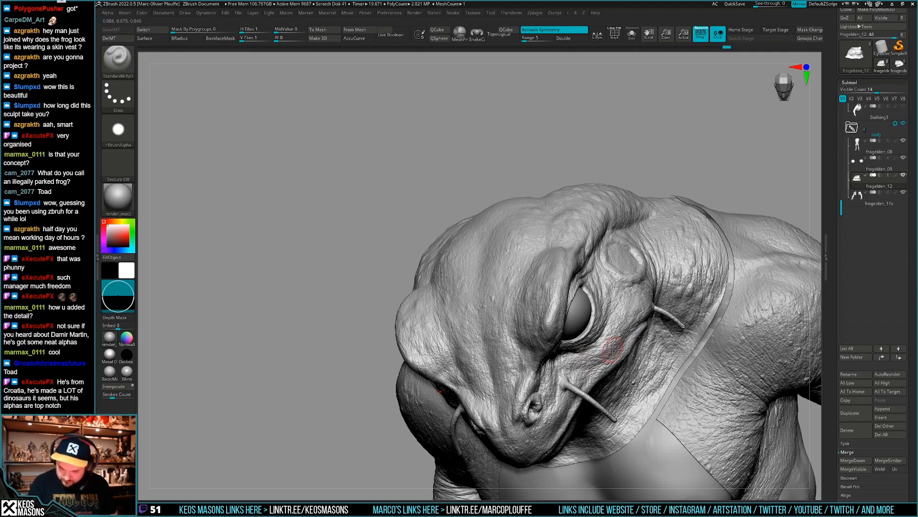
right_click_drag(584, 377, 581, 346)
right_click_drag(649, 328, 652, 327)
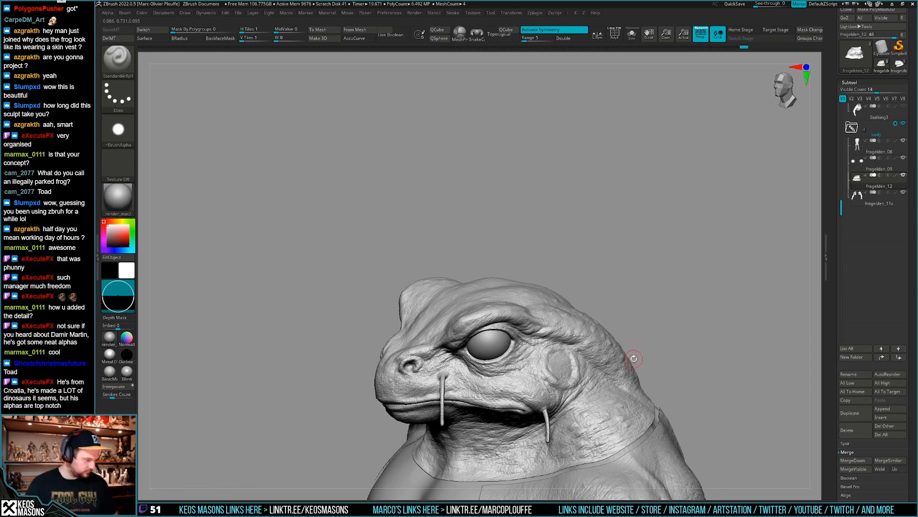
- Add fine symmetrical bumps to the side of the head above and behind the eardrum, up to the brow ridge
mouse_move(633, 360)
right_mouse_down()
mouse_move(648, 375)
mouse_move(594, 344)
right_mouse_up()
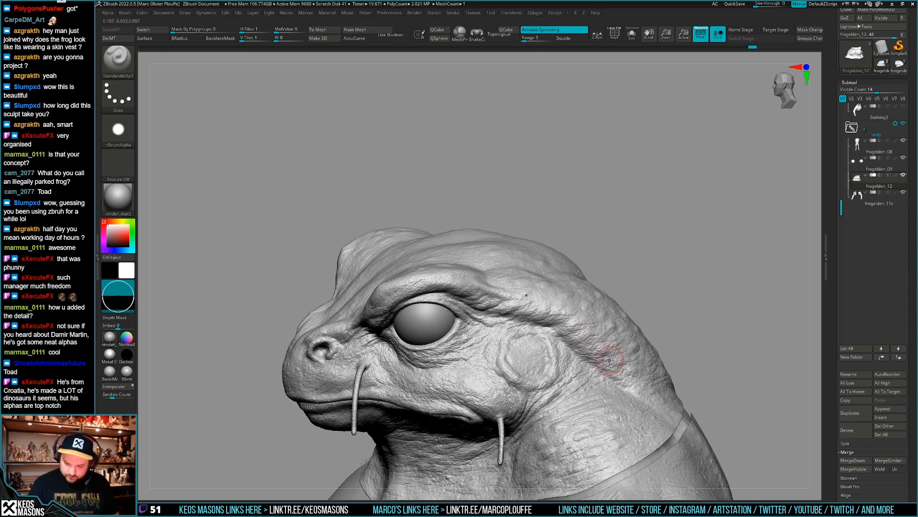
right_click_drag(622, 357, 564, 315)
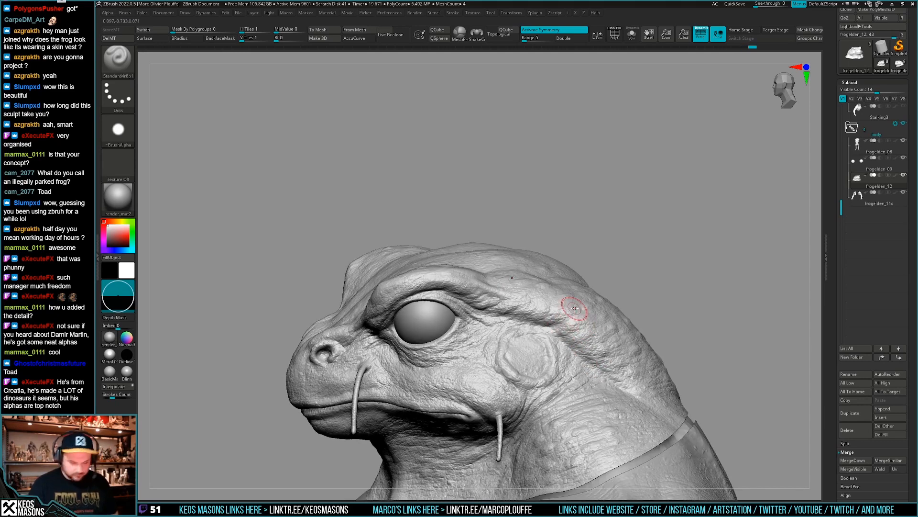
mouse_move(578, 362)
right_mouse_down()
mouse_move(560, 339)
mouse_move(583, 368)
mouse_move(566, 362)
right_mouse_up()
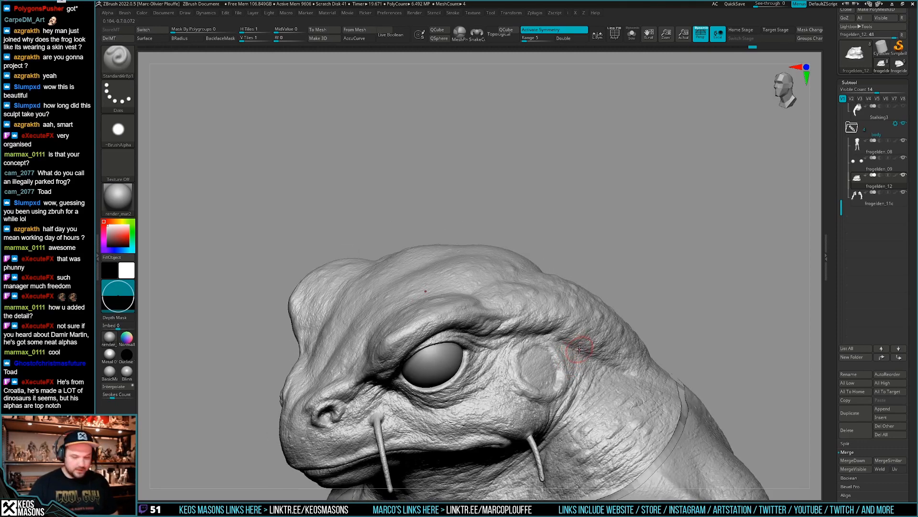
right_click_drag(512, 303, 470, 304)
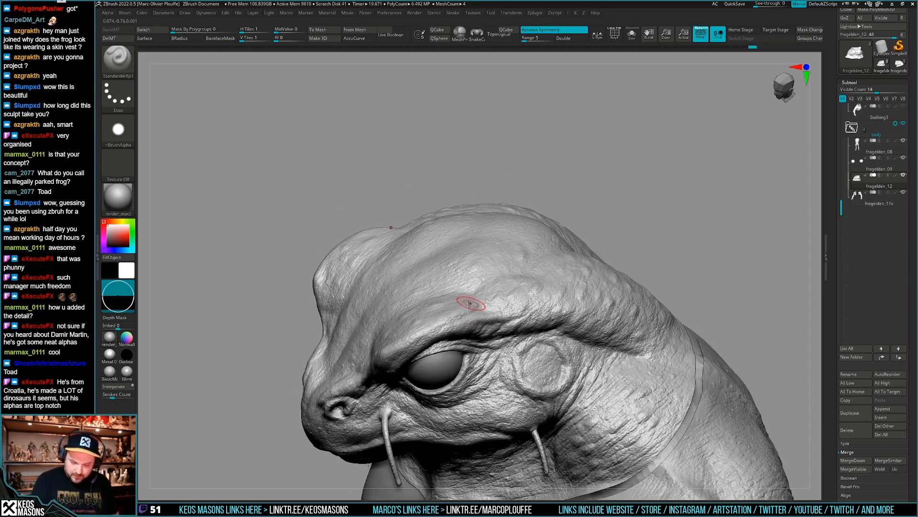
left_click_drag(469, 303, 463, 305)
right_click_drag(460, 277, 467, 297)
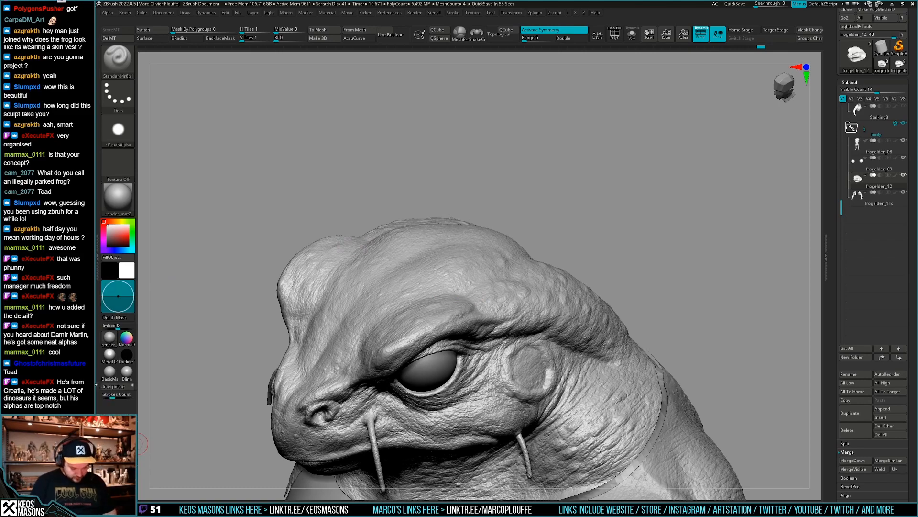
right_click_drag(708, 197, 755, 162)
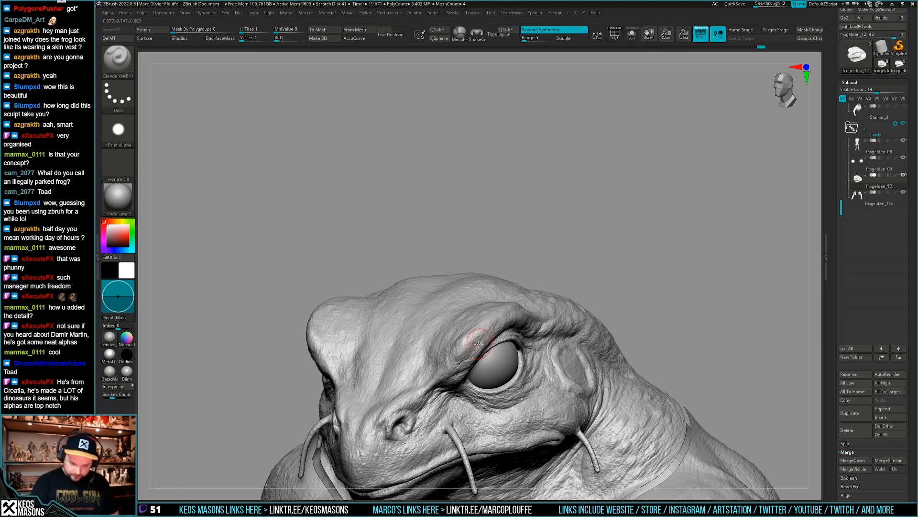
- Add fine symmetrical bumps across the top of the head and the forehead between the brows
mouse_move(478, 344)
right_mouse_down()
mouse_move(476, 354)
mouse_move(493, 342)
mouse_move(564, 337)
mouse_move(685, 277)
mouse_move(671, 307)
mouse_move(670, 294)
mouse_move(485, 355)
mouse_move(488, 331)
mouse_move(476, 323)
mouse_move(492, 263)
right_mouse_up()
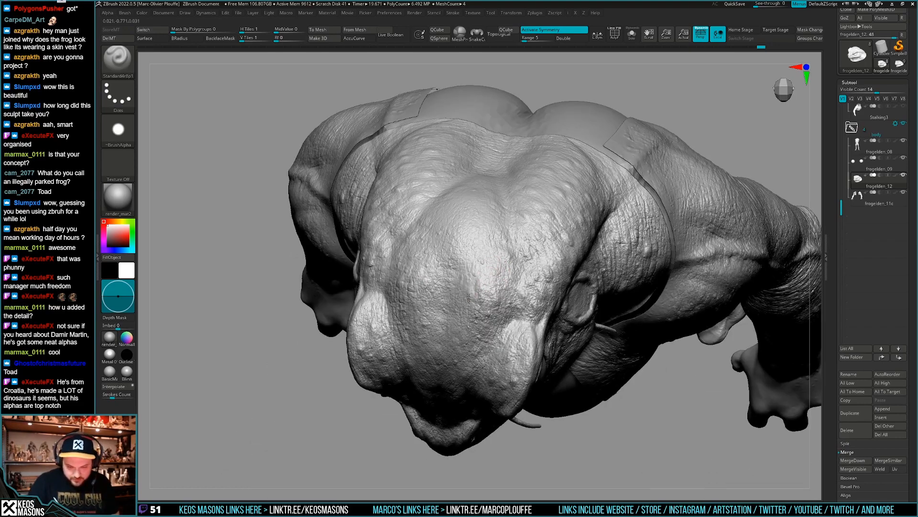
left_click_drag(469, 297, 470, 287)
right_click_drag(488, 271, 489, 297)
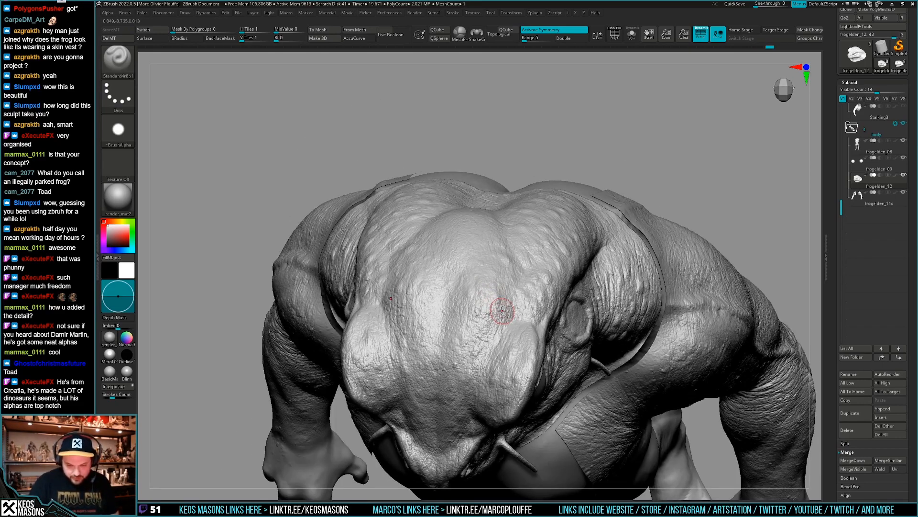
mouse_move(476, 335)
right_mouse_down()
mouse_move(484, 297)
mouse_move(516, 321)
right_mouse_up()
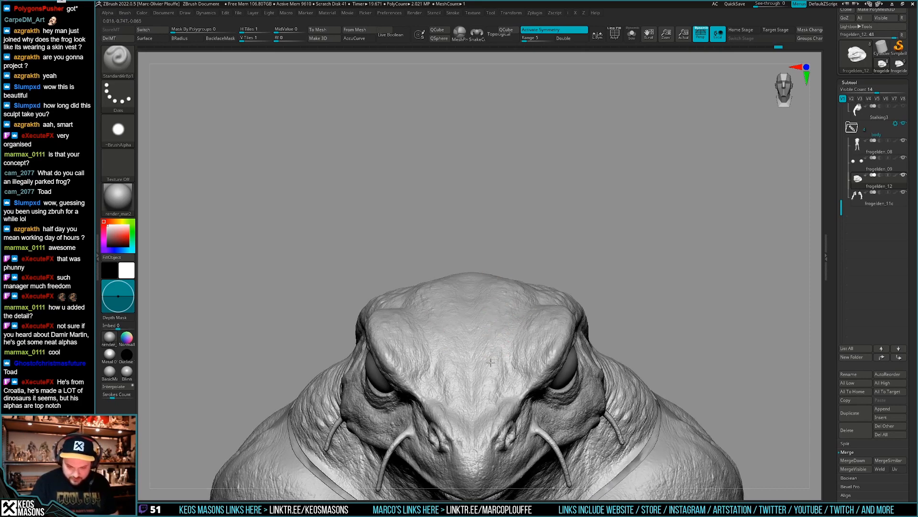
right_click_drag(500, 338, 551, 293)
mouse_move(621, 287)
right_mouse_down()
mouse_move(601, 334)
mouse_move(503, 349)
right_mouse_up()
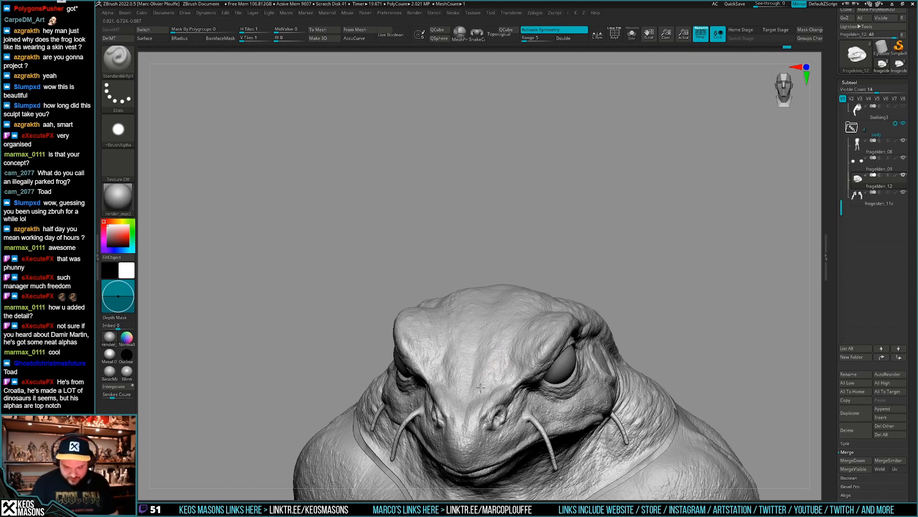
right_click_drag(481, 388, 523, 345)
mouse_move(569, 324)
right_mouse_down()
mouse_move(550, 363)
mouse_move(527, 382)
mouse_move(514, 353)
right_mouse_up()
- Turn off symmetry and break up the skin detail along the midline of the head's top and back
key("x")
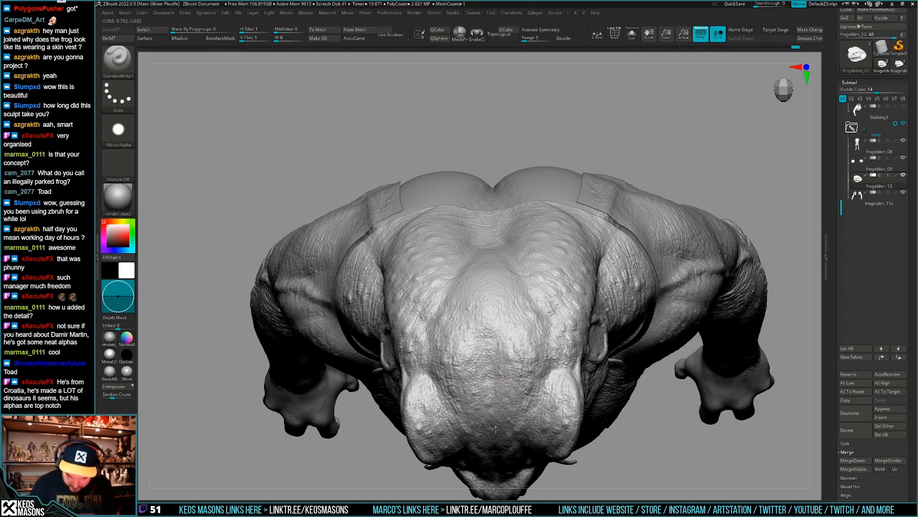
right_click_drag(493, 330, 495, 304)
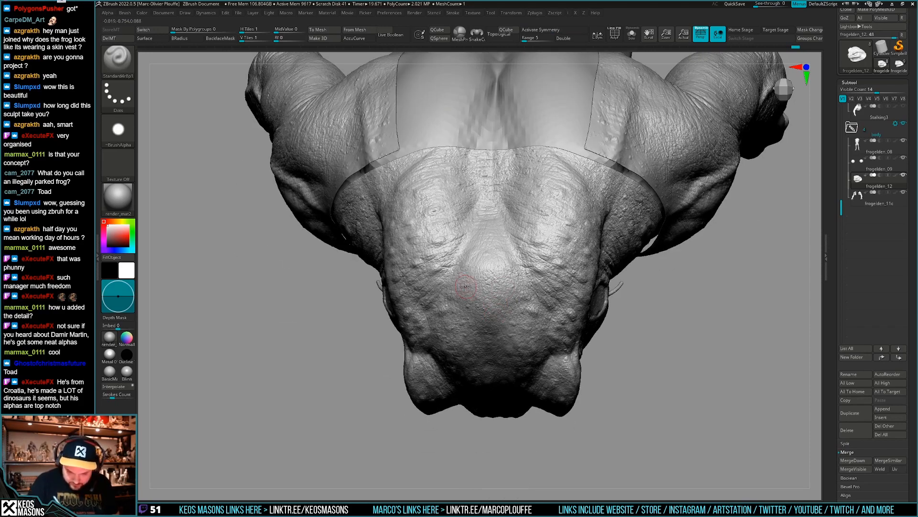
right_click(458, 315)
mouse_move(472, 272)
right_mouse_down()
mouse_move(458, 316)
mouse_move(488, 290)
right_mouse_up()
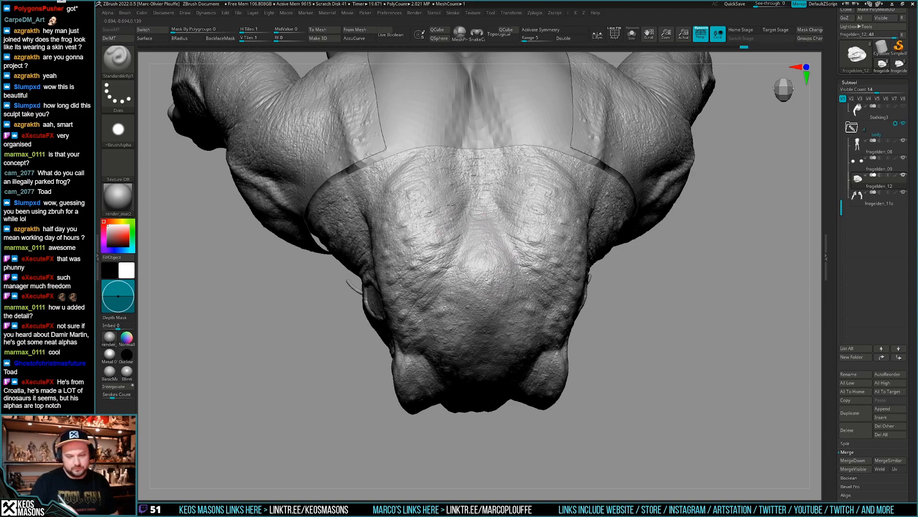
mouse_move(488, 249)
right_mouse_down()
mouse_move(480, 491)
mouse_move(477, 287)
right_mouse_up()
mouse_move(477, 287)
right_mouse_down("ctrl")
mouse_move(476, 249)
mouse_move(675, 311)
mouse_move(664, 320)
mouse_move(687, 297)
mouse_move(641, 322)
mouse_move(627, 352)
right_mouse_up("ctrl")
right_click_drag(513, 328, 534, 376, "alt")
mouse_move(444, 294)
right_mouse_down()
mouse_move(472, 324)
mouse_move(491, 308)
right_mouse_up()
mouse_move(662, 264)
right_mouse_down()
mouse_move(553, 305)
mouse_move(477, 314)
mouse_move(680, 270)
mouse_move(465, 323)
right_mouse_up()
- Refine the skin on the front of the snout without symmetry, smoothing it beside the nostril
key("space")
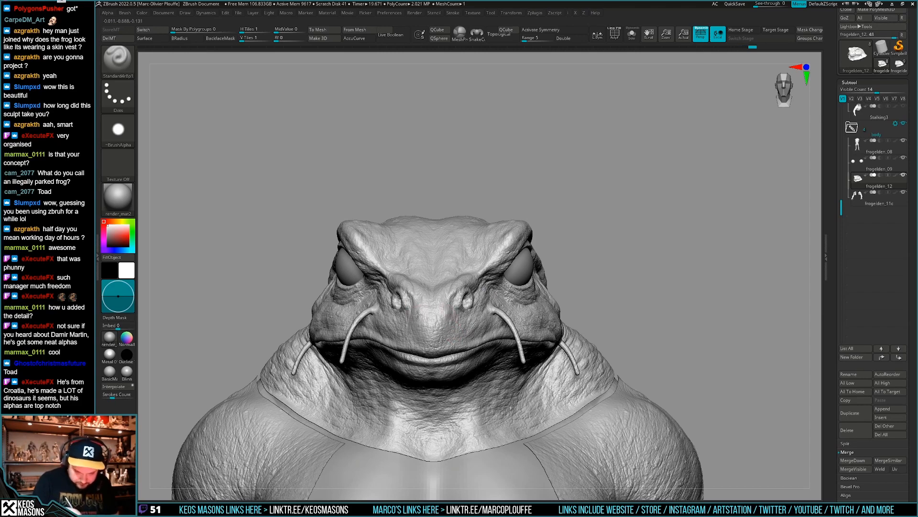
right_click_drag(417, 303, 419, 324)
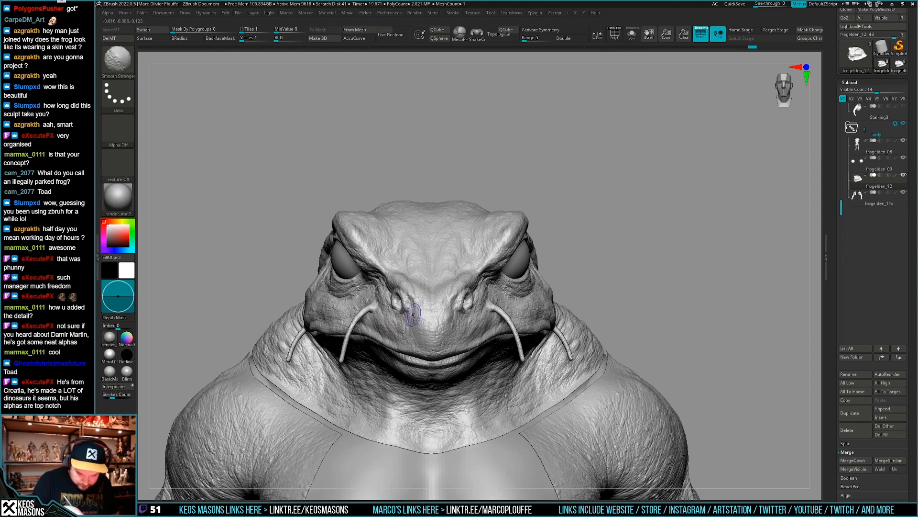
right_click_drag(412, 314, 411, 329)
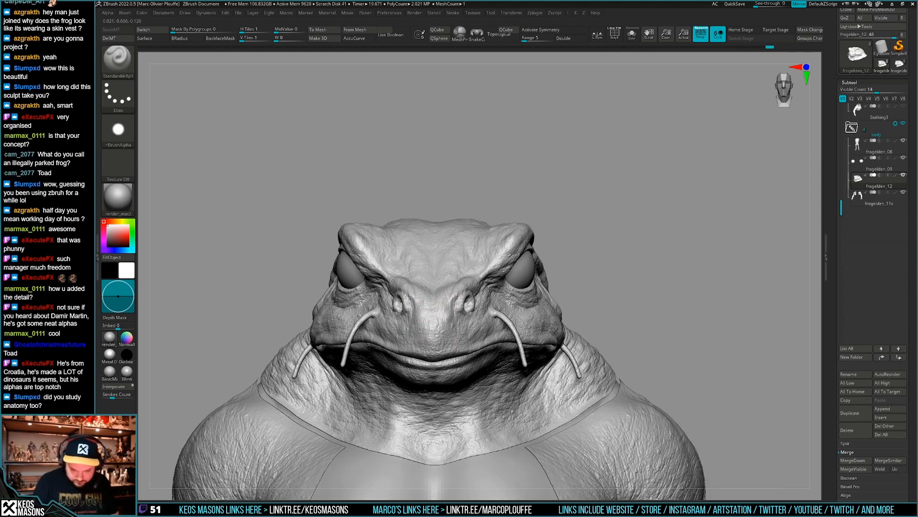
right_click_drag(460, 338, 518, 335)
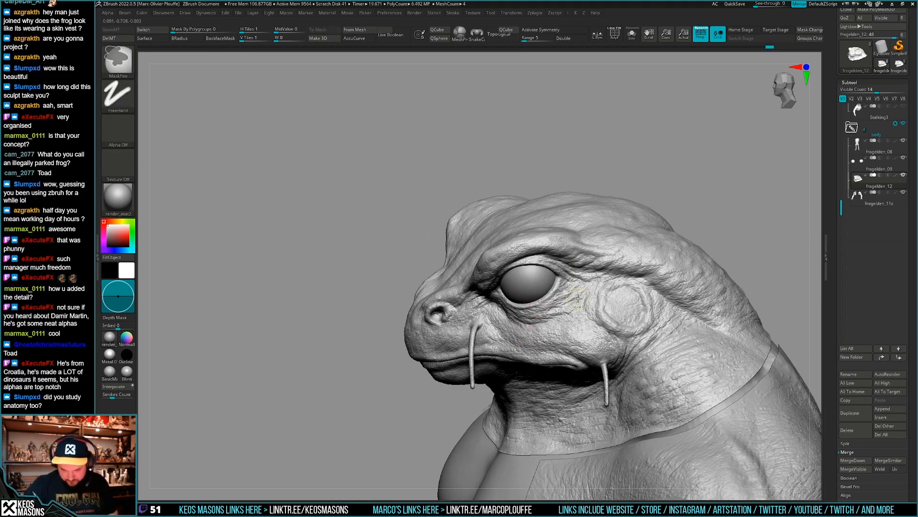
- Turn symmetry back on and refine the fine skin detail around the mouth corner, below the eardrum and under the jaw
key("x")
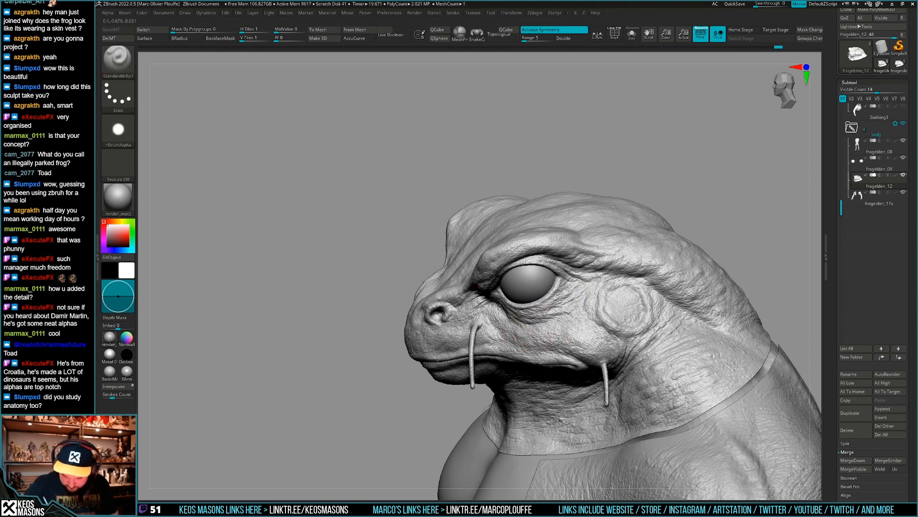
right_click_drag(559, 332, 578, 340)
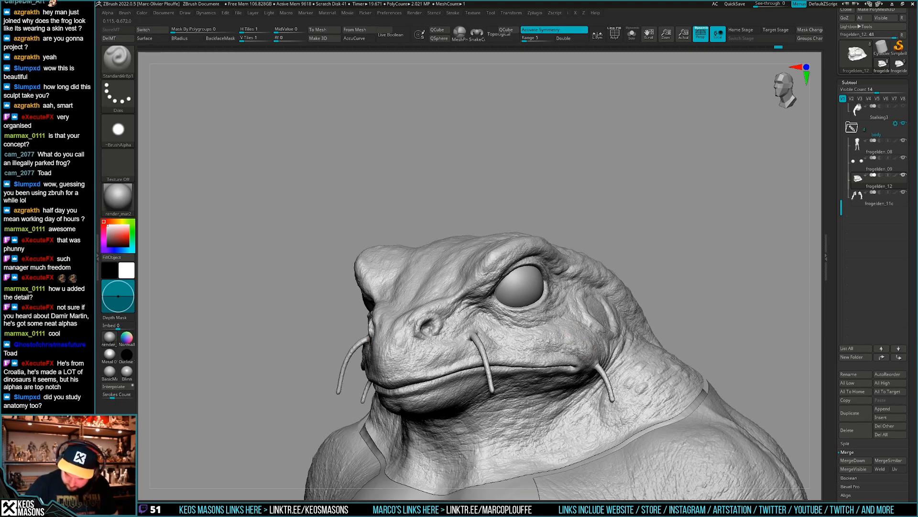
mouse_move(578, 352)
right_mouse_down()
mouse_move(691, 297)
mouse_move(670, 325)
mouse_move(600, 355)
mouse_move(592, 345)
mouse_move(591, 378)
mouse_move(597, 361)
mouse_move(595, 371)
right_mouse_up()
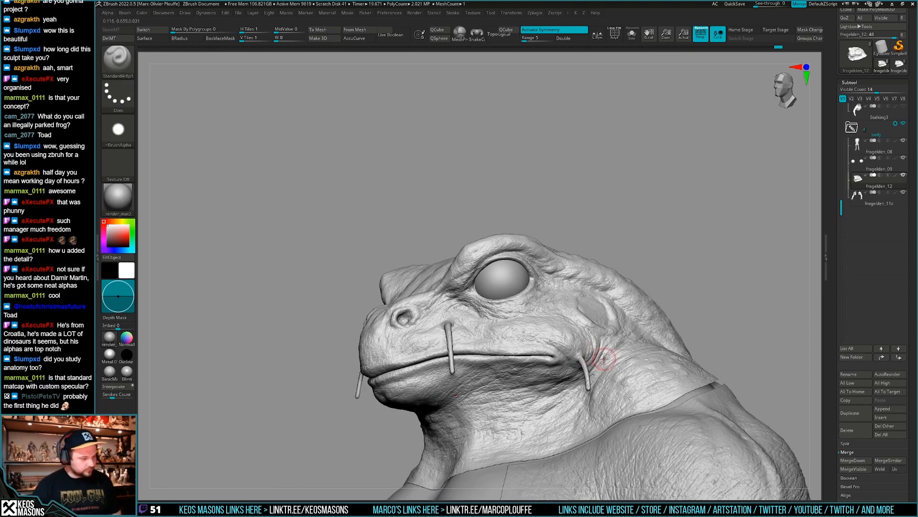
left_click_drag(604, 359, 597, 366)
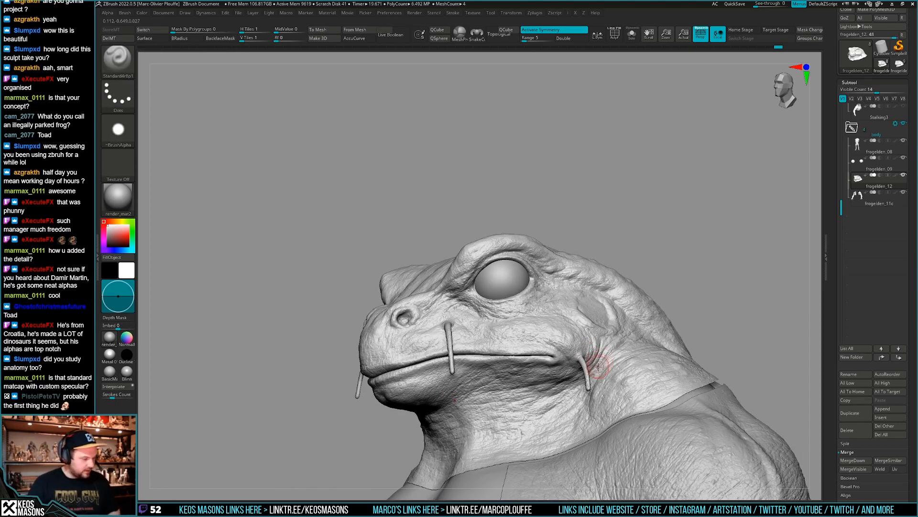
right_click_drag(593, 374, 551, 344)
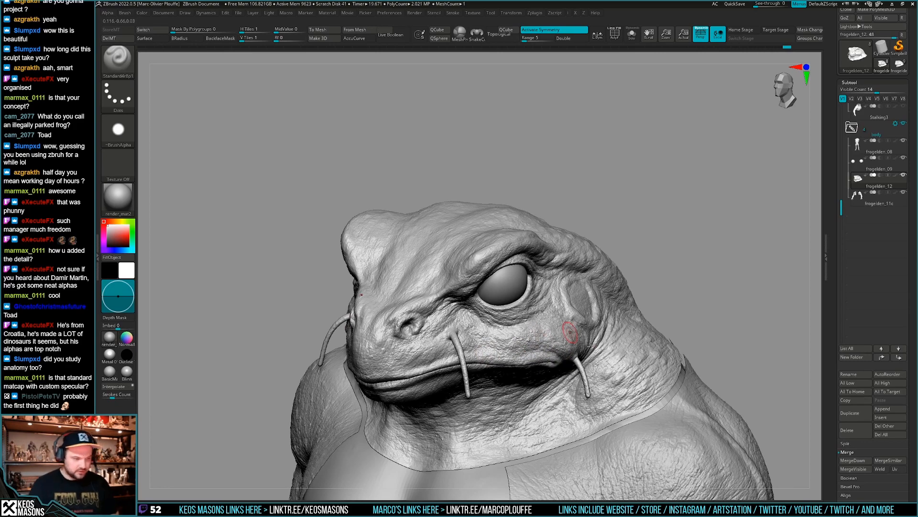
mouse_move(592, 346)
right_mouse_down()
mouse_move(574, 338)
mouse_move(557, 356)
right_mouse_up()
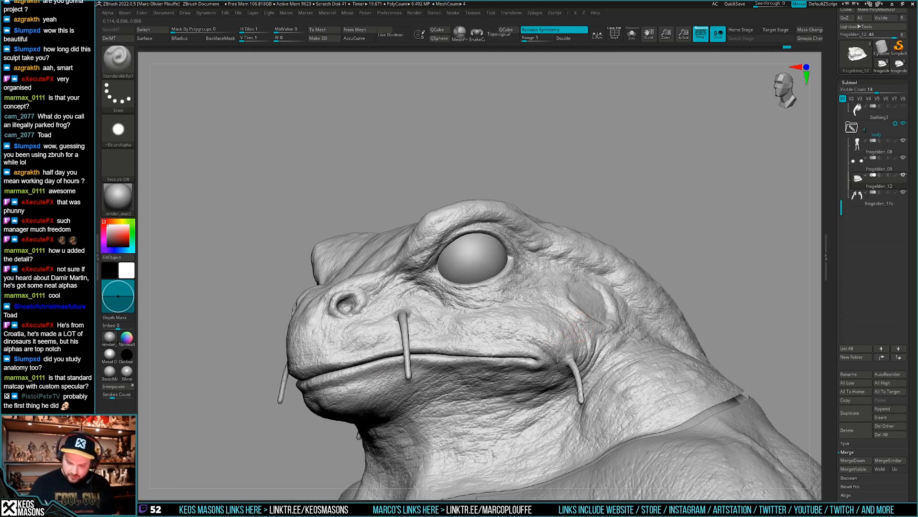
mouse_move(561, 323)
right_mouse_down()
mouse_move(551, 375)
mouse_move(514, 367)
mouse_move(482, 382)
mouse_move(512, 352)
right_mouse_up()
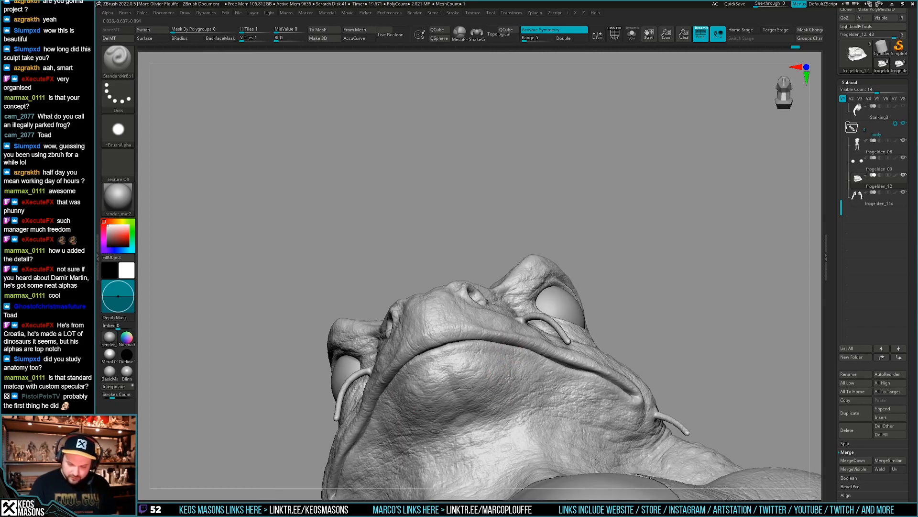
mouse_move(501, 397)
right_mouse_down()
mouse_move(544, 353)
mouse_move(523, 328)
right_mouse_up()
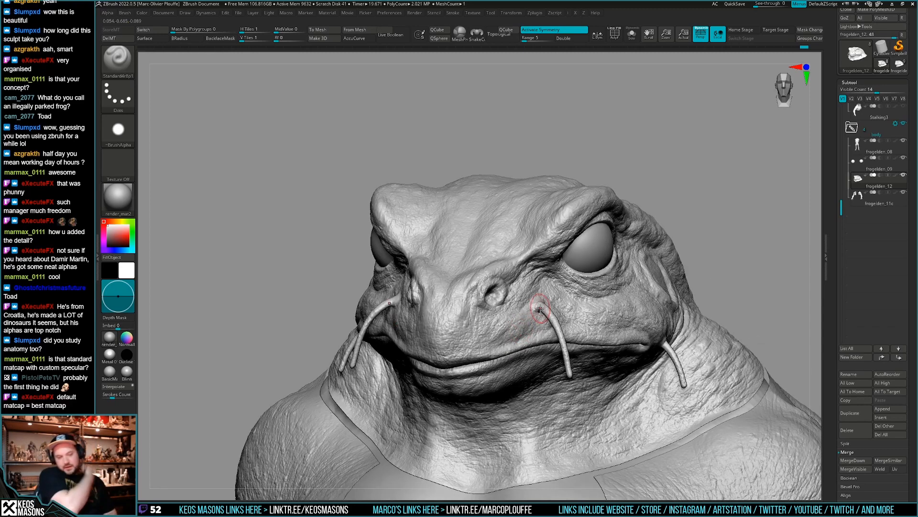
- Preview the sculpt with Metal 01, Blinn and the basic material, and restore render_mat2
left_click(110, 354)
left_click_drag(679, 311, 644, 312)
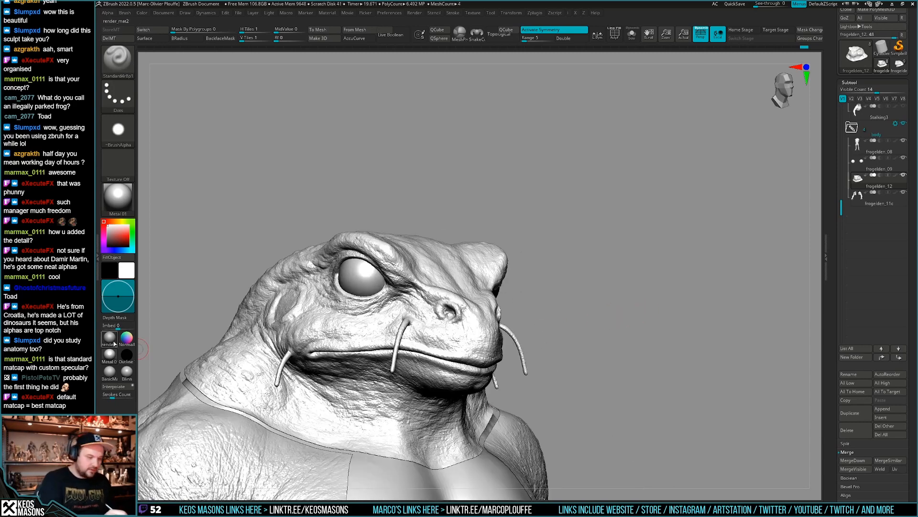
left_click(114, 341)
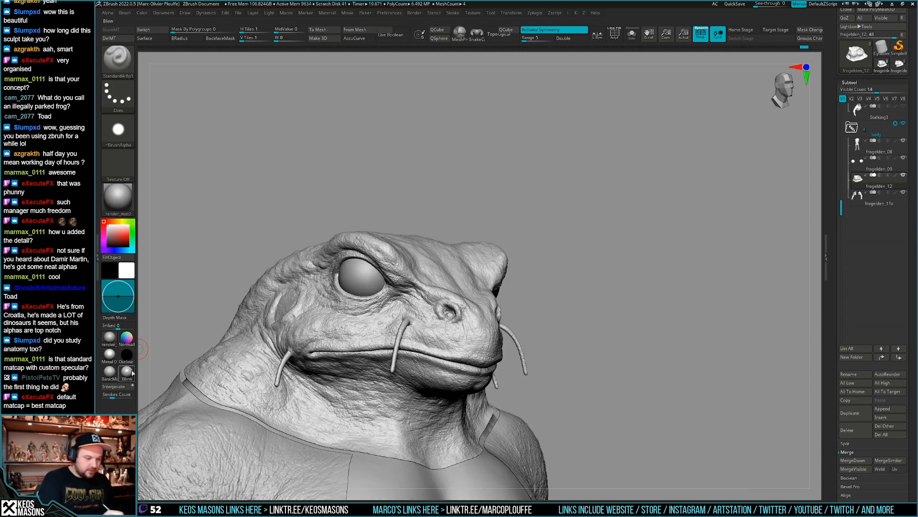
left_click(127, 372)
left_click_drag(631, 252, 638, 232)
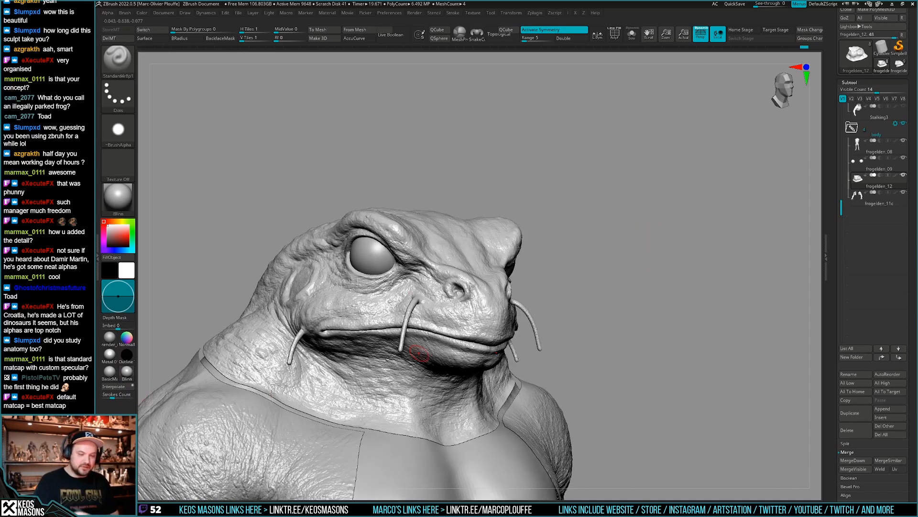
left_click(110, 372)
mouse_move(643, 296)
left_mouse_down()
mouse_move(687, 294)
mouse_move(661, 279)
mouse_move(700, 280)
mouse_move(638, 289)
left_mouse_up()
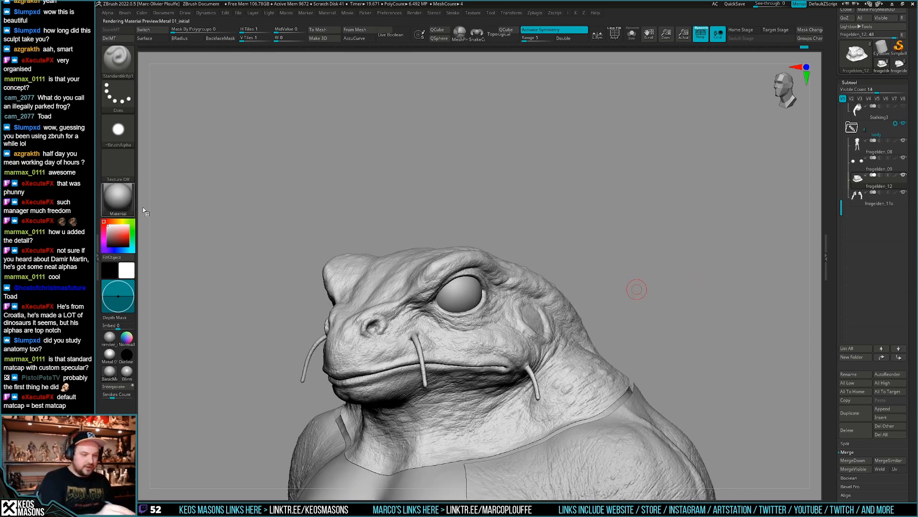
left_click(117, 196)
left_click(195, 362)
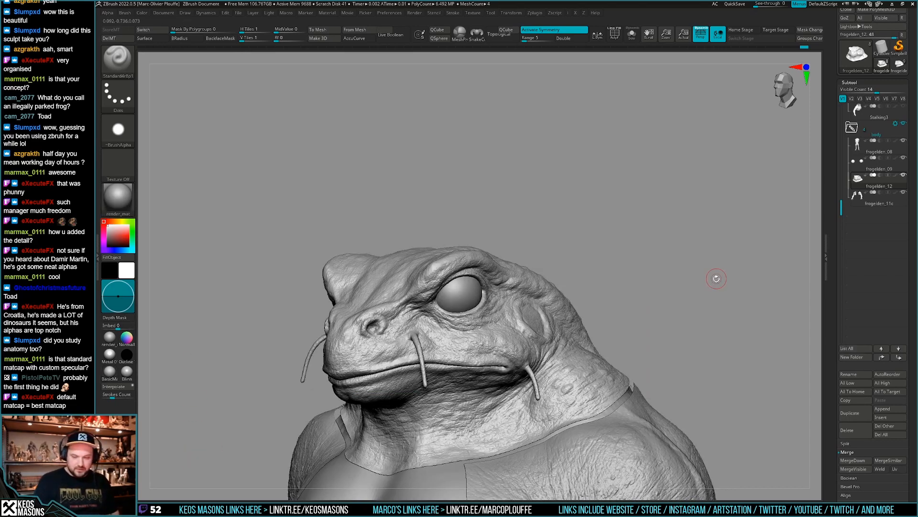
left_click_drag(714, 272, 740, 266)
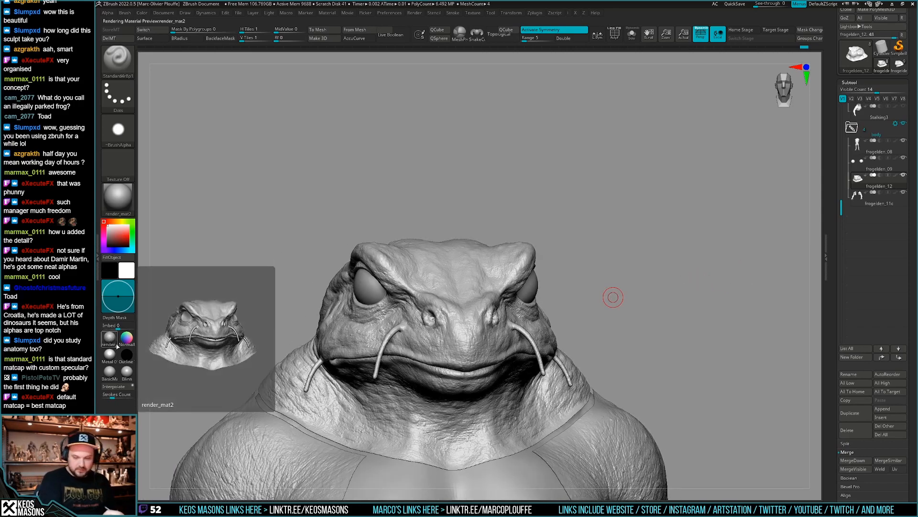
left_click_drag(662, 302, 572, 349)
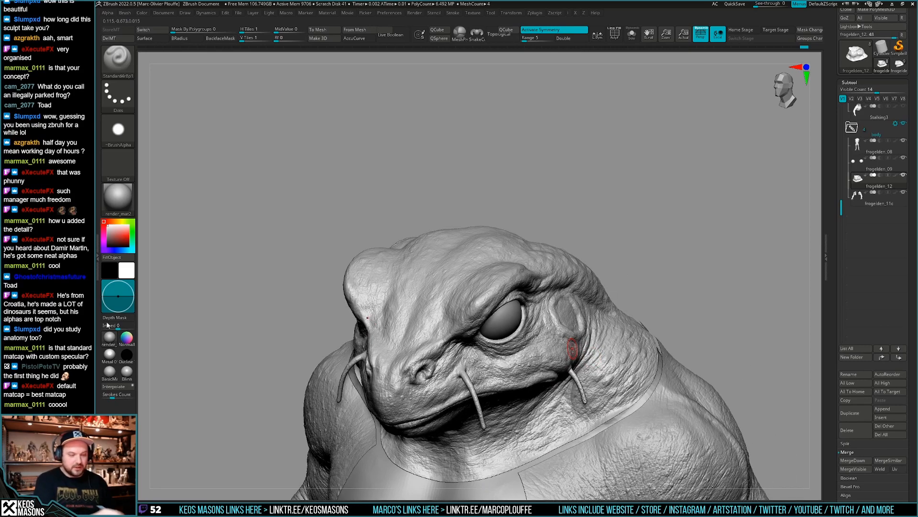
- Turn off symmetry after checking the snout and head from the front and from above
mouse_move(574, 352)
right_mouse_down()
mouse_move(550, 352)
mouse_move(549, 373)
mouse_move(542, 335)
mouse_move(562, 302)
right_mouse_up()
mouse_move(538, 354)
right_mouse_down("ctrl")
mouse_move(515, 347)
mouse_move(519, 325)
right_mouse_up("ctrl")
right_click_drag(519, 325, 636, 328)
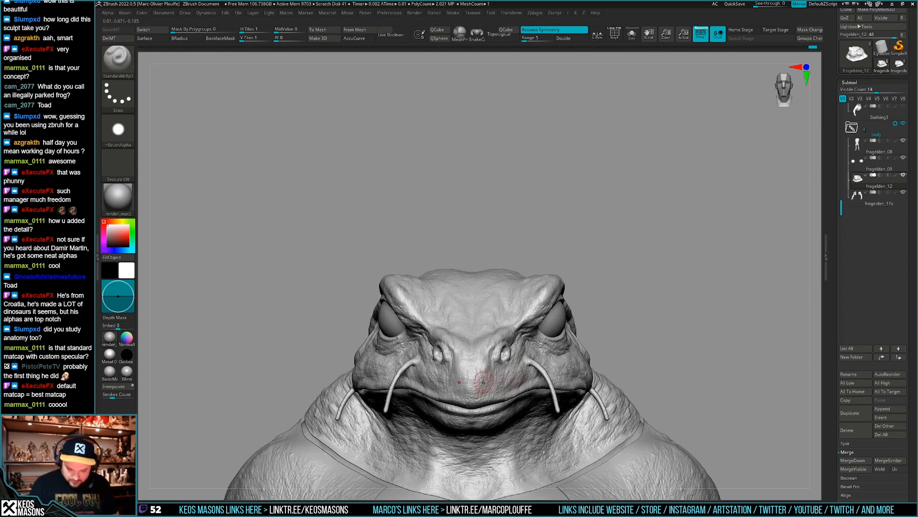
right_click_drag(481, 313, 483, 344)
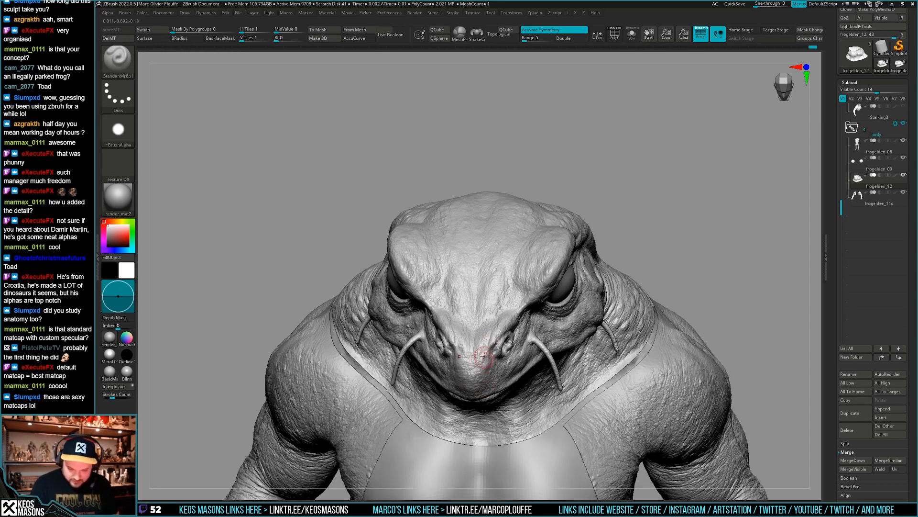
key("x")
mouse_move(480, 407)
right_mouse_down()
mouse_move(470, 377)
mouse_move(494, 394)
mouse_move(492, 344)
mouse_move(547, 188)
mouse_move(557, 209)
mouse_move(631, 195)
mouse_move(630, 169)
mouse_move(641, 180)
mouse_move(635, 196)
mouse_move(637, 182)
mouse_move(646, 189)
right_mouse_up()
- Show the painted colors on all subtools briefly, hide them again, and compare the Blinn material with render_mat2
left_click(895, 175, "shift")
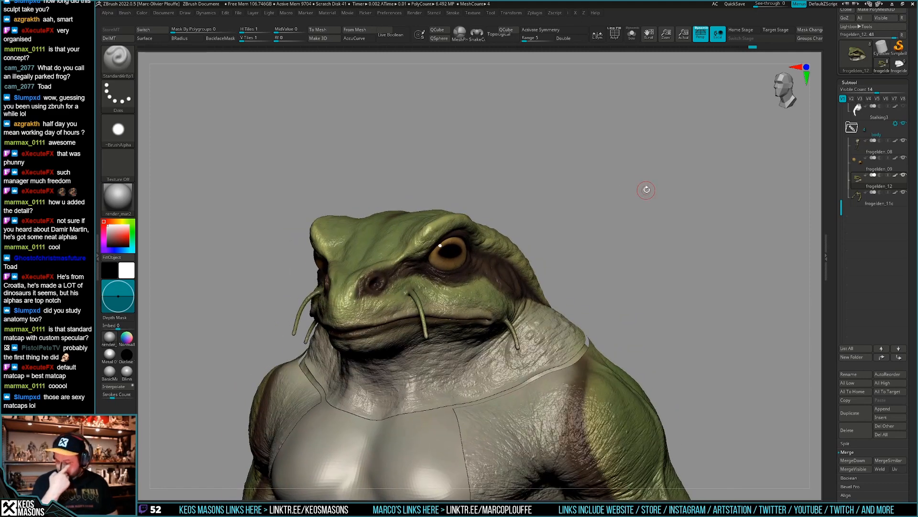
left_click(894, 175, "shift")
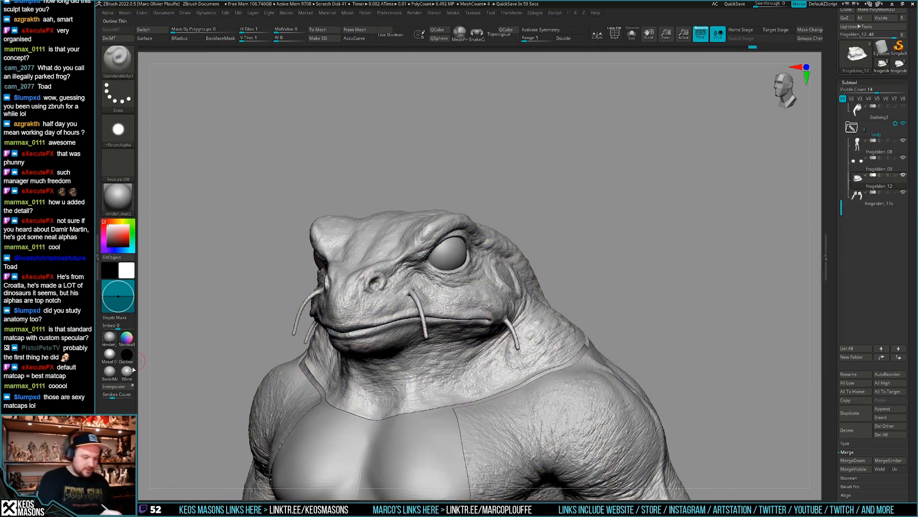
left_click(126, 371)
right_click_drag(695, 279, 696, 282)
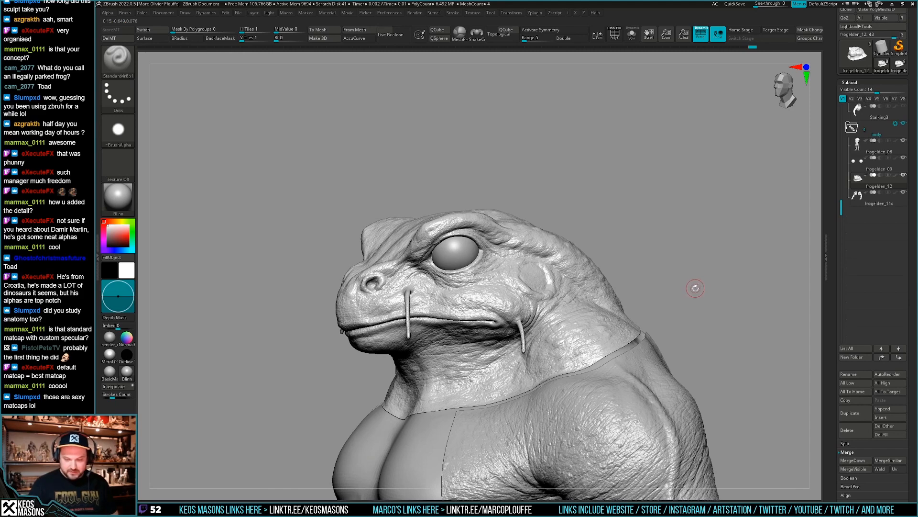
right_click_drag(505, 305, 523, 290)
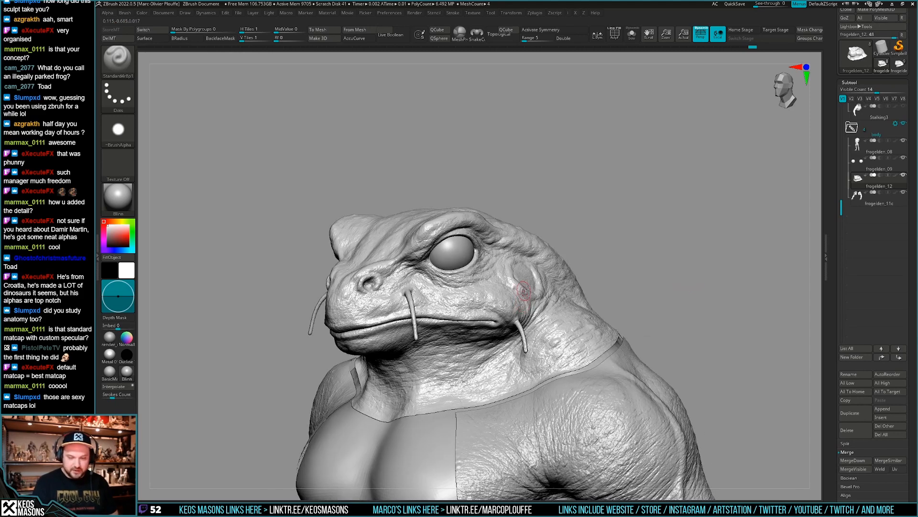
right_click_drag(697, 266, 685, 299)
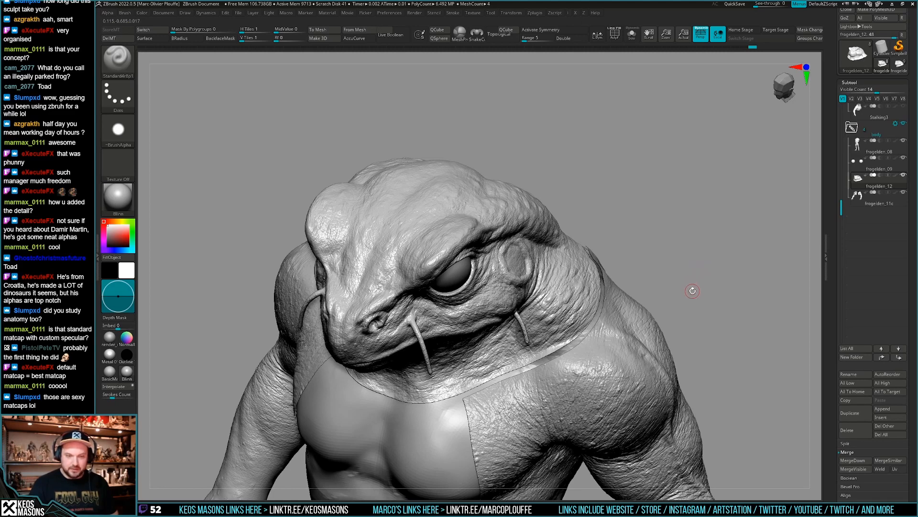
left_click(110, 338)
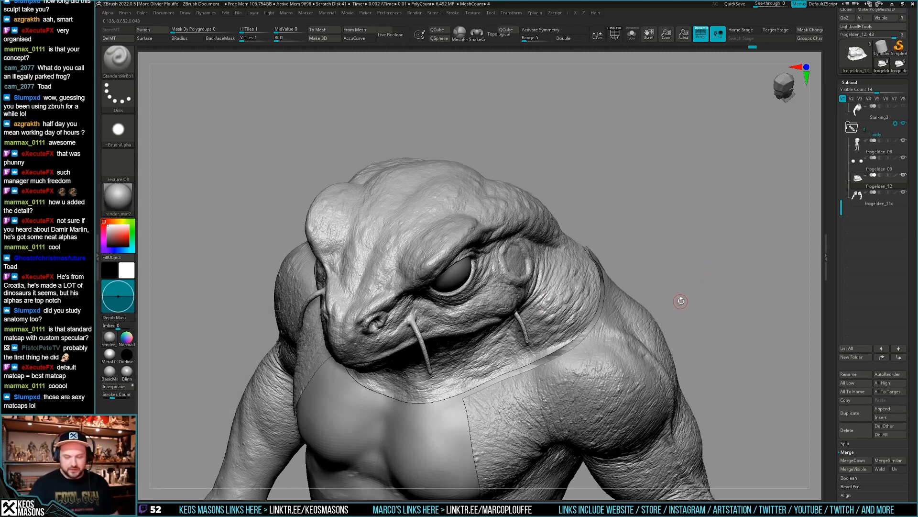
- Examine the head, neck and shoulder skin detail from the front, three-quarter and side views
mouse_move(682, 307)
right_mouse_down()
mouse_move(668, 262)
mouse_move(555, 337)
mouse_move(452, 336)
mouse_move(481, 359)
right_mouse_up()
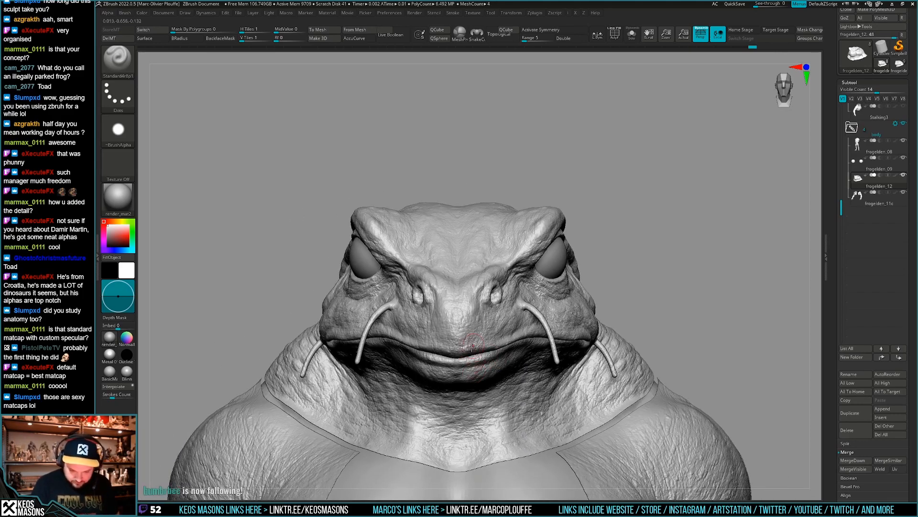
right_click_drag(641, 193, 653, 239, "ctrl")
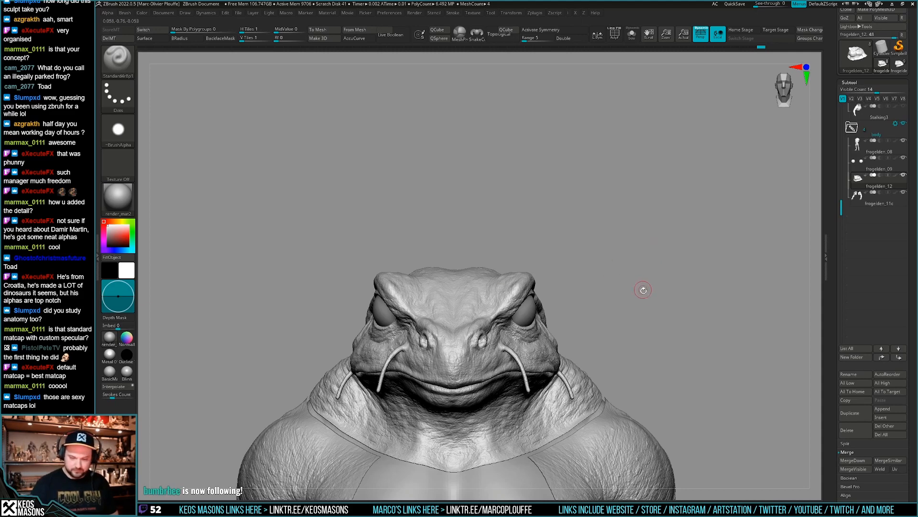
right_click_drag(643, 289, 547, 375)
mouse_move(557, 342)
right_mouse_down("alt")
mouse_move(542, 375)
mouse_move(553, 356)
right_mouse_up("alt")
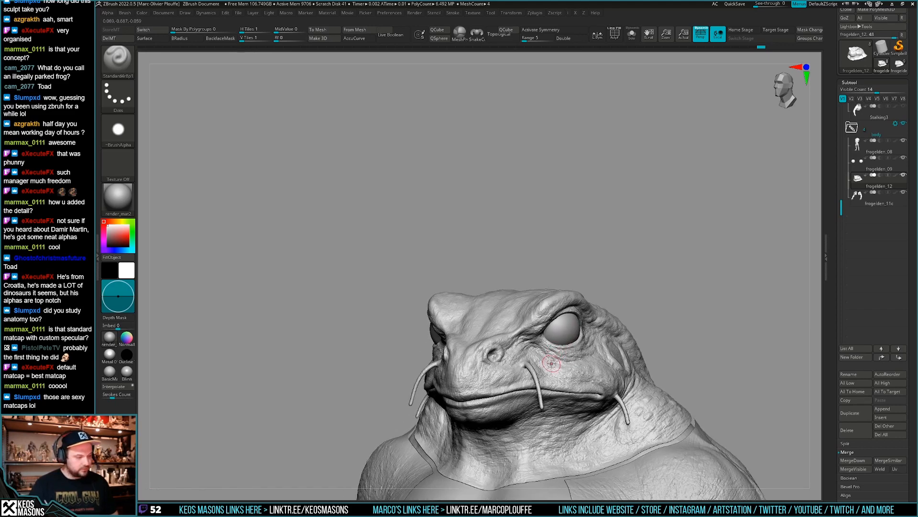
mouse_move(671, 297)
right_mouse_down()
mouse_move(681, 319)
mouse_move(671, 290)
mouse_move(685, 295)
right_mouse_up()
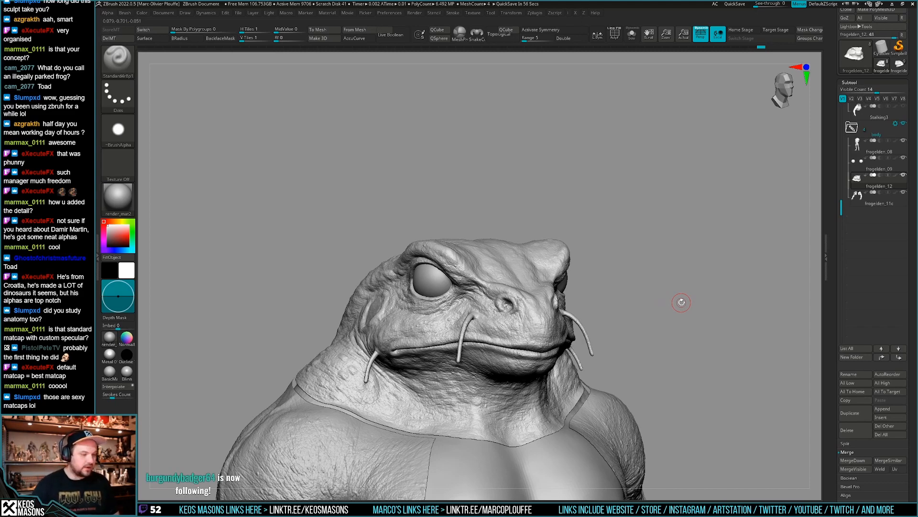
mouse_move(688, 304)
right_mouse_down()
mouse_move(697, 295)
mouse_move(660, 301)
mouse_move(679, 316)
right_mouse_up()
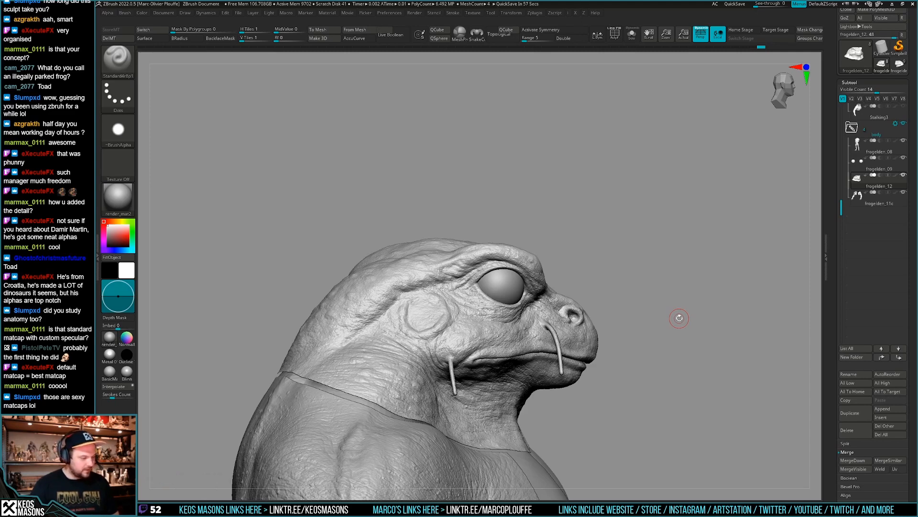
mouse_move(680, 318)
right_mouse_down()
mouse_move(675, 293)
mouse_move(658, 322)
mouse_move(526, 345)
mouse_move(574, 315)
mouse_move(658, 302)
mouse_move(646, 322)
mouse_move(659, 300)
mouse_move(634, 262)
right_mouse_up()
- Stop recording on the current sculpt layer and add a new layer that records the next details
scroll(845, 255, "down", 5)
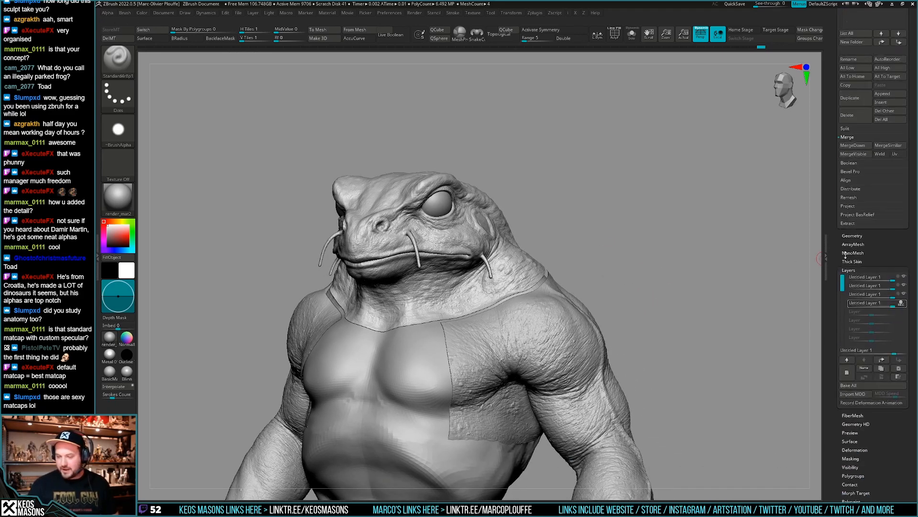
left_click(904, 304)
left_click(904, 304)
left_click(904, 305)
mouse_move(720, 310)
right_mouse_down("shift")
mouse_move(686, 311)
mouse_move(711, 298)
right_mouse_up("shift")
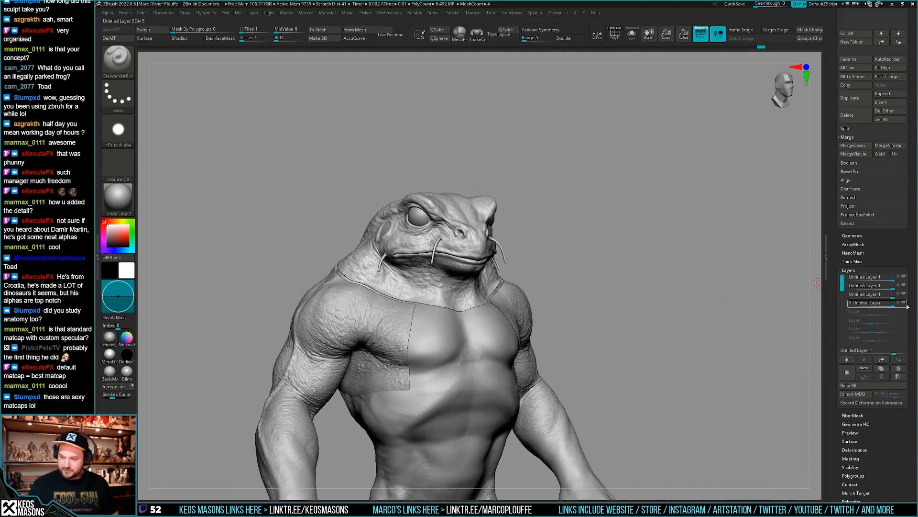
mouse_move(906, 308)
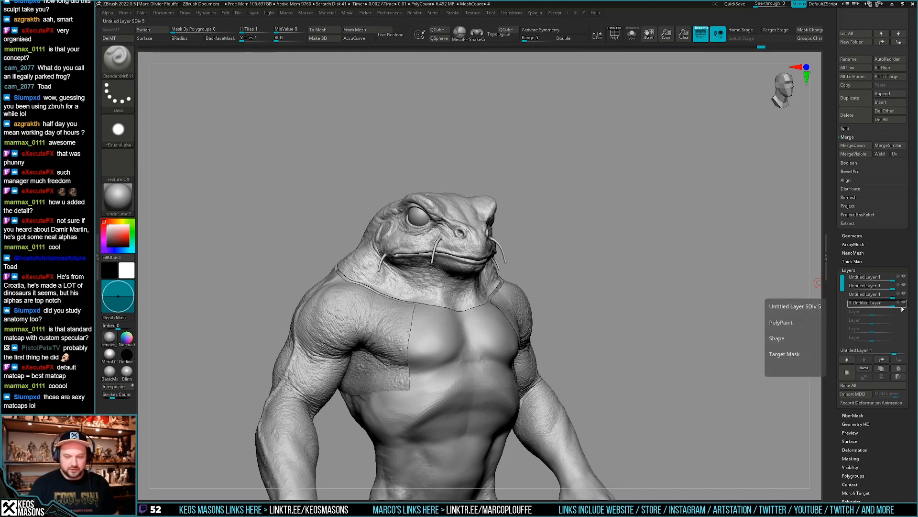
left_click(847, 372)
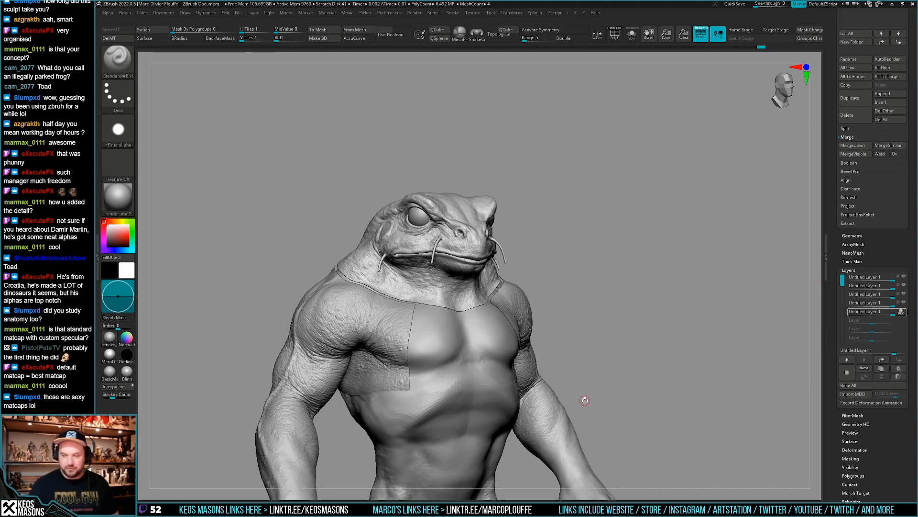
- Switch to the DamStandard brush and carve thin creases into the skin on the side of the neck
mouse_move(588, 399)
left_mouse_down("shift")
mouse_move(640, 336)
mouse_move(644, 369)
mouse_move(648, 337)
mouse_move(656, 343)
mouse_move(645, 348)
mouse_move(631, 342)
mouse_move(640, 368)
left_mouse_up("shift")
key("b")
key("d")
key("s")
left_click_drag(639, 368, 587, 319)
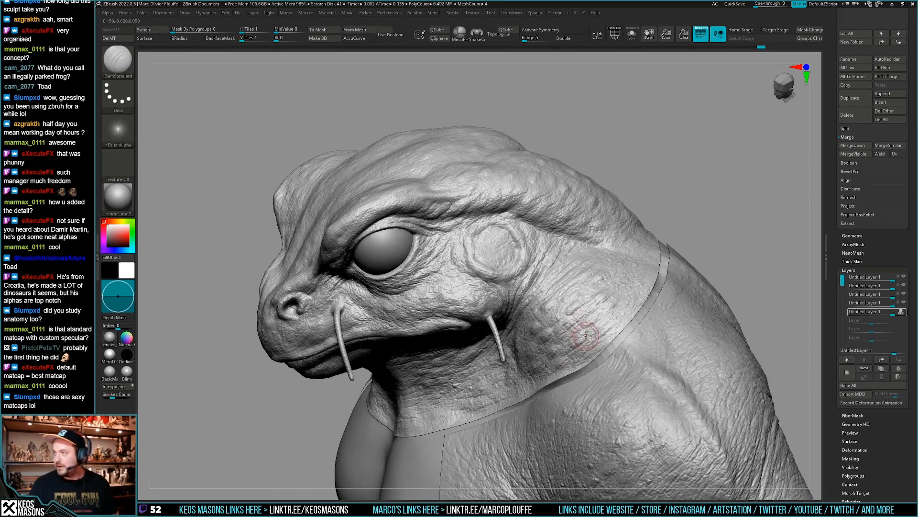
right_click_drag(586, 350, 606, 323)
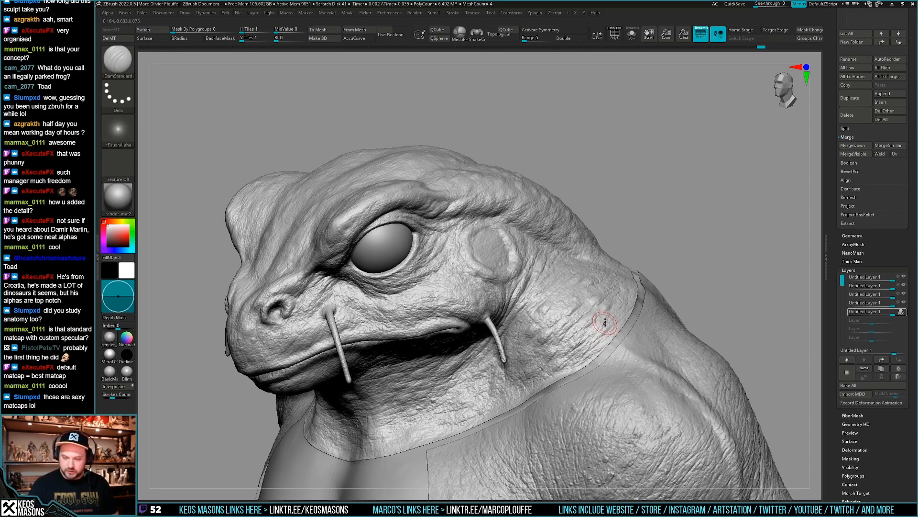
key("space")
left_click(615, 266)
mouse_move(664, 277)
left_mouse_down()
mouse_move(670, 311)
mouse_move(621, 320)
left_mouse_up()
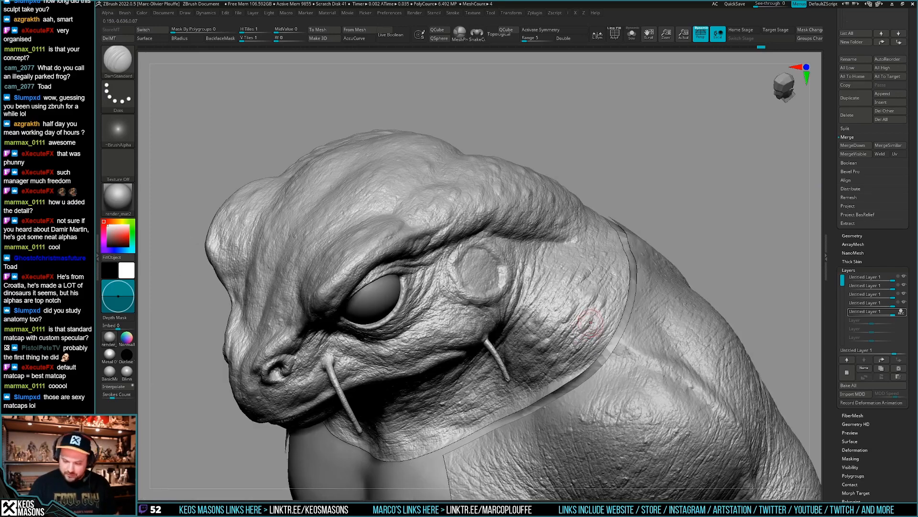
- Carve more fine wrinkles along the neck between the jaw corner and the shoulder edge
mouse_move(595, 322)
right_mouse_down()
mouse_move(591, 314)
mouse_move(570, 319)
mouse_move(574, 300)
right_mouse_up()
key("ctrl")
mouse_move(652, 314)
right_mouse_down()
mouse_move(585, 302)
mouse_move(548, 347)
mouse_move(555, 356)
mouse_move(569, 331)
right_mouse_up()
right_click_drag(537, 369, 584, 323, "ctrl")
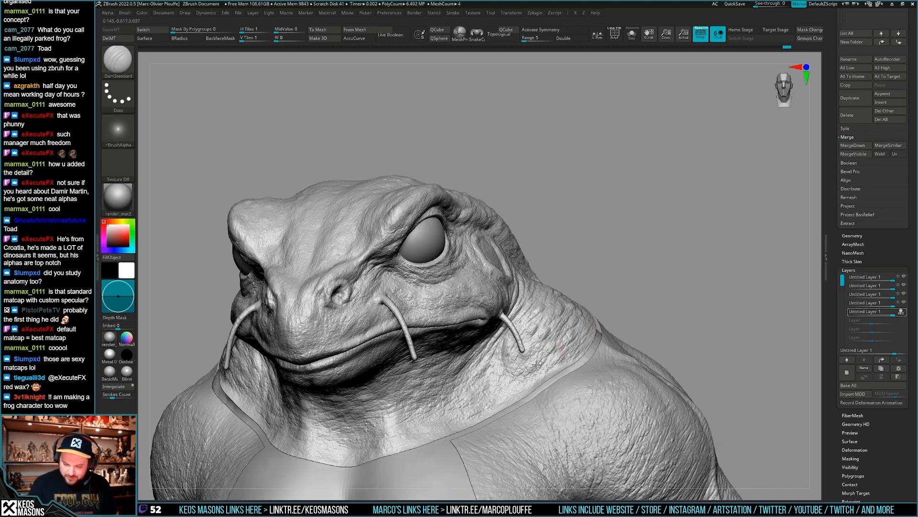
right_click_drag(537, 365, 580, 344)
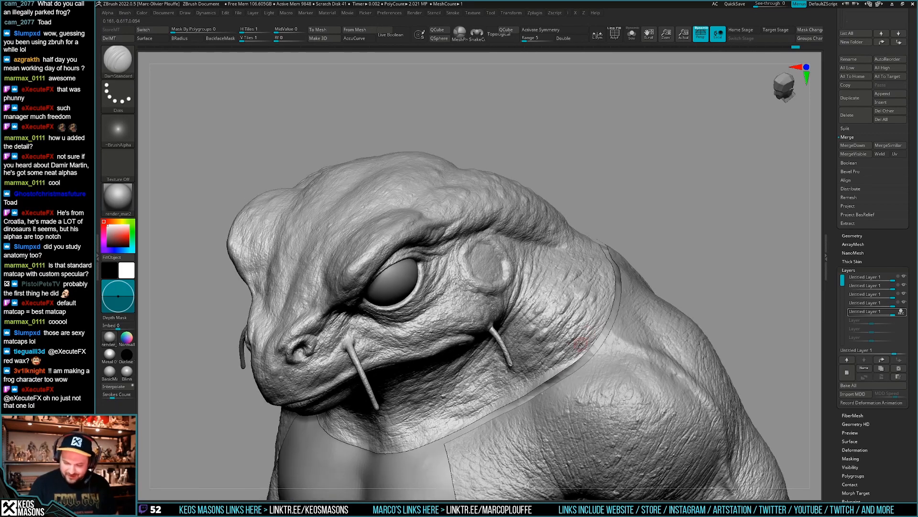
mouse_move(599, 306)
right_mouse_down()
mouse_move(578, 330)
mouse_move(598, 325)
mouse_move(587, 319)
right_mouse_up()
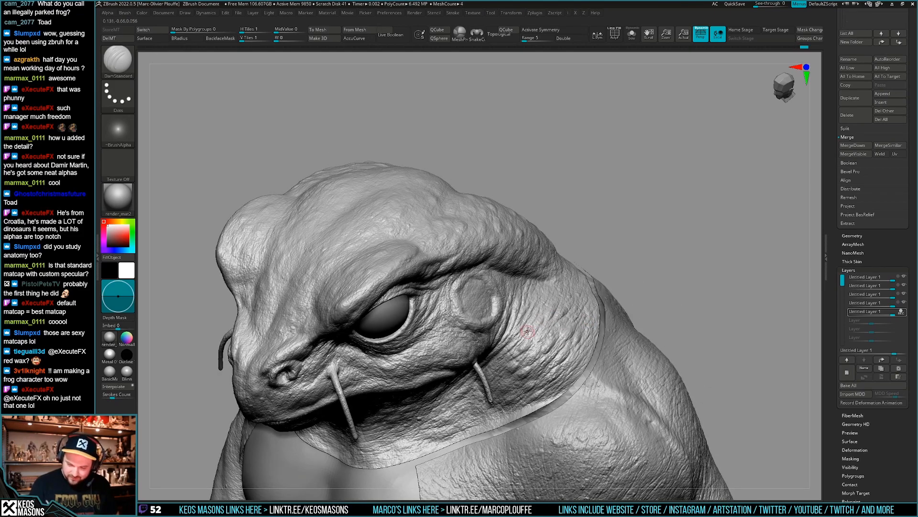
- Raise the brush's Z Intensity slightly and deepen the skin folds behind the round ear disc
right_click_drag(528, 331, 587, 331)
key("space")
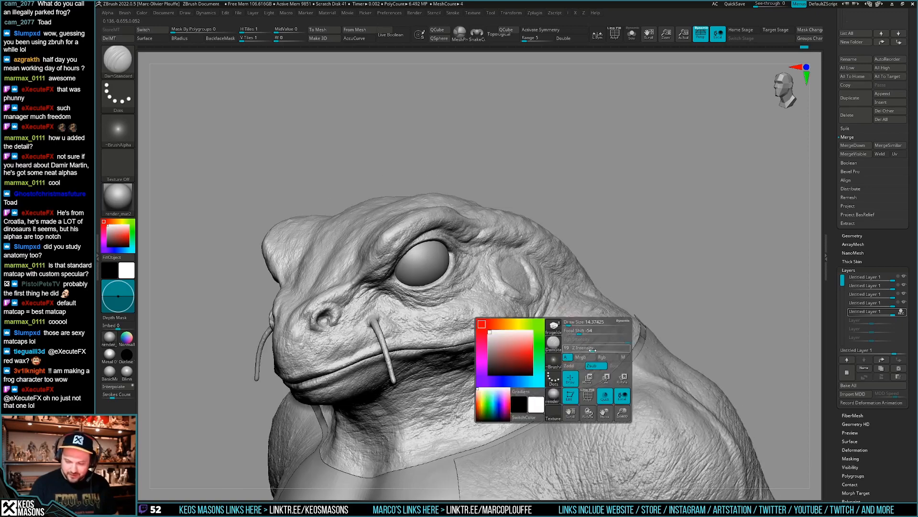
left_click_drag(593, 350, 603, 350)
right_click_drag(574, 341, 551, 332, "ctrl")
key("space")
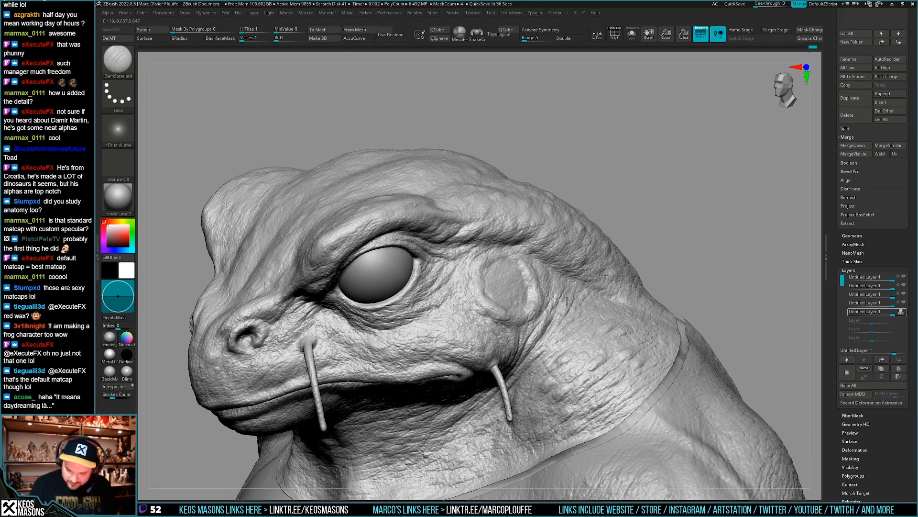
right_click_drag(567, 301, 565, 325)
key("space")
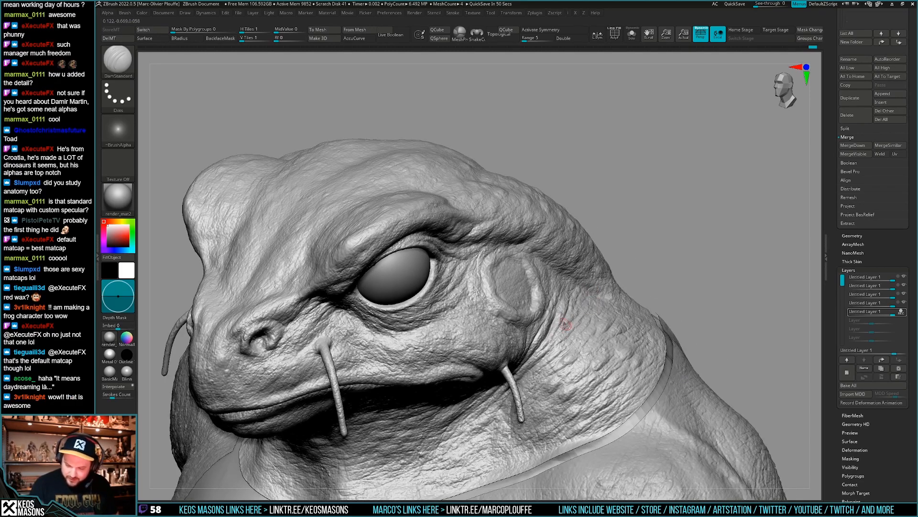
- Extend the creases from below the ear disc across the side of the neck toward its back
mouse_move(538, 355)
right_mouse_down()
mouse_move(552, 332)
mouse_move(568, 334)
mouse_move(555, 344)
mouse_move(602, 304)
mouse_move(604, 332)
mouse_move(602, 313)
mouse_move(576, 318)
right_mouse_up()
right_click_drag(576, 318, 559, 309, "ctrl")
right_click(549, 353)
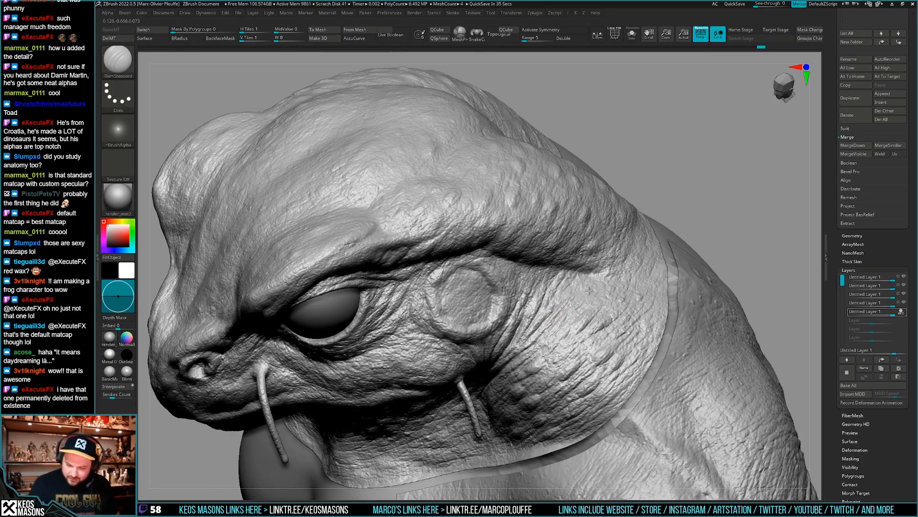
key("ctrl")
mouse_move(588, 340)
right_mouse_down("ctrl")
mouse_move(579, 292)
mouse_move(607, 287)
mouse_move(586, 322)
mouse_move(579, 290)
right_mouse_up("ctrl")
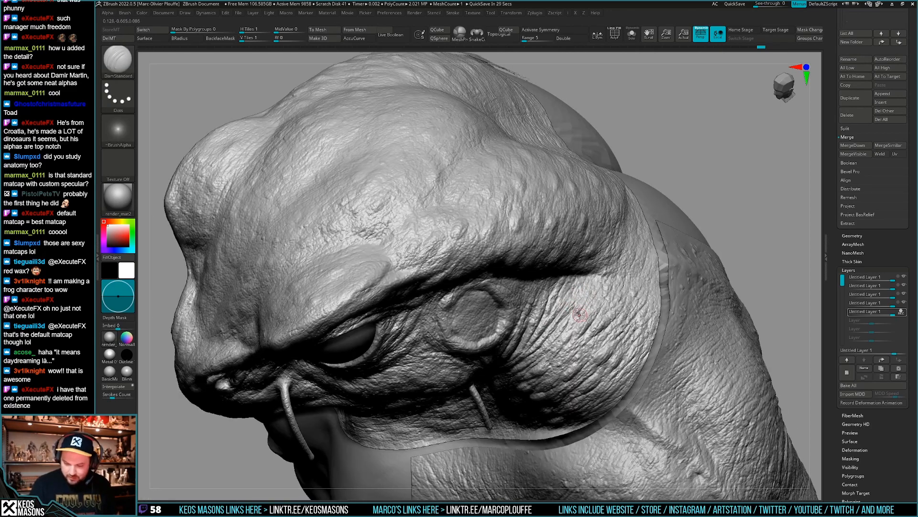
right_click_drag(564, 328, 586, 306)
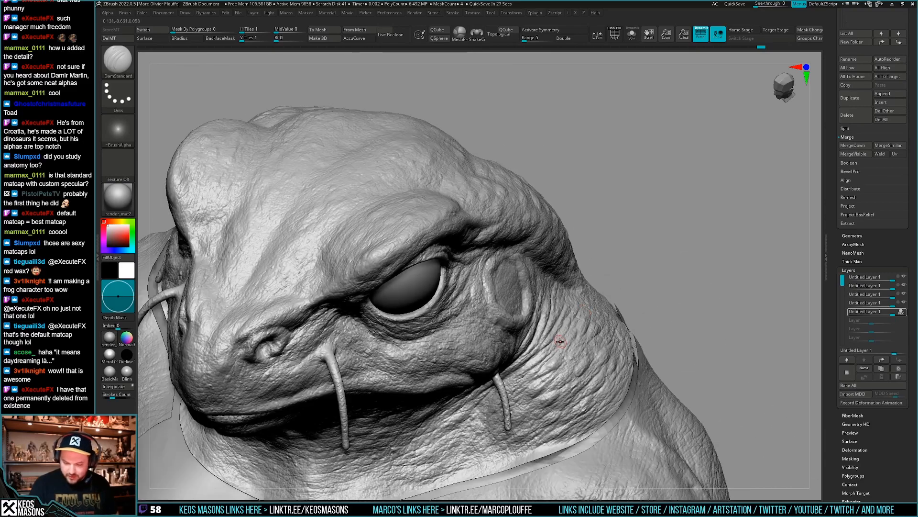
right_click_drag(561, 343, 577, 330, "ctrl")
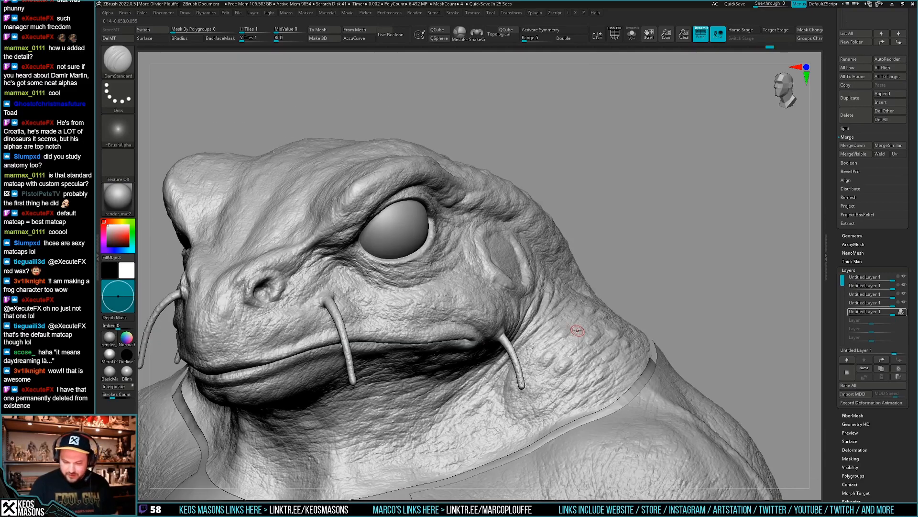
right_click_drag(521, 360, 584, 326)
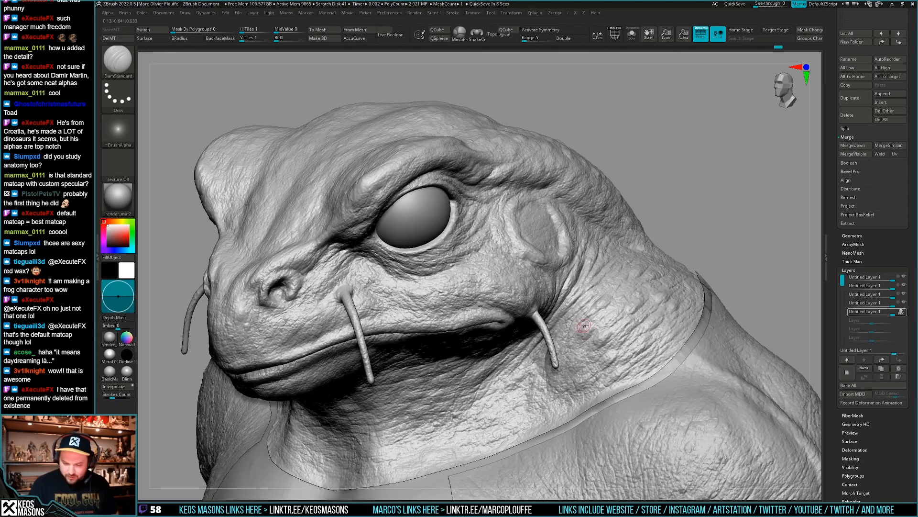
- Carve creases beneath the jaw corner and along the side of the throat
left_click_drag(573, 337, 569, 347)
mouse_move(574, 340)
right_mouse_down("ctrl")
mouse_move(581, 321)
mouse_move(662, 299)
mouse_move(577, 353)
mouse_move(606, 312)
mouse_move(582, 328)
mouse_move(612, 296)
mouse_move(595, 303)
mouse_move(572, 294)
right_mouse_up("ctrl")
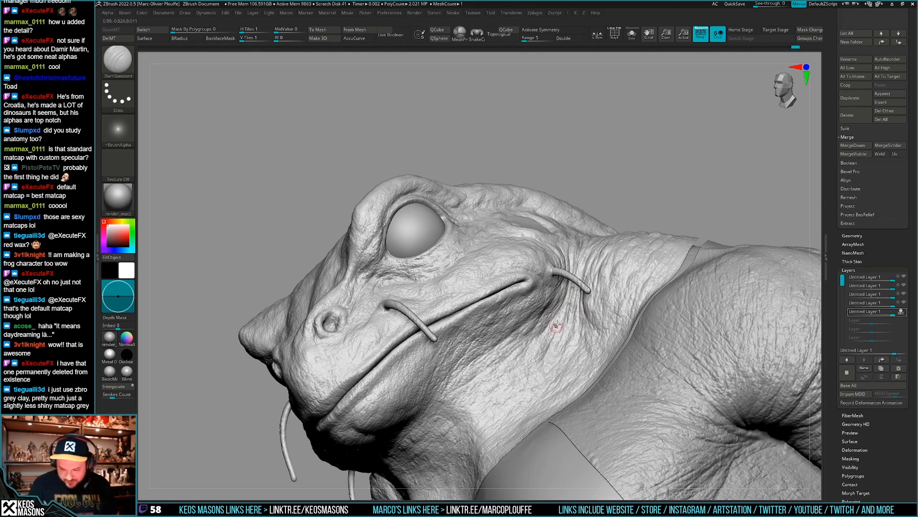
mouse_move(562, 313)
right_mouse_down()
mouse_move(564, 335)
mouse_move(566, 324)
mouse_move(553, 327)
mouse_move(569, 338)
mouse_move(563, 368)
right_mouse_up()
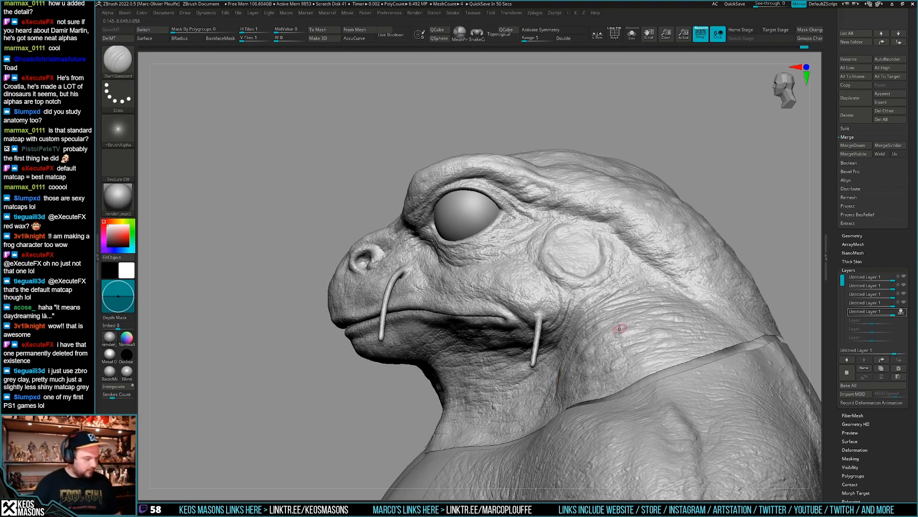
mouse_move(573, 361)
right_mouse_down()
mouse_move(585, 351)
mouse_move(564, 464)
mouse_move(538, 417)
mouse_move(561, 338)
mouse_move(539, 354)
mouse_move(545, 340)
right_mouse_up()
left_click_drag(541, 344, 553, 340)
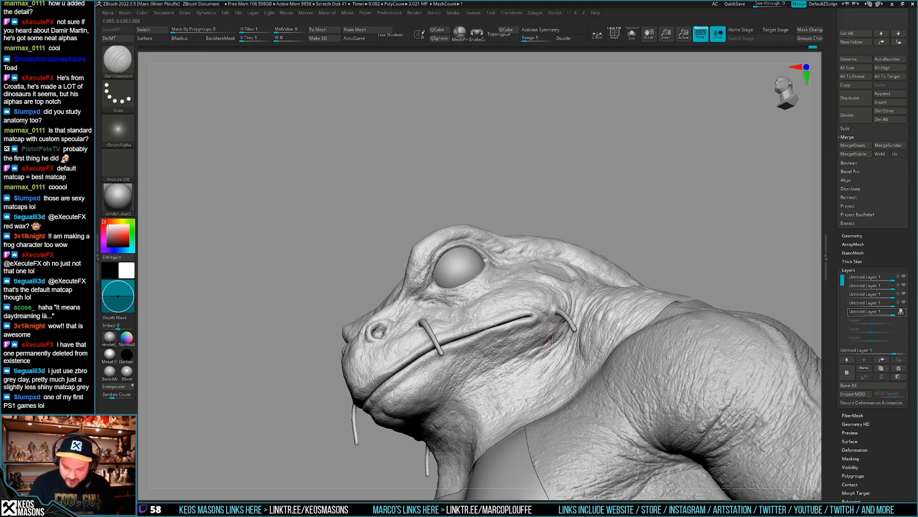
right_click_drag(542, 339, 576, 306)
right_click_drag(590, 344, 657, 296)
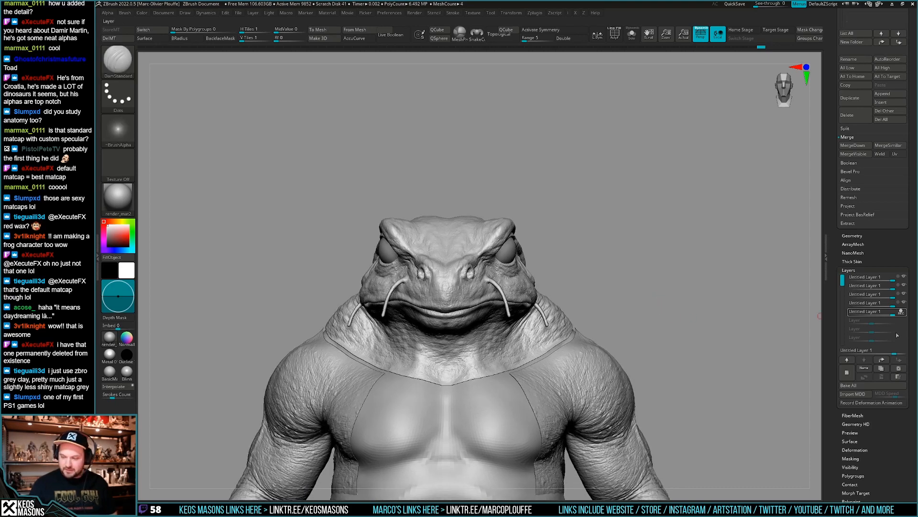
- Stop recording on the newest sculpt layer, hide all the head's sculpt layers, and isolate the head with Solo
left_click(902, 312)
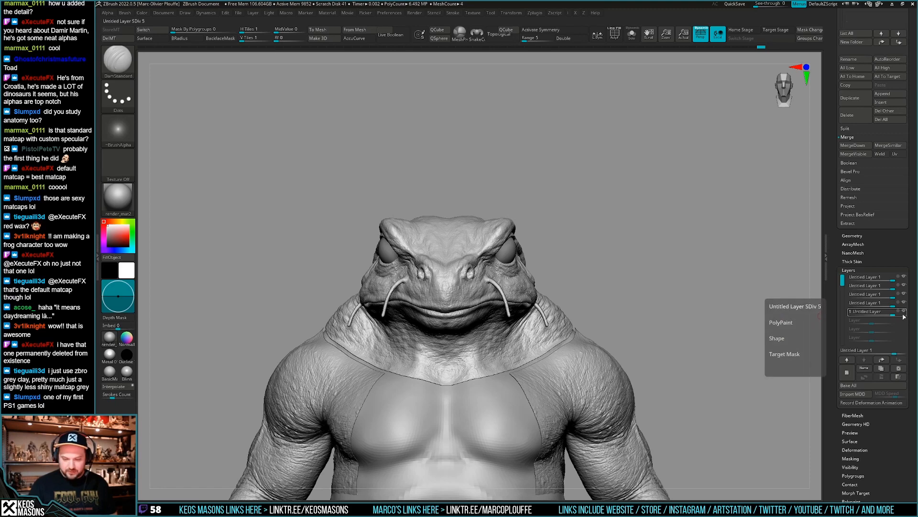
left_click_drag(906, 312, 905, 296)
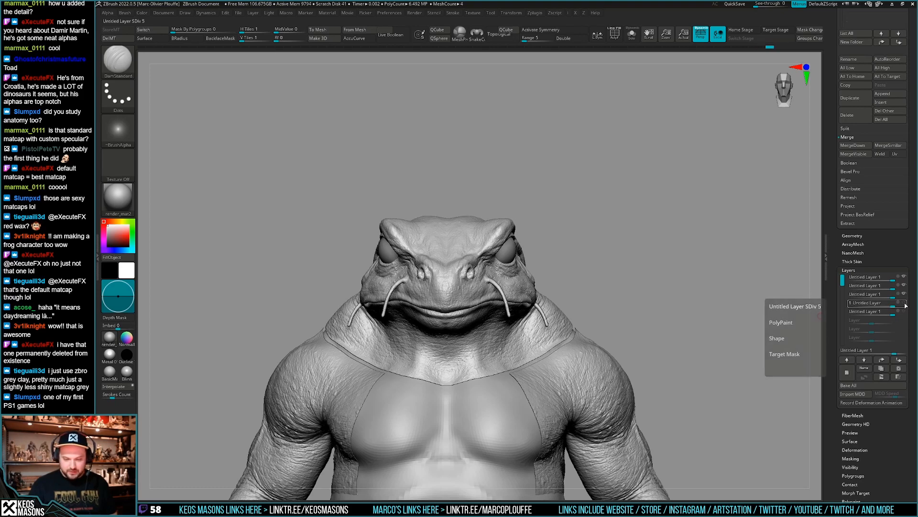
left_click_drag(906, 296, 906, 315)
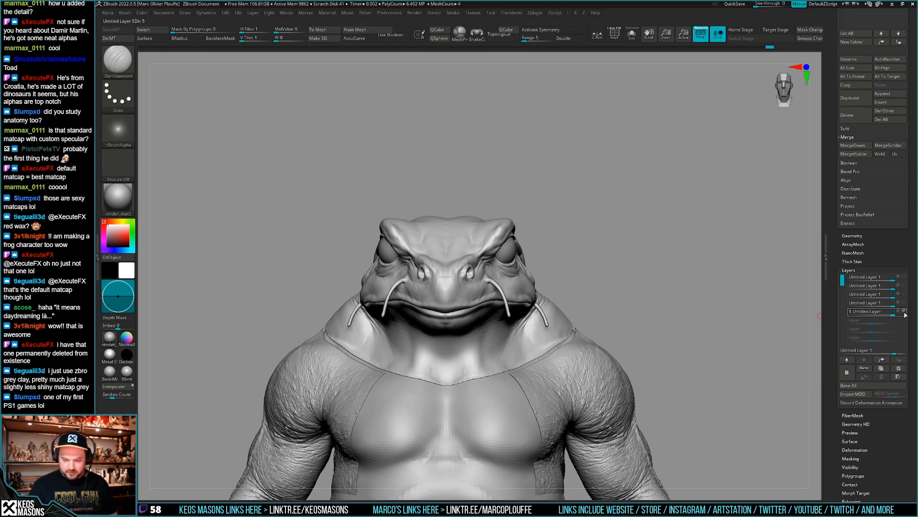
key("shift+s")
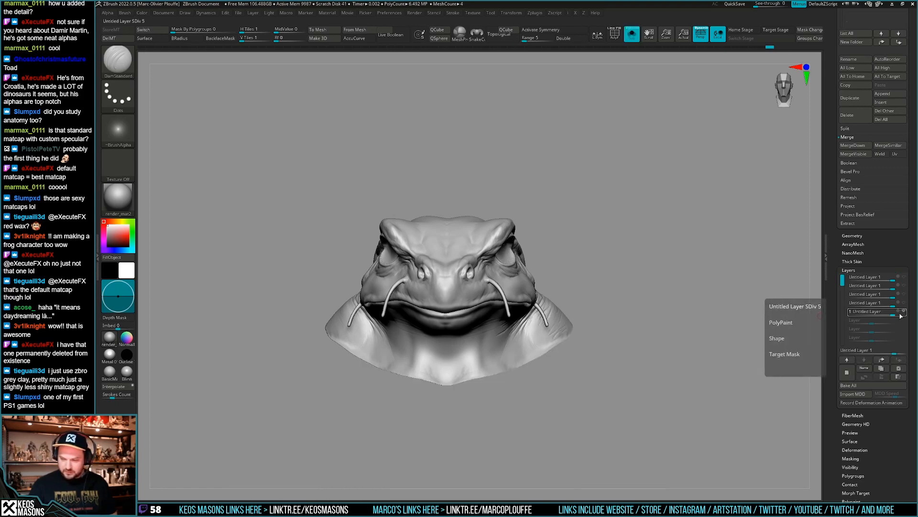
- Resume recording on the newest layer, then drop the head down to subdivision level 3
left_click(900, 313)
left_click_drag(621, 365, 650, 359, "alt")
key("shift+c")
key("g")
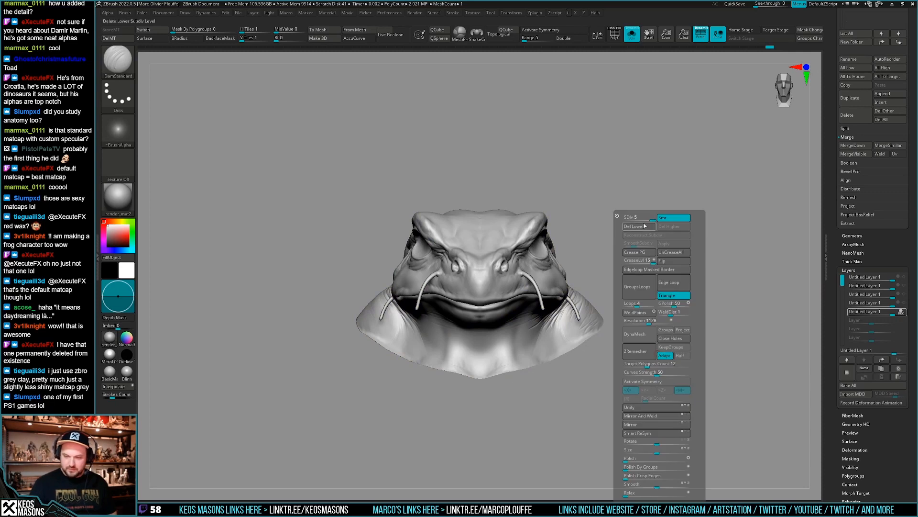
left_click(645, 226)
mouse_move(701, 130)
left_mouse_down("ctrl")
mouse_move(606, 242)
mouse_move(479, 450)
left_mouse_up("ctrl")
key("shift+d")
key("shift+d")
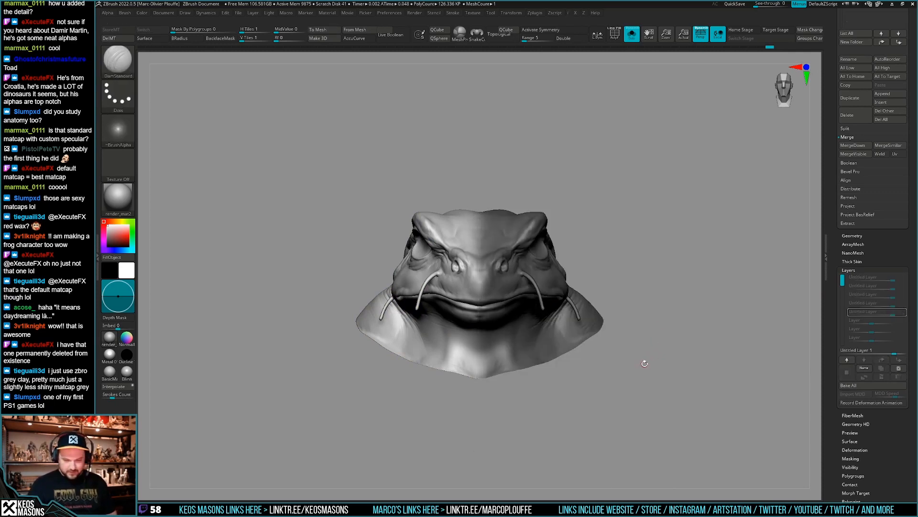
- Restore the head's mesh symmetry with Smart ReSym while stepping from subdivision level 3 up to level 5
key("g")
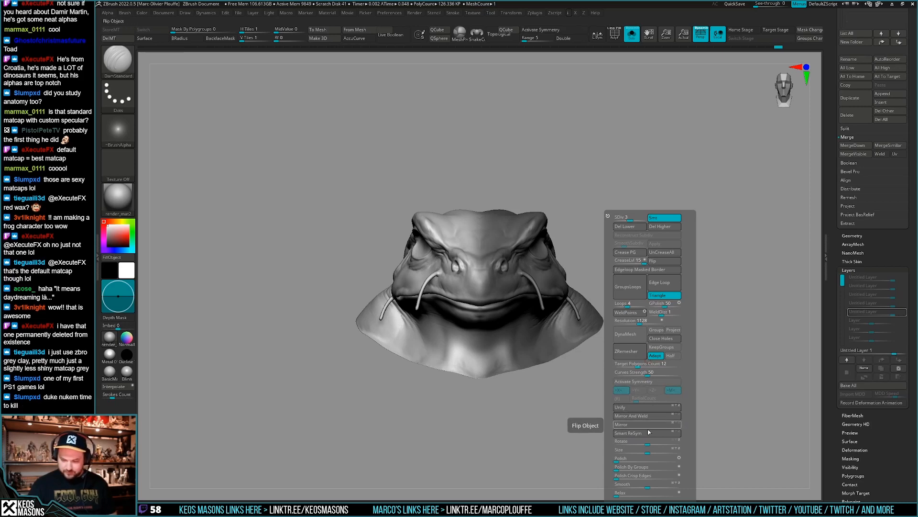
key("g")
key("d")
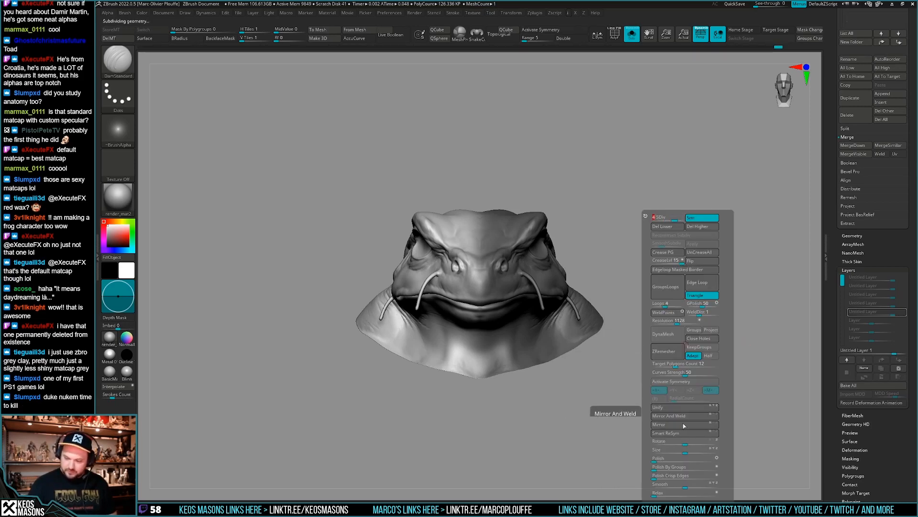
left_click(684, 433)
key("g")
key("d")
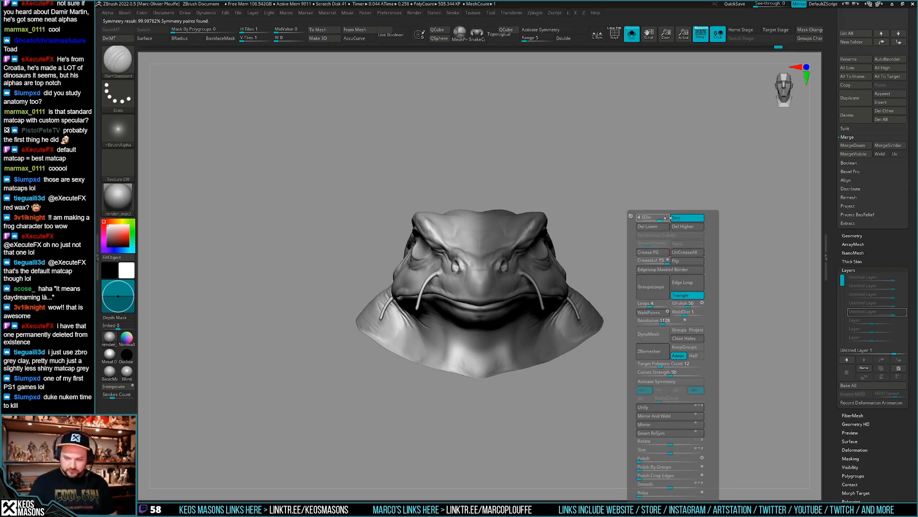
left_click(676, 434)
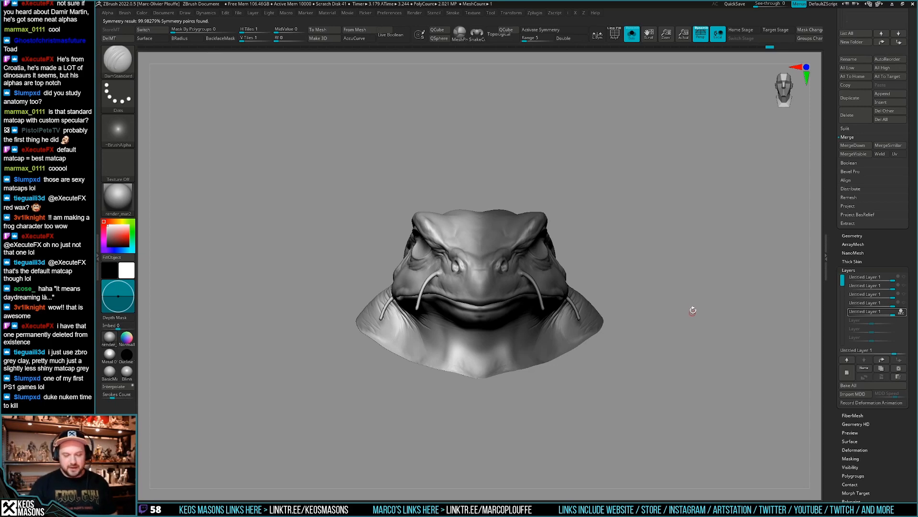
- Make the head's hidden sculpt layers visible again and put the newest layer back in record mode
mouse_move(686, 301)
left_mouse_down("shift")
mouse_move(688, 327)
mouse_move(684, 305)
left_mouse_up("shift")
mouse_move(482, 285)
right_mouse_down("shift")
mouse_move(483, 272)
mouse_move(510, 256)
right_mouse_up("shift")
mouse_move(675, 336)
left_mouse_down("alt")
mouse_move(654, 309)
mouse_move(635, 312)
mouse_move(662, 342)
mouse_move(547, 355)
left_mouse_up("alt")
mouse_move(547, 355)
right_mouse_down("ctrl")
mouse_move(547, 367)
mouse_move(522, 328)
right_mouse_up("ctrl")
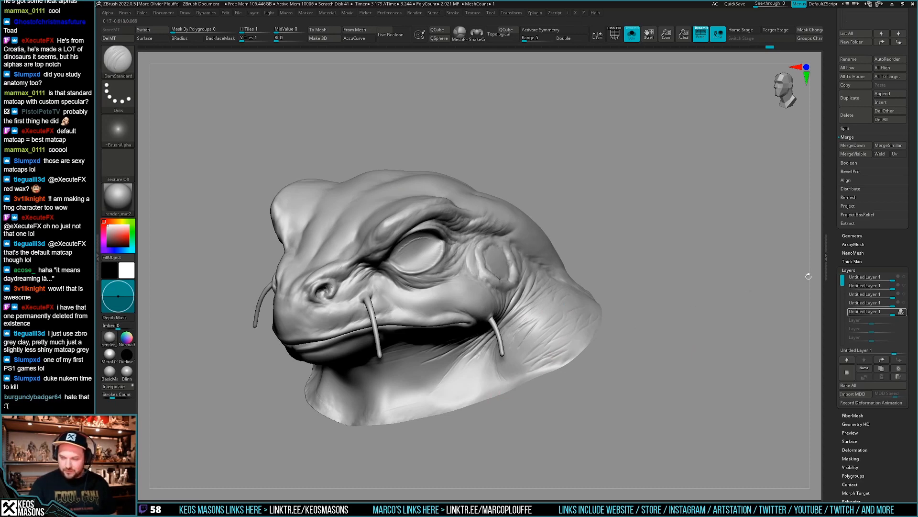
left_click(905, 287)
left_click(905, 295)
left_click(904, 304)
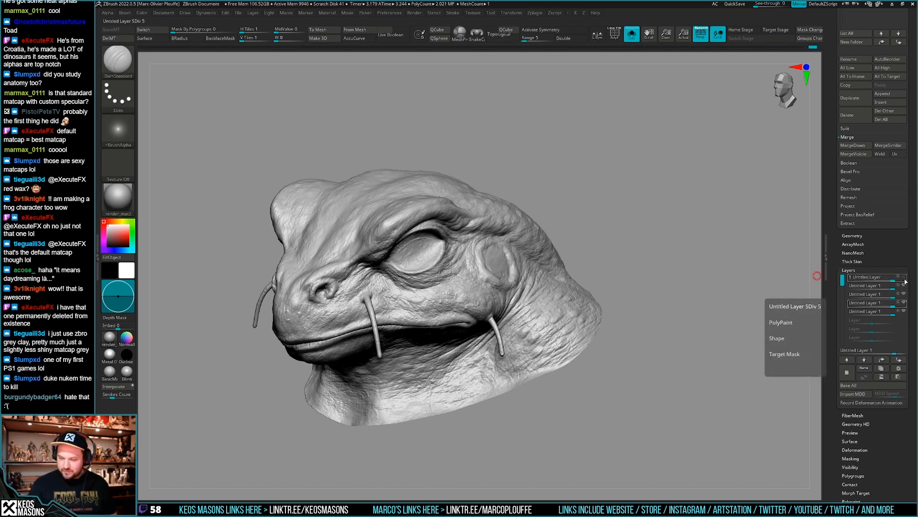
left_click(902, 311)
- Turn on symmetry and carve mirrored creases into the neck skin below the mouth corner
mouse_move(587, 366)
right_mouse_down()
mouse_move(597, 343)
mouse_move(578, 352)
mouse_move(596, 349)
mouse_move(589, 356)
right_mouse_up()
key("space")
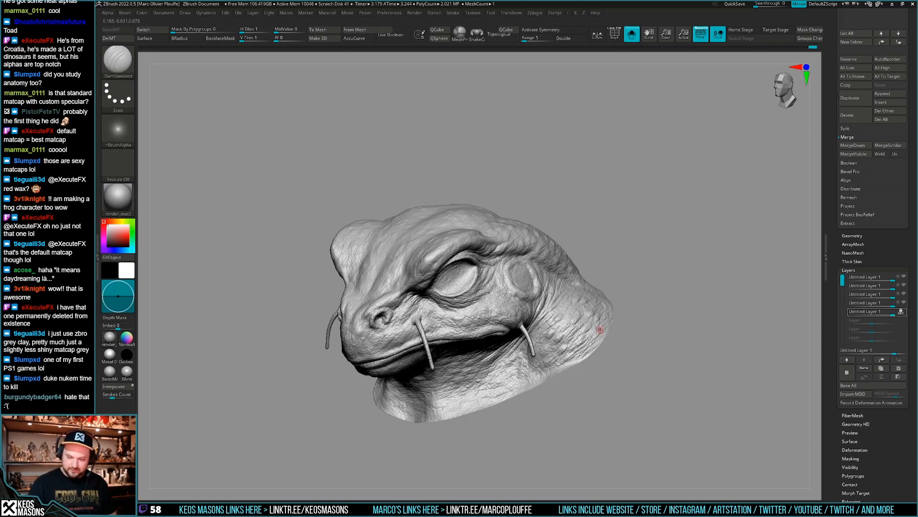
left_click_drag(596, 357, 555, 361)
key("x")
right_click_drag(554, 361, 569, 360)
mouse_move(569, 360)
right_mouse_down("ctrl")
mouse_move(529, 354)
mouse_move(521, 372)
right_mouse_up("ctrl")
left_click_drag(523, 363, 500, 398)
right_click_drag(510, 383, 488, 374)
right_click_drag(488, 373, 640, 336, "ctrl")
left_click_drag(630, 365, 527, 334)
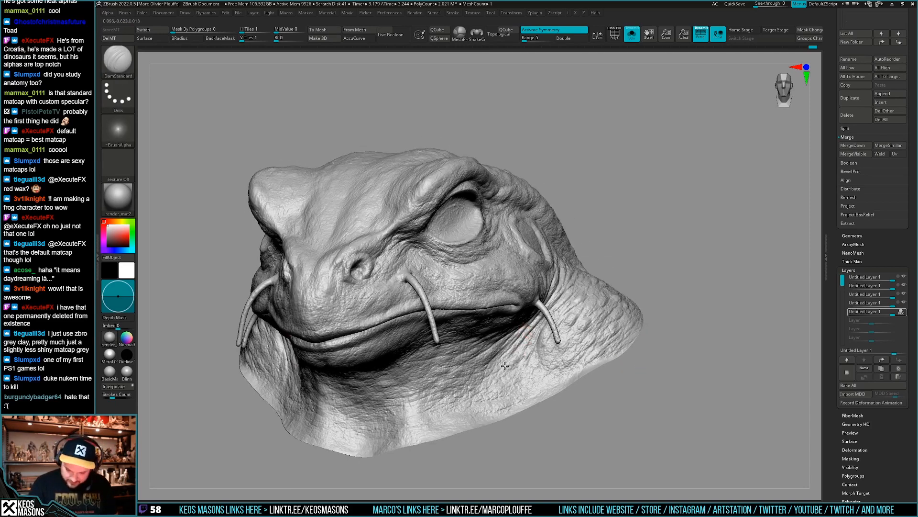
- Carve fine creases into the skin between the mouth corner and the eardrum and onto the side of the neck
mouse_move(514, 352)
right_mouse_down()
mouse_move(538, 318)
mouse_move(529, 322)
mouse_move(533, 276)
mouse_move(523, 301)
mouse_move(546, 312)
mouse_move(532, 272)
mouse_move(547, 303)
mouse_move(553, 270)
right_mouse_up()
left_click_drag(553, 271, 557, 257, "shift")
mouse_move(558, 257)
right_mouse_down()
mouse_move(551, 280)
mouse_move(536, 287)
right_mouse_up()
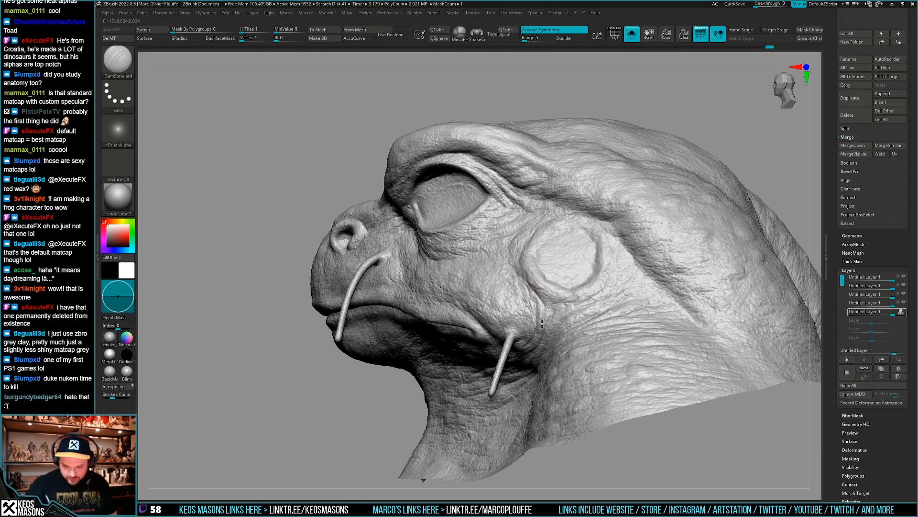
right_click_drag(542, 324, 544, 324)
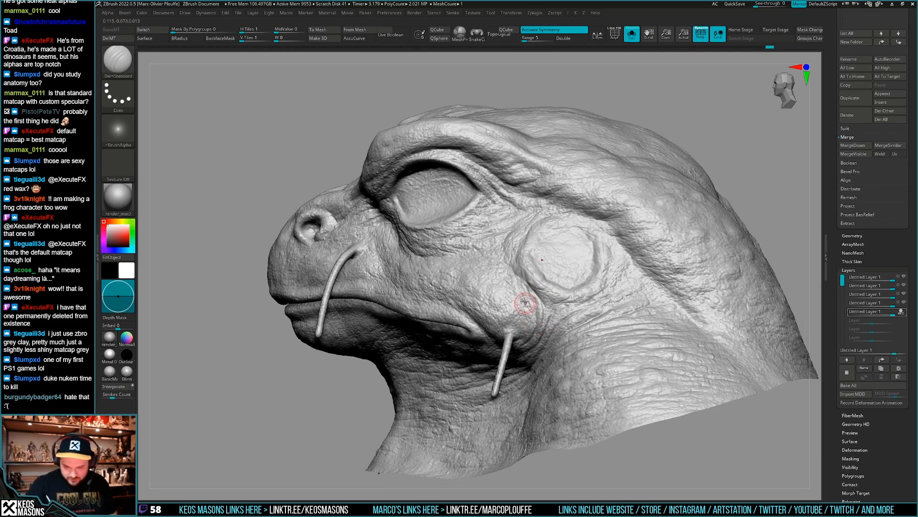
mouse_move(517, 284)
right_mouse_down()
mouse_move(617, 321)
mouse_move(641, 314)
mouse_move(589, 322)
mouse_move(587, 345)
mouse_move(524, 386)
mouse_move(534, 328)
right_mouse_up()
right_click(523, 386)
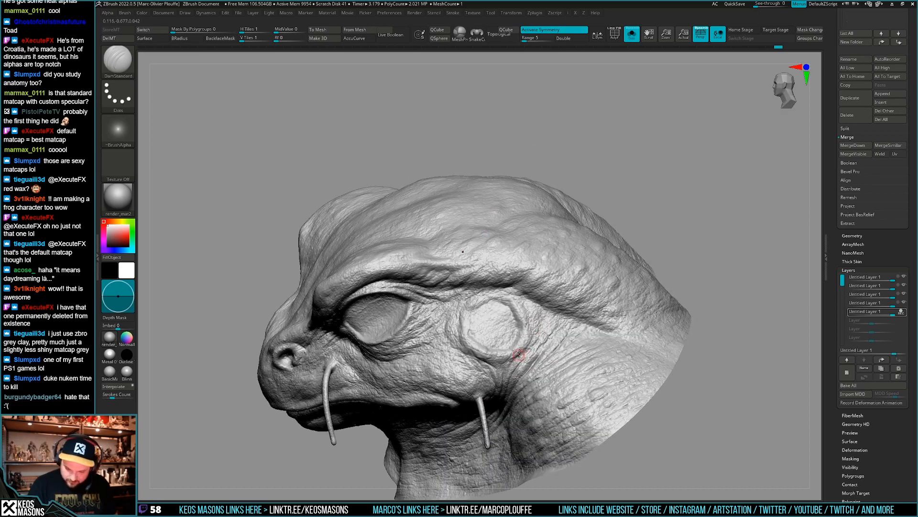
mouse_move(545, 327)
right_mouse_down()
mouse_move(550, 316)
mouse_move(525, 319)
right_mouse_up()
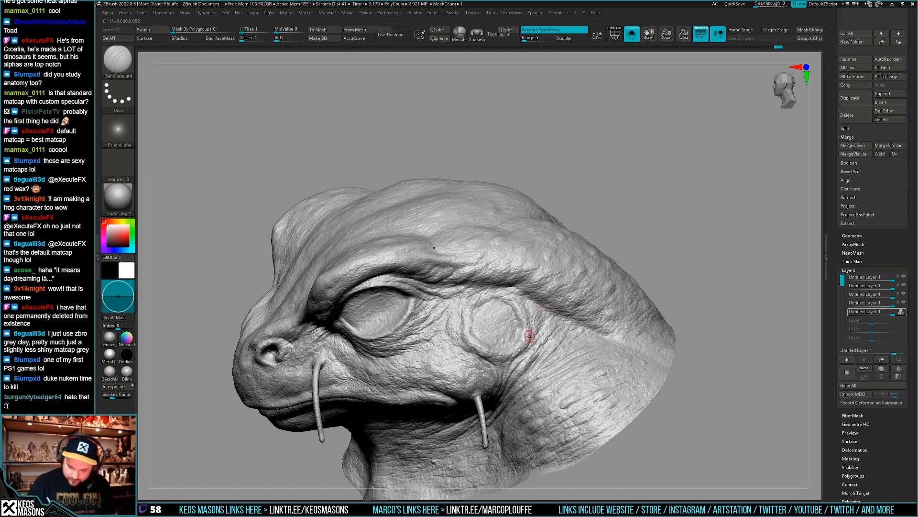
- Carve thin wrinkles into the skin just behind the eardrum, following the folds toward the neck
left_click_drag(529, 335, 533, 320)
right_click_drag(533, 320, 555, 316)
mouse_move(555, 316)
right_mouse_down("ctrl")
mouse_move(556, 278)
mouse_move(550, 349)
mouse_move(533, 372)
right_mouse_up("ctrl")
right_click(532, 372)
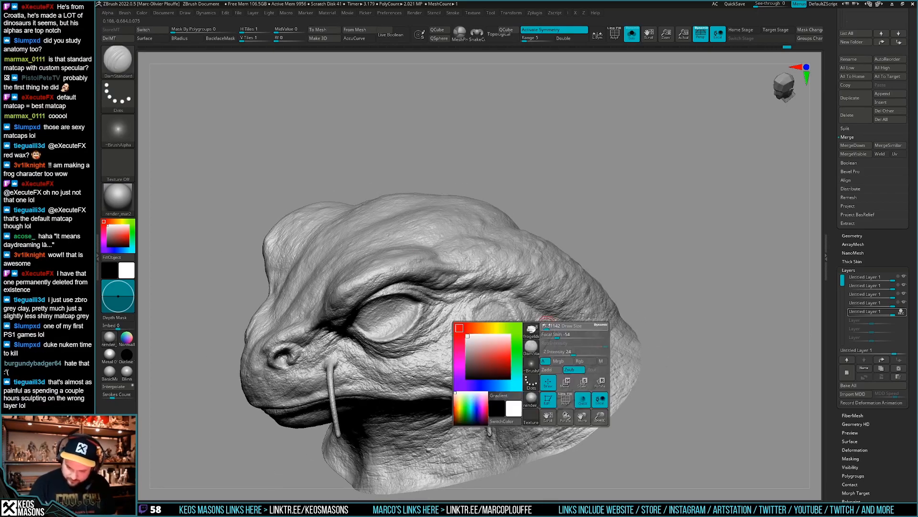
mouse_move(536, 333)
right_mouse_down()
mouse_move(559, 327)
mouse_move(593, 351)
mouse_move(584, 315)
mouse_move(614, 373)
mouse_move(588, 318)
mouse_move(594, 355)
mouse_move(579, 362)
mouse_move(616, 332)
mouse_move(619, 268)
mouse_move(525, 285)
mouse_move(558, 328)
mouse_move(593, 324)
mouse_move(577, 342)
right_mouse_up()
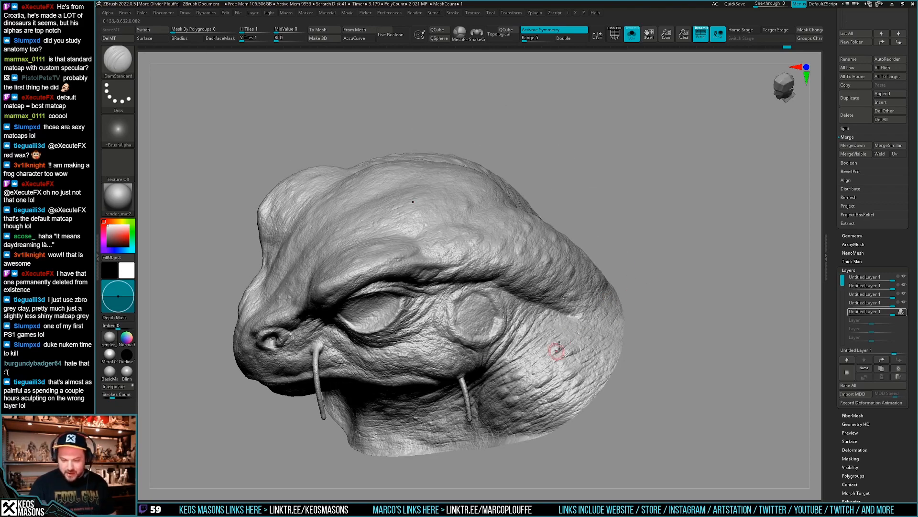
- Carve mirrored creases along the underside of the jaw, below the mouth line
mouse_move(607, 277)
right_mouse_down()
mouse_move(580, 323)
mouse_move(648, 289)
right_mouse_up()
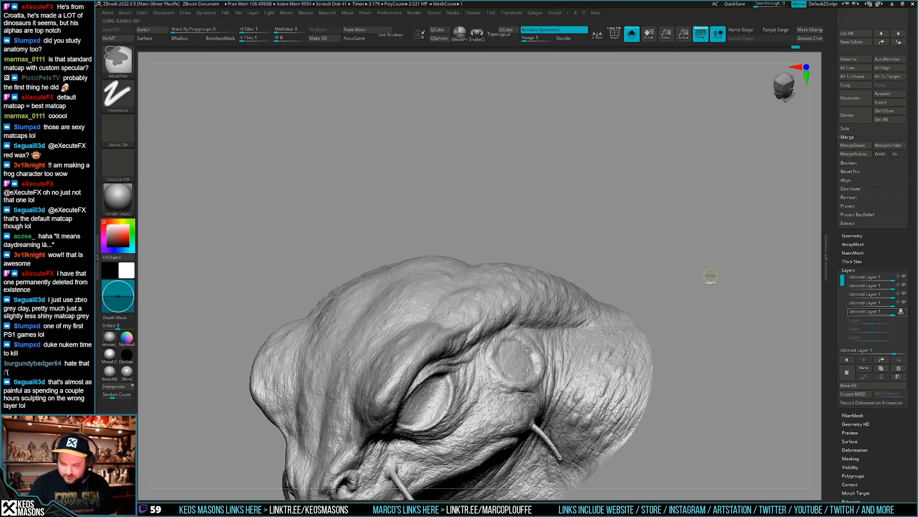
mouse_move(711, 308)
right_mouse_down()
mouse_move(709, 295)
mouse_move(662, 308)
mouse_move(709, 313)
mouse_move(686, 315)
mouse_move(687, 301)
mouse_move(685, 330)
mouse_move(675, 308)
mouse_move(665, 335)
right_mouse_up()
right_click_drag(556, 342, 524, 344)
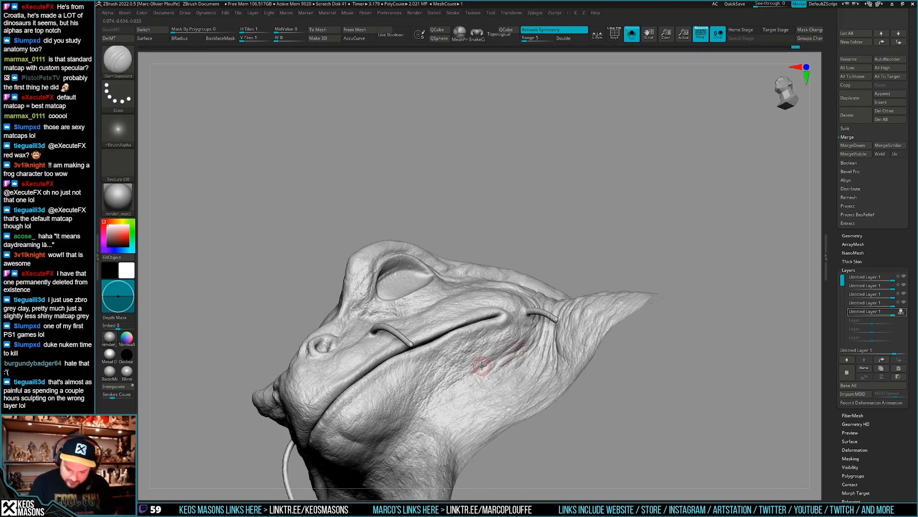
mouse_move(482, 366)
right_mouse_down("alt")
mouse_move(506, 365)
mouse_move(563, 328)
right_mouse_up("alt")
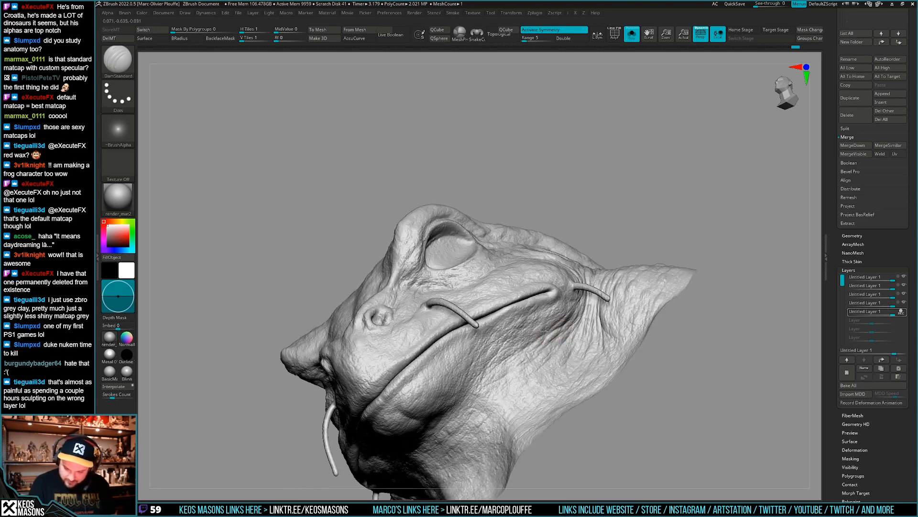
mouse_move(517, 362)
right_mouse_down()
mouse_move(542, 351)
mouse_move(528, 341)
mouse_move(503, 375)
mouse_move(547, 310)
mouse_move(507, 334)
mouse_move(498, 358)
mouse_move(523, 316)
mouse_move(483, 338)
mouse_move(501, 316)
mouse_move(521, 329)
mouse_move(533, 319)
mouse_move(546, 326)
mouse_move(526, 349)
mouse_move(524, 373)
mouse_move(536, 392)
mouse_move(547, 351)
mouse_move(523, 354)
right_mouse_up()
key("ctrl")
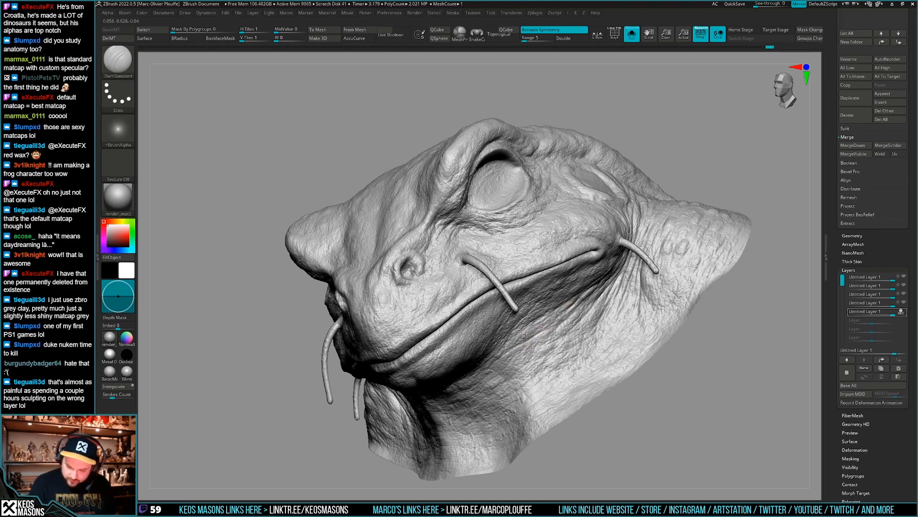
- Continue the skin creases from the jaw down the side of the throat toward the neck's lower edge
mouse_move(539, 328)
right_mouse_down()
mouse_move(571, 349)
mouse_move(529, 381)
mouse_move(545, 360)
mouse_move(541, 332)
mouse_move(559, 385)
mouse_move(535, 345)
mouse_move(550, 346)
mouse_move(534, 342)
right_mouse_up()
key("s")
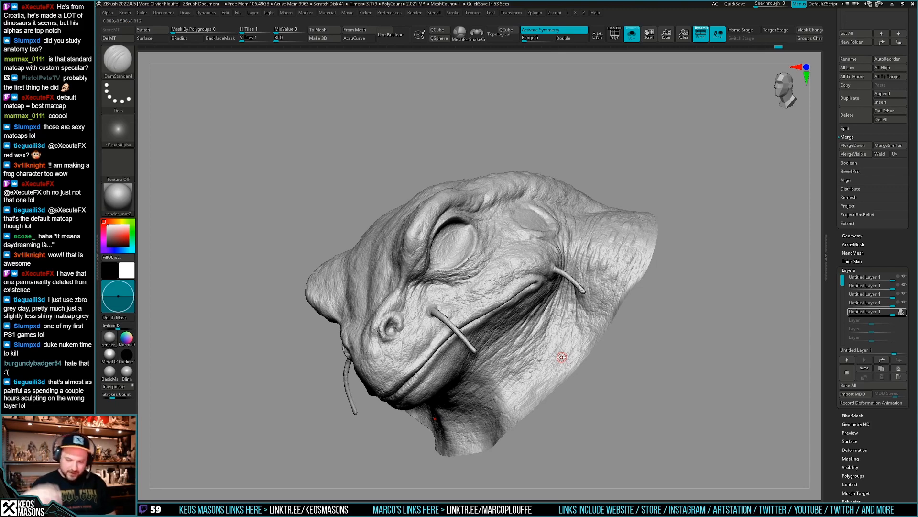
mouse_move(562, 357)
right_mouse_down()
mouse_move(570, 347)
mouse_move(558, 334)
mouse_move(571, 317)
mouse_move(549, 338)
mouse_move(571, 348)
right_mouse_up()
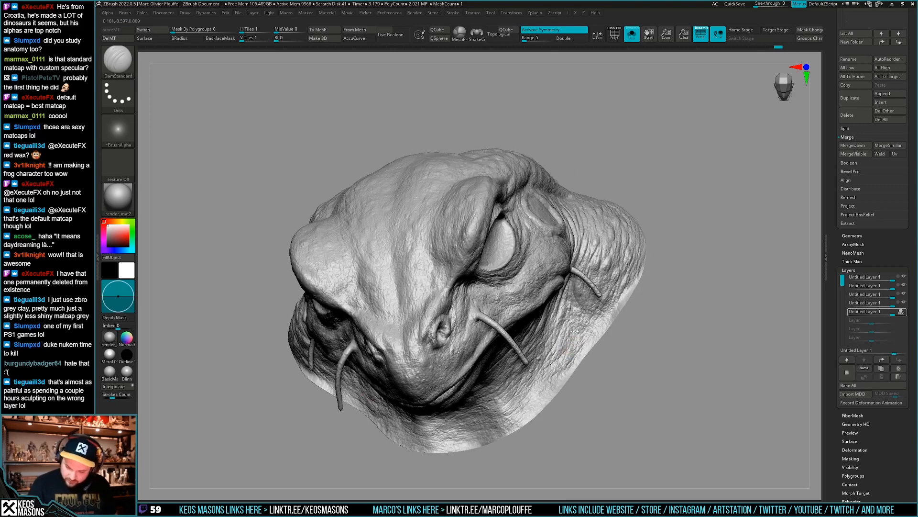
right_click_drag(555, 359, 487, 410)
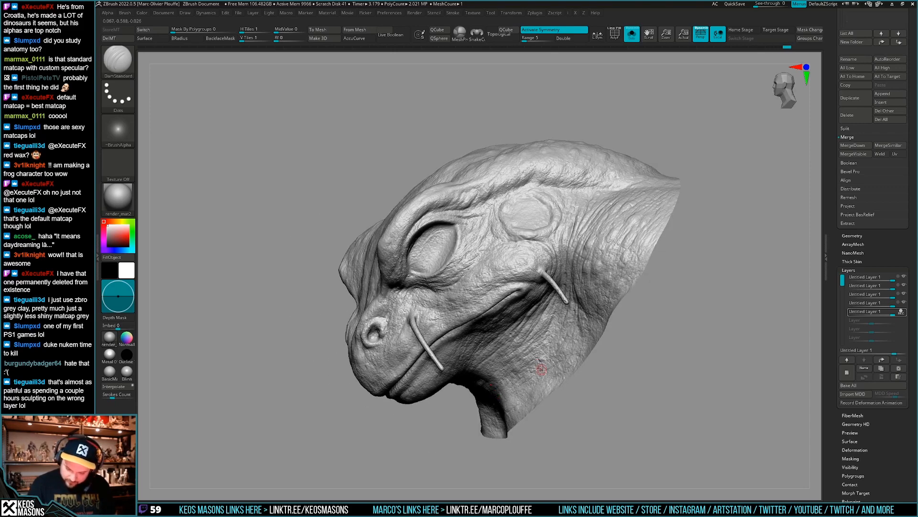
right_click_drag(541, 369, 631, 305)
right_click_drag(562, 335, 556, 314)
right_click_drag(669, 291, 562, 382)
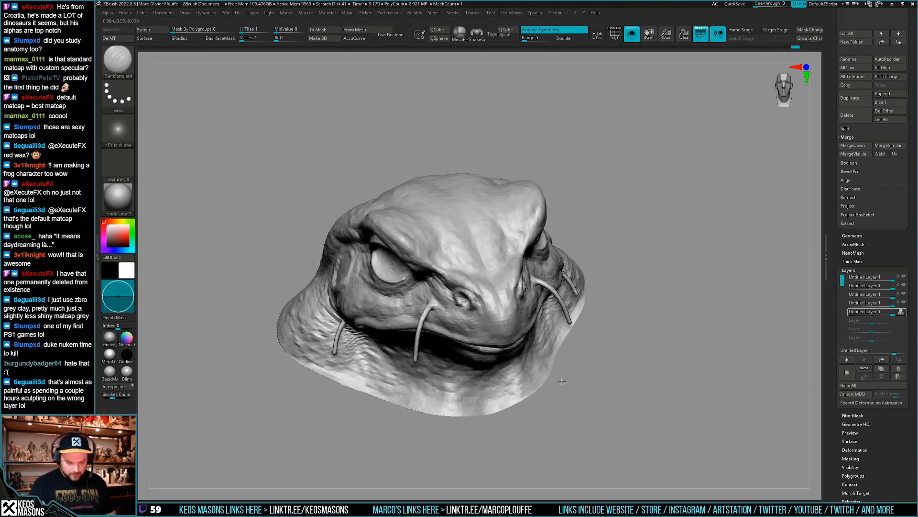
- Carve mirrored wrinkles across the front of the throat beneath the chin with the DamStandard brush
right_click_drag(425, 384, 493, 352)
mouse_move(492, 352)
right_mouse_down("alt")
mouse_move(501, 313)
mouse_move(507, 358)
right_mouse_up("alt")
right_click_drag(507, 292, 390, 313)
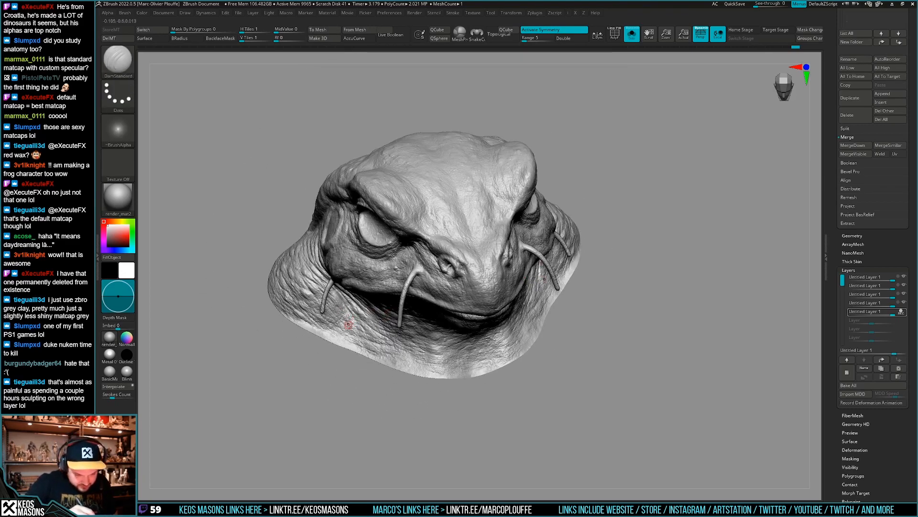
left_click_drag(369, 318, 378, 325)
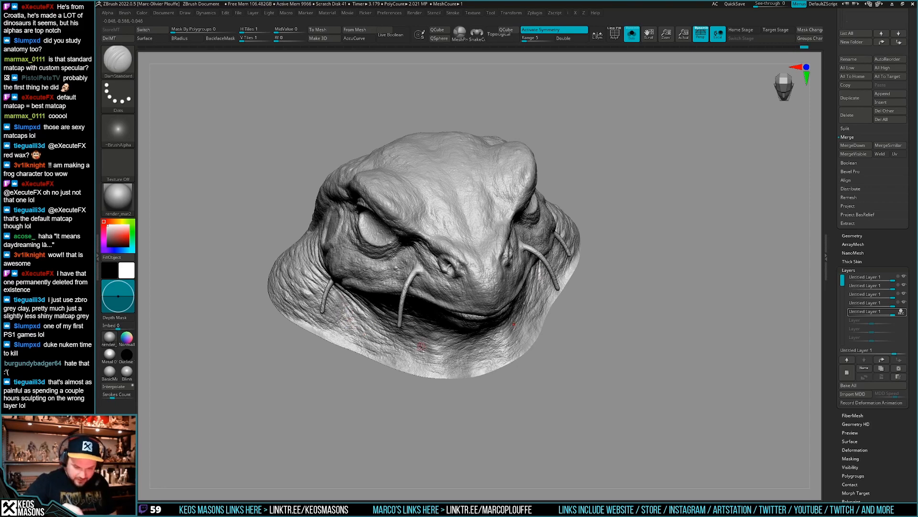
mouse_move(416, 334)
right_mouse_down()
mouse_move(457, 292)
mouse_move(383, 292)
right_mouse_up()
mouse_move(383, 292)
right_mouse_down("ctrl")
mouse_move(369, 330)
mouse_move(408, 323)
right_mouse_up("ctrl")
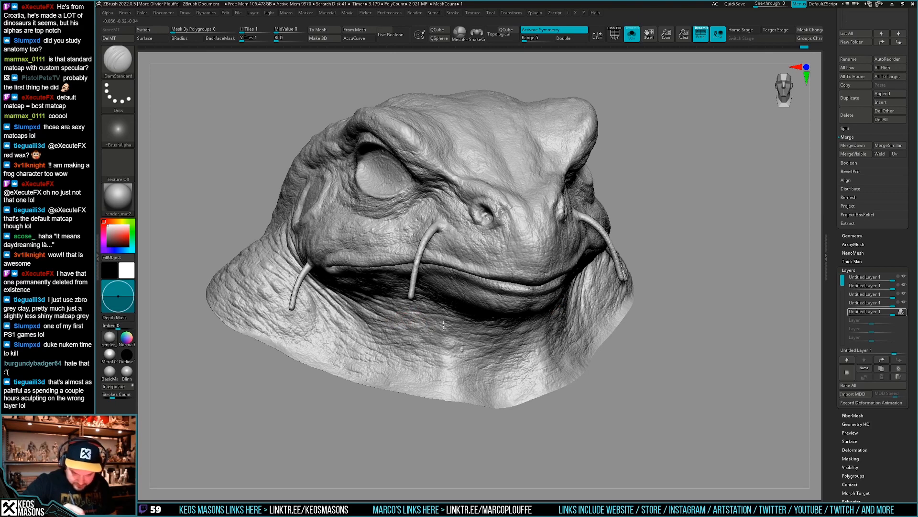
right_click_drag(461, 334, 413, 320)
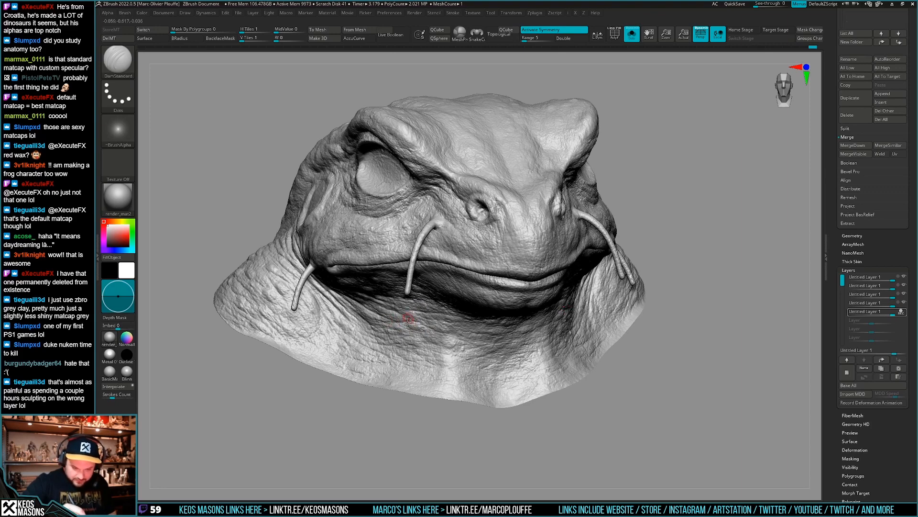
right_click_drag(424, 333, 424, 336)
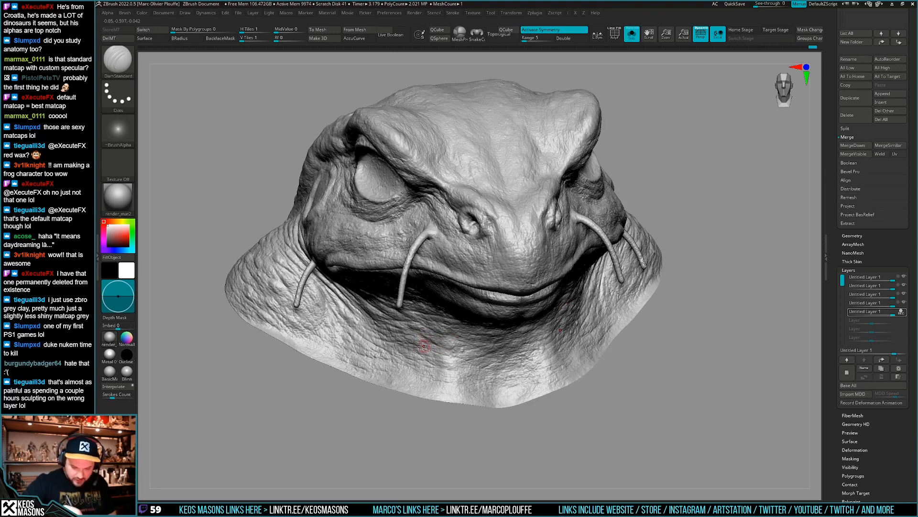
left_click_drag(431, 347, 439, 349)
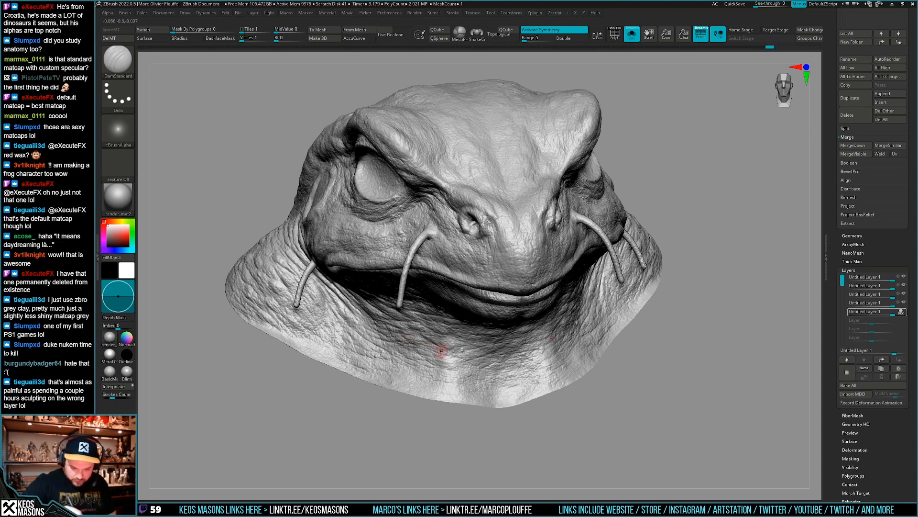
- Add further creases to the side of the throat between the jaw and the neck's cut edge
mouse_move(541, 357)
right_mouse_down("ctrl")
mouse_move(565, 349)
mouse_move(566, 358)
mouse_move(576, 335)
mouse_move(562, 338)
mouse_move(553, 327)
right_mouse_up("ctrl")
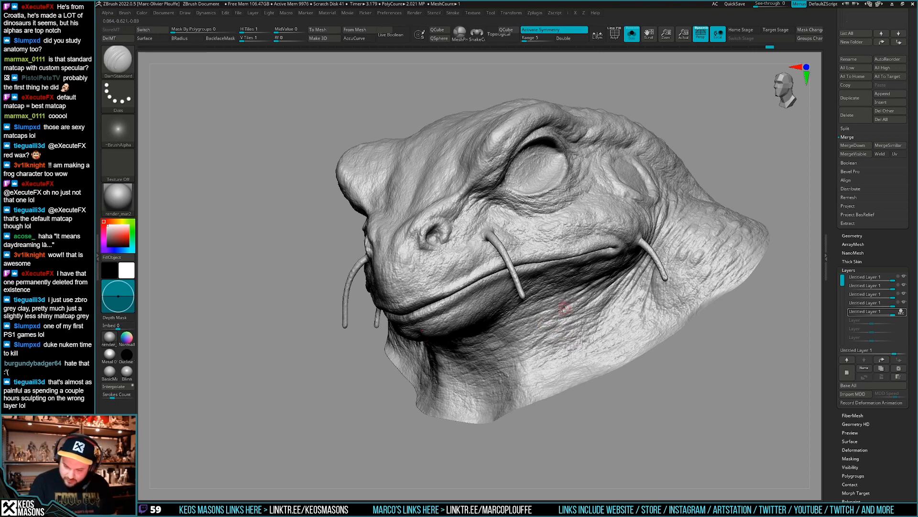
mouse_move(545, 308)
right_mouse_down()
mouse_move(509, 351)
mouse_move(497, 403)
right_mouse_up()
right_click_drag(555, 350, 560, 365, "ctrl")
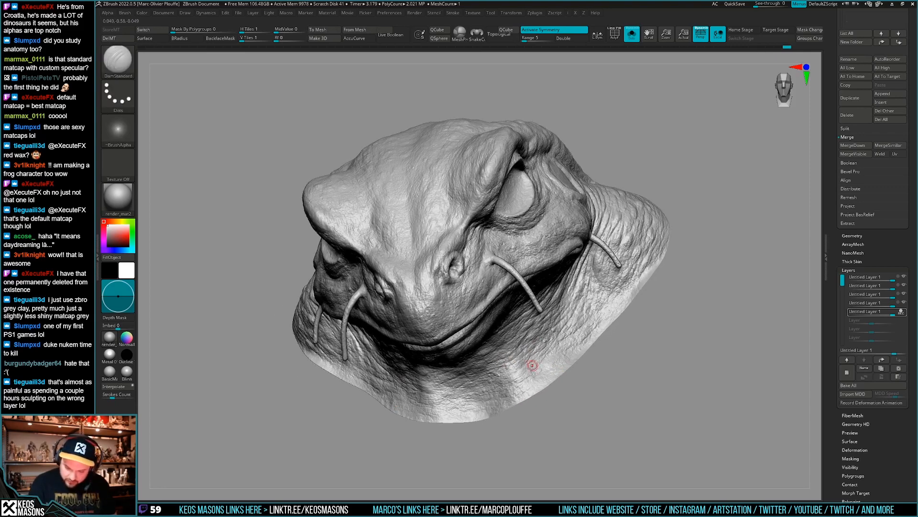
mouse_move(537, 373)
right_mouse_down()
mouse_move(639, 322)
mouse_move(657, 339)
mouse_move(593, 356)
right_mouse_up()
mouse_move(594, 356)
right_mouse_down("ctrl")
mouse_move(566, 389)
mouse_move(578, 376)
mouse_move(570, 365)
right_mouse_up("ctrl")
- Compare the head with and without the newest sculpt layer, and put that layer back in record mode
left_click(902, 311)
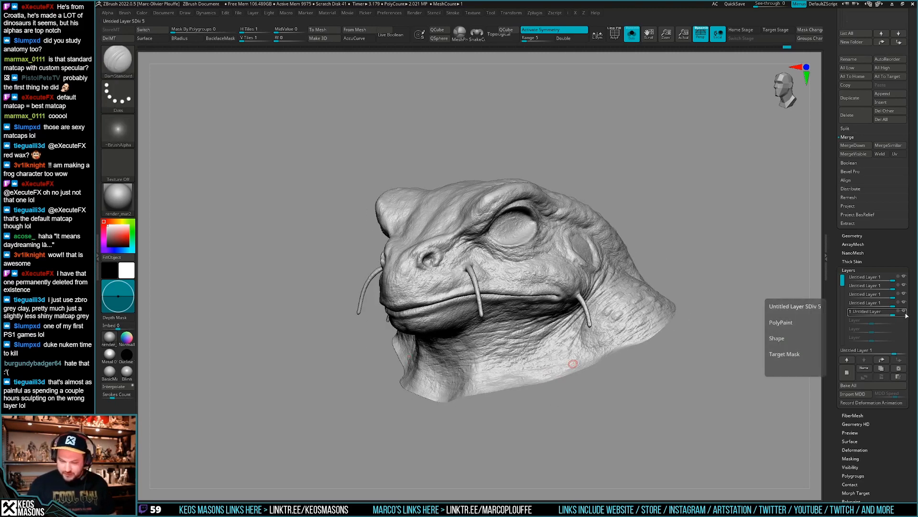
mouse_move(906, 315)
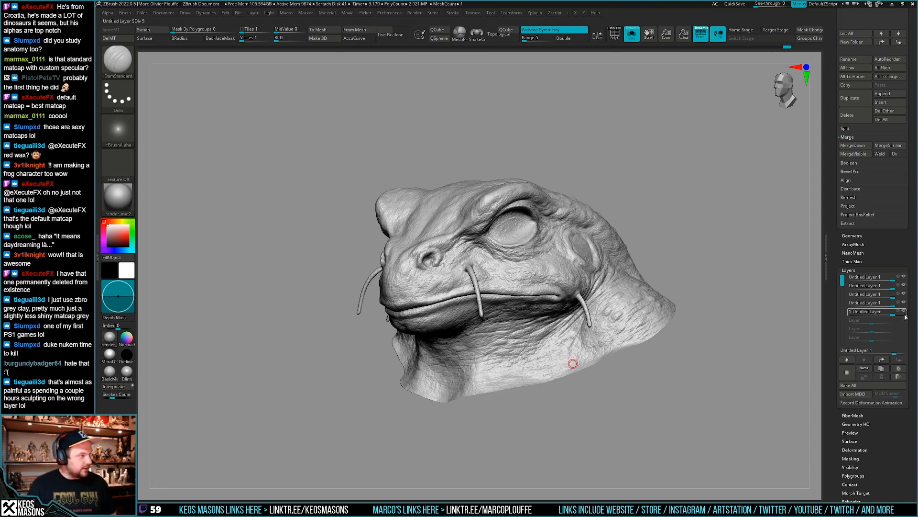
key("ctrl")
right_click_drag(651, 336, 625, 343, "ctrl")
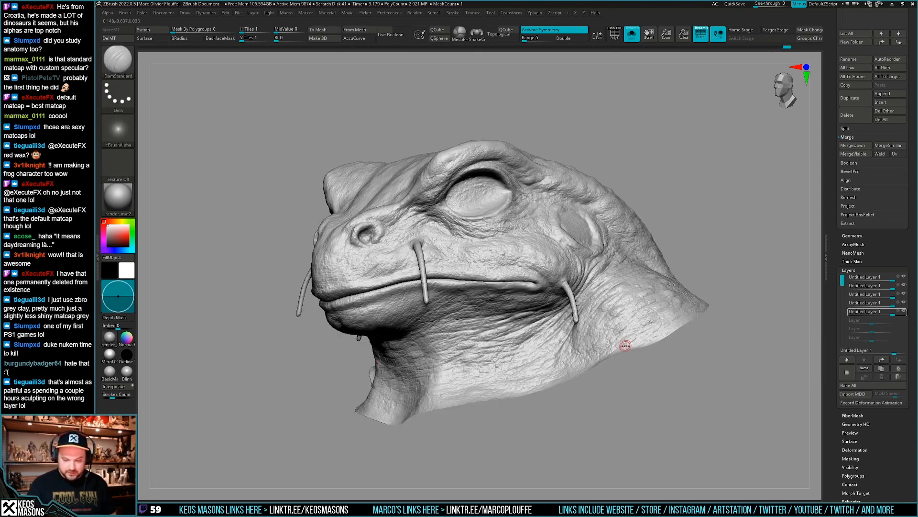
left_click(904, 312)
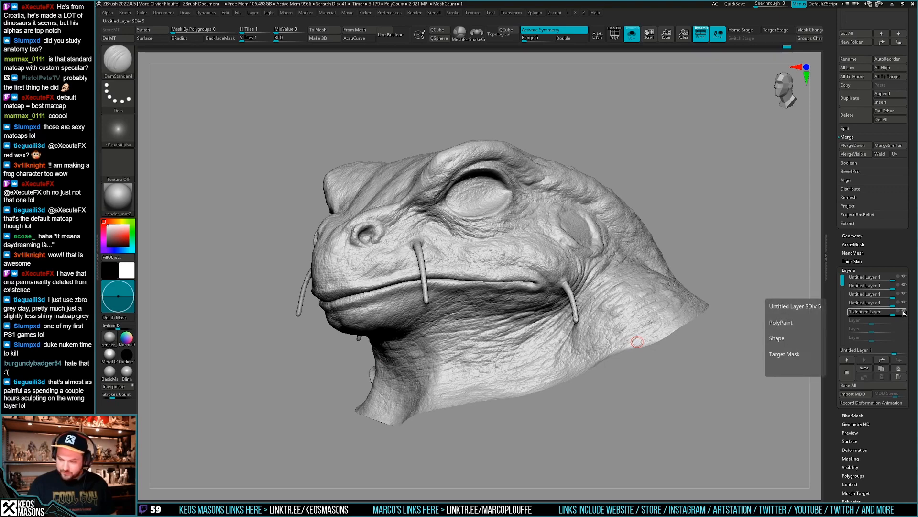
left_click(902, 312)
- Undo the last action and carve short creases under the jaw where it meets the throat
mouse_move(718, 335)
right_mouse_down()
mouse_move(703, 324)
mouse_move(580, 324)
mouse_move(718, 306)
mouse_move(624, 360)
mouse_move(639, 374)
mouse_move(591, 364)
mouse_move(570, 301)
mouse_move(593, 359)
mouse_move(604, 335)
right_mouse_up()
key("ctrl+z")
right_click_drag(550, 377, 547, 381)
left_click_drag(537, 382, 521, 389)
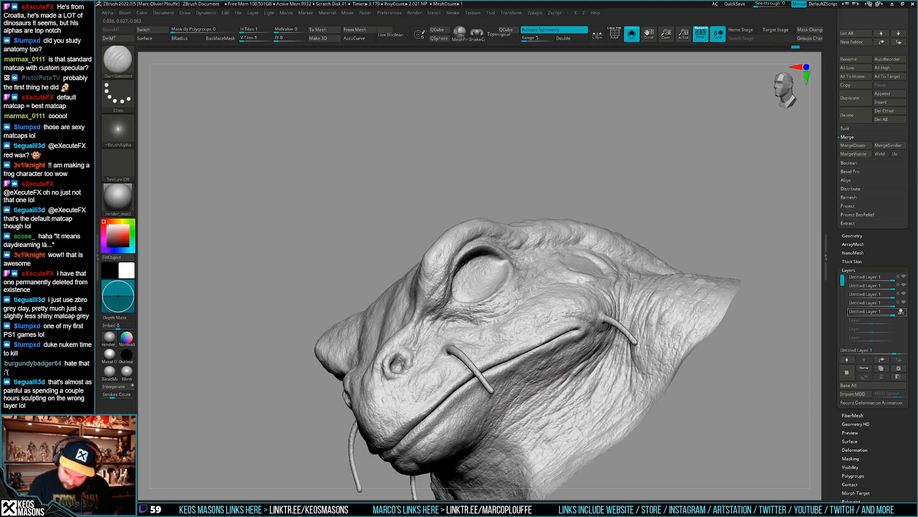
right_click_drag(505, 401, 515, 382)
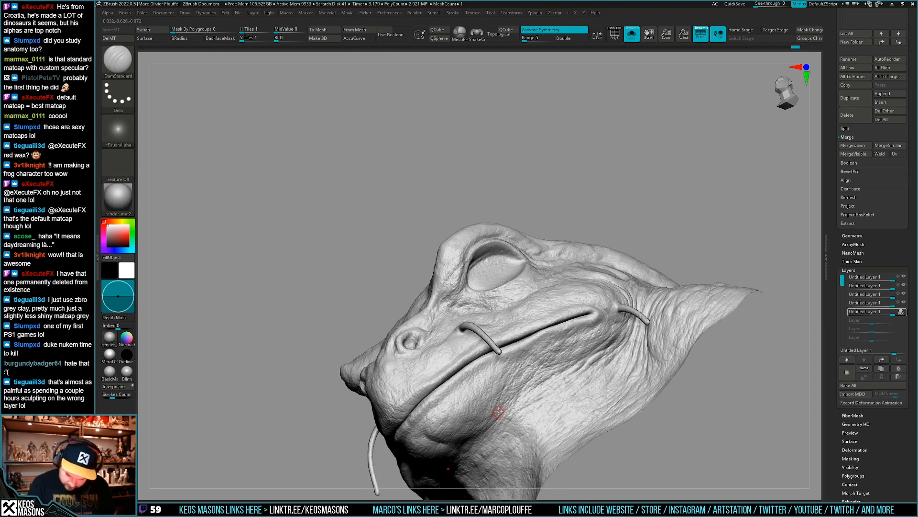
left_click_drag(502, 400, 509, 382)
right_click_drag(508, 373, 588, 351)
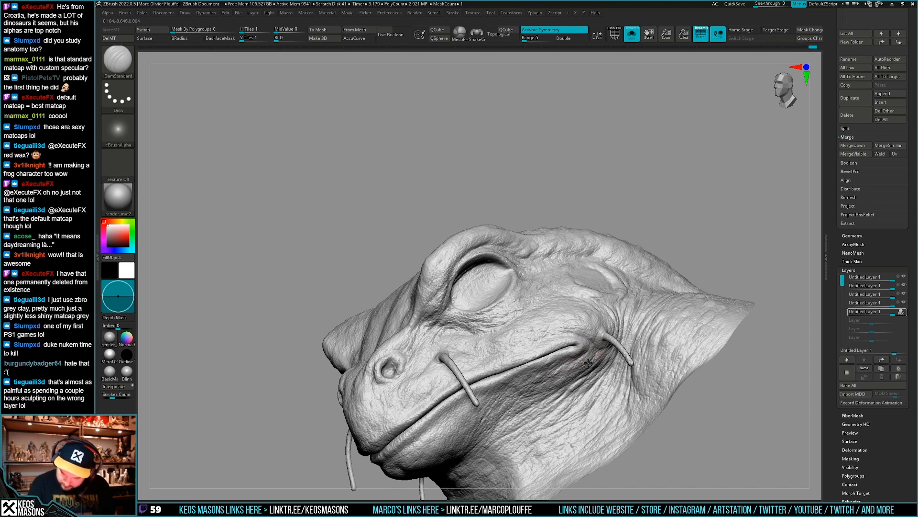
- Refine the skin around the mouth corner below the eardrum, and switch to the Standard brush variant
right_click_drag(594, 349, 607, 303)
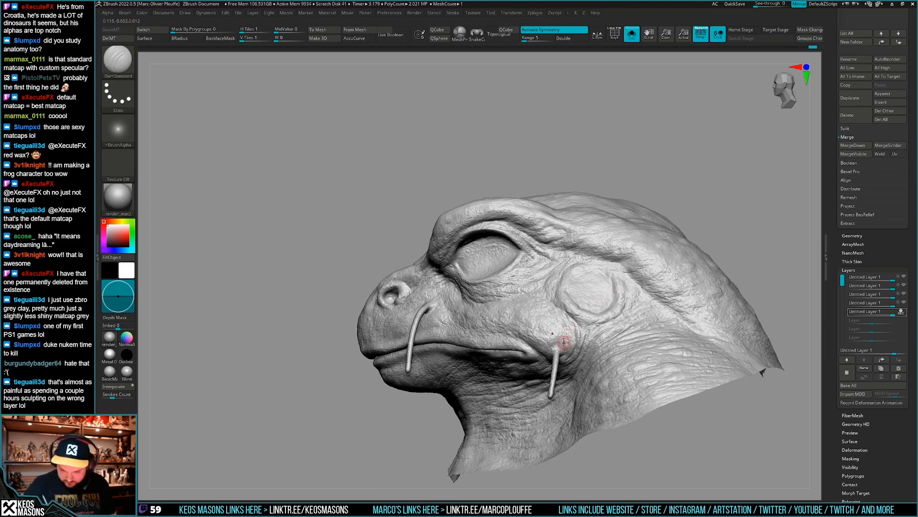
mouse_move(564, 343)
right_mouse_down()
mouse_move(564, 363)
mouse_move(551, 354)
mouse_move(549, 362)
mouse_move(581, 311)
right_mouse_up()
key("space")
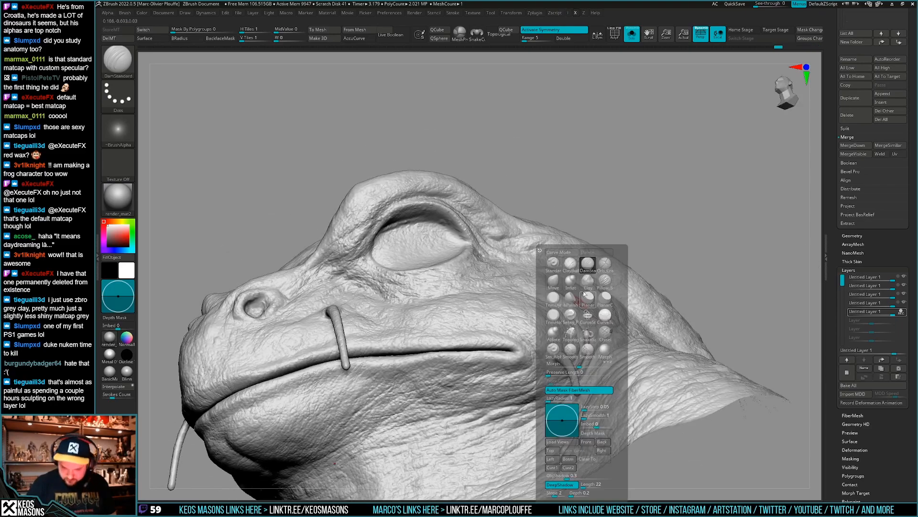
left_click(572, 266)
right_click_drag(570, 344, 557, 356)
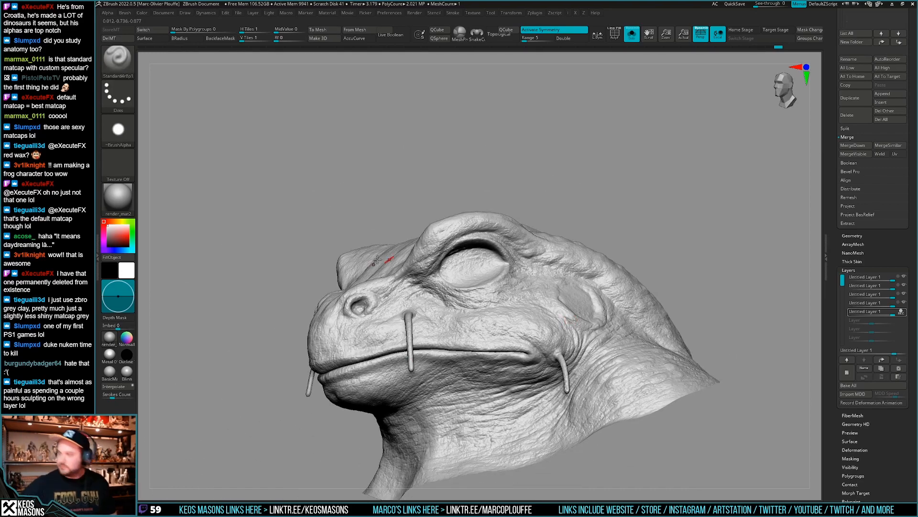
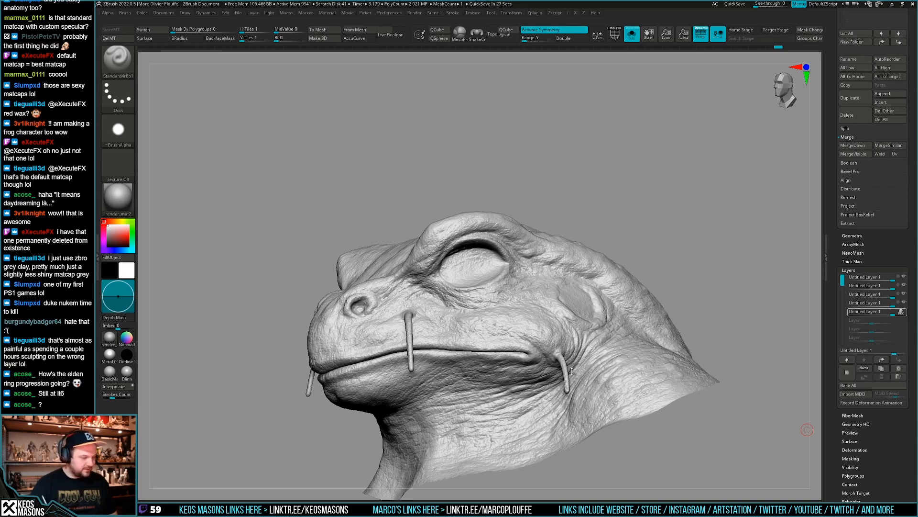
- Switch to the DamStandard brush and carve fine creases across the cheek between the mouth corner and the eardrum
mouse_move(572, 371)
right_mouse_down()
mouse_move(584, 322)
mouse_move(542, 344)
mouse_move(550, 330)
mouse_move(537, 365)
mouse_move(540, 341)
mouse_move(526, 346)
right_mouse_up()
key("space")
left_click(555, 265)
left_click_drag(526, 345, 503, 368)
mouse_move(504, 368)
right_mouse_down()
mouse_move(493, 383)
mouse_move(494, 364)
mouse_move(562, 311)
mouse_move(560, 329)
mouse_move(580, 308)
mouse_move(550, 322)
mouse_move(664, 324)
mouse_move(600, 335)
right_mouse_up()
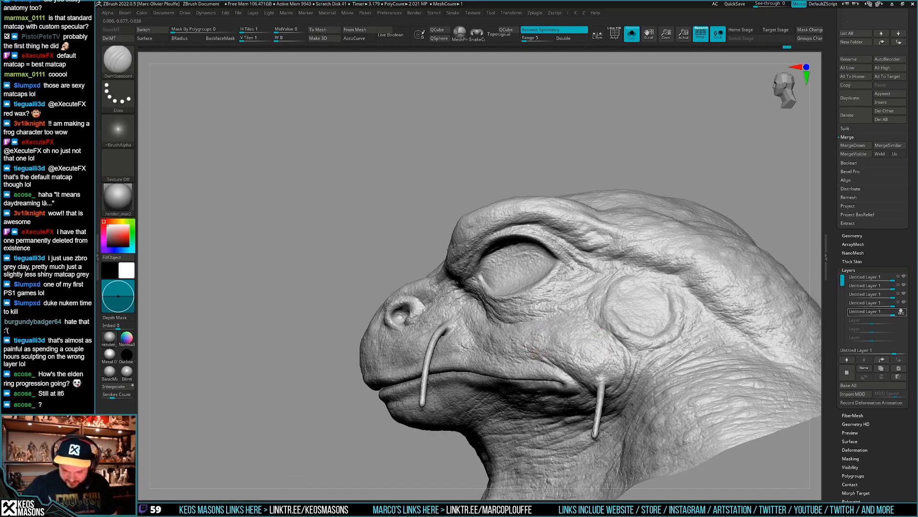
mouse_move(530, 350)
right_mouse_down()
mouse_move(549, 365)
mouse_move(545, 335)
mouse_move(558, 334)
mouse_move(532, 345)
right_mouse_up()
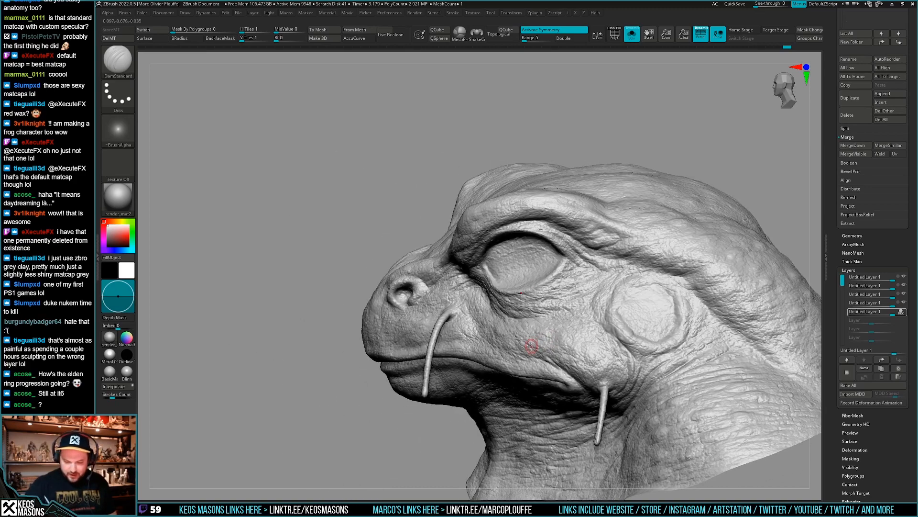
right_click_drag(616, 345, 621, 334)
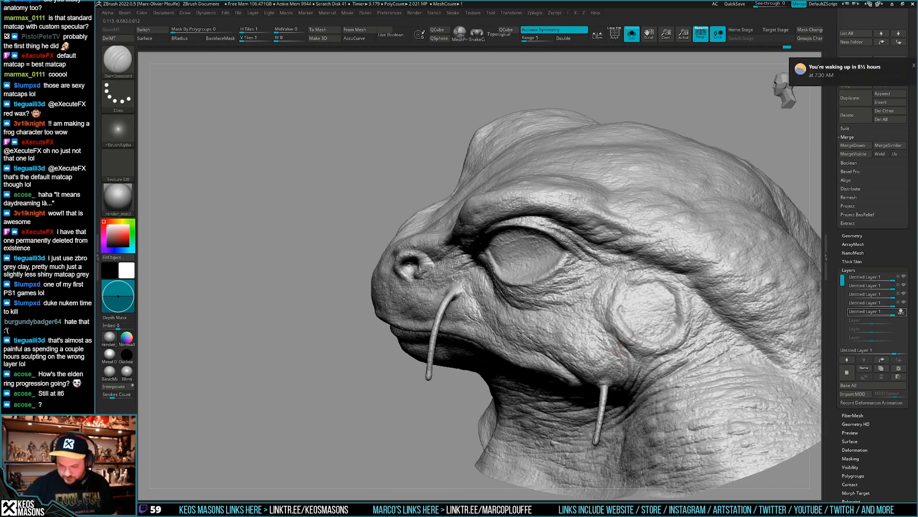
- Carve short wrinkles around the rim of the eardrum and into the skin beside it
right_click_drag(622, 372, 498, 372)
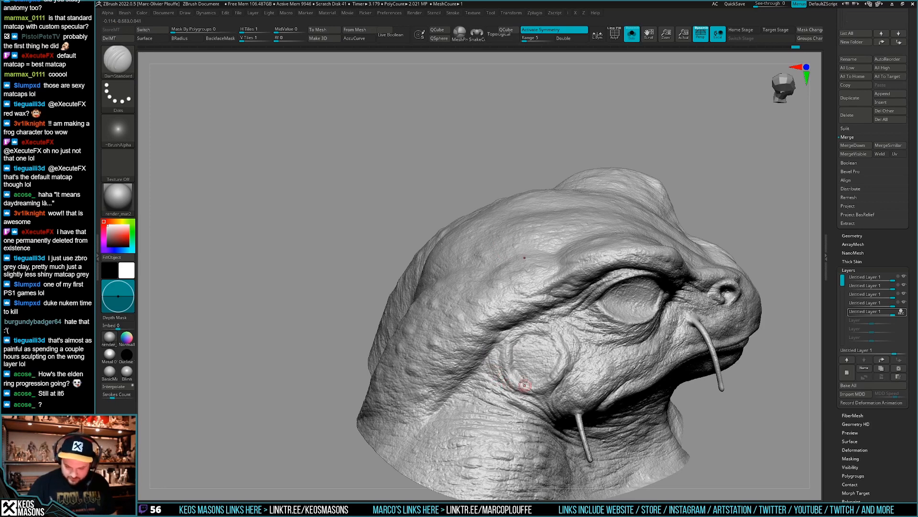
right_click_drag(525, 384, 516, 358)
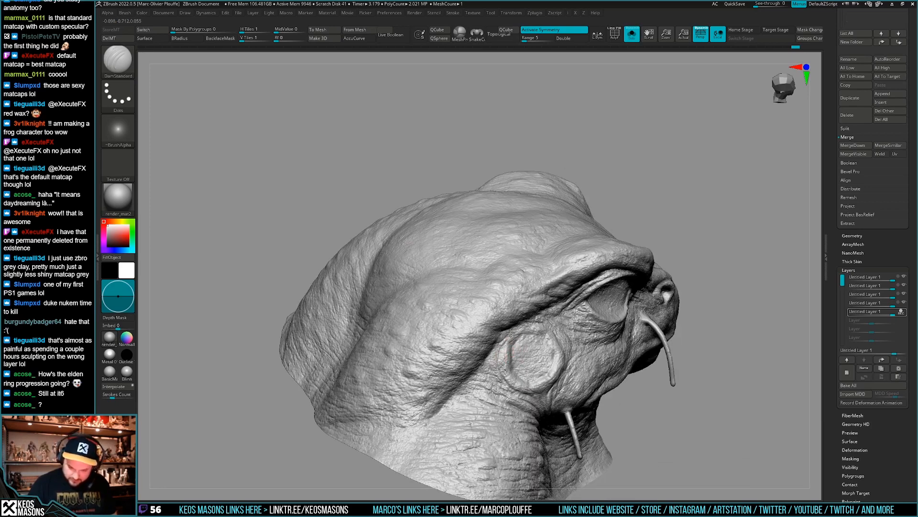
right_click_drag(511, 335, 550, 335)
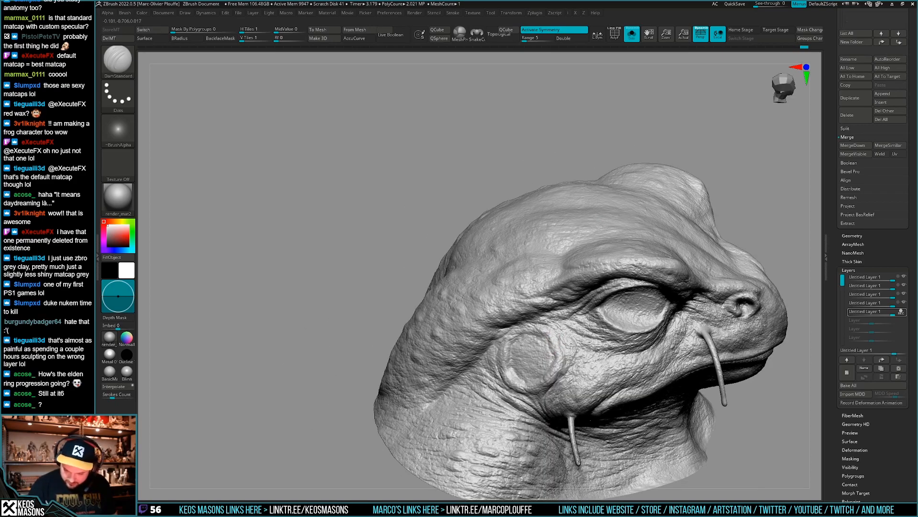
right_click_drag(551, 366, 537, 370)
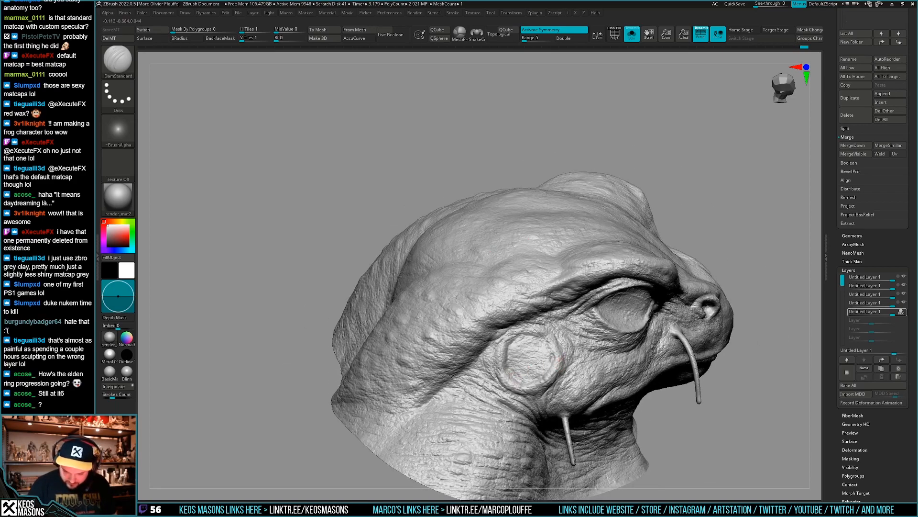
right_click_drag(507, 358, 513, 341)
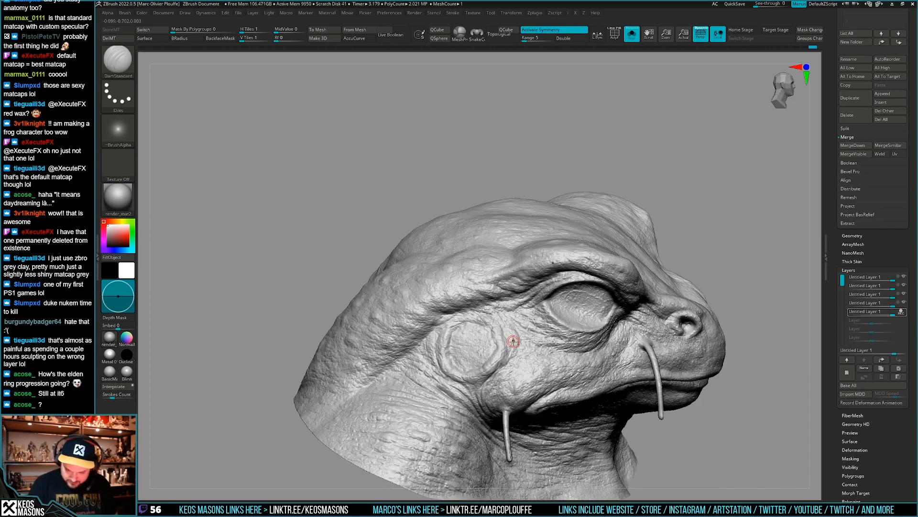
- Show the eyeballs and carve wrinkles between the outer eye corner and the eardrum
right_click_drag(523, 282, 528, 360)
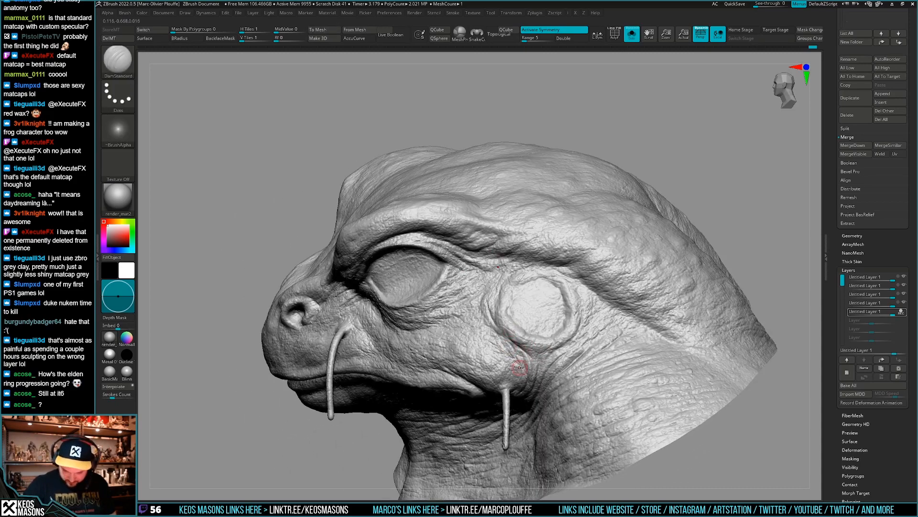
mouse_move(521, 314)
right_mouse_down()
mouse_move(597, 334)
mouse_move(581, 303)
mouse_move(563, 304)
mouse_move(582, 312)
mouse_move(517, 327)
mouse_move(522, 306)
mouse_move(527, 311)
mouse_move(522, 282)
mouse_move(537, 266)
mouse_move(605, 258)
mouse_move(529, 303)
mouse_move(521, 293)
mouse_move(446, 303)
mouse_move(455, 291)
mouse_move(526, 296)
mouse_move(530, 287)
mouse_move(487, 315)
mouse_move(524, 293)
mouse_move(484, 334)
right_mouse_up()
mouse_move(523, 306)
right_mouse_down()
mouse_move(598, 308)
mouse_move(578, 335)
mouse_move(553, 318)
mouse_move(537, 290)
mouse_move(516, 294)
right_mouse_up()
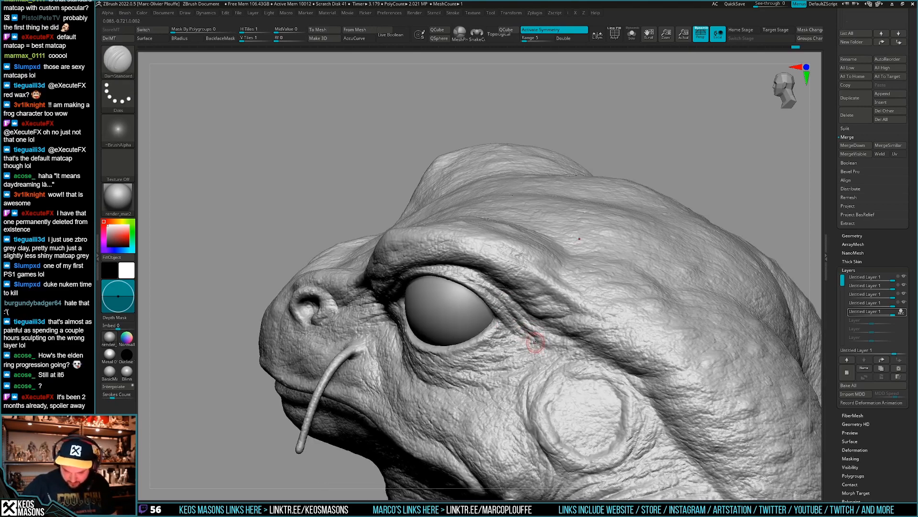
mouse_move(534, 336)
right_mouse_down()
mouse_move(526, 340)
mouse_move(544, 336)
mouse_move(544, 343)
right_mouse_up()
right_click_drag(515, 372, 512, 366)
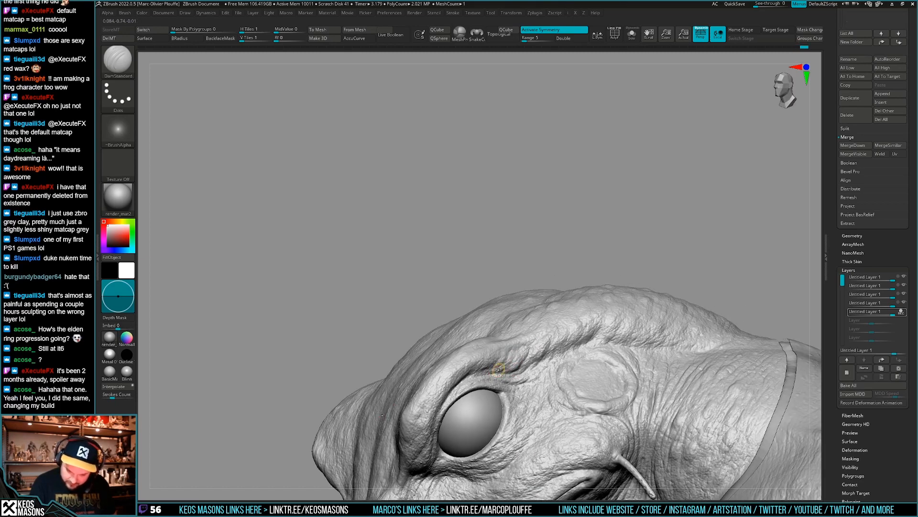
- Show the body with the head and extend the creases from the eardrum's front edge down to the mouth corner
right_click_drag(498, 366, 507, 350, "ctrl")
right_click_drag(507, 351, 482, 324)
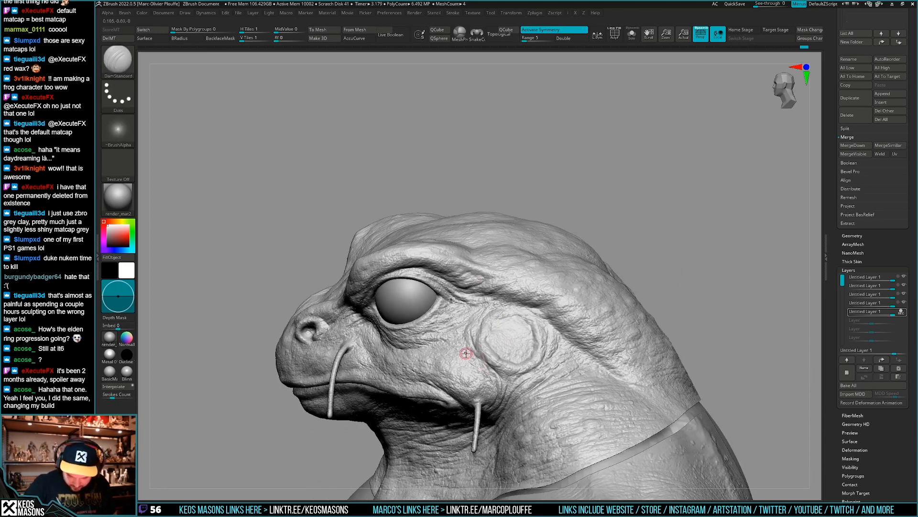
right_click_drag(494, 385, 498, 287)
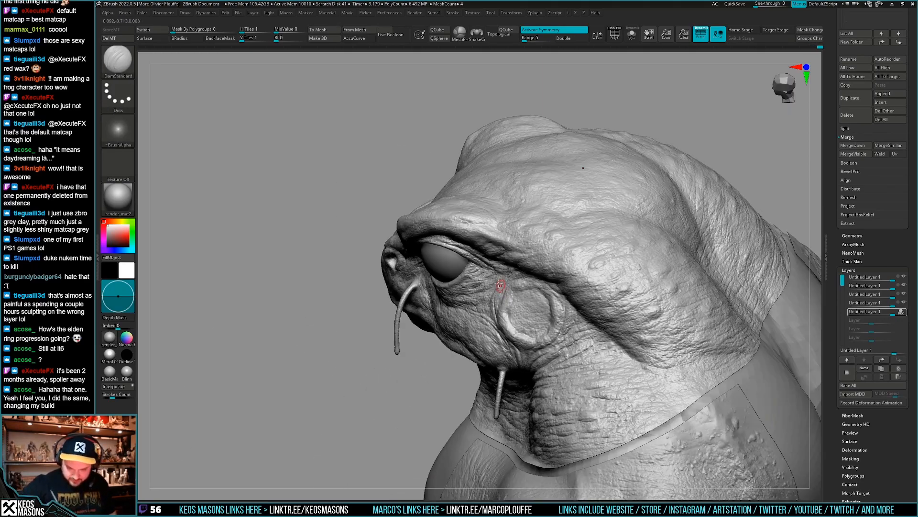
mouse_move(490, 333)
right_mouse_down()
mouse_move(498, 348)
mouse_move(506, 334)
mouse_move(511, 367)
mouse_move(497, 395)
right_mouse_up()
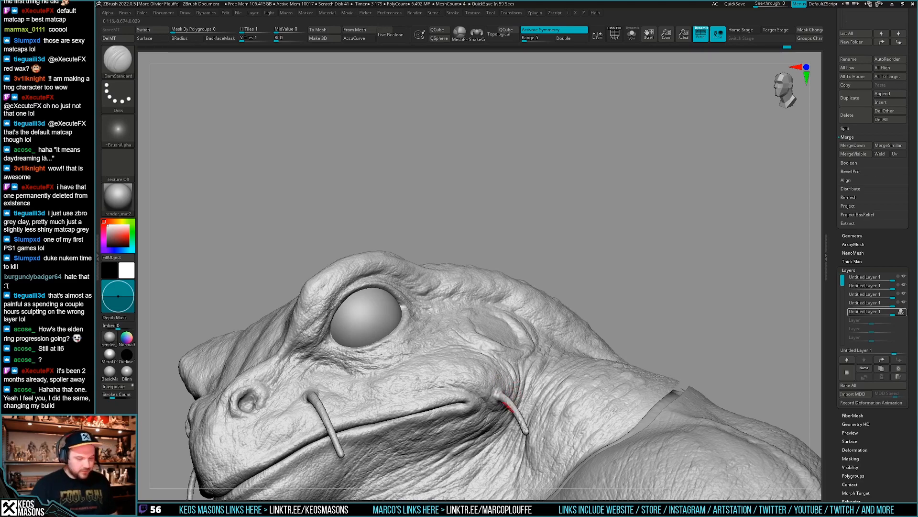
mouse_move(517, 361)
right_mouse_down()
mouse_move(486, 365)
mouse_move(541, 341)
mouse_move(491, 383)
right_mouse_up()
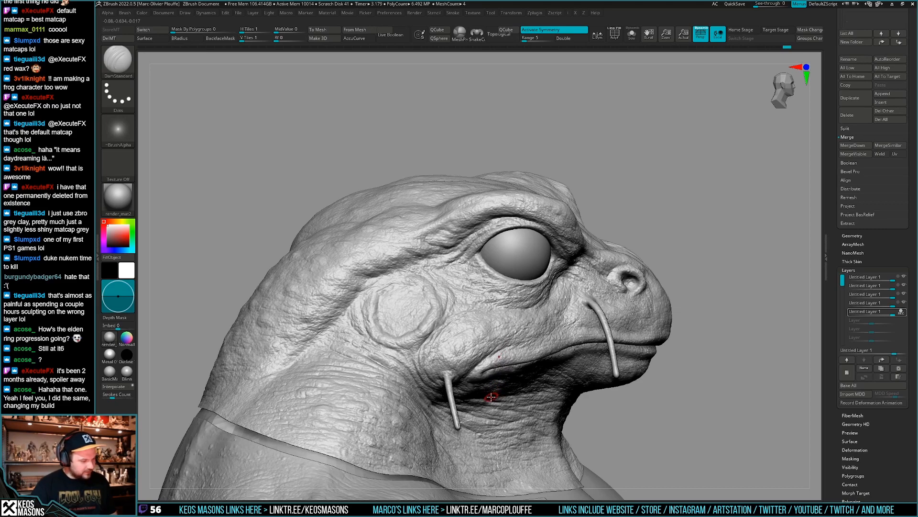
- Carve fine creases around the mouth corner and along the side of the lips
right_click_drag(493, 399, 488, 340)
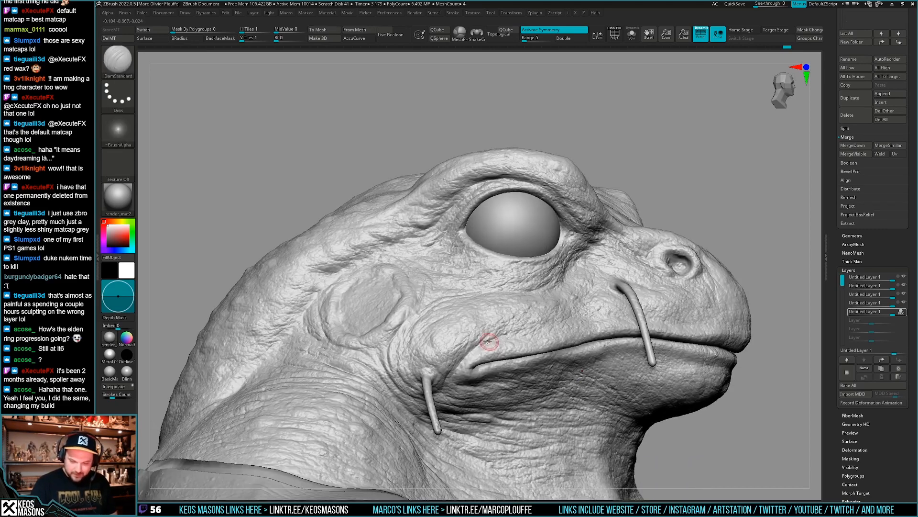
mouse_move(459, 378)
right_mouse_down()
mouse_move(472, 383)
mouse_move(571, 336)
mouse_move(456, 377)
mouse_move(460, 396)
right_mouse_up()
mouse_move(450, 373)
right_mouse_down()
mouse_move(452, 337)
mouse_move(469, 373)
mouse_move(455, 364)
mouse_move(503, 314)
mouse_move(480, 359)
mouse_move(448, 376)
mouse_move(534, 320)
right_mouse_up()
right_click_drag(472, 358, 541, 363)
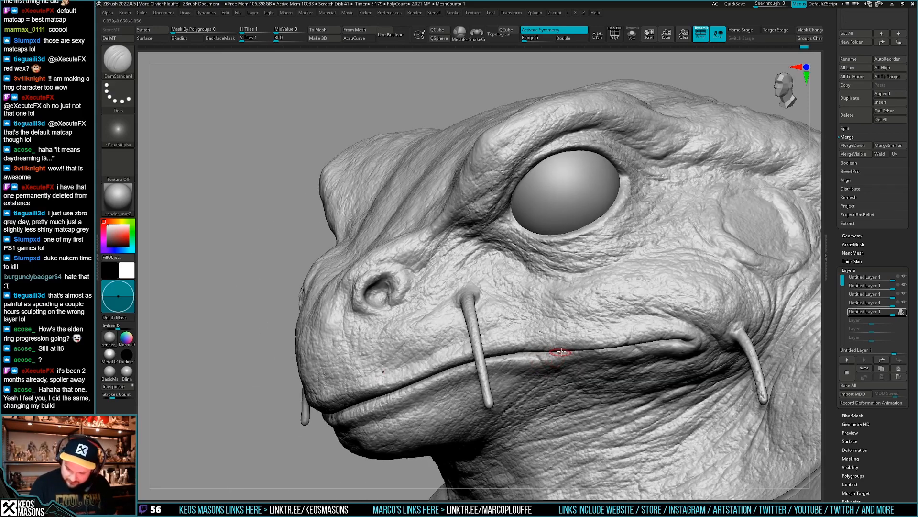
key("ctrl")
mouse_move(626, 339)
right_mouse_down("ctrl")
mouse_move(623, 300)
mouse_move(623, 351)
mouse_move(609, 330)
mouse_move(604, 346)
right_mouse_up("ctrl")
- Work on the side of the mouth with the ClayBuildup brush, and return to the DamStandard brush
key("space")
key("space")
left_click(612, 264)
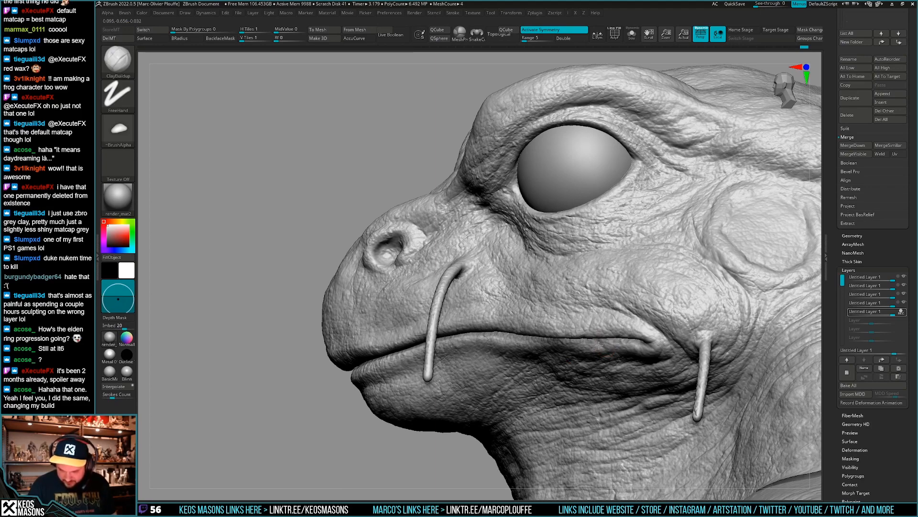
mouse_move(574, 344)
right_mouse_down()
mouse_move(594, 348)
mouse_move(608, 319)
right_mouse_up()
key("space")
key("b")
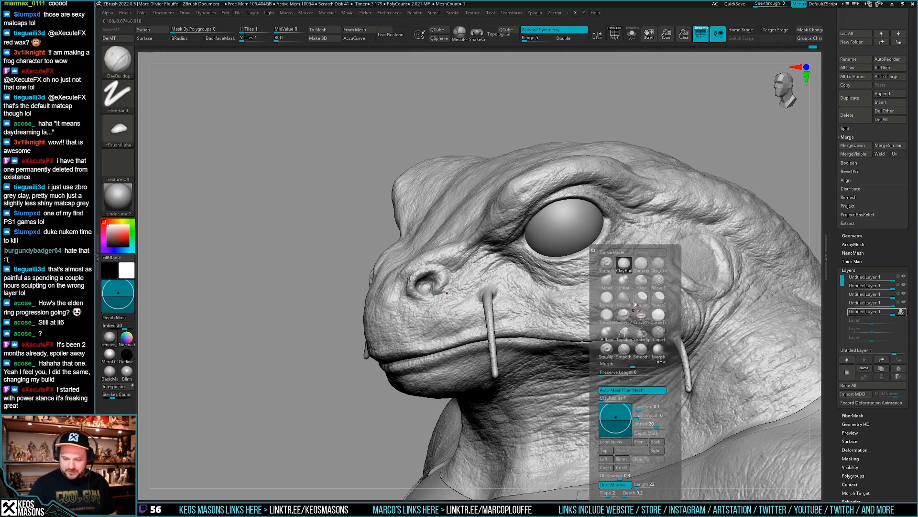
key("d")
key("s")
- Carve short creases across the upper and lower lips along the side of the mouth
right_click_drag(553, 344, 594, 315)
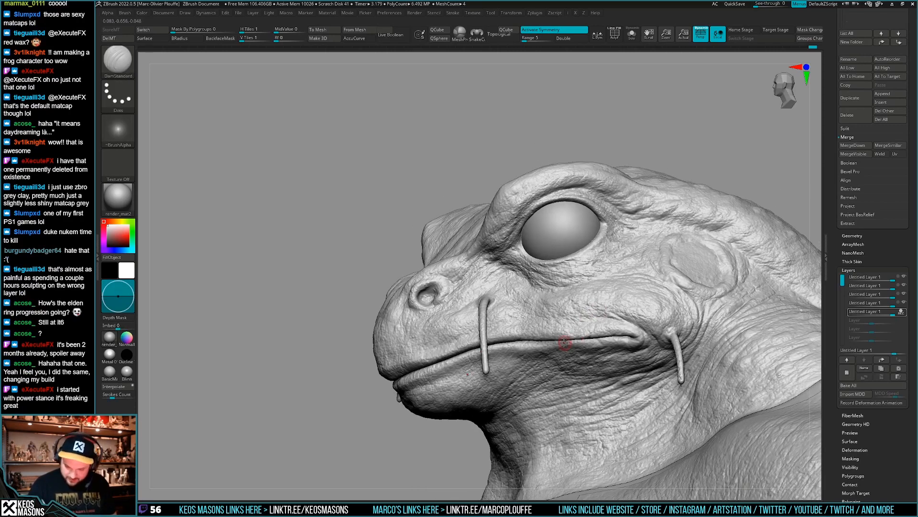
mouse_move(556, 344)
right_mouse_down()
mouse_move(550, 333)
mouse_move(519, 347)
mouse_move(529, 312)
mouse_move(490, 357)
mouse_move(459, 343)
mouse_move(457, 350)
mouse_move(498, 351)
mouse_move(476, 375)
mouse_move(502, 371)
mouse_move(526, 334)
right_mouse_up()
right_click_drag(642, 311, 655, 299)
mouse_move(418, 343)
right_mouse_down("ctrl")
mouse_move(425, 371)
mouse_move(410, 337)
mouse_move(408, 373)
right_mouse_up("ctrl")
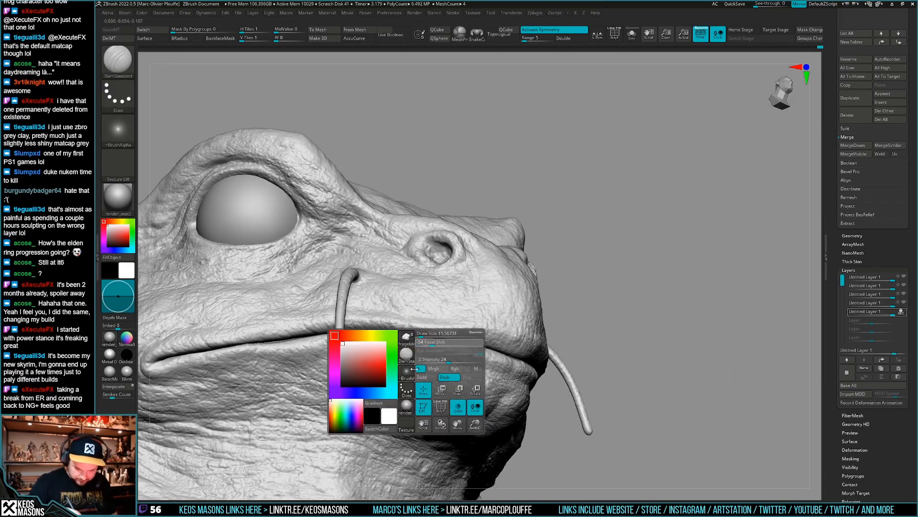
right_click_drag(408, 306, 459, 337)
mouse_move(459, 337)
right_mouse_down()
mouse_move(522, 359)
mouse_move(527, 387)
mouse_move(444, 325)
right_mouse_up()
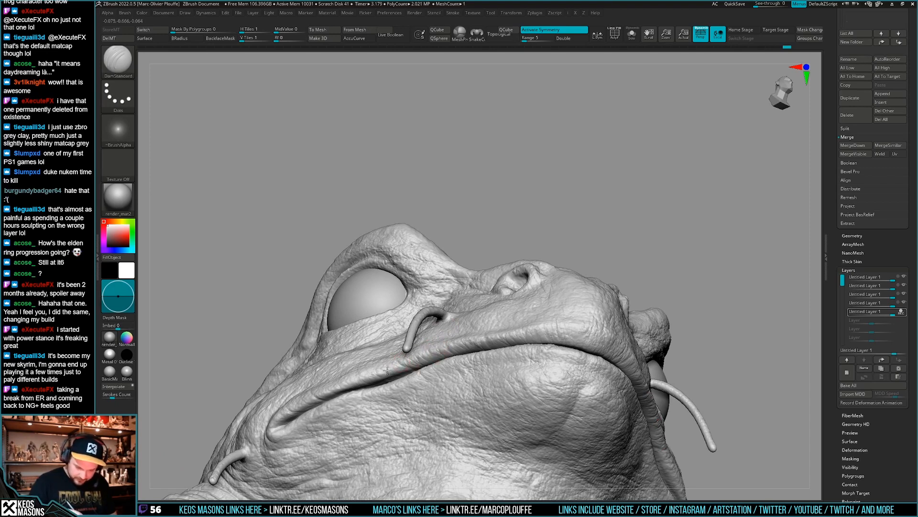
right_click_drag(383, 378, 406, 386)
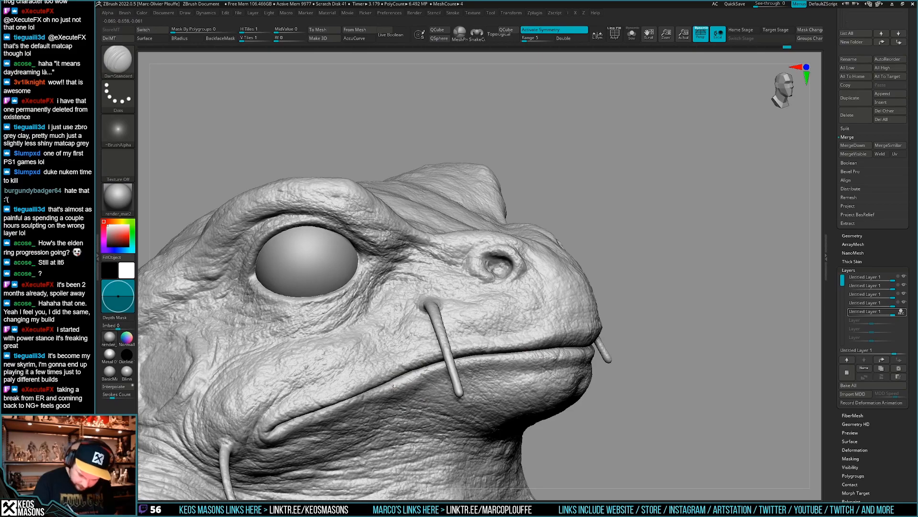
right_click_drag(393, 388, 307, 373)
- Turn symmetry off and carve asymmetrical creases into the front of the upper lip below the nostrils
right_click_drag(544, 334, 544, 297, "ctrl")
right_click_drag(676, 332, 656, 344)
key("x")
right_click_drag(656, 344, 655, 326)
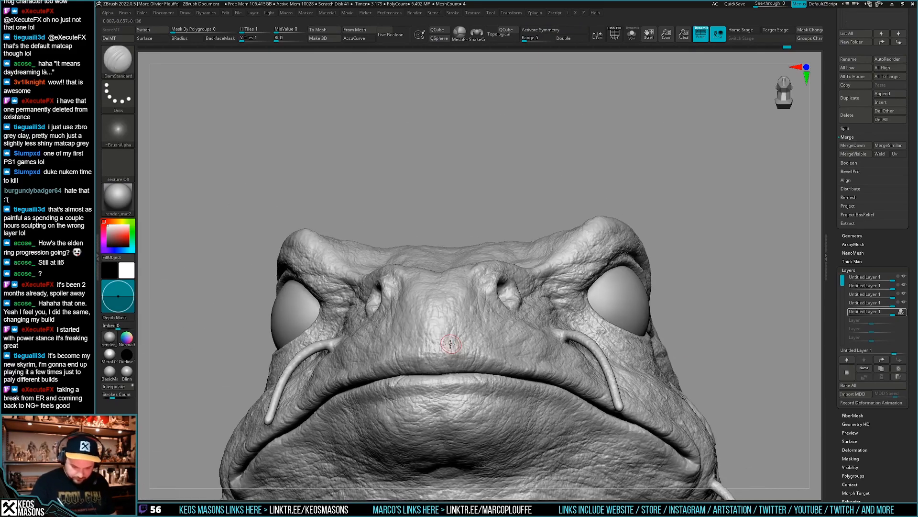
mouse_move(445, 350)
right_mouse_down()
mouse_move(435, 370)
mouse_move(442, 385)
mouse_move(429, 385)
mouse_move(460, 372)
mouse_move(443, 370)
right_mouse_up()
- Set the brush's Z Intensity to 29 and carve small vertical creases across the middle of both lips
key("space")
left_click_drag(452, 345, 451, 345)
left_click(480, 373)
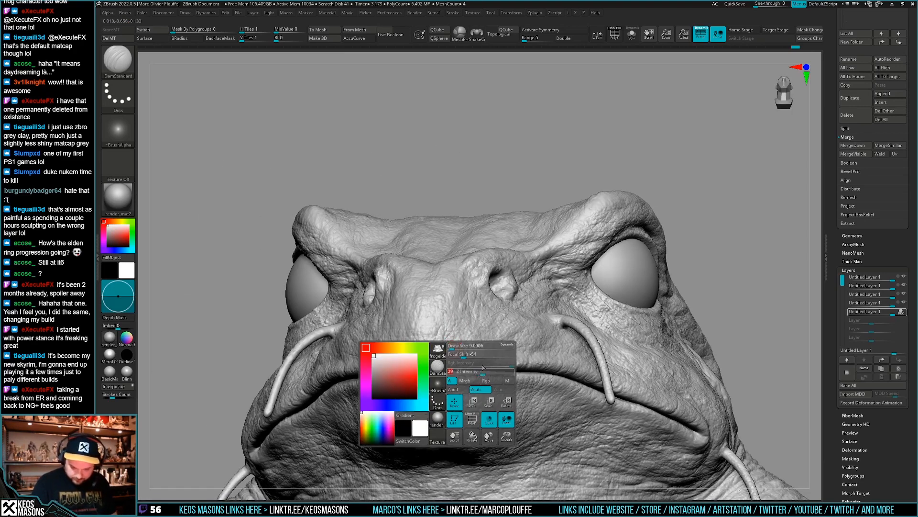
right_click_drag(448, 380, 428, 374)
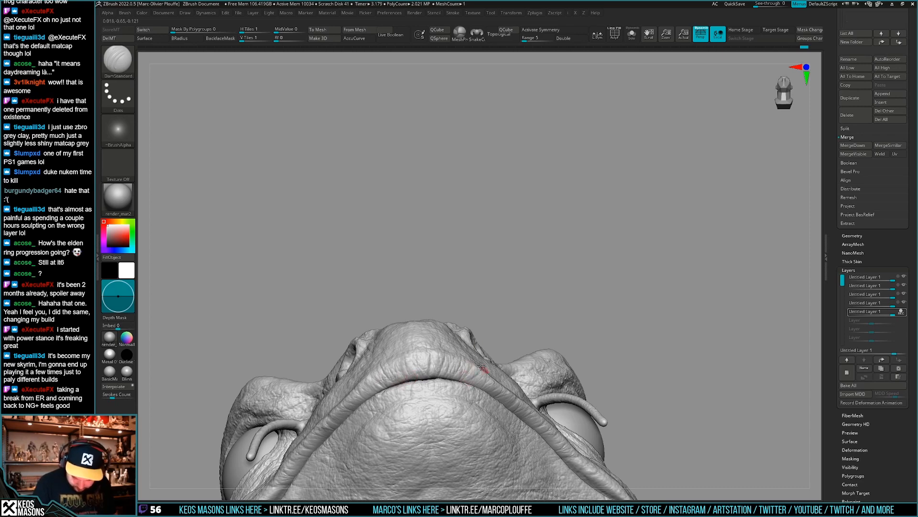
mouse_move(480, 366)
right_mouse_down()
mouse_move(455, 380)
mouse_move(447, 397)
mouse_move(442, 383)
right_mouse_up()
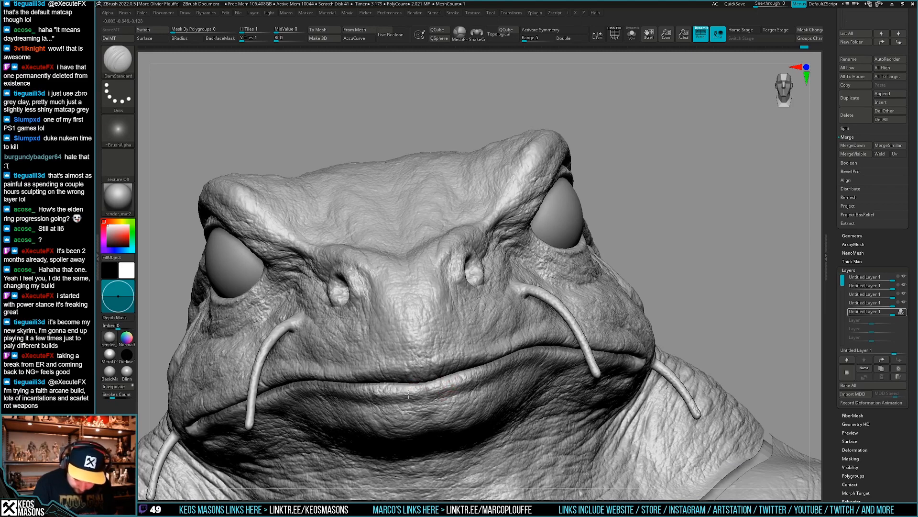
right_click_drag(400, 396, 496, 345)
right_click_drag(475, 382, 708, 478)
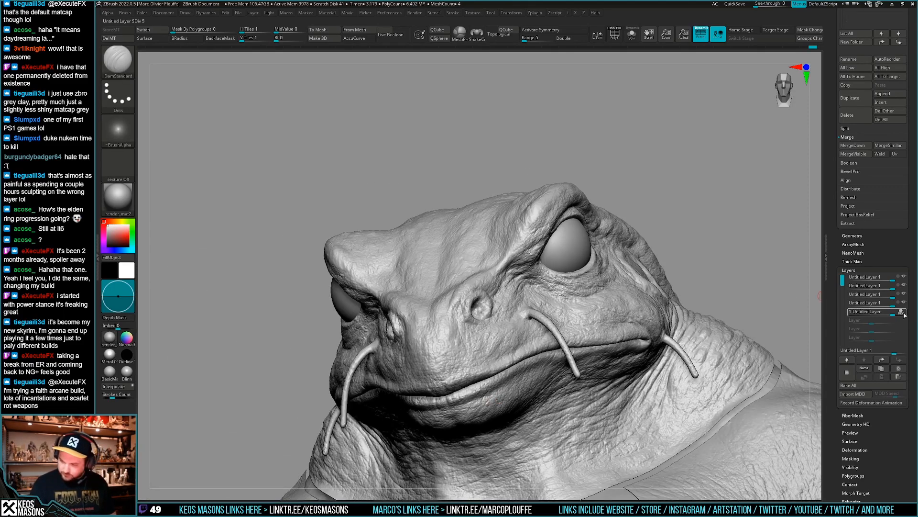
- Store a morph target with the newest layer's recording off, put the layer back in record mode, and remove the colour display
left_click(902, 312)
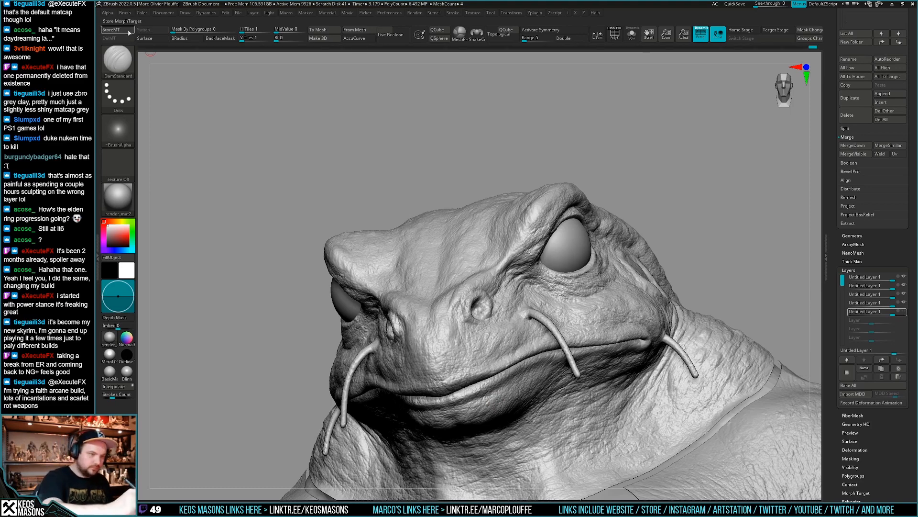
left_click(130, 32)
left_click(901, 311)
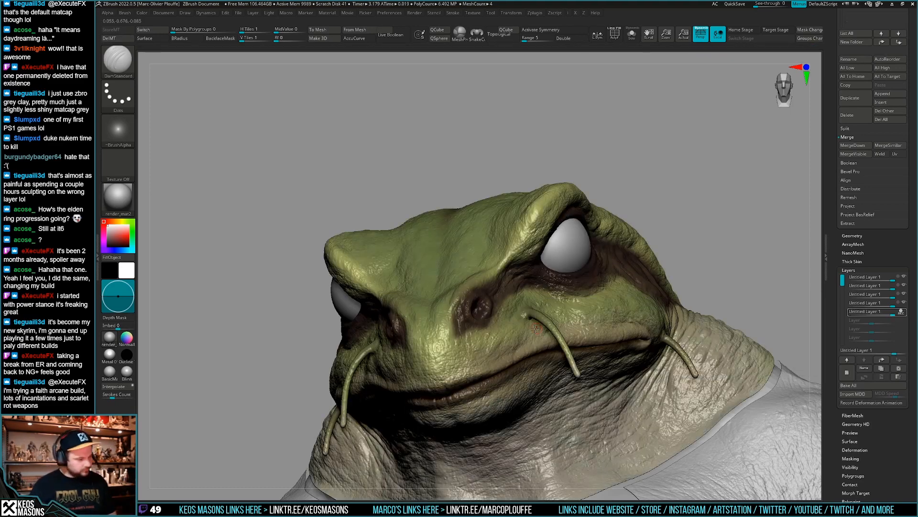
key("ctrl+z")
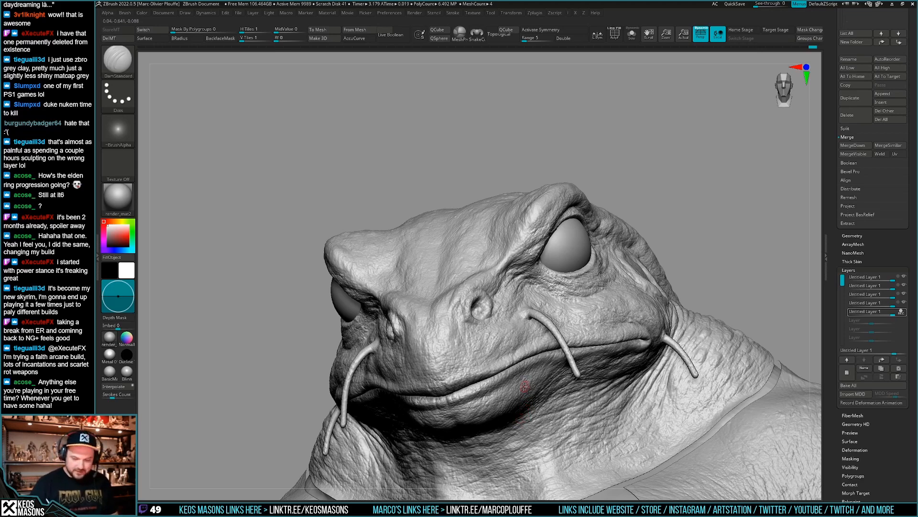
- Select the Morph brush and brush over the throat and lower lip to blend their detail toward the stored shape
mouse_move(526, 385)
right_mouse_down()
mouse_move(483, 361)
mouse_move(490, 355)
mouse_move(504, 360)
mouse_move(473, 380)
mouse_move(499, 372)
mouse_move(475, 363)
mouse_move(487, 385)
right_mouse_up()
key("space")
left_click(522, 312)
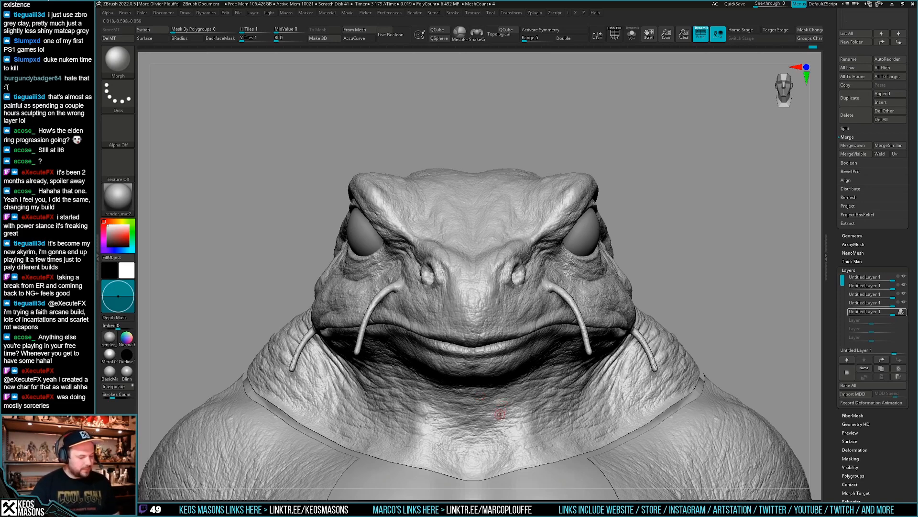
mouse_move(504, 396)
right_mouse_down()
mouse_move(521, 368)
mouse_move(487, 387)
right_mouse_up()
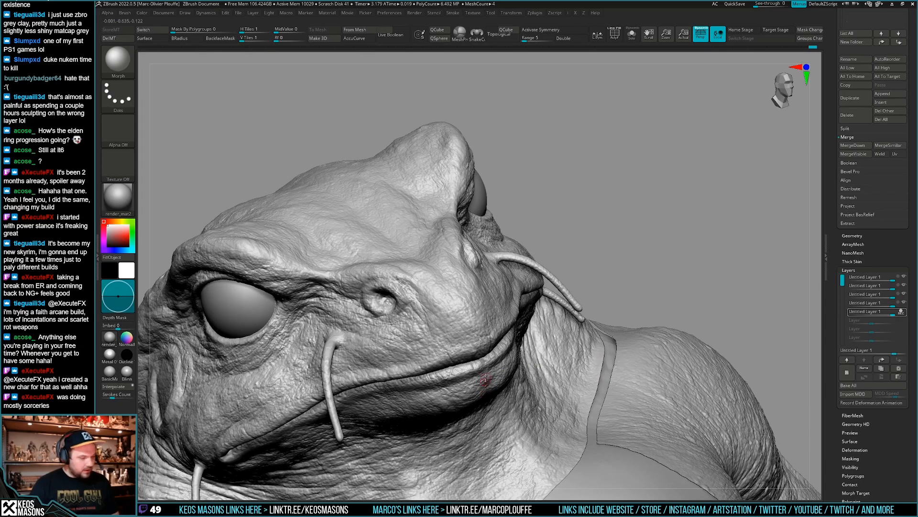
mouse_move(485, 378)
right_mouse_down()
mouse_move(526, 344)
mouse_move(508, 371)
mouse_move(506, 357)
mouse_move(477, 354)
mouse_move(484, 306)
right_mouse_up()
- Switch to the DamStandard brush and turn symmetry back on for sculpting the face
key("space")
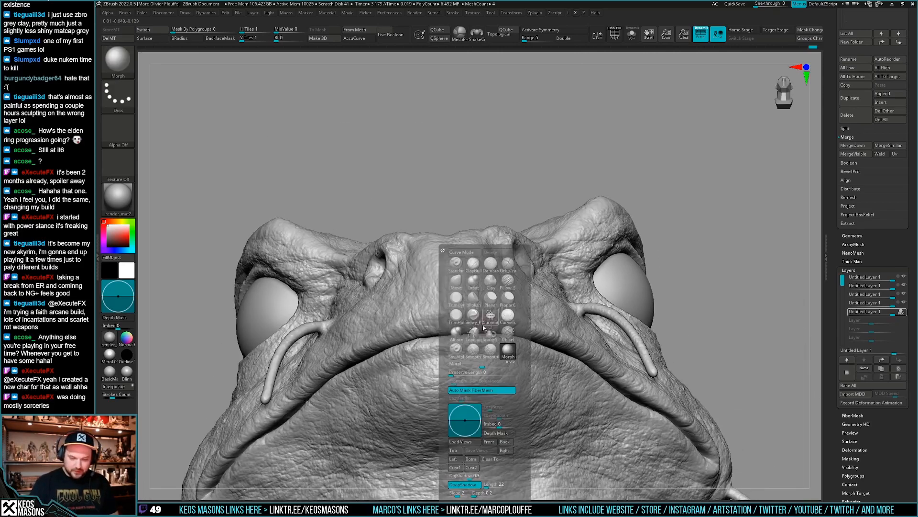
left_click(490, 266)
mouse_move(463, 337)
right_mouse_down()
mouse_move(462, 312)
mouse_move(441, 316)
mouse_move(537, 357)
mouse_move(442, 323)
mouse_move(450, 368)
mouse_move(517, 323)
right_mouse_up()
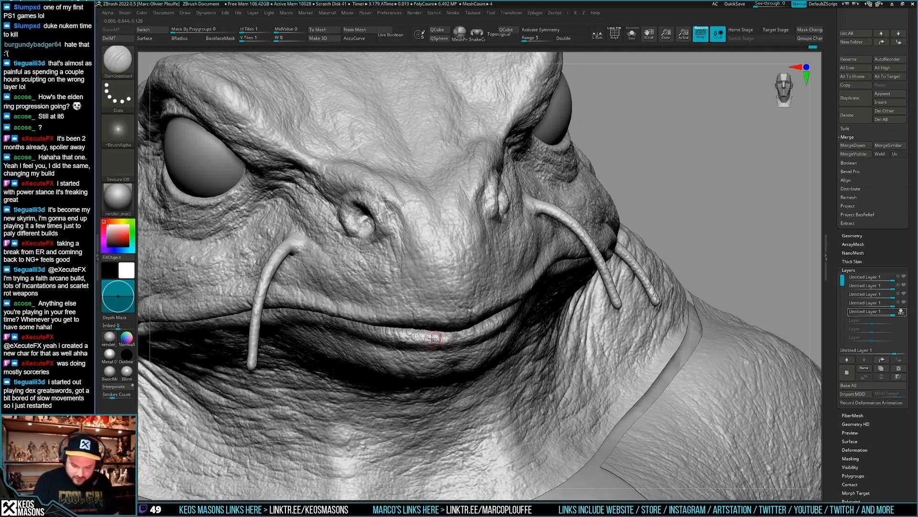
mouse_move(440, 337)
right_mouse_down()
mouse_move(574, 316)
mouse_move(512, 271)
mouse_move(487, 323)
mouse_move(503, 335)
mouse_move(489, 343)
mouse_move(609, 311)
mouse_move(459, 306)
mouse_move(464, 337)
right_mouse_up()
key("x")
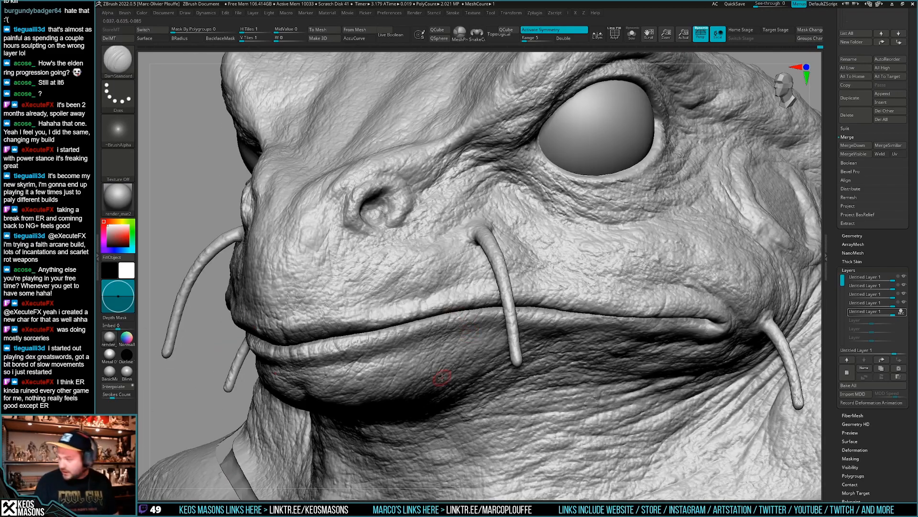
- Examine the head, cheeks, ears and neck from both sides and from a distance, looking for areas that need more creases
mouse_move(442, 377)
right_mouse_down()
mouse_move(524, 306)
mouse_move(691, 271)
mouse_move(612, 311)
mouse_move(595, 342)
mouse_move(569, 335)
mouse_move(536, 358)
mouse_move(500, 316)
right_mouse_up()
mouse_move(469, 333)
right_mouse_down()
mouse_move(477, 352)
mouse_move(483, 297)
mouse_move(582, 254)
mouse_move(674, 260)
mouse_move(666, 272)
mouse_move(668, 254)
mouse_move(664, 272)
mouse_move(657, 268)
mouse_move(666, 262)
right_mouse_up()
key("shift+f")
key("shift+f")
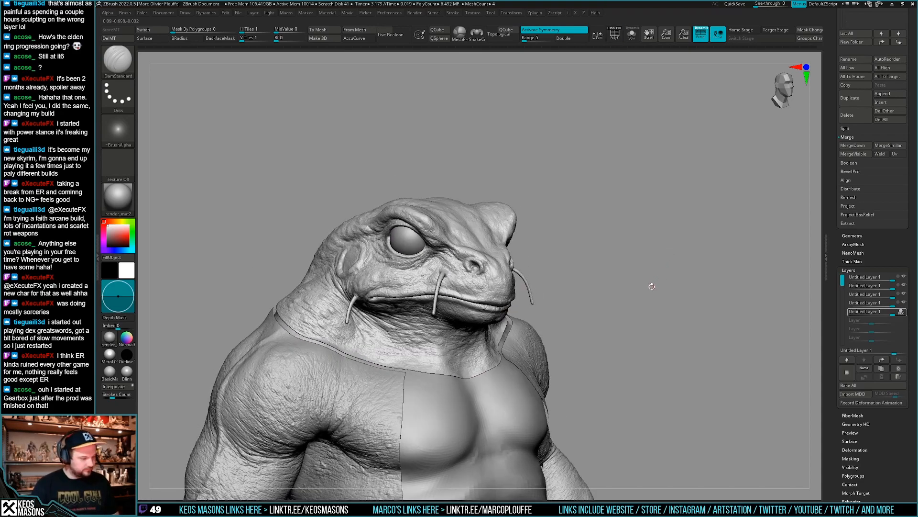
mouse_move(675, 273)
right_mouse_down()
mouse_move(646, 281)
mouse_move(641, 306)
right_mouse_up()
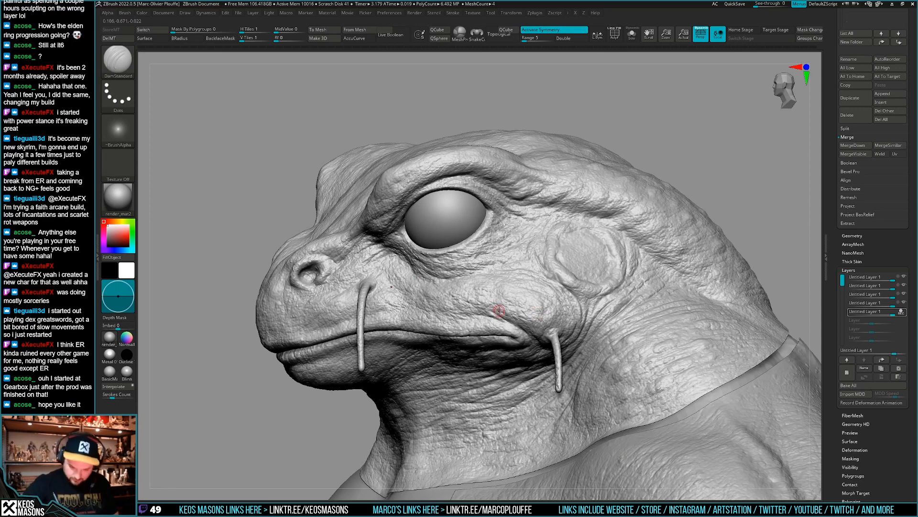
key("space")
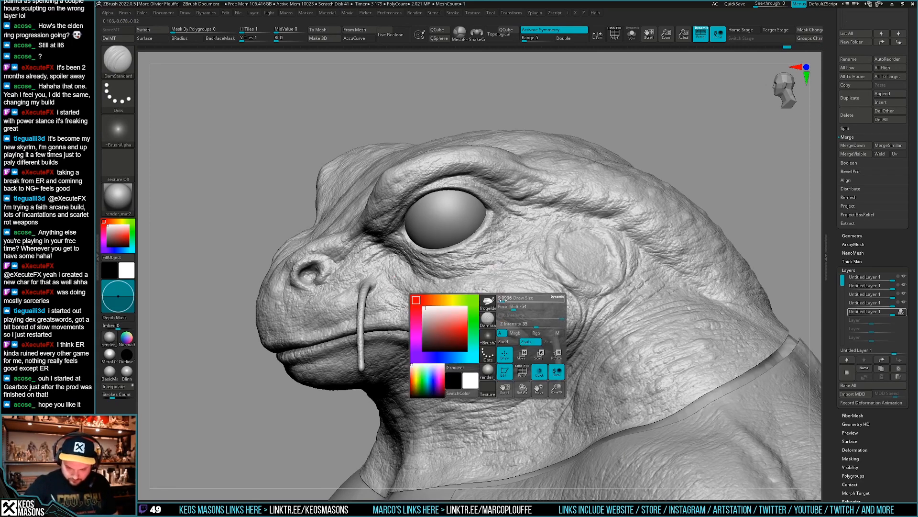
mouse_move(511, 307)
right_mouse_down("ctrl")
mouse_move(508, 288)
mouse_move(512, 323)
mouse_move(538, 295)
mouse_move(535, 354)
right_mouse_up("ctrl")
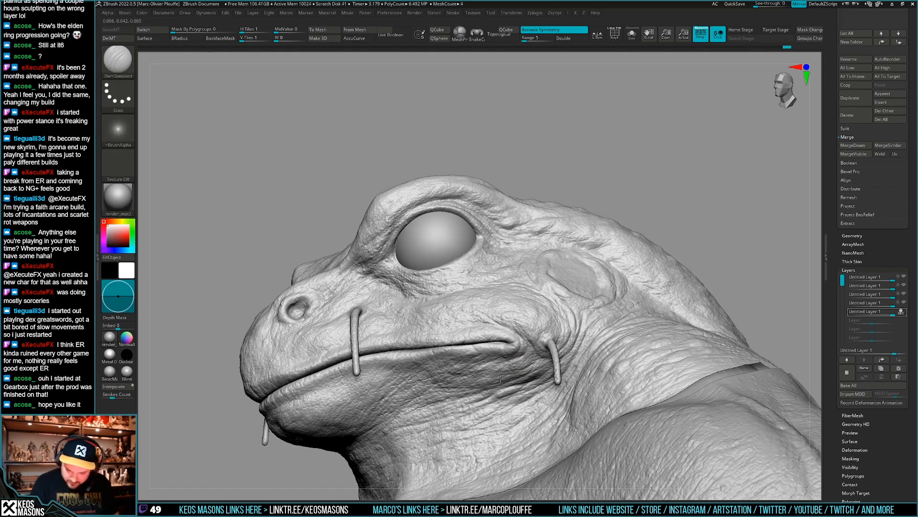
right_click_drag(500, 379, 574, 349)
right_click_drag(574, 350, 631, 324, "ctrl")
mouse_move(602, 369)
right_mouse_down("alt")
mouse_move(640, 328)
mouse_move(607, 358)
right_mouse_up("alt")
mouse_move(514, 371)
right_mouse_down("ctrl")
mouse_move(458, 371)
mouse_move(418, 342)
mouse_move(420, 372)
mouse_move(440, 349)
mouse_move(440, 366)
mouse_move(436, 356)
right_mouse_up("ctrl")
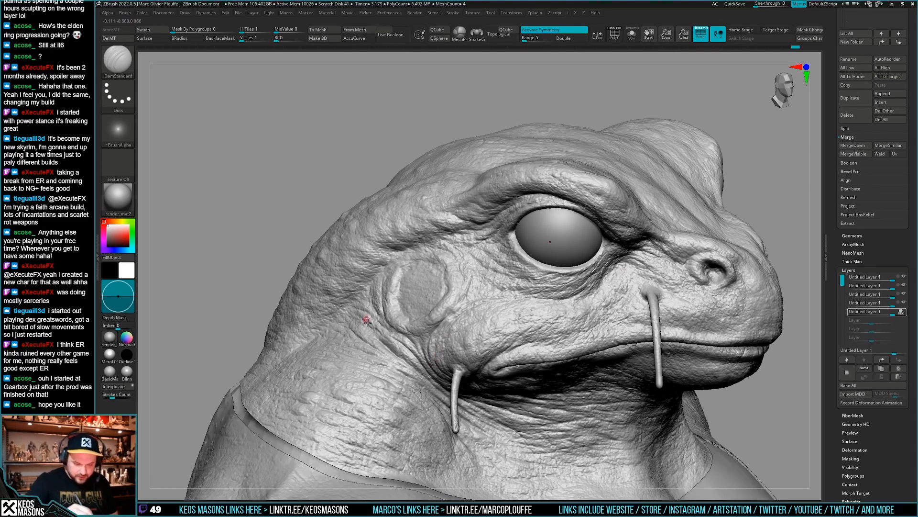
mouse_move(366, 320)
right_mouse_down()
mouse_move(387, 334)
mouse_move(359, 324)
mouse_move(357, 289)
right_mouse_up()
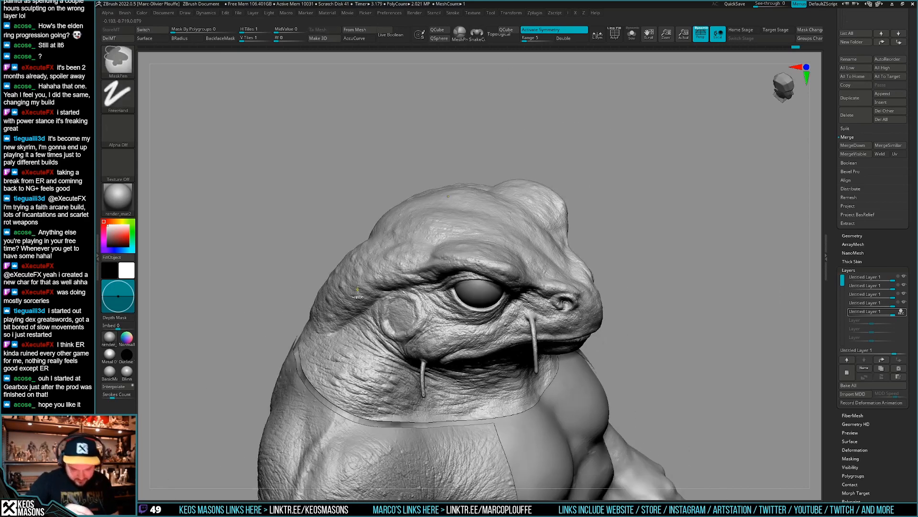
mouse_move(681, 316)
right_mouse_down()
mouse_move(683, 296)
mouse_move(619, 268)
mouse_move(588, 340)
mouse_move(565, 295)
mouse_move(551, 293)
mouse_move(557, 273)
right_mouse_up()
mouse_move(667, 291)
right_mouse_down()
mouse_move(574, 287)
mouse_move(500, 301)
mouse_move(431, 330)
mouse_move(477, 318)
mouse_move(441, 305)
mouse_move(349, 306)
right_mouse_up()
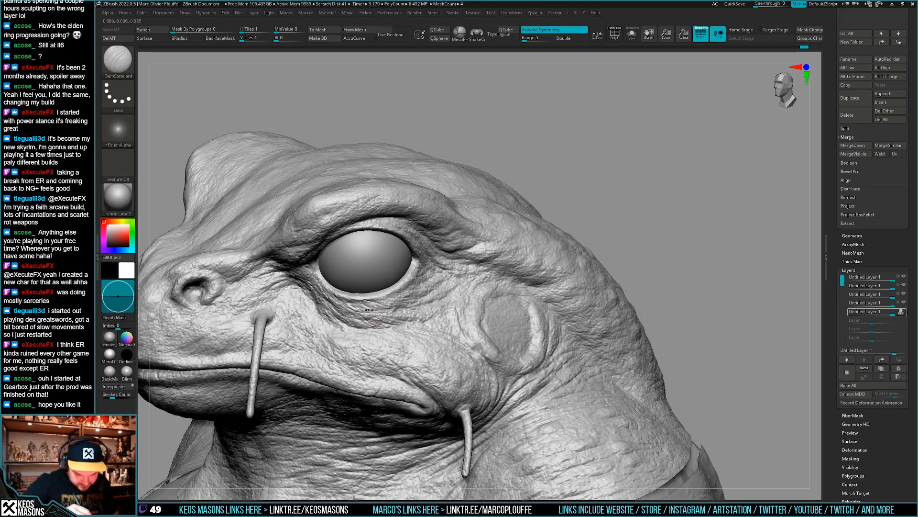
- Carve fine symmetrical creases into the skin below the eyes with the DamStandard brush
left_click_drag(369, 309, 370, 303)
mouse_move(404, 322)
right_mouse_down()
mouse_move(389, 296)
mouse_move(347, 306)
mouse_move(462, 337)
mouse_move(505, 335)
mouse_move(411, 320)
right_mouse_up()
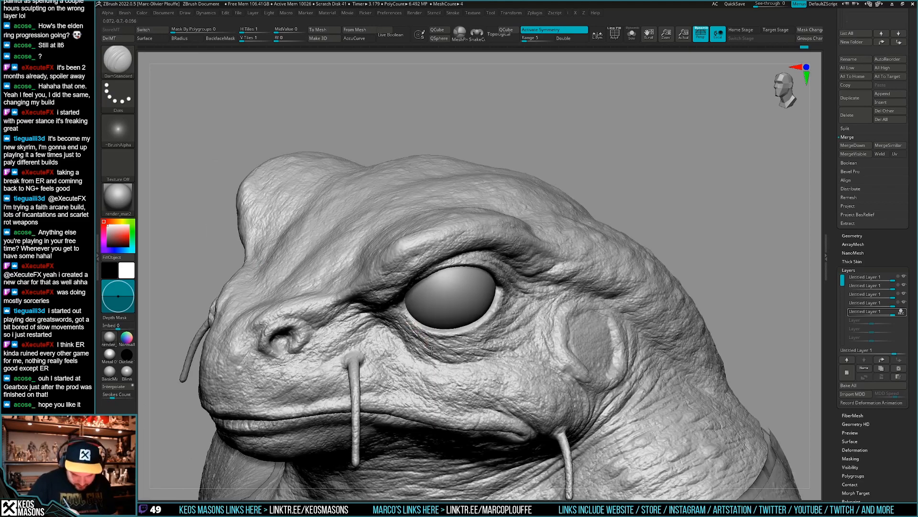
right_click_drag(441, 355, 446, 331)
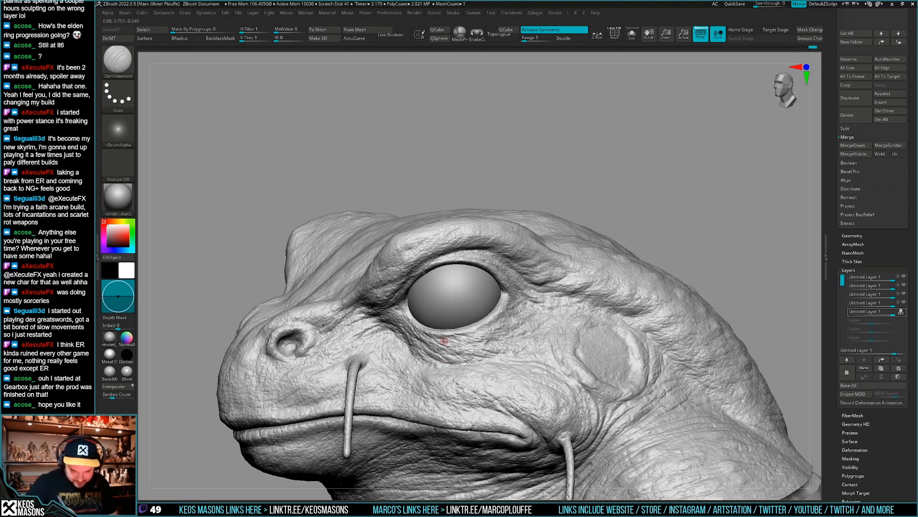
right_click_drag(413, 335, 533, 322)
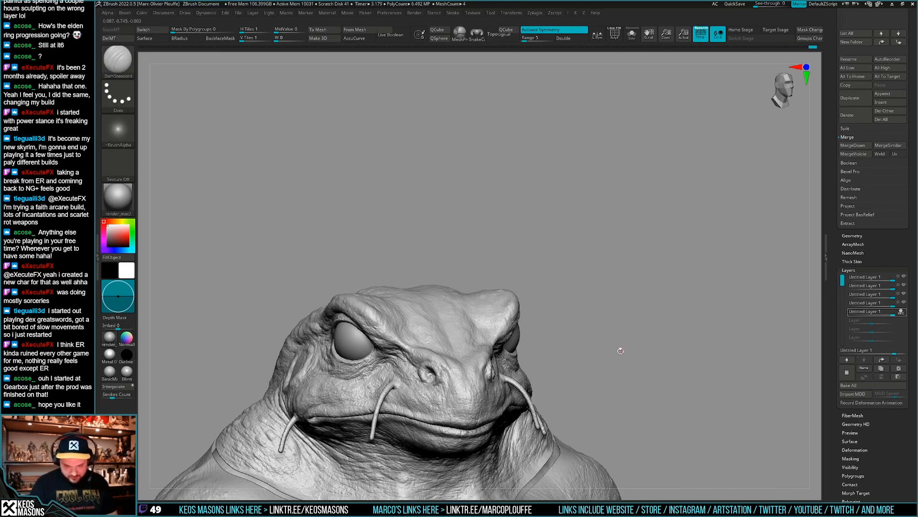
right_click_drag(515, 358, 553, 326, "alt")
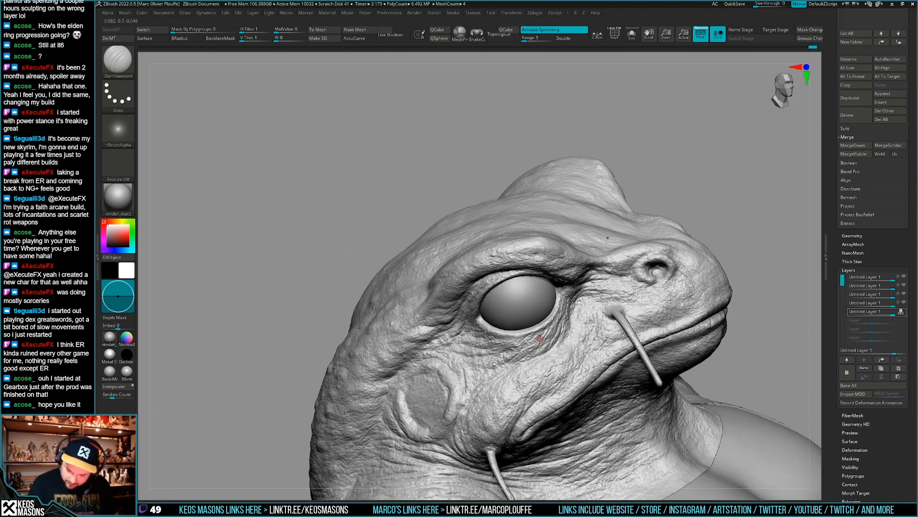
left_click_drag(538, 339, 518, 346)
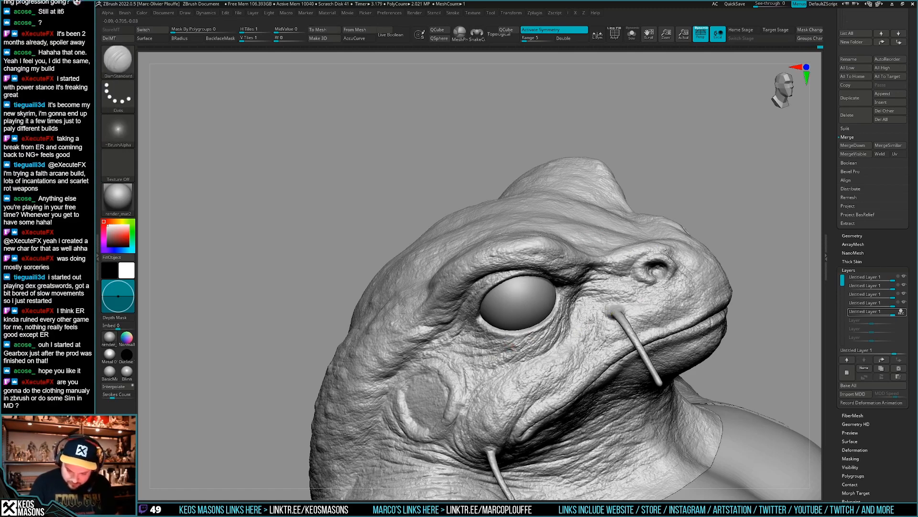
mouse_move(496, 364)
right_mouse_down()
mouse_move(562, 388)
mouse_move(547, 367)
right_mouse_up()
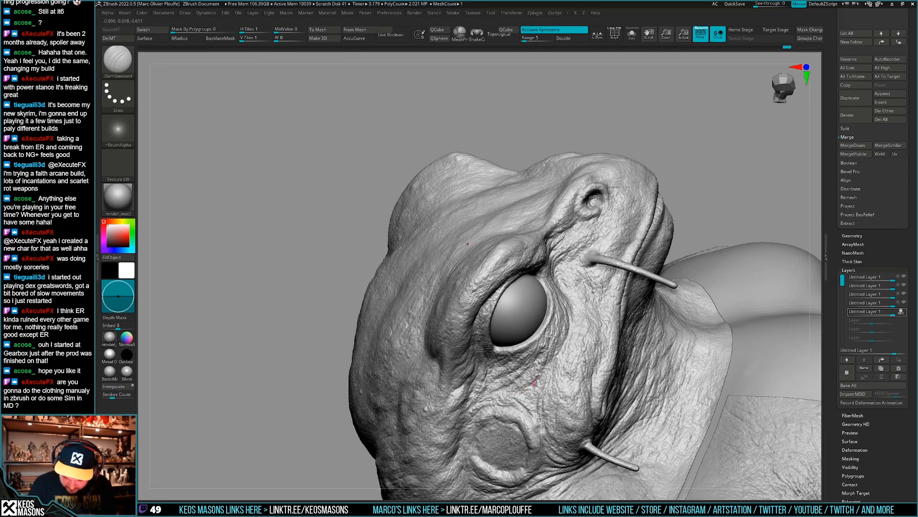
key("ctrl")
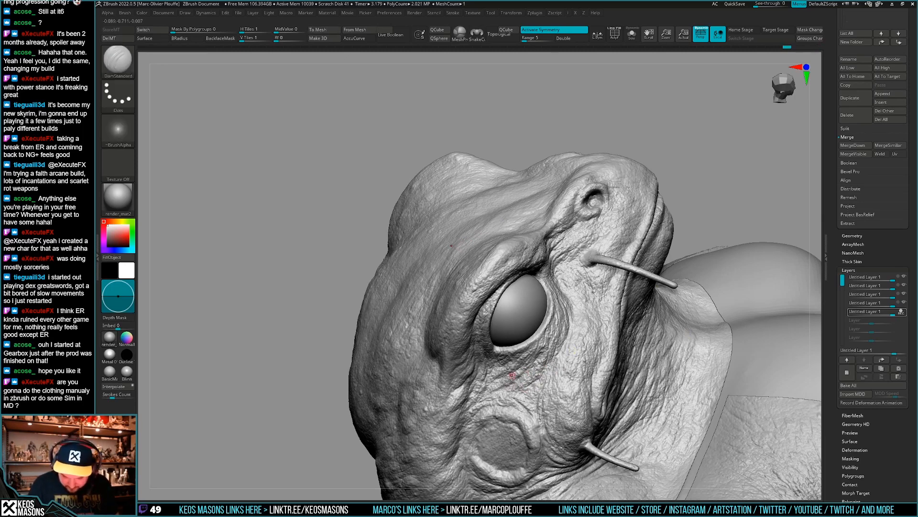
right_click_drag(514, 368, 745, 289, "ctrl")
mouse_move(562, 356)
right_mouse_down("ctrl")
mouse_move(564, 383)
mouse_move(598, 357)
mouse_move(574, 368)
right_mouse_up("ctrl")
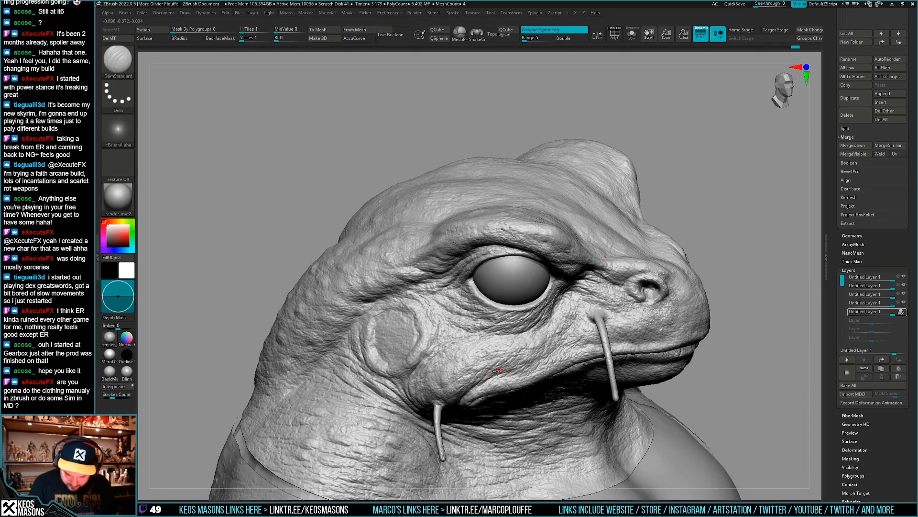
right_click_drag(497, 370, 478, 372)
- Turn off recording on the newest sculpt layer while keeping the layer visible
right_click_drag(670, 325, 664, 274, "ctrl")
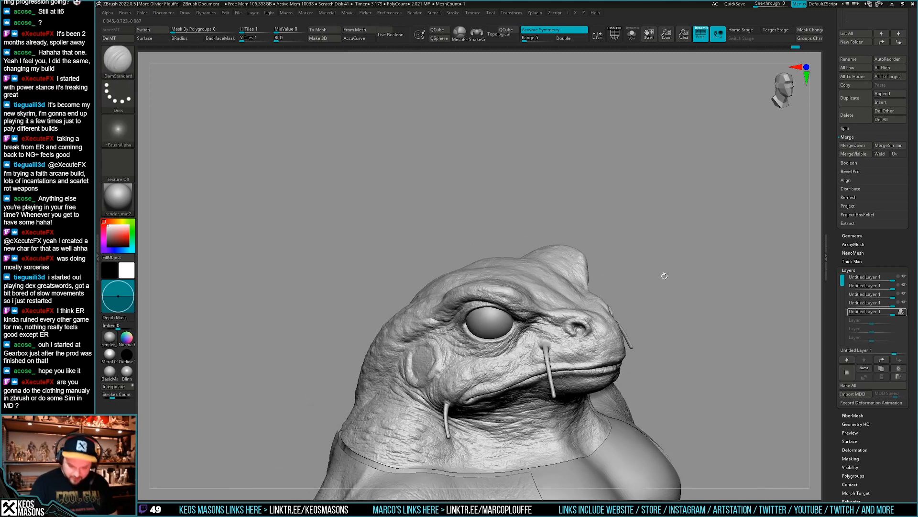
right_click_drag(711, 316, 688, 296, "alt")
key("shift+f")
key("shift+f")
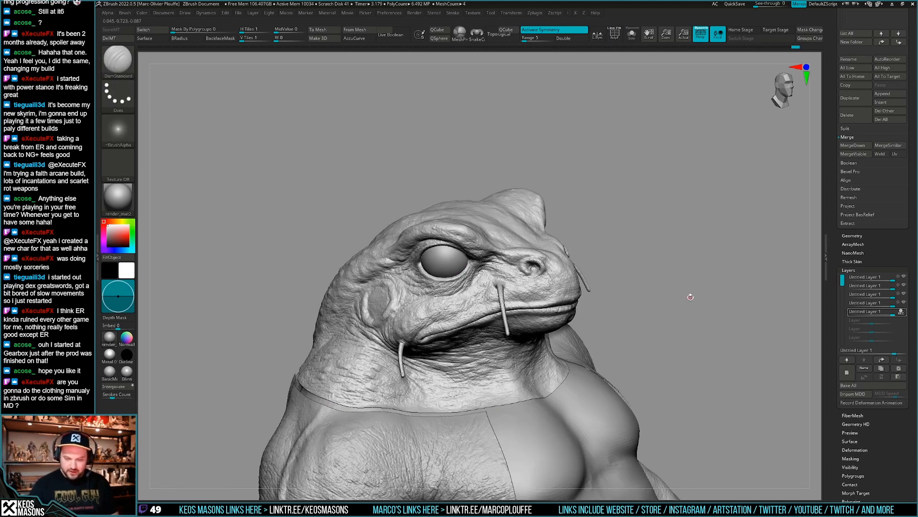
left_click(904, 312)
left_click(904, 312)
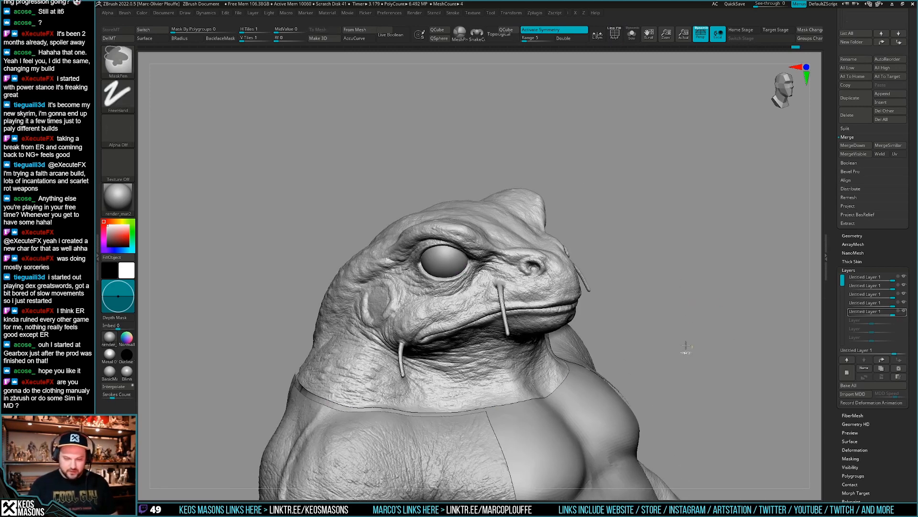
- Switch to the ClayBuildup brush with the head and chest in view
mouse_move(685, 348)
right_mouse_down("shift")
mouse_move(655, 335)
mouse_move(674, 339)
right_mouse_up("shift")
mouse_move(675, 339)
right_mouse_down("alt")
mouse_move(669, 312)
mouse_move(670, 347)
right_mouse_up("alt")
key("space")
left_click(666, 267)
key("shift+f")
key("shift+f")
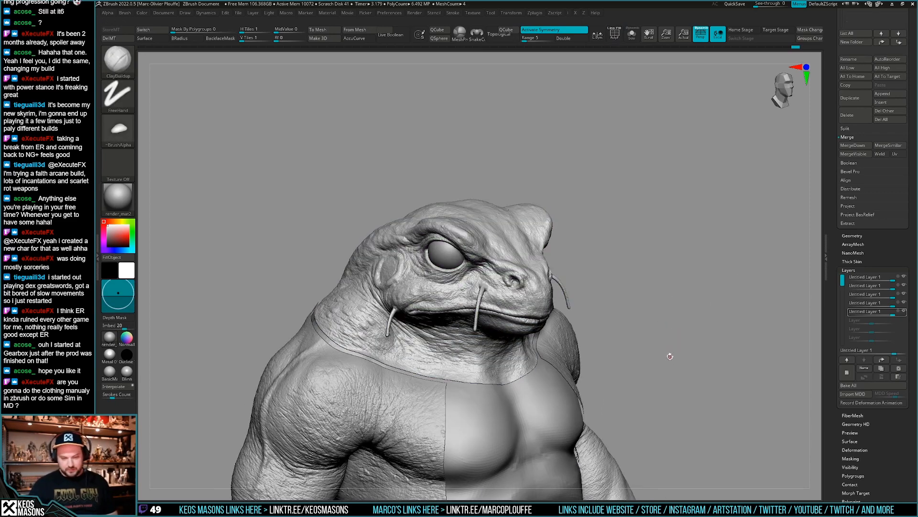
- Hide all five sculpt layers one by one to view the base shape of the head
left_click(903, 311)
left_click(903, 303)
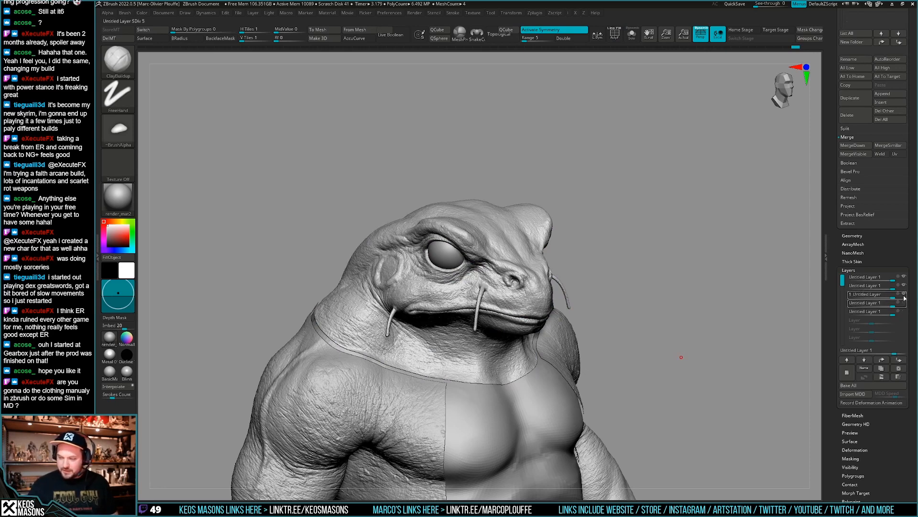
left_click(903, 294)
left_click(904, 285)
left_click(904, 277)
mouse_move(712, 325)
right_mouse_down()
mouse_move(709, 308)
mouse_move(725, 318)
right_mouse_up()
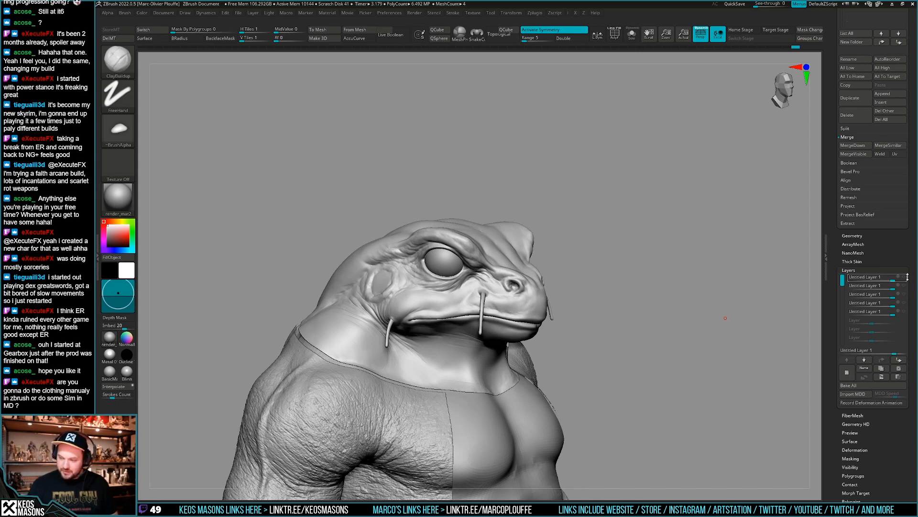
- Show the first and second layers in the list, switching the second on and off to compare its skin detail on the face
right_click_drag(652, 322, 699, 330, "ctrl")
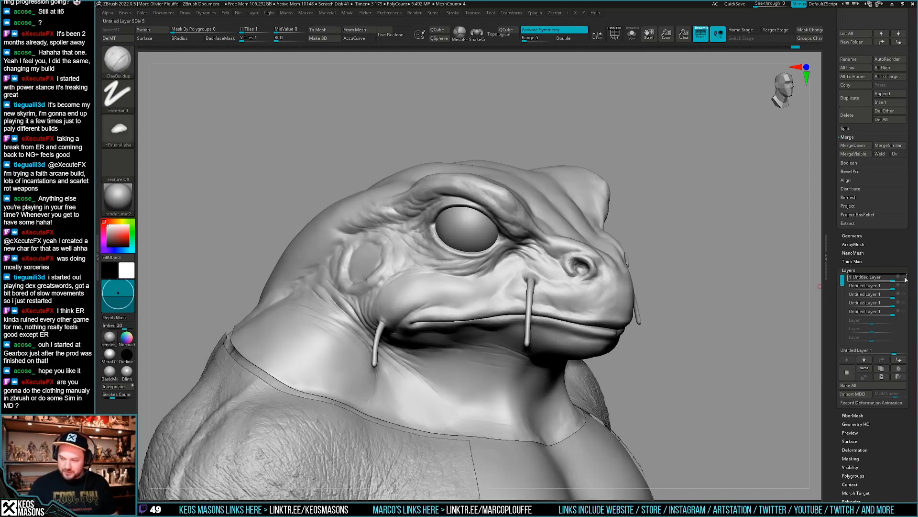
left_click(905, 278)
left_click(903, 287)
left_click(903, 288)
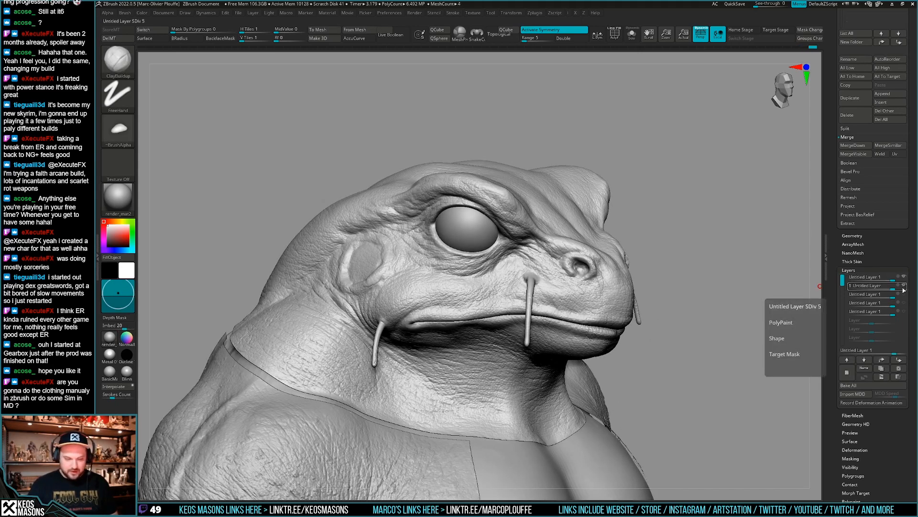
left_click(903, 288)
left_click(903, 287)
left_click(903, 288)
left_click(903, 288)
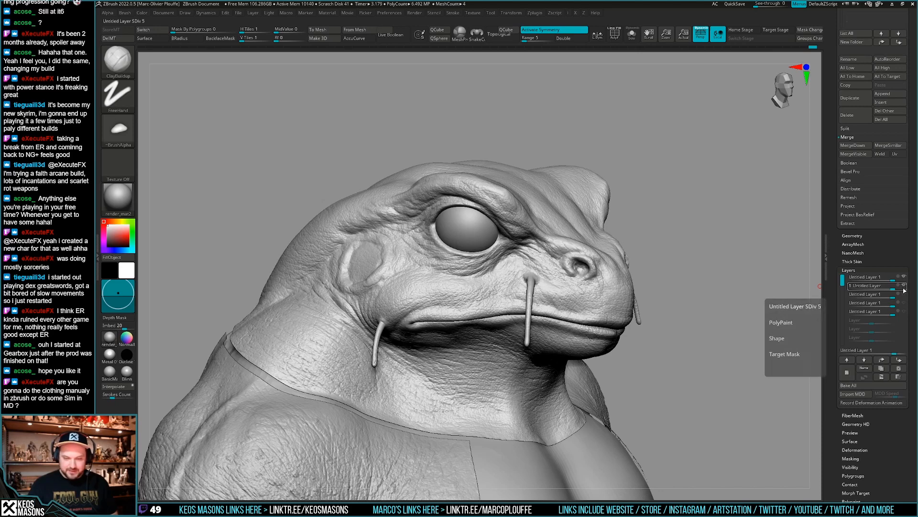
- Switch the third layer on and off to compare its creases from the side and from the front, leaving it visible
left_click(904, 296)
left_click(904, 296)
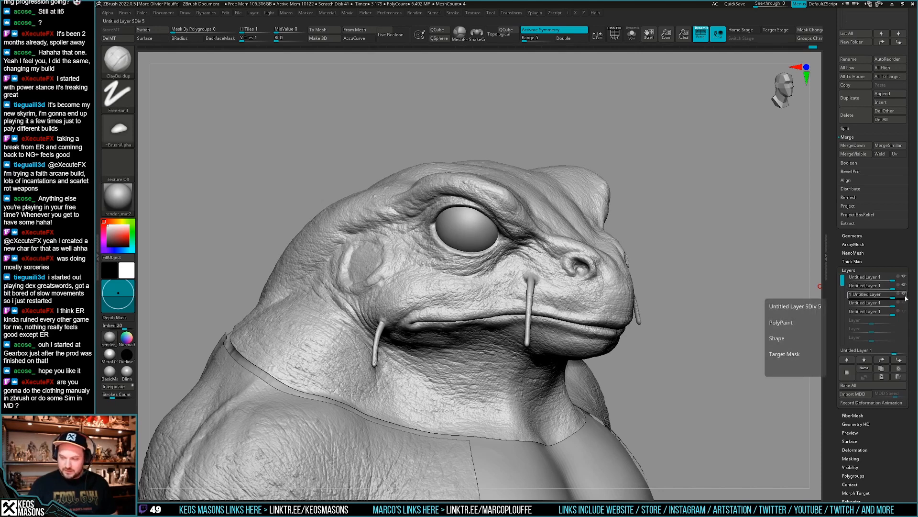
left_click(905, 297)
left_click(905, 296)
left_click(905, 296)
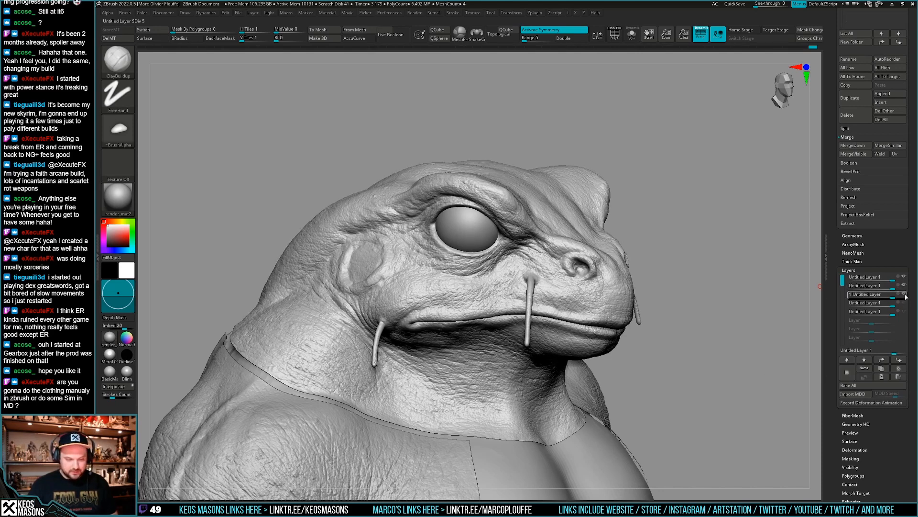
right_click_drag(736, 292, 665, 358, "ctrl")
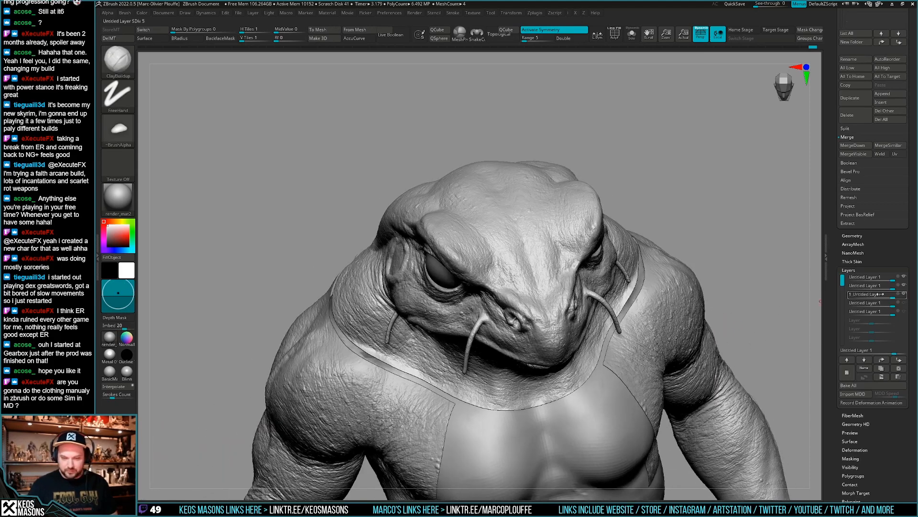
left_click(906, 296)
left_click(906, 297)
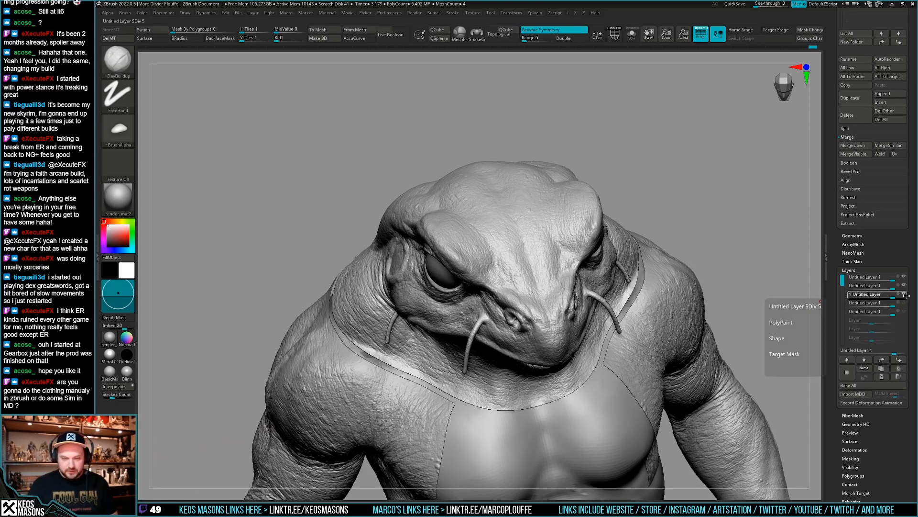
left_click(905, 295)
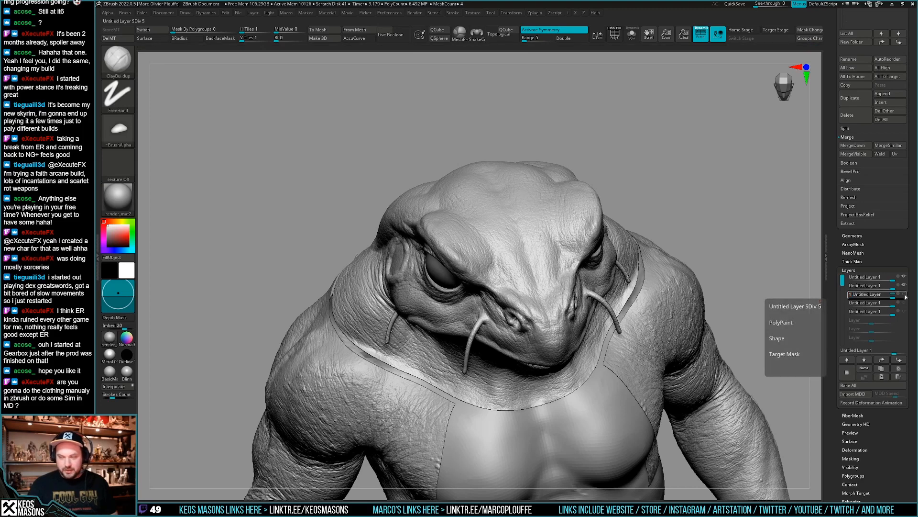
left_click(903, 296)
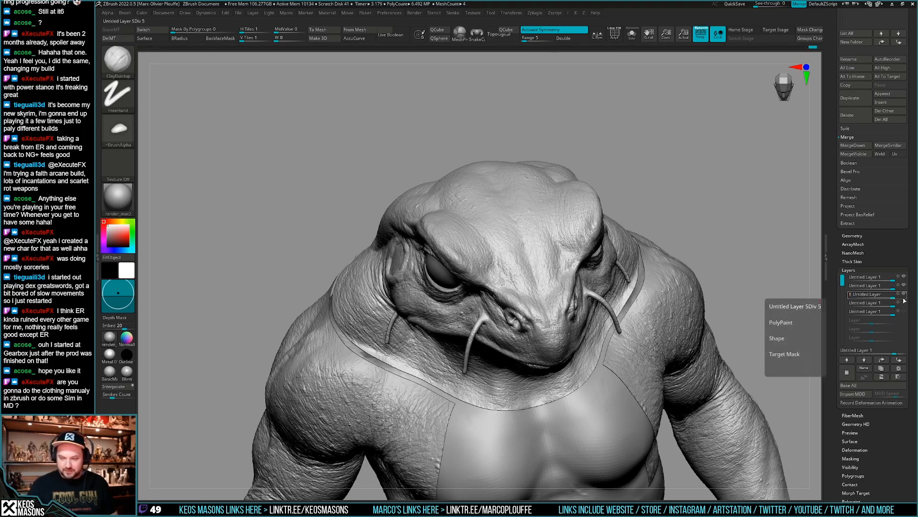
- Switch the fourth layer on and off to compare its detail on the head and neck, leaving it visible
left_click(905, 304)
left_click(905, 303)
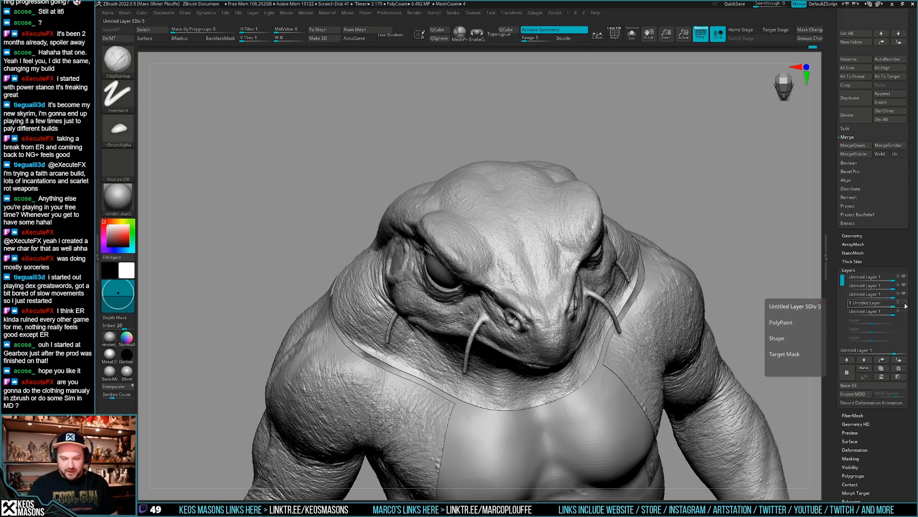
left_click(905, 303)
left_click(905, 303)
left_click(904, 303)
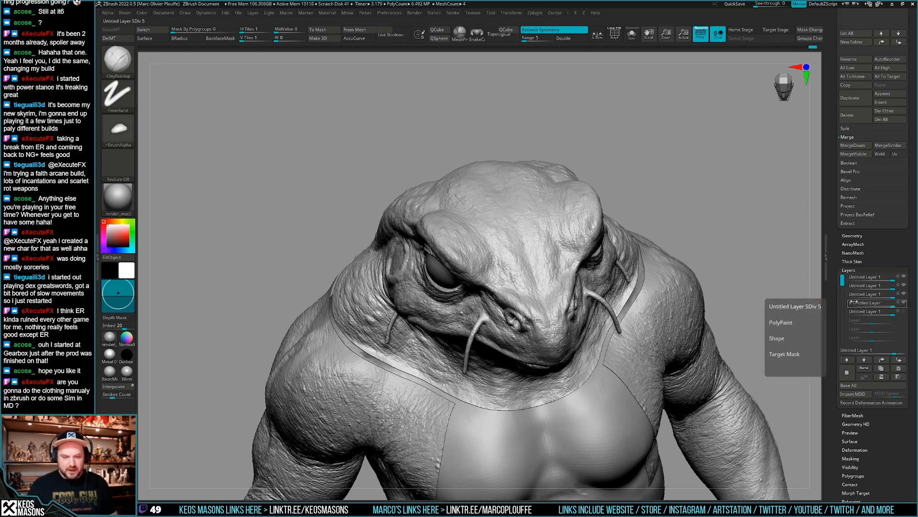
- Show the fifth layer and switch it off and on to compare its detail on the face from the front
left_click_drag(771, 347, 770, 325)
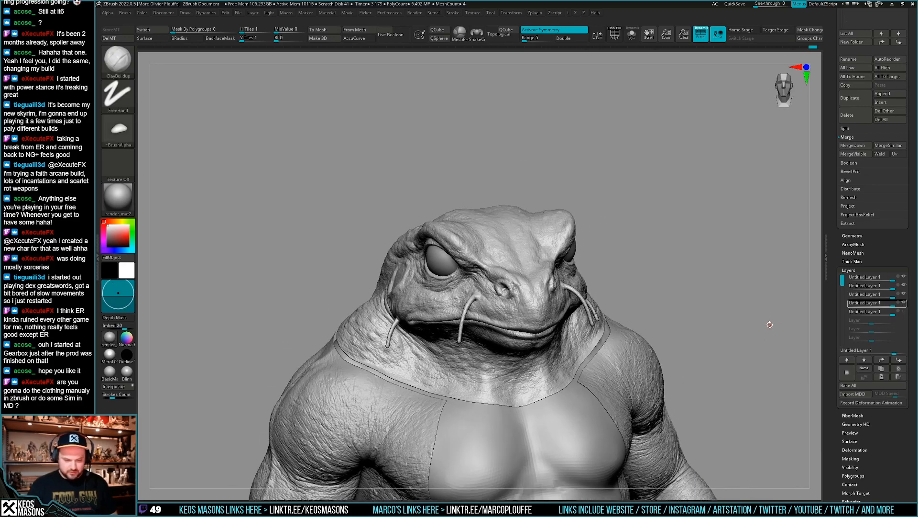
left_click(904, 314)
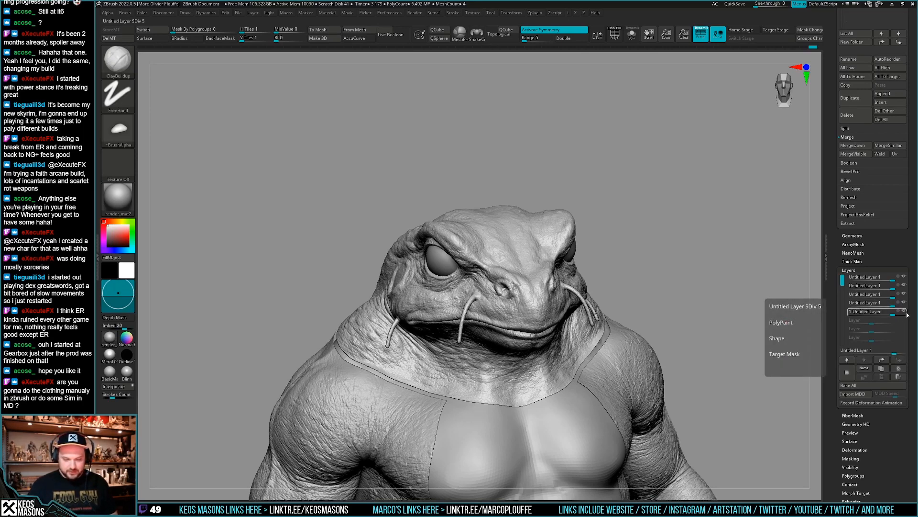
left_click(905, 313)
left_click(904, 313)
left_click_drag(784, 320, 718, 324)
left_click(878, 297)
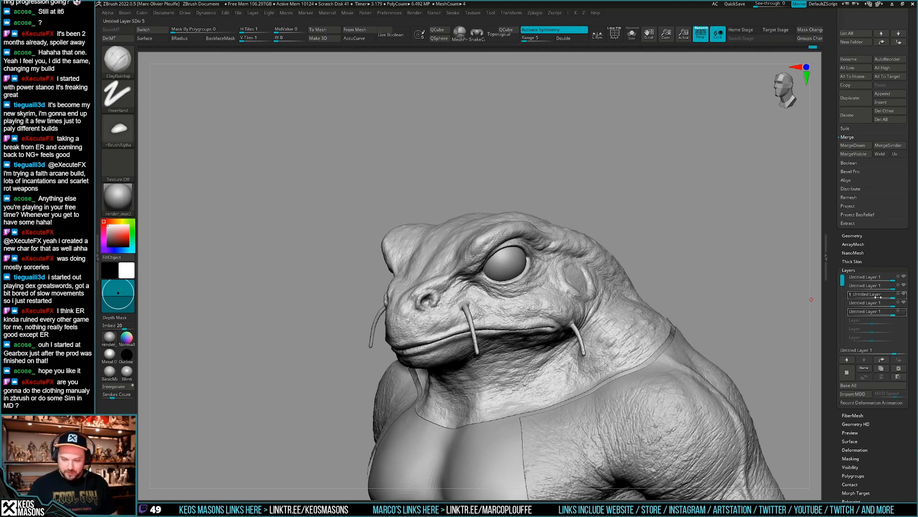
left_click(887, 311)
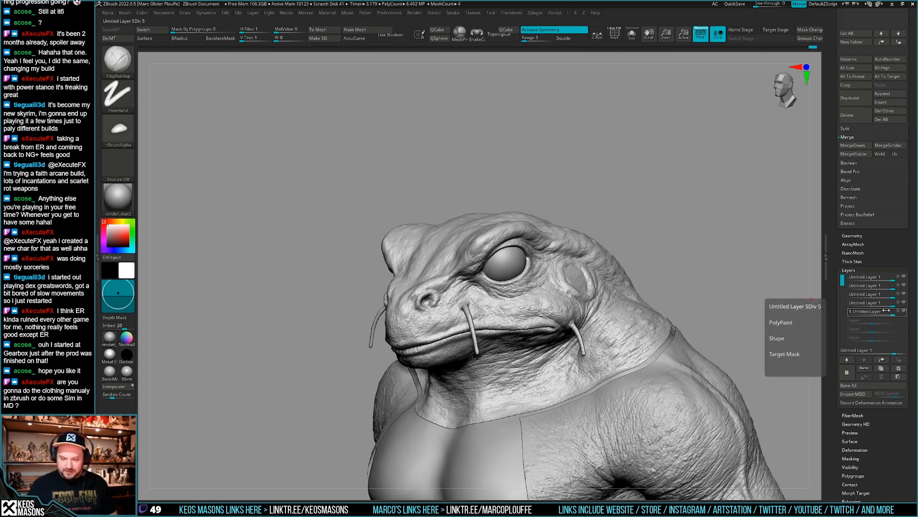
- Switch the fifth layer off and on repeatedly to compare its detail on the head and neck from the side, leaving it visible
left_click_drag(785, 326, 654, 351)
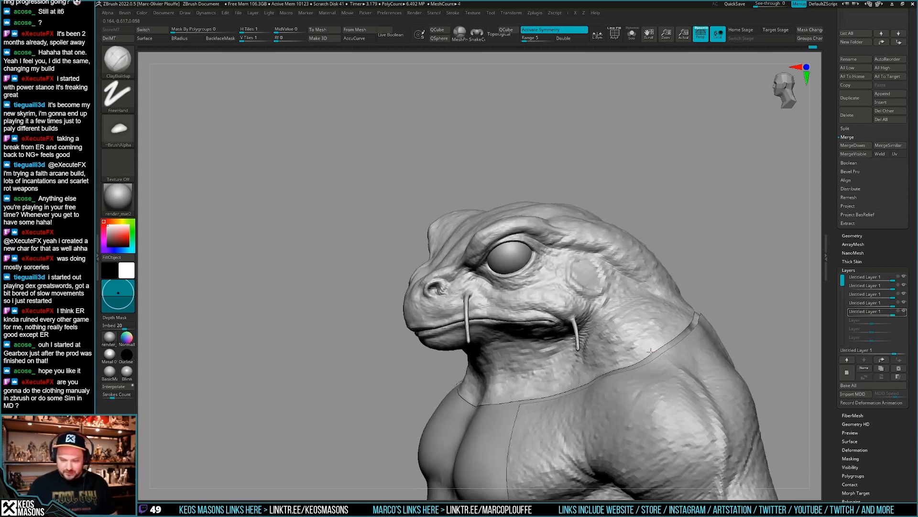
left_click(905, 312)
left_click(905, 312)
left_click(905, 312)
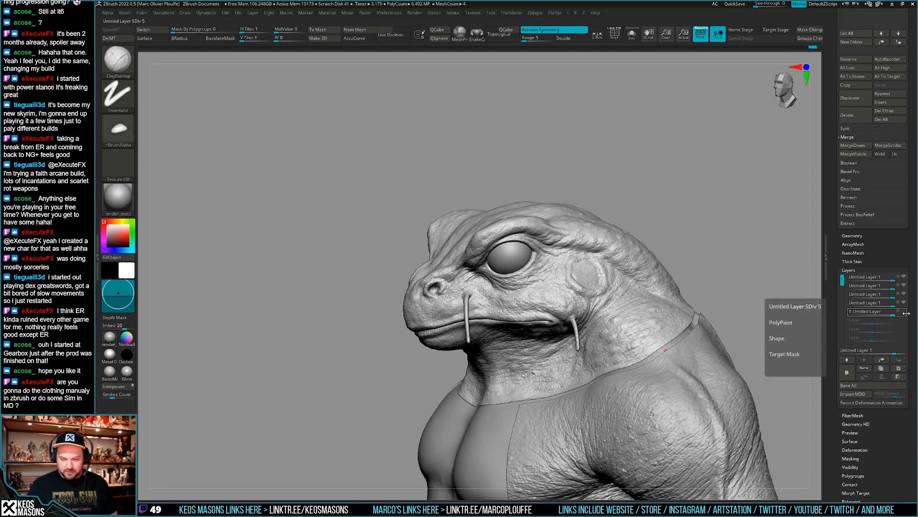
left_click(904, 312)
left_click_drag(773, 323, 700, 307)
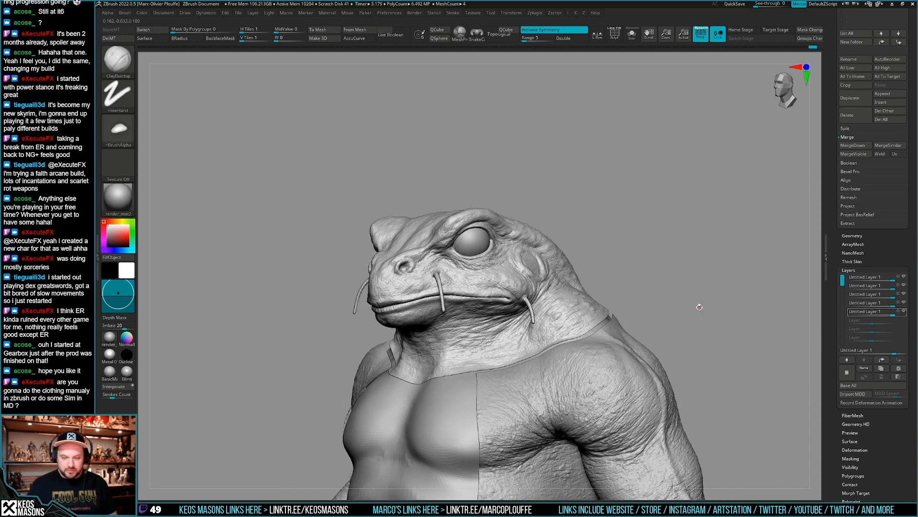
left_click(905, 313)
left_click(905, 313)
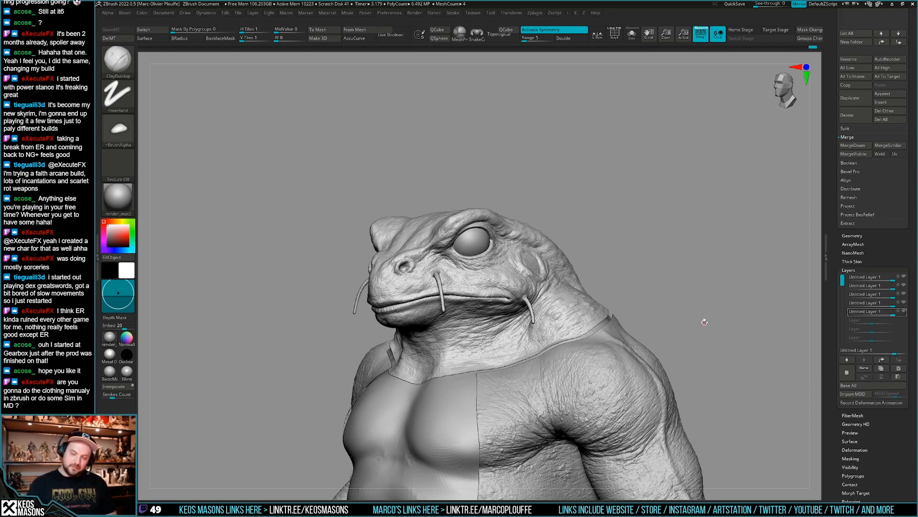
left_click_drag(704, 322, 708, 329)
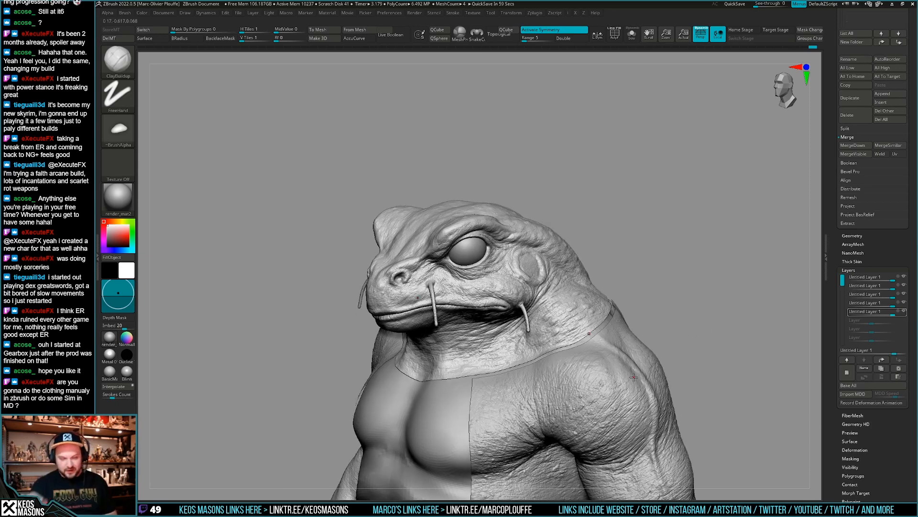
left_click_drag(679, 282, 698, 326, "shift")
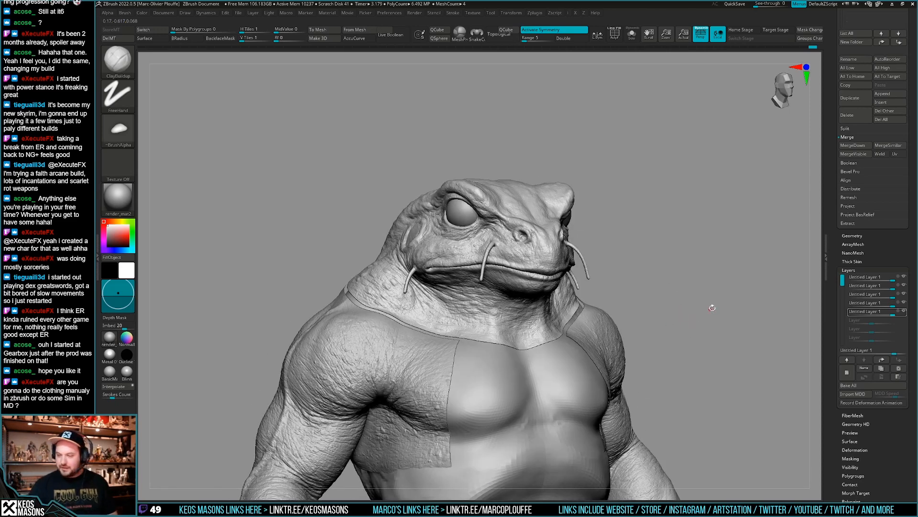
- Turn on the polypaint colours for all subtools and view the frog's painted head and body from both sides
left_click(900, 311)
left_click_drag(893, 240, 893, 479)
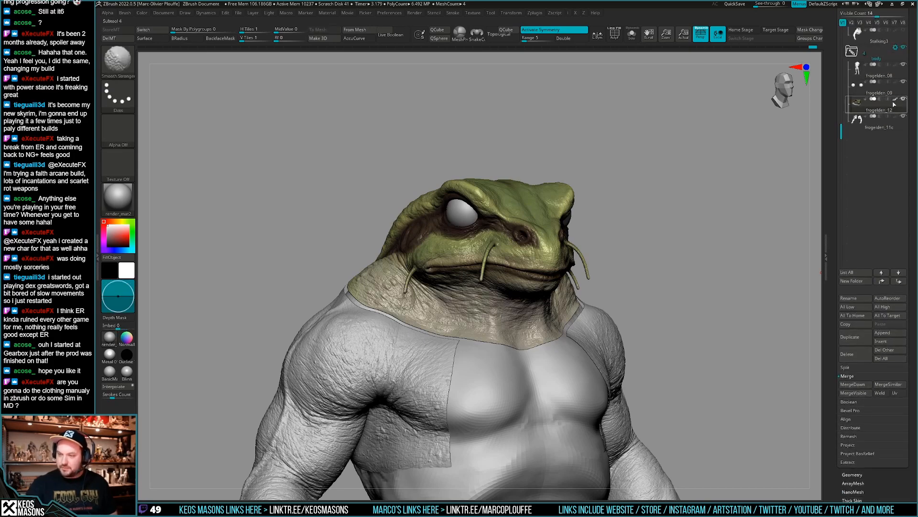
left_click(896, 100, "shift")
left_click(896, 100, "shift")
mouse_move(746, 251)
left_mouse_down()
mouse_move(669, 325)
mouse_move(706, 311)
mouse_move(683, 337)
mouse_move(697, 340)
mouse_move(680, 320)
mouse_move(689, 322)
left_mouse_up()
key("space")
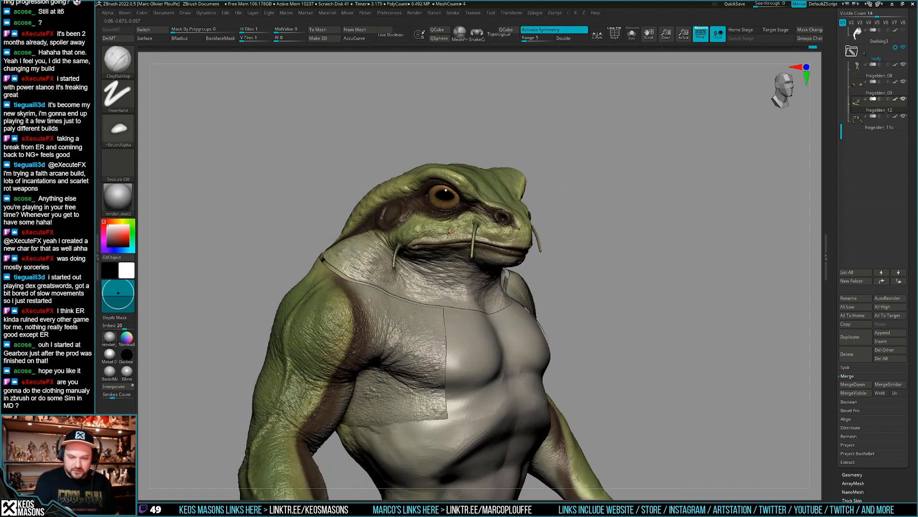
left_click_drag(702, 299, 505, 344)
mouse_move(708, 291)
left_mouse_down()
mouse_move(739, 299)
mouse_move(697, 302)
left_mouse_up()
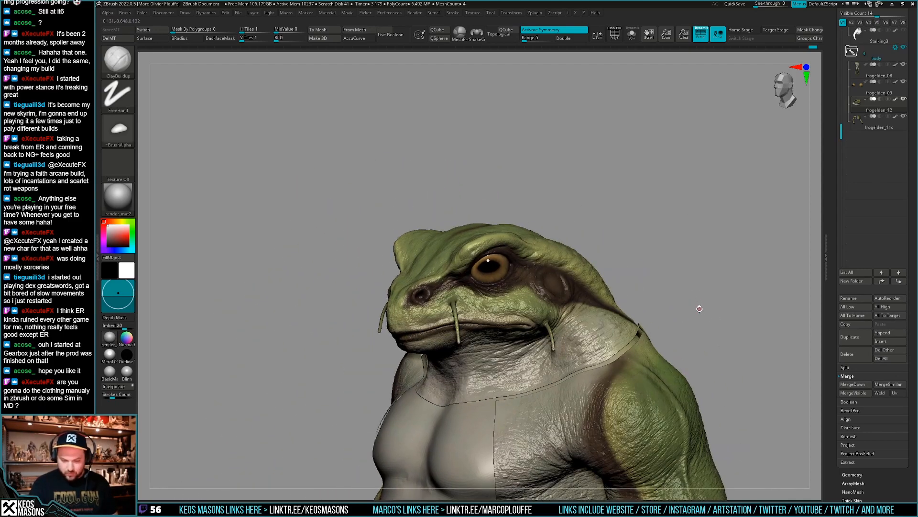
mouse_move(697, 300)
right_mouse_down()
mouse_move(706, 300)
mouse_move(692, 313)
right_mouse_up()
mouse_move(721, 348)
right_mouse_down()
mouse_move(648, 191)
mouse_move(660, 204)
mouse_move(654, 235)
mouse_move(666, 189)
mouse_move(727, 276)
mouse_move(716, 311)
mouse_move(714, 287)
mouse_move(703, 287)
mouse_move(700, 307)
right_mouse_up()
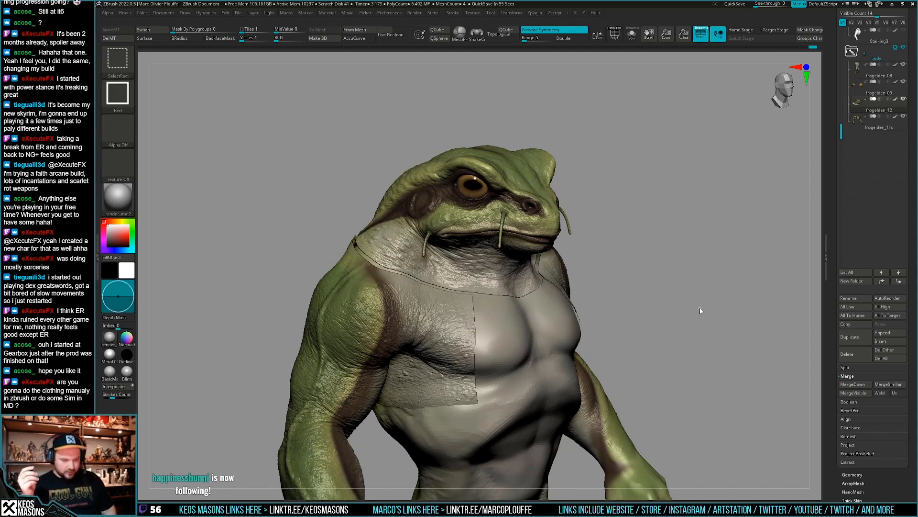
- Save the tool over the existing frogelden_11.ztl file in the frogelden folder
key("ctrl+shift+s")
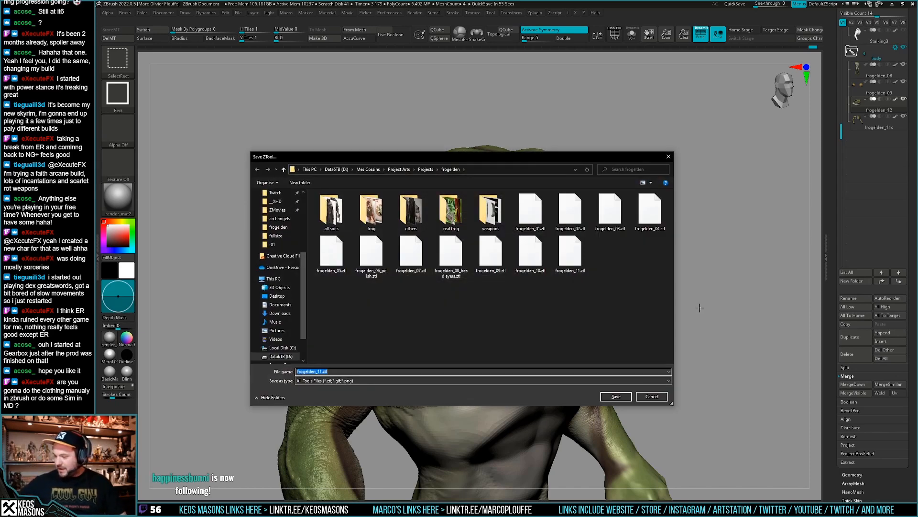
left_click(617, 396)
left_click(476, 256)
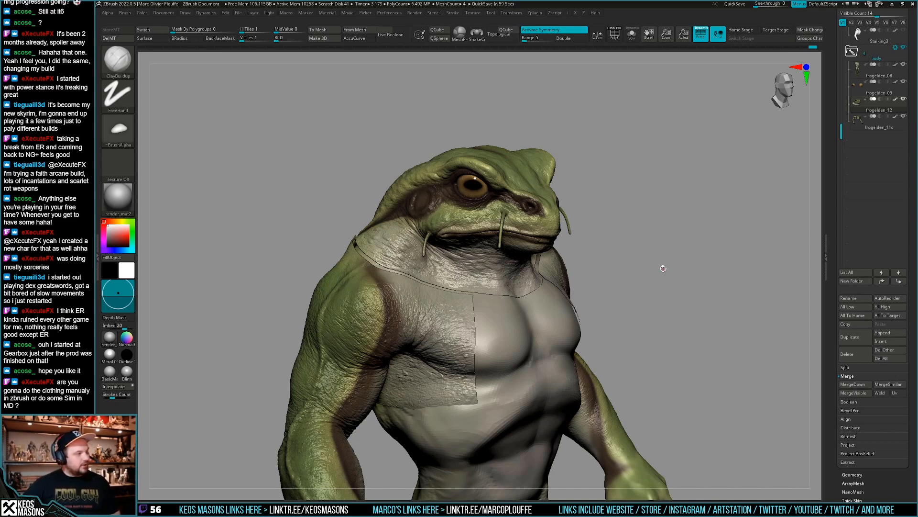
left_click_drag(658, 266, 713, 263)
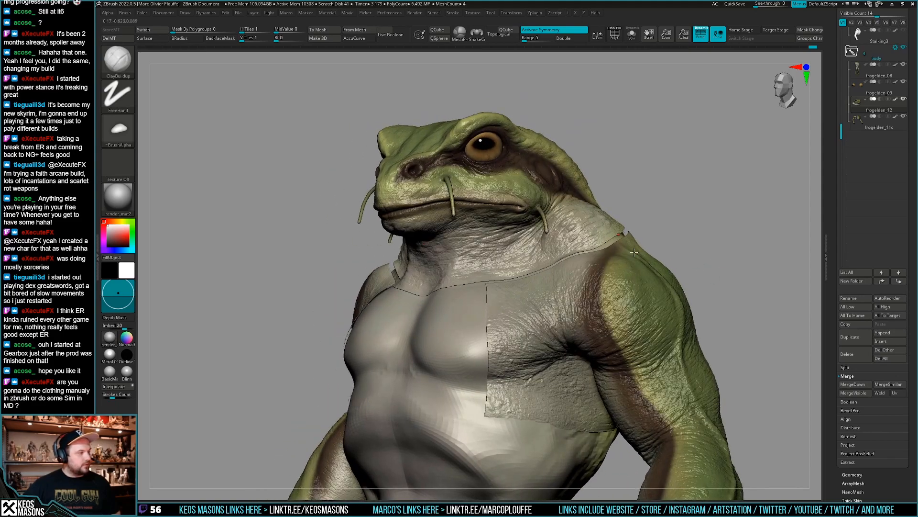
right_click_drag(600, 252, 535, 284, "shift")
right_click_drag(475, 286, 619, 328)
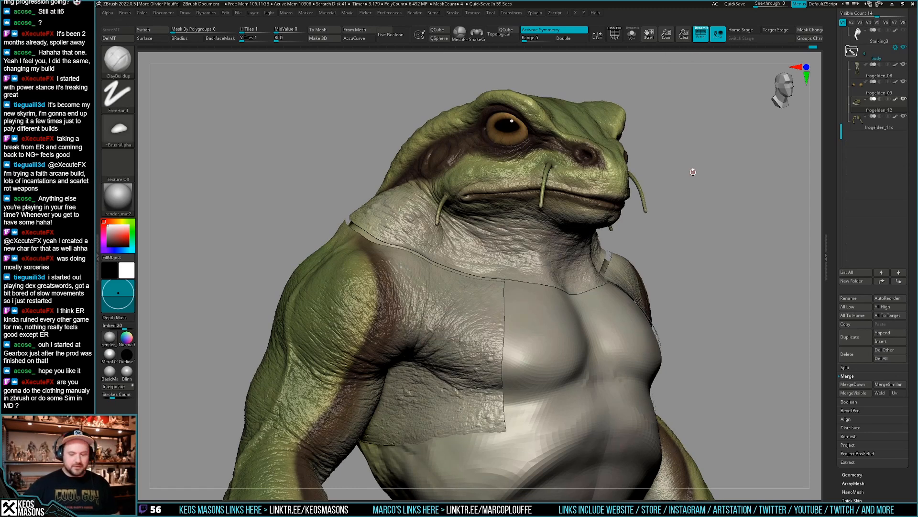
key("ctrl+shift")
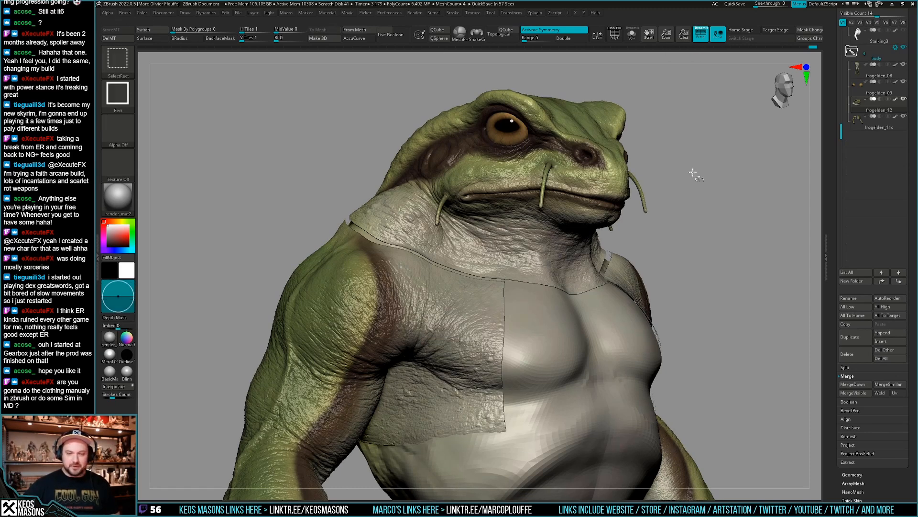